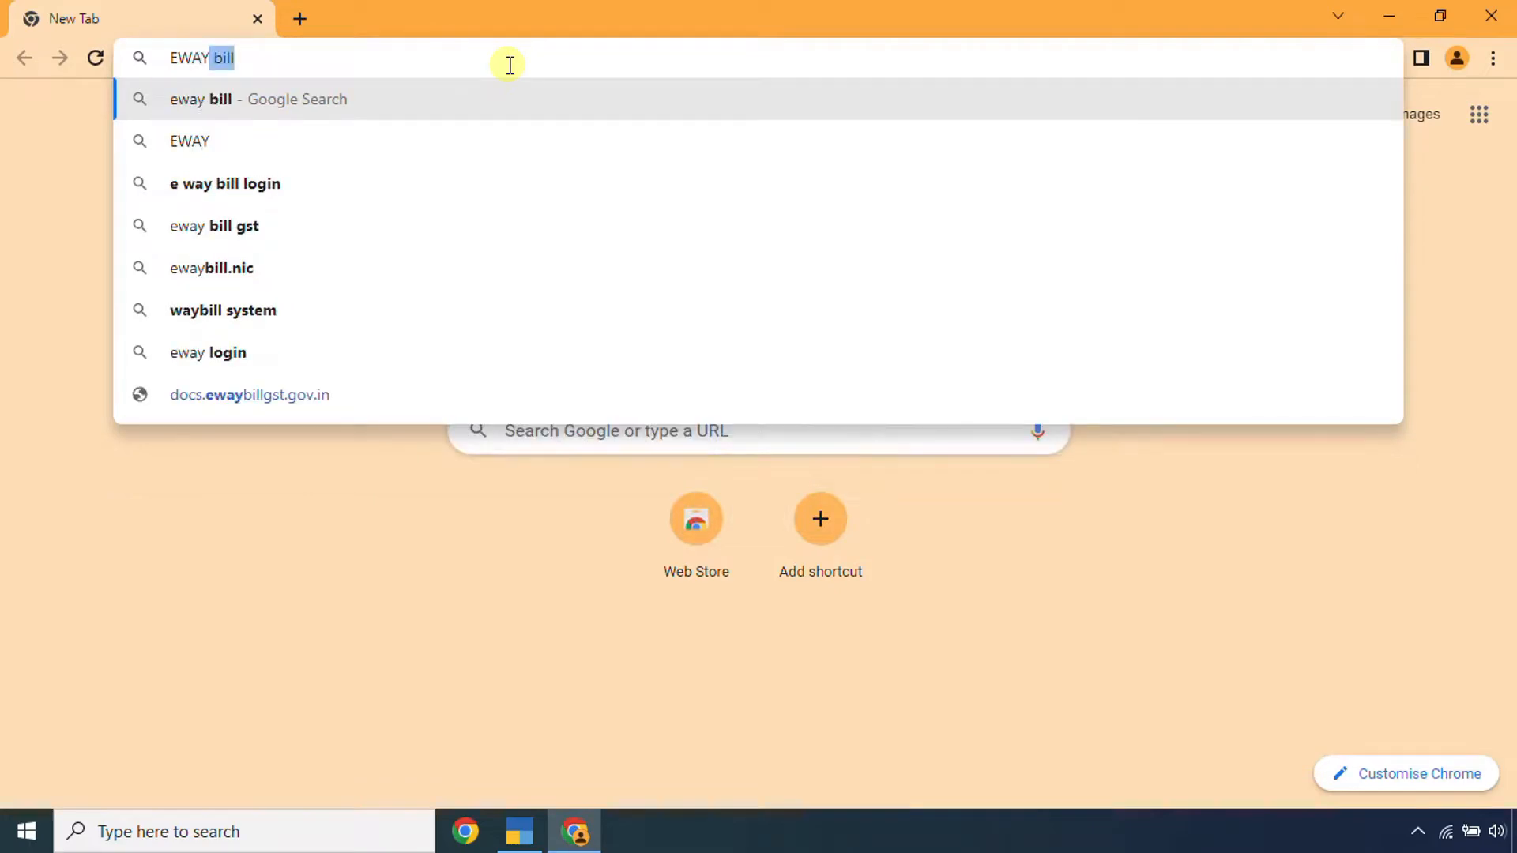
Open the official E-Way Bill System site (ewaybillgst.gov.in) from a Google search for eway bill
key(Return)
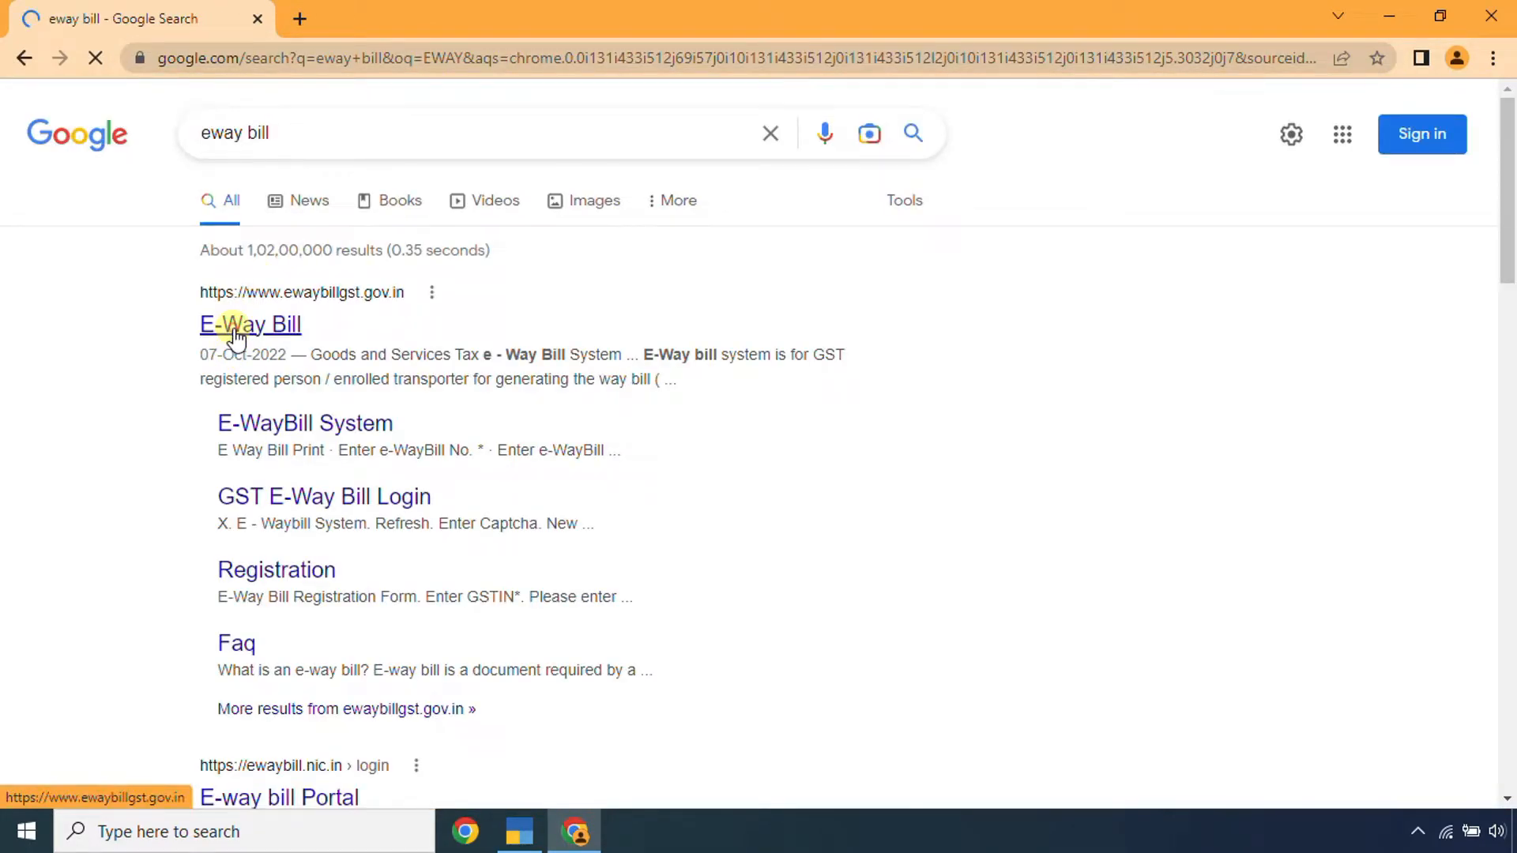
click(237, 326)
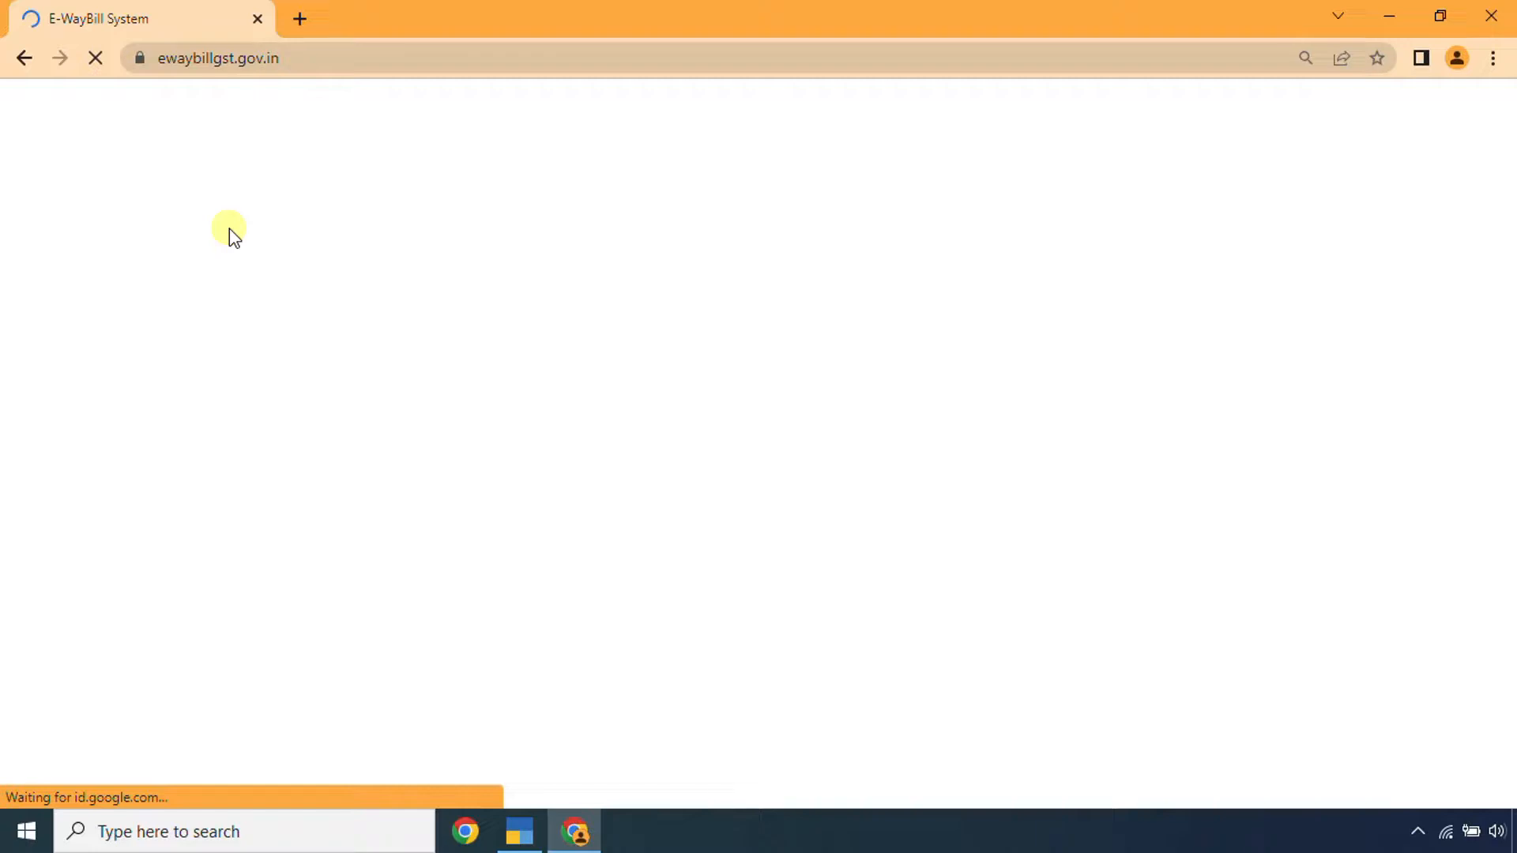
key(alt+Tab)
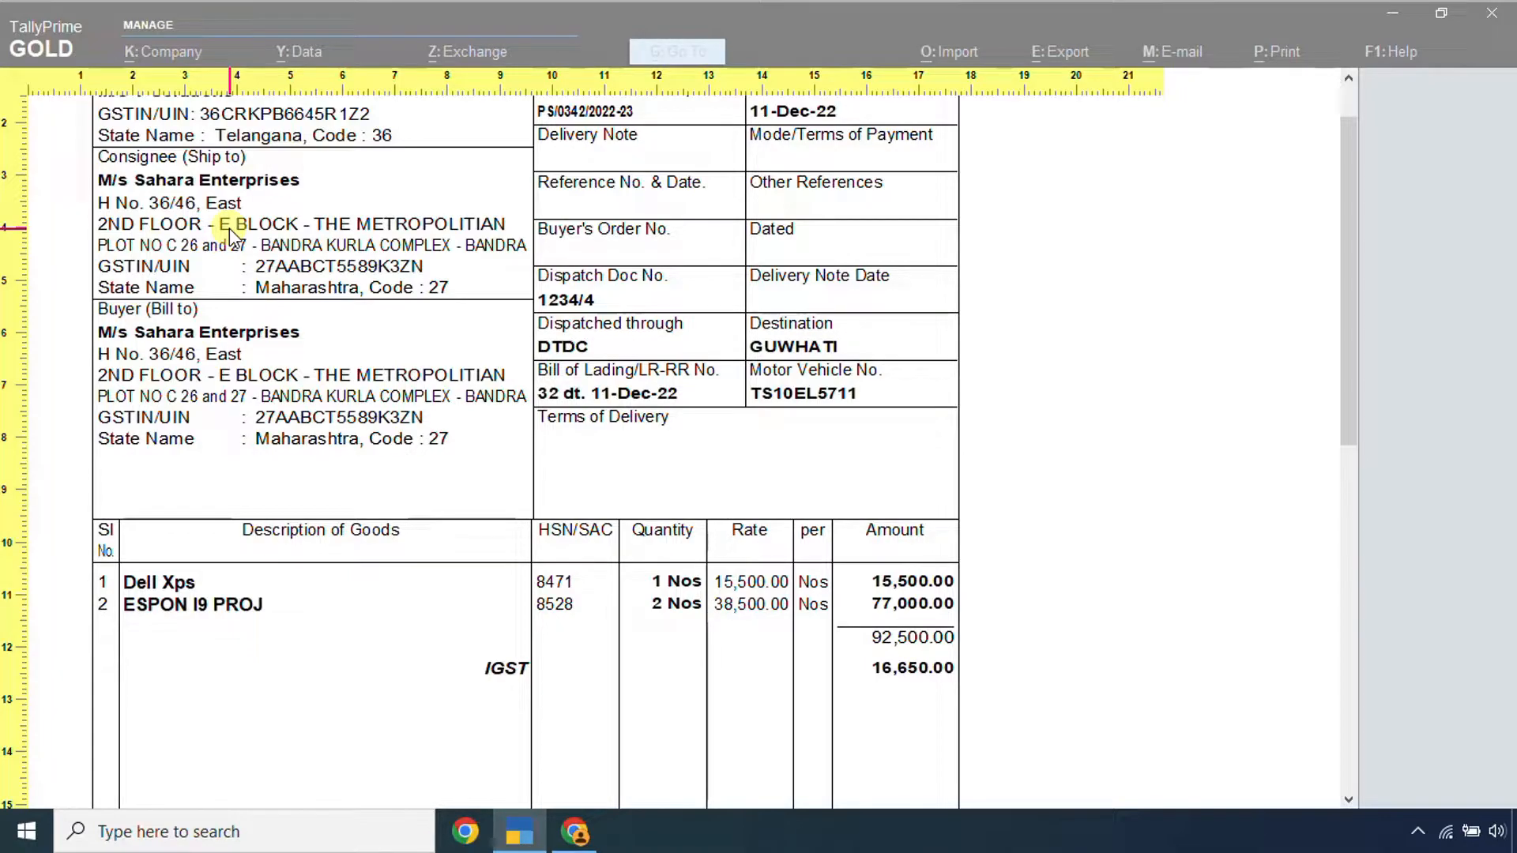
key(alt+Tab)
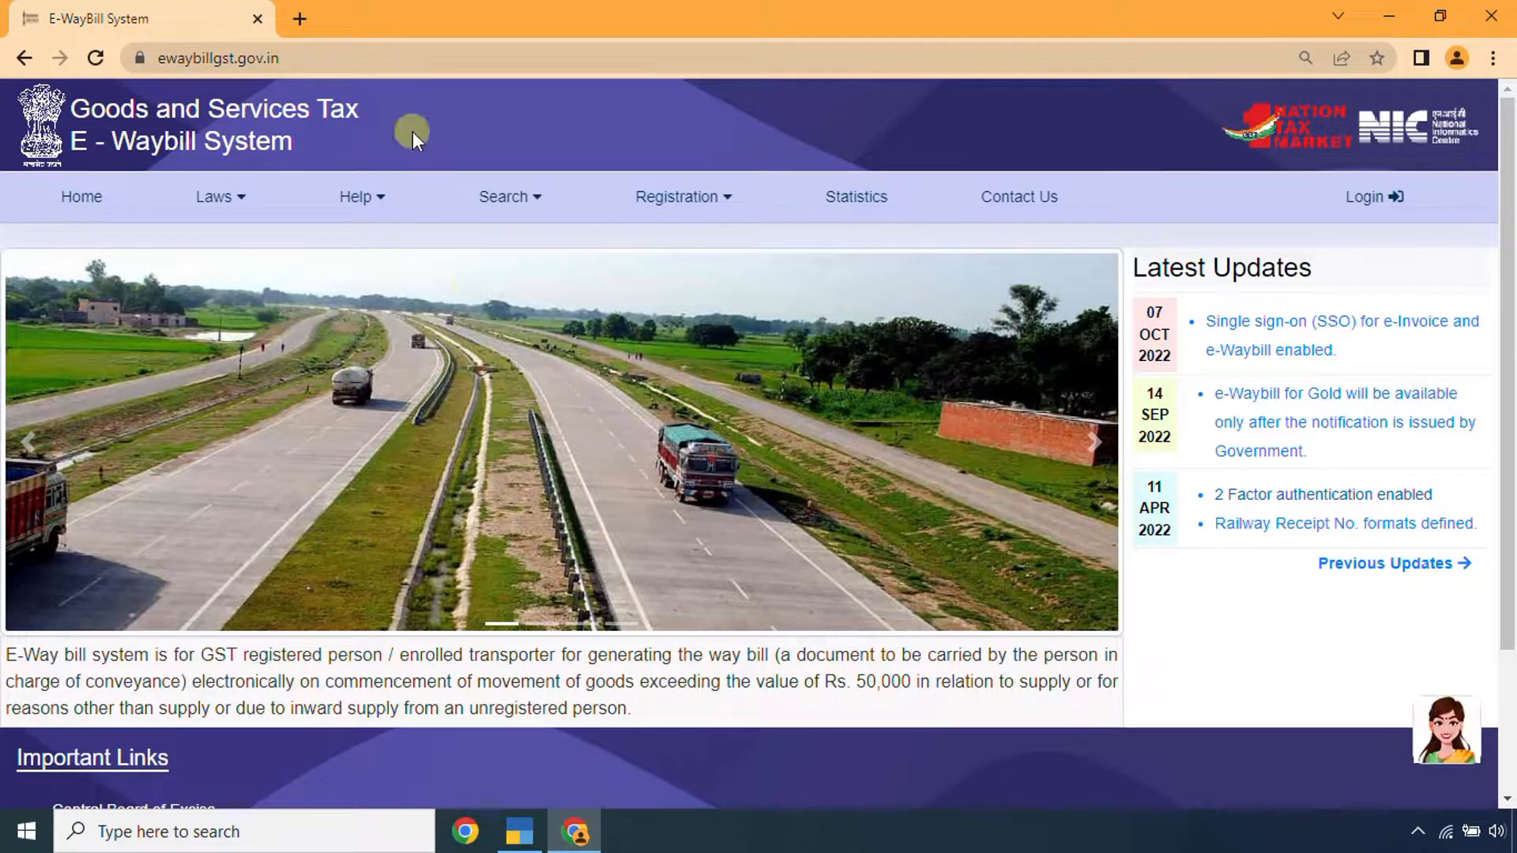
Open the E-Way Bill Registration form and send an OTP to the registered mobile
click(685, 198)
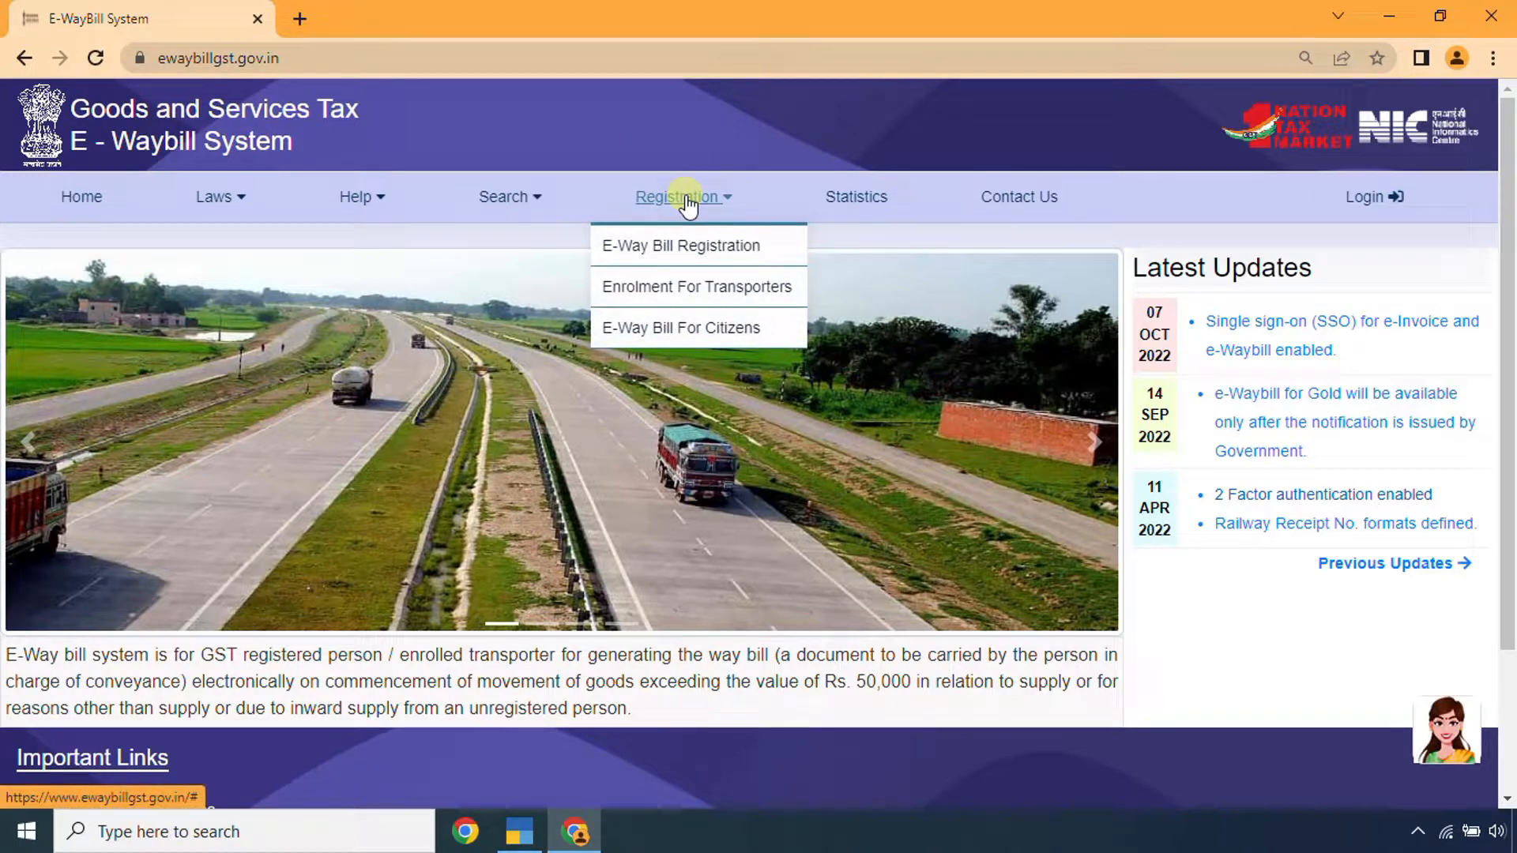
click(678, 247)
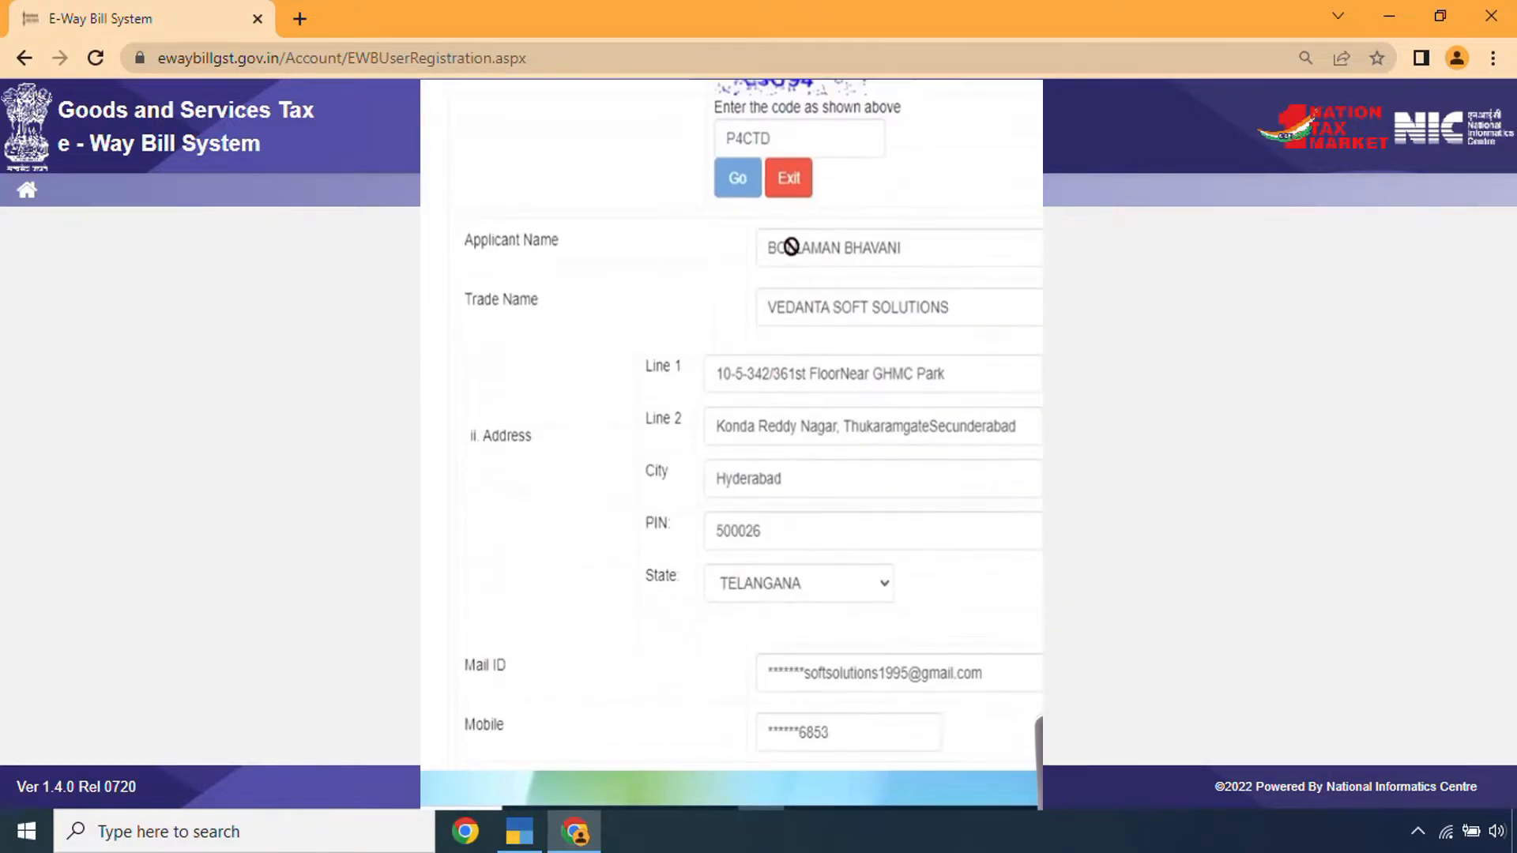
drag(767, 248, 909, 251)
drag(767, 307, 977, 310)
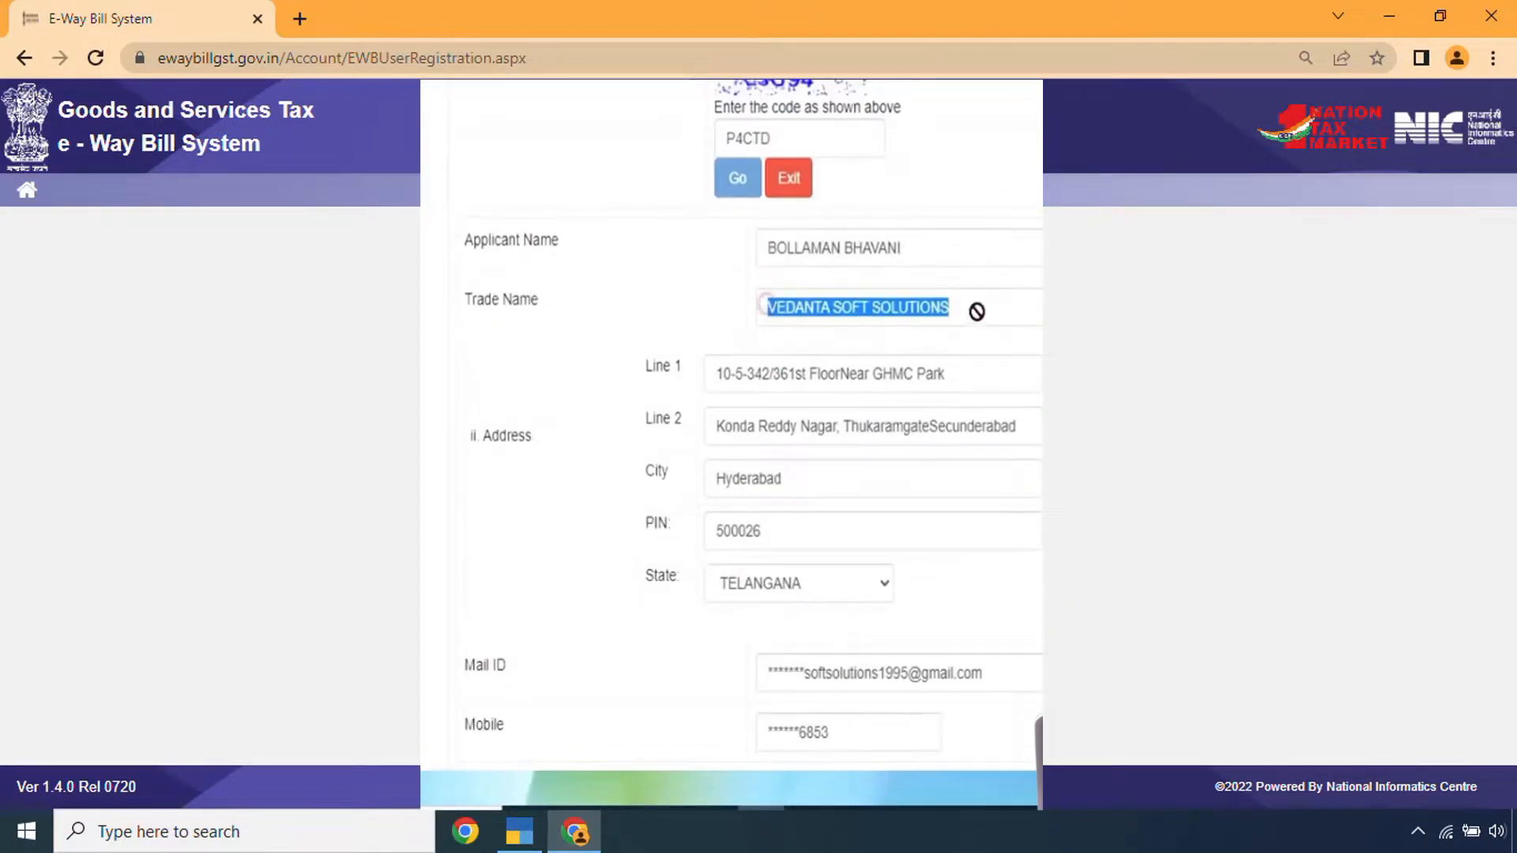
scroll(726, 324, down, 2)
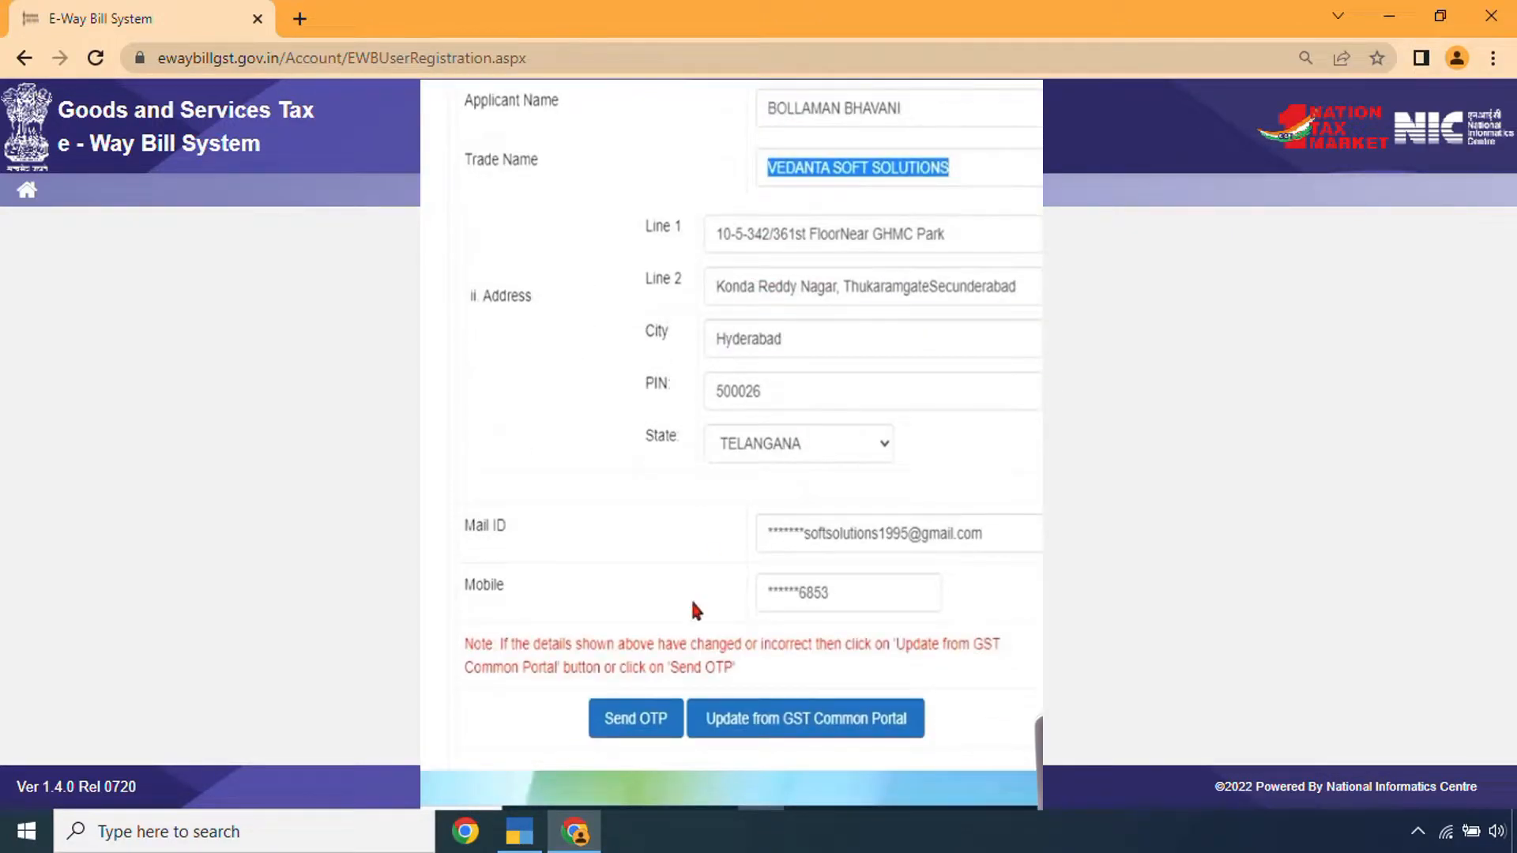
click(630, 721)
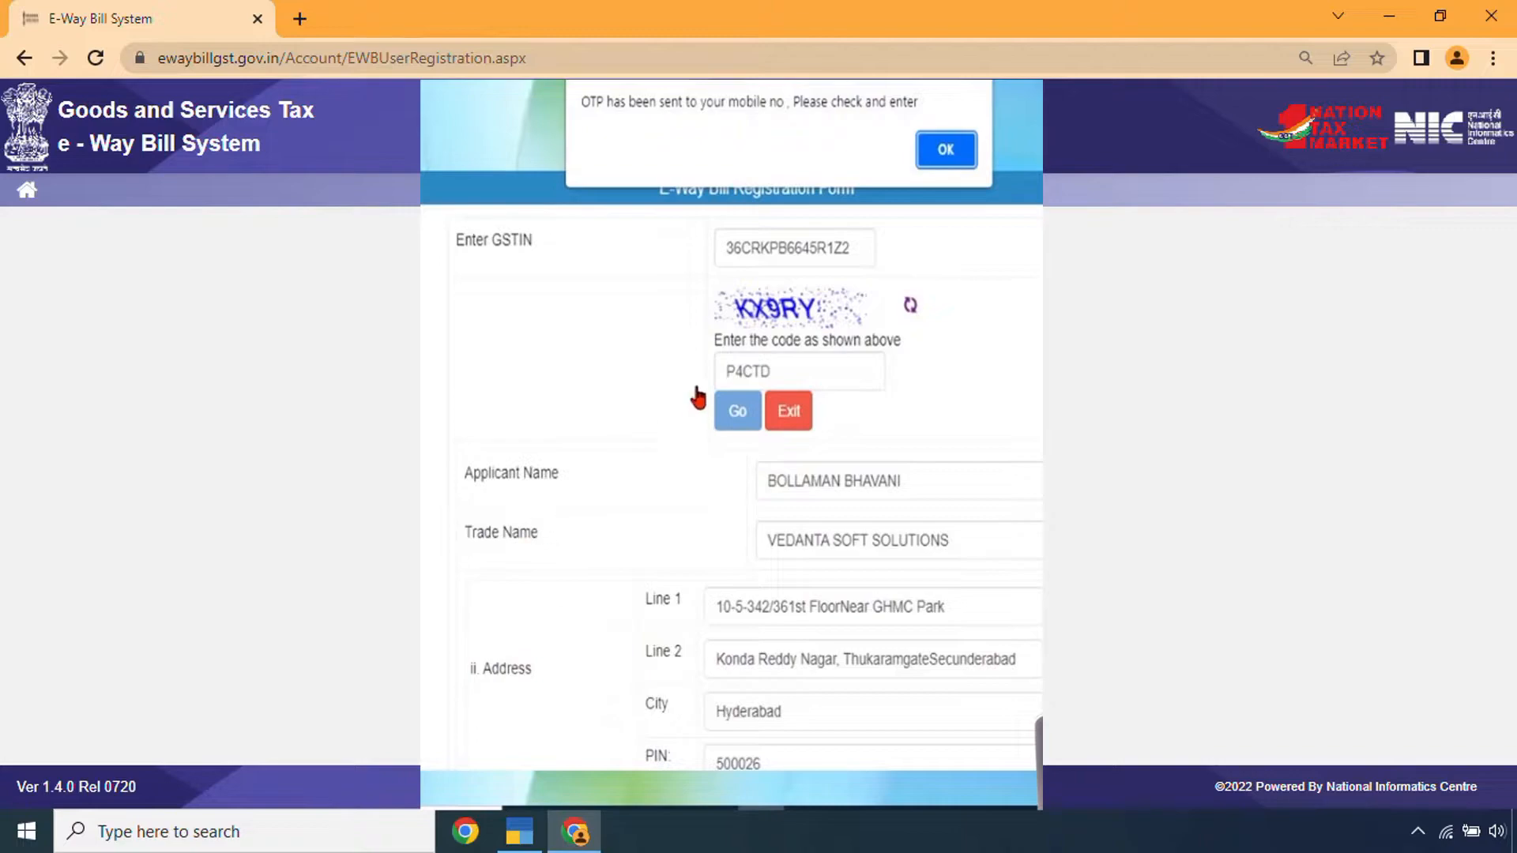
click(948, 150)
Enter the received OTP and verify it
scroll(941, 271, down, 5)
click(815, 680)
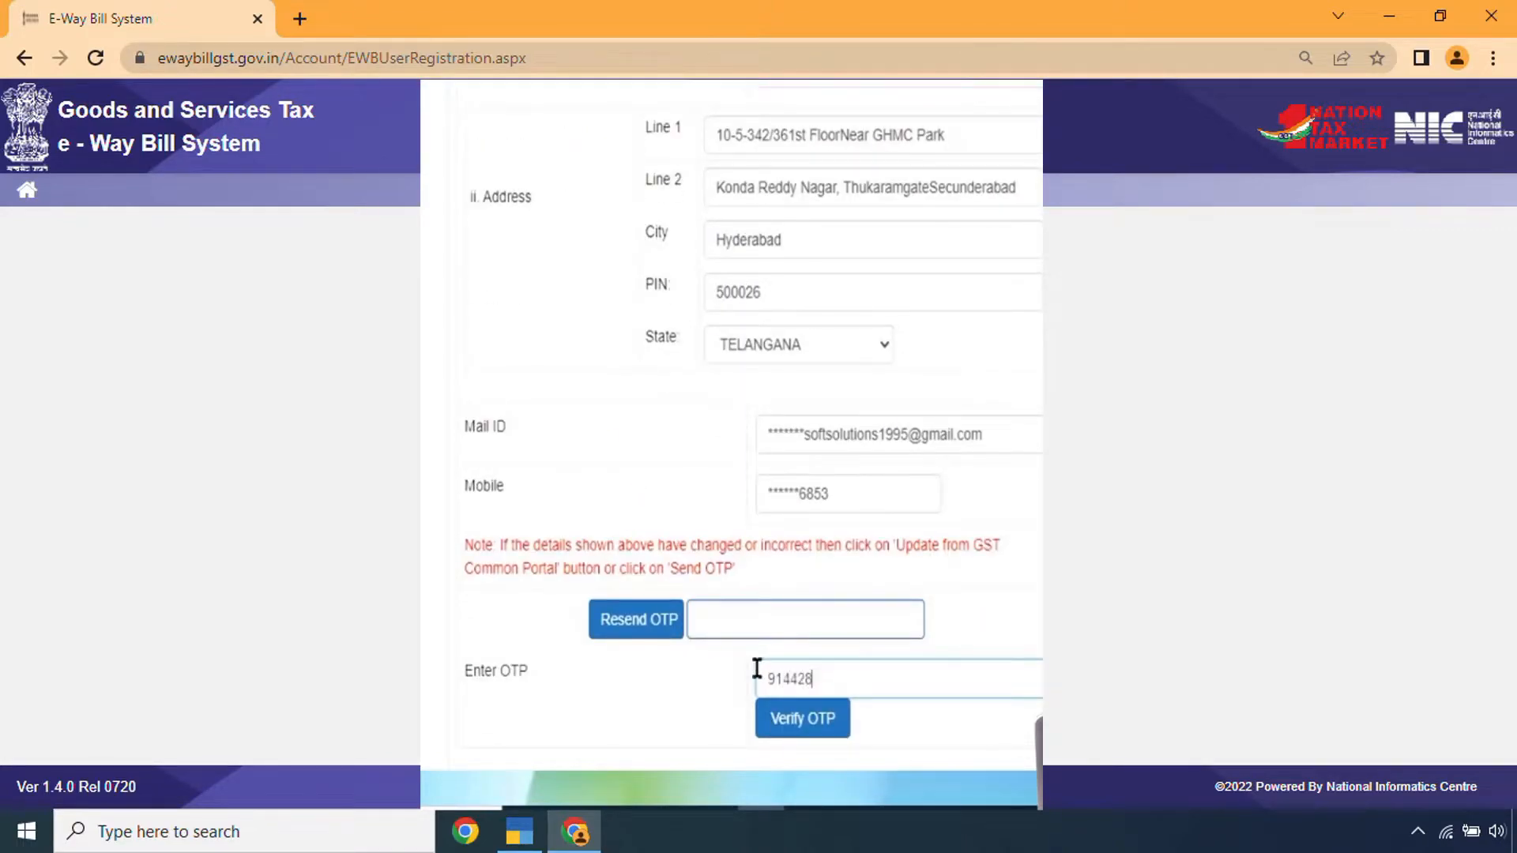
drag(463, 676, 553, 681)
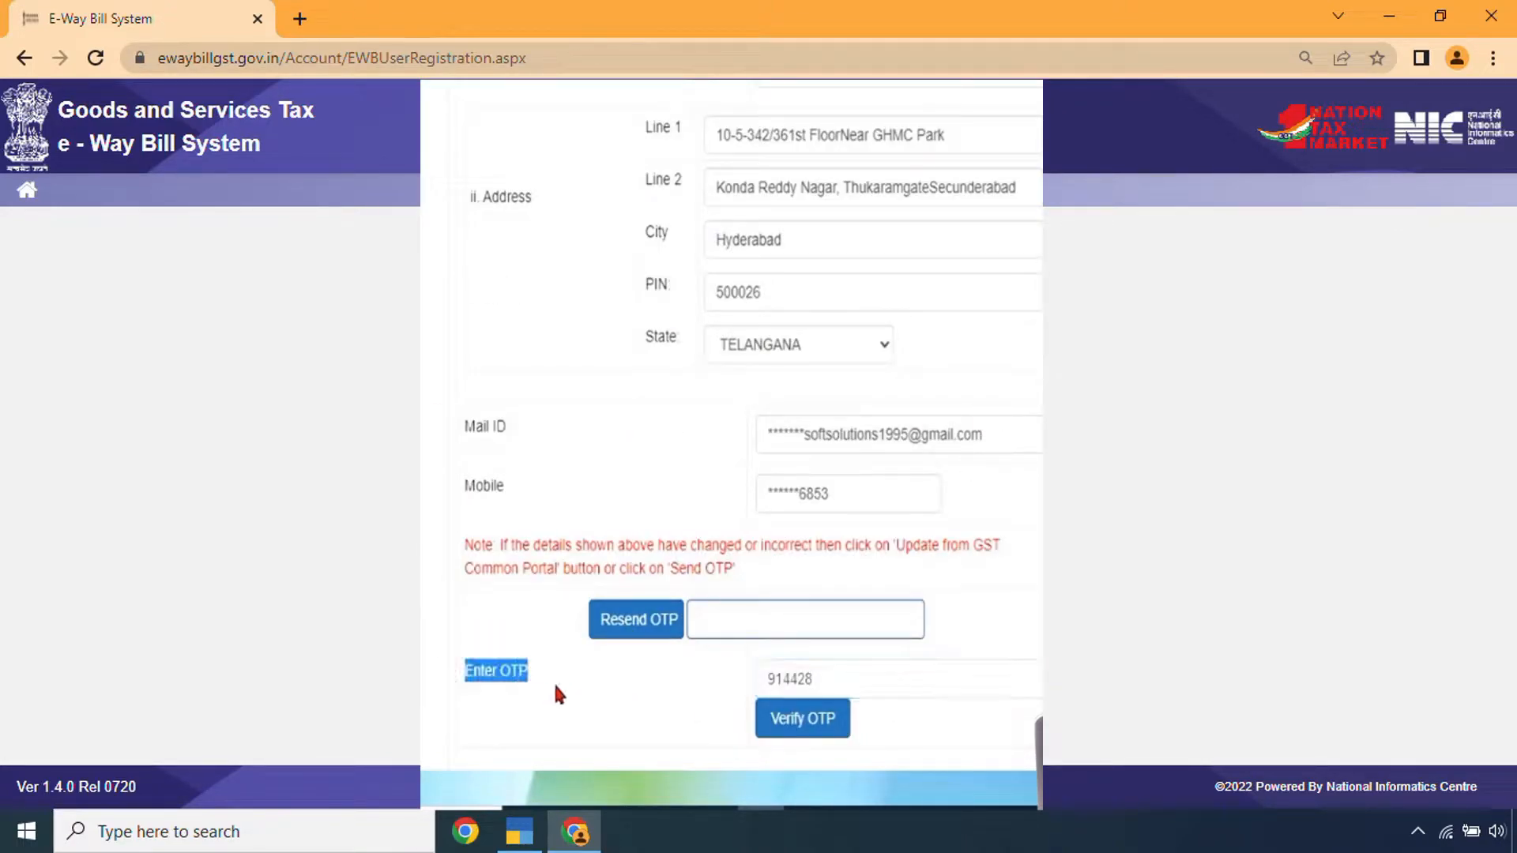
click(803, 719)
click(946, 150)
scroll(948, 146, down, 7)
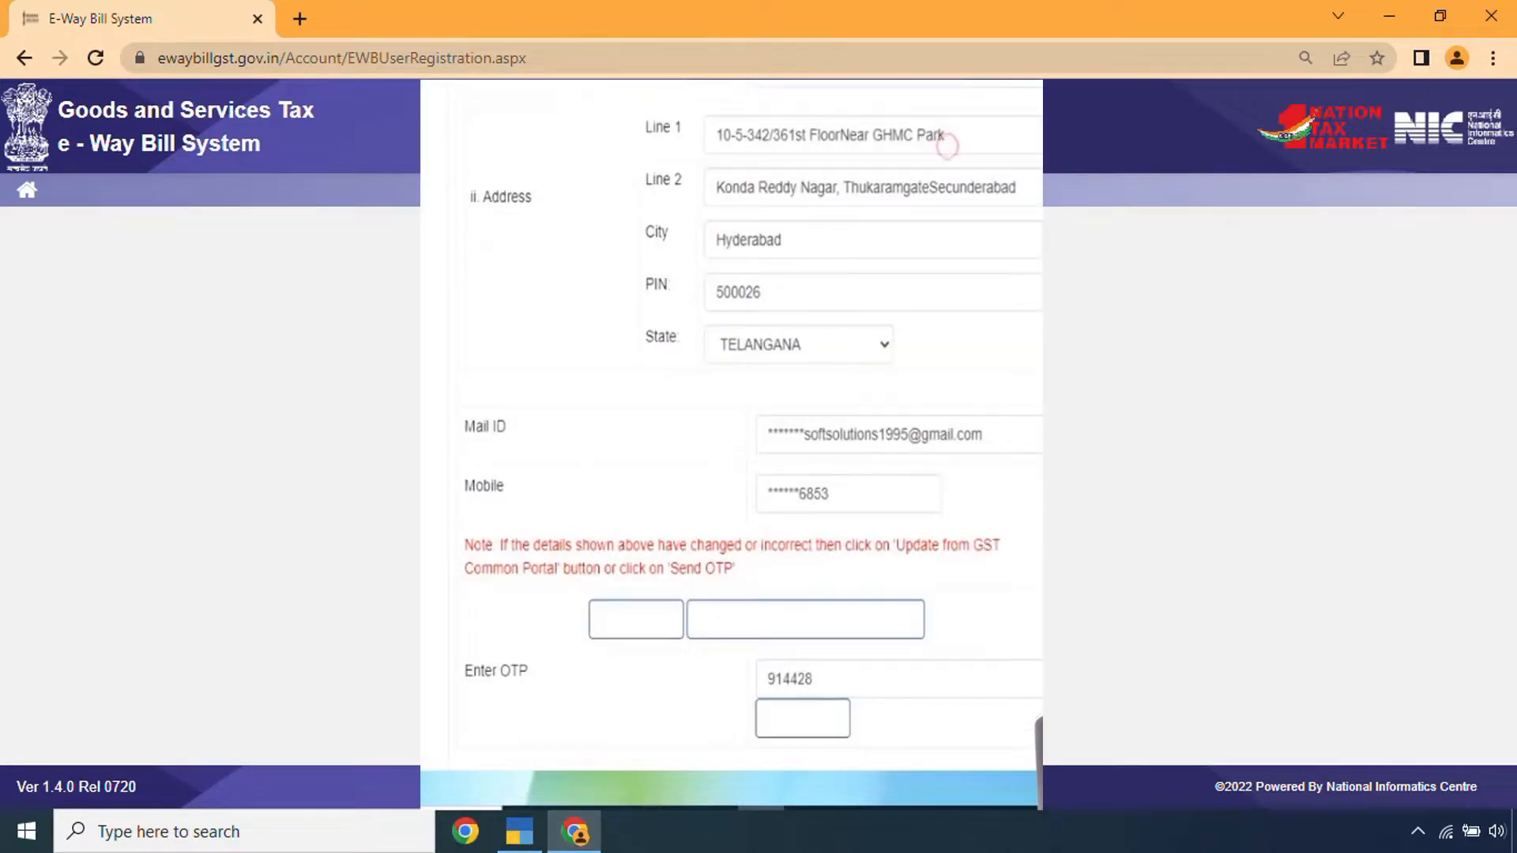
Fill in a user name and password and submit them to create the e-way bill user
click(779, 538)
click(760, 584)
click(771, 541)
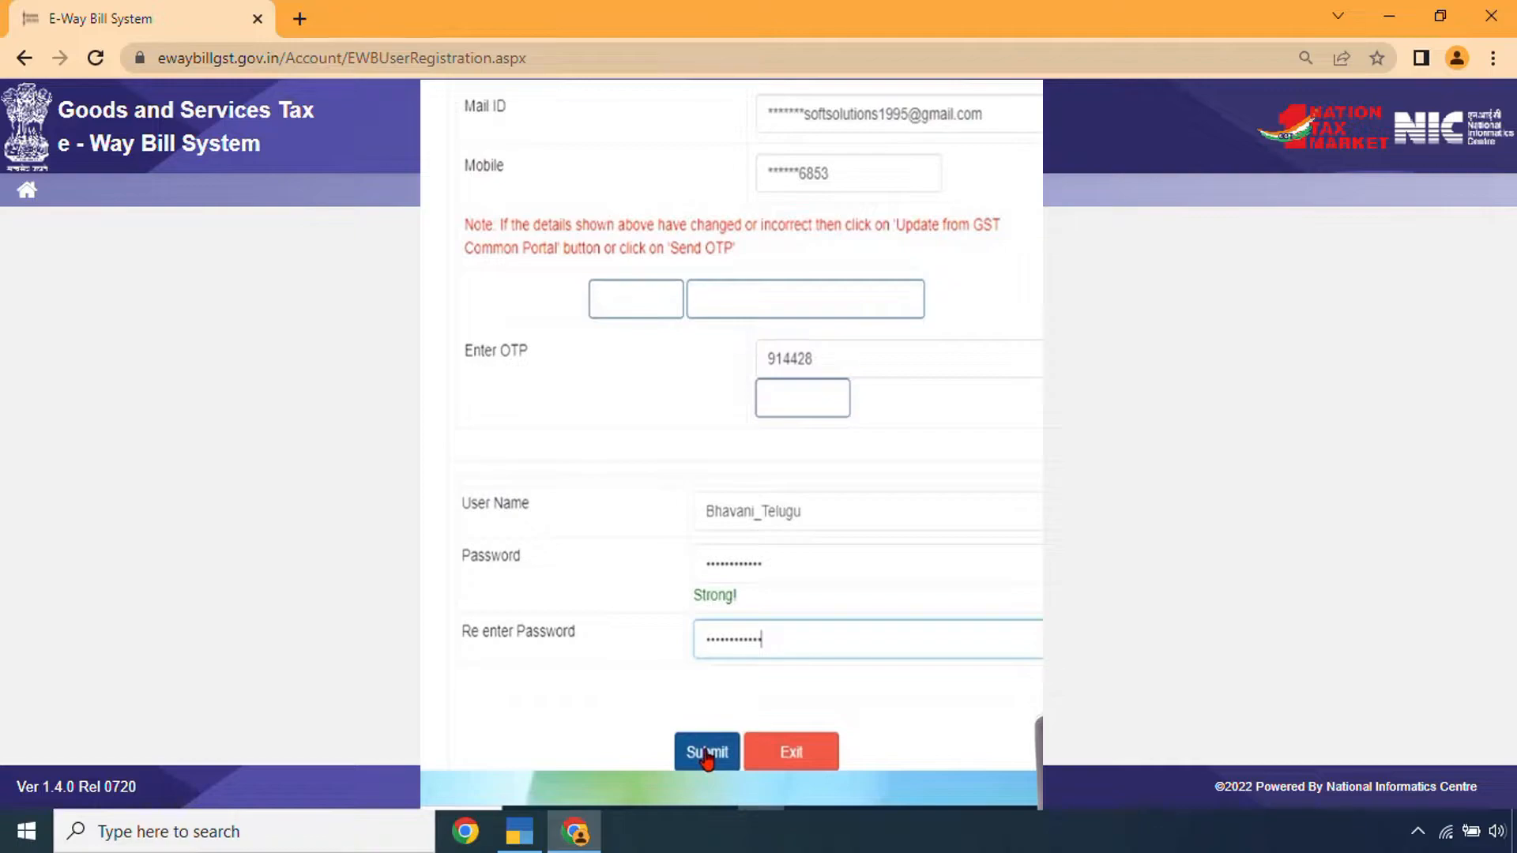
click(706, 752)
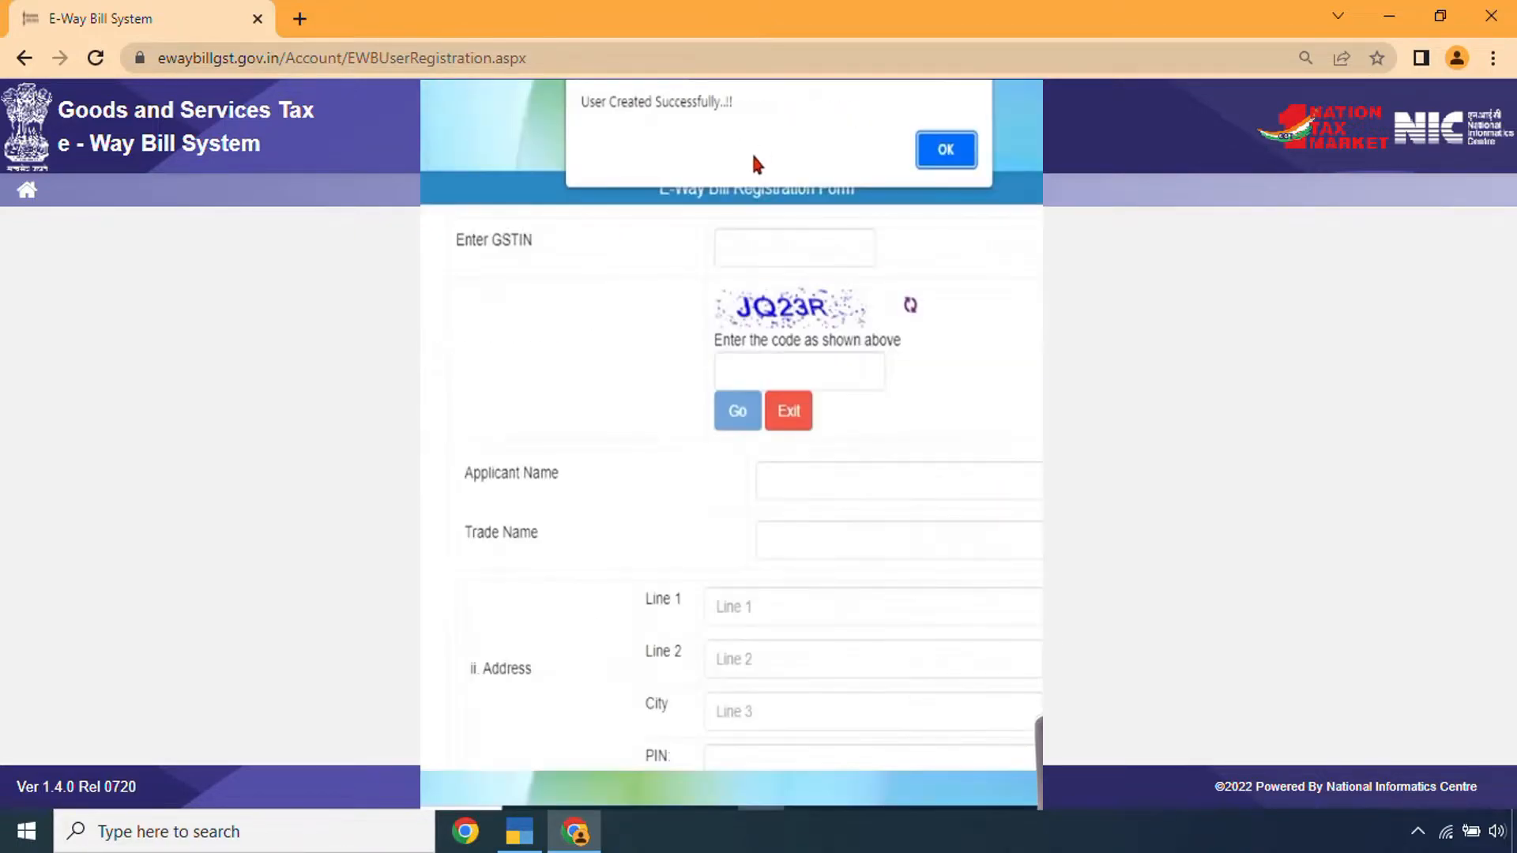
click(946, 149)
click(948, 144)
click(804, 259)
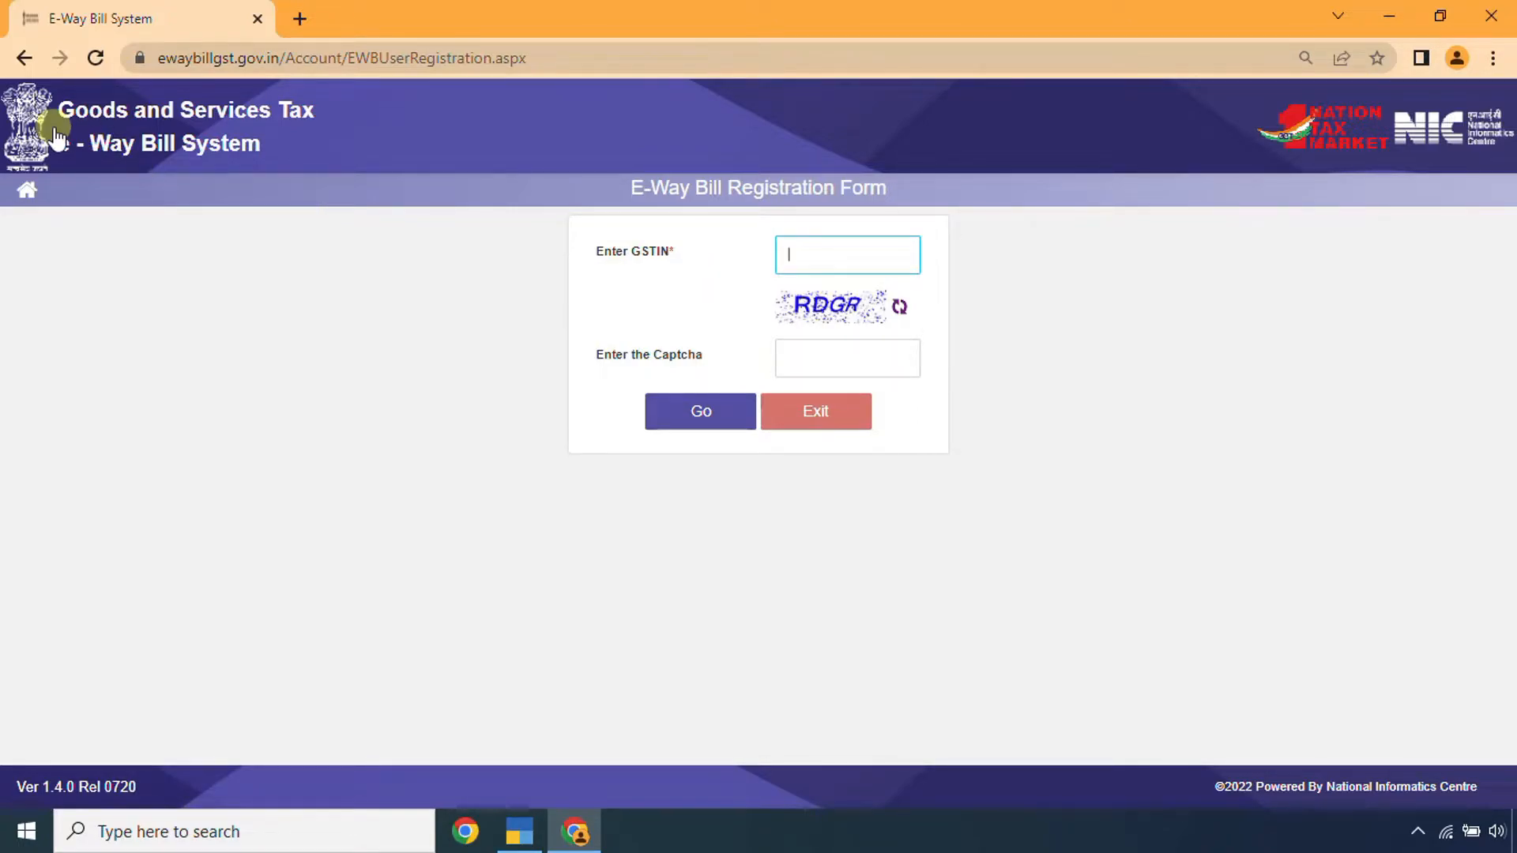
Log in from the portal home page with the captcha and dismiss the two-factor authentication notice
click(28, 184)
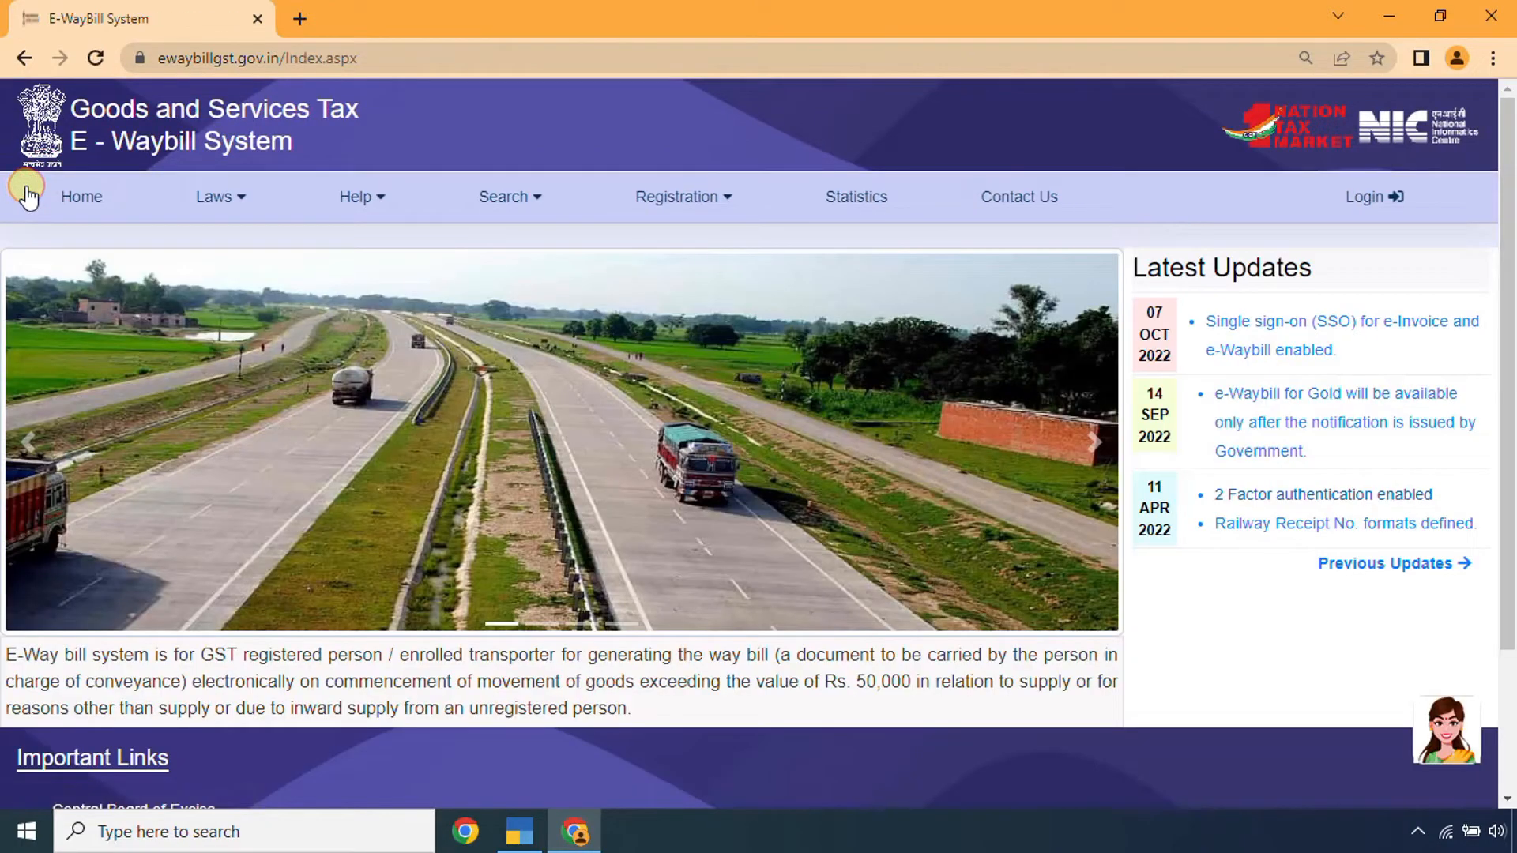
click(1365, 207)
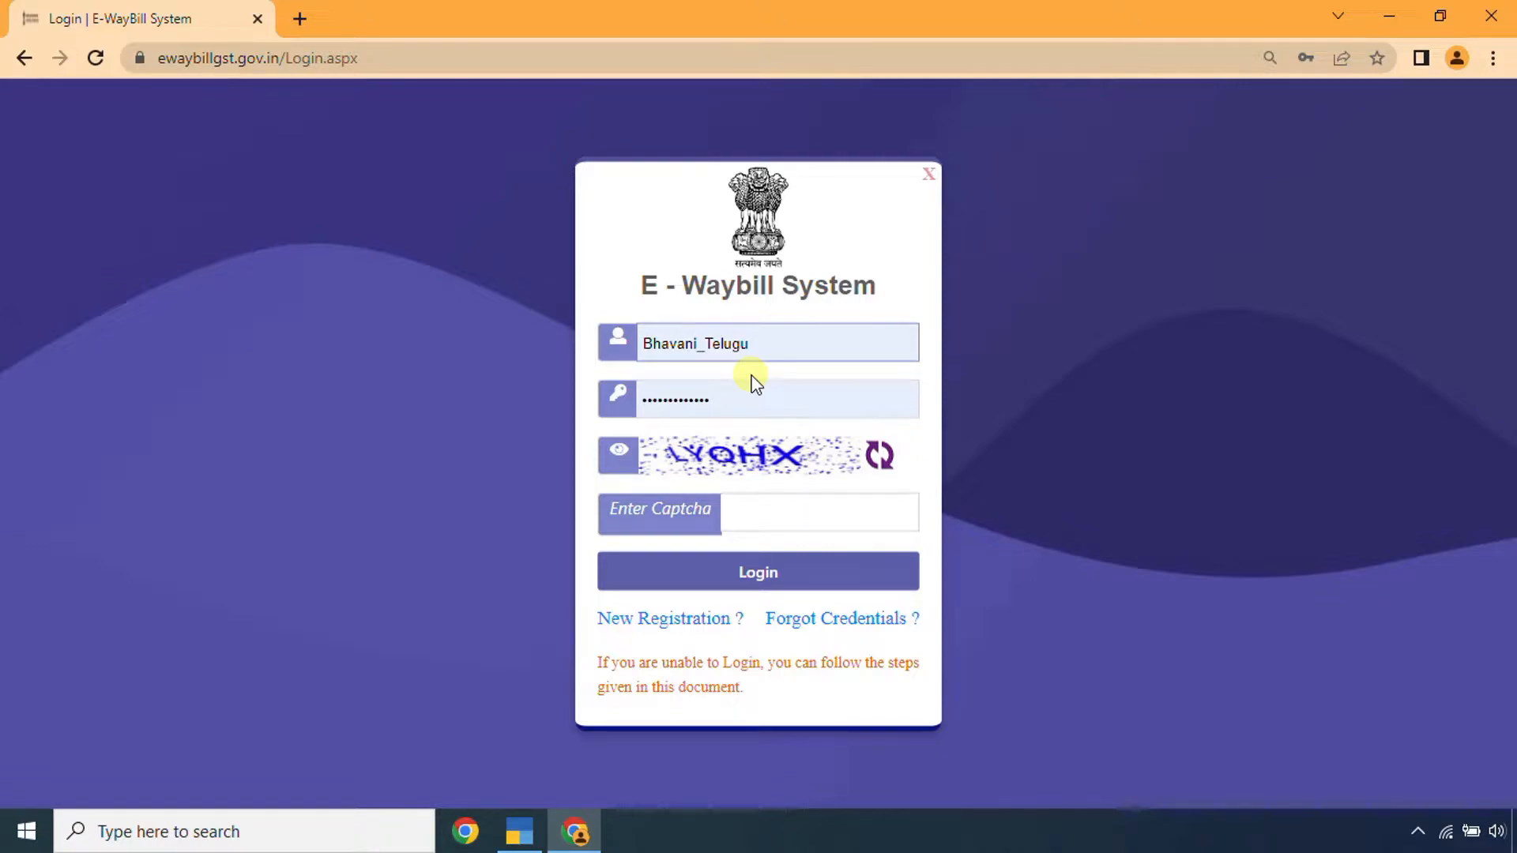
click(767, 508)
text(L)
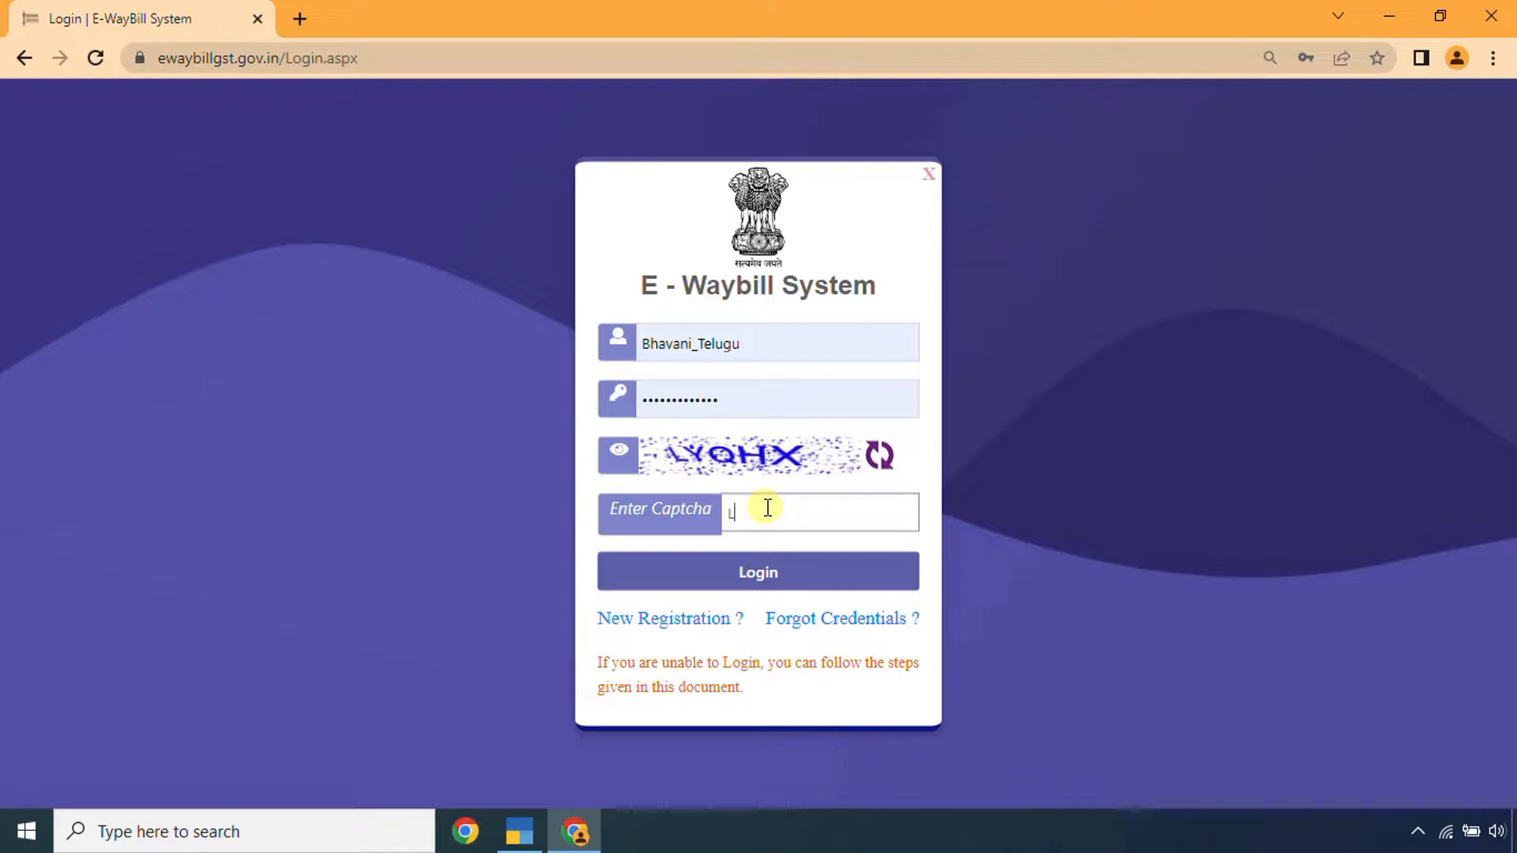
text(YQHX)
click(803, 570)
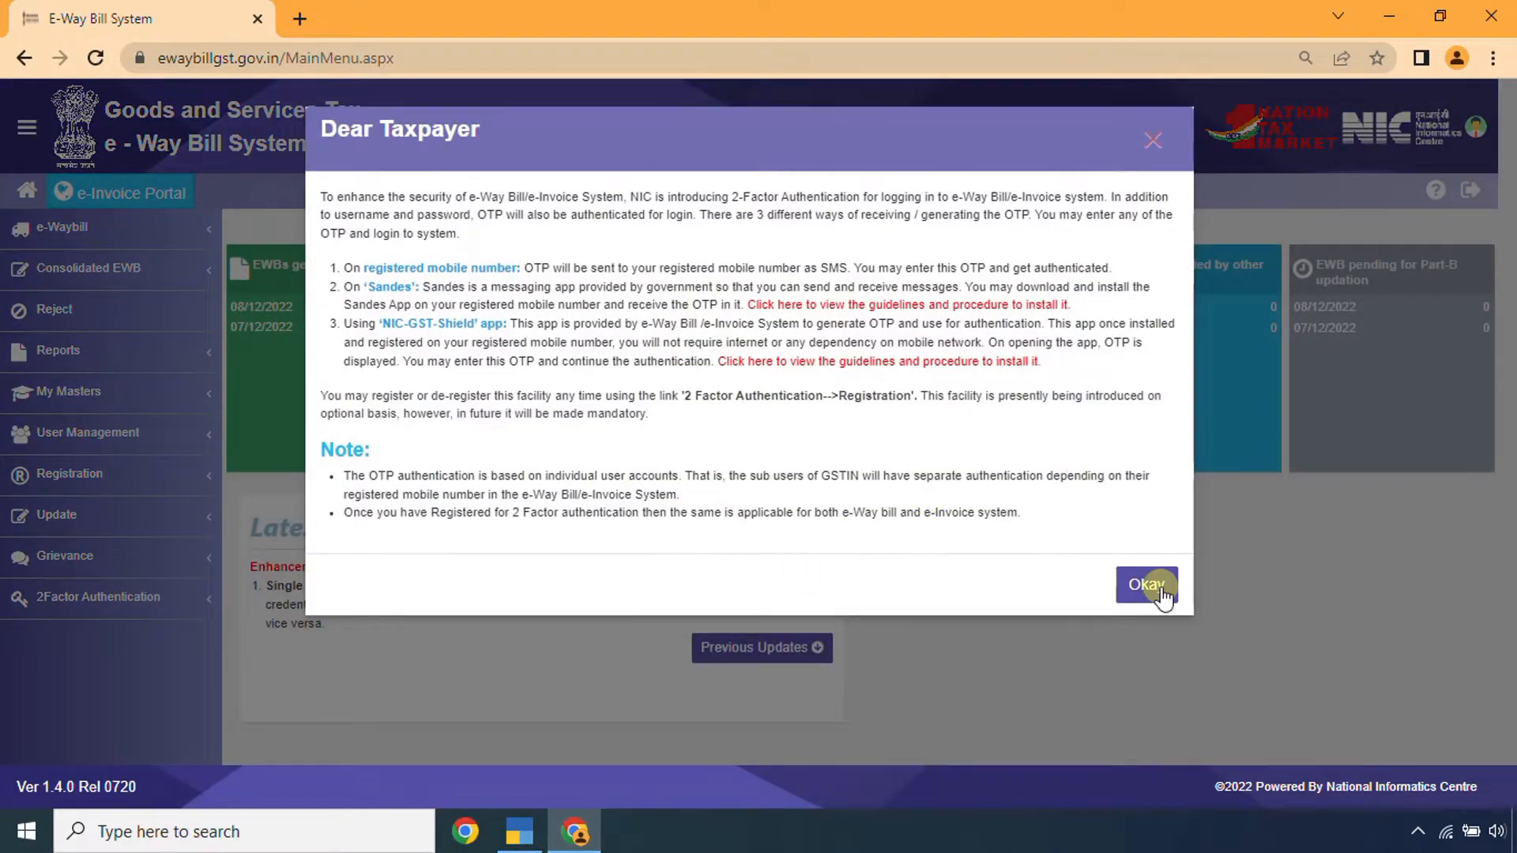
click(1152, 589)
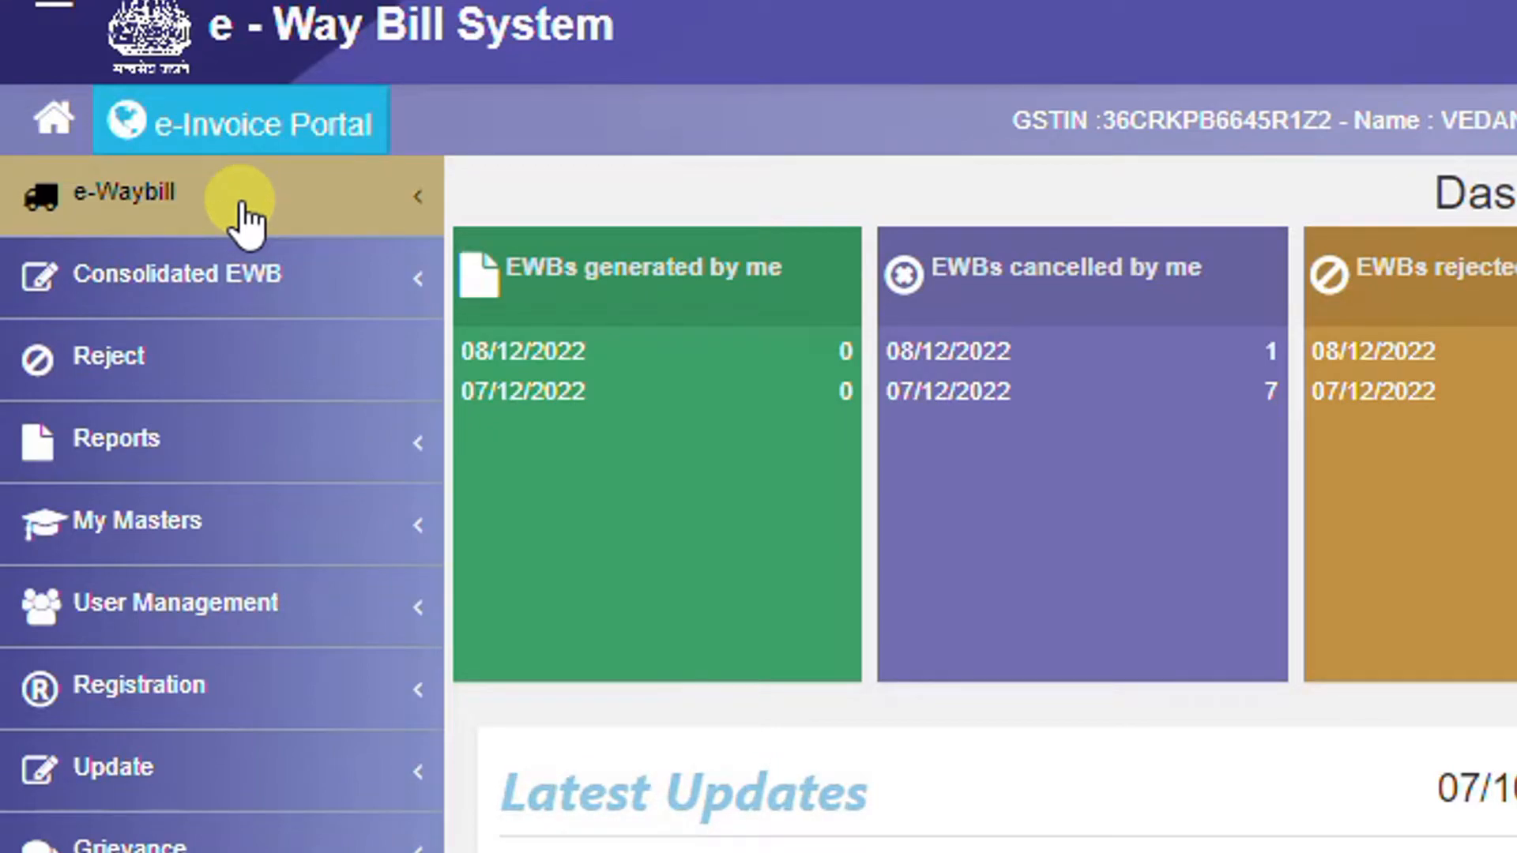
Open the Generate New e-way bill form, then return to the dashboard
click(278, 190)
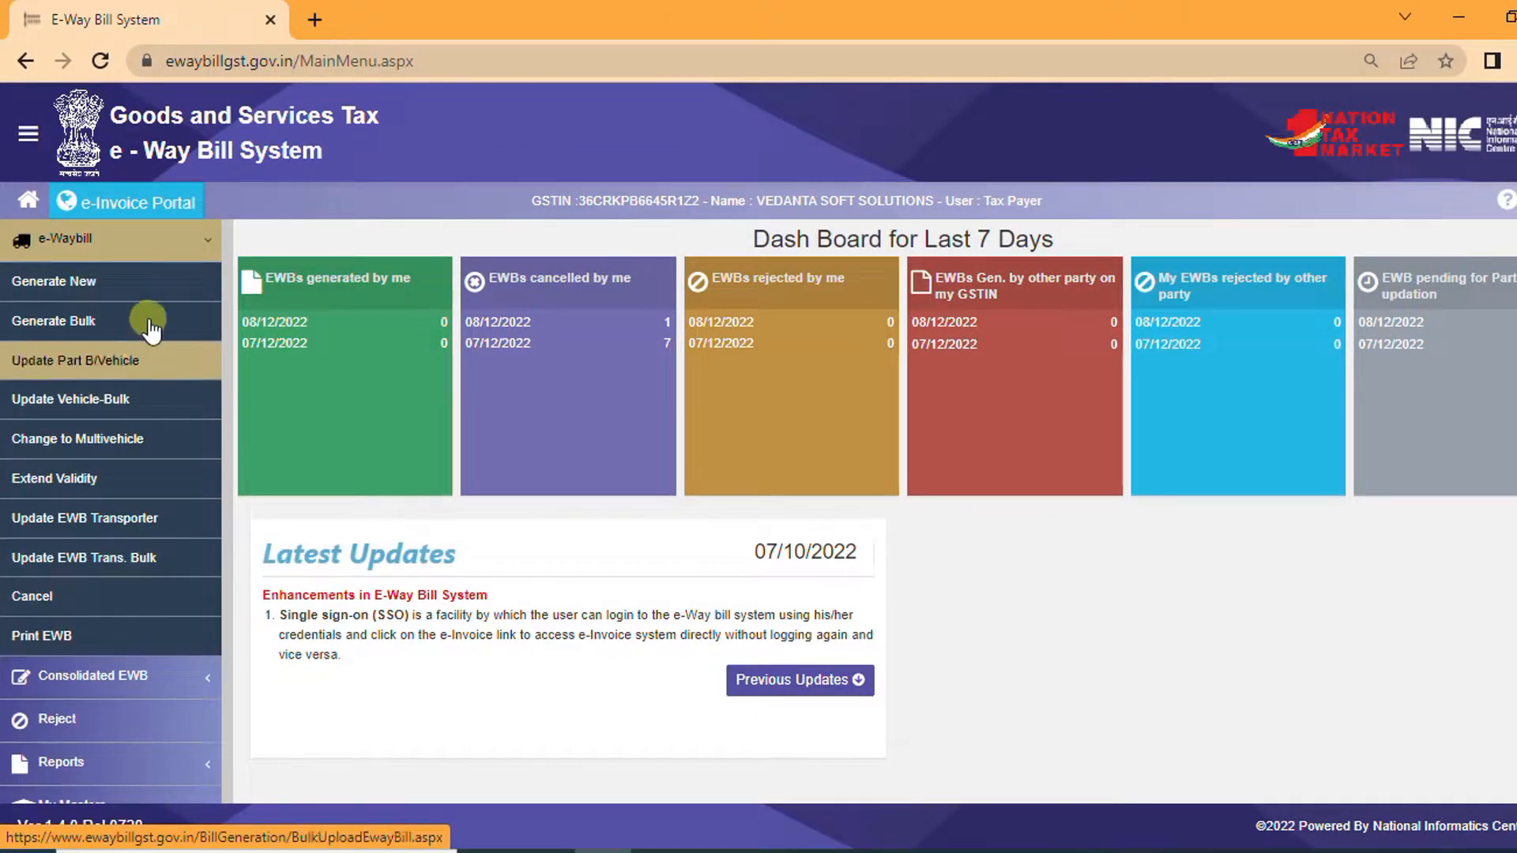
click(190, 279)
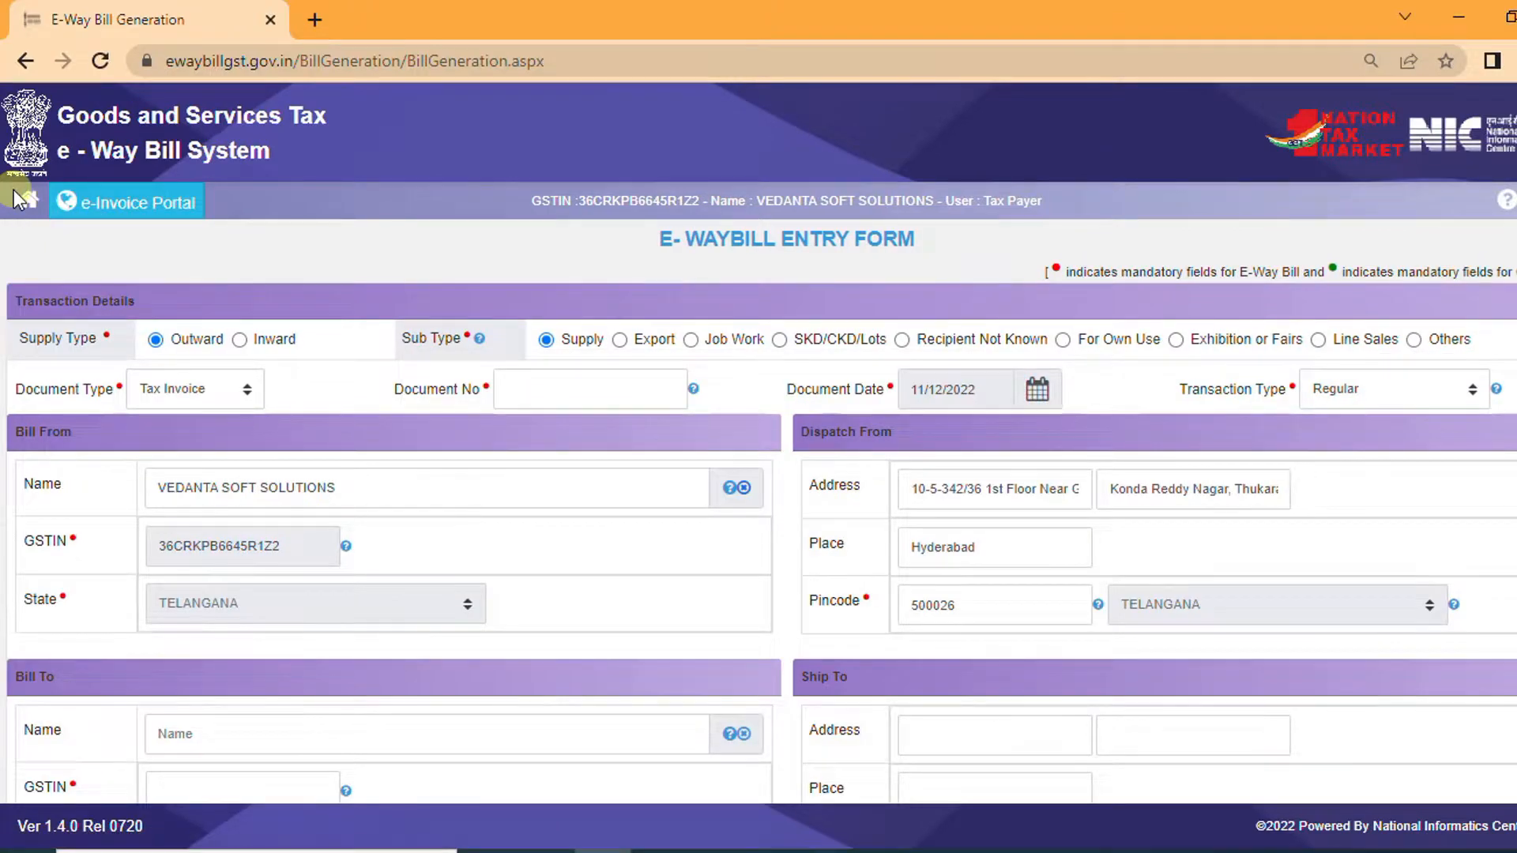
click(22, 199)
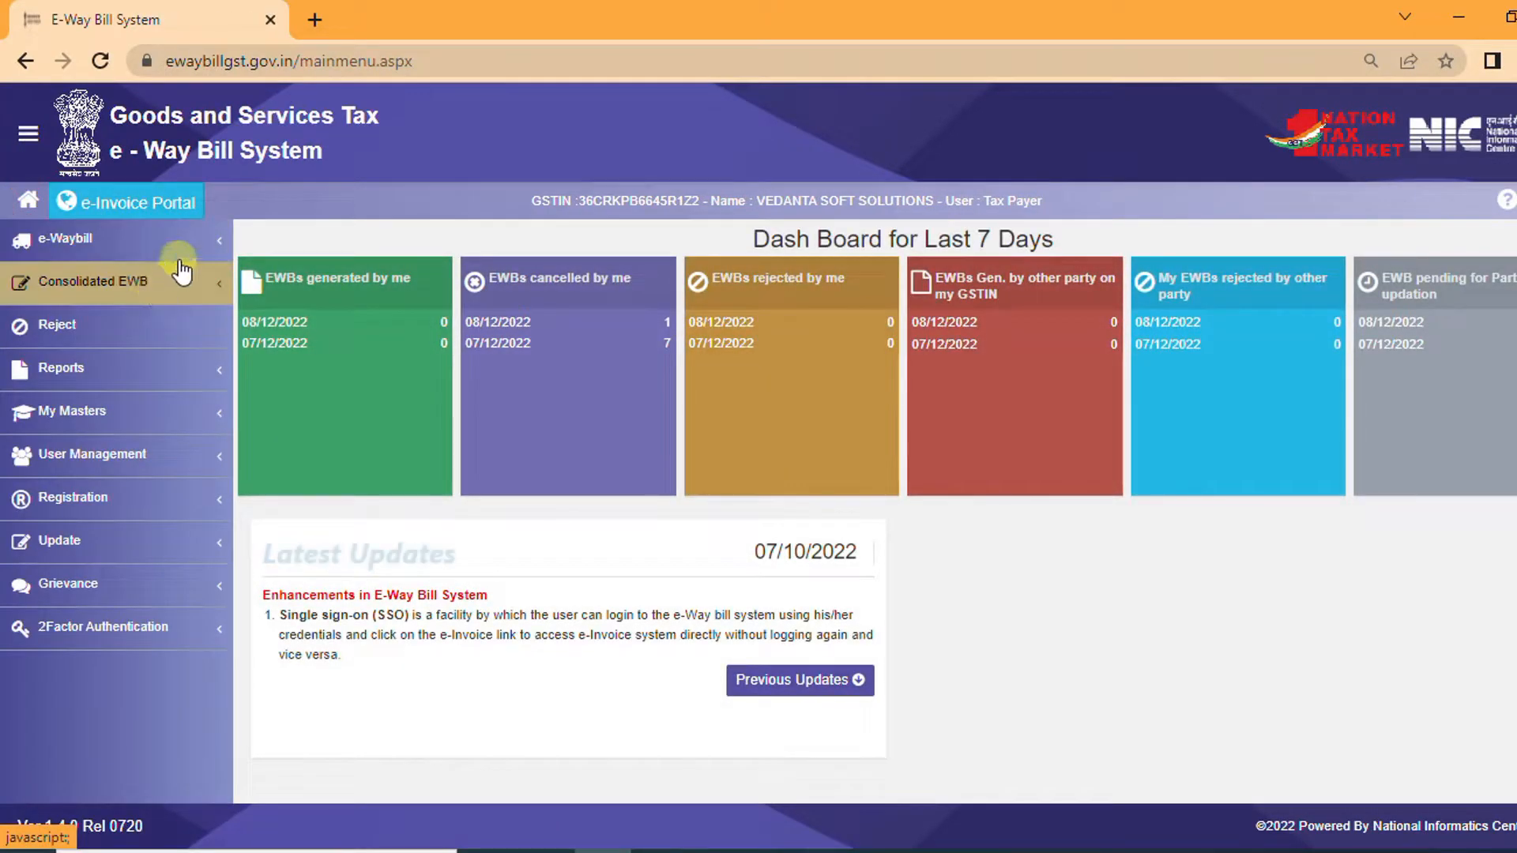
Look through the Reports menu, collapse it, and expand My Masters
click(185, 370)
click(142, 411)
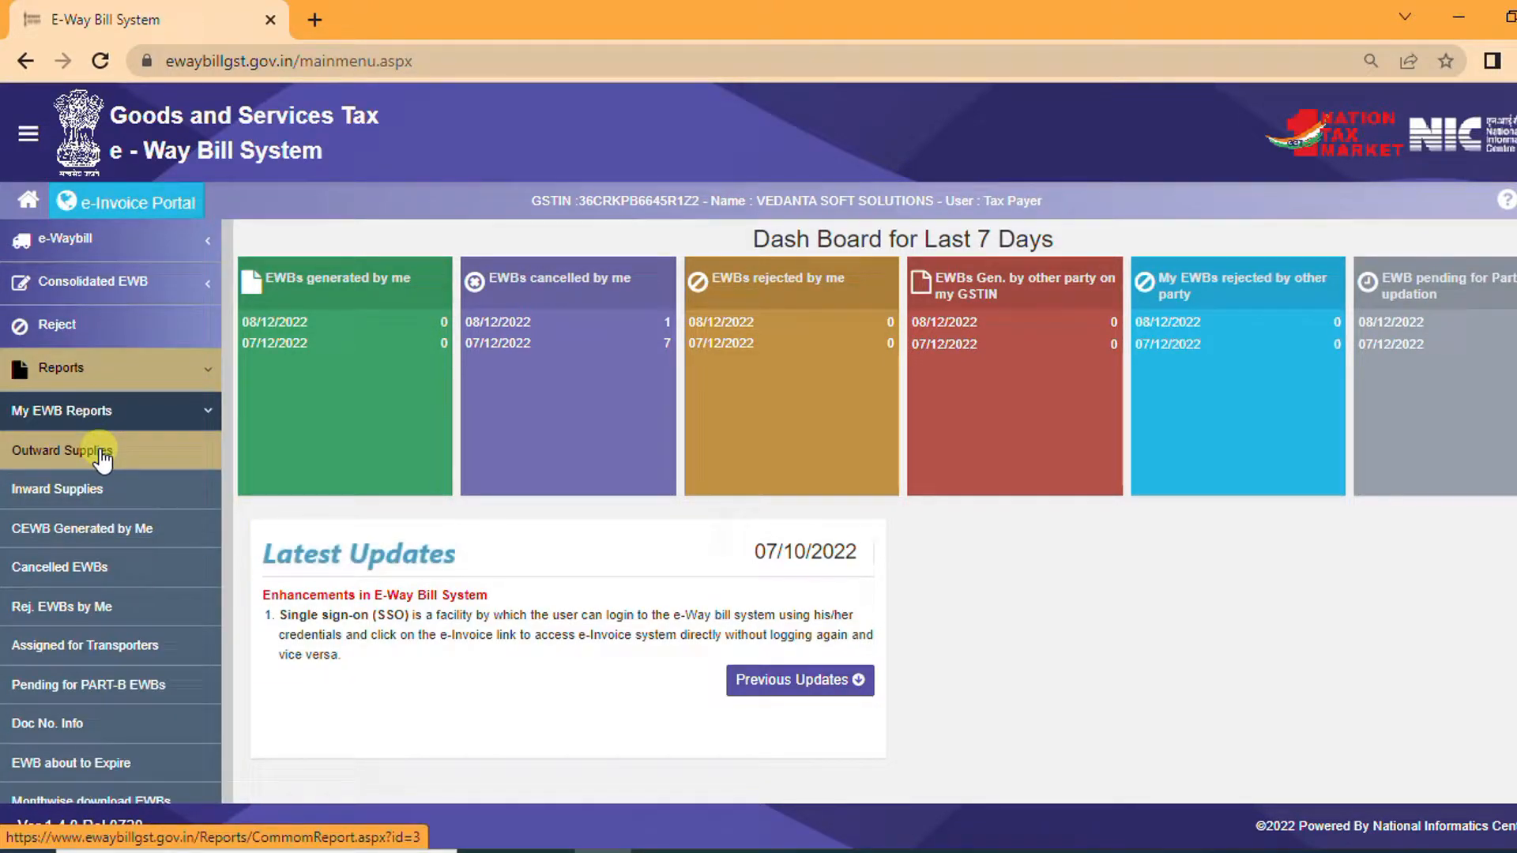
click(212, 370)
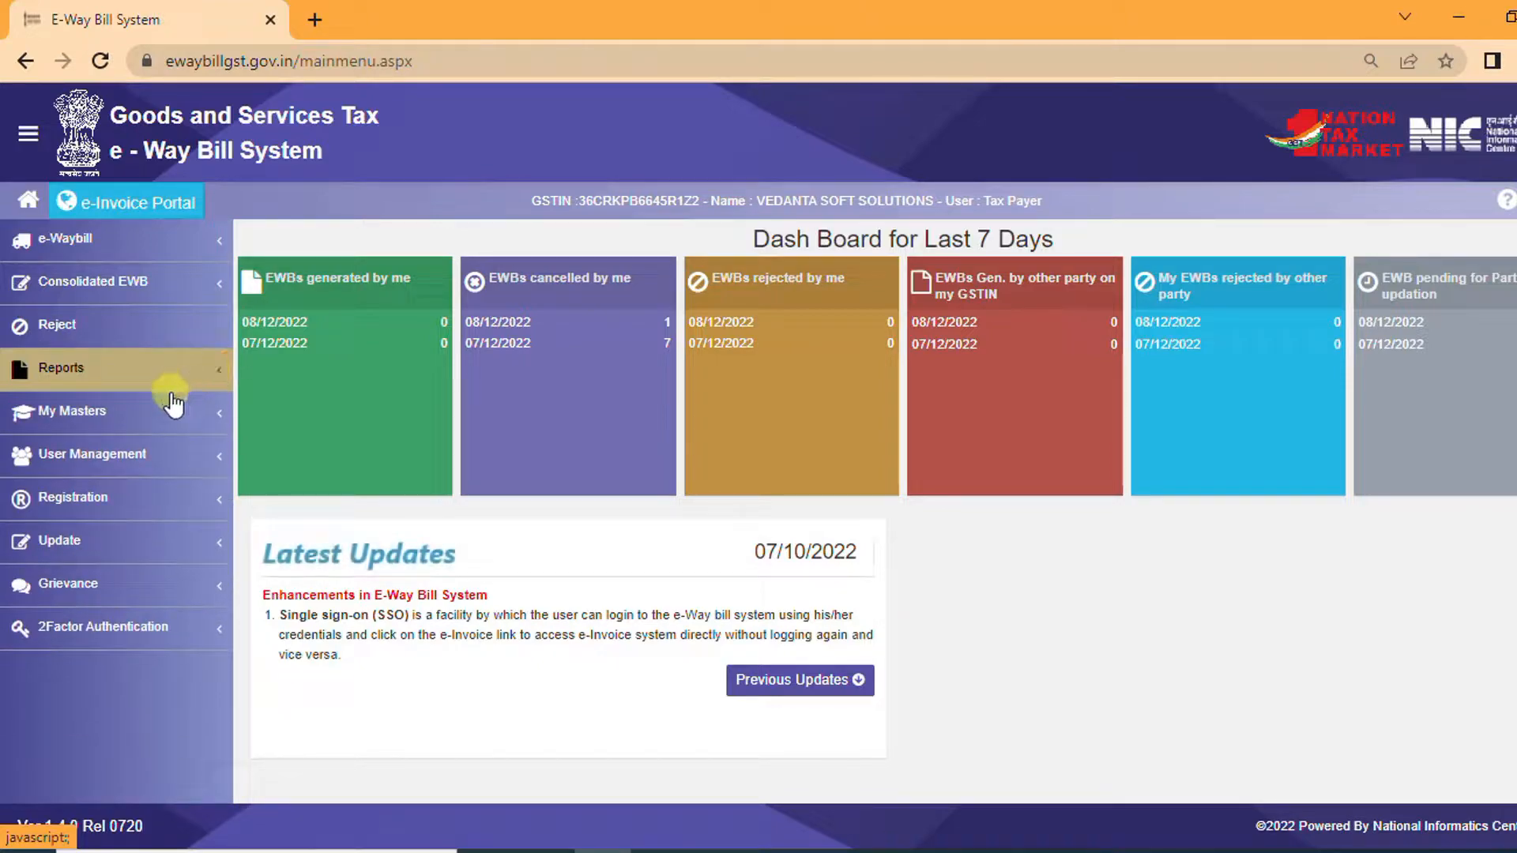
click(207, 417)
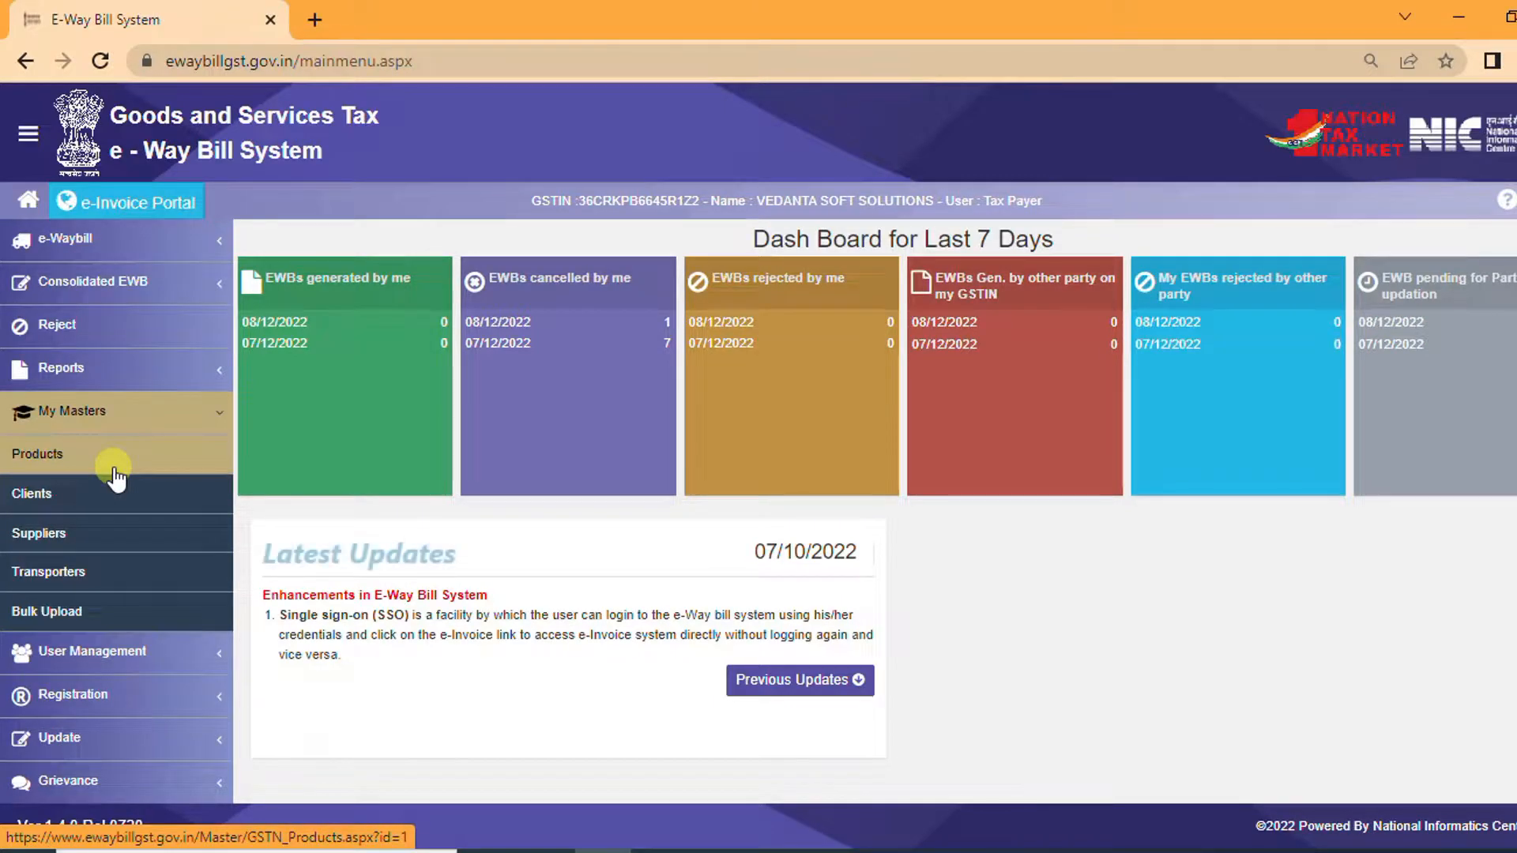
Switch to the TallyPrime invoice preview listing Dell Xps and ESPON I9 PROJ
key(alt+Tab)
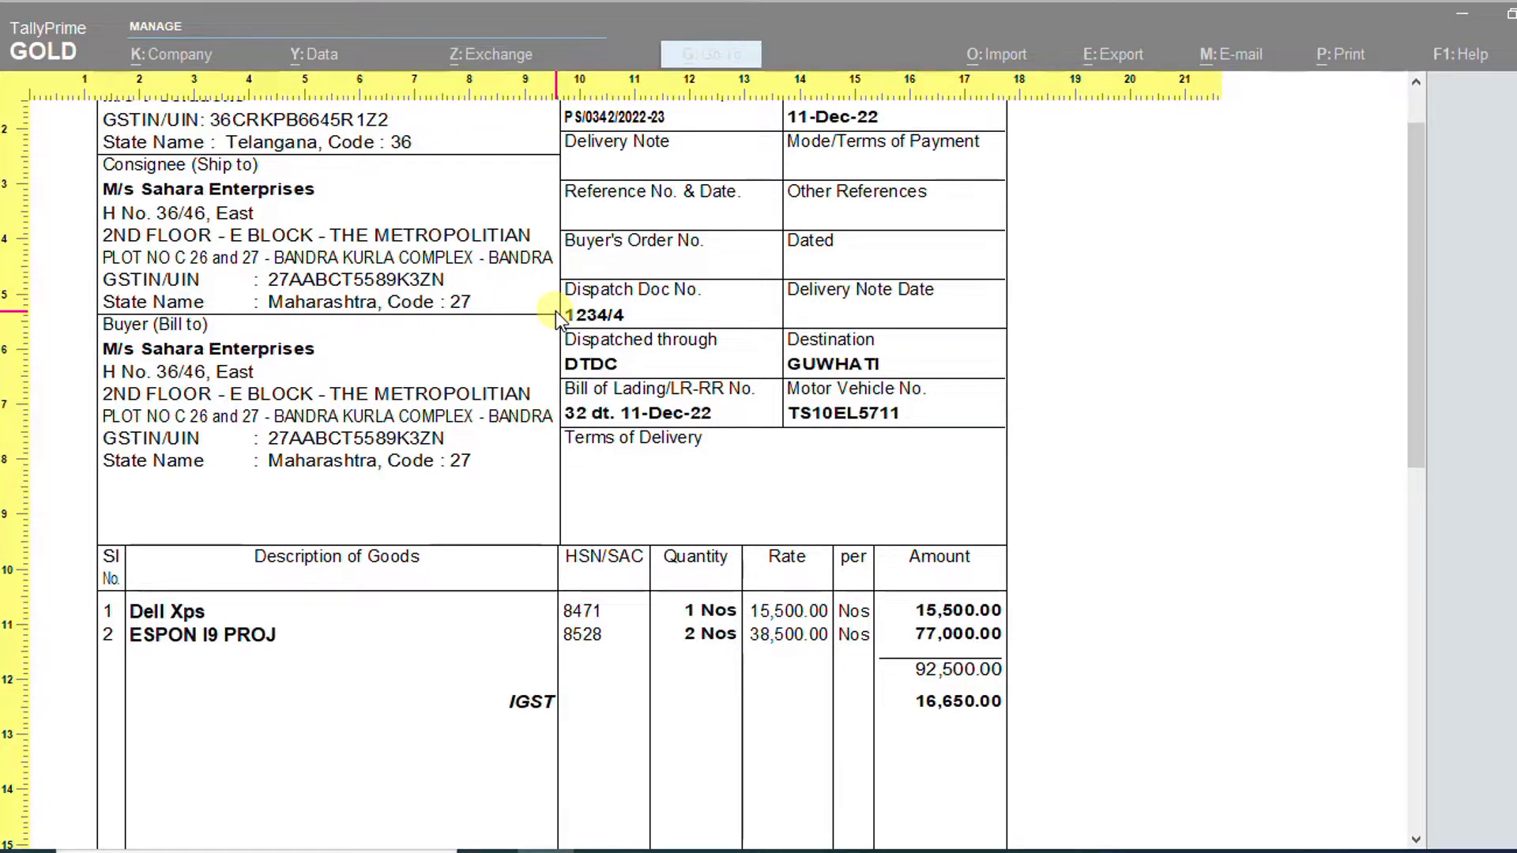
Scroll up to the Tax Invoice title in TallyPrime, then return to the e-Way Bill dashboard
scroll(556, 312, up, 1)
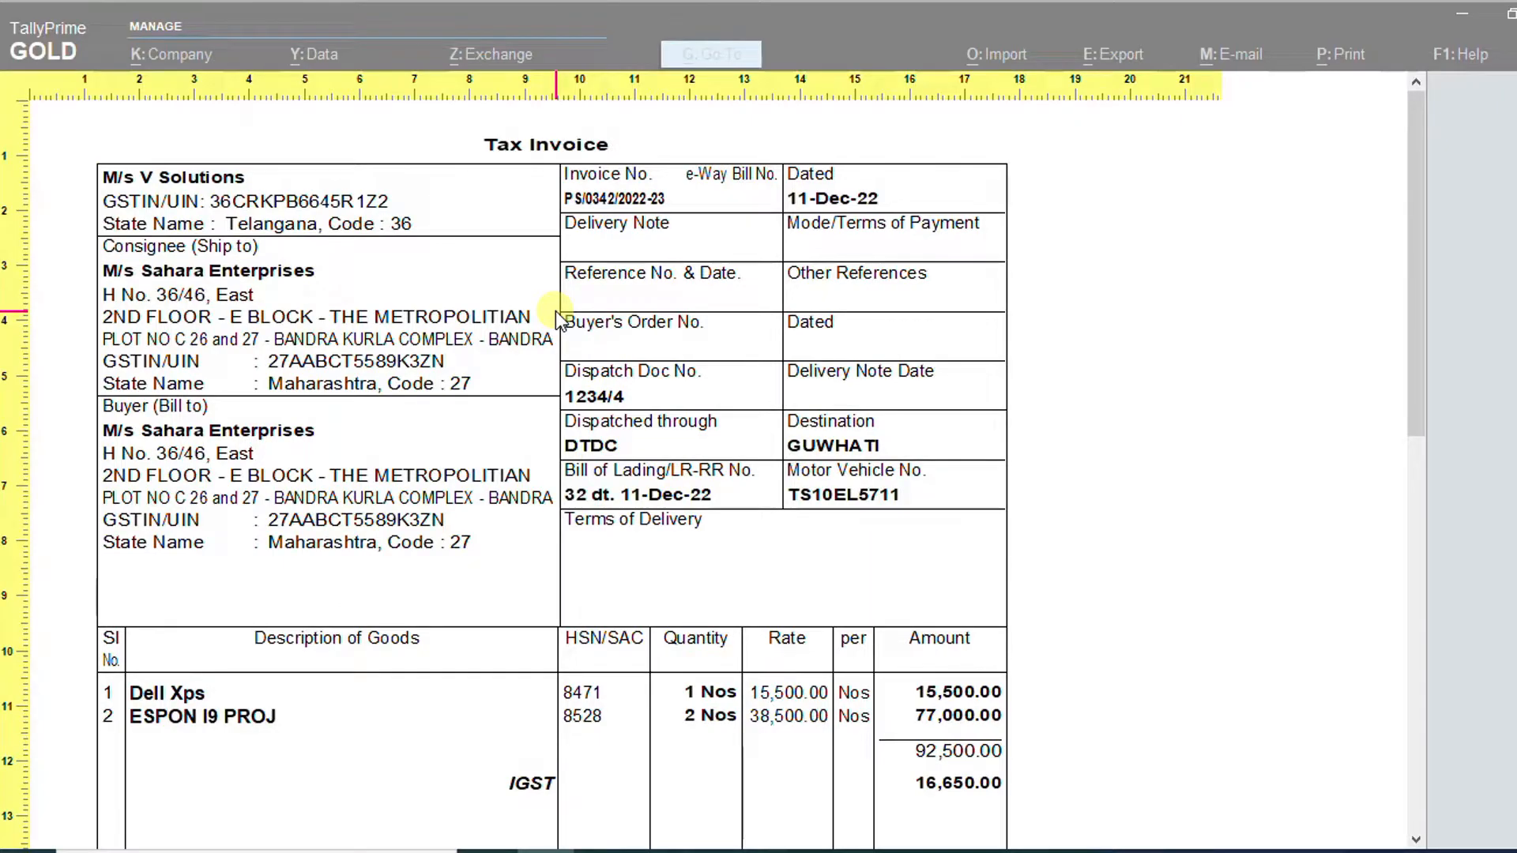
key(alt+Tab)
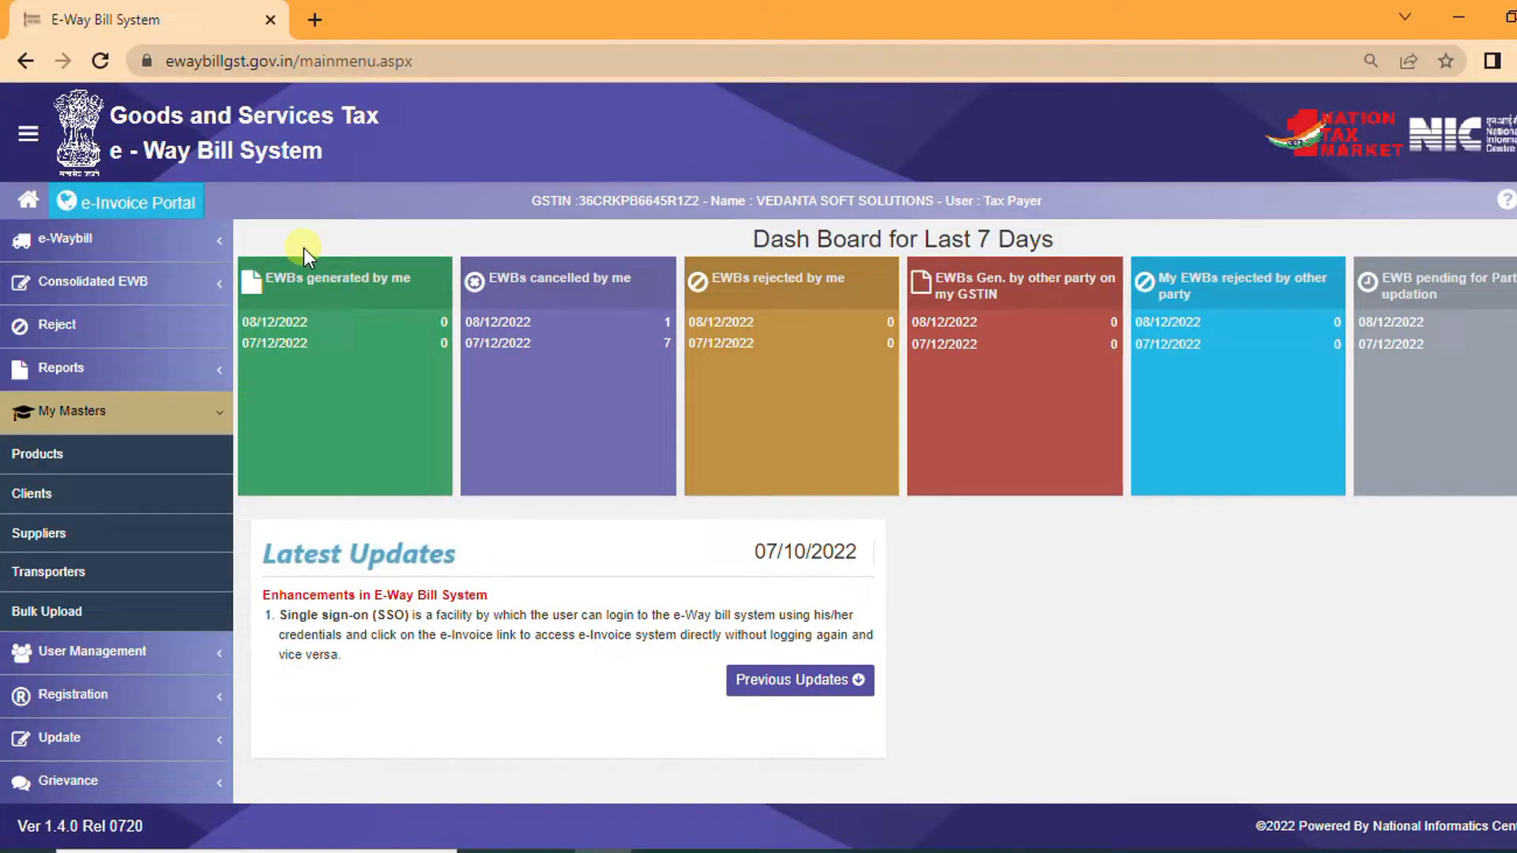
Open a blank E-Waybill Entry Form and mark its Bill From and Bill To headings
click(213, 245)
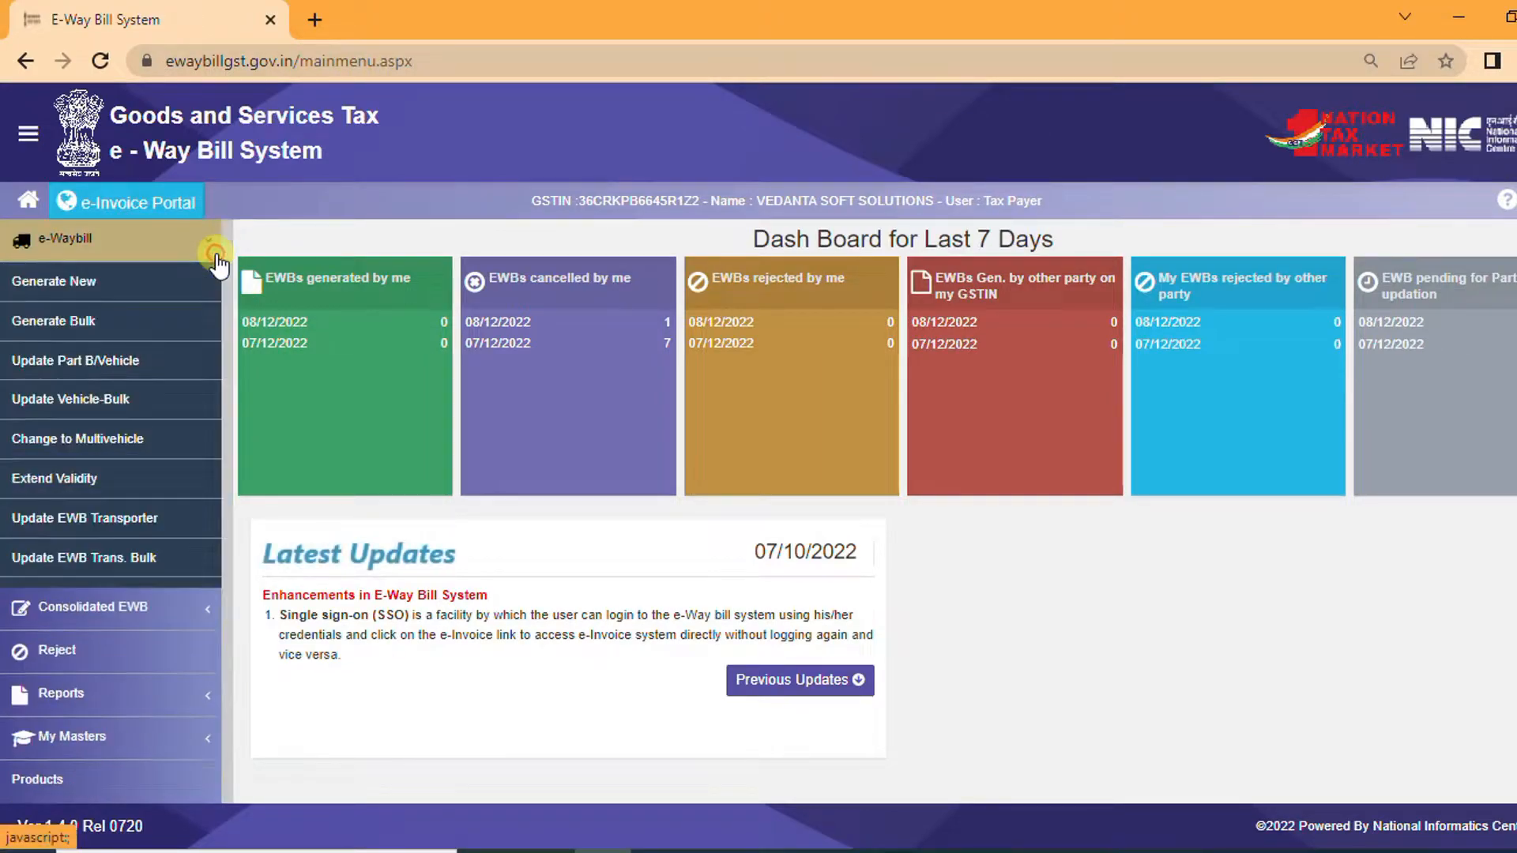
click(101, 284)
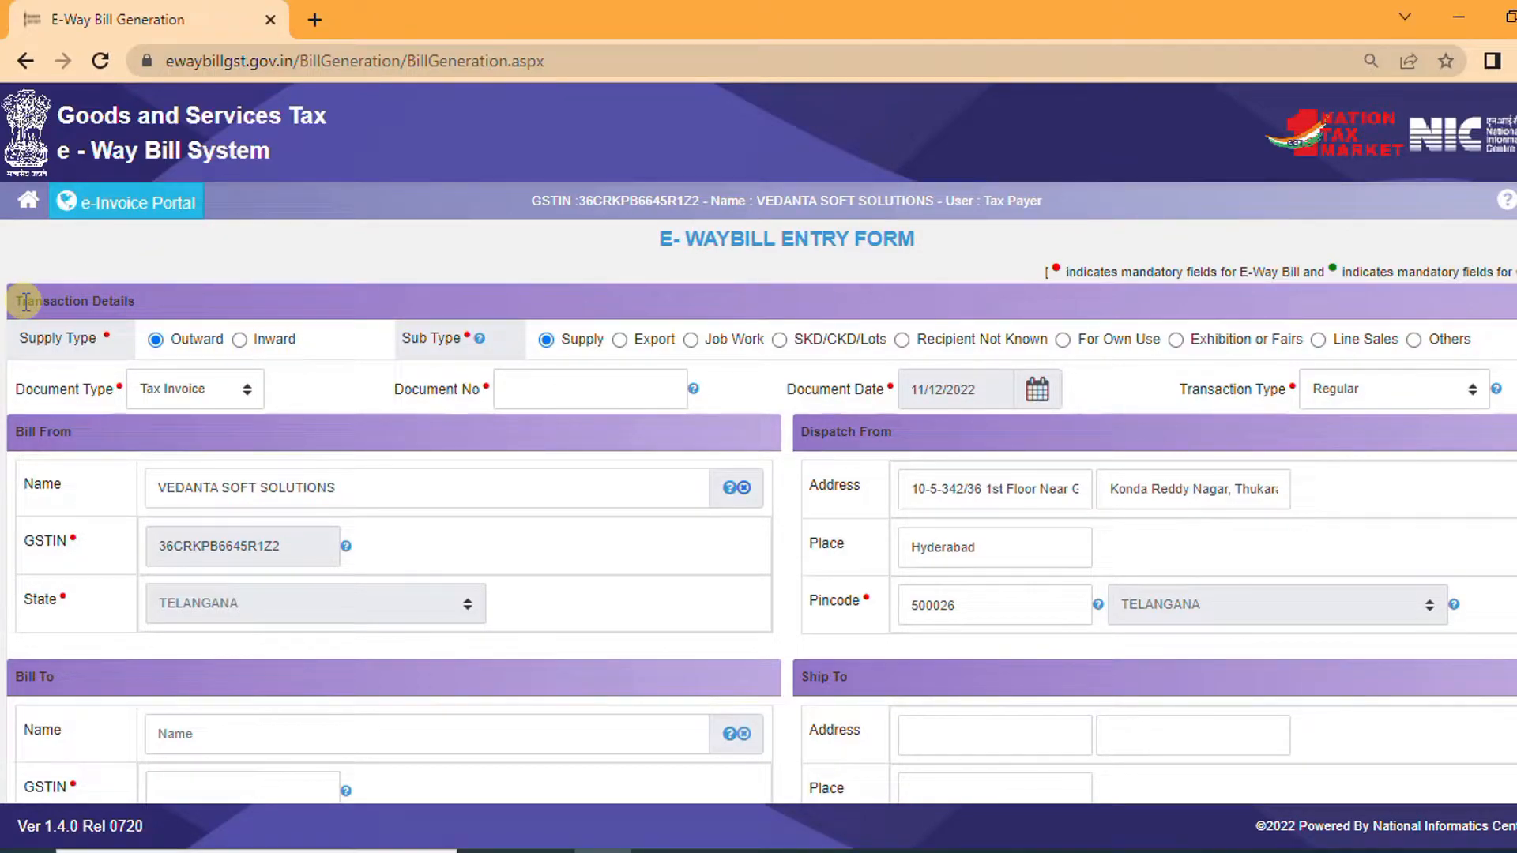
drag(26, 301, 176, 297)
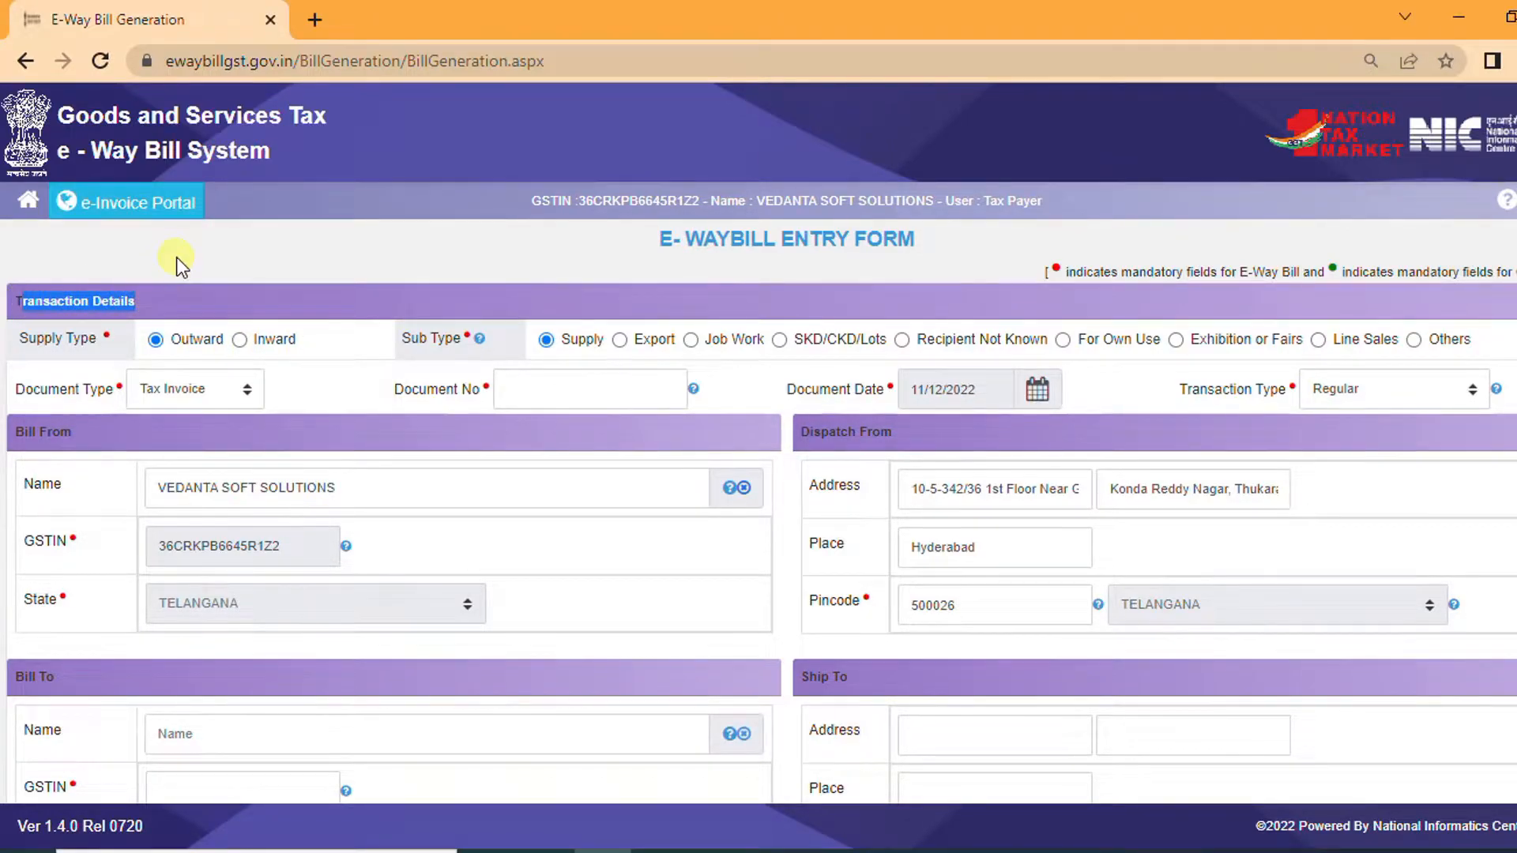
scroll(177, 258, down, 3)
drag(14, 198, 154, 203)
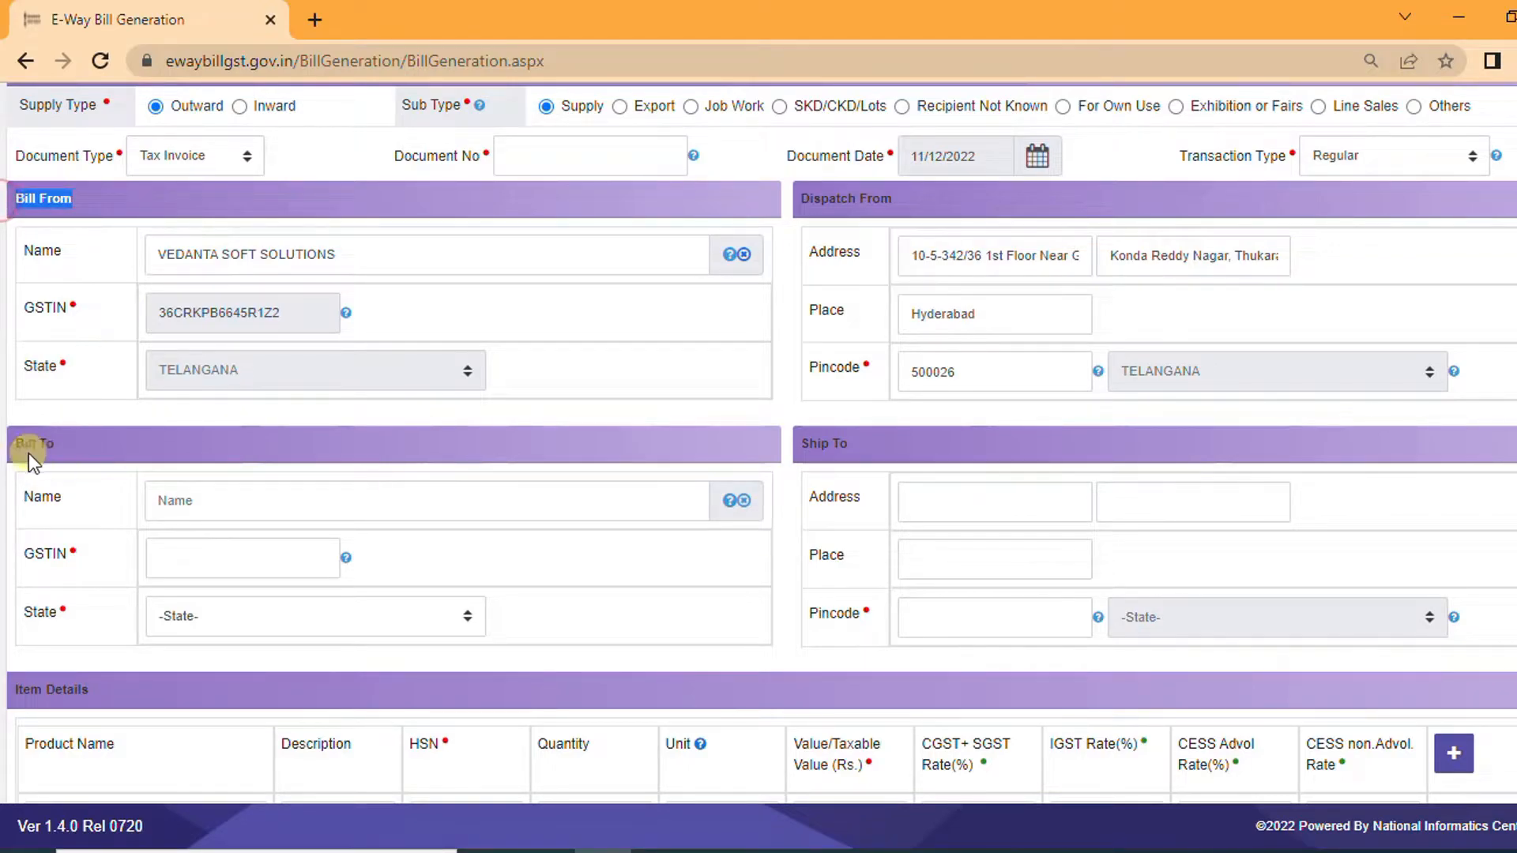
drag(27, 450, 163, 400)
Scroll the entry form down to Submit and back, then switch to the TallyPrime invoice
scroll(163, 400, down, 3)
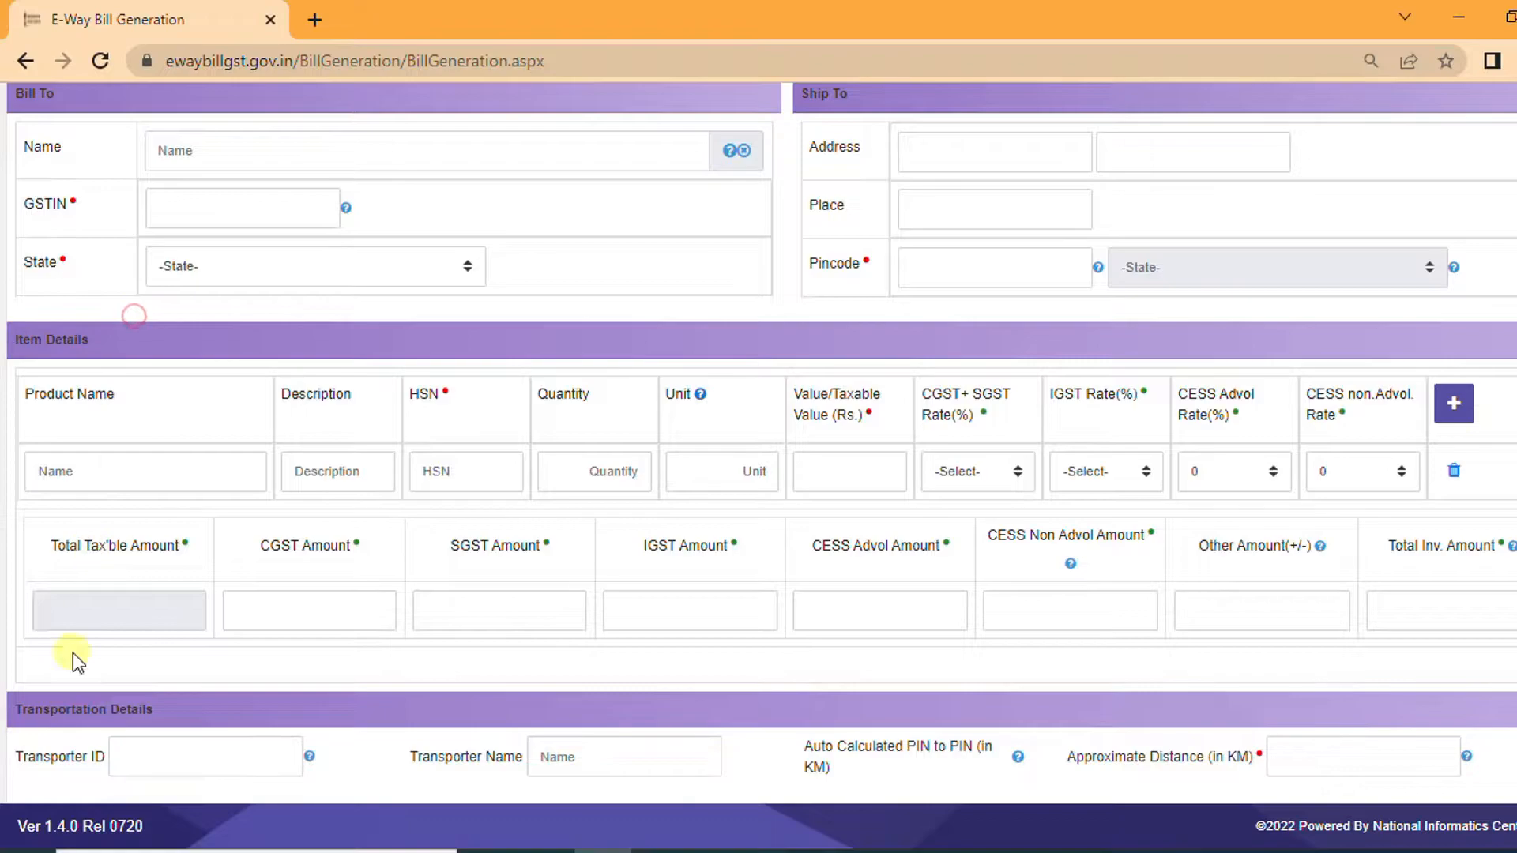
scroll(71, 657, down, 3)
scroll(61, 589, down, 2)
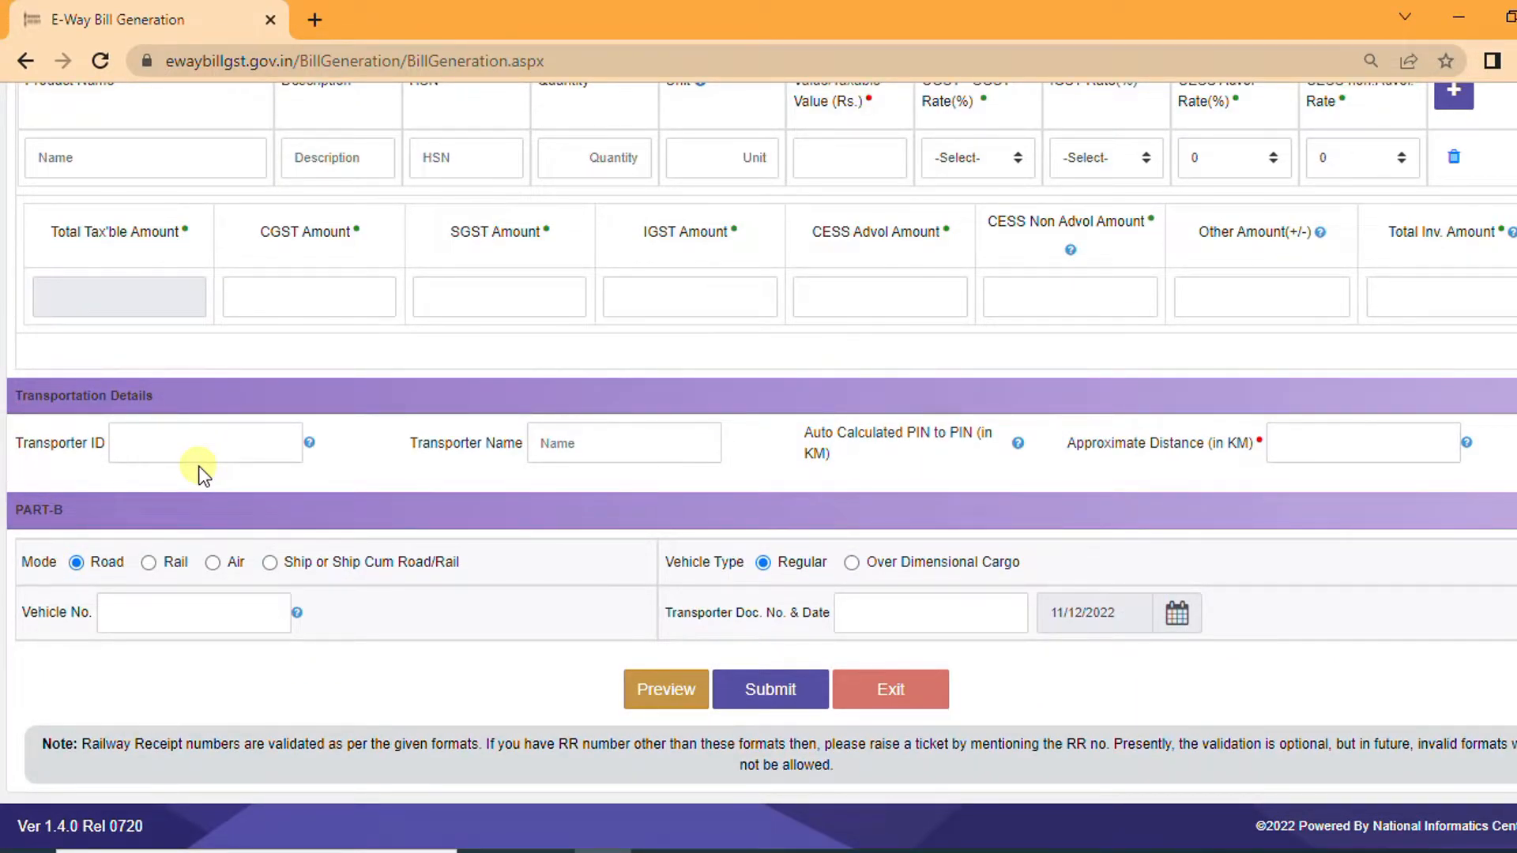
scroll(204, 474, up, 10)
key(alt+Tab)
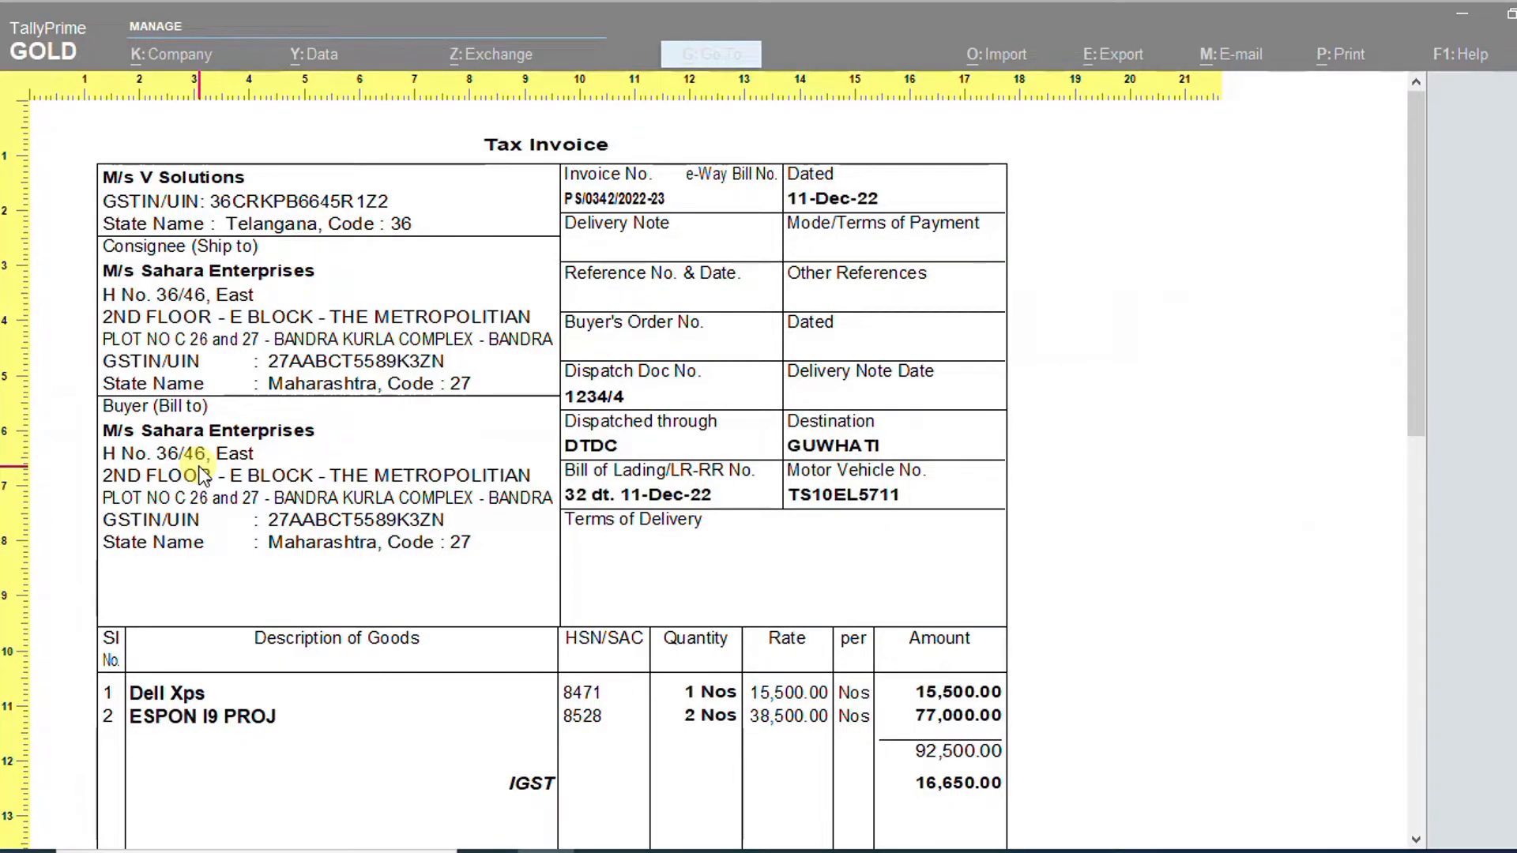
Return to the e-way bill entry form and scroll down through it
key(alt+Tab)
scroll(188, 327, down, 1)
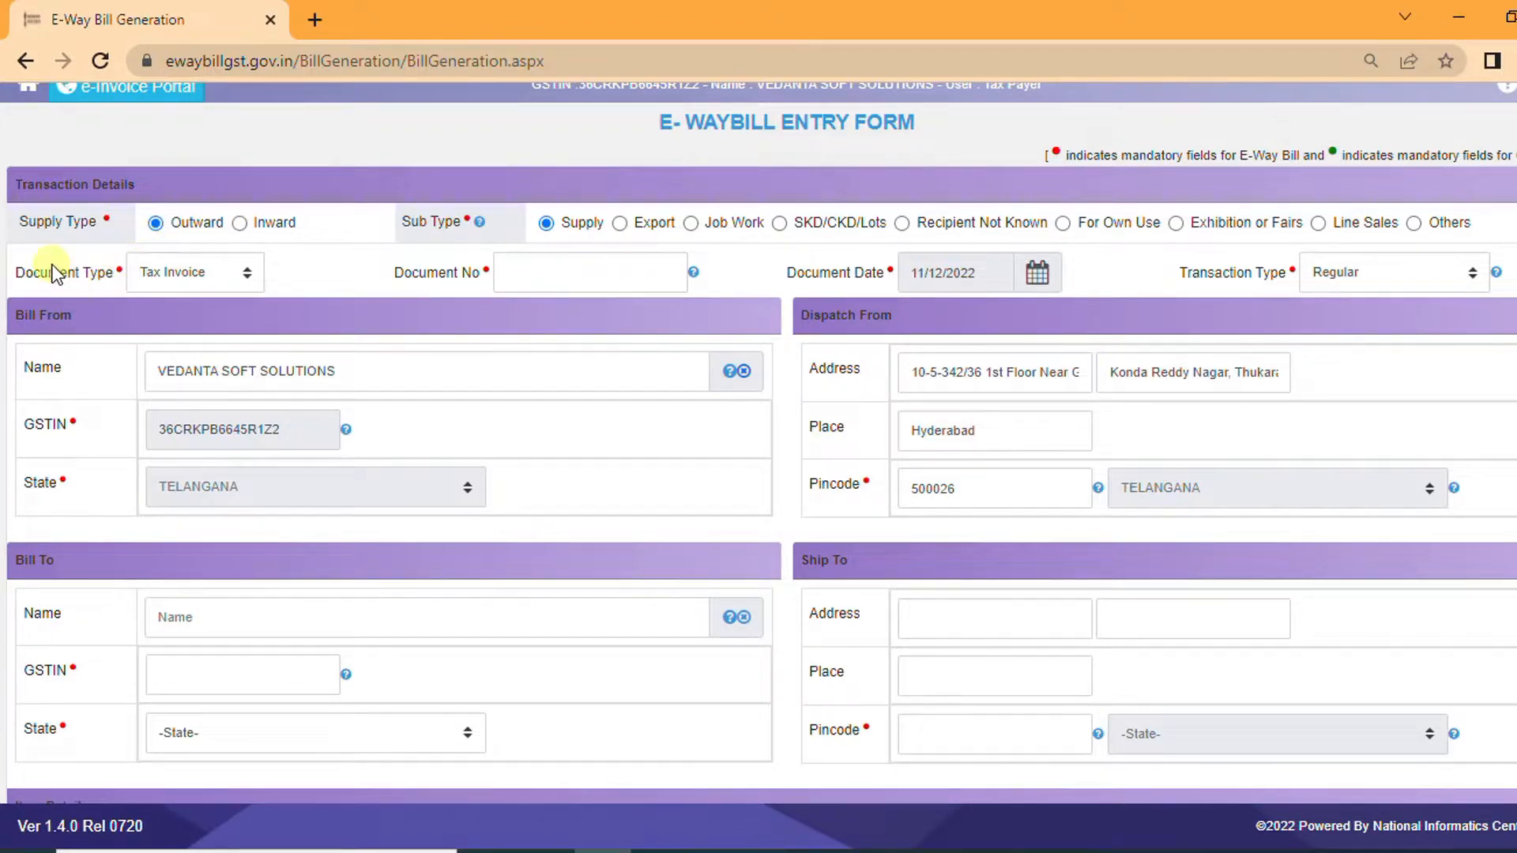
Keep Tax Invoice as the document type and enter document number PS/0342/22-23
click(166, 269)
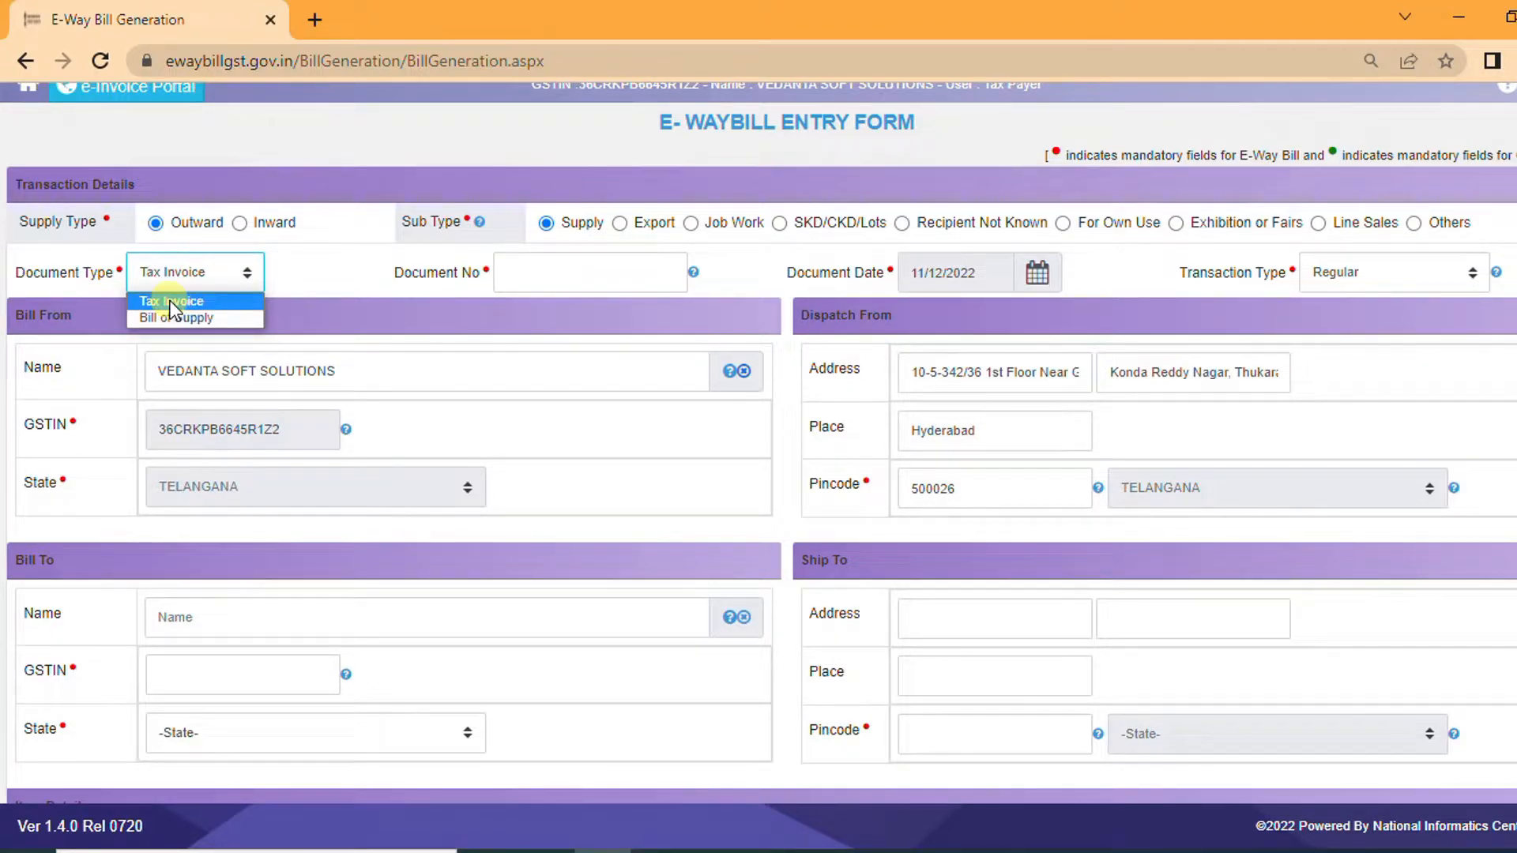
click(169, 301)
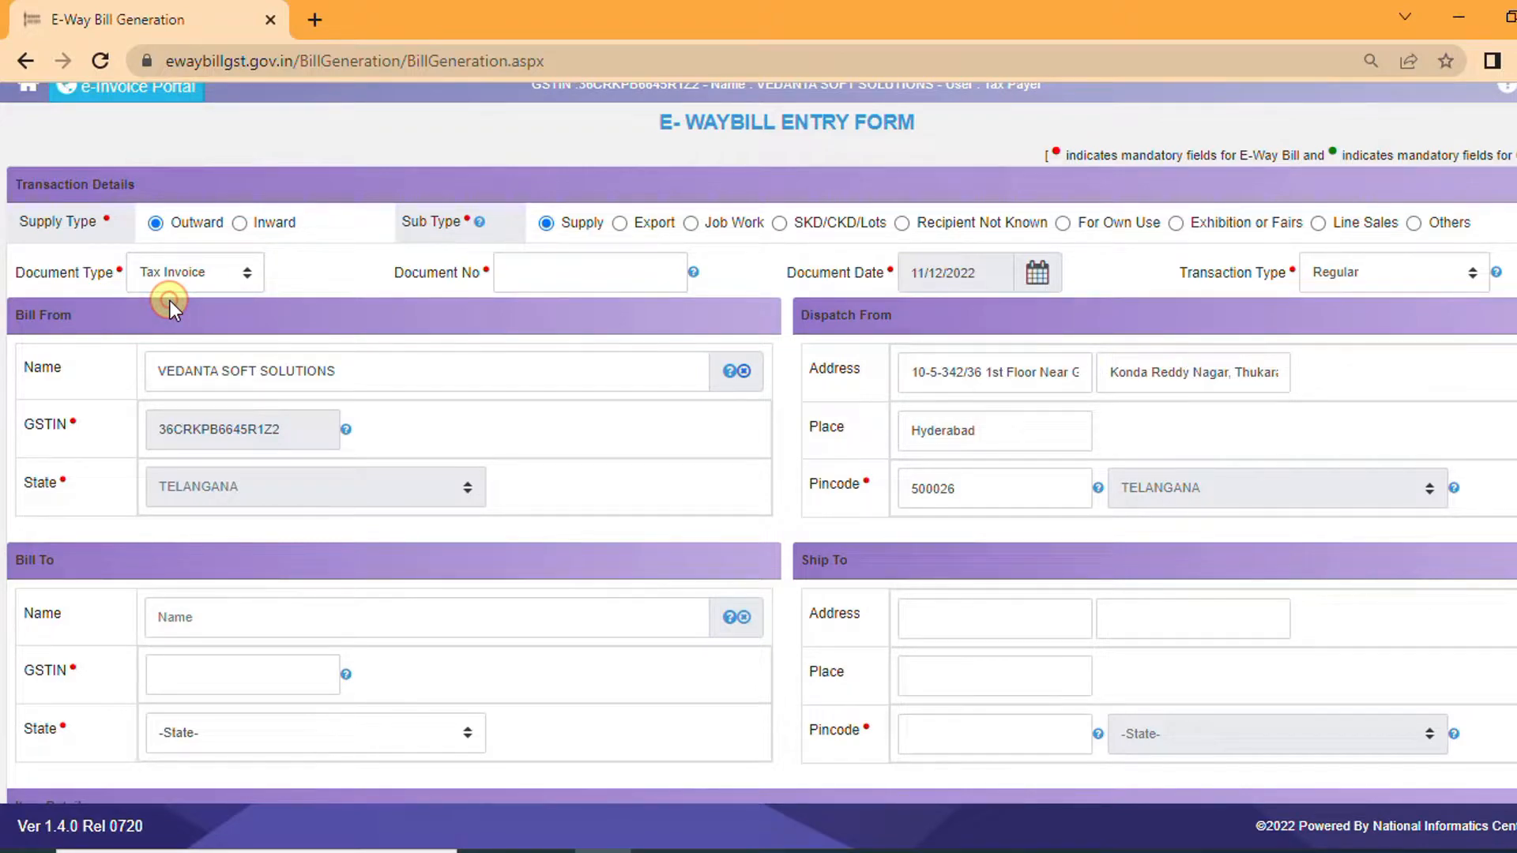
click(543, 273)
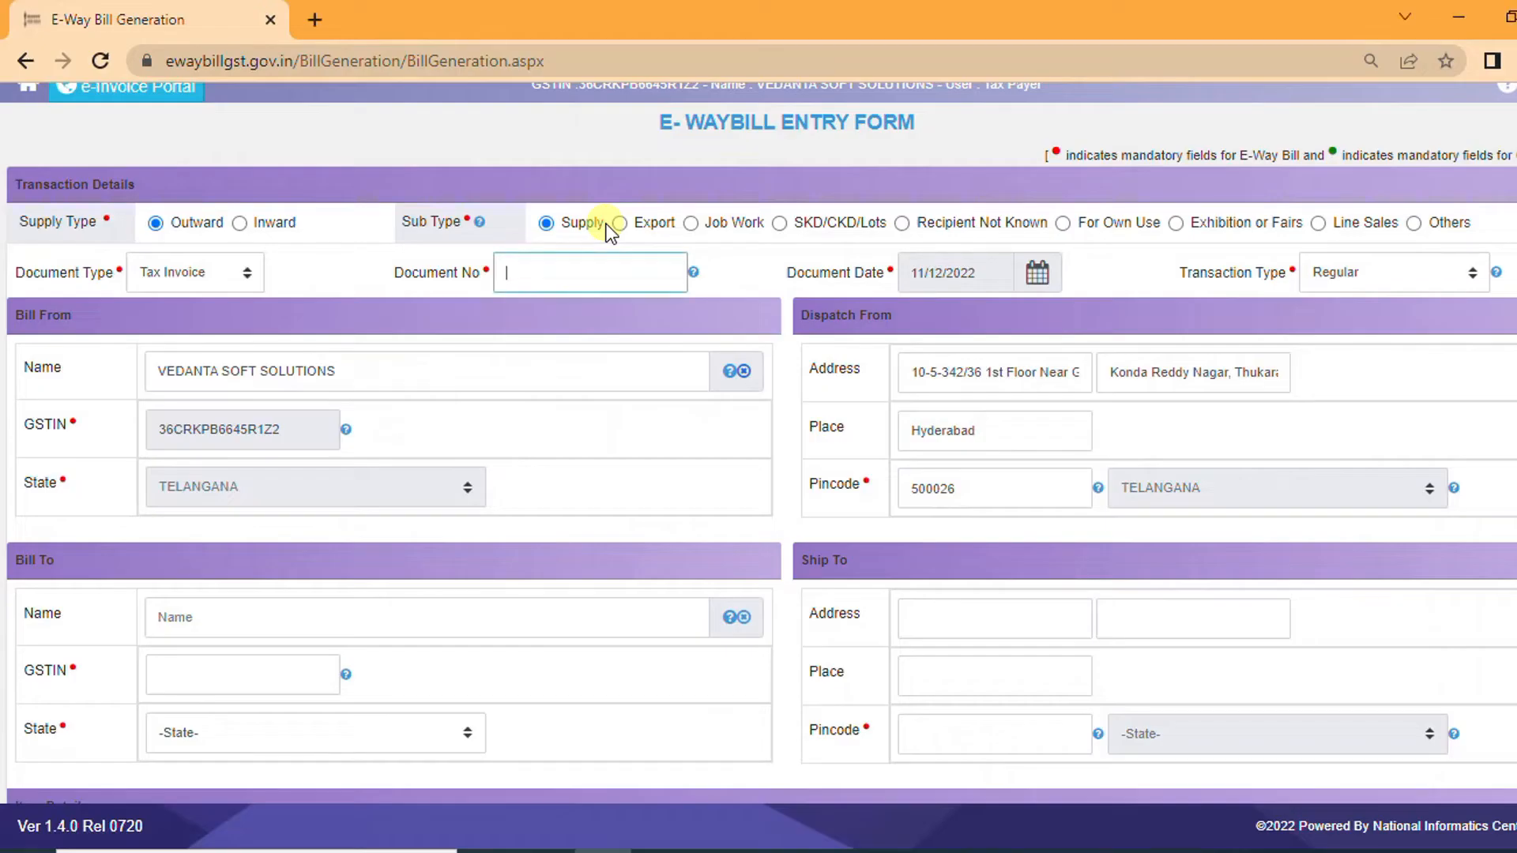
text(s)
key(BackSpace)
text(PS)
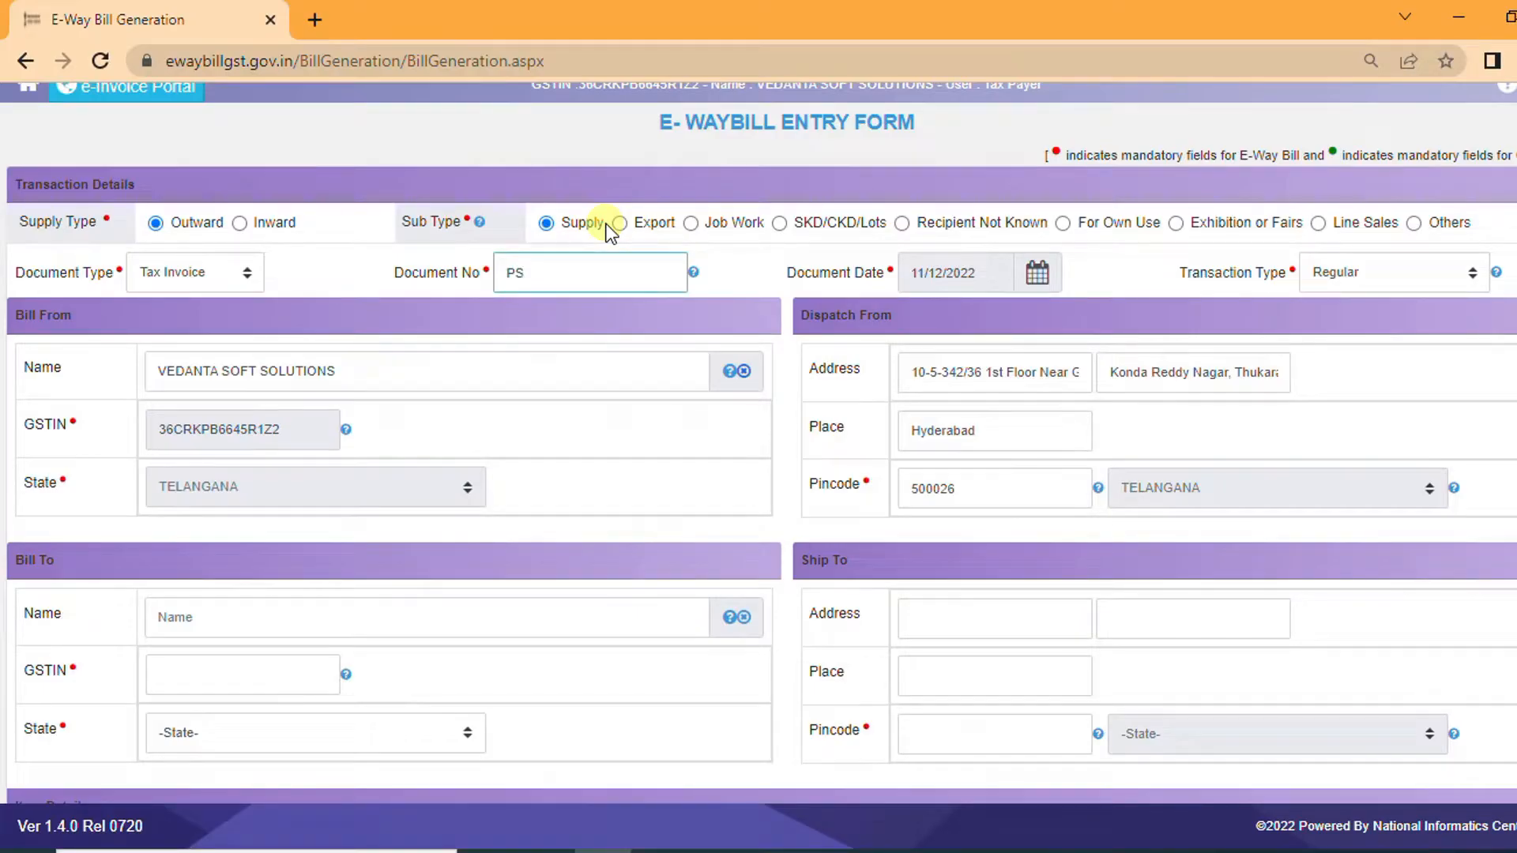
text(/0)
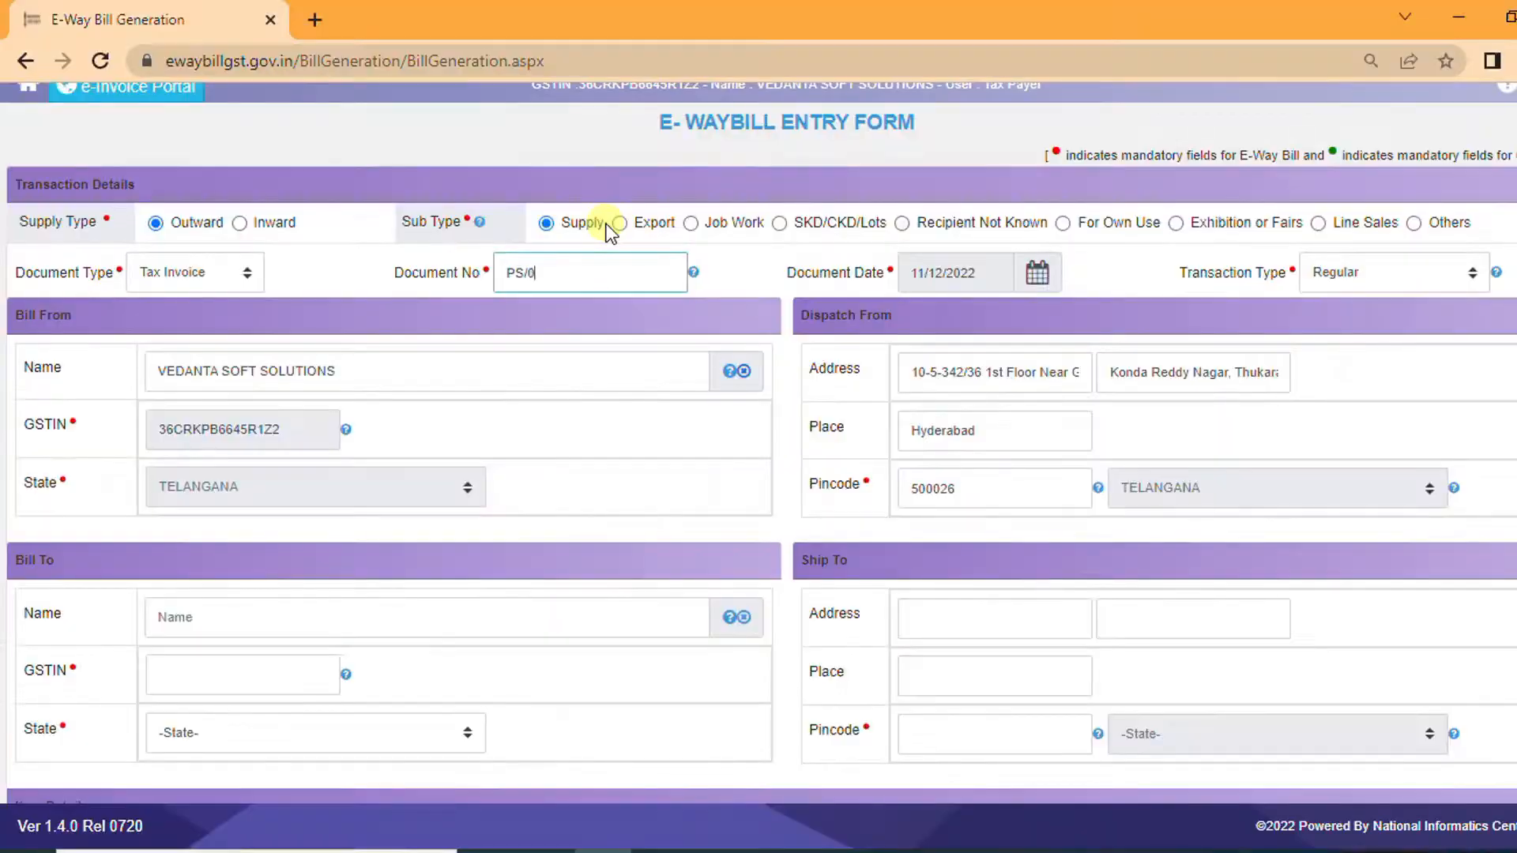
text(342/22-23)
drag(16, 308, 93, 320)
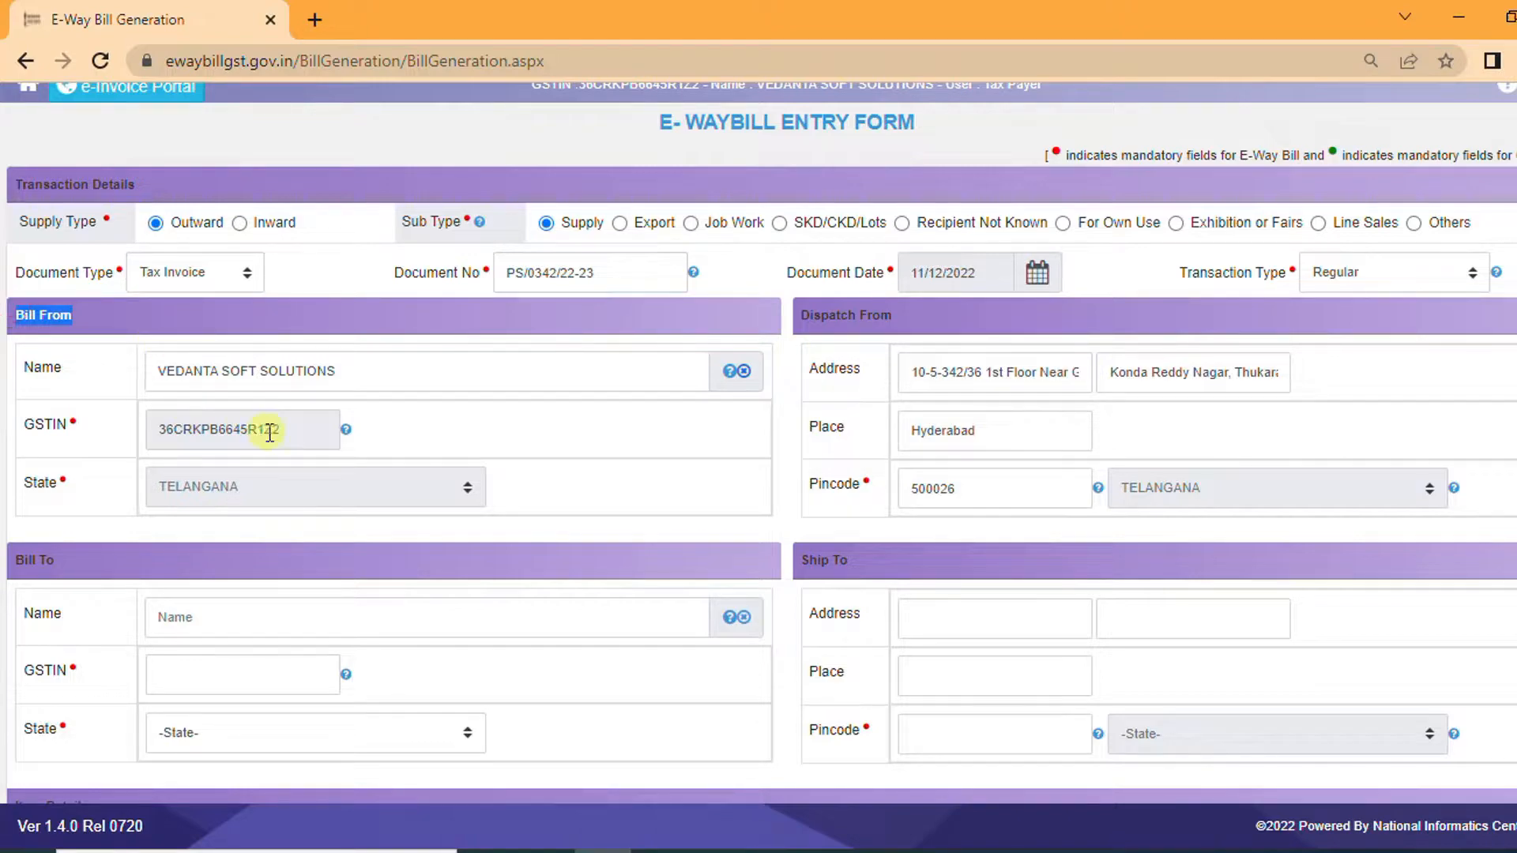
scroll(304, 390, down, 2)
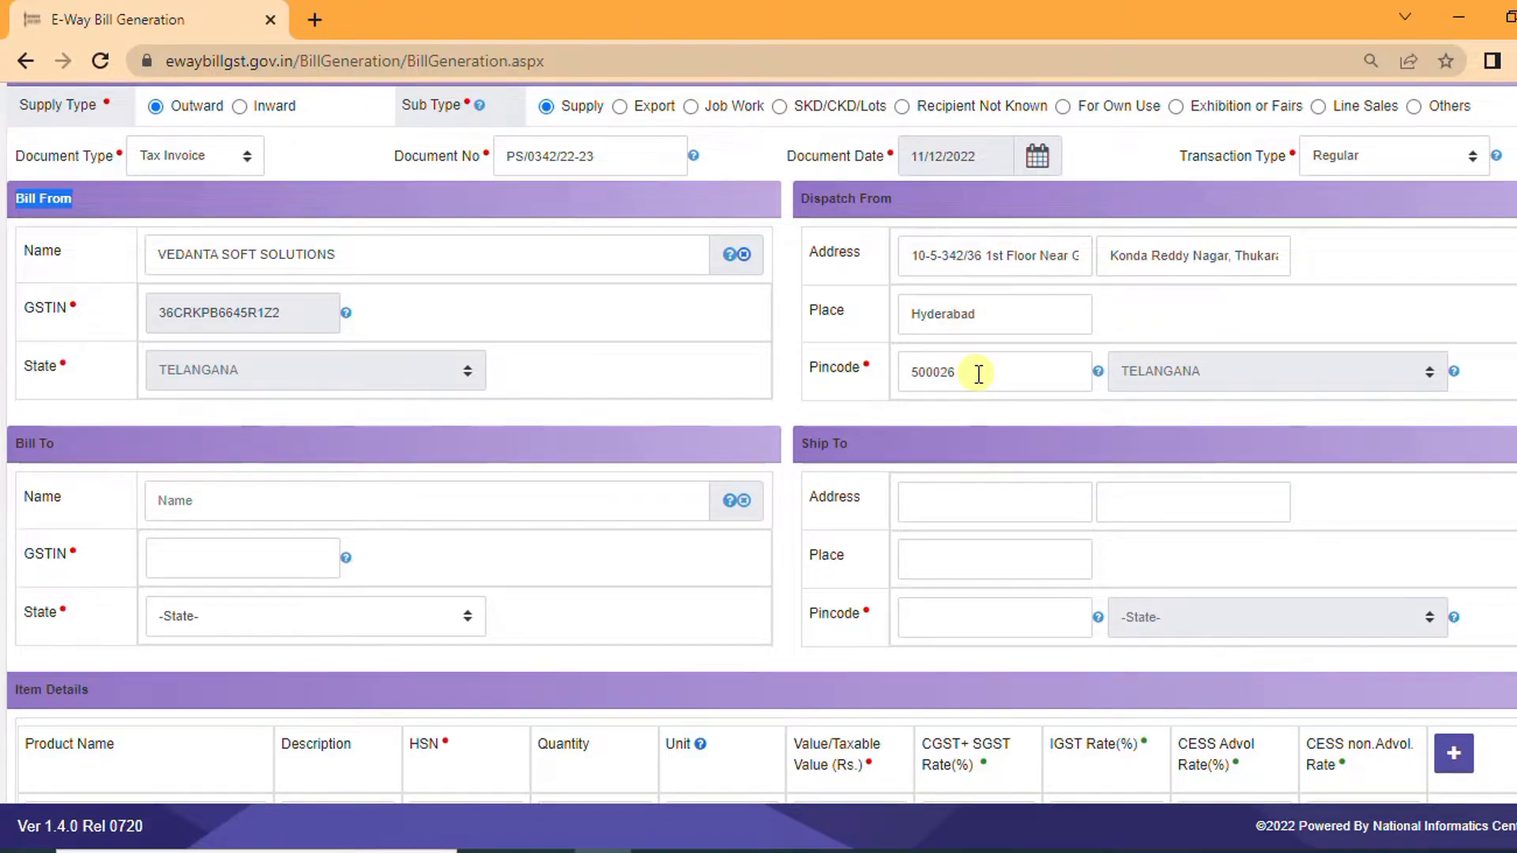
scroll(979, 374, down, 2)
scroll(391, 244, up, 2)
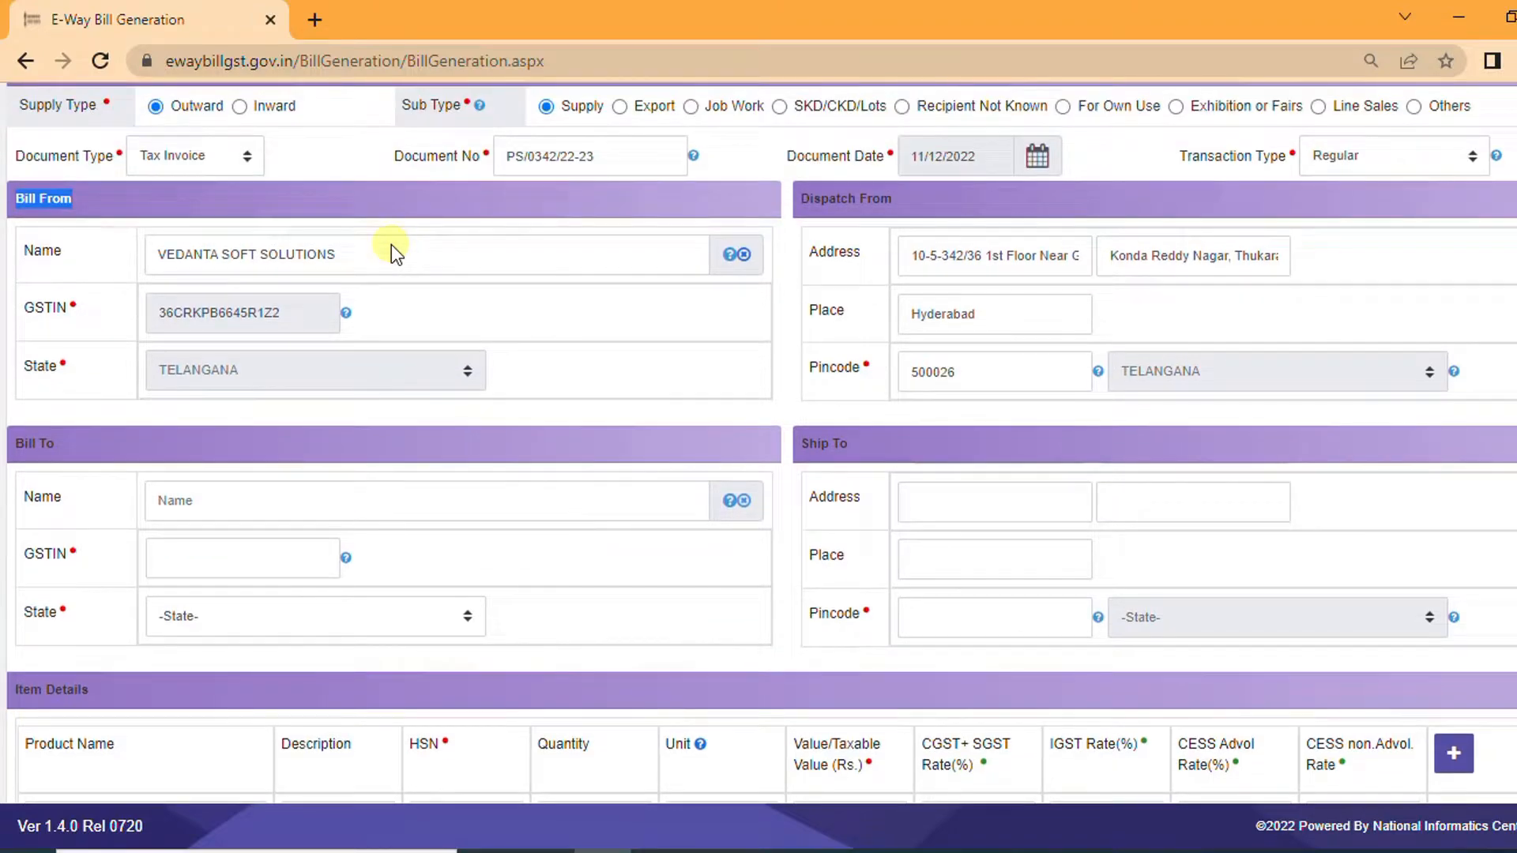
click(983, 365)
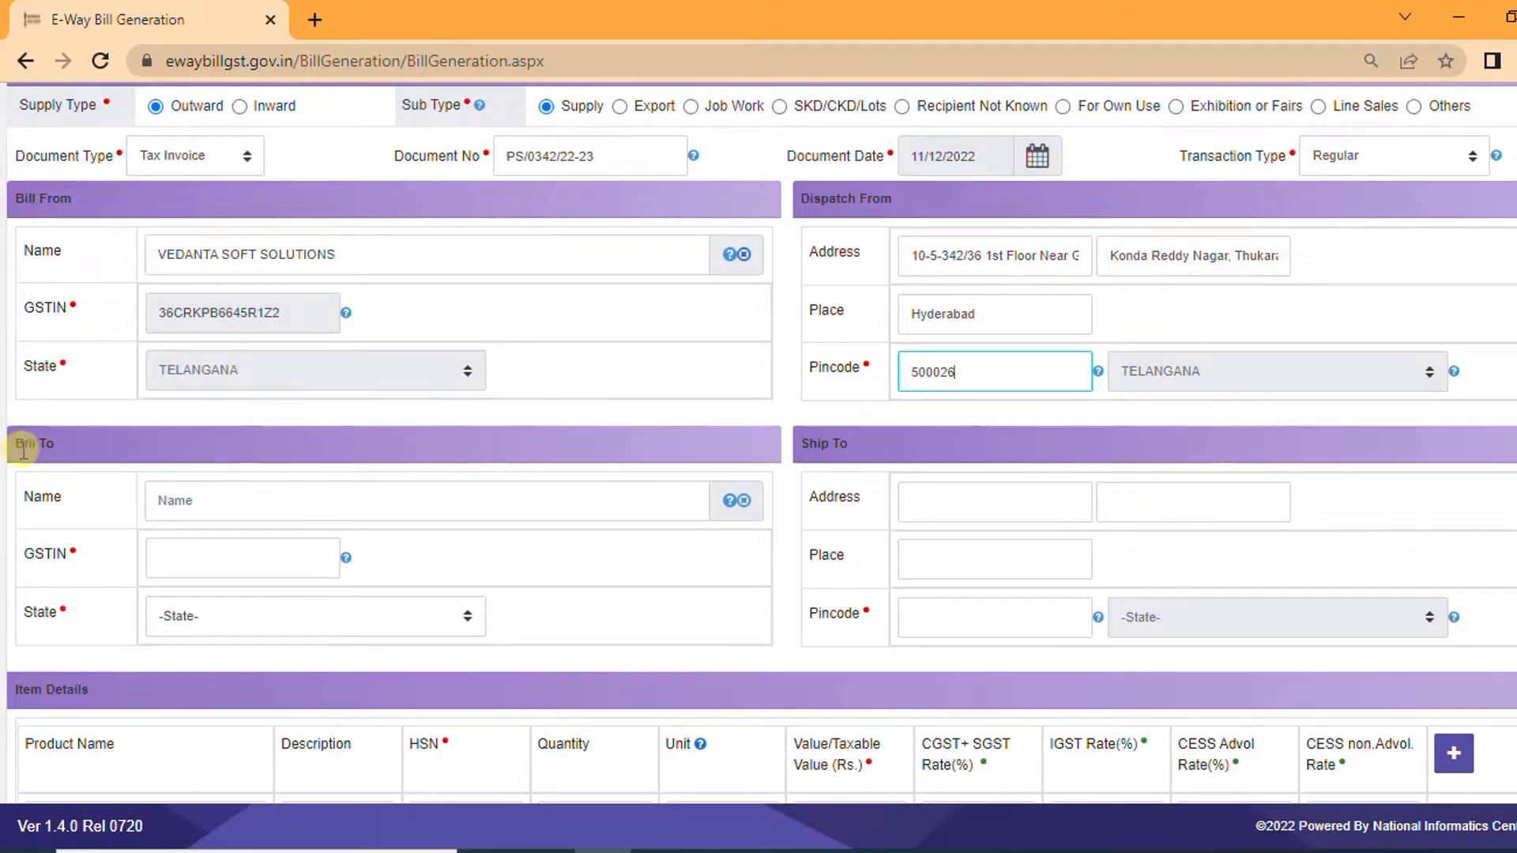
drag(10, 445, 97, 447)
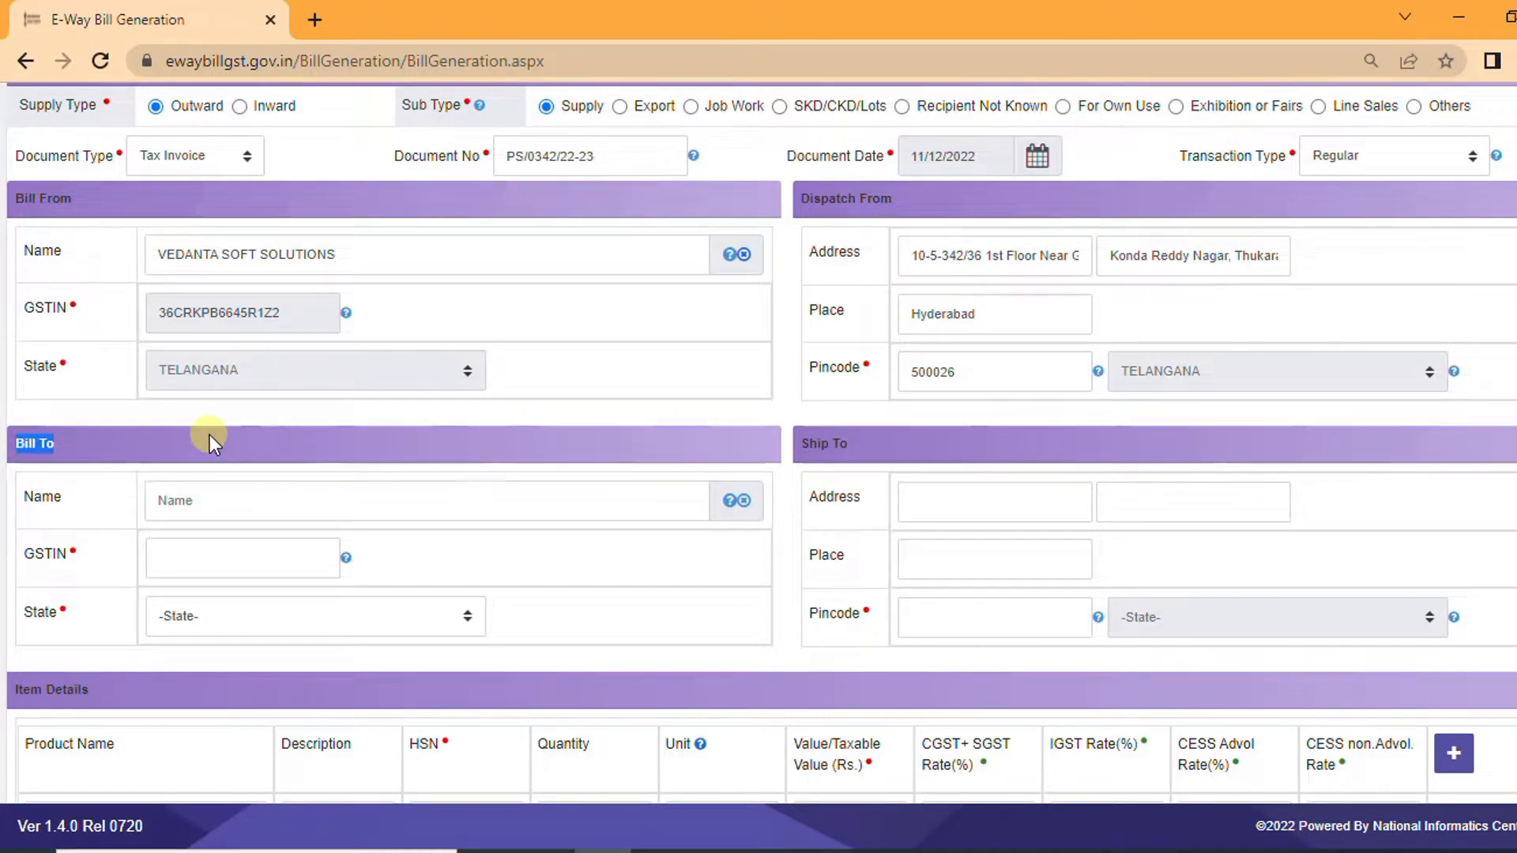
Check the buyer details on the TallyPrime invoice, reopening its preview
scroll(210, 435, down, 3)
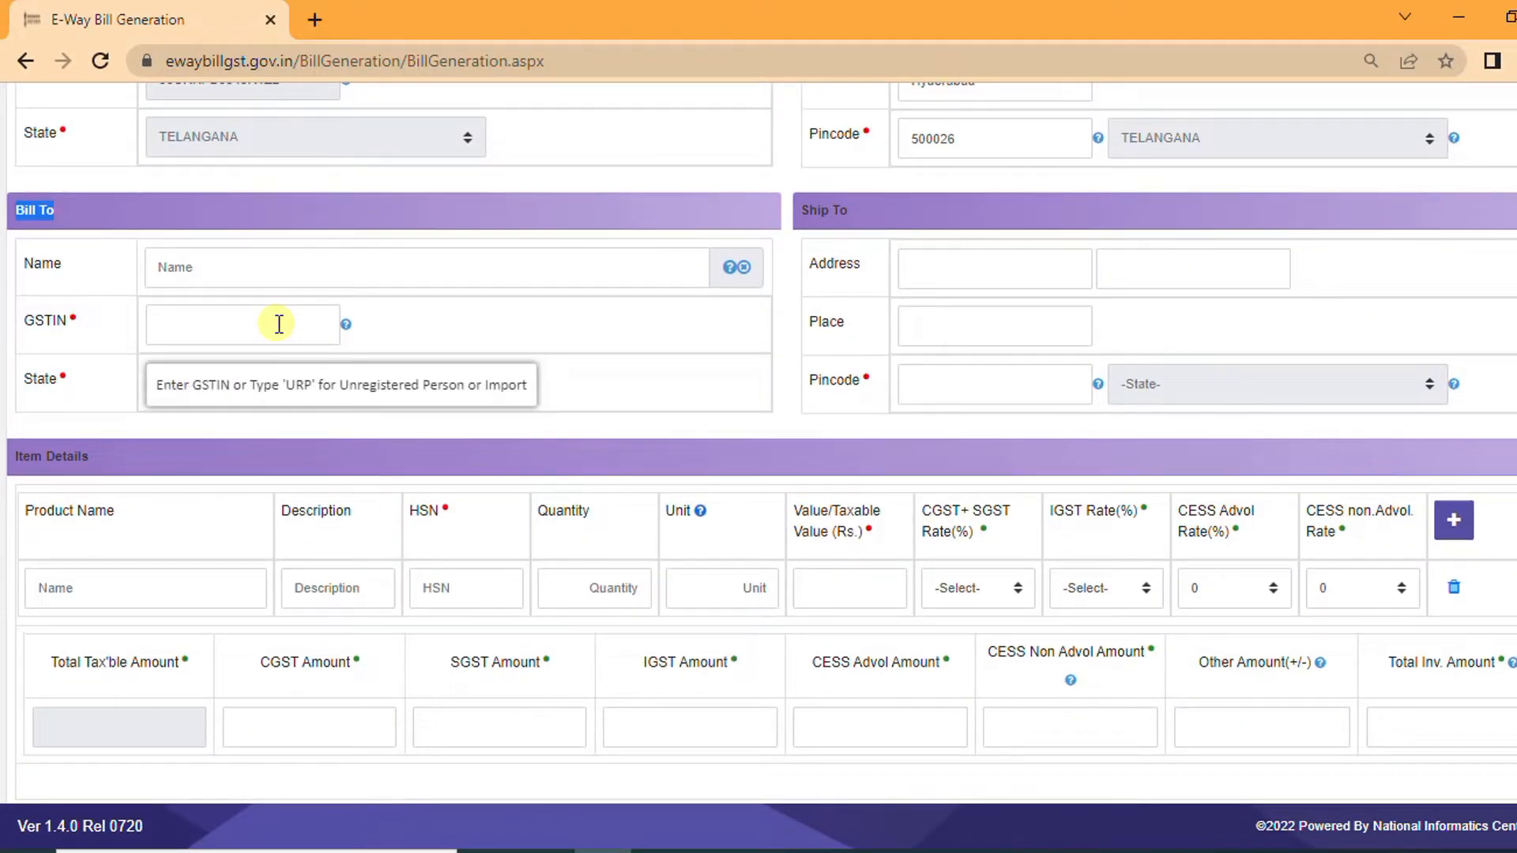
key(alt+Tab)
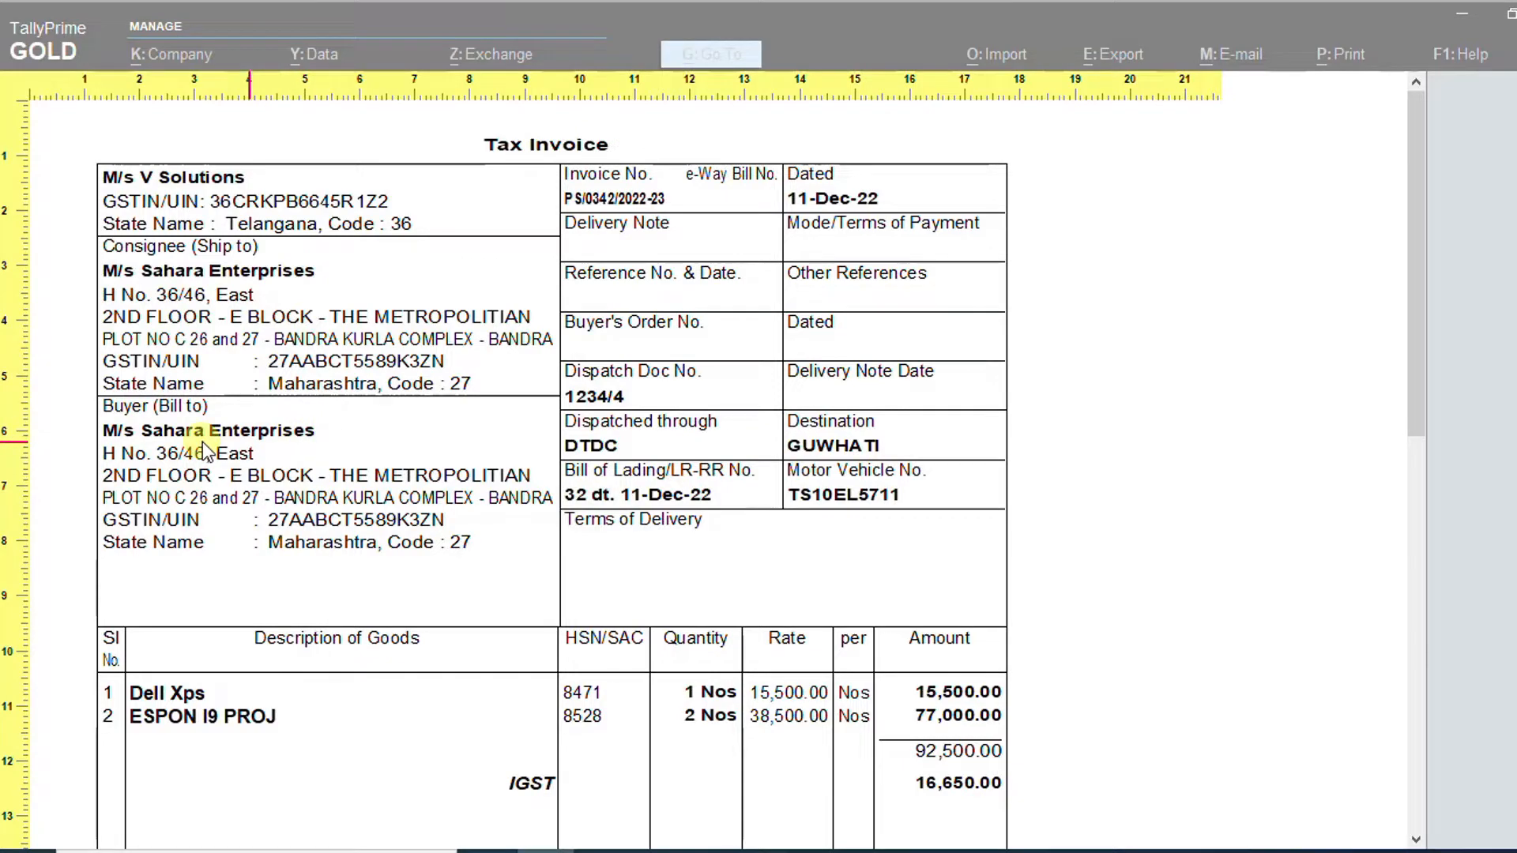
click(320, 510)
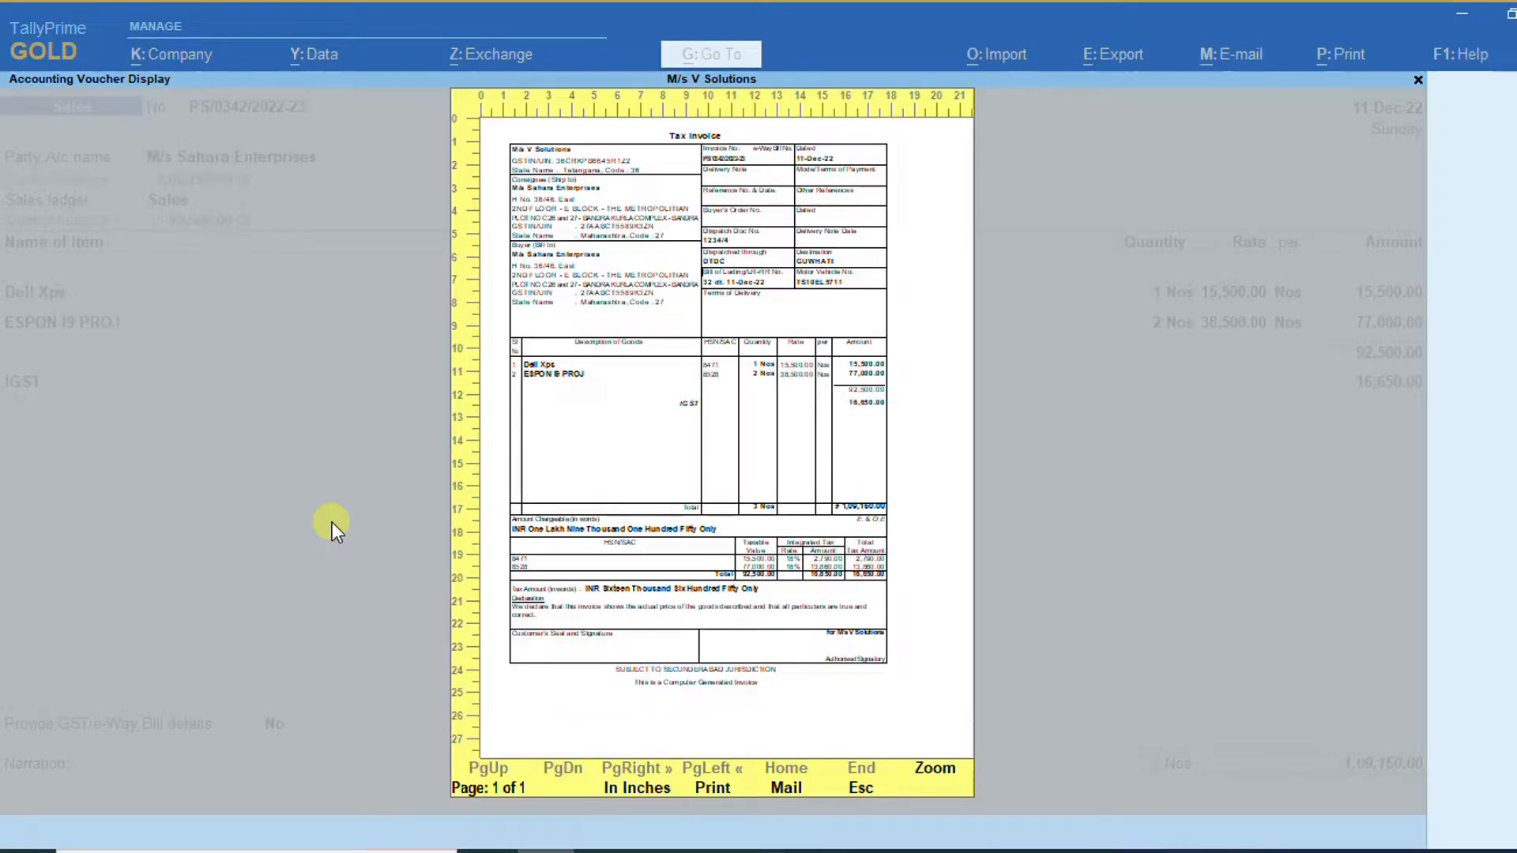
key(Escape)
key(i)
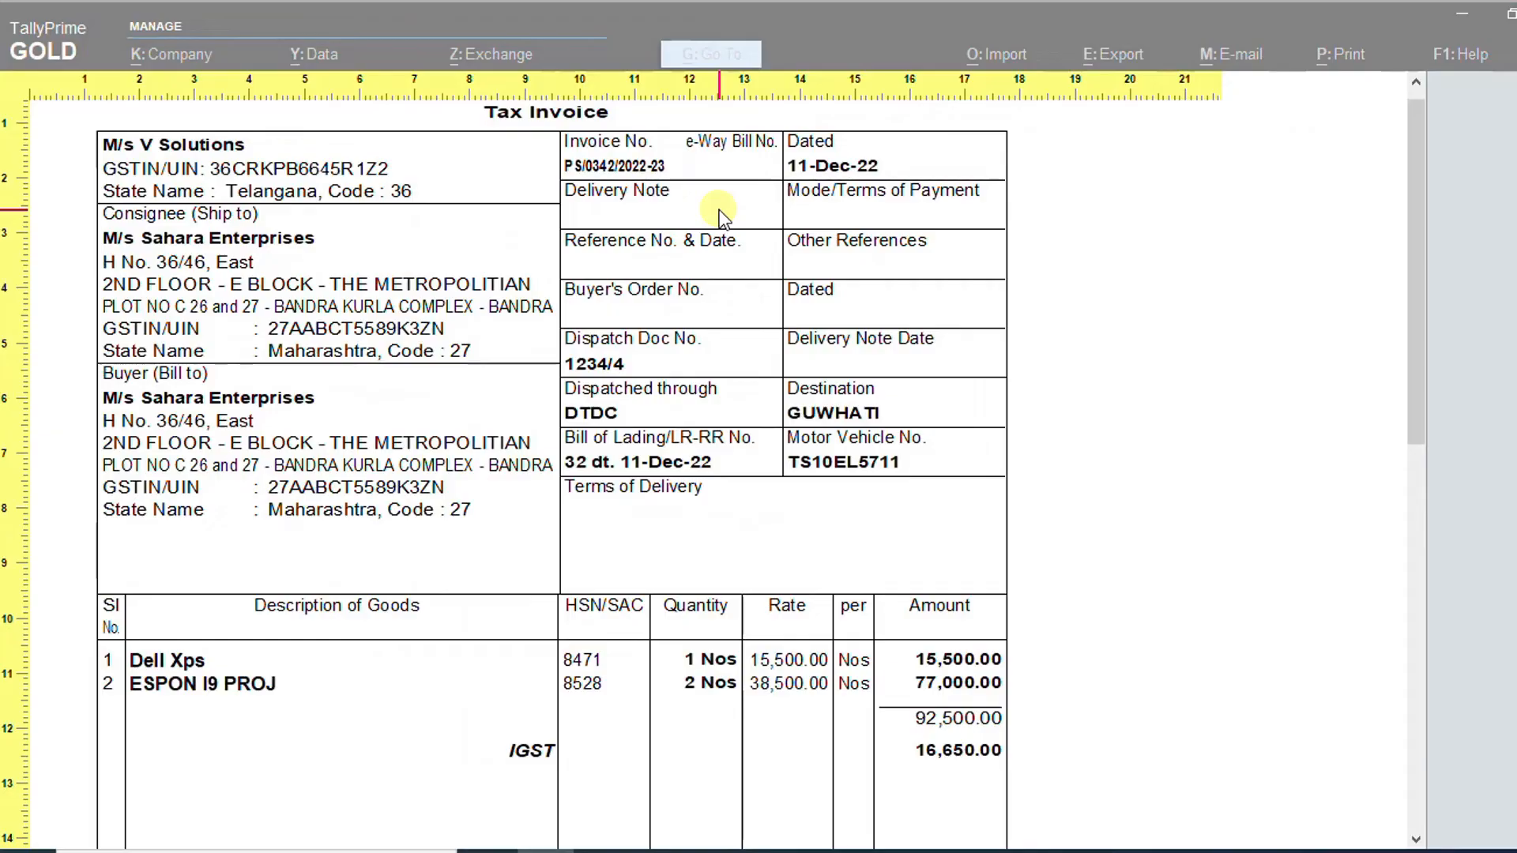
key(alt+Tab)
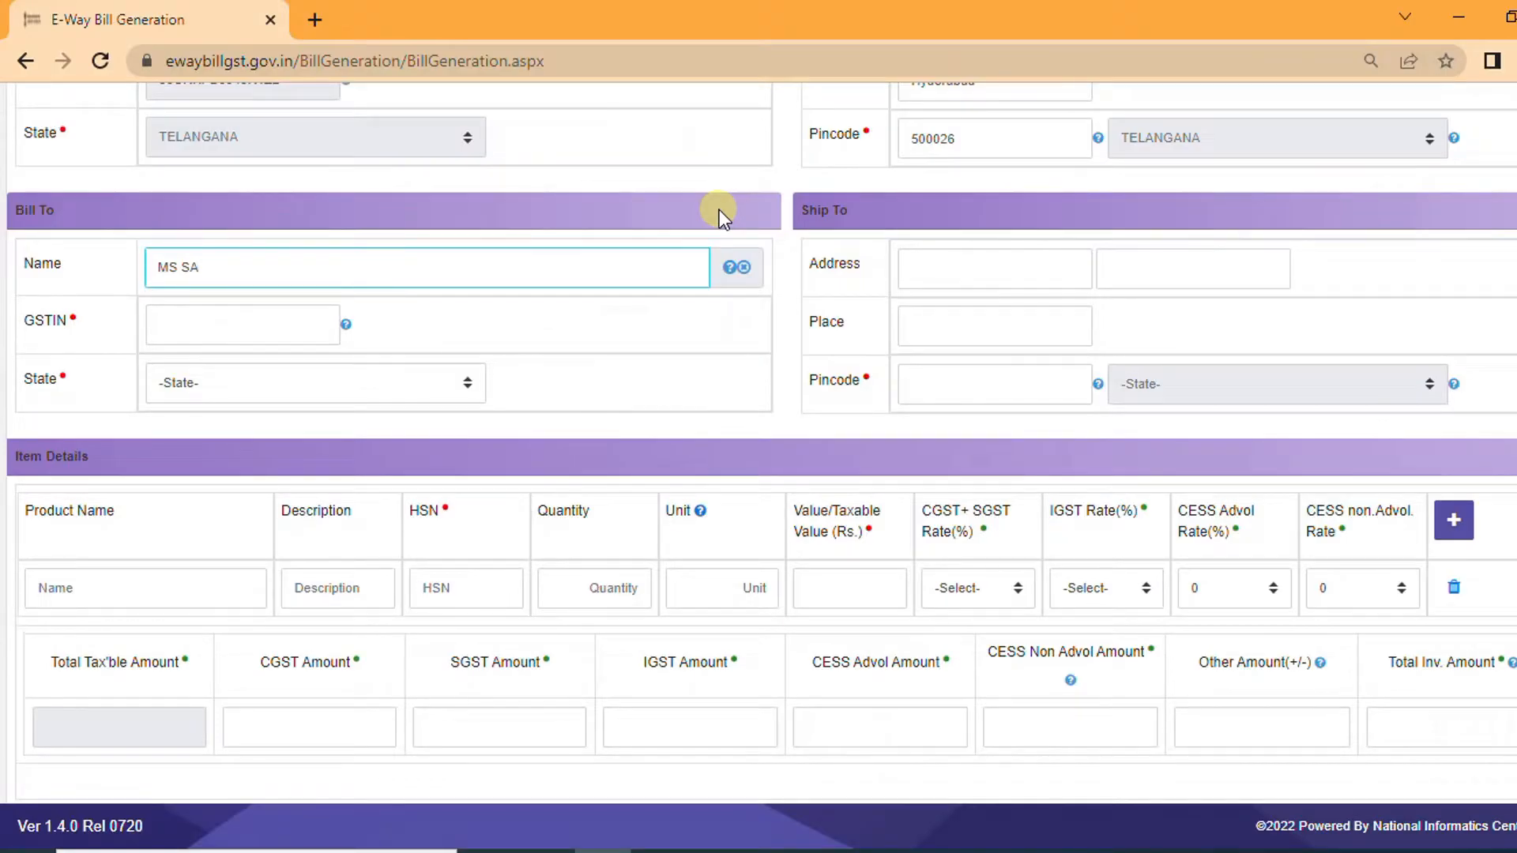
Enter MS SAHARA ENTP as Bill To with GSTIN URP, auto-filling details from the saved client
text(HARA ENTP)
click(999, 278)
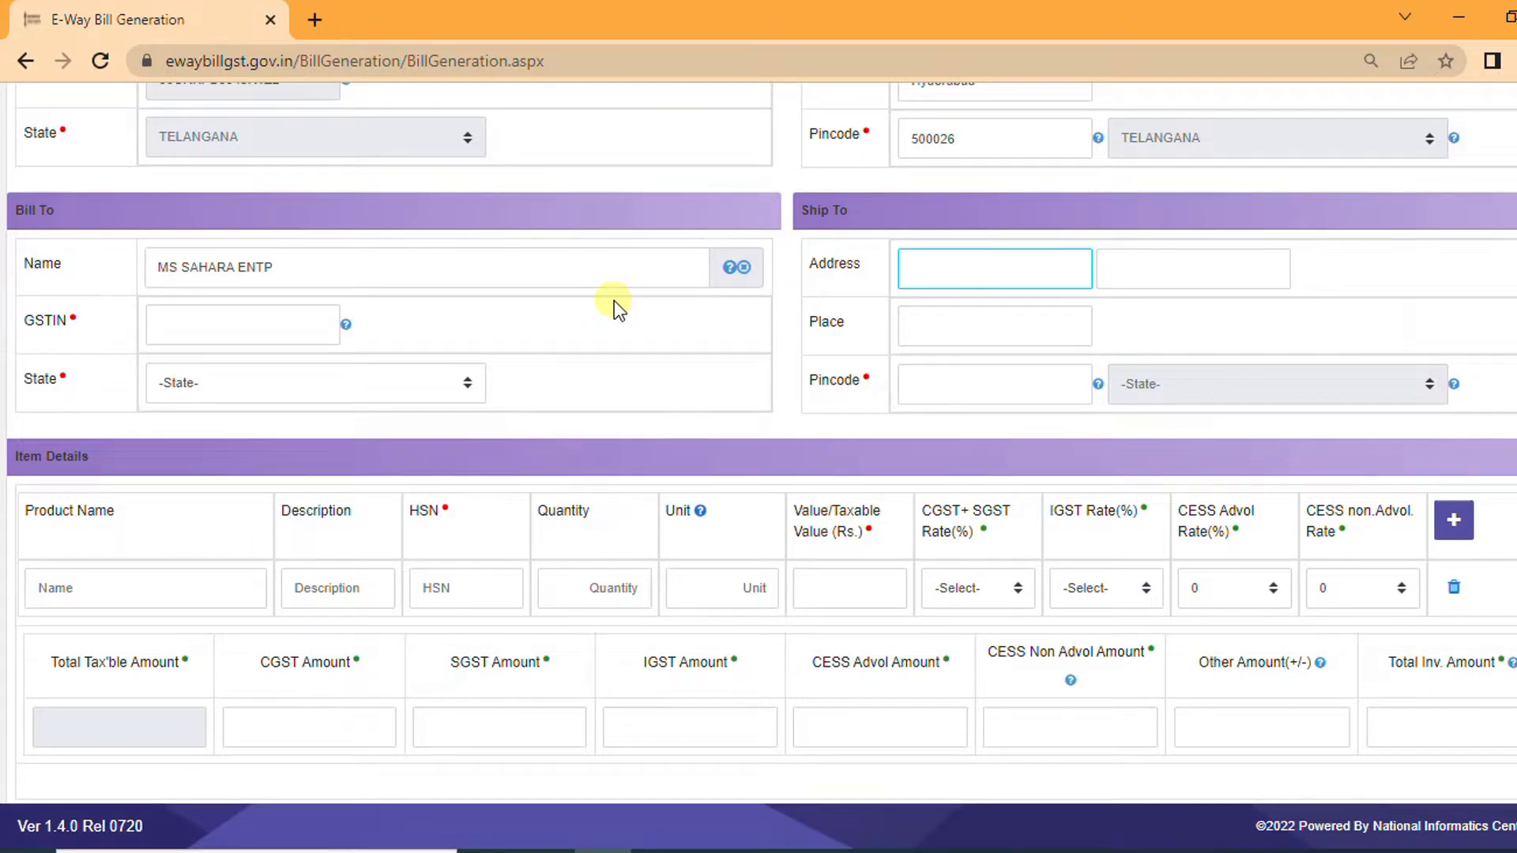
click(201, 327)
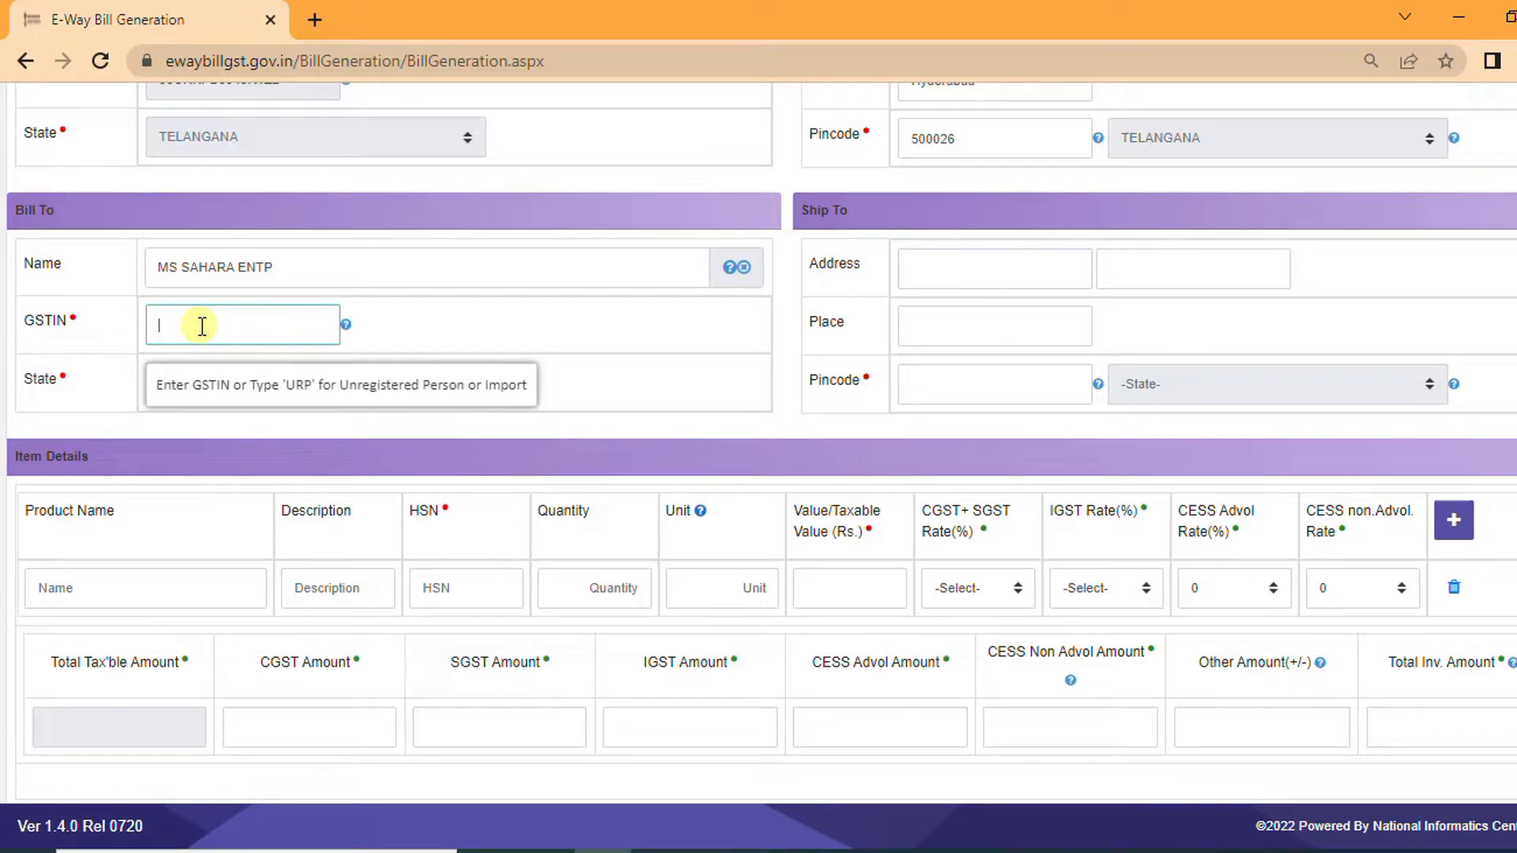
text(U)
key(BackSpace)
text(URP)
click(626, 305)
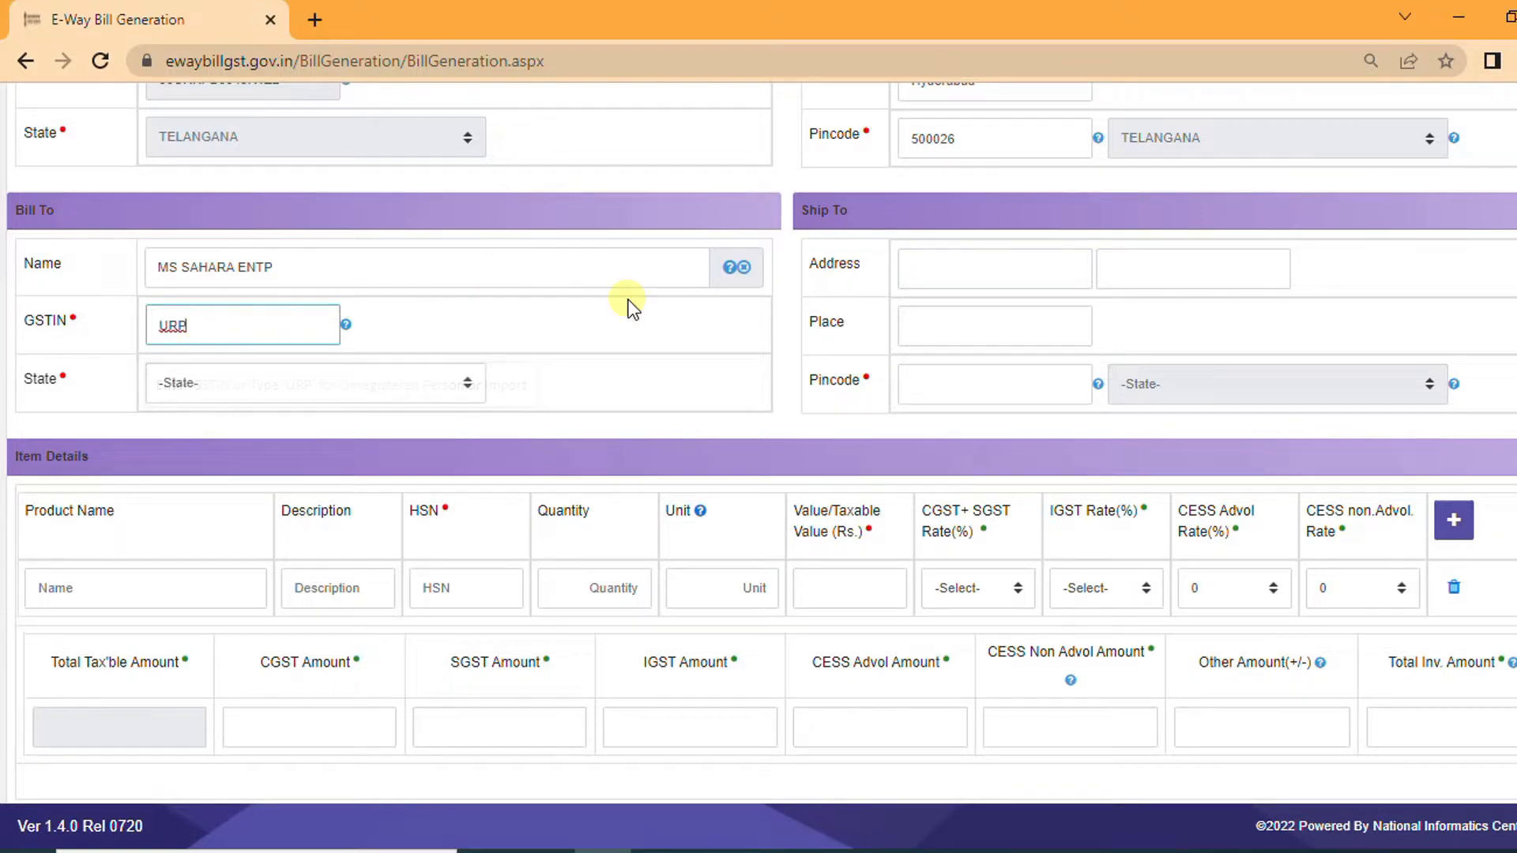
double_click(258, 333)
click(678, 247)
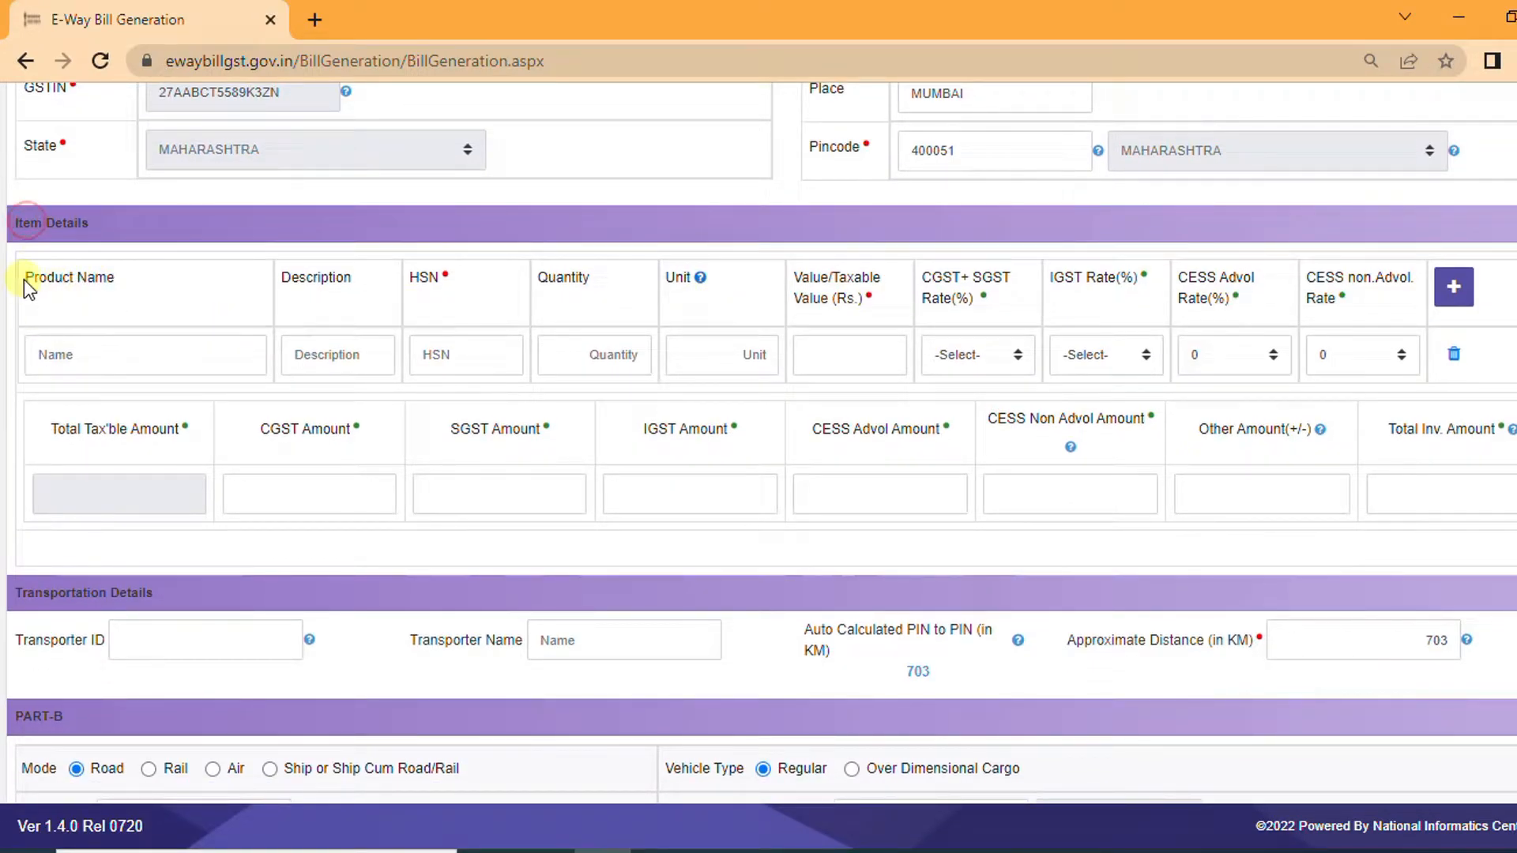
Enter DELL XPS as the first item's product name and description
click(89, 364)
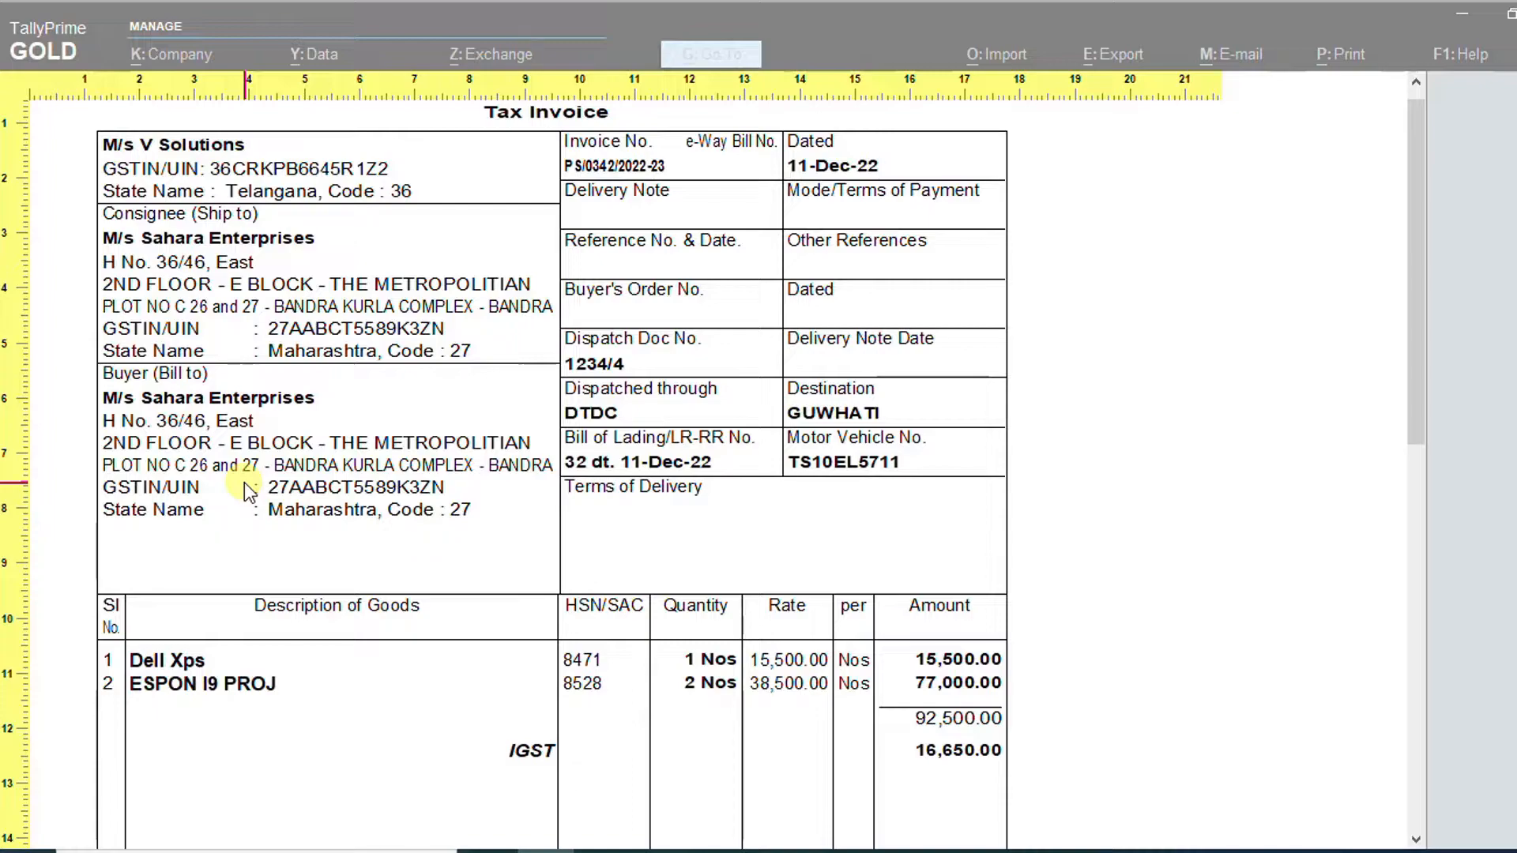
scroll(245, 483, down, 1)
scroll(245, 486, down, 8)
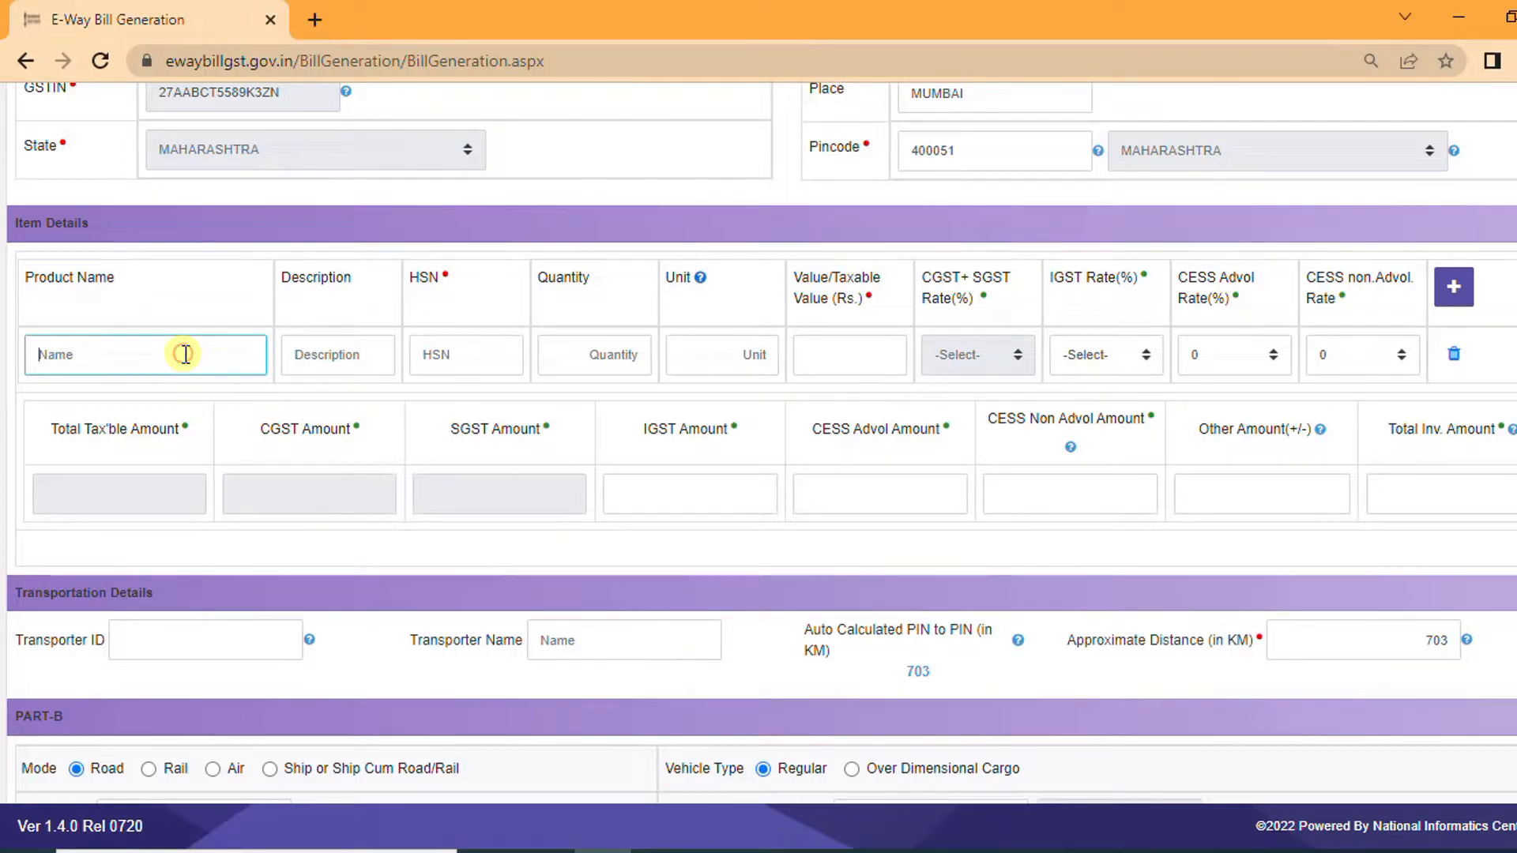
text(DELL XPS)
key(Tab)
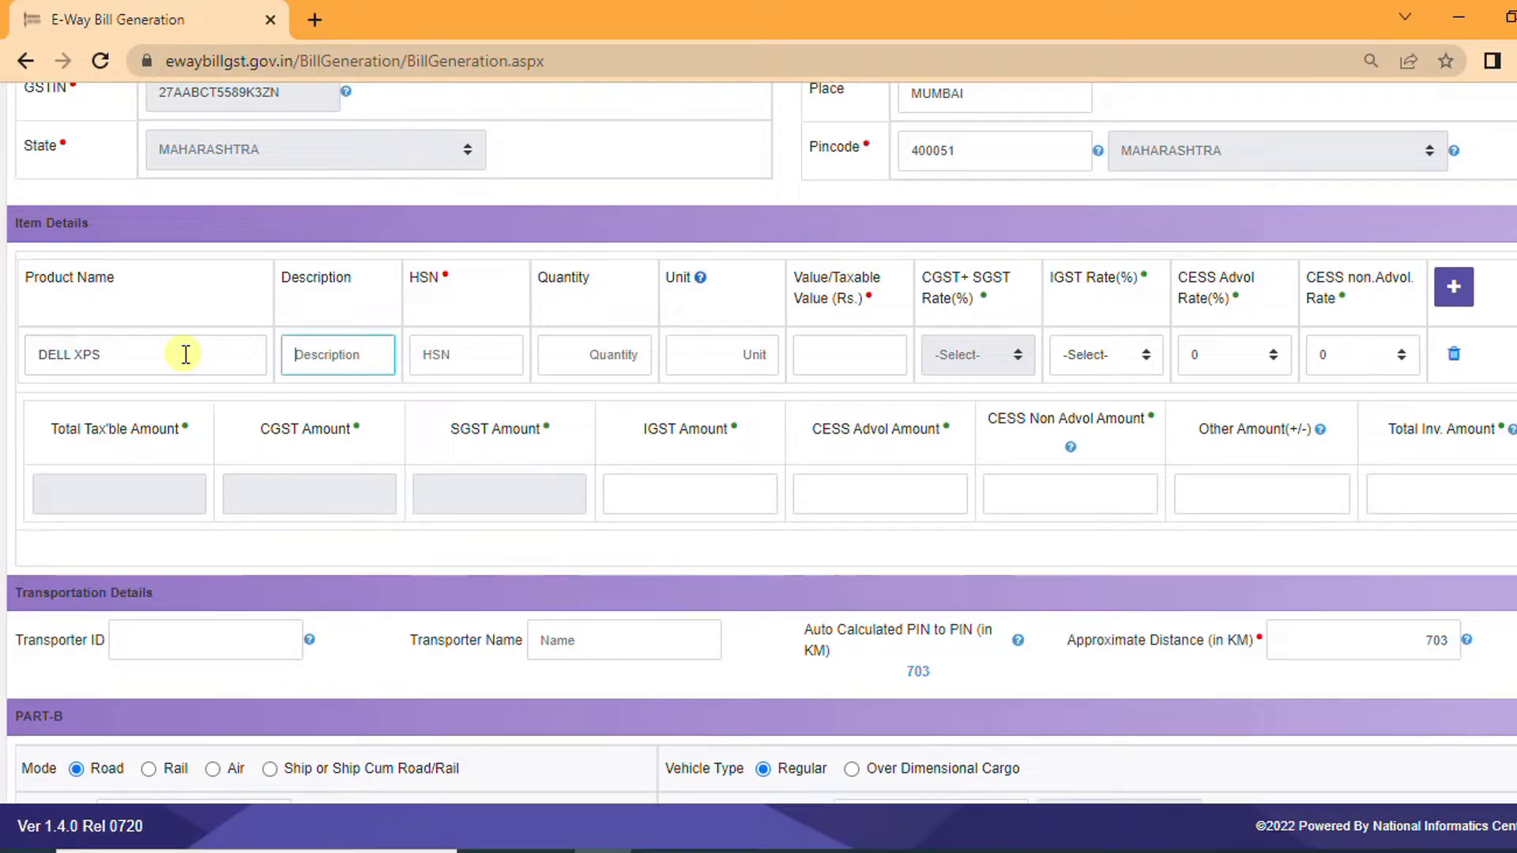
text(DELL XPS)
key(Tab)
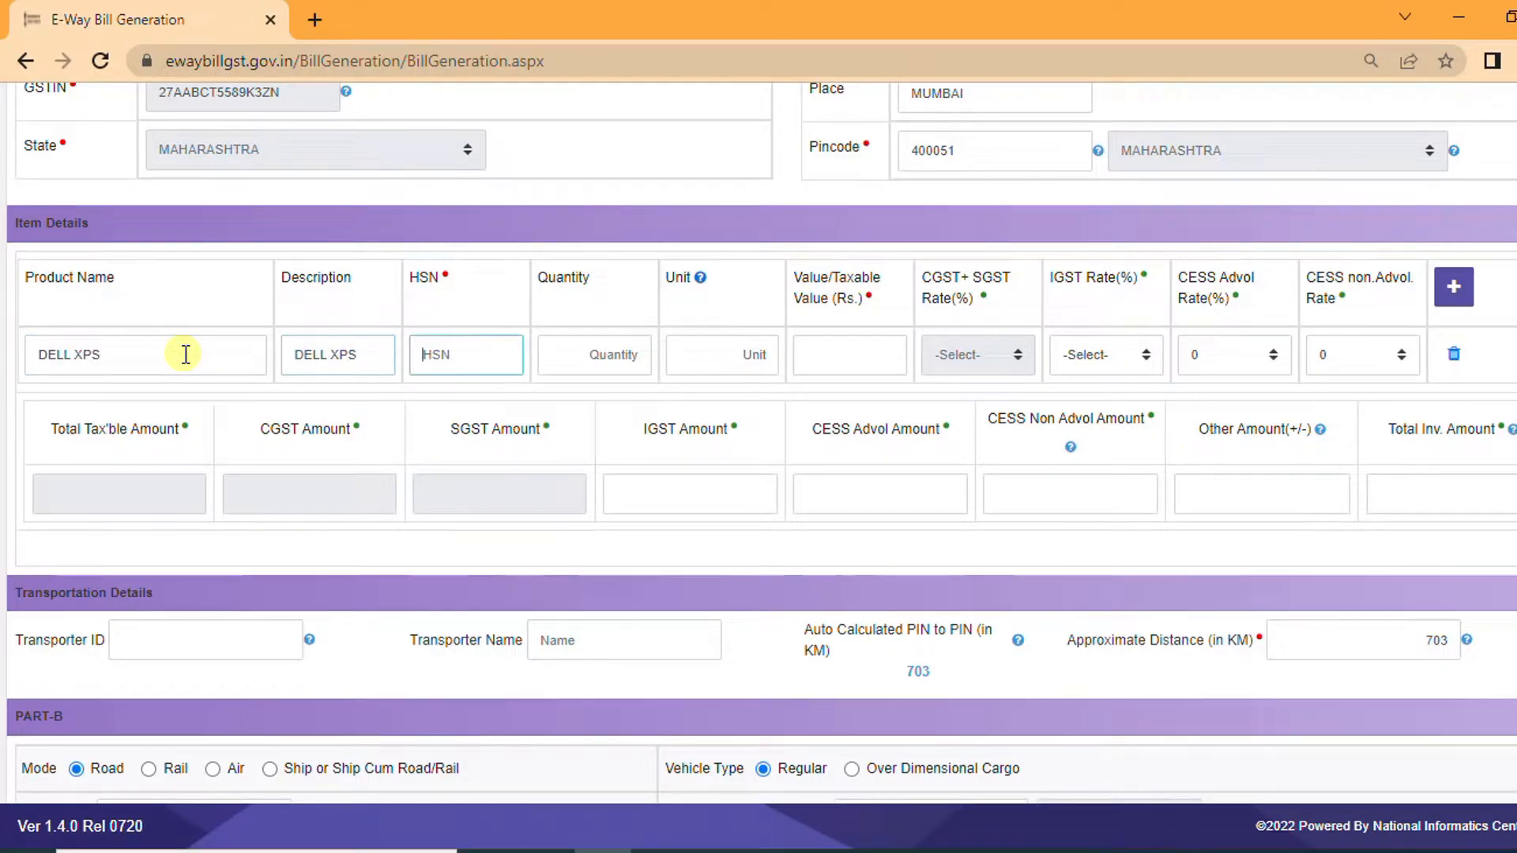
Fill in HSN 8471, quantity 01 NOS and taxable value 15500, checking the Tally invoice
key(alt+Tab)
key(alt+Tab)
text(84)
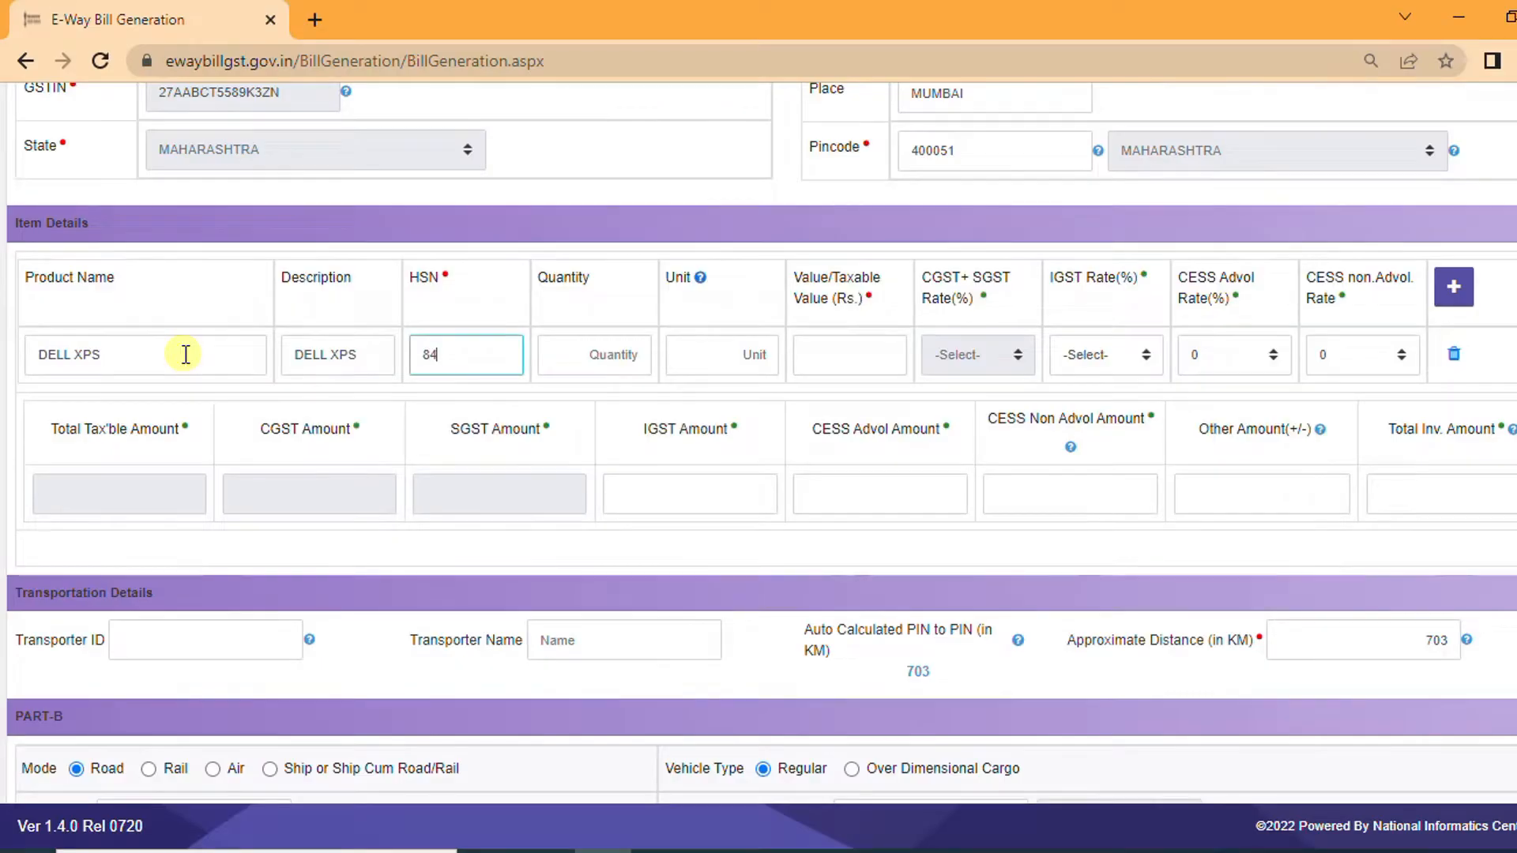
key(Tab)
text(0)
key(alt+Tab)
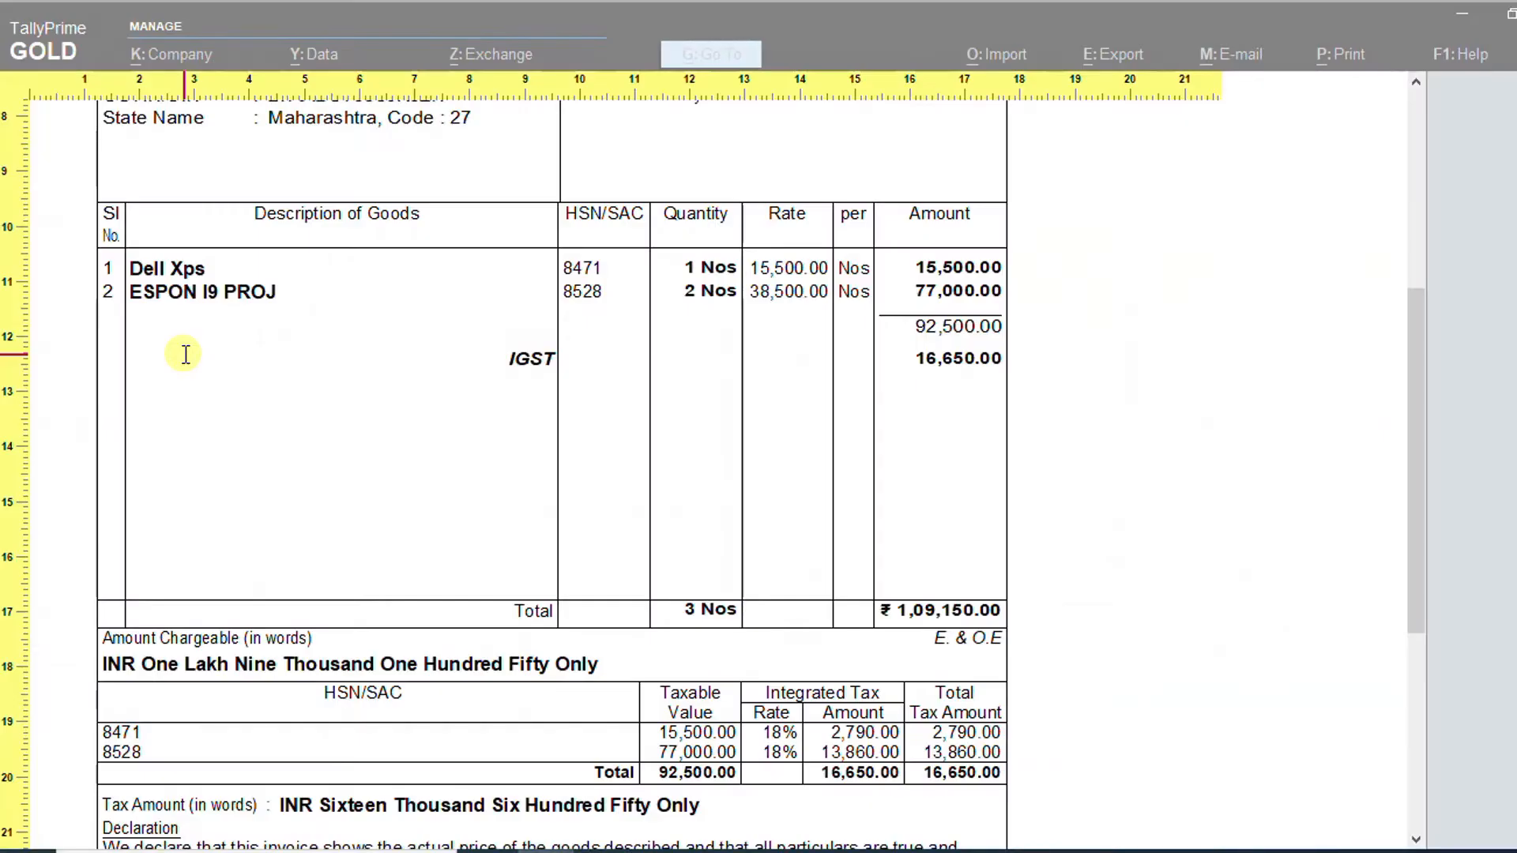
key(alt+Tab)
text(1)
key(Tab)
text(NOS)
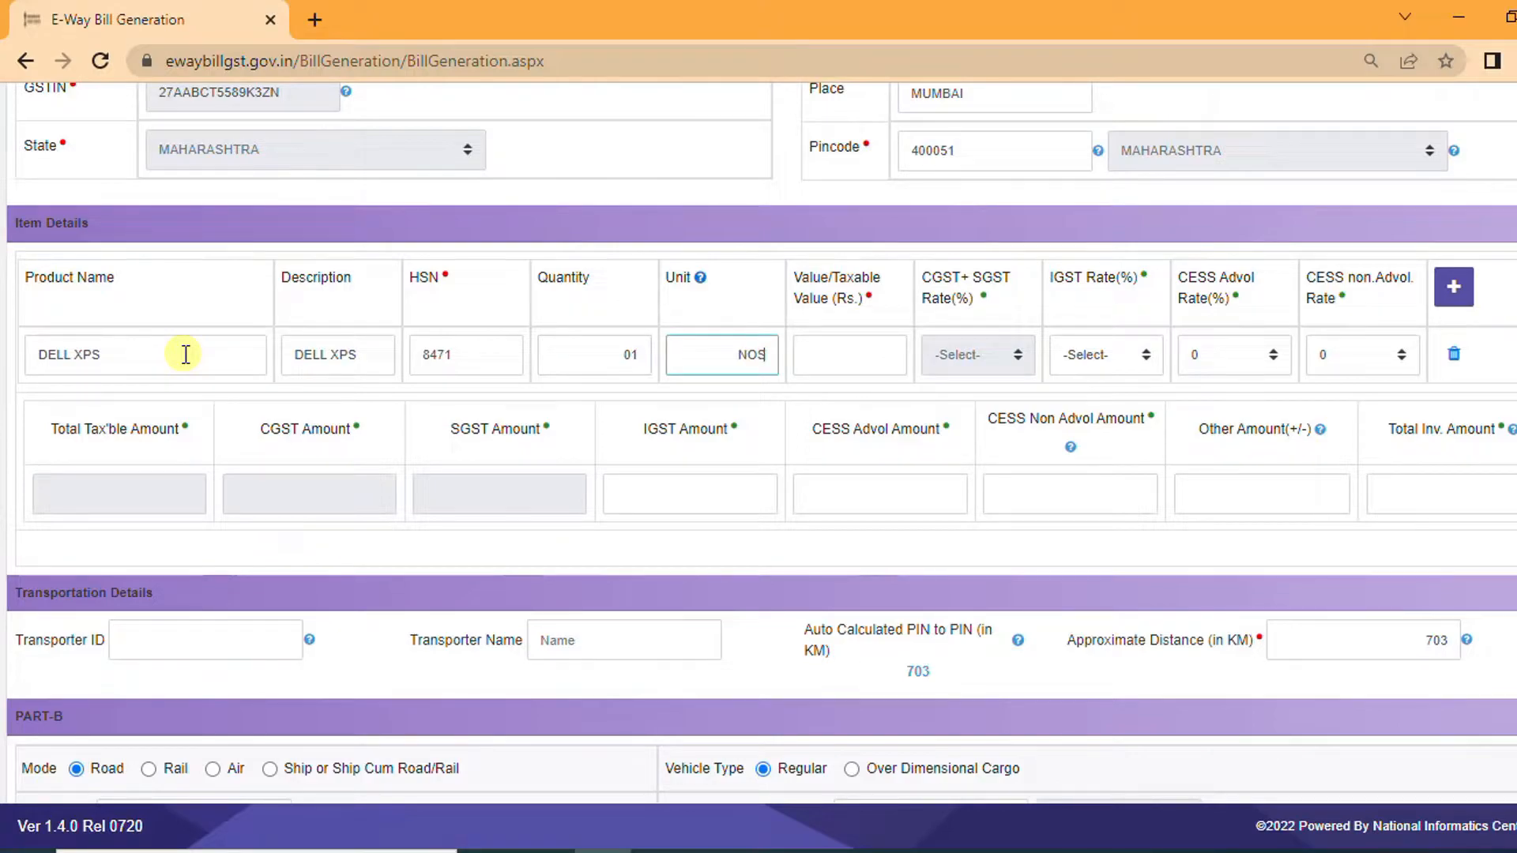
key(Tab)
key(alt+Tab)
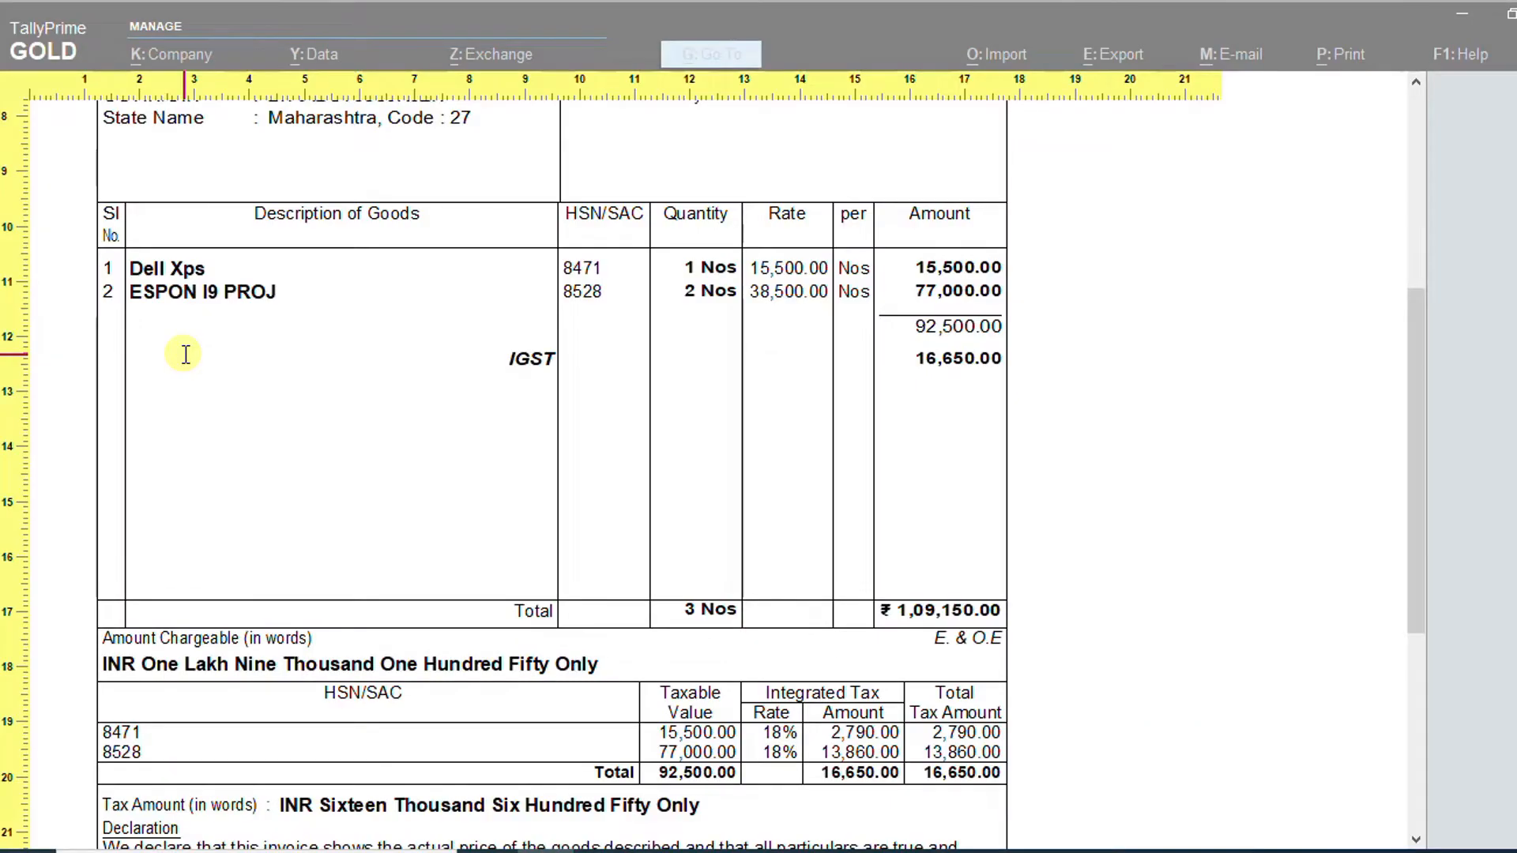
key(alt+Tab)
text(15500)
Set the DELL XPS IGST rate to 18%, giving an 18290 total
key(Tab)
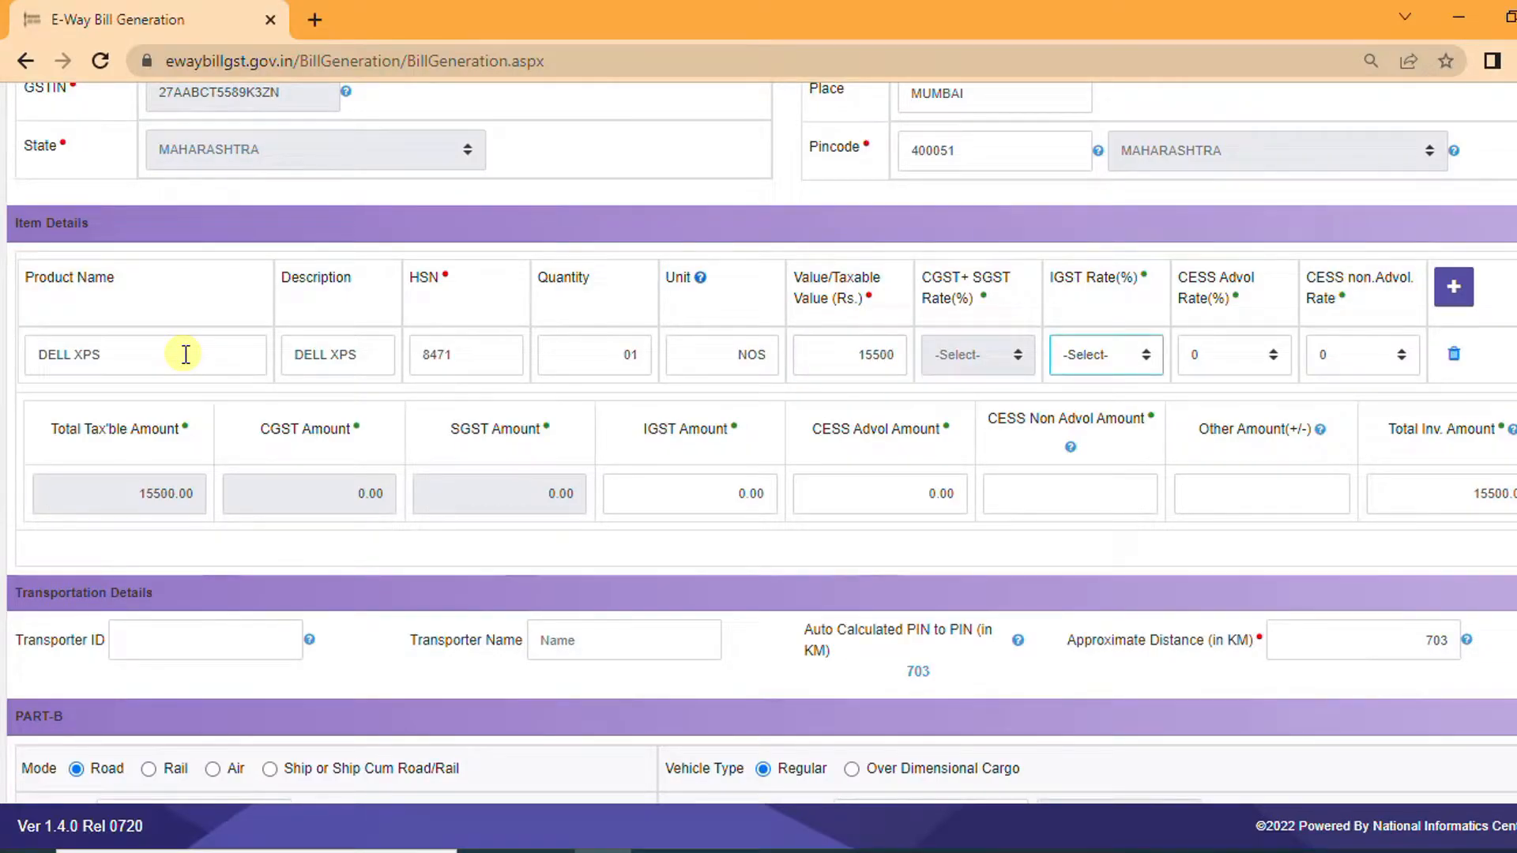
key(alt+Tab)
scroll(390, 695, down, 2)
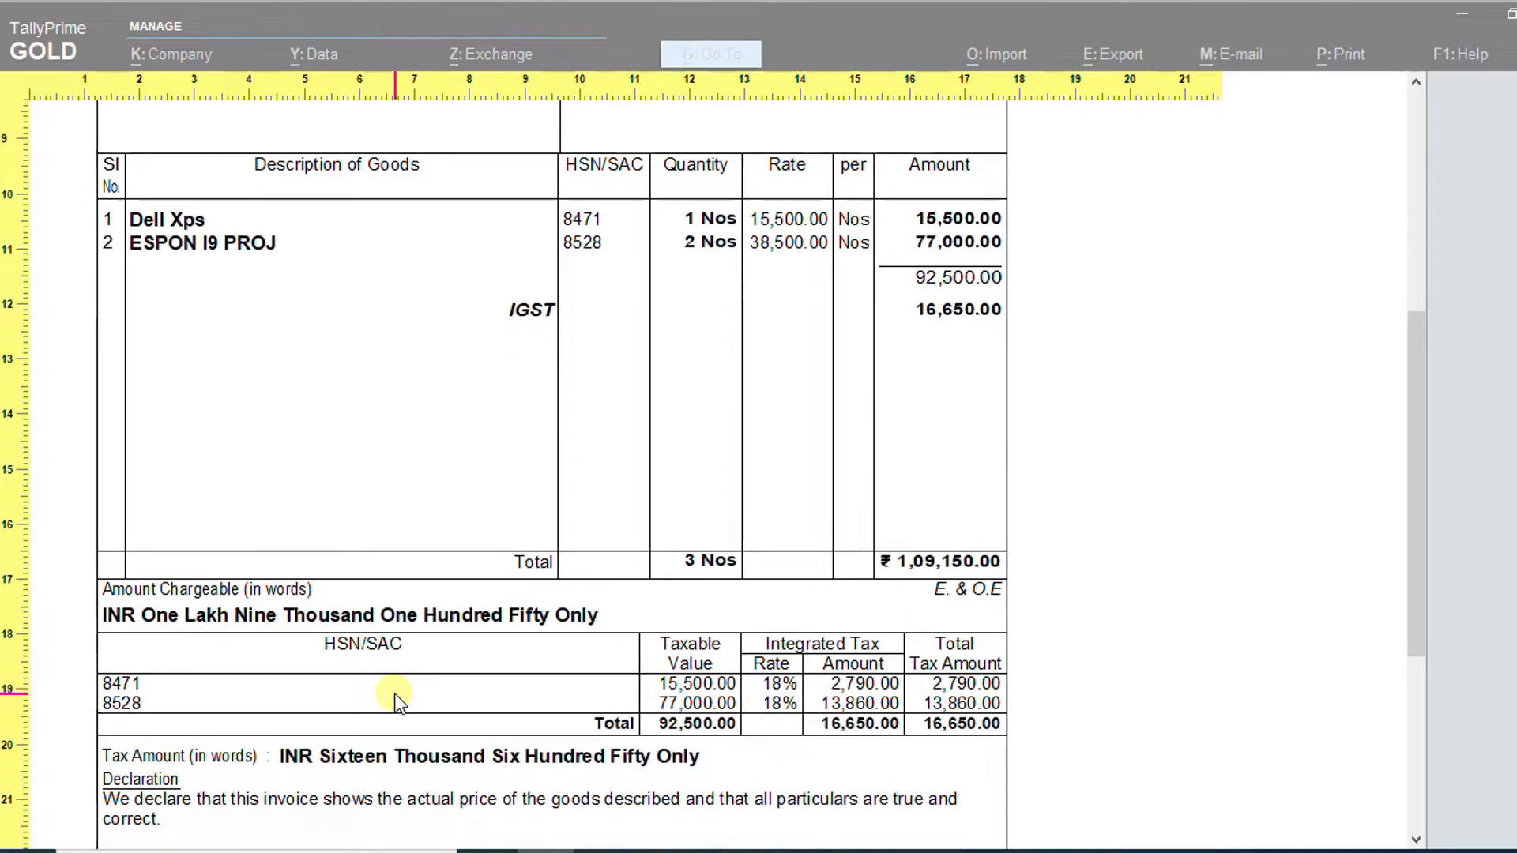
key(alt+Tab)
click(1089, 357)
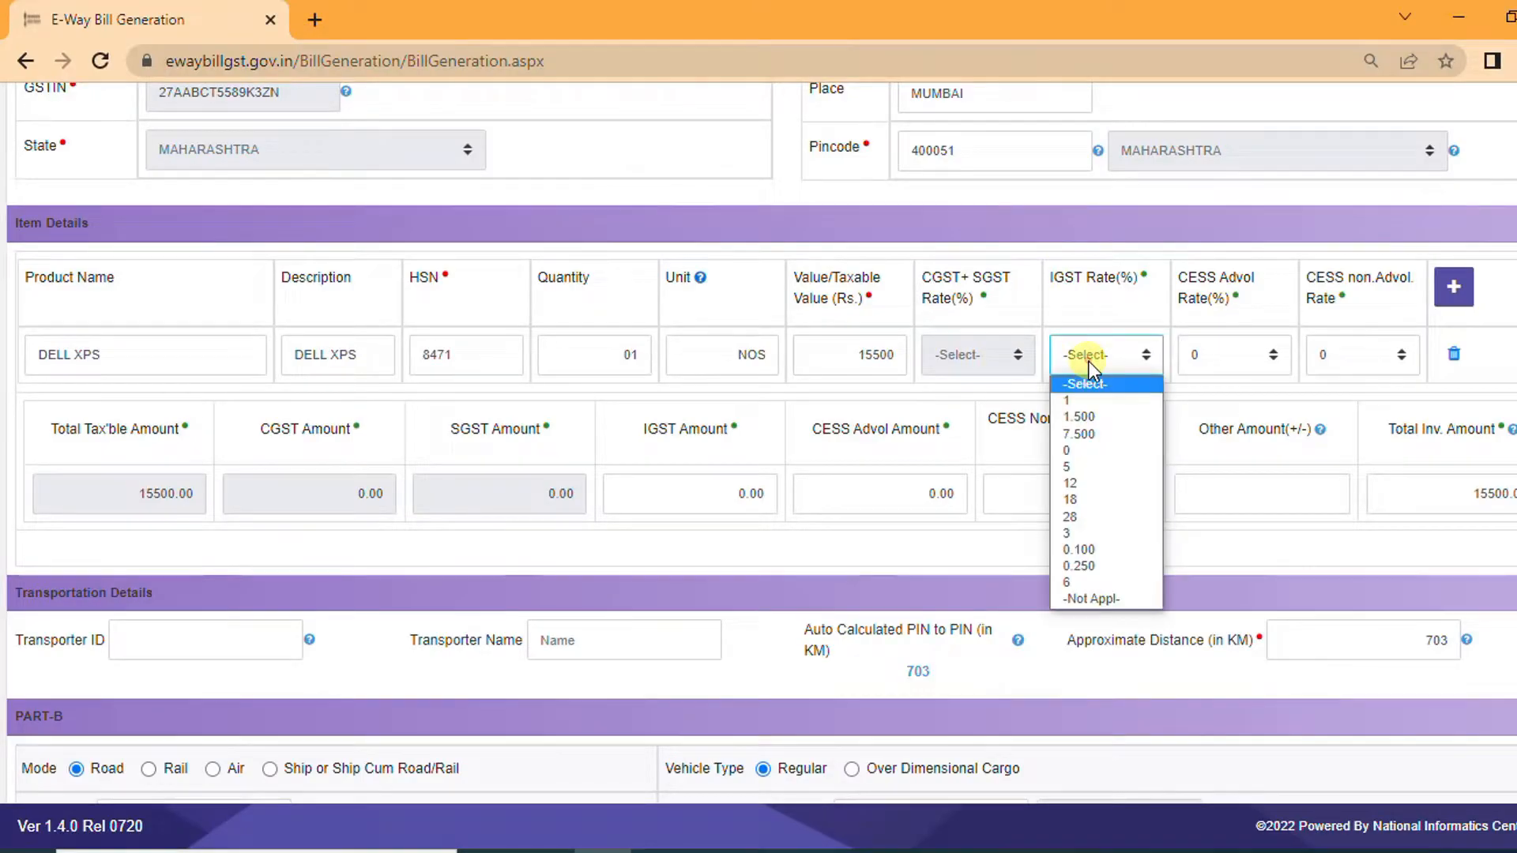
click(1084, 501)
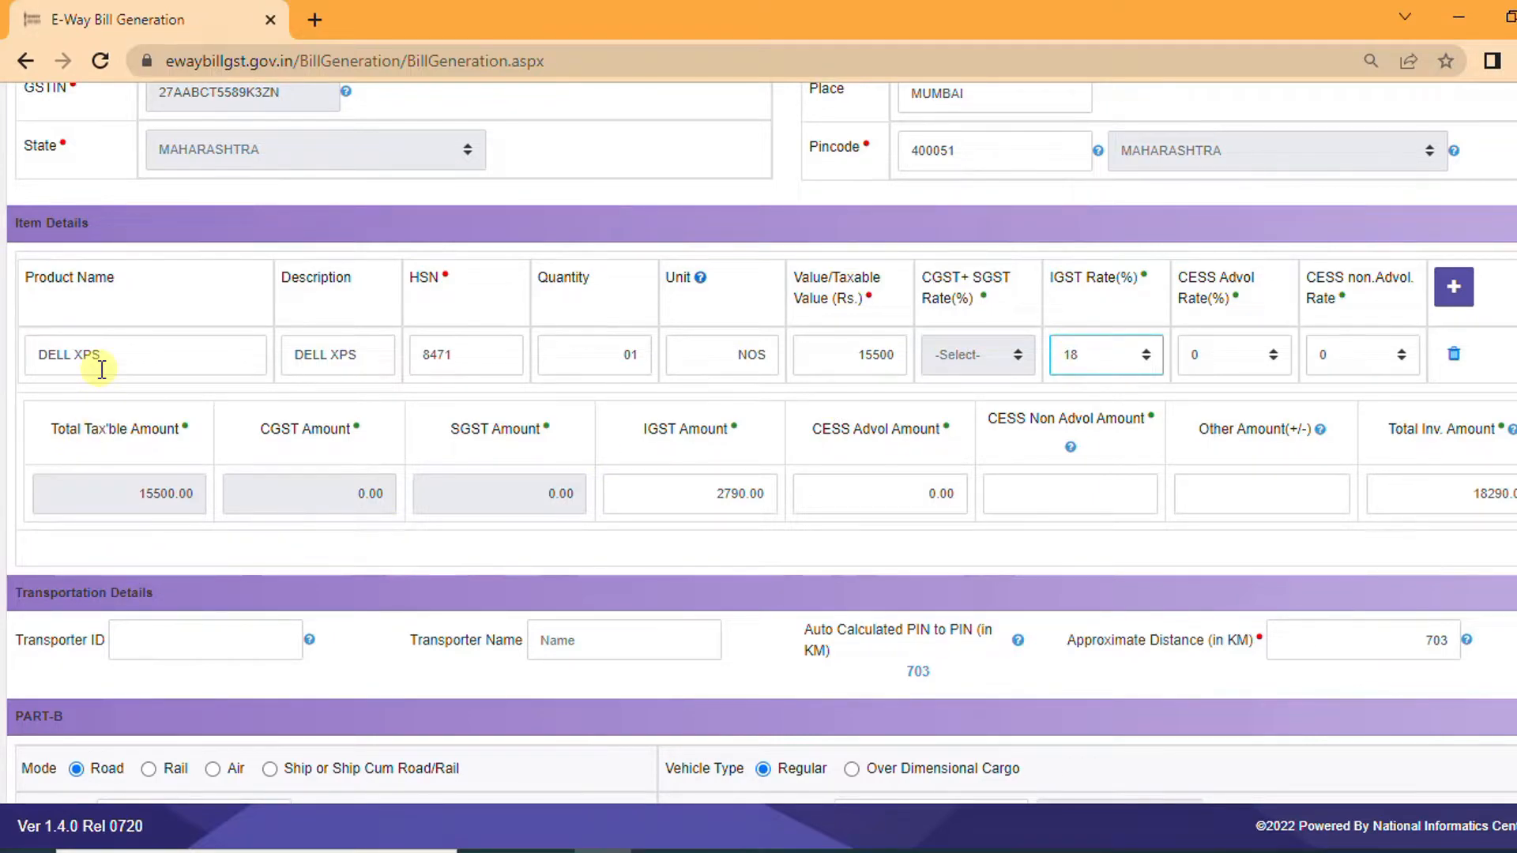
key(alt+Tab)
key(alt+Tab)
Add a second item row named and described as EPSON I9 PROJ
click(1454, 287)
click(123, 432)
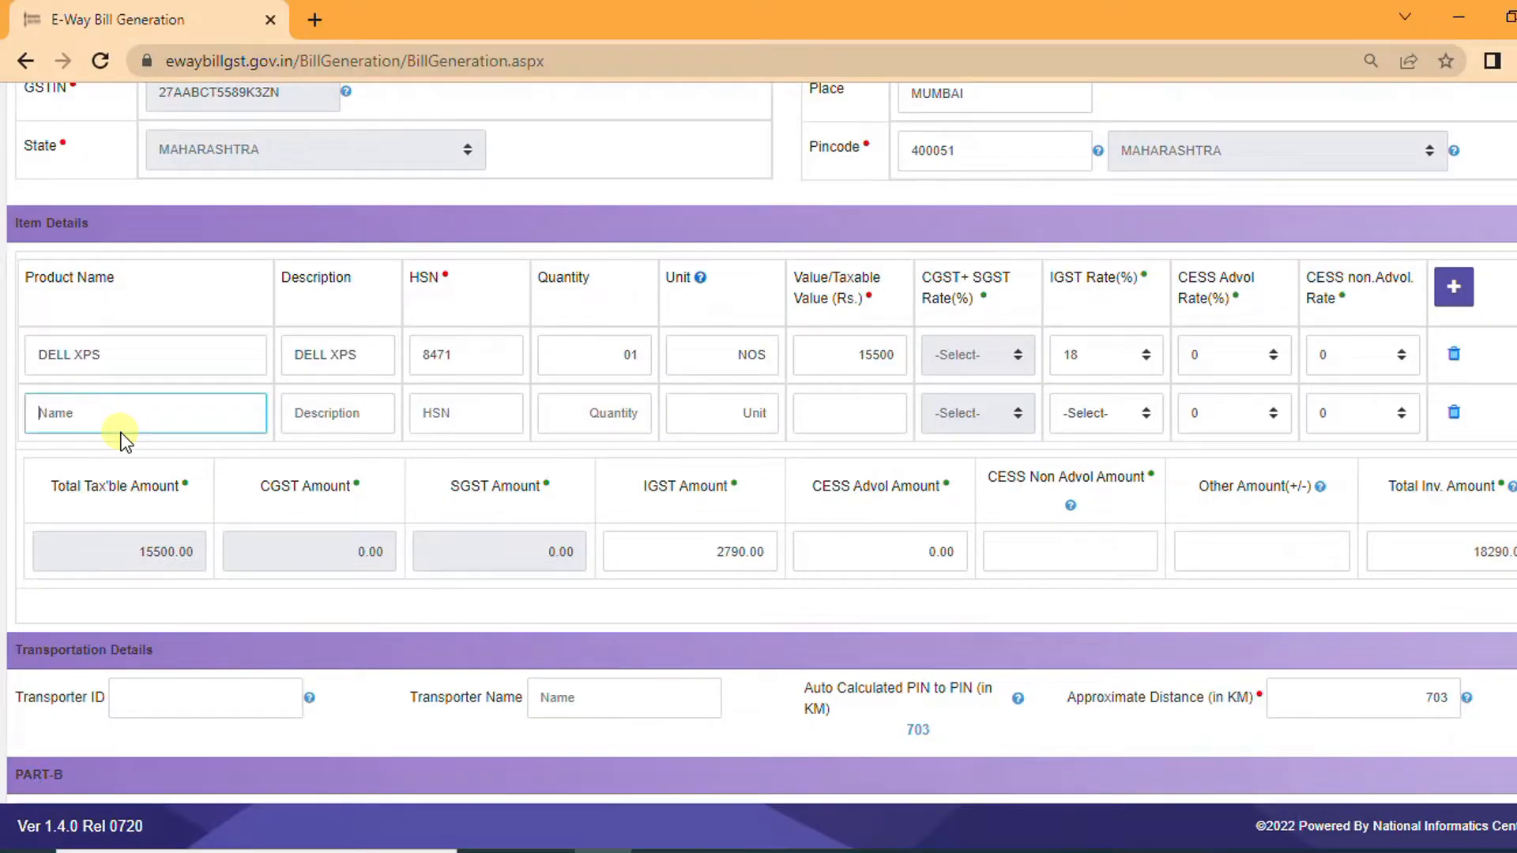
text(EPSON I9 OR)
key(BackSpace)
key(BackSpace)
text(PR)
key(Tab)
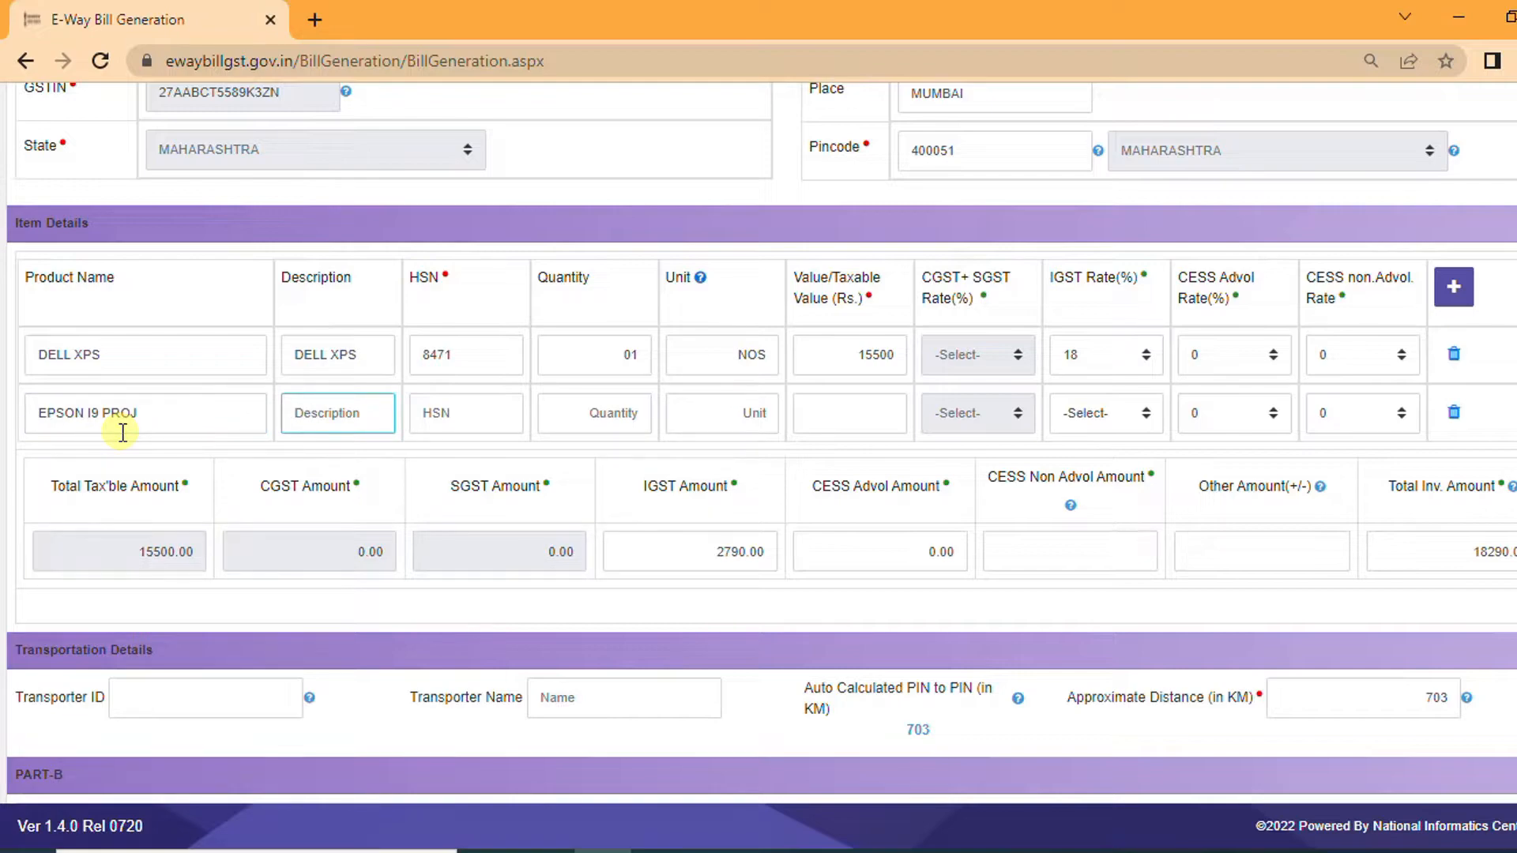
text(EPSON I9 PROJ)
key(Tab)
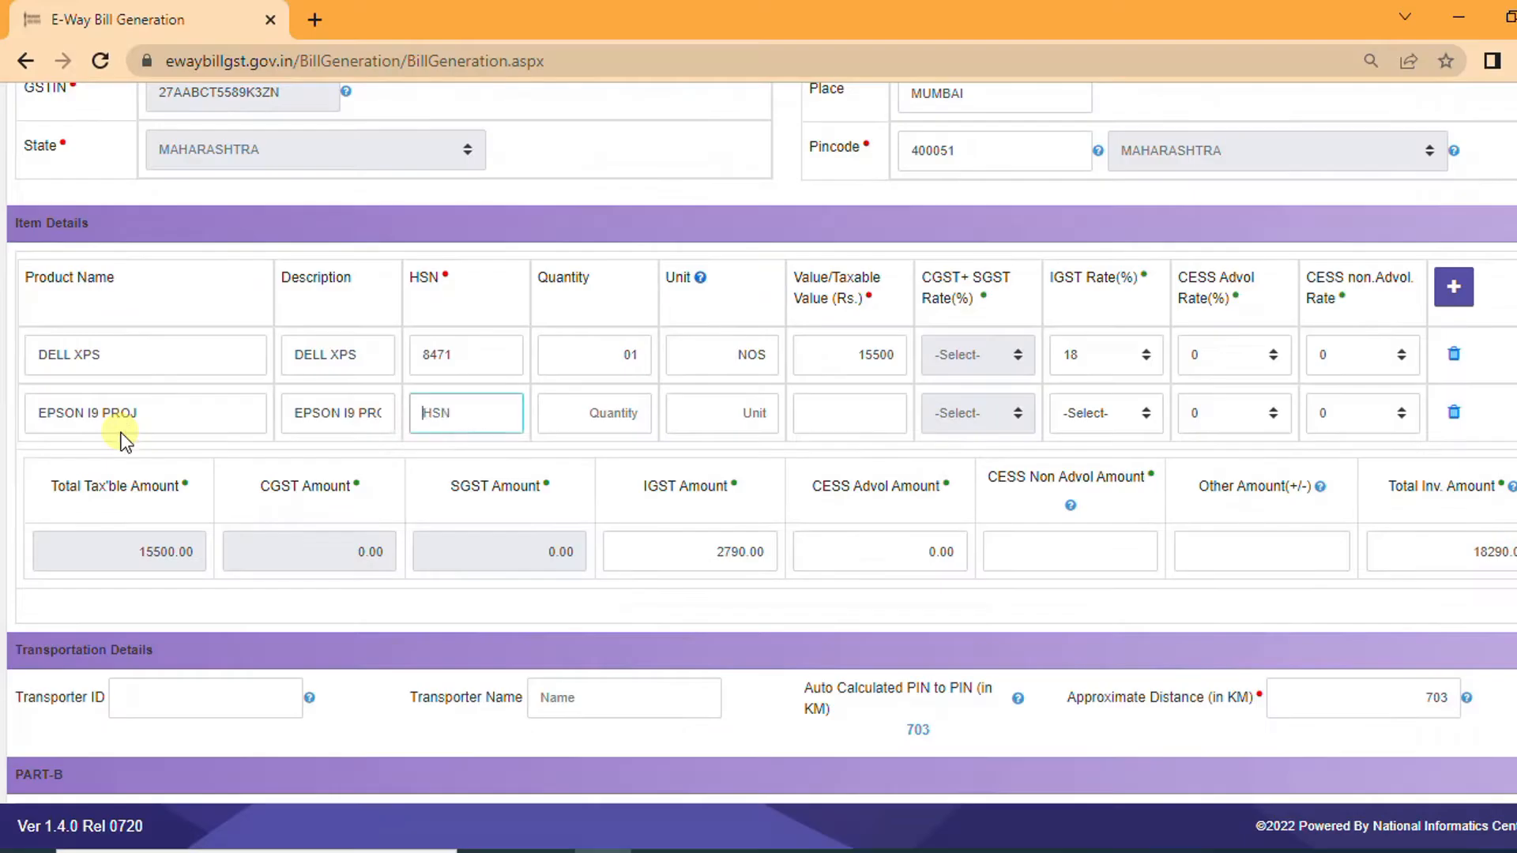
Enter HSN 8528, quantity 002 NOS and taxable value 77000 for the EPSON item
text(8528)
key(Tab)
text(0)
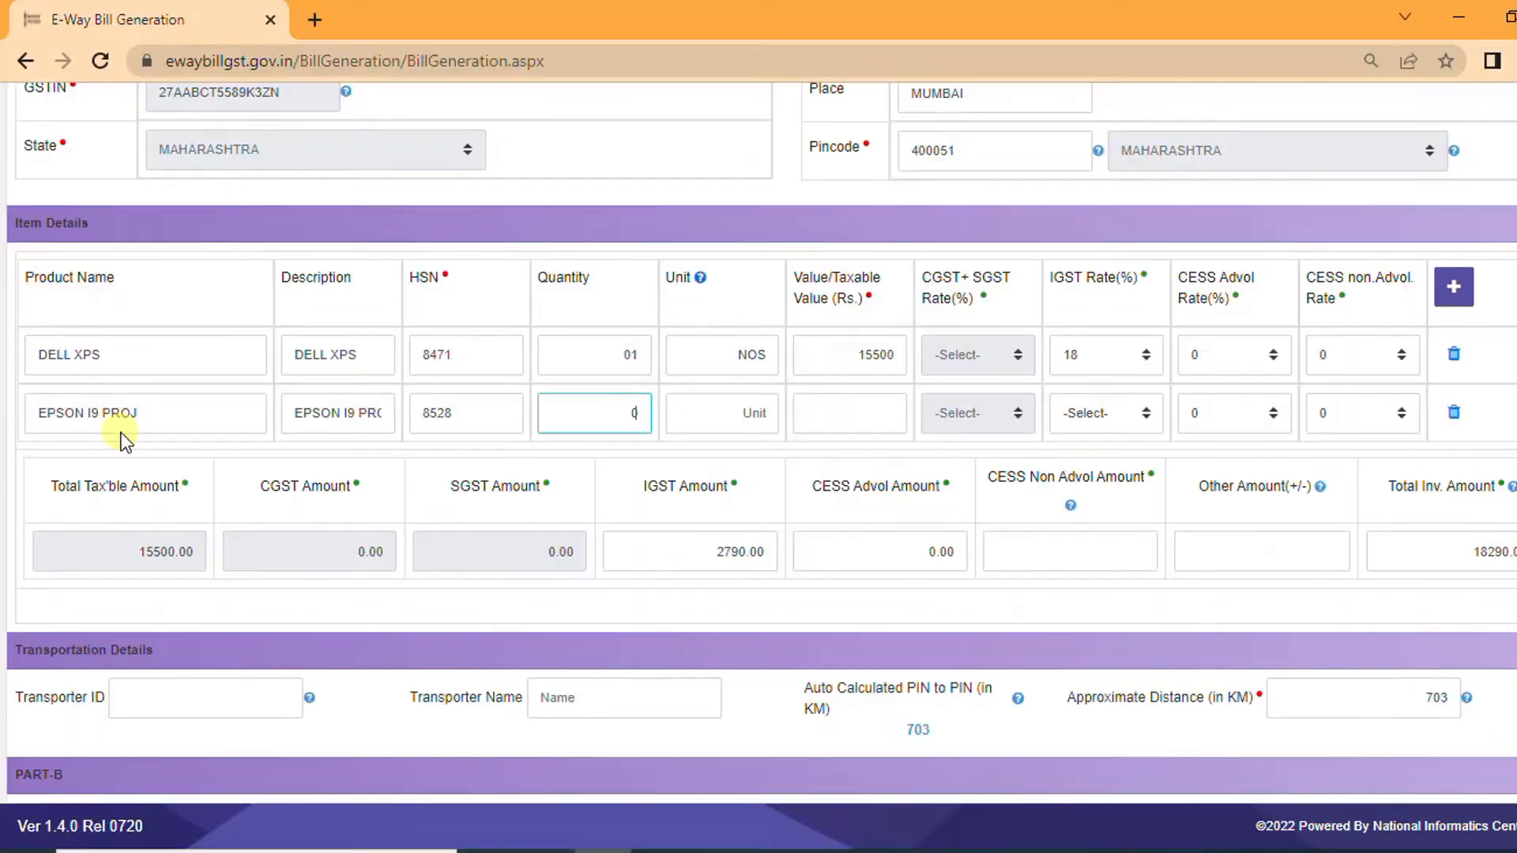
text(02)
key(Tab)
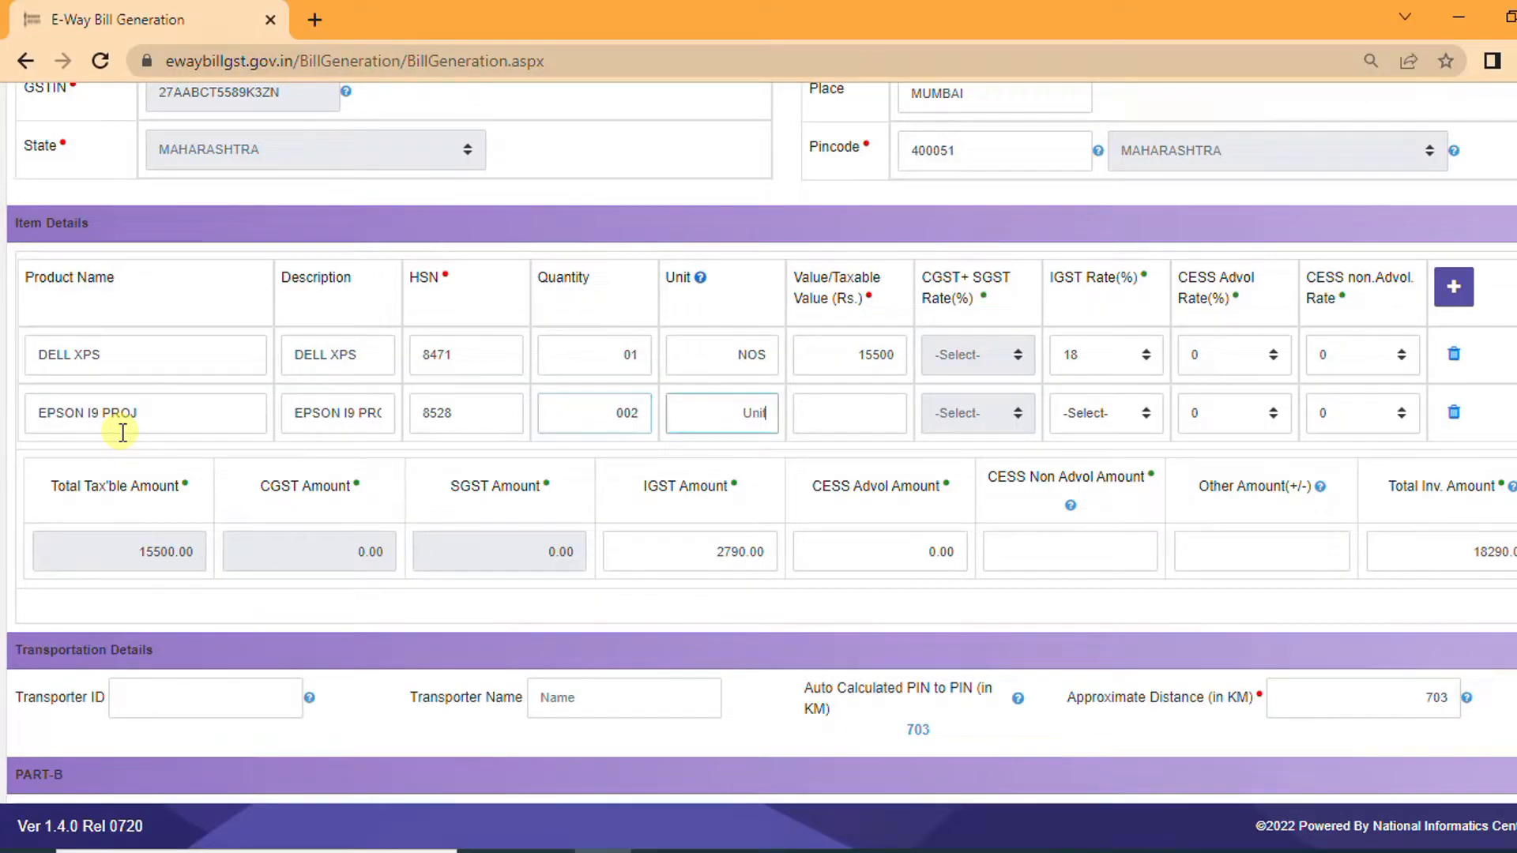
text(NOS)
key(Tab)
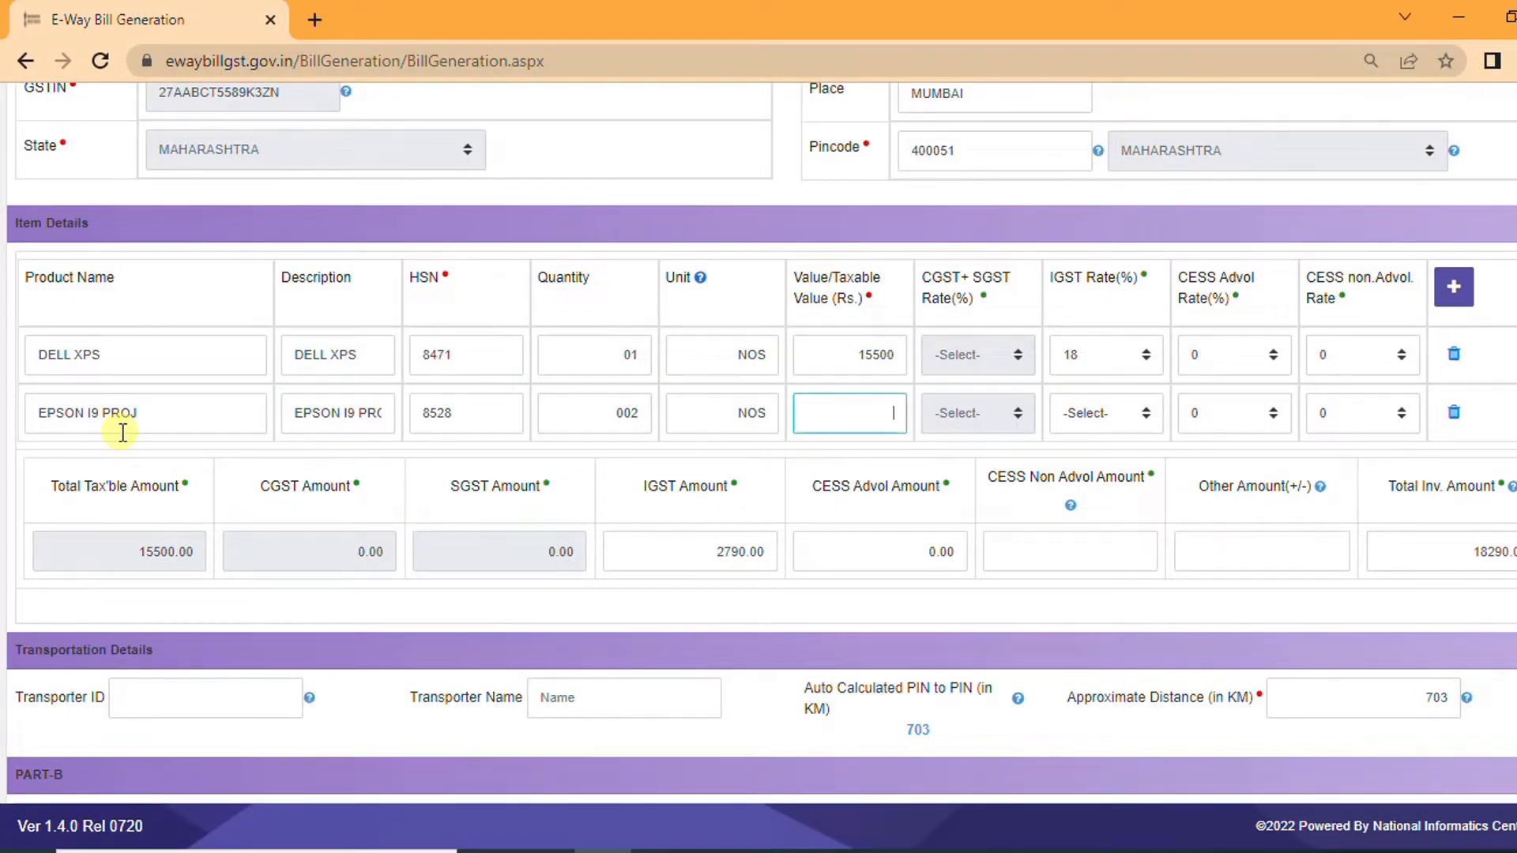
text(77000)
key(Tab)
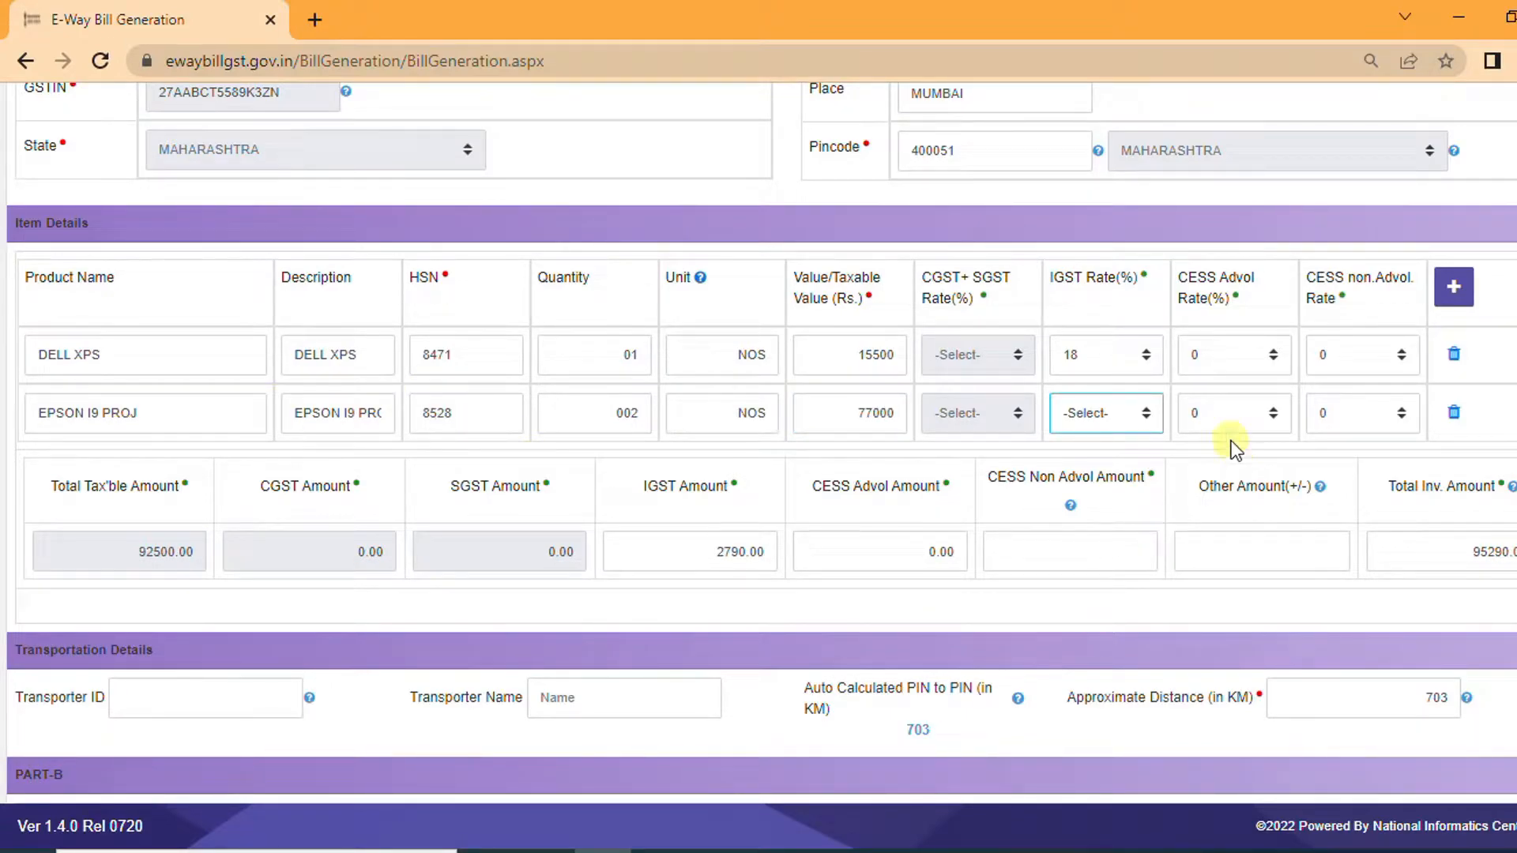
Set 18% IGST for EPSON I9 PROJ and confirm the 109150 invoice total
click(1143, 413)
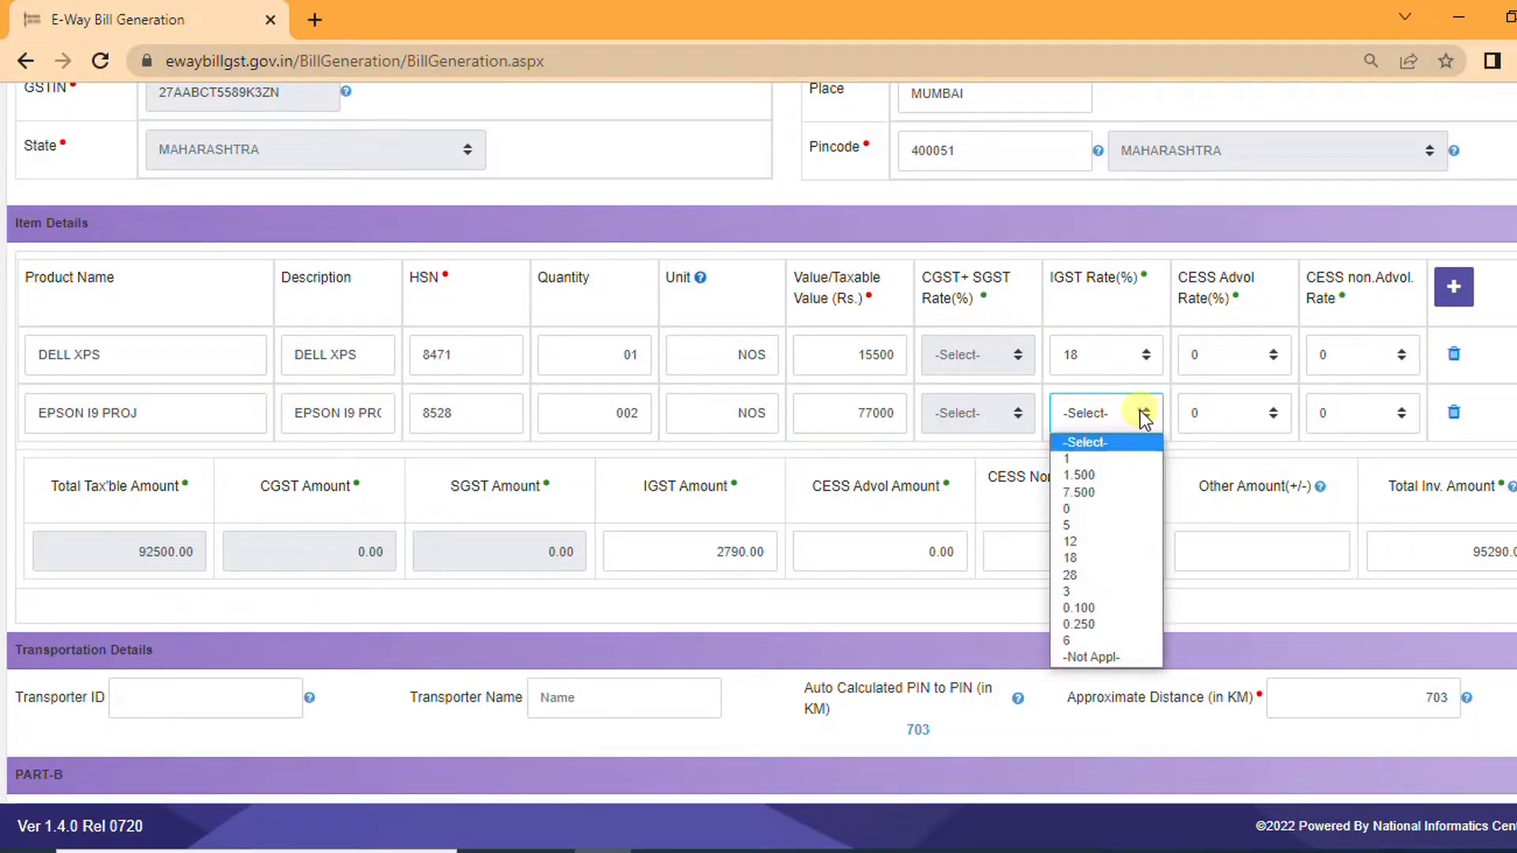
click(1104, 560)
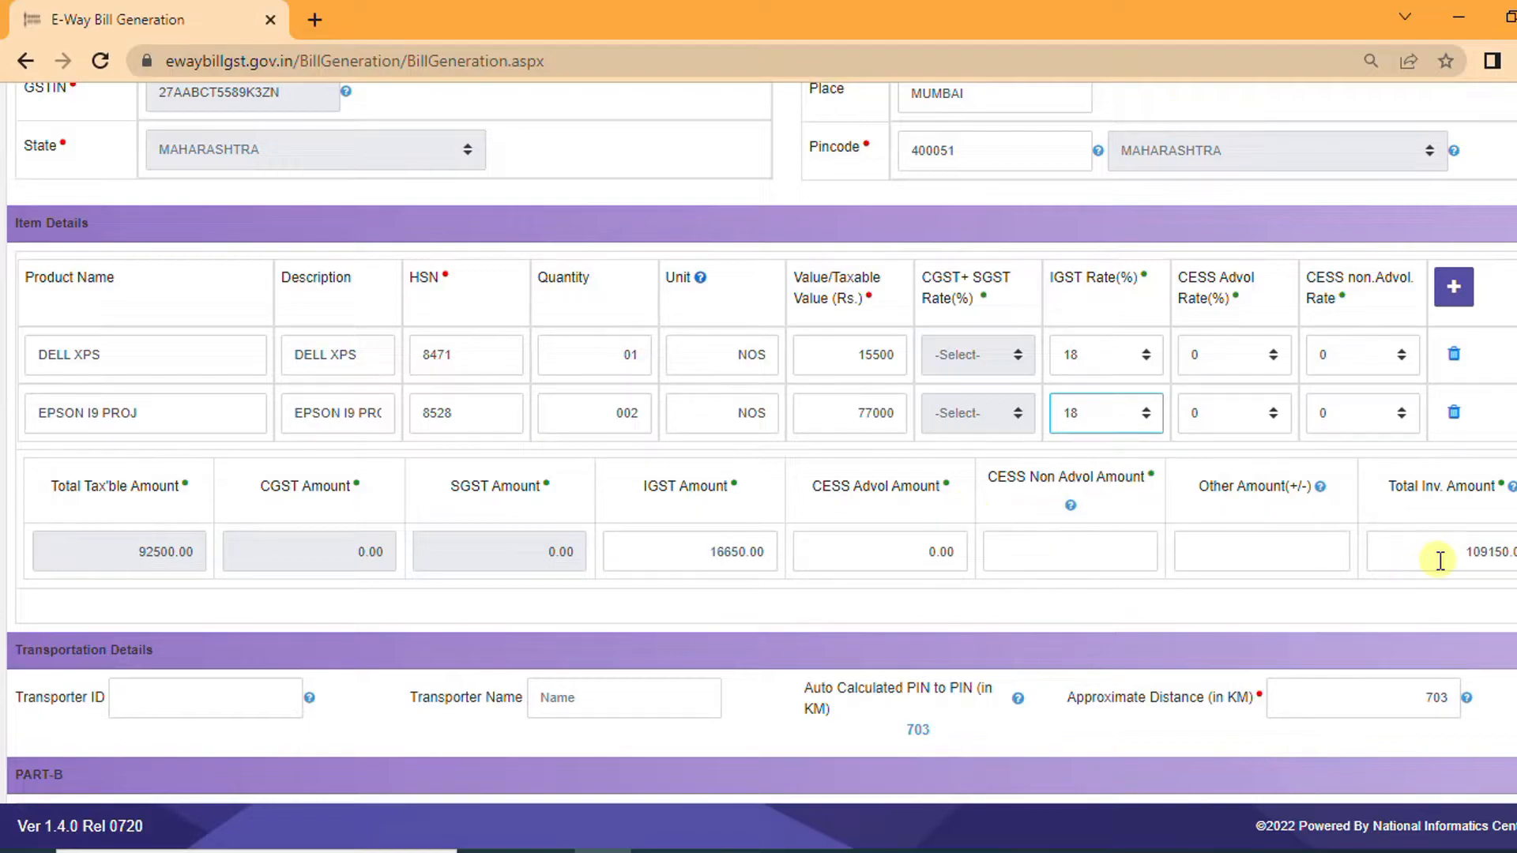
key(alt+Tab)
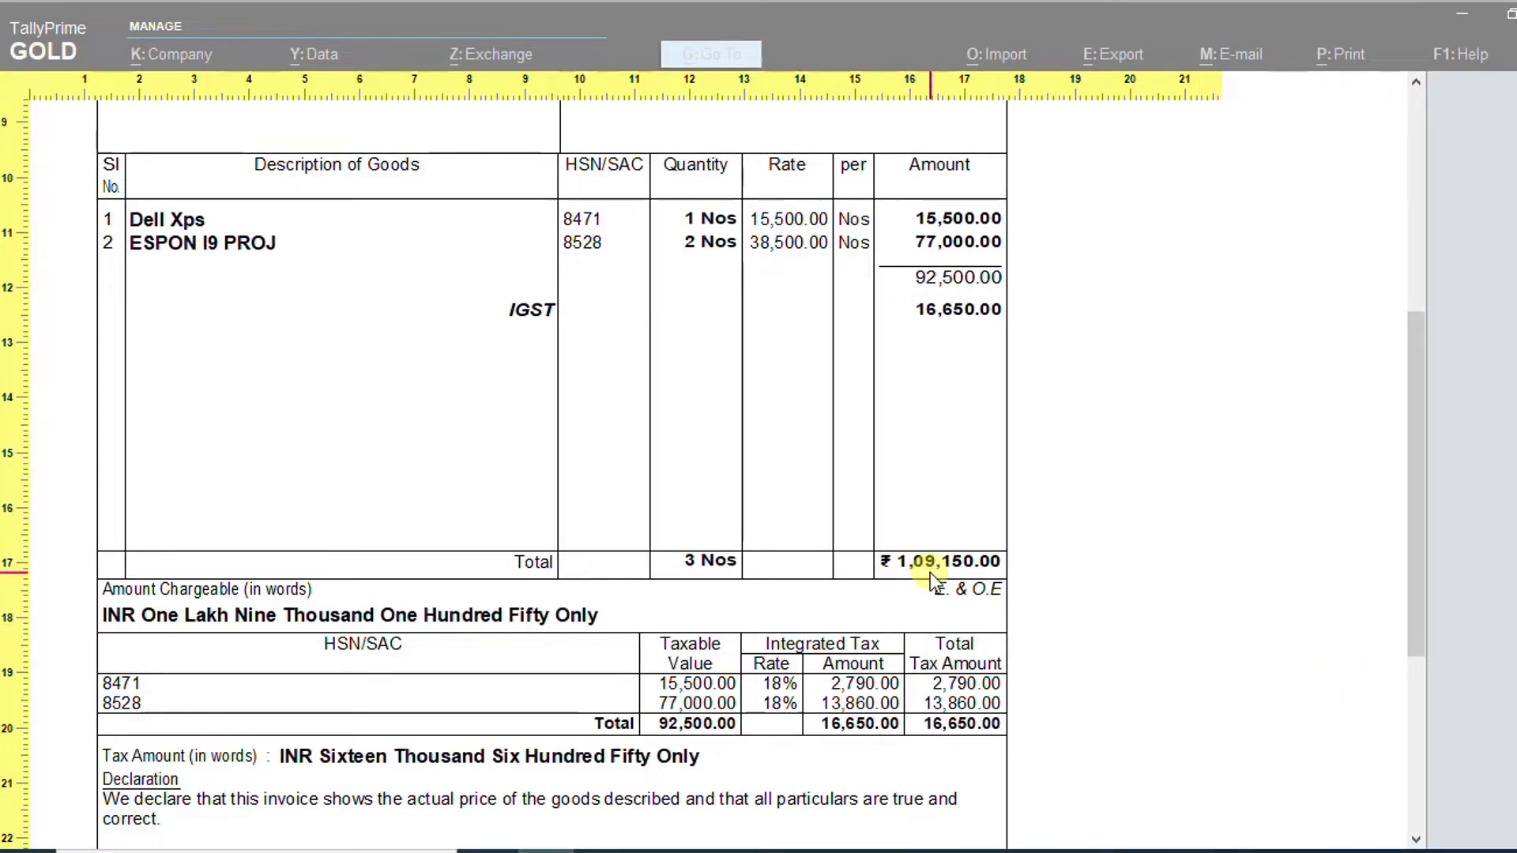
key(alt+Tab)
double_click(1371, 523)
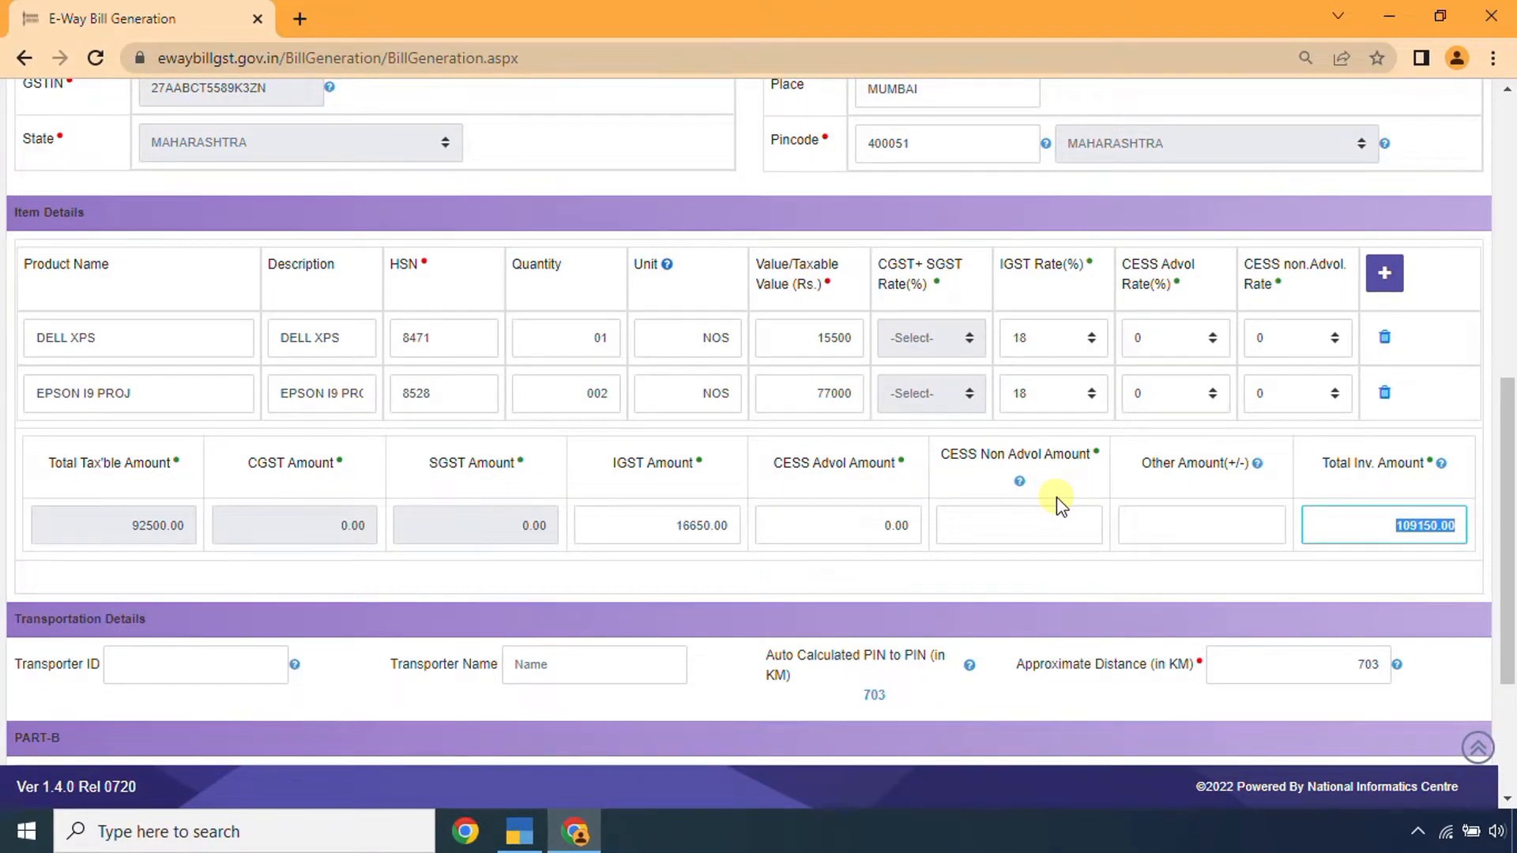
Review the Transportation Details fields: transporter ID, name and document number
scroll(1056, 496, down, 1)
scroll(1056, 495, down, 2)
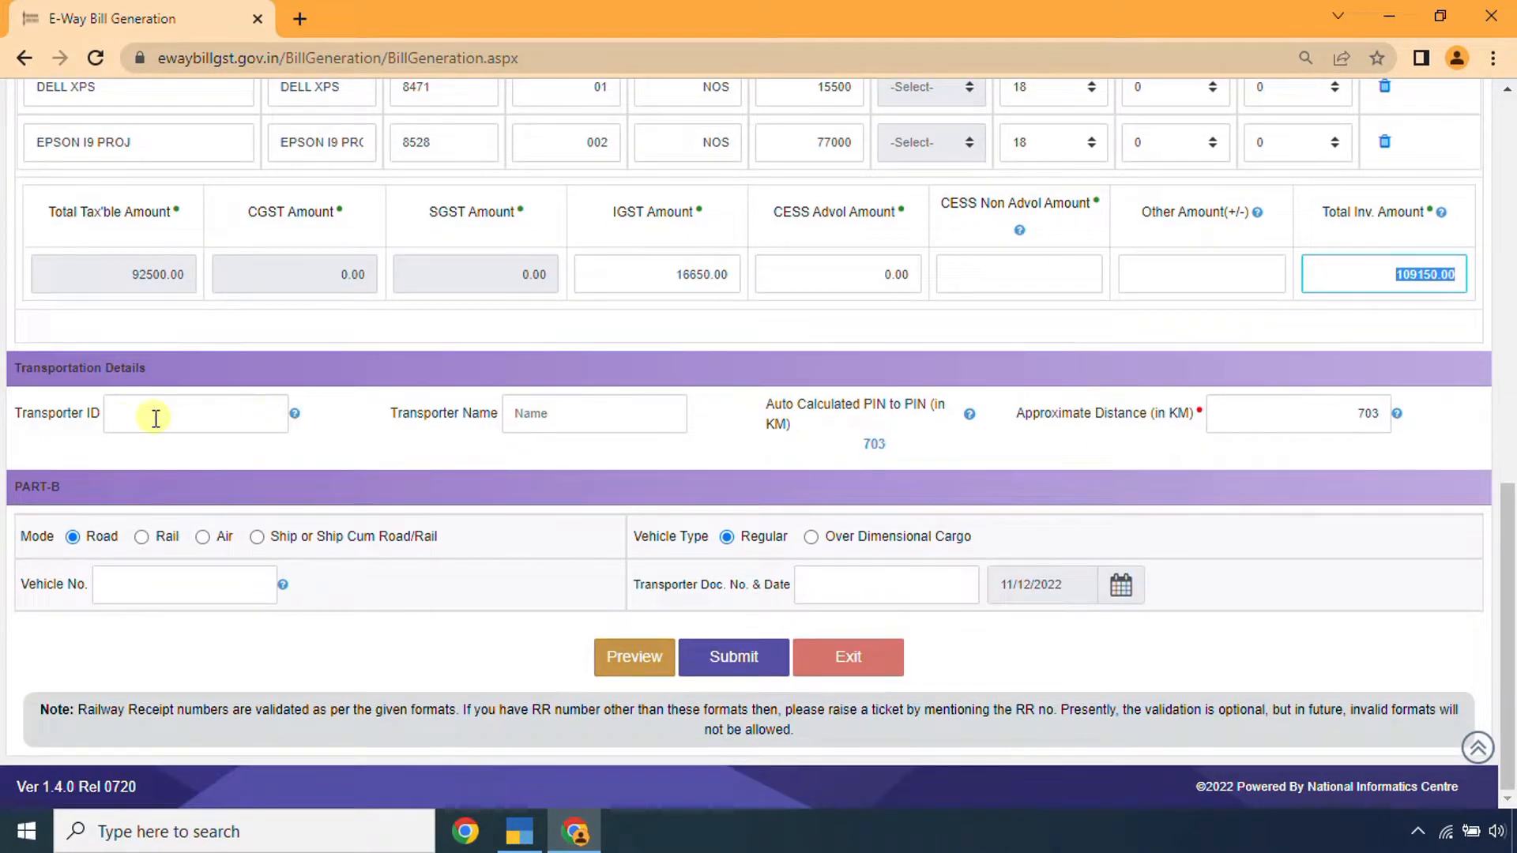
drag(14, 368, 150, 373)
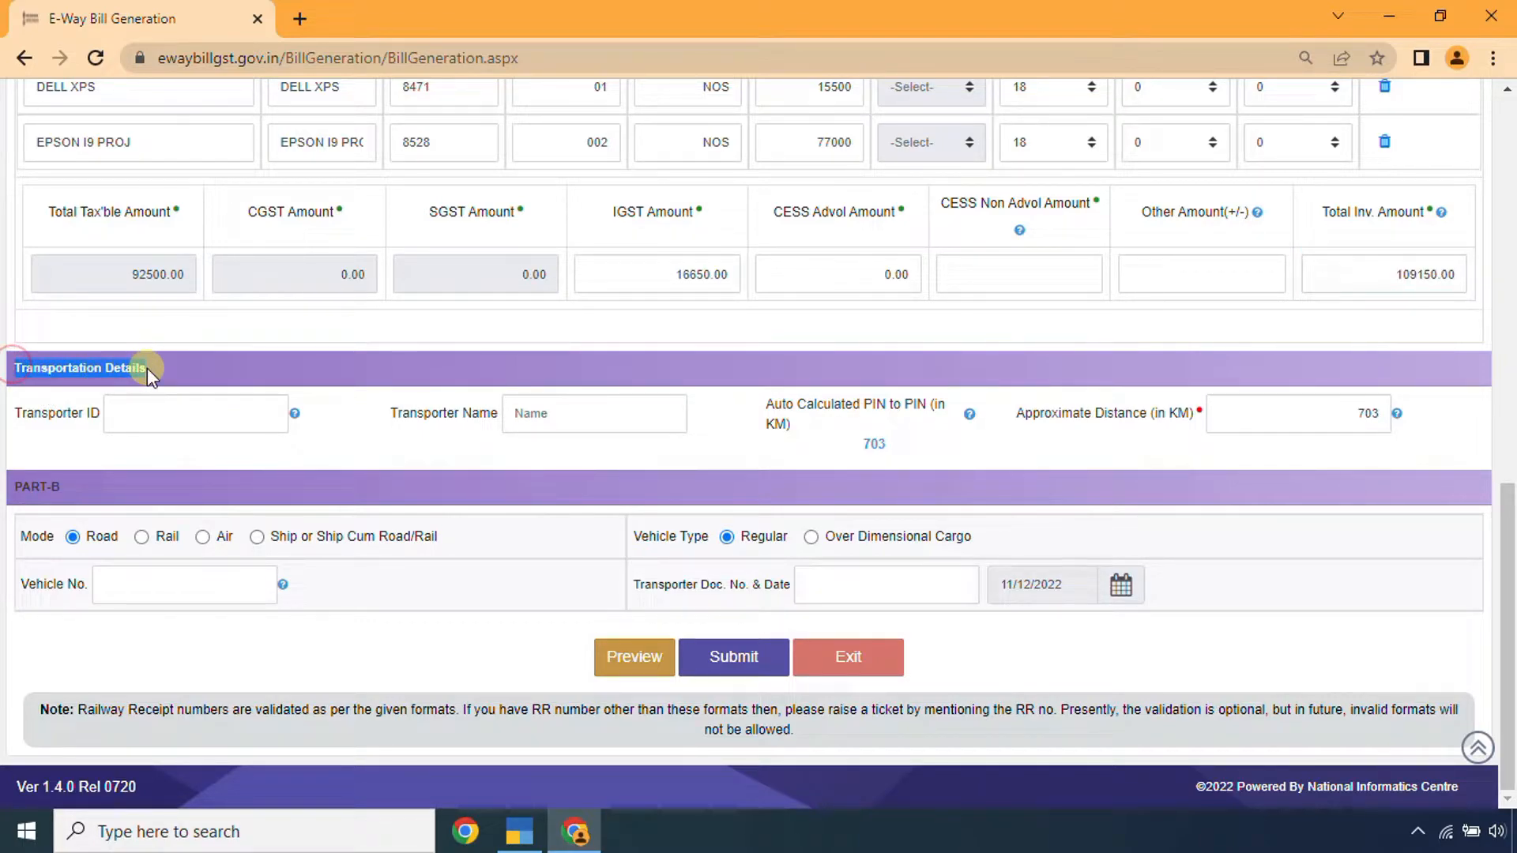
click(179, 416)
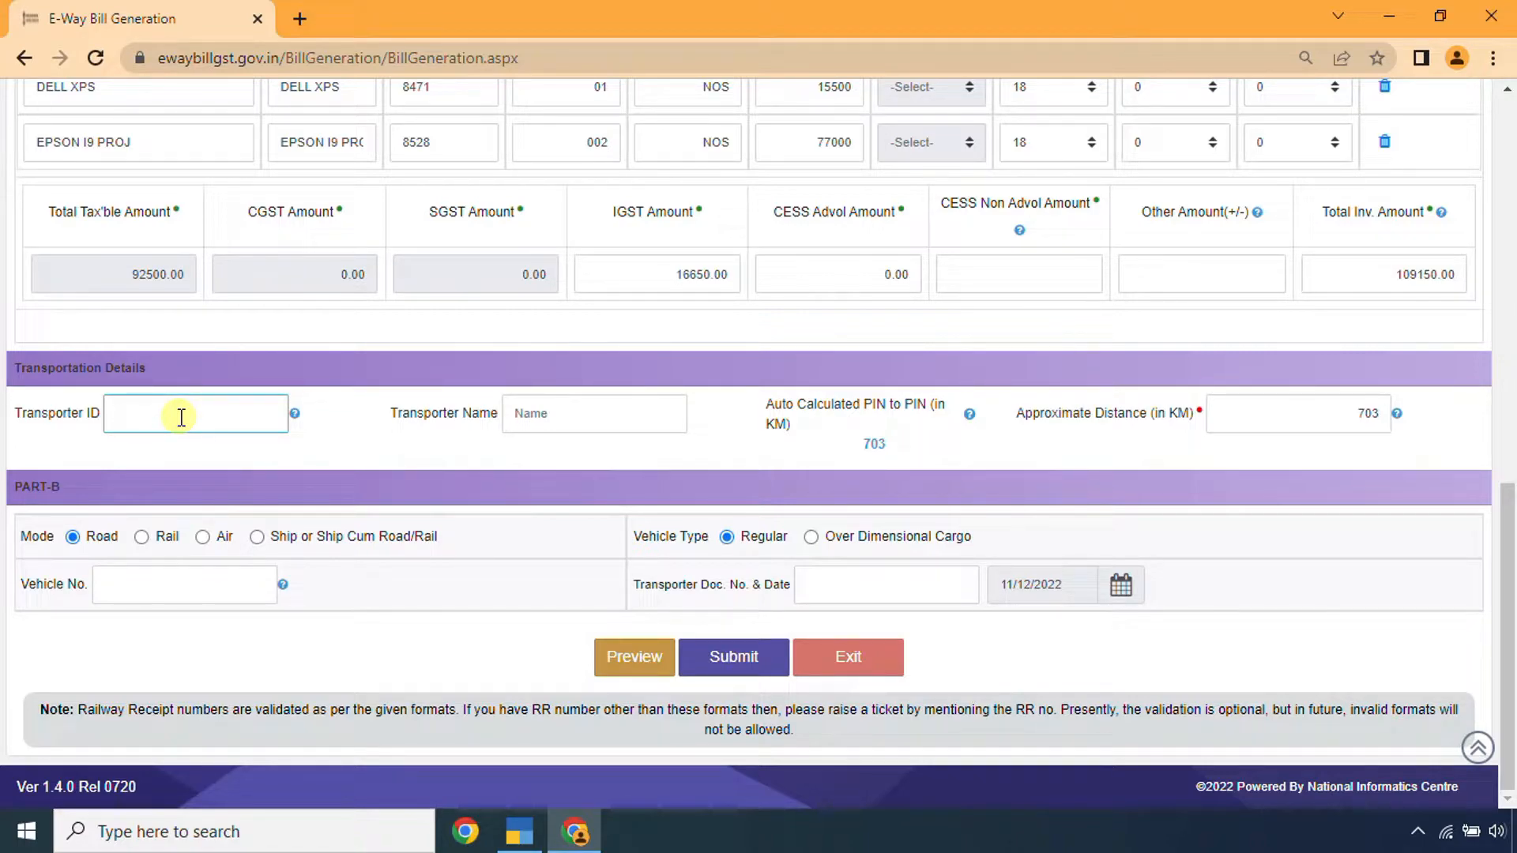
click(545, 414)
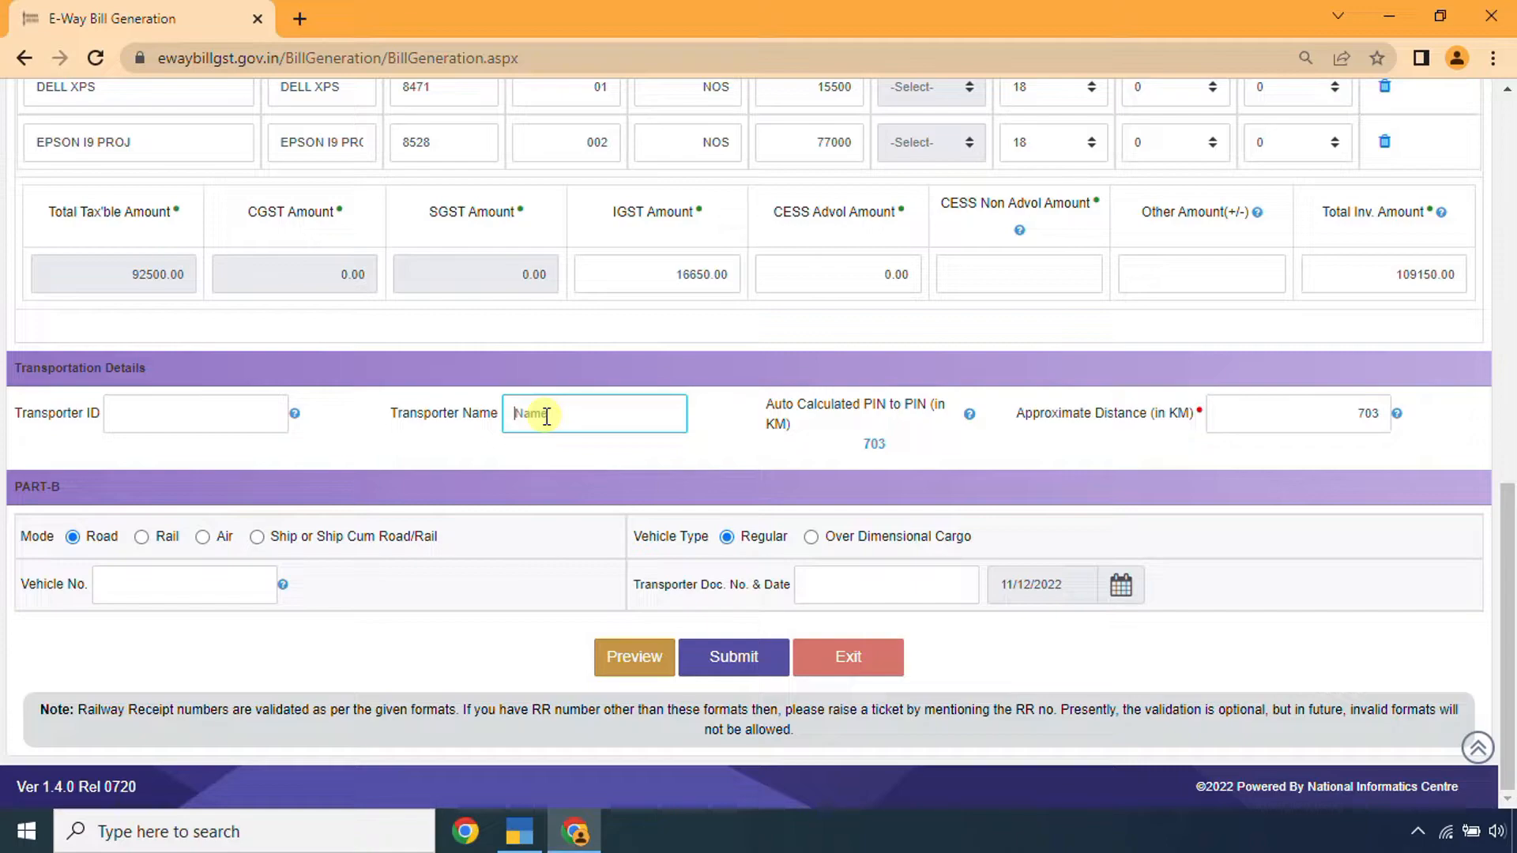
click(196, 411)
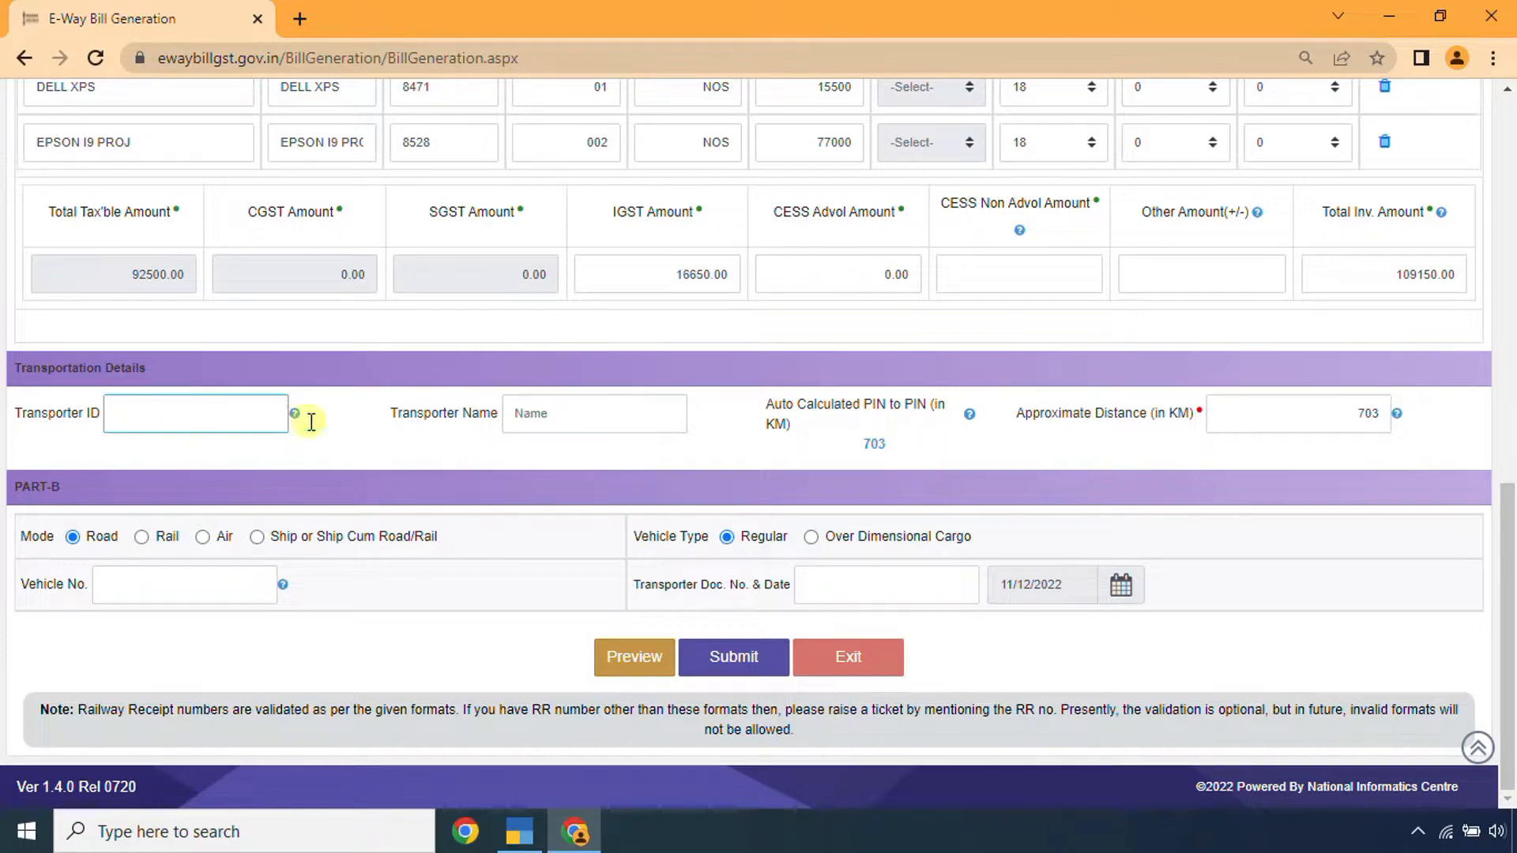
click(547, 393)
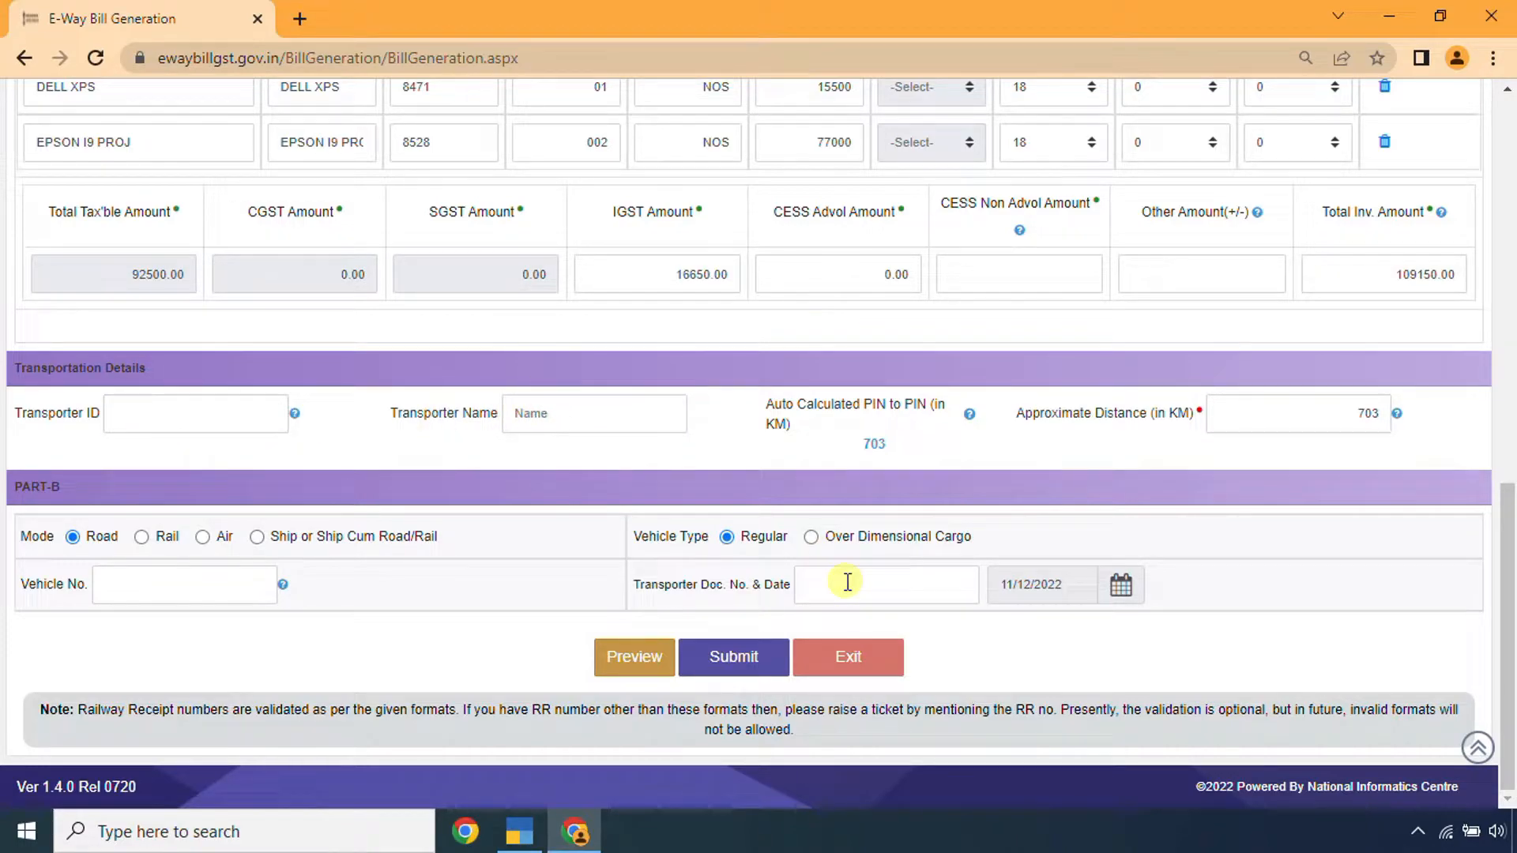
click(855, 590)
click(158, 579)
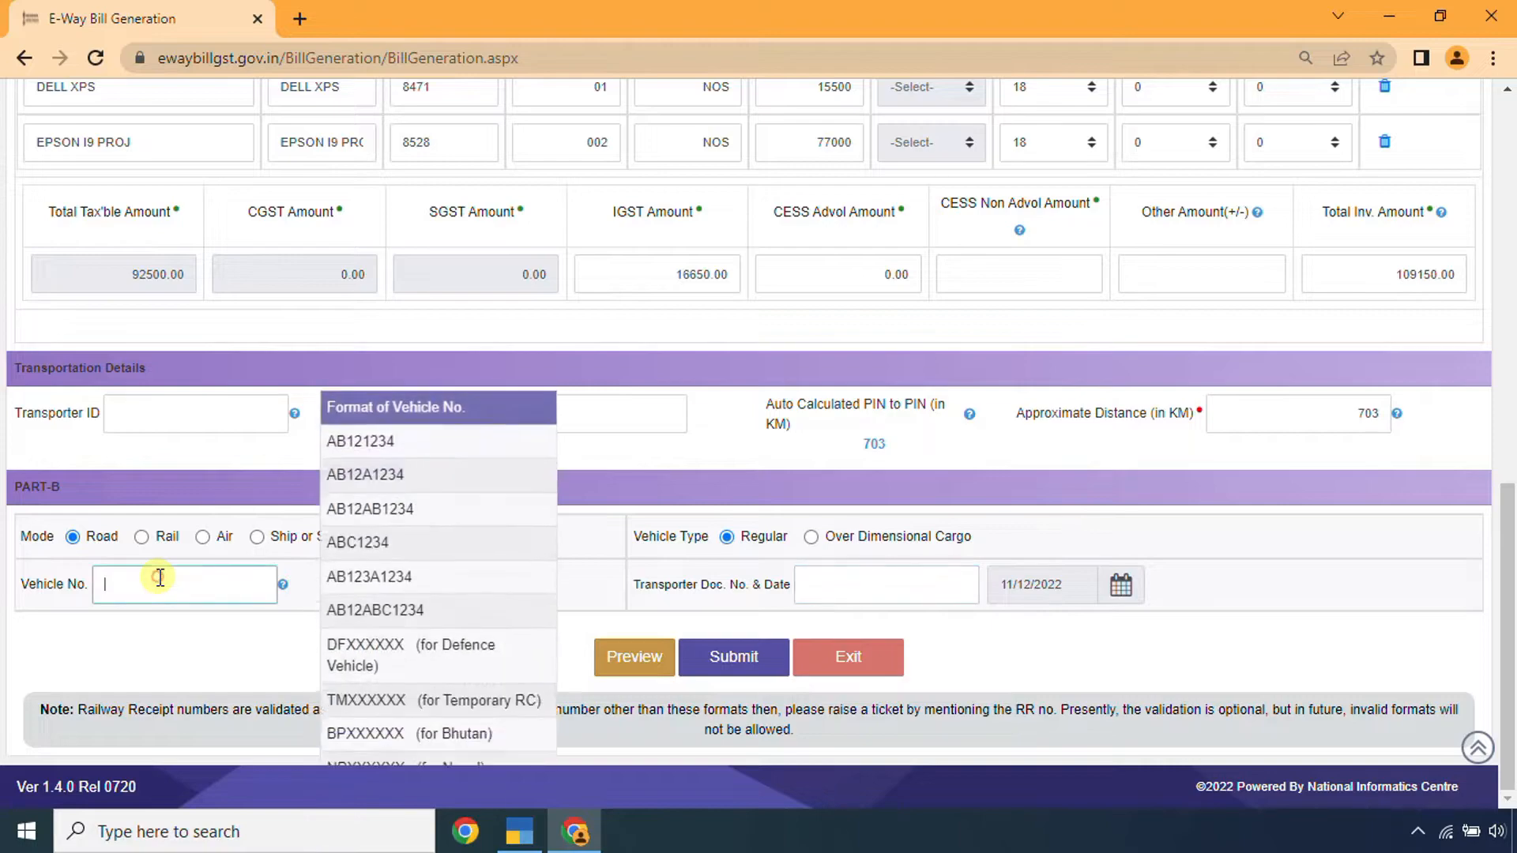
text(TS)
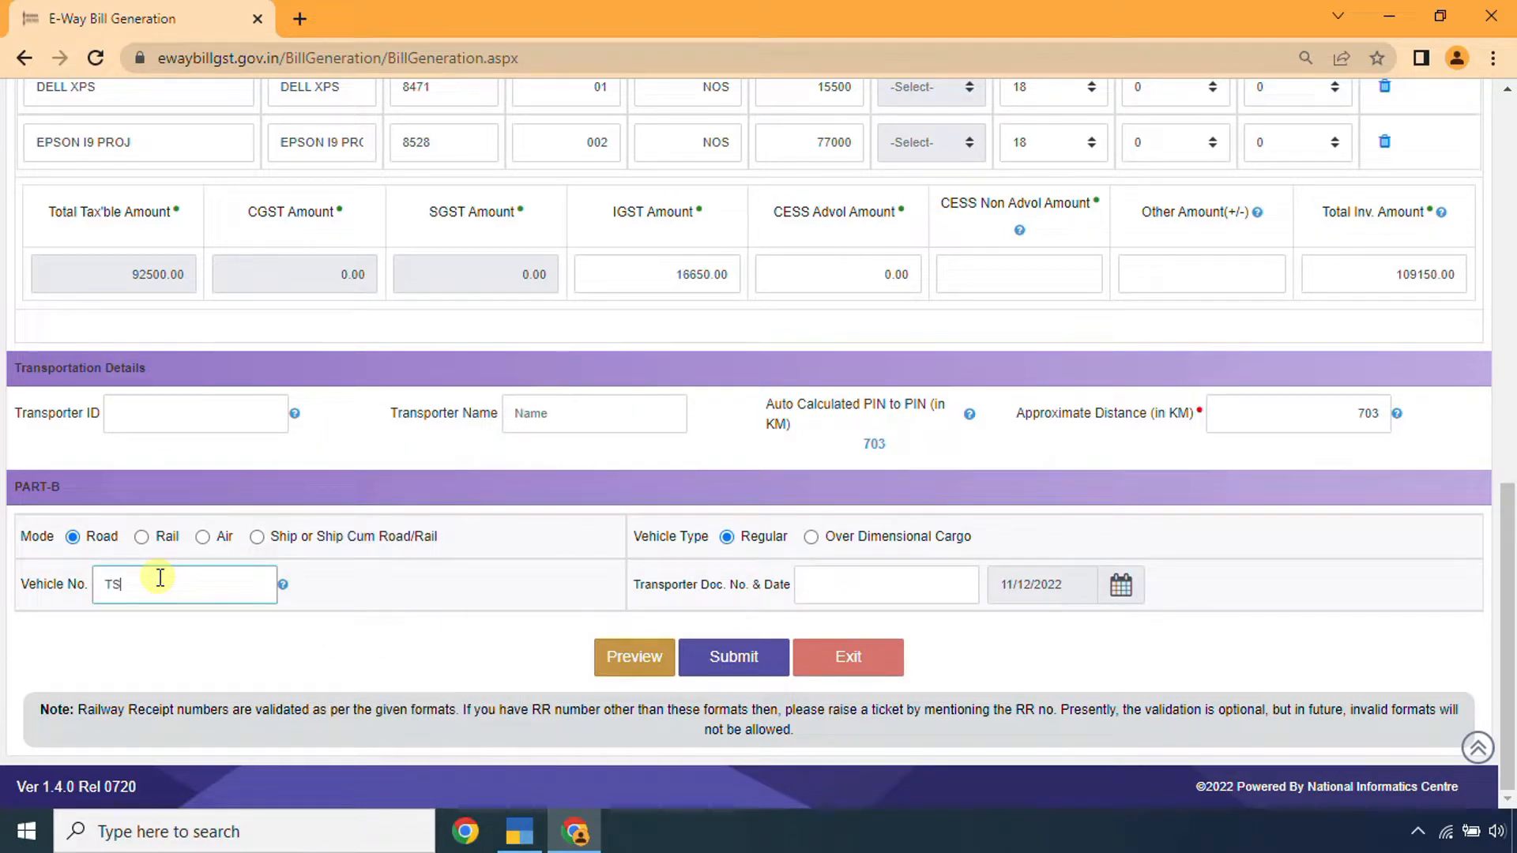
text(10EL5711)
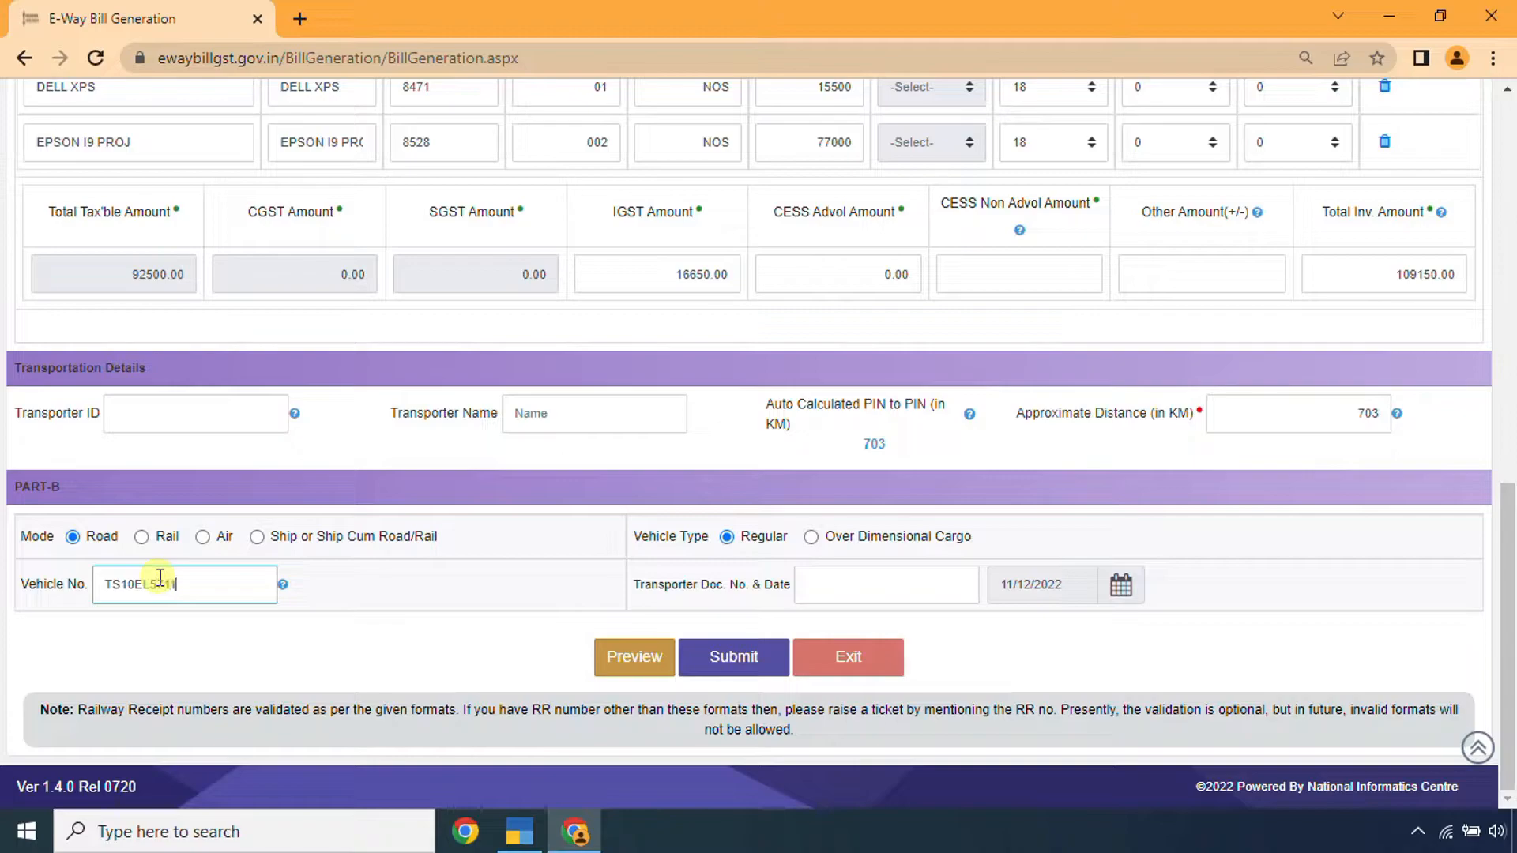
click(591, 575)
scroll(590, 576, up, 10)
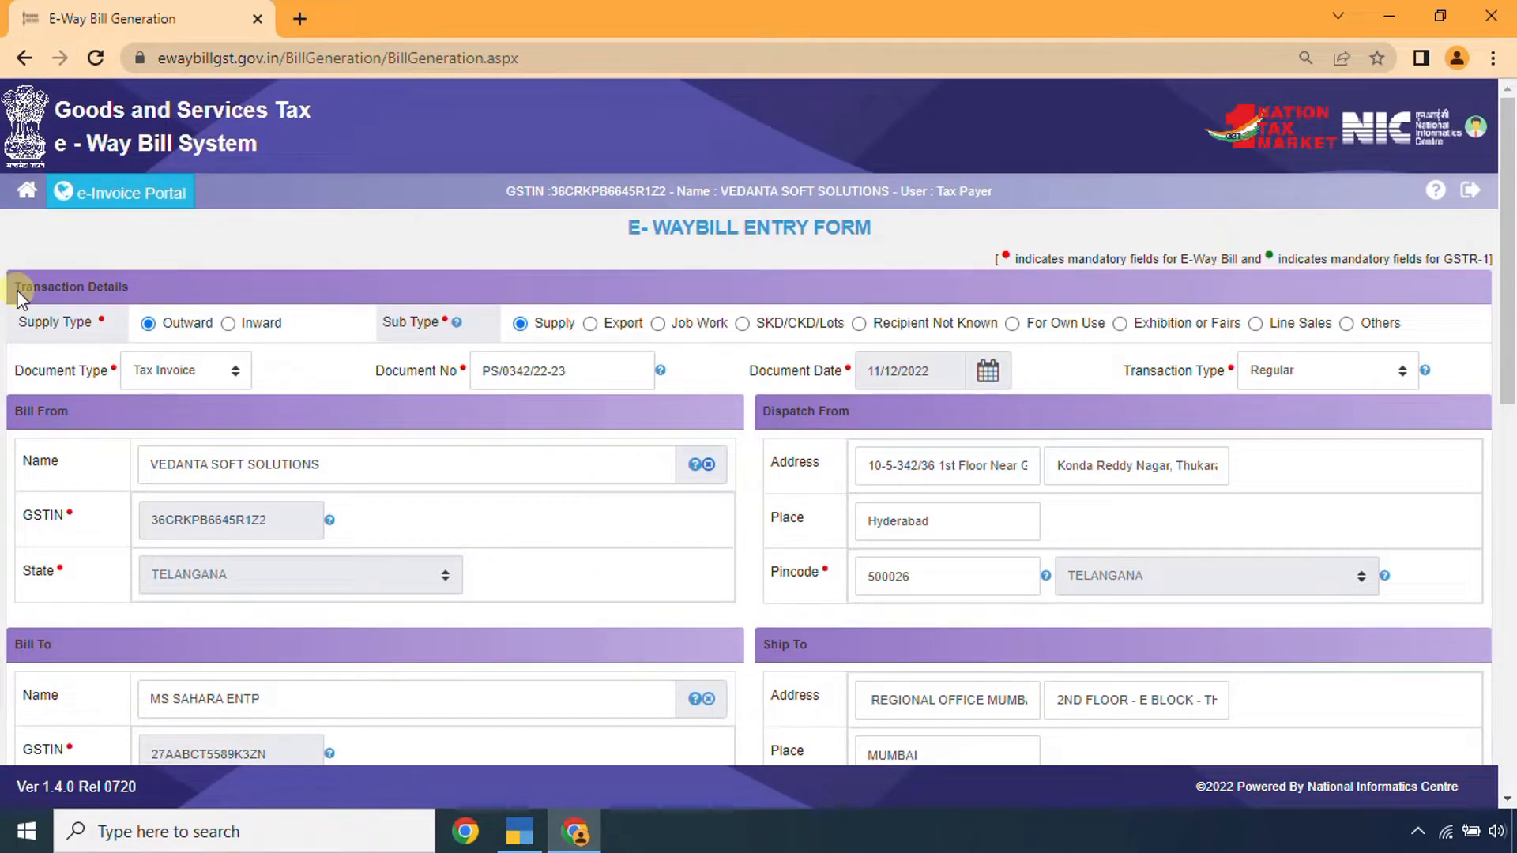
scroll(19, 288, down, 2)
scroll(19, 292, down, 3)
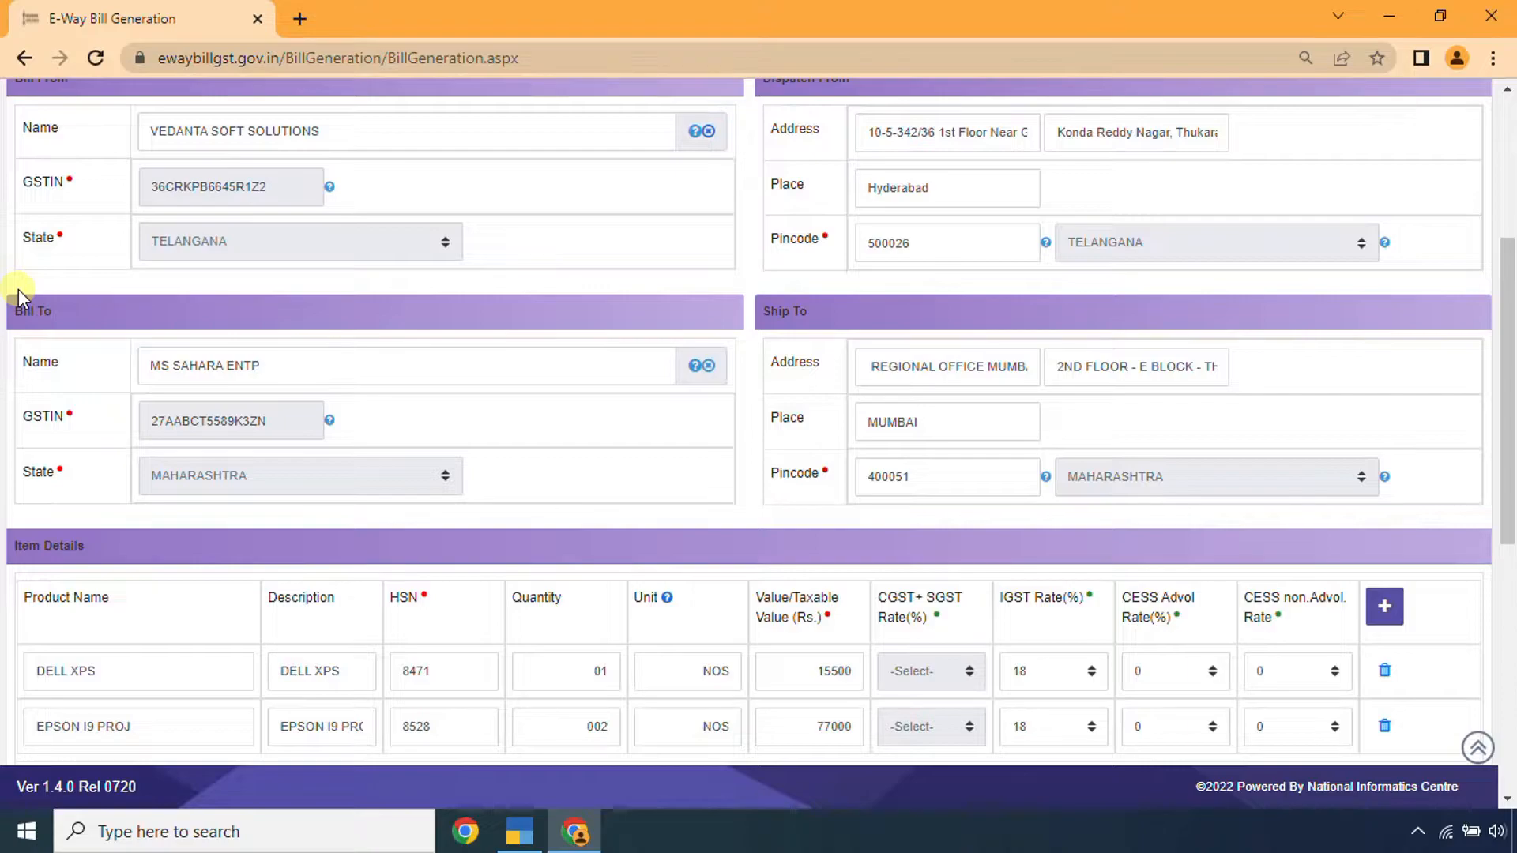
scroll(18, 297, down, 2)
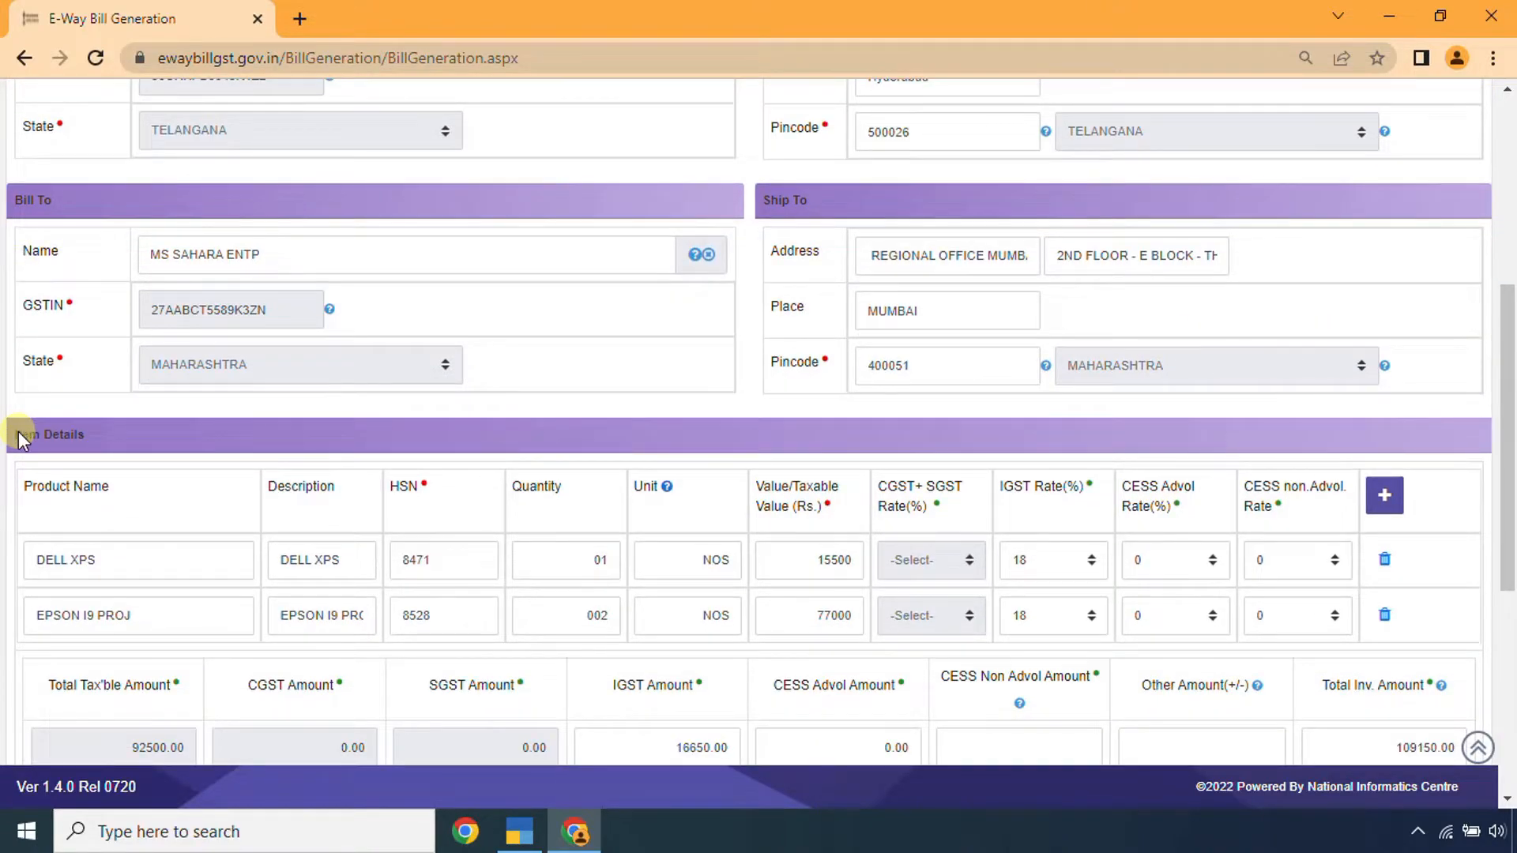
scroll(20, 438, down, 6)
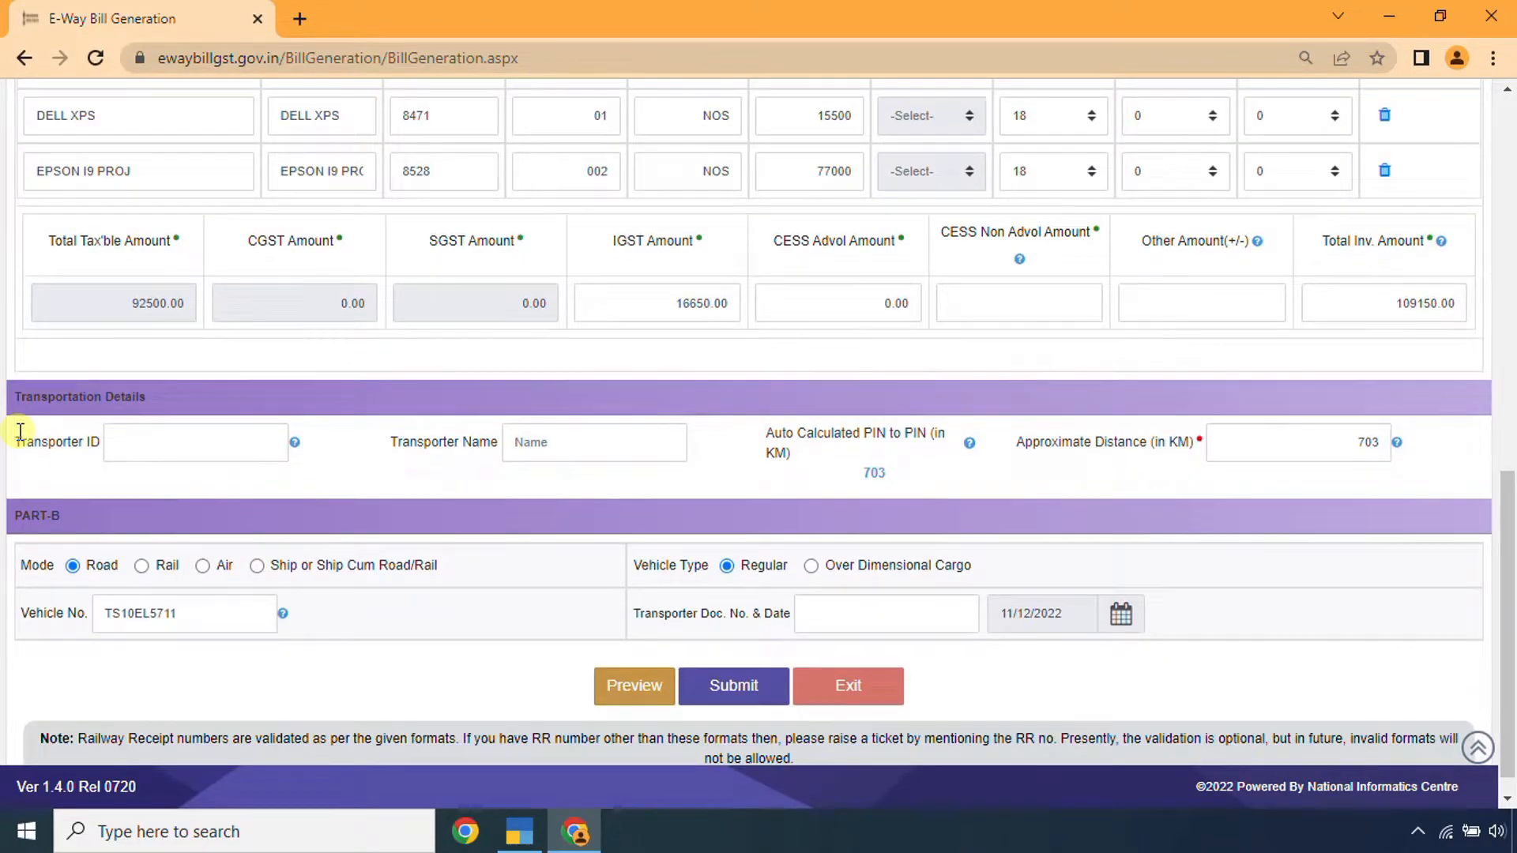
scroll(20, 432, down, 1)
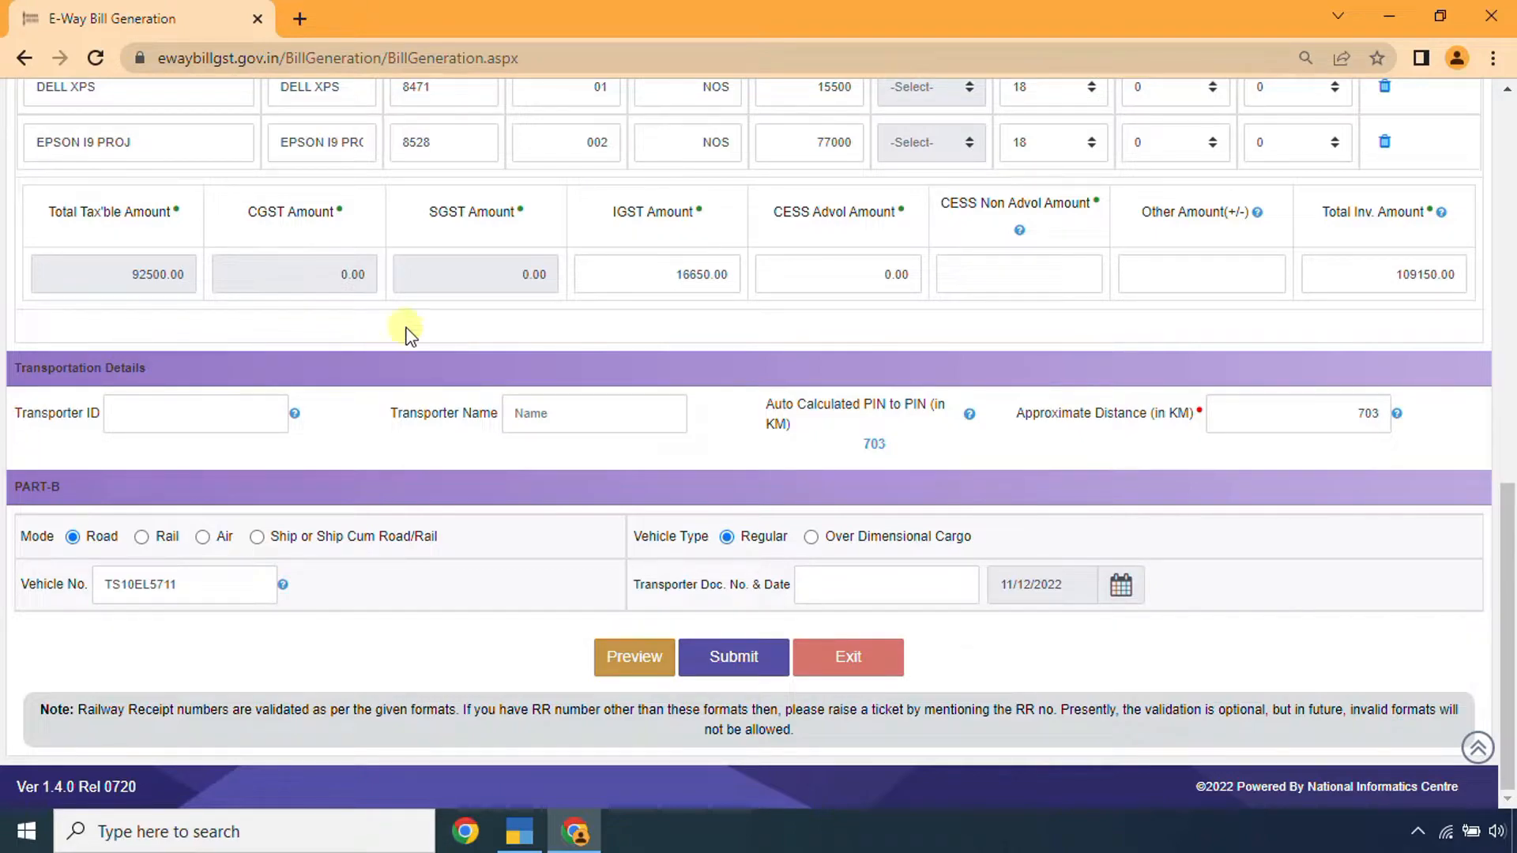
Submit the e-way bill form, accepting both confirmation alerts
click(741, 661)
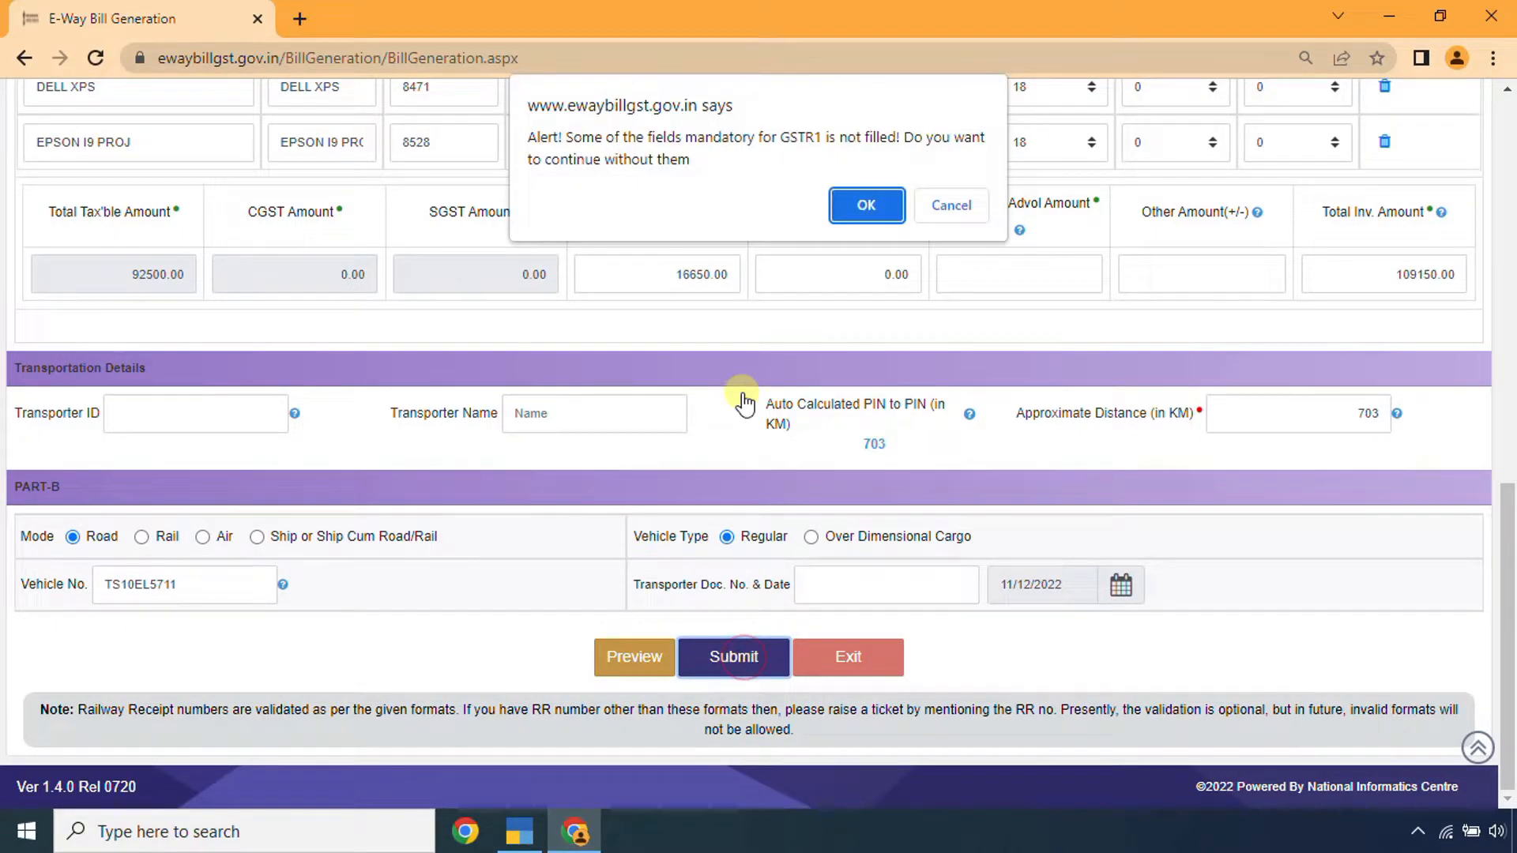
click(870, 202)
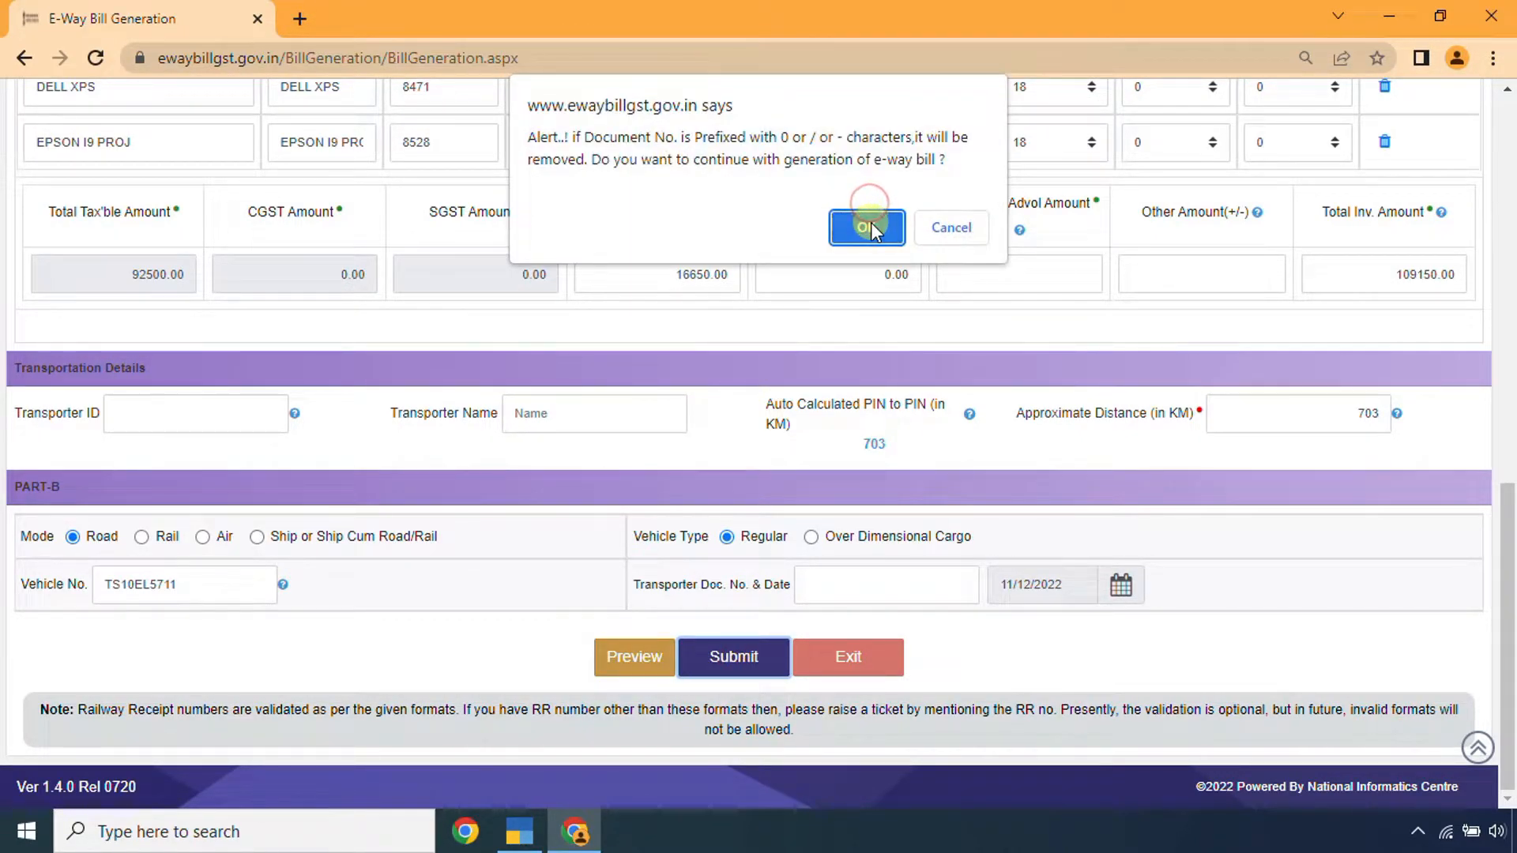
click(870, 207)
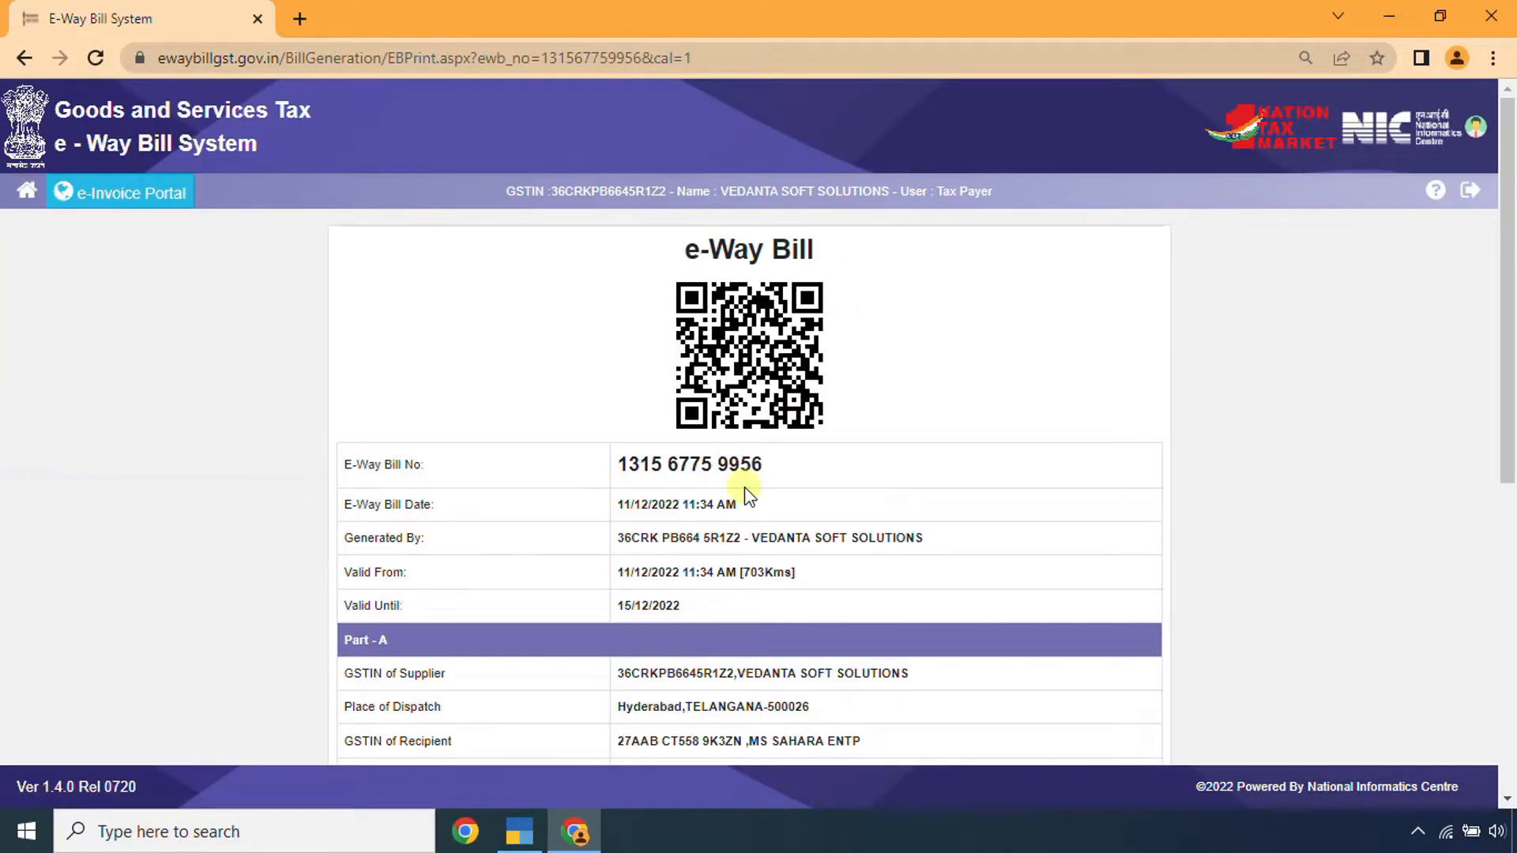
Review the new e-way bill number, 703 km distance and validity 11/12/2022 to 15/12/2022
drag(618, 464, 912, 457)
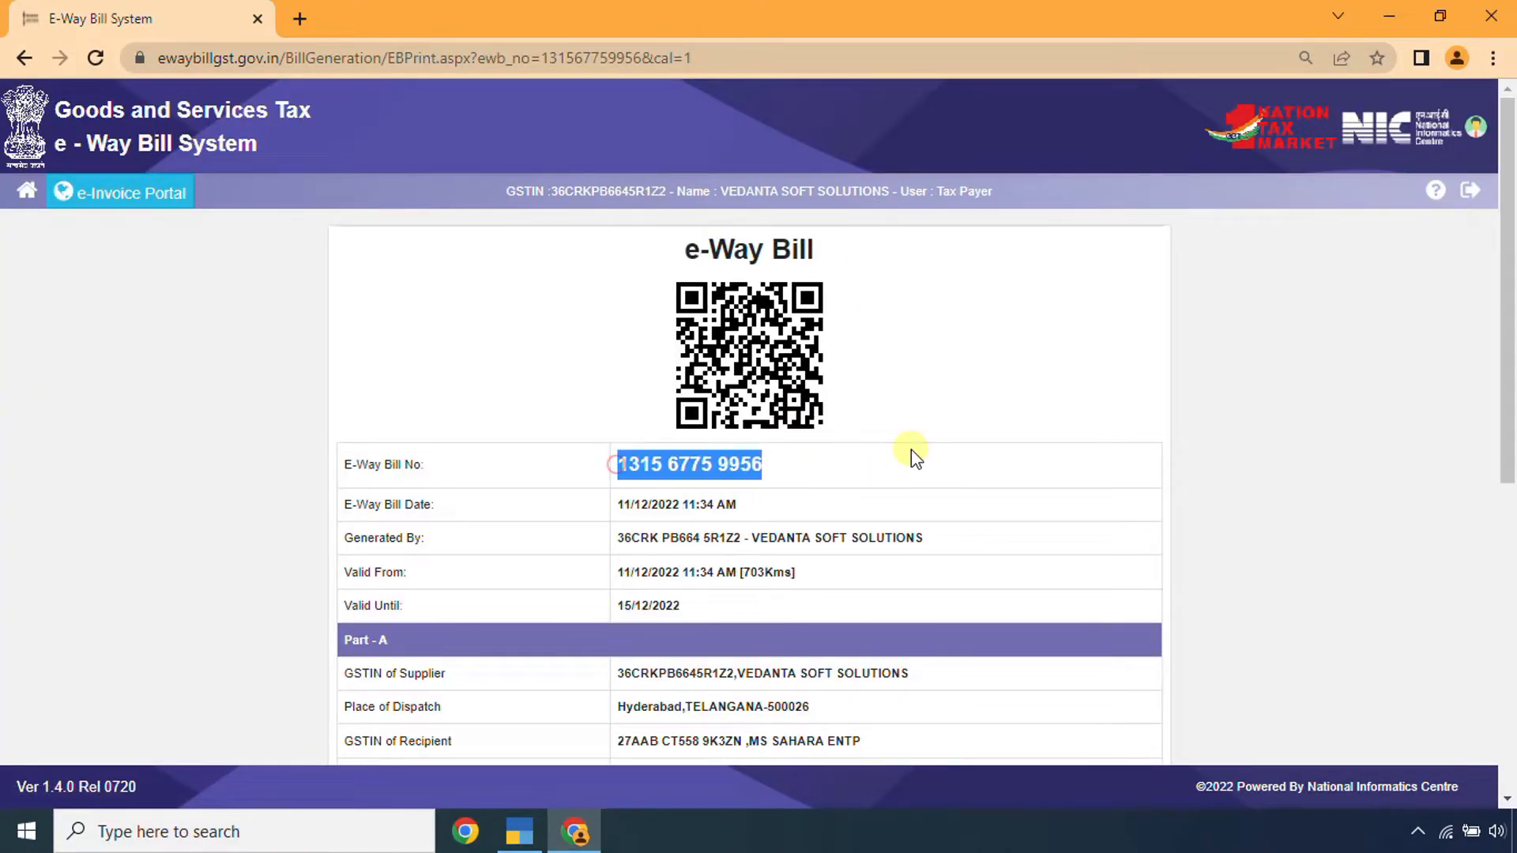
scroll(910, 453, down, 4)
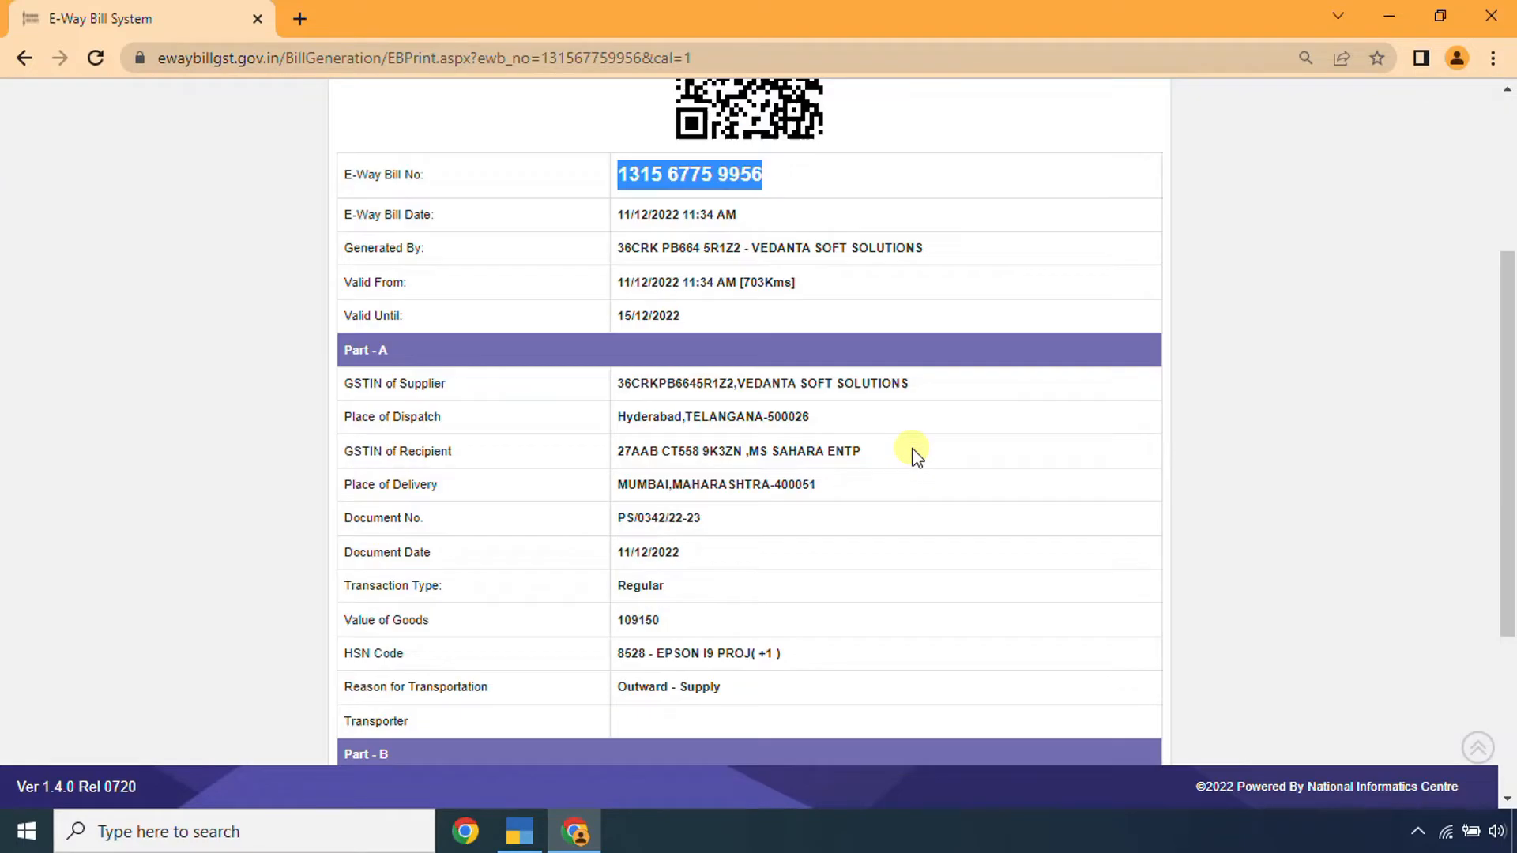
scroll(830, 393, up, 1)
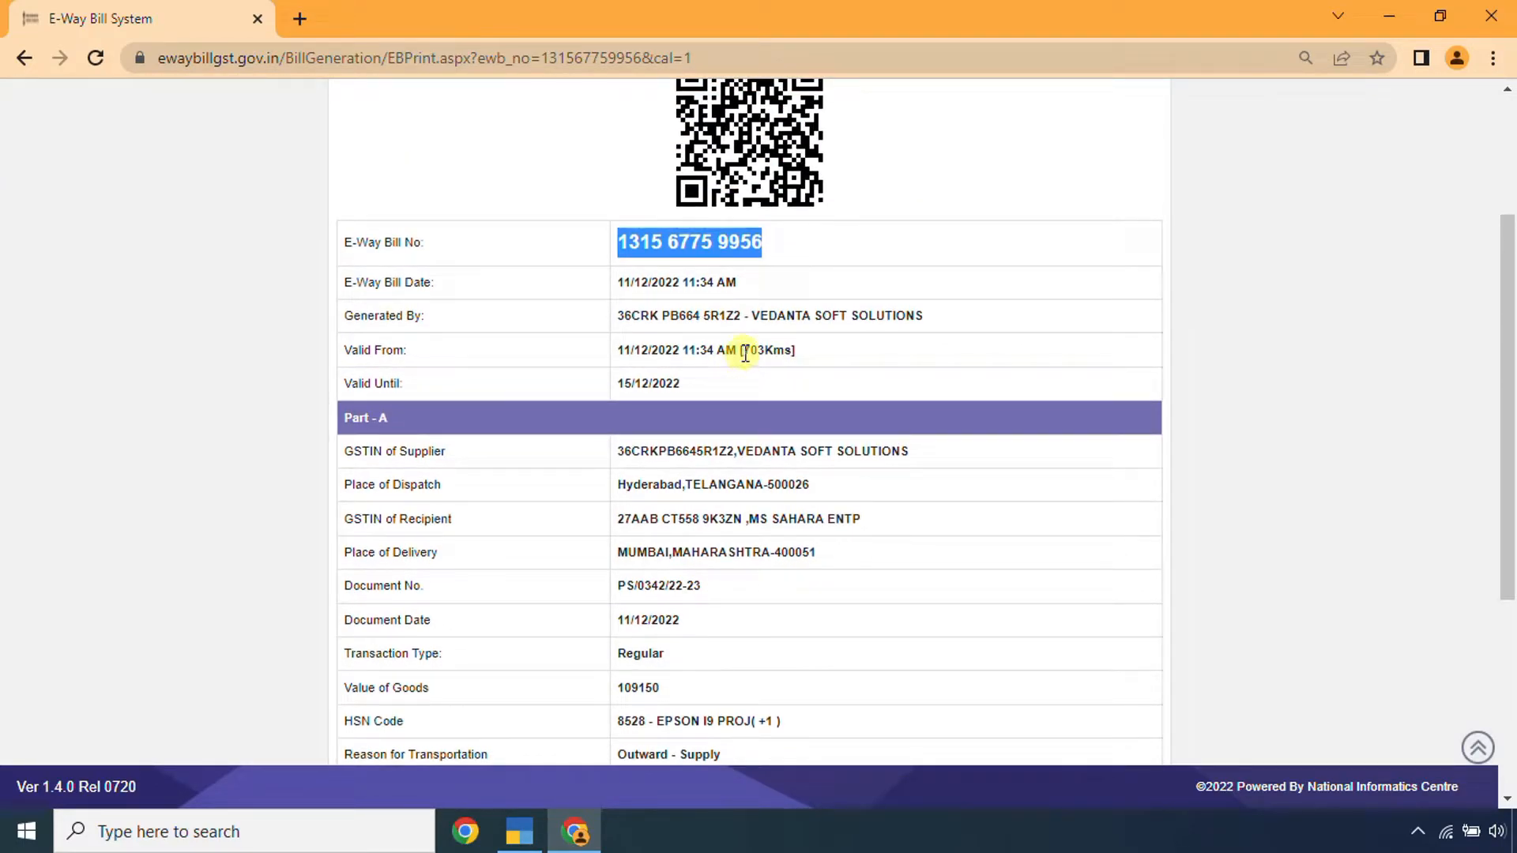
drag(743, 350, 819, 348)
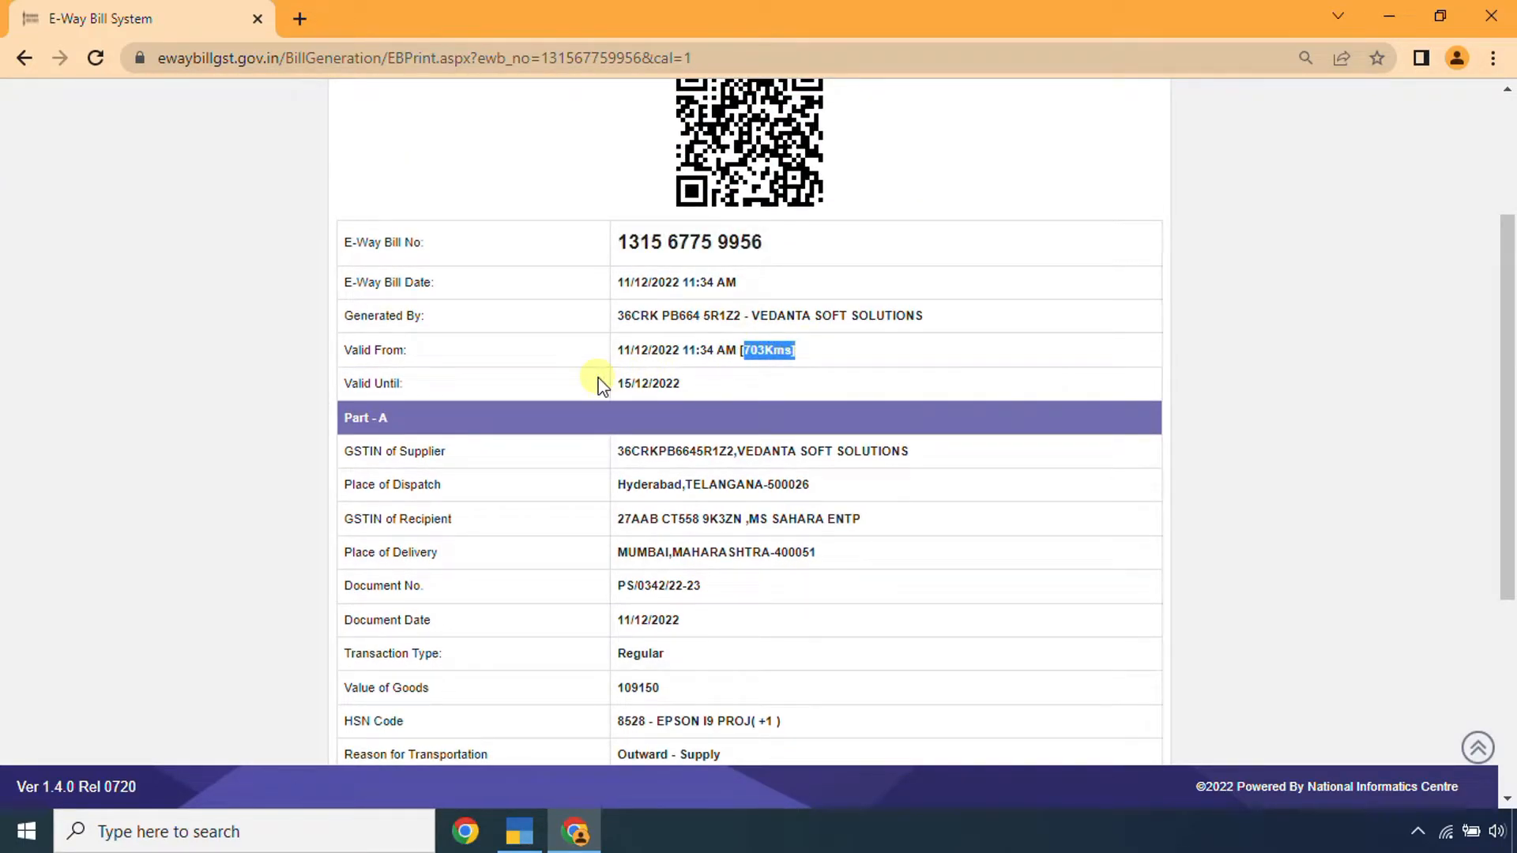
drag(613, 354, 652, 355)
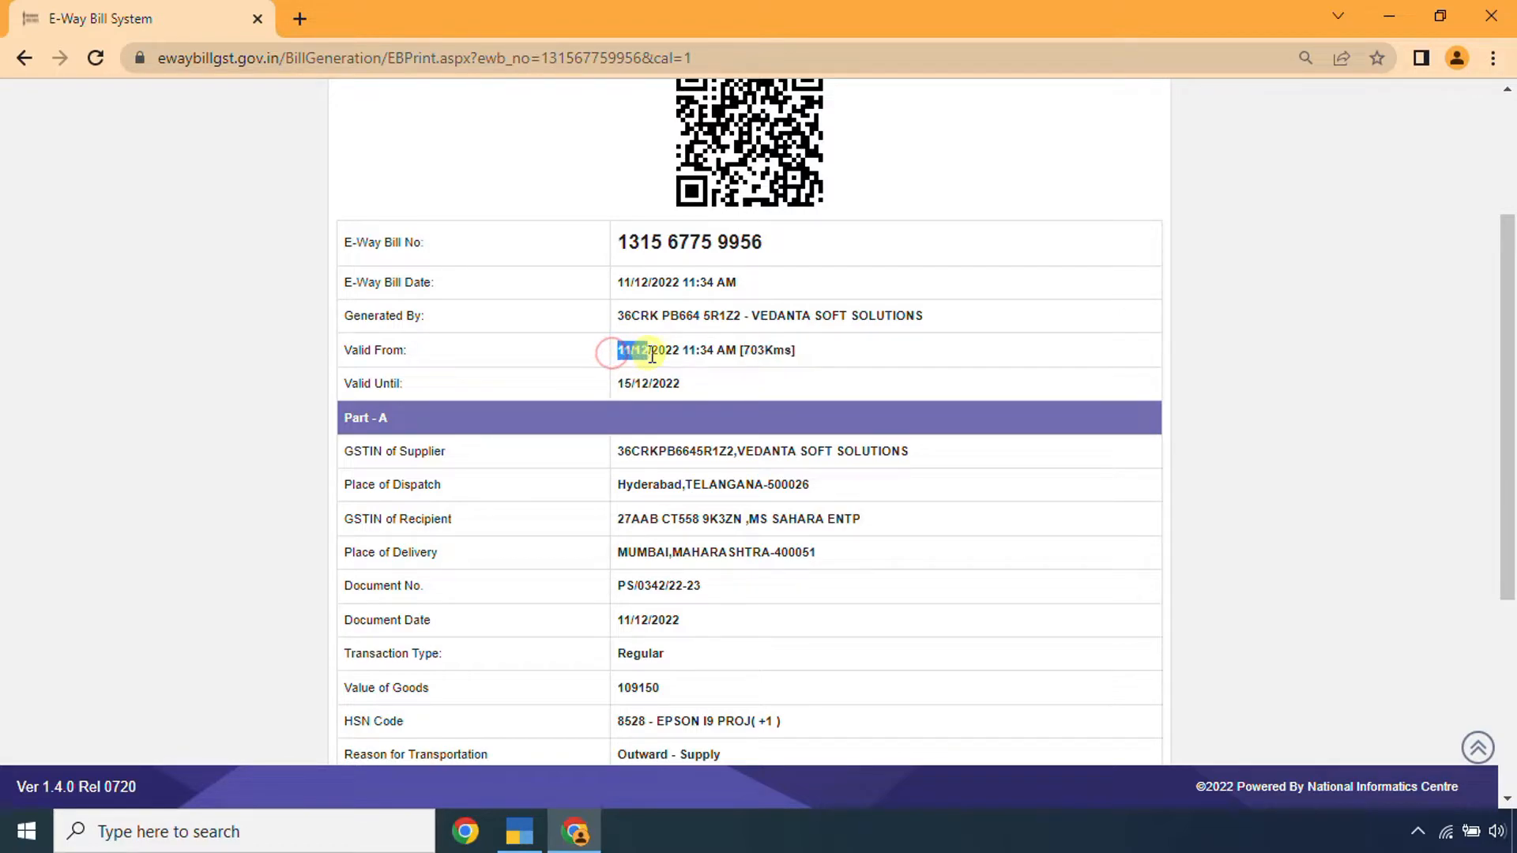
click(614, 385)
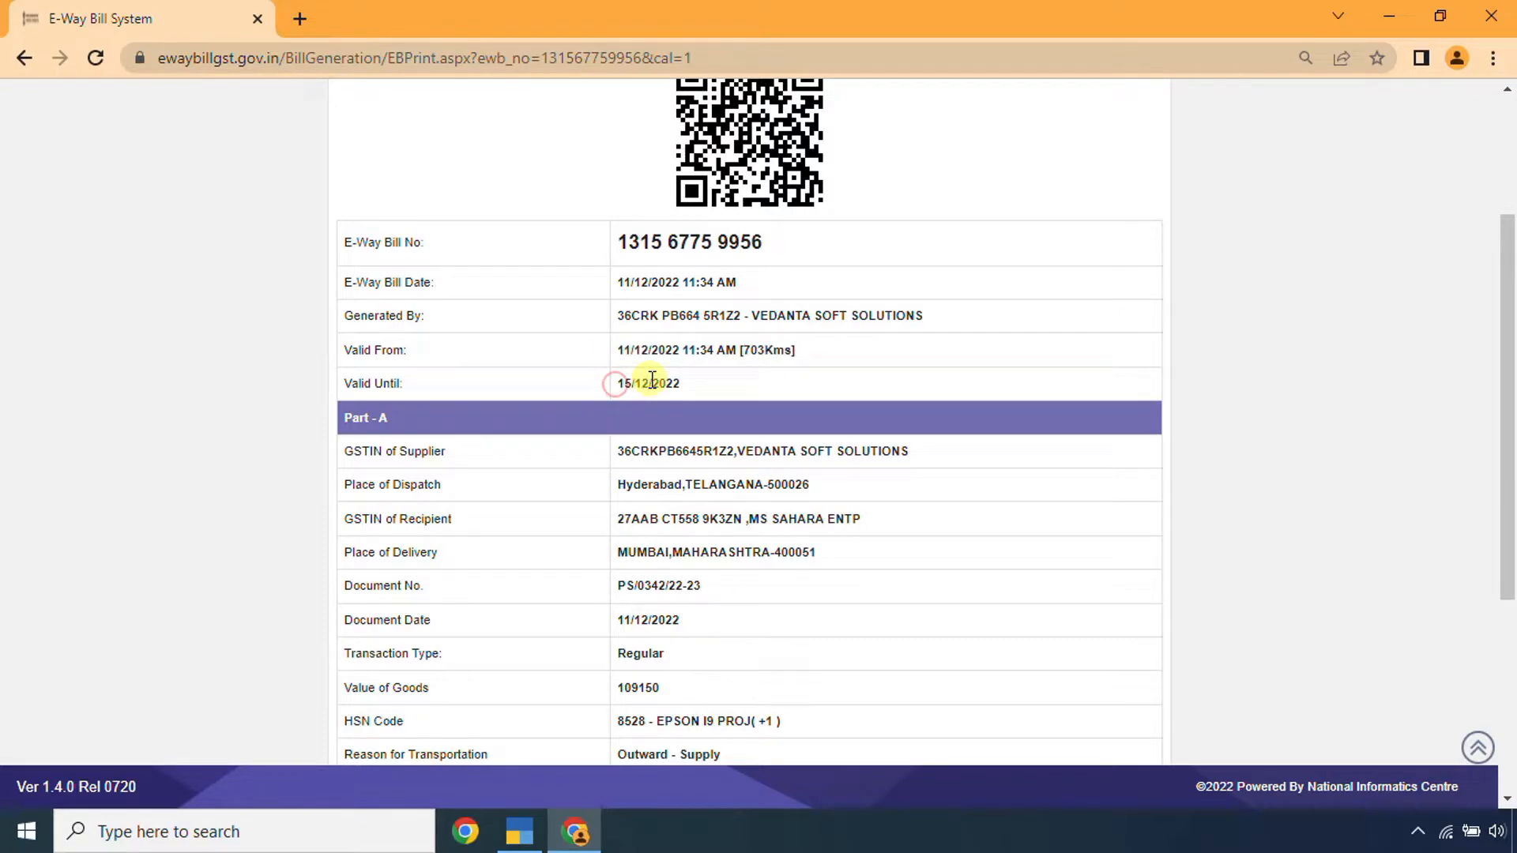
scroll(652, 380, up, 3)
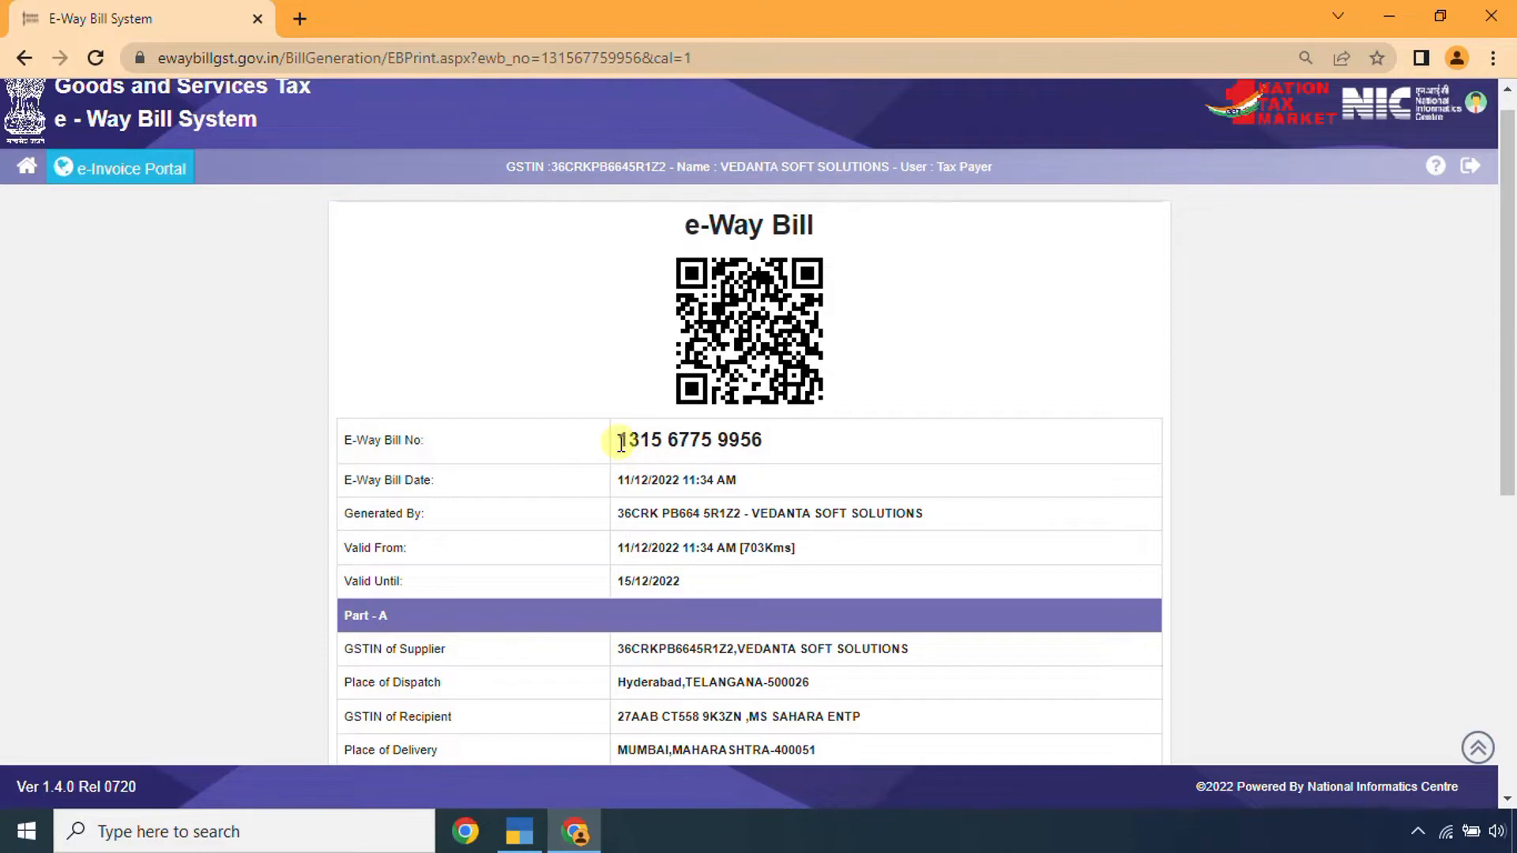
drag(616, 443, 790, 444)
scroll(790, 440, down, 7)
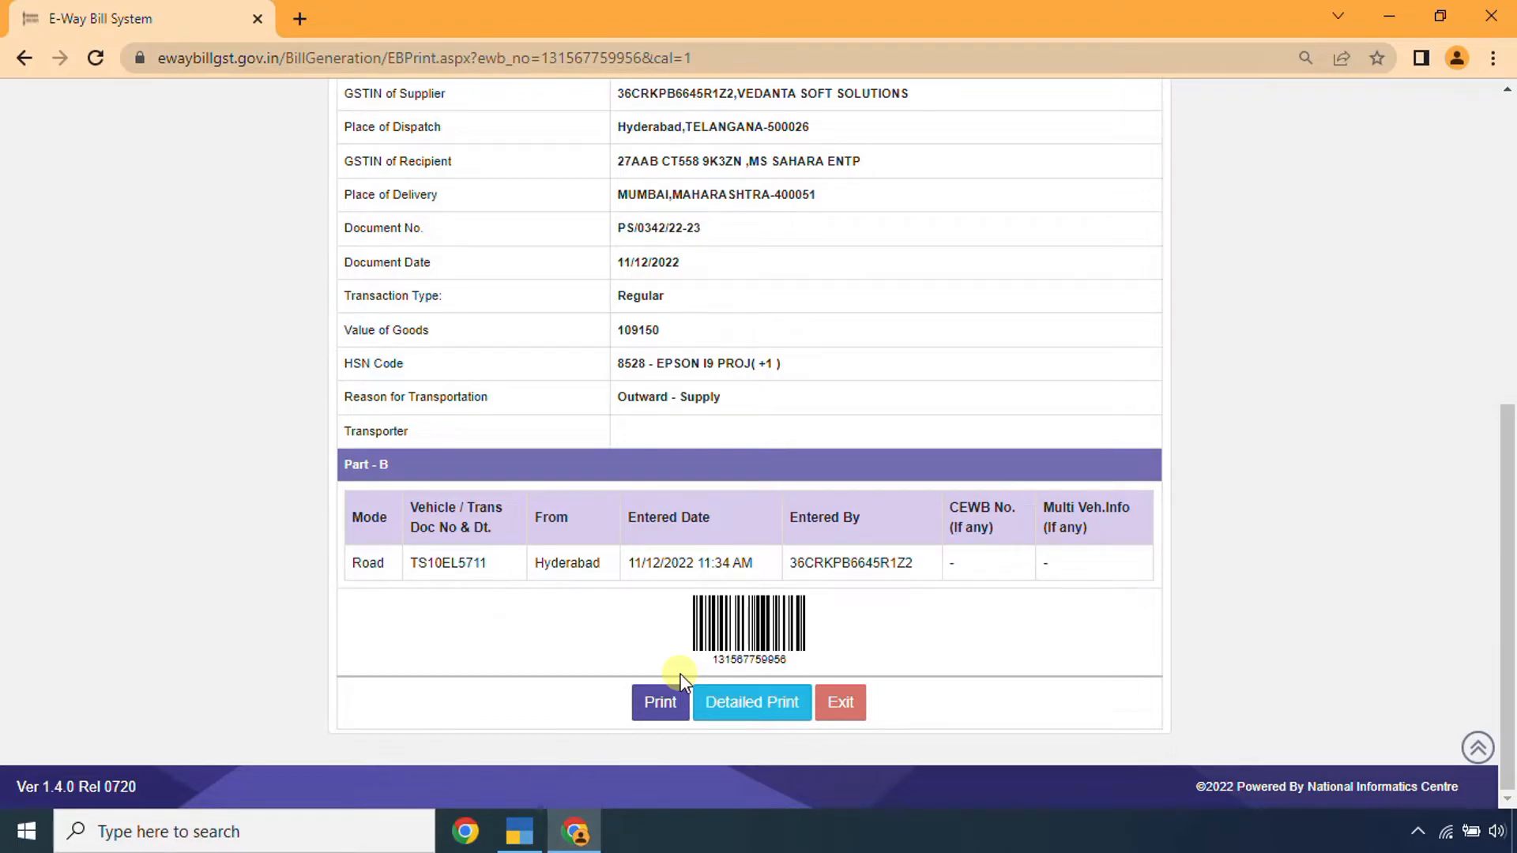
key(alt+Tab)
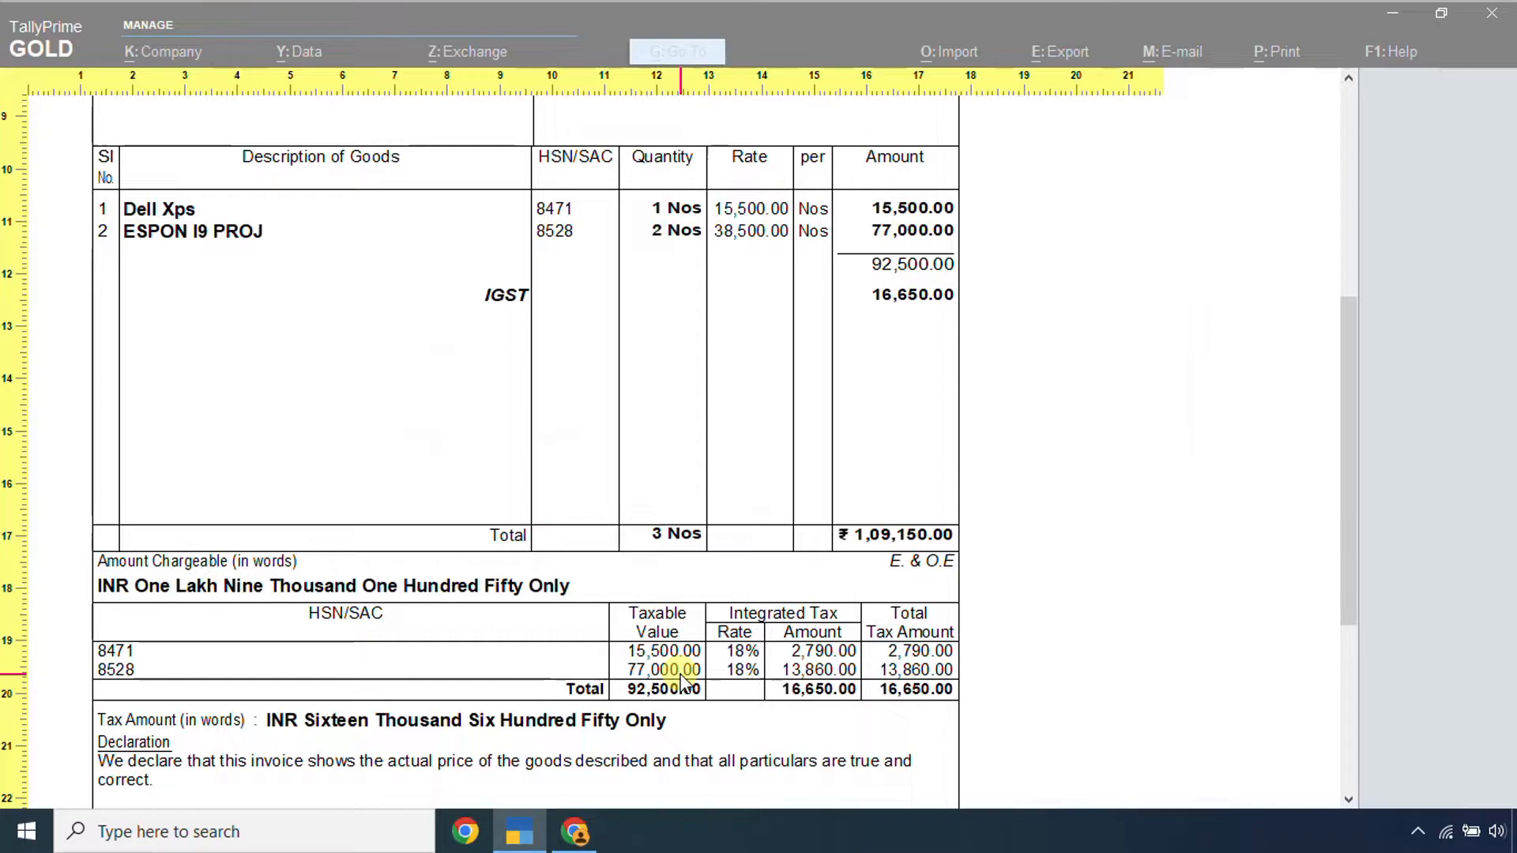
key(alt+Tab)
scroll(466, 502, up, 8)
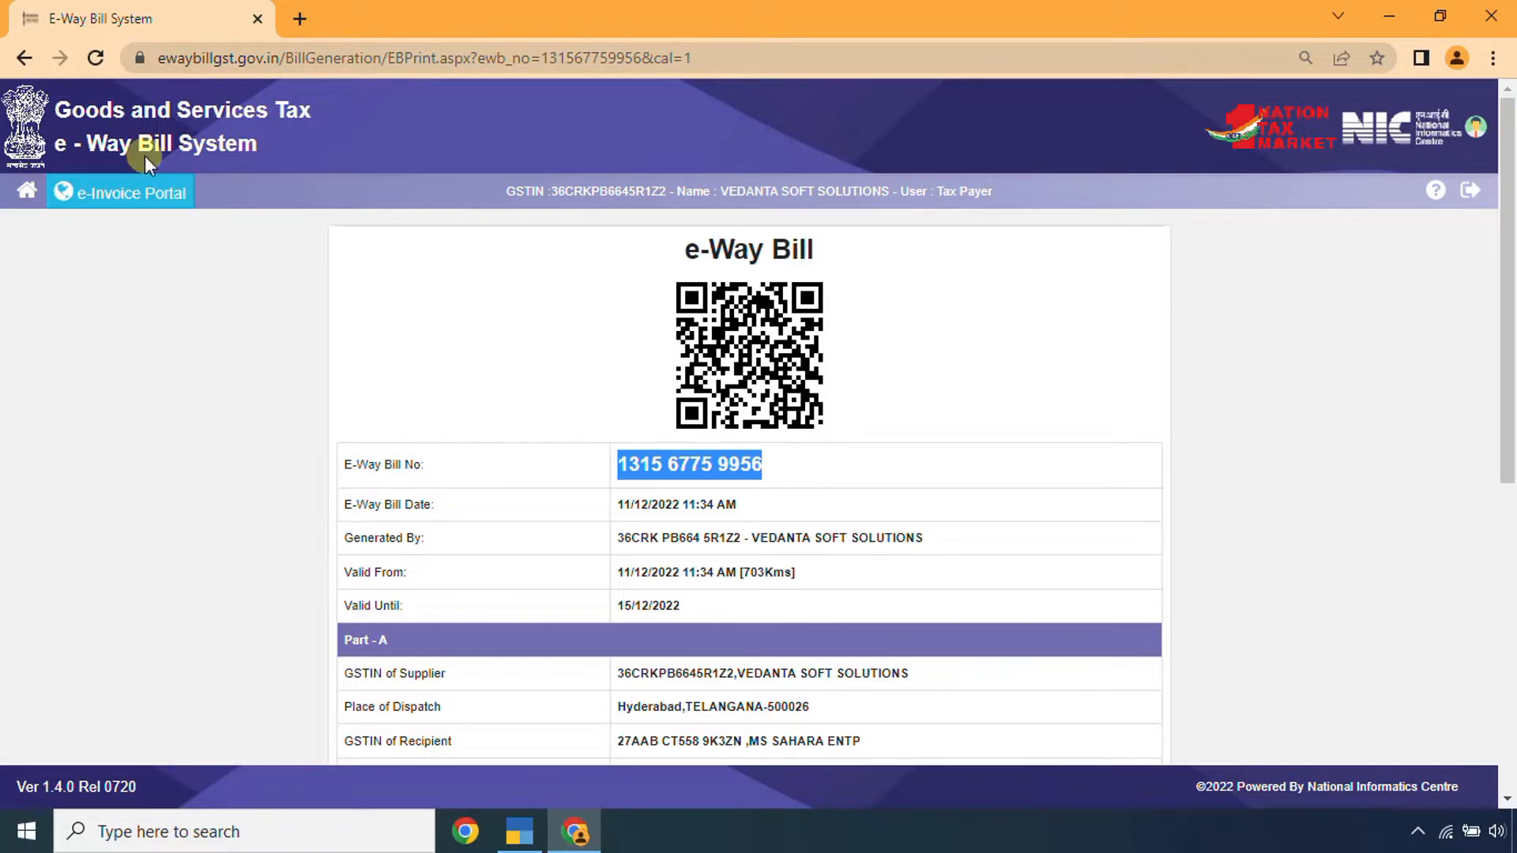
Load the Outward Supplies report from My EWB Reports for 11/12/2022
click(29, 188)
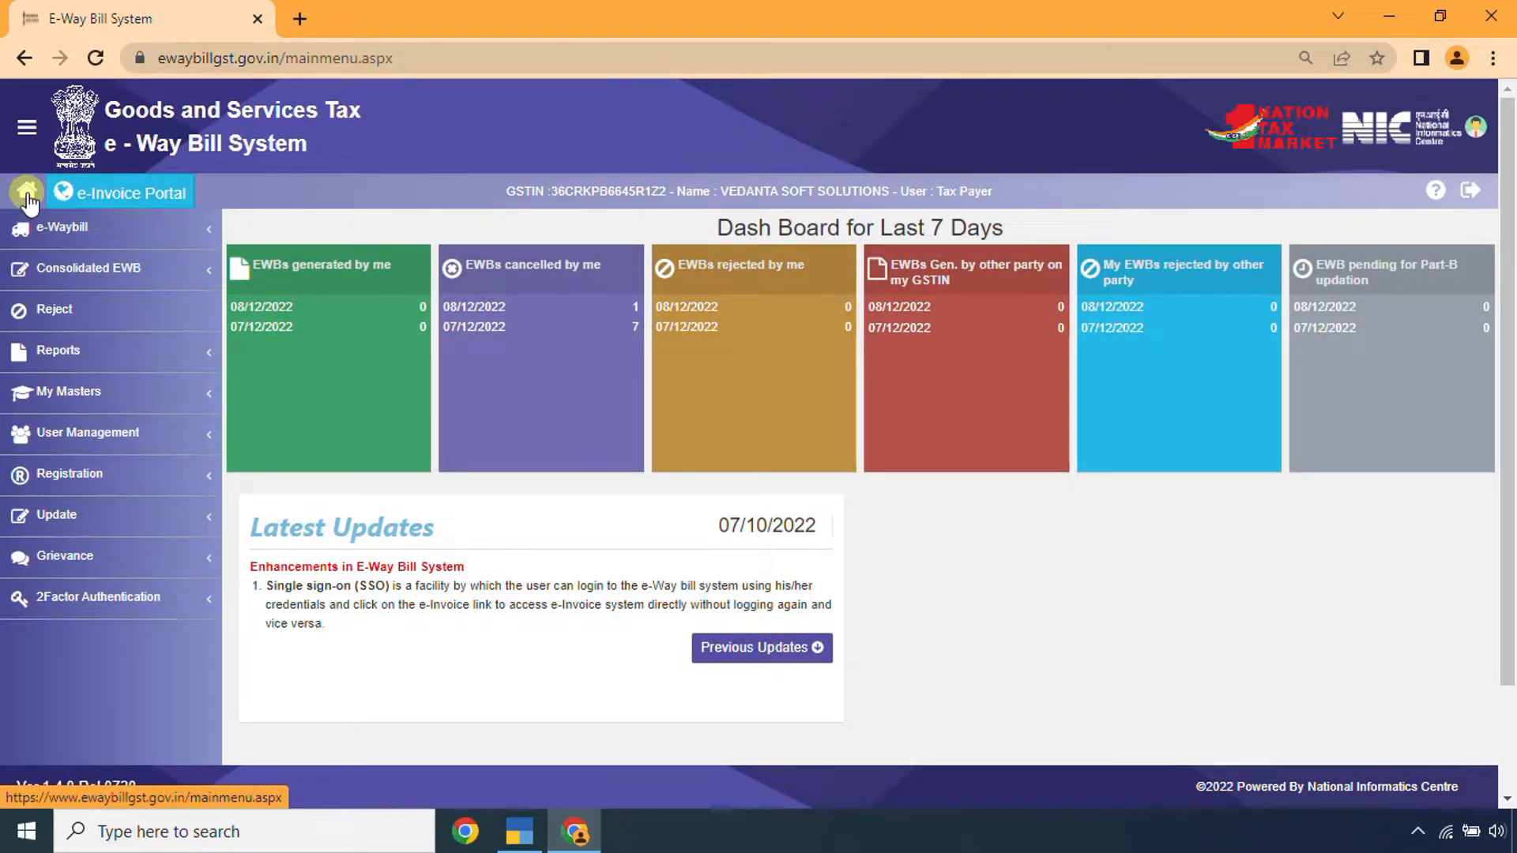
click(91, 349)
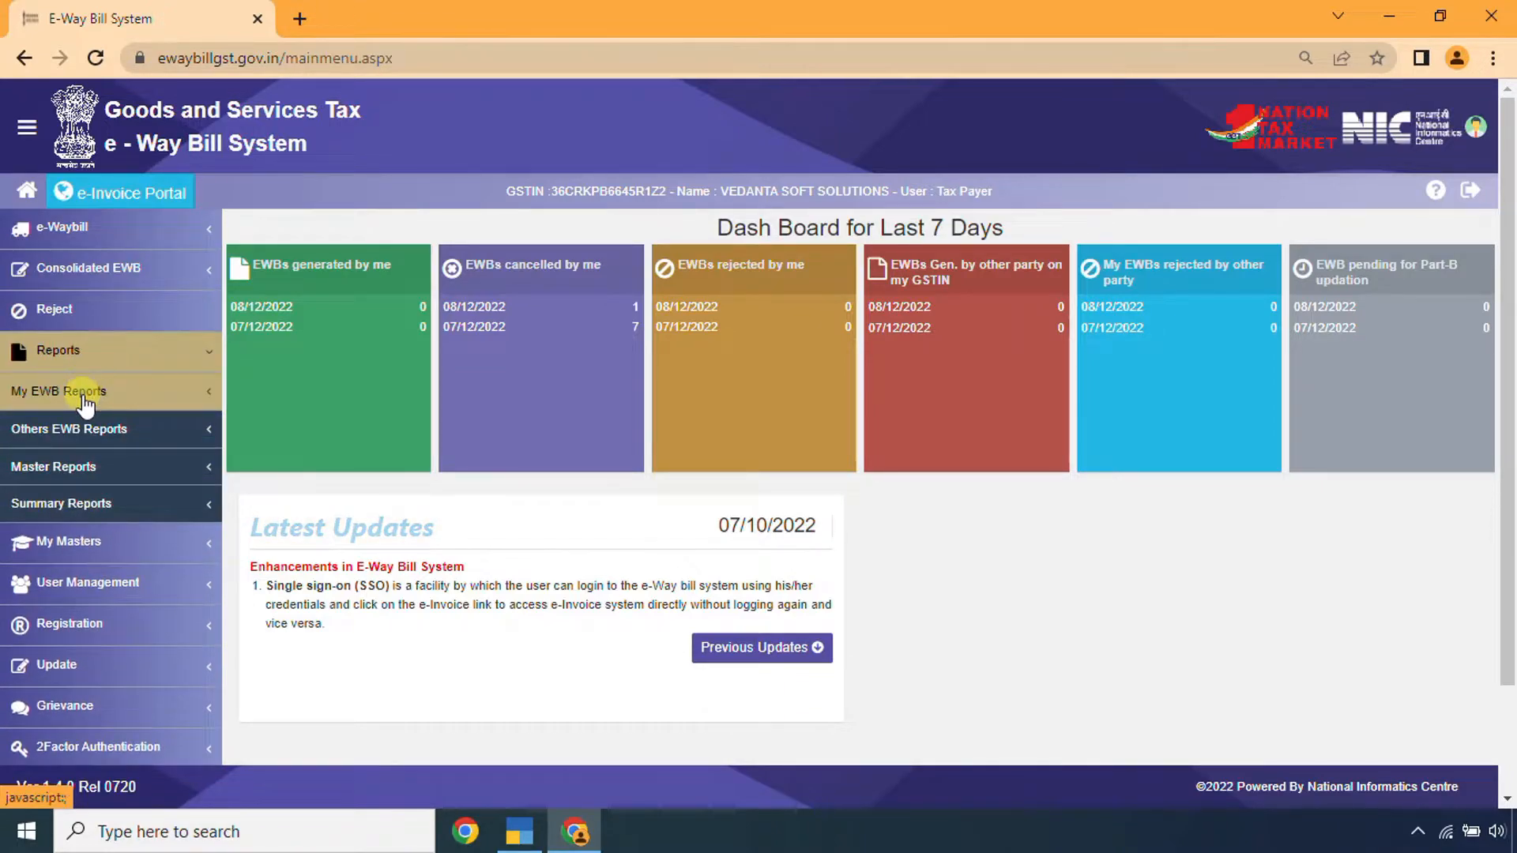
click(88, 390)
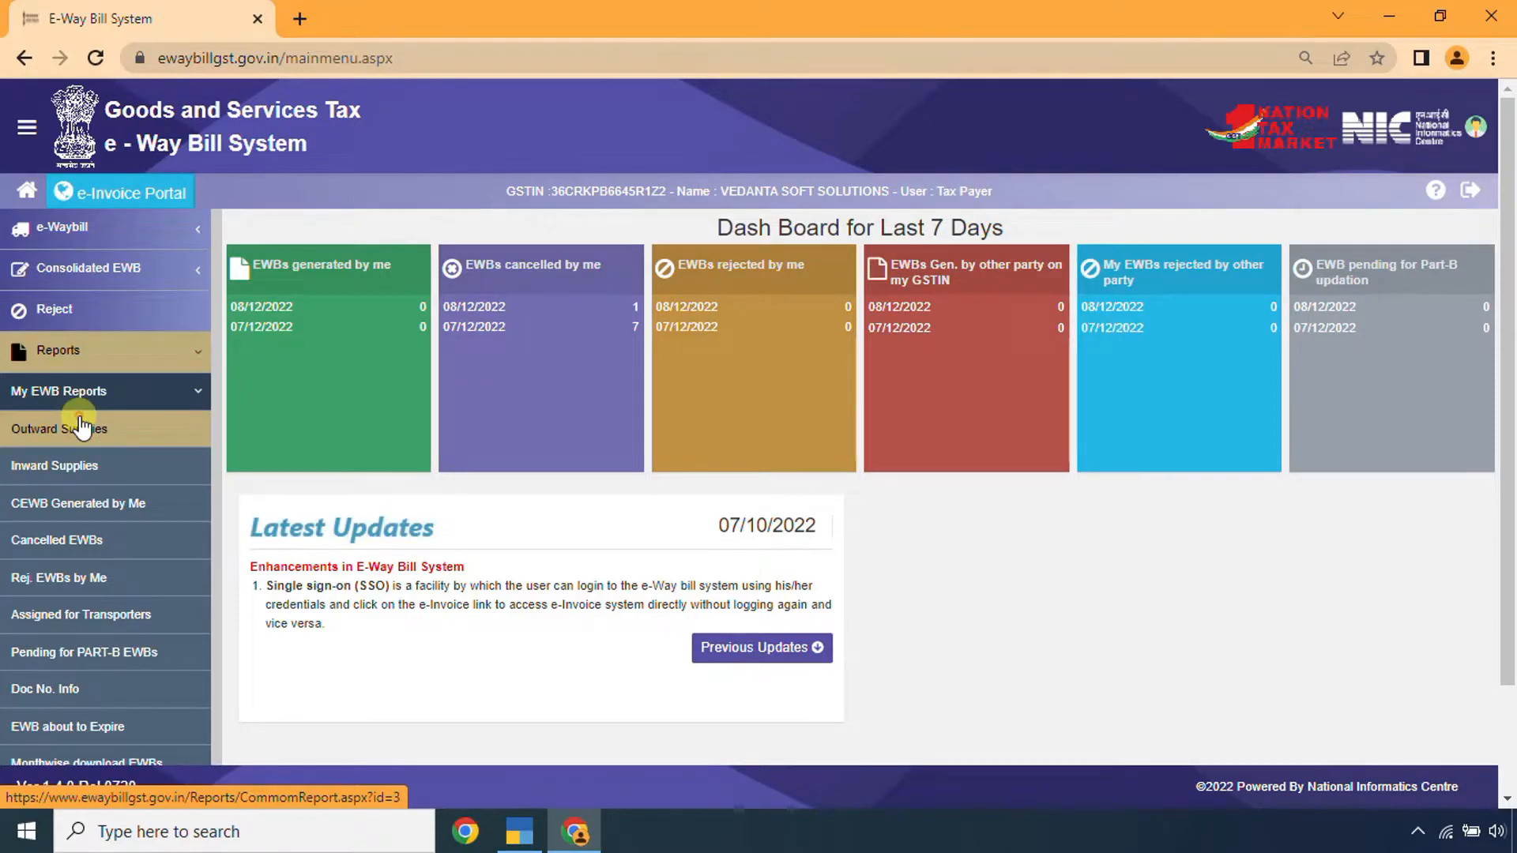
click(82, 426)
click(1069, 277)
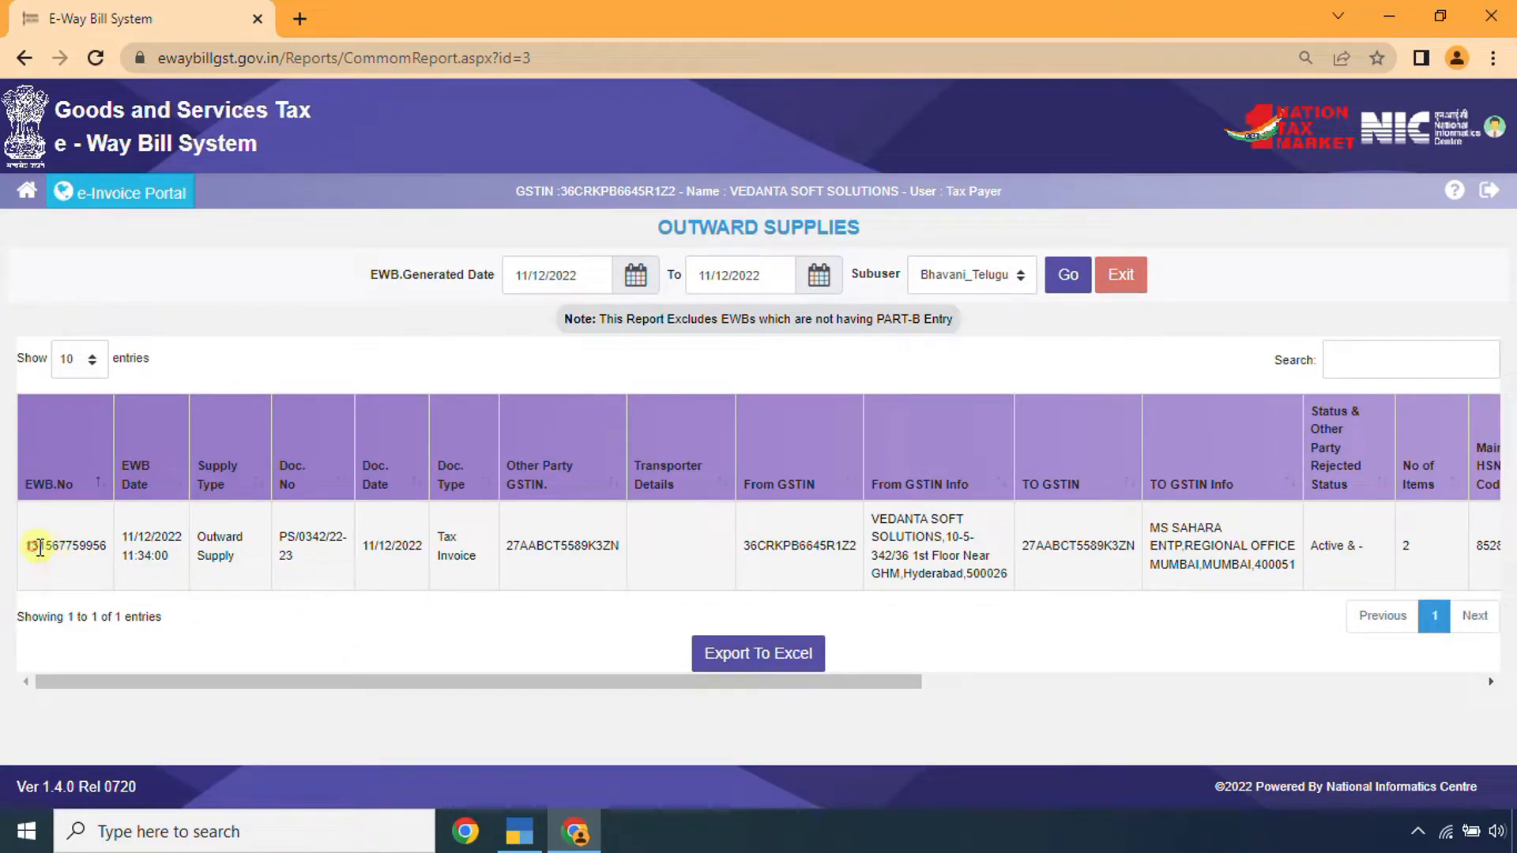
Check the new 109150 e-way bill's number and date in the report, then go home
double_click(39, 546)
drag(245, 685, 223, 629)
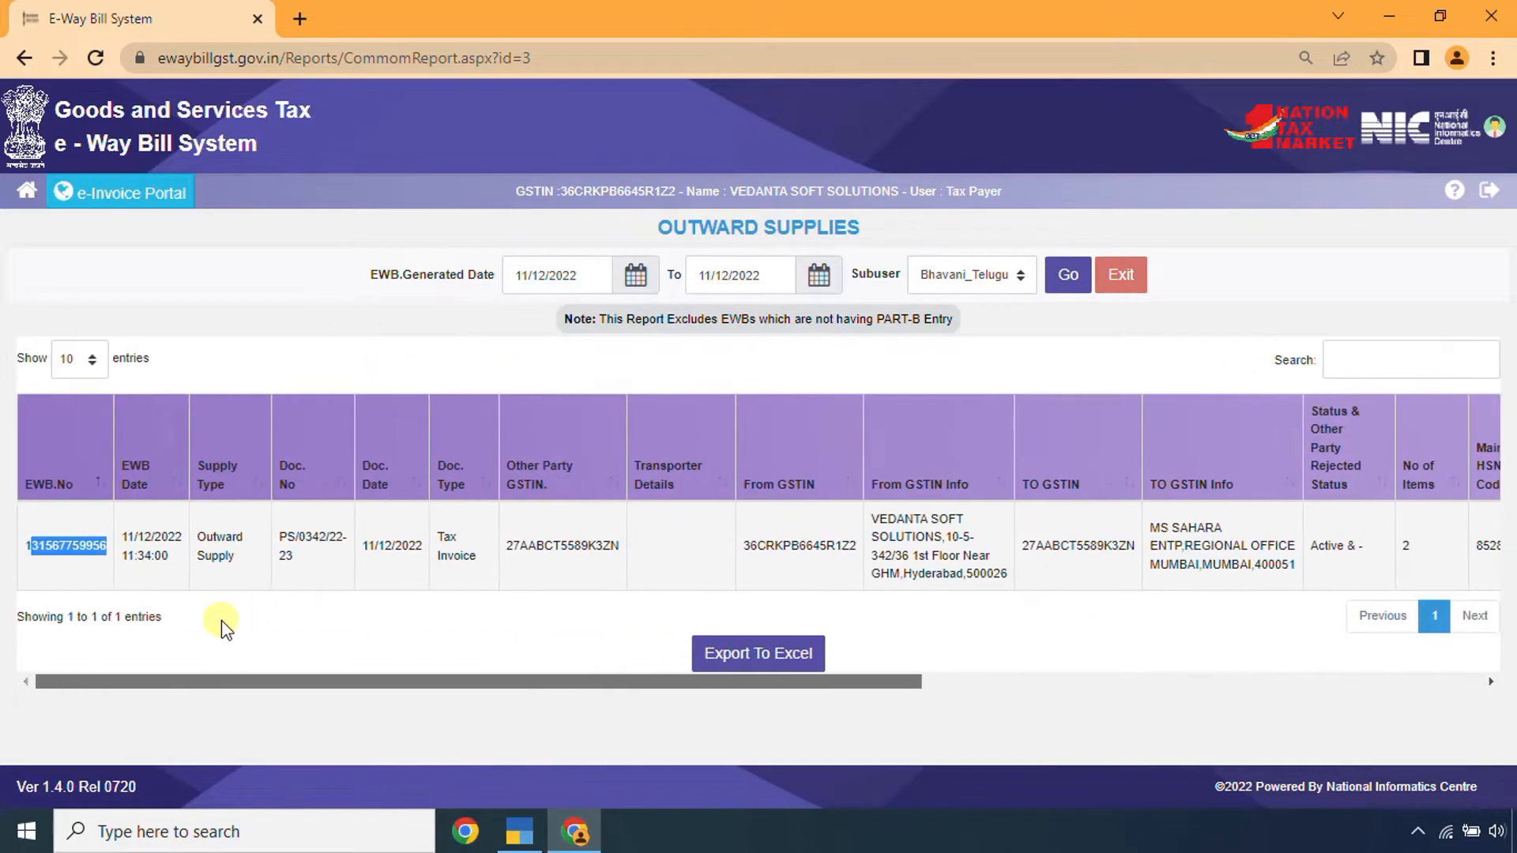
click(36, 547)
drag(23, 547, 114, 559)
key(ctrl+c)
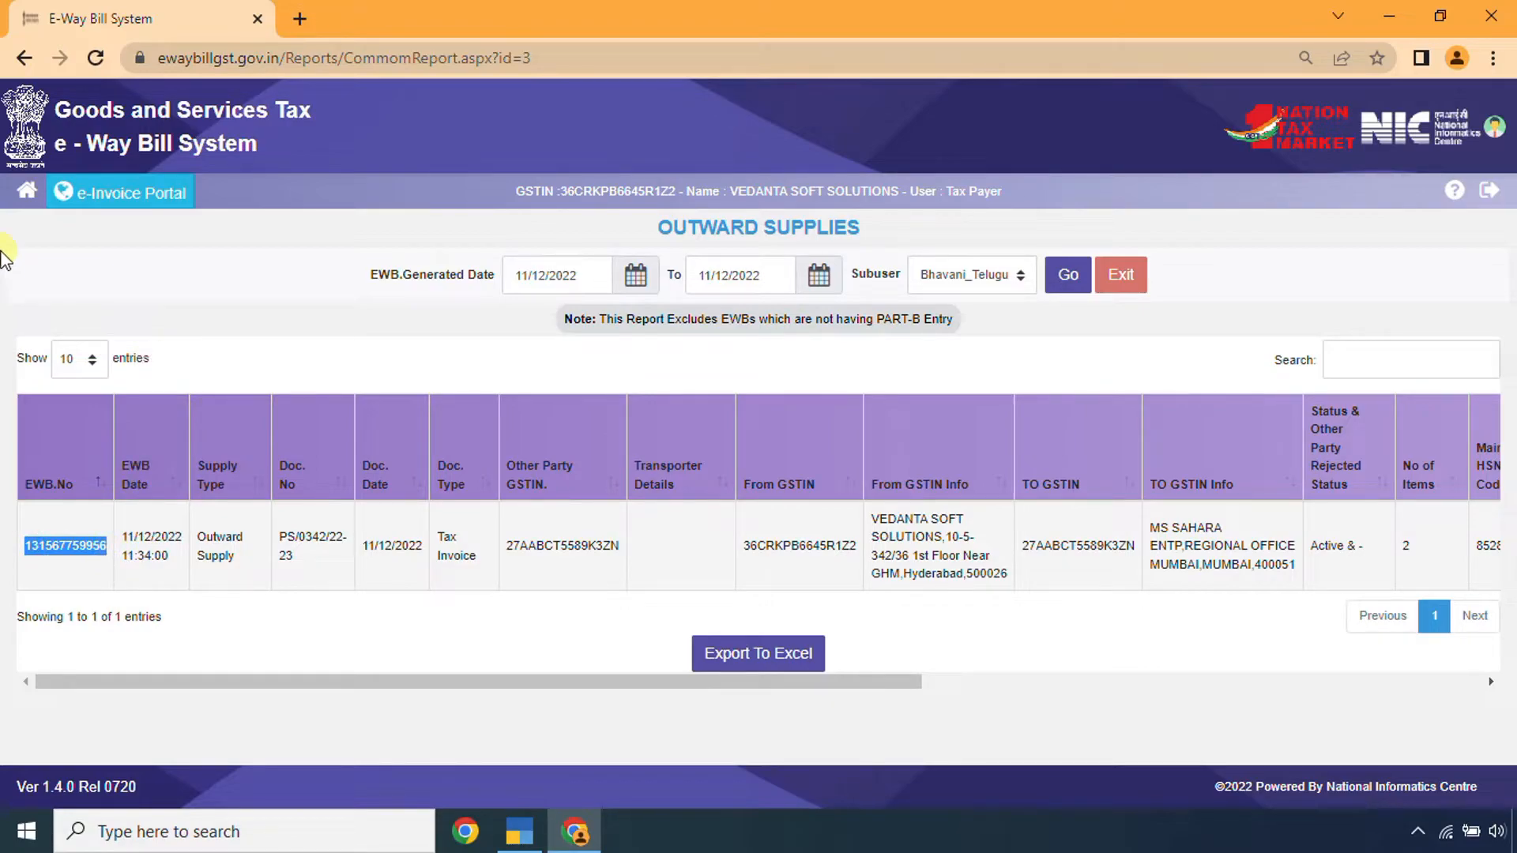
click(25, 193)
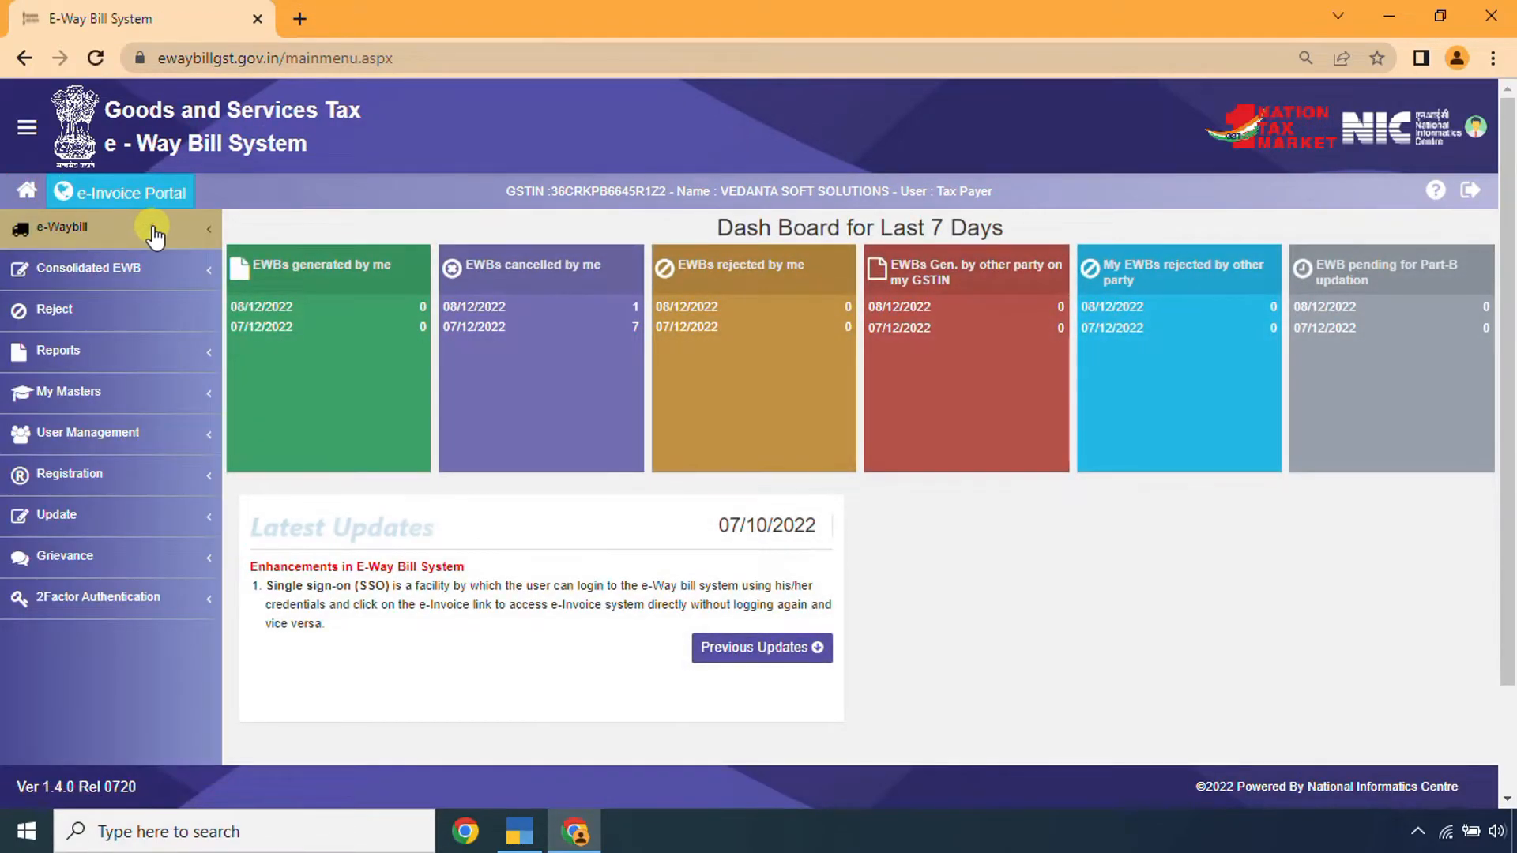
Open Update Part B/Vehicle and load the new e-way bill by pasting its number
click(111, 228)
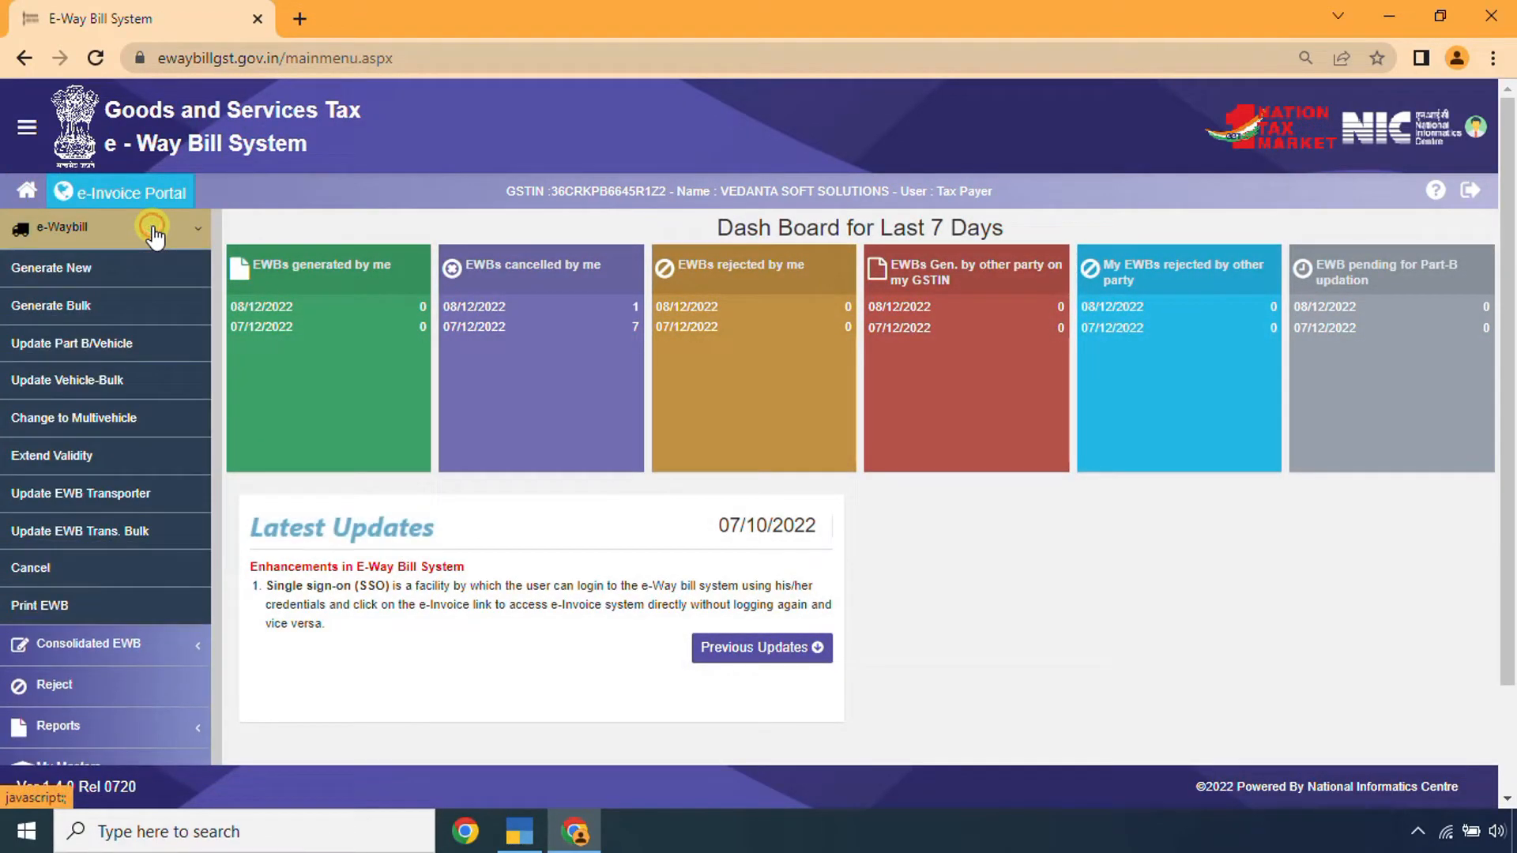
click(100, 343)
click(920, 264)
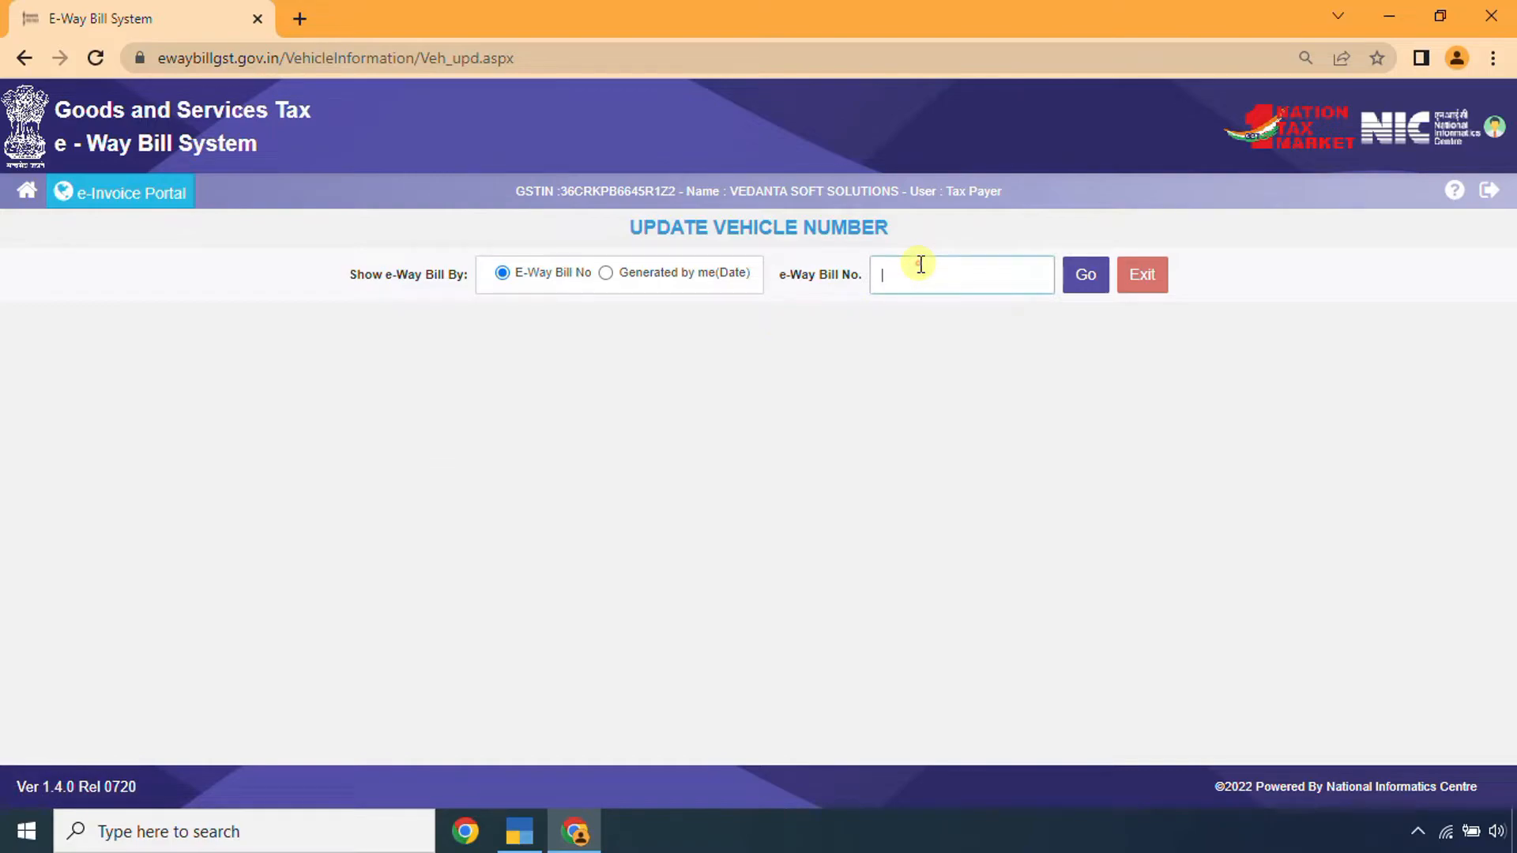
key(ctrl+v)
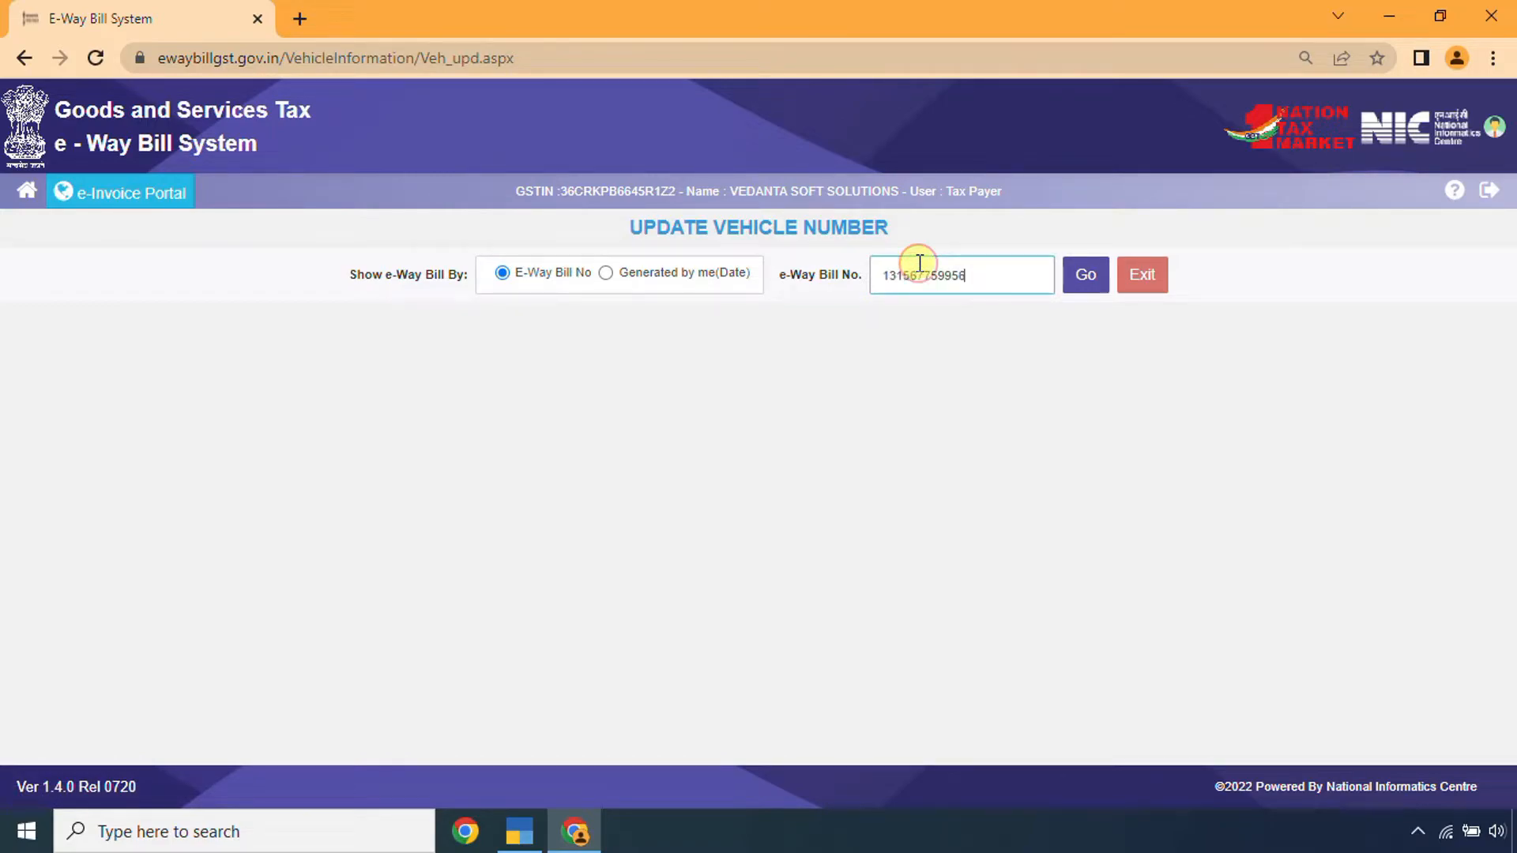
click(1089, 278)
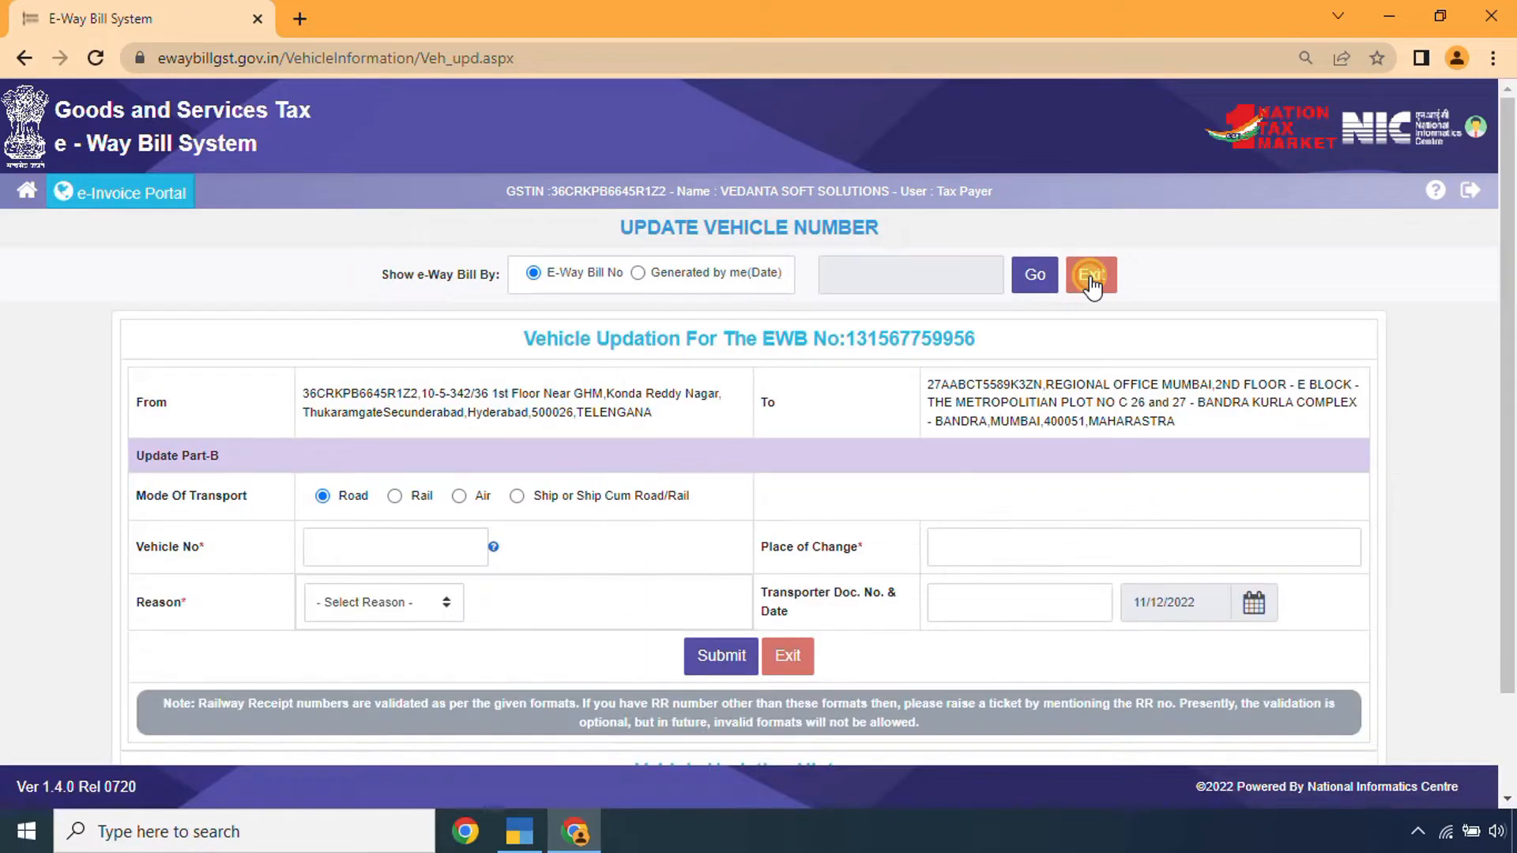
scroll(1086, 282, down, 2)
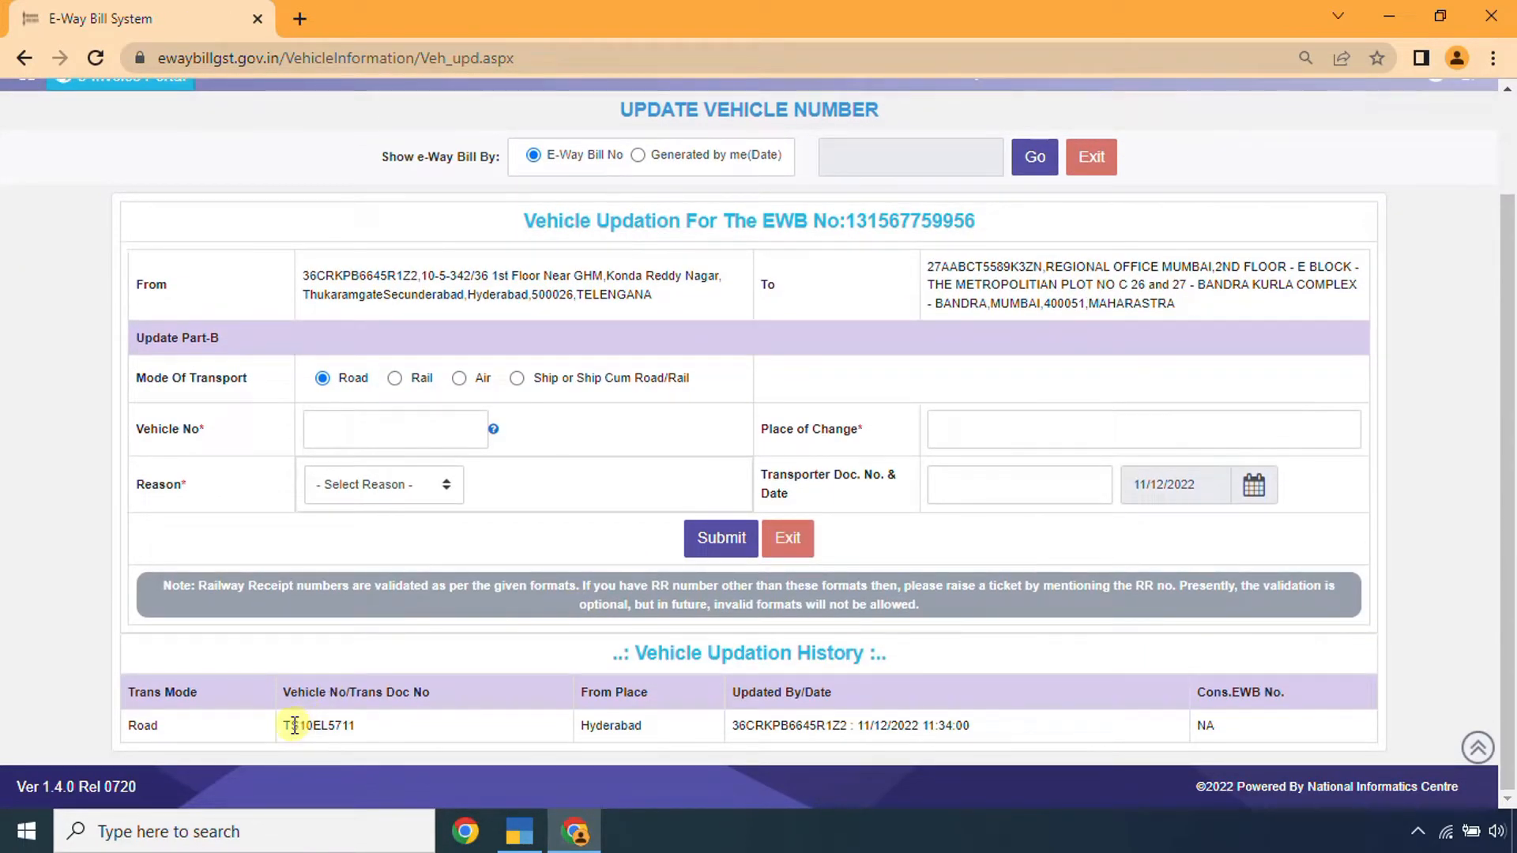
drag(297, 728, 399, 727)
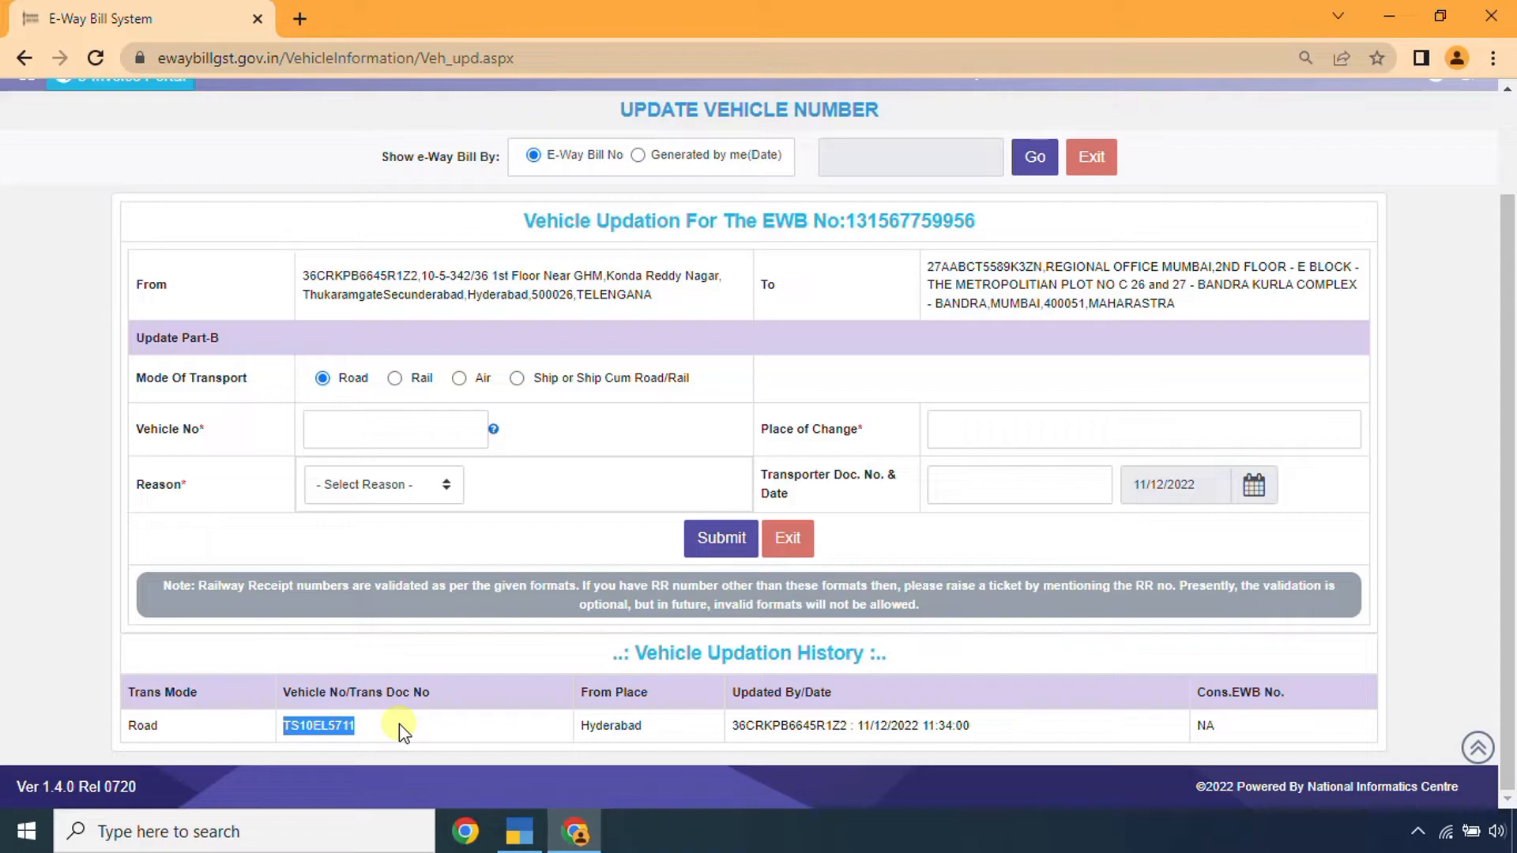
click(352, 419)
text(TS)
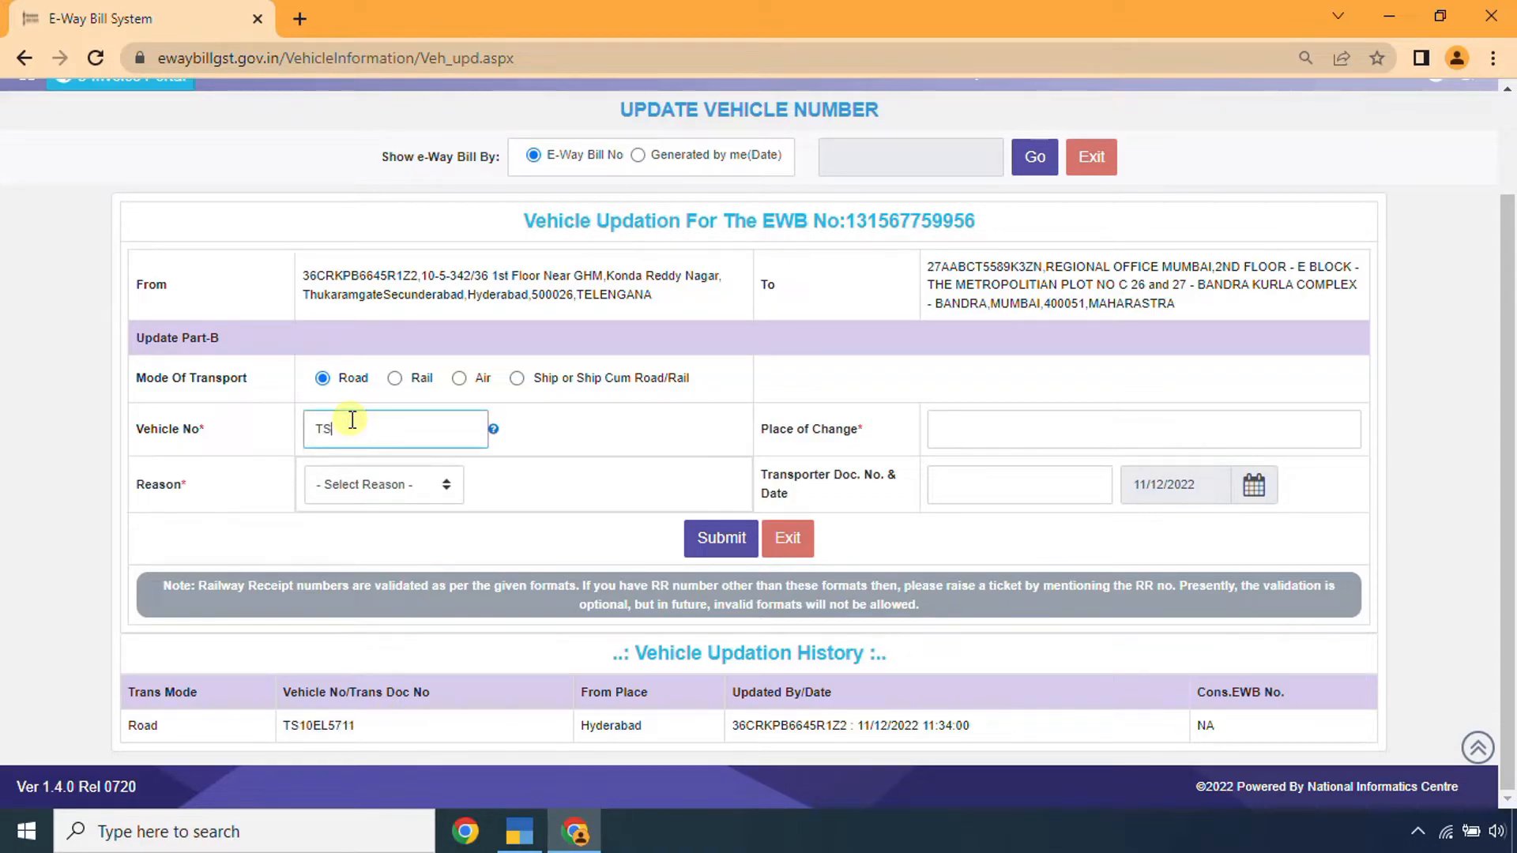
text(10PP7789)
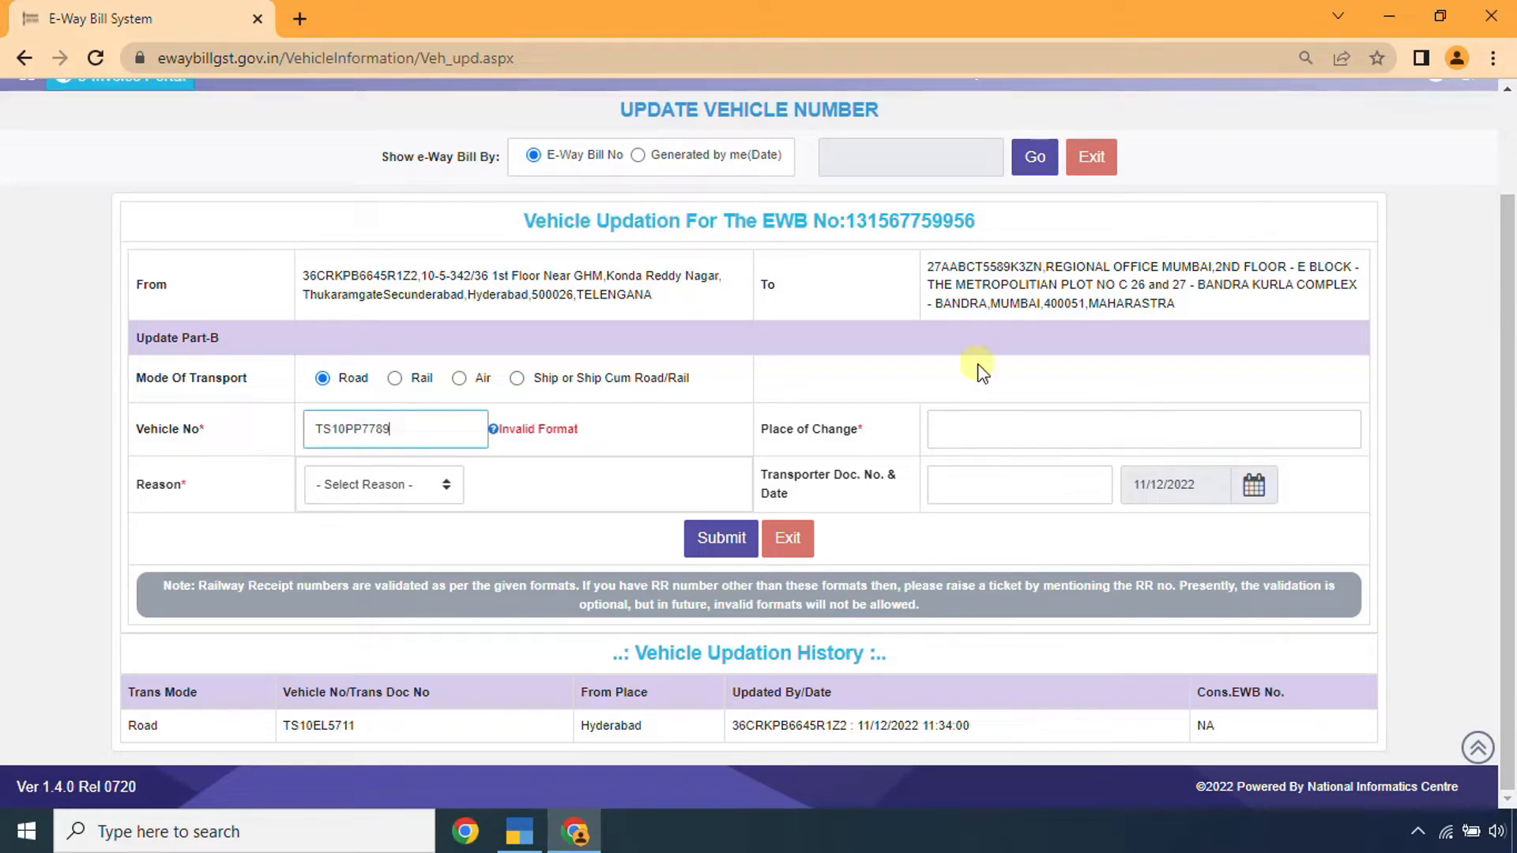
click(994, 435)
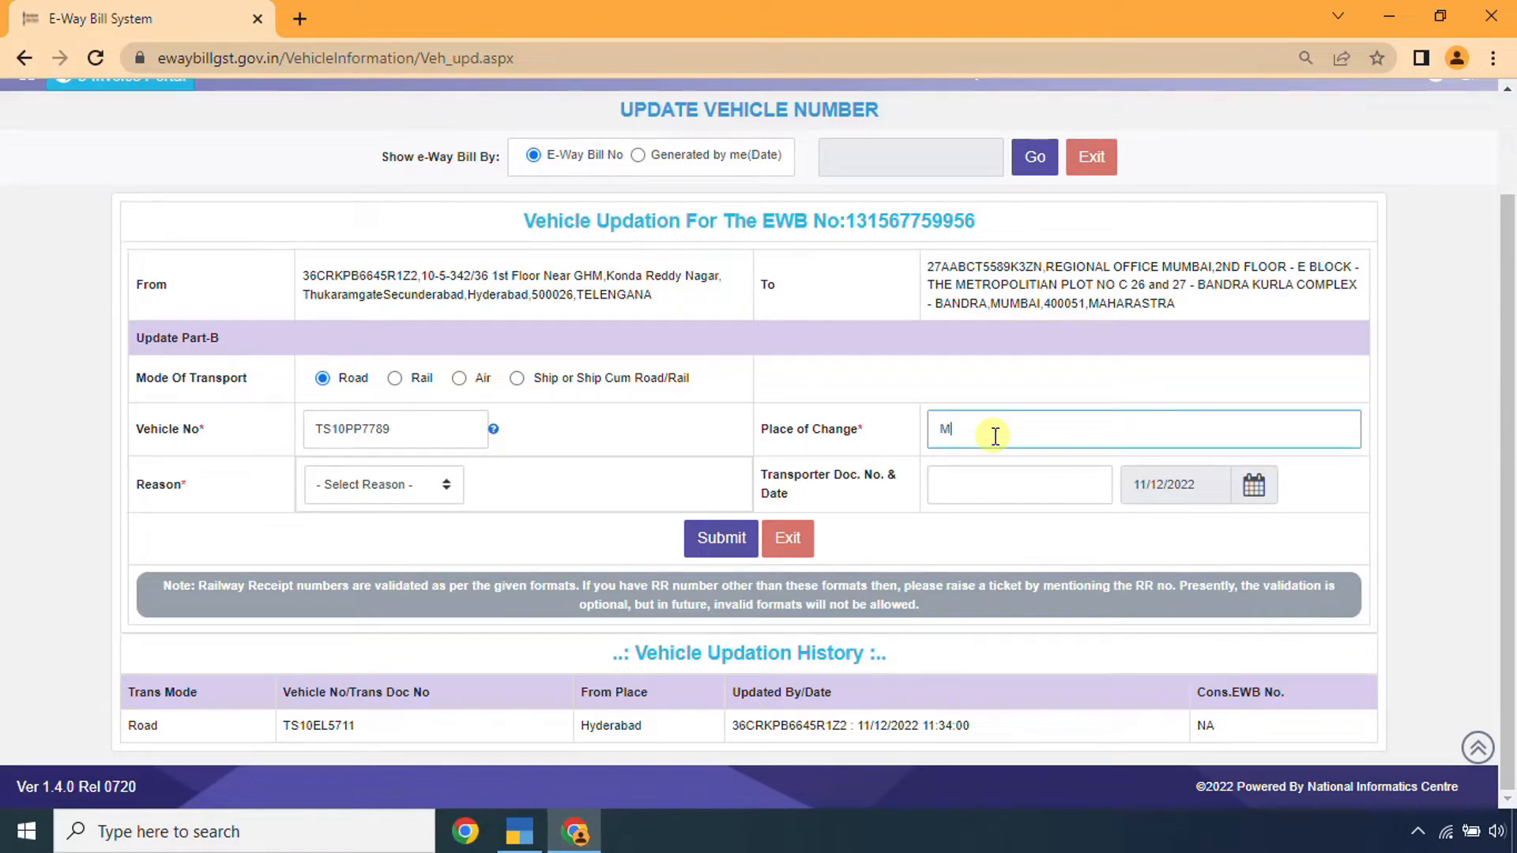
click(367, 486)
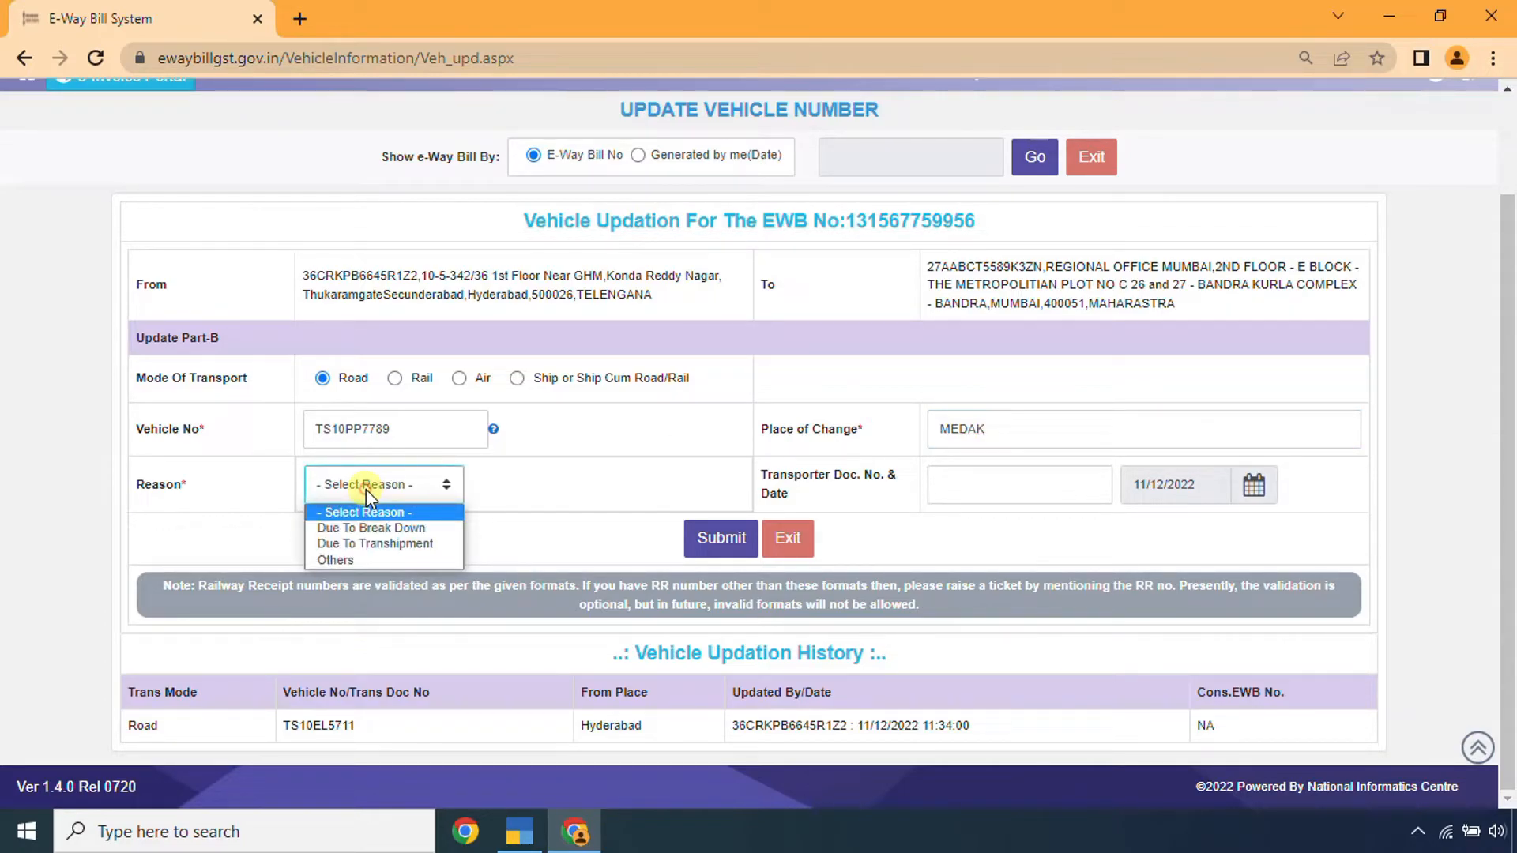
click(403, 528)
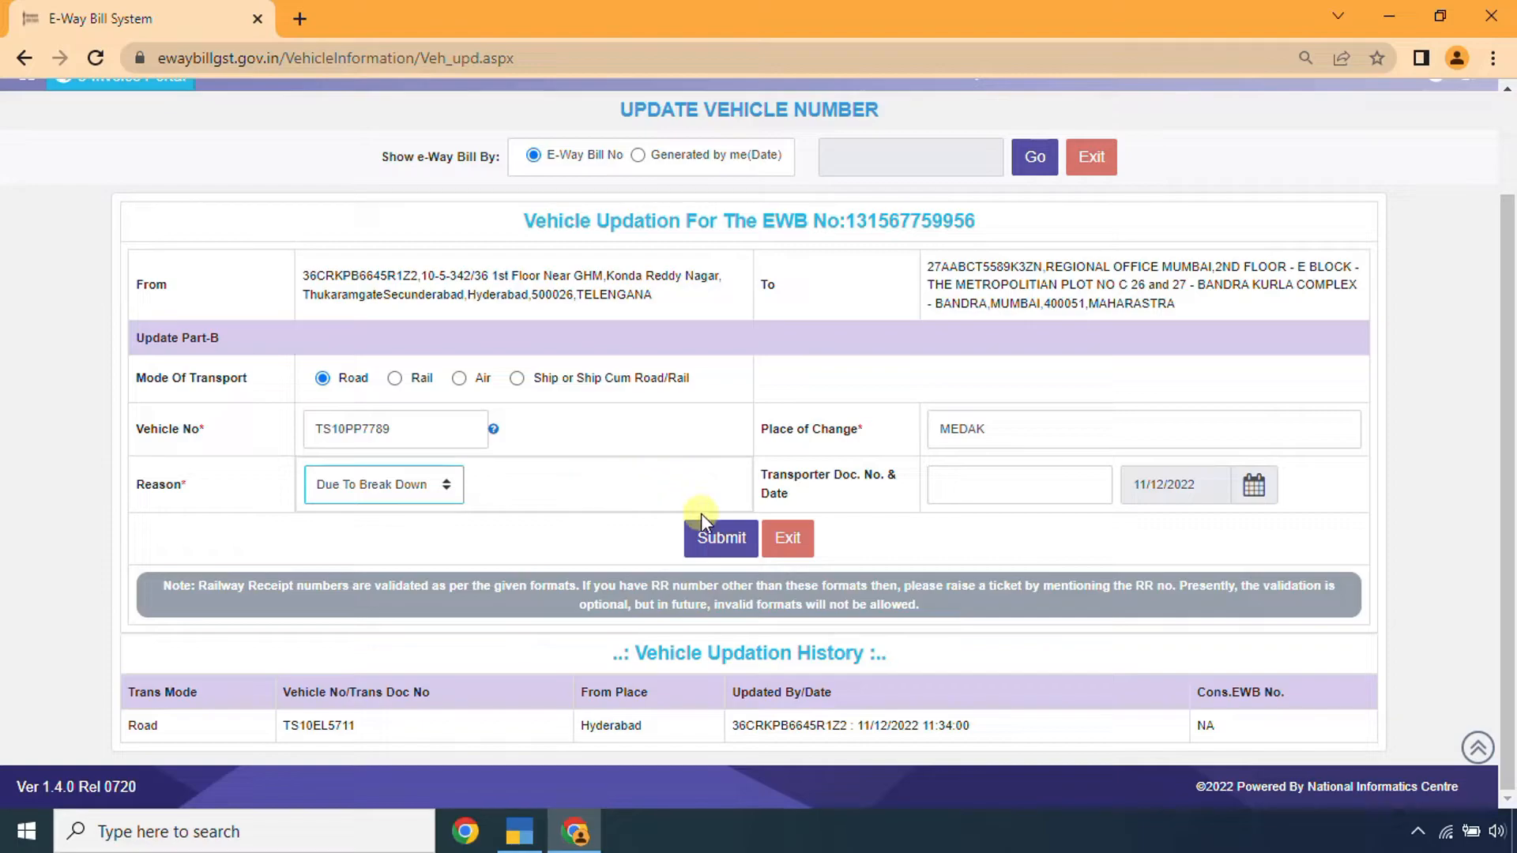
click(720, 541)
scroll(766, 443, down, 3)
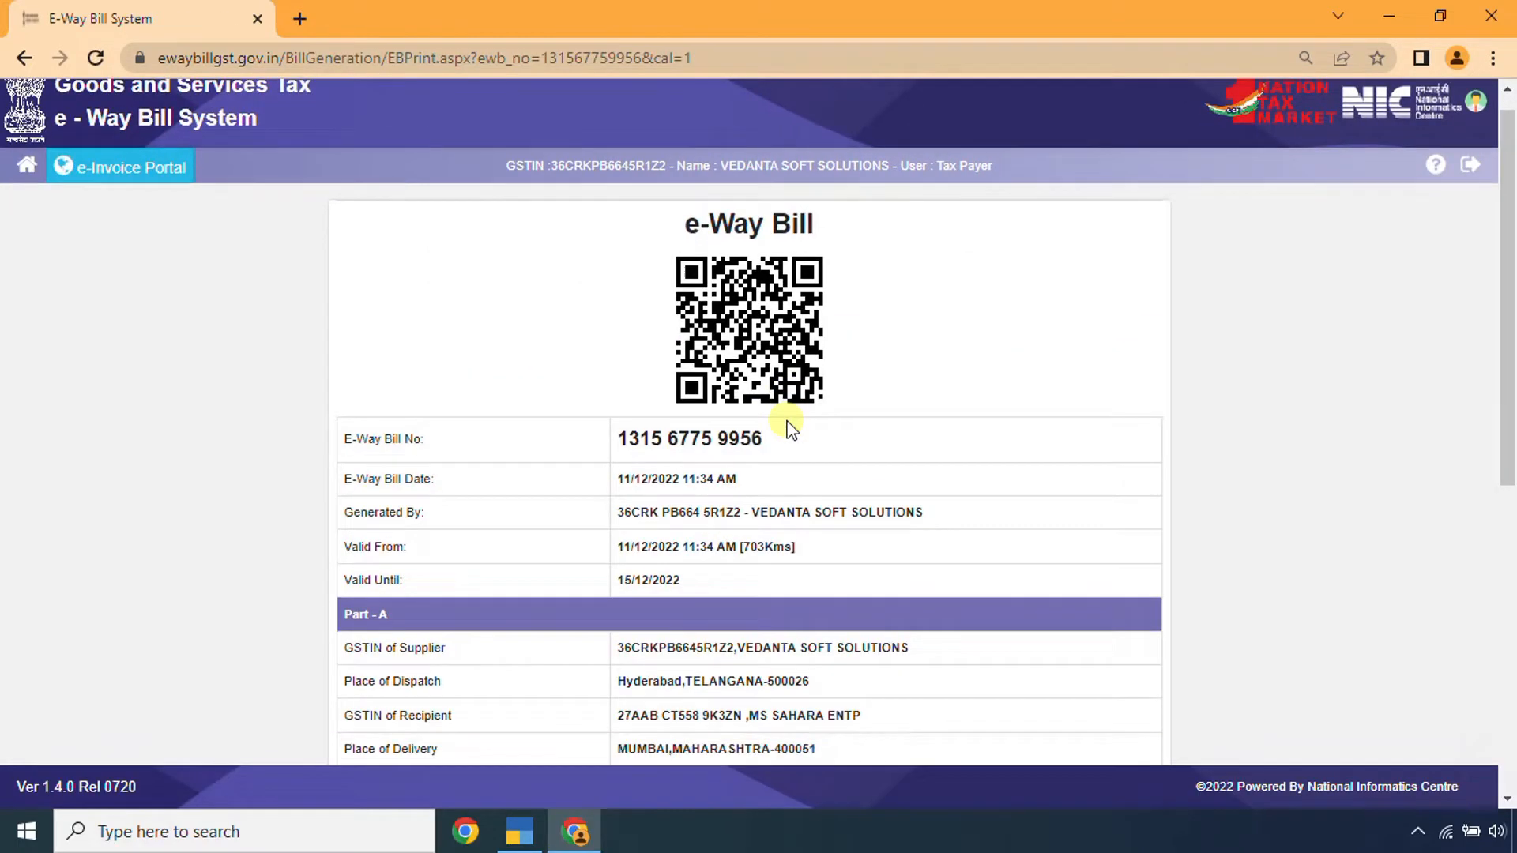
drag(650, 242, 793, 244)
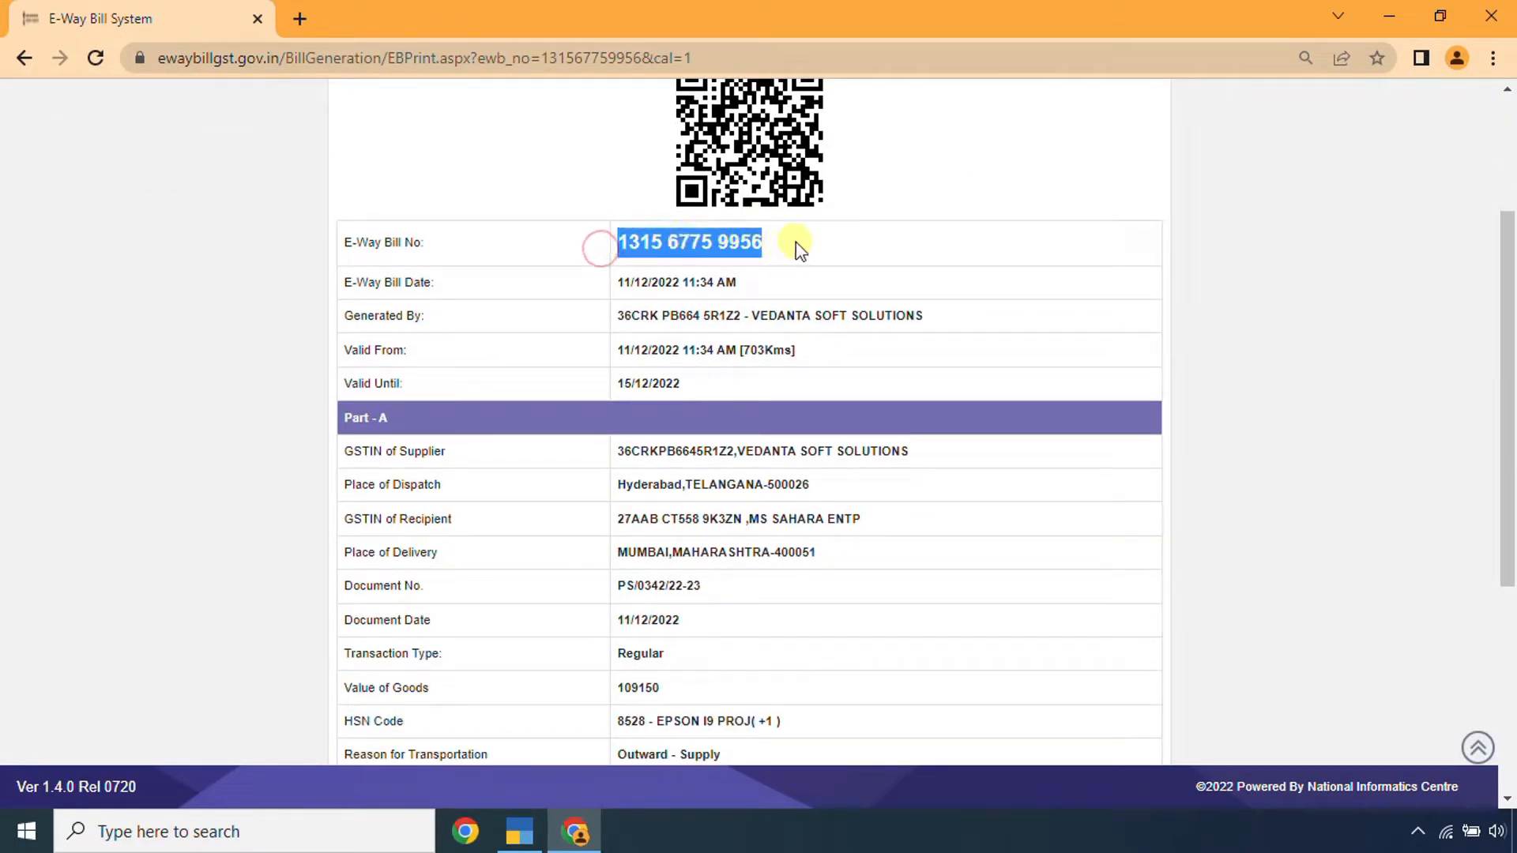
scroll(795, 244, down, 5)
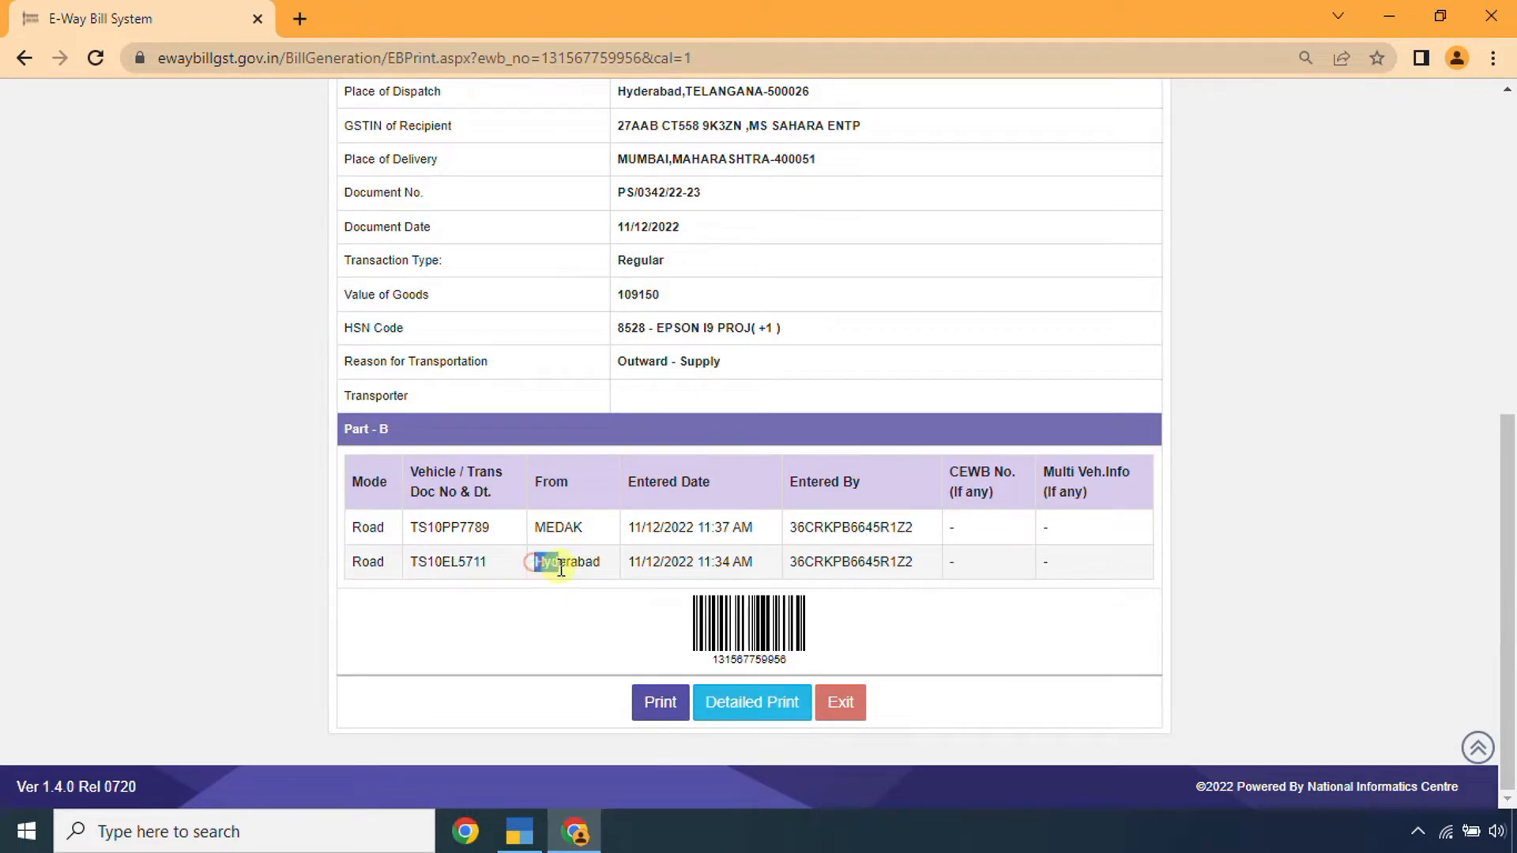
double_click(413, 563)
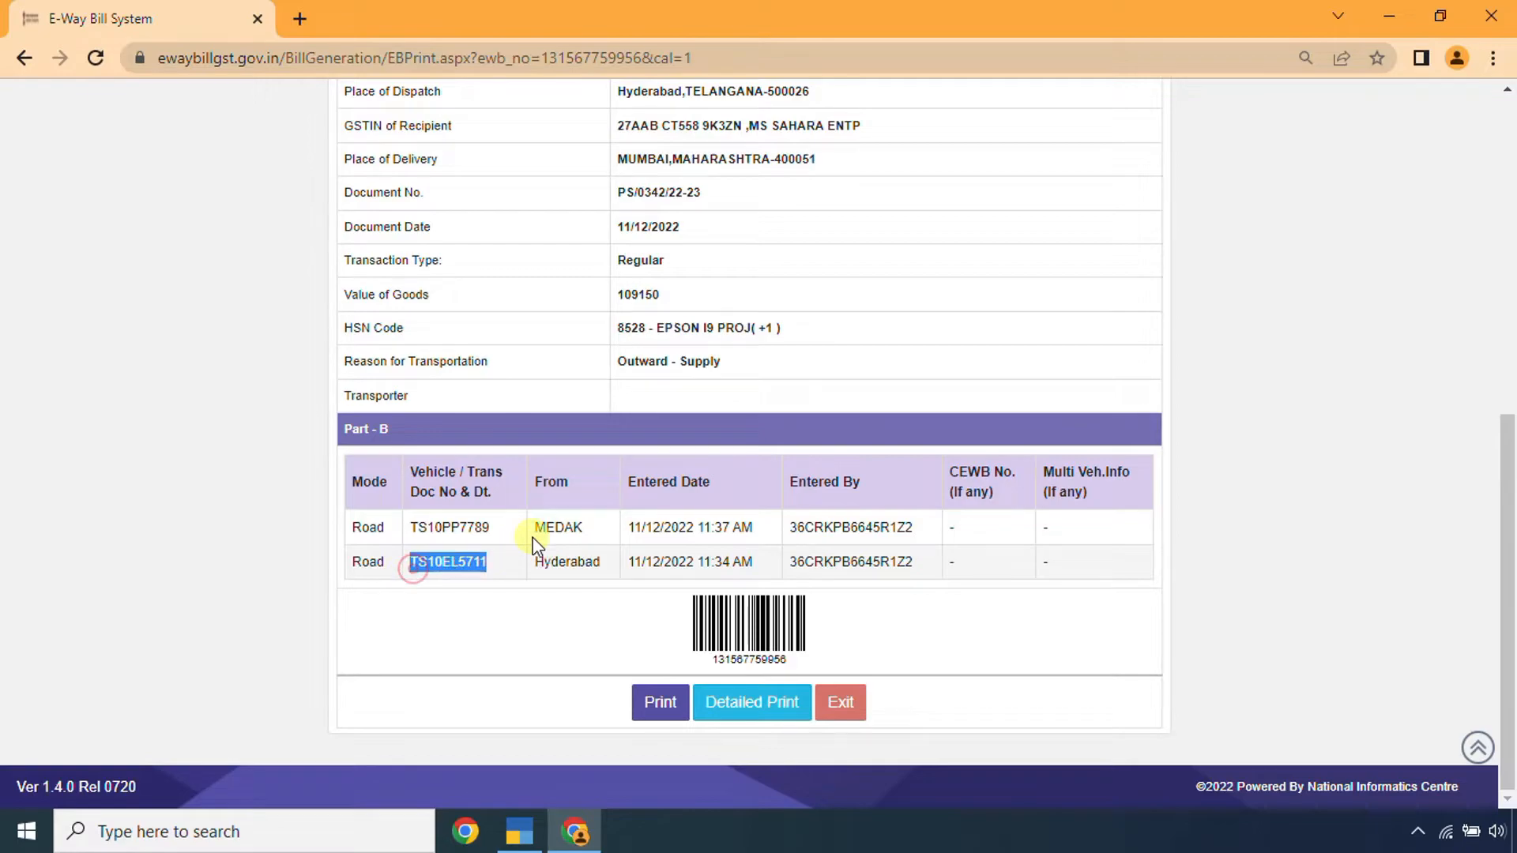
double_click(538, 527)
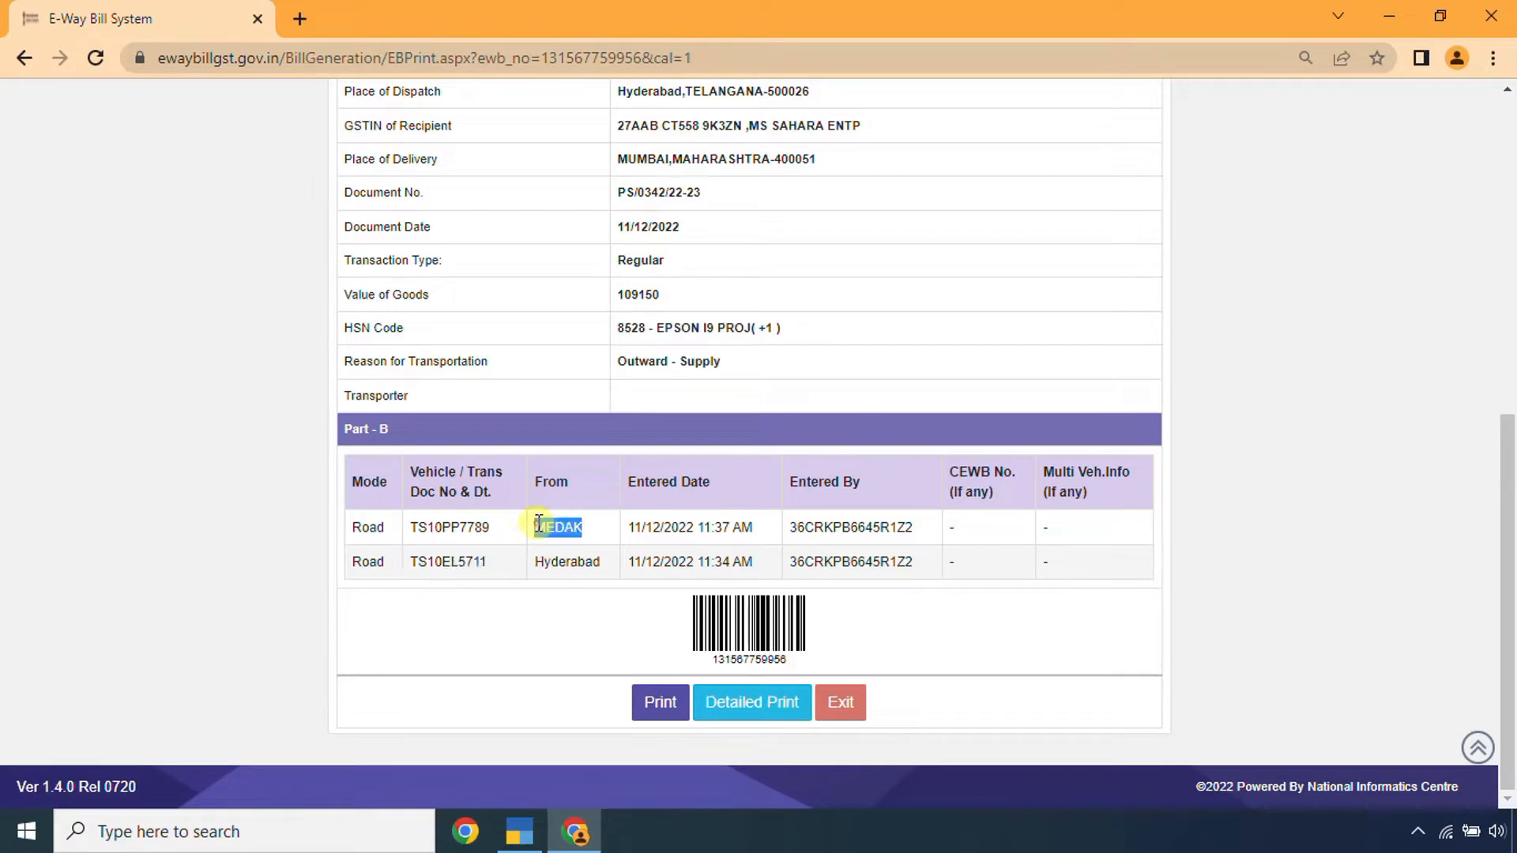
click(411, 531)
scroll(411, 531, up, 10)
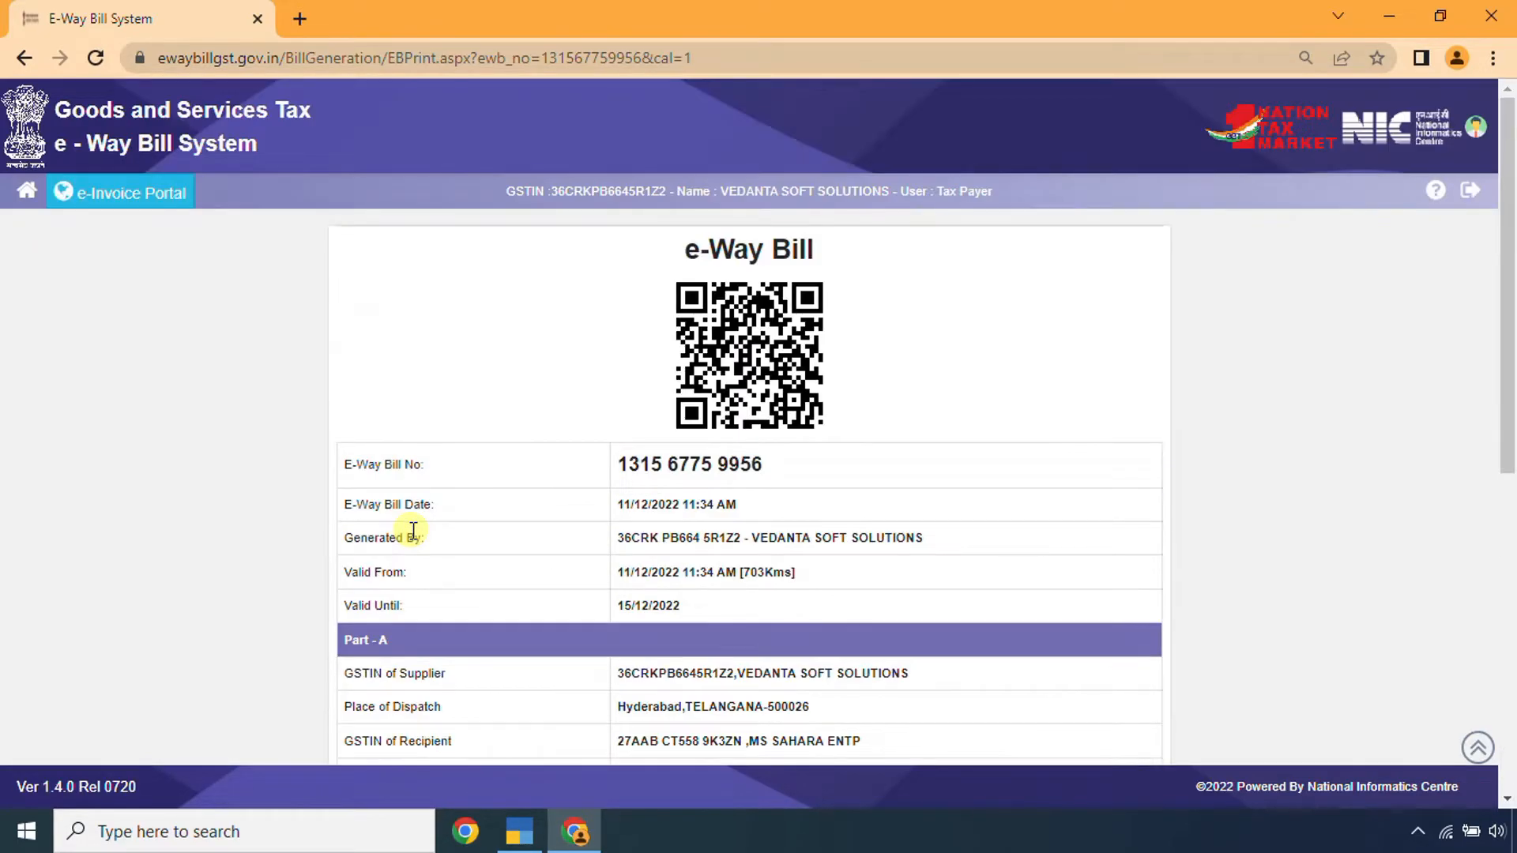
click(32, 191)
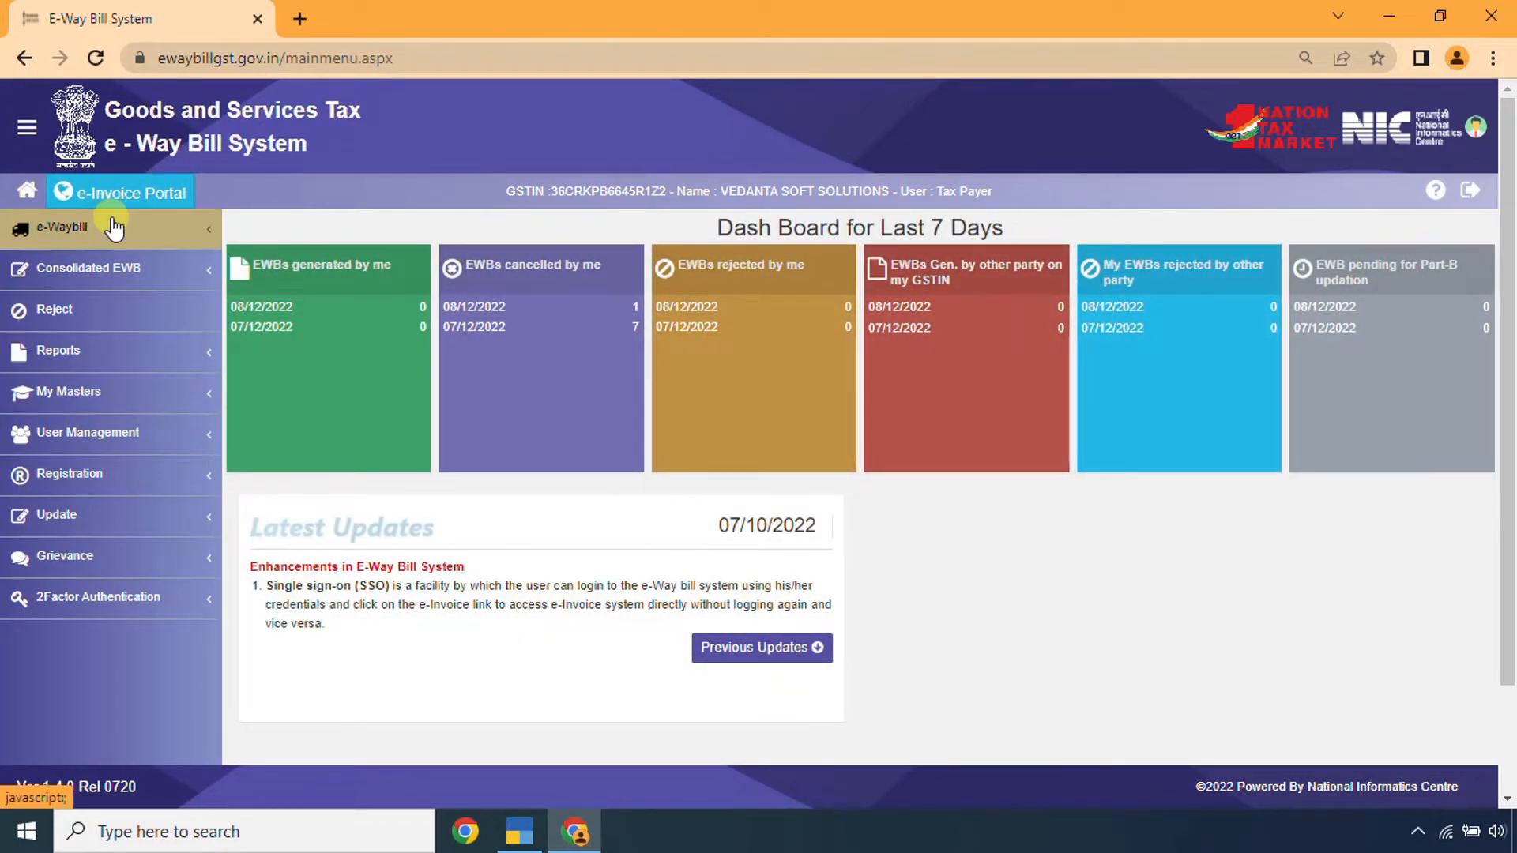
click(63, 228)
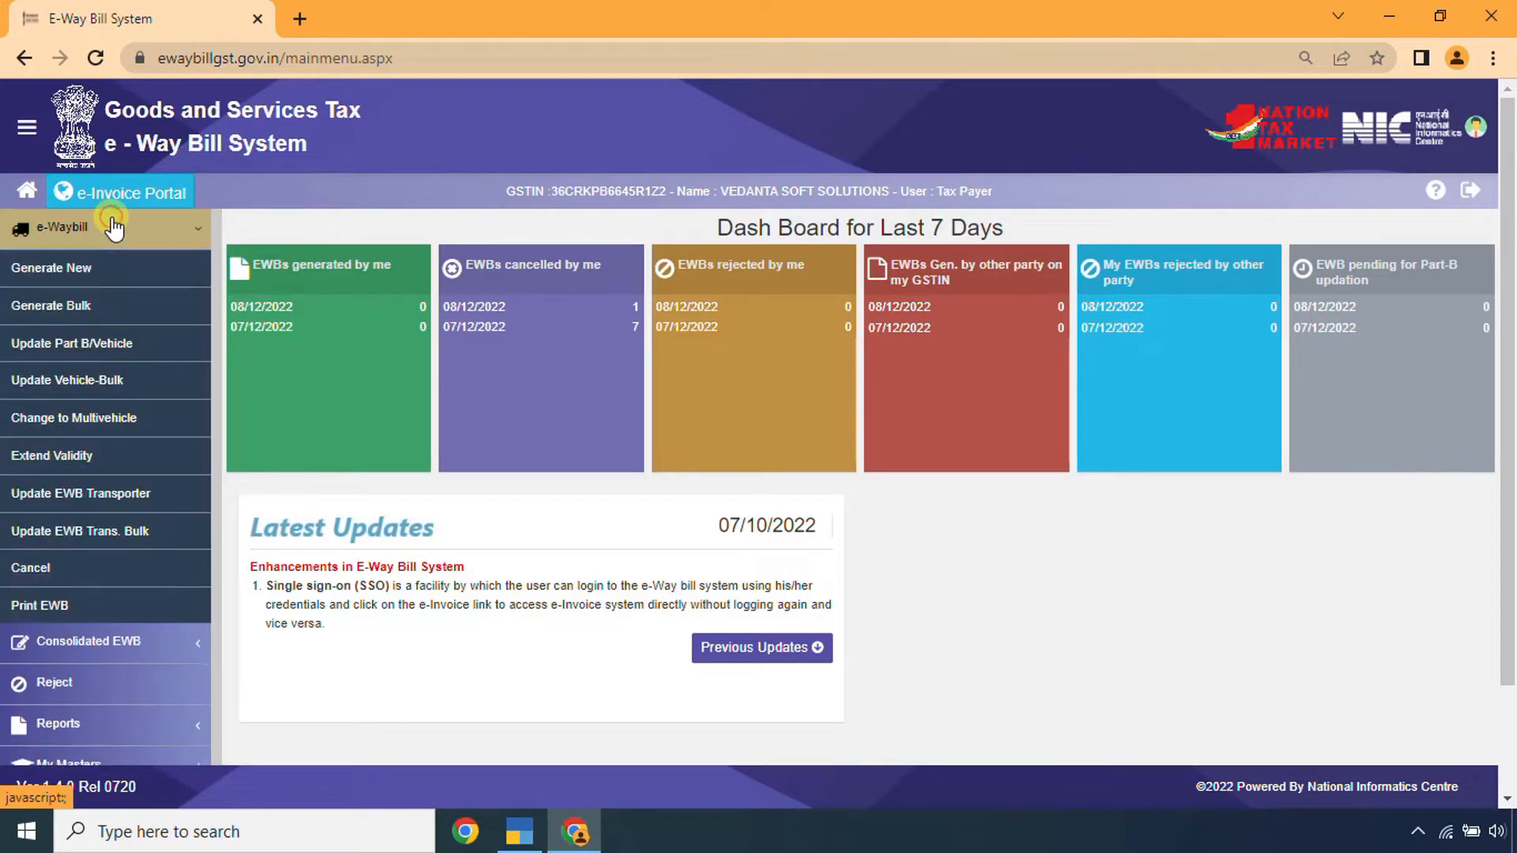
click(67, 600)
click(694, 253)
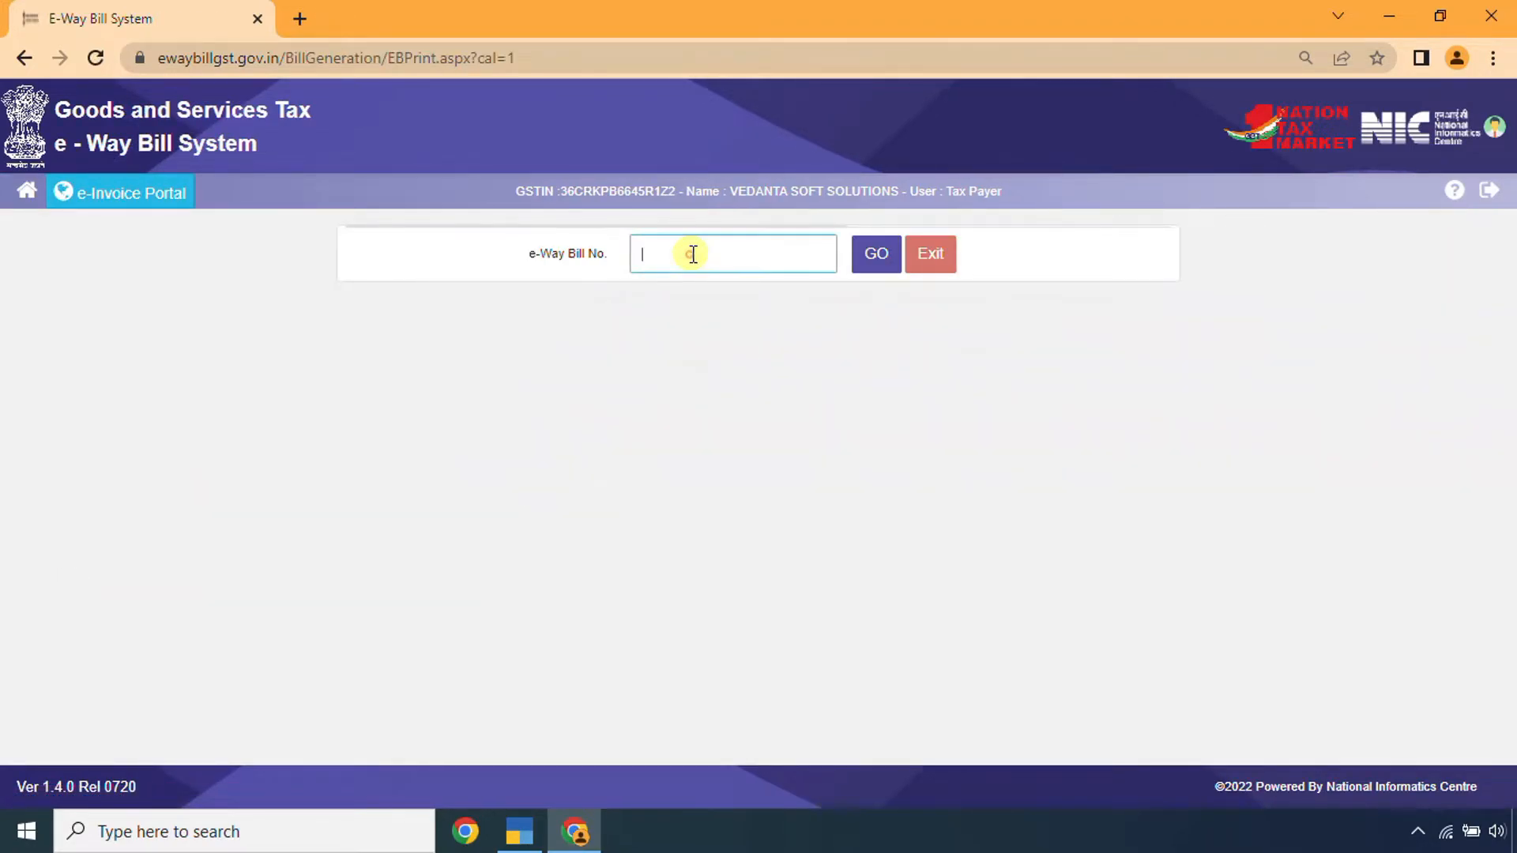
click(876, 253)
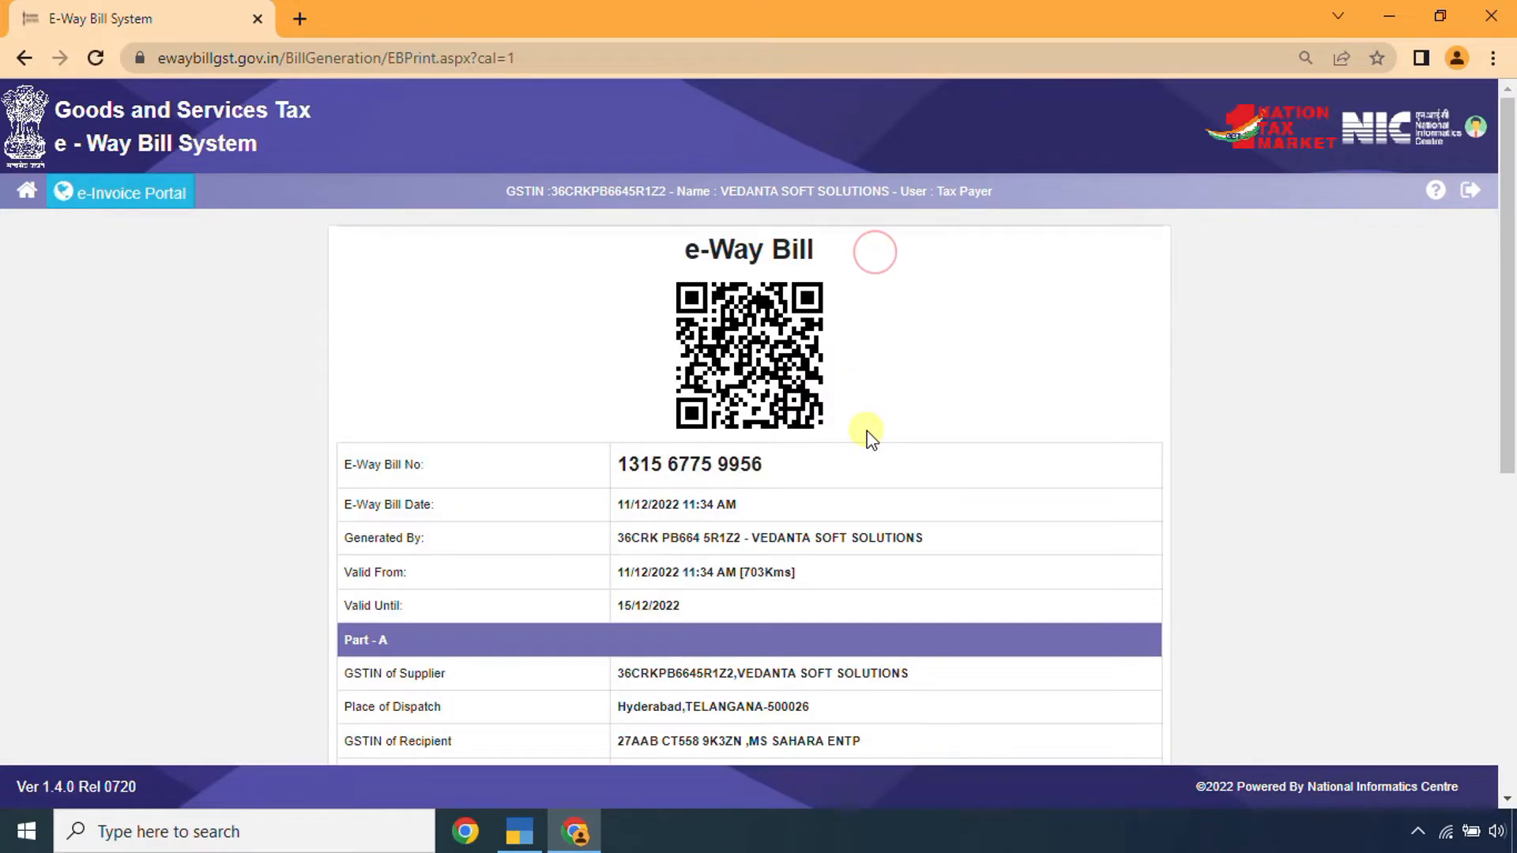
scroll(867, 434, down, 8)
scroll(867, 434, up, 4)
scroll(866, 433, down, 4)
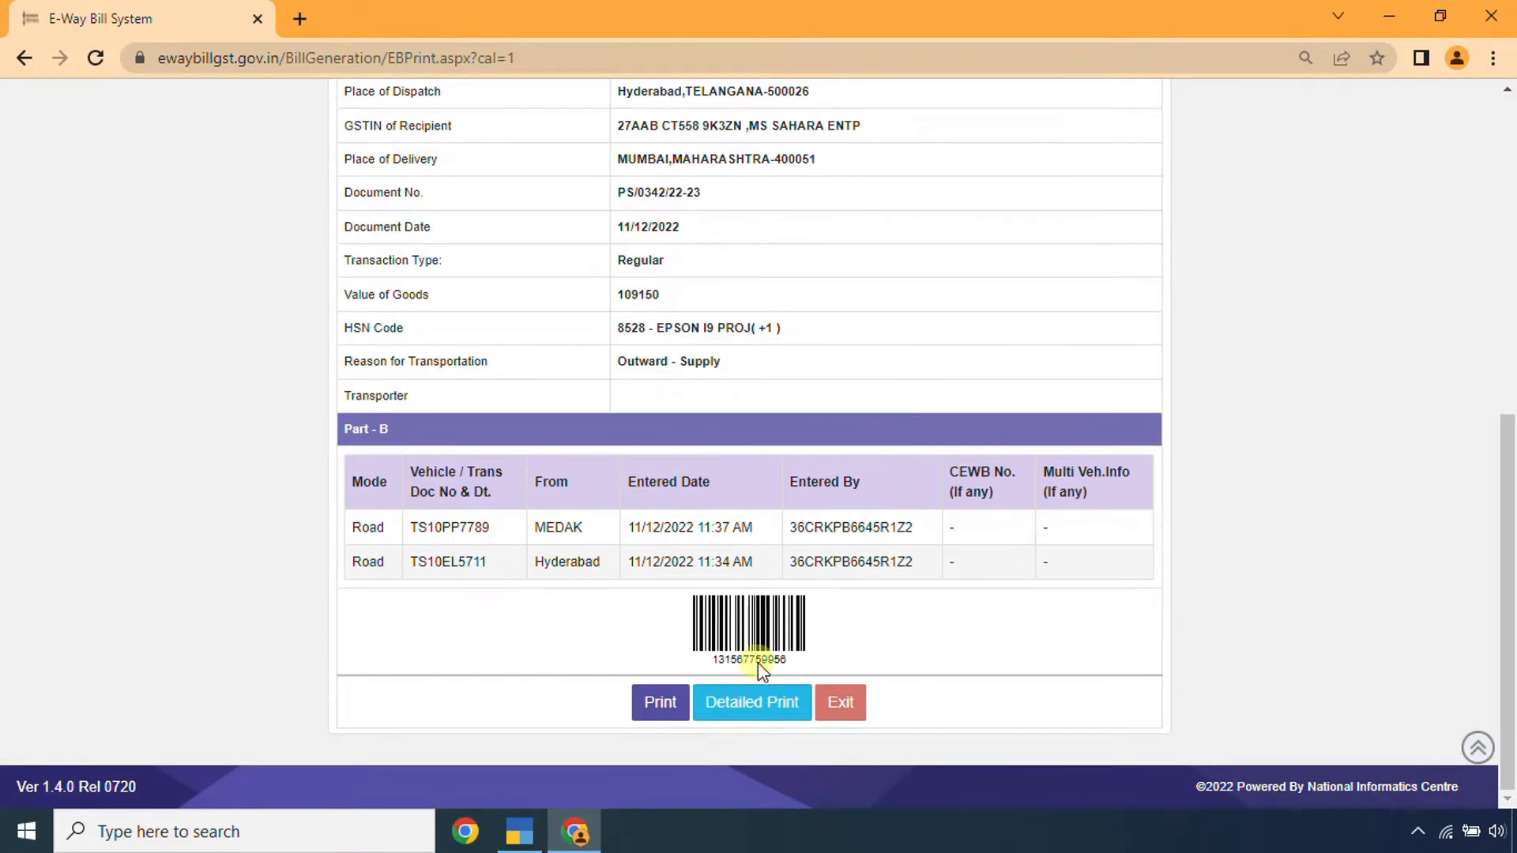
click(672, 711)
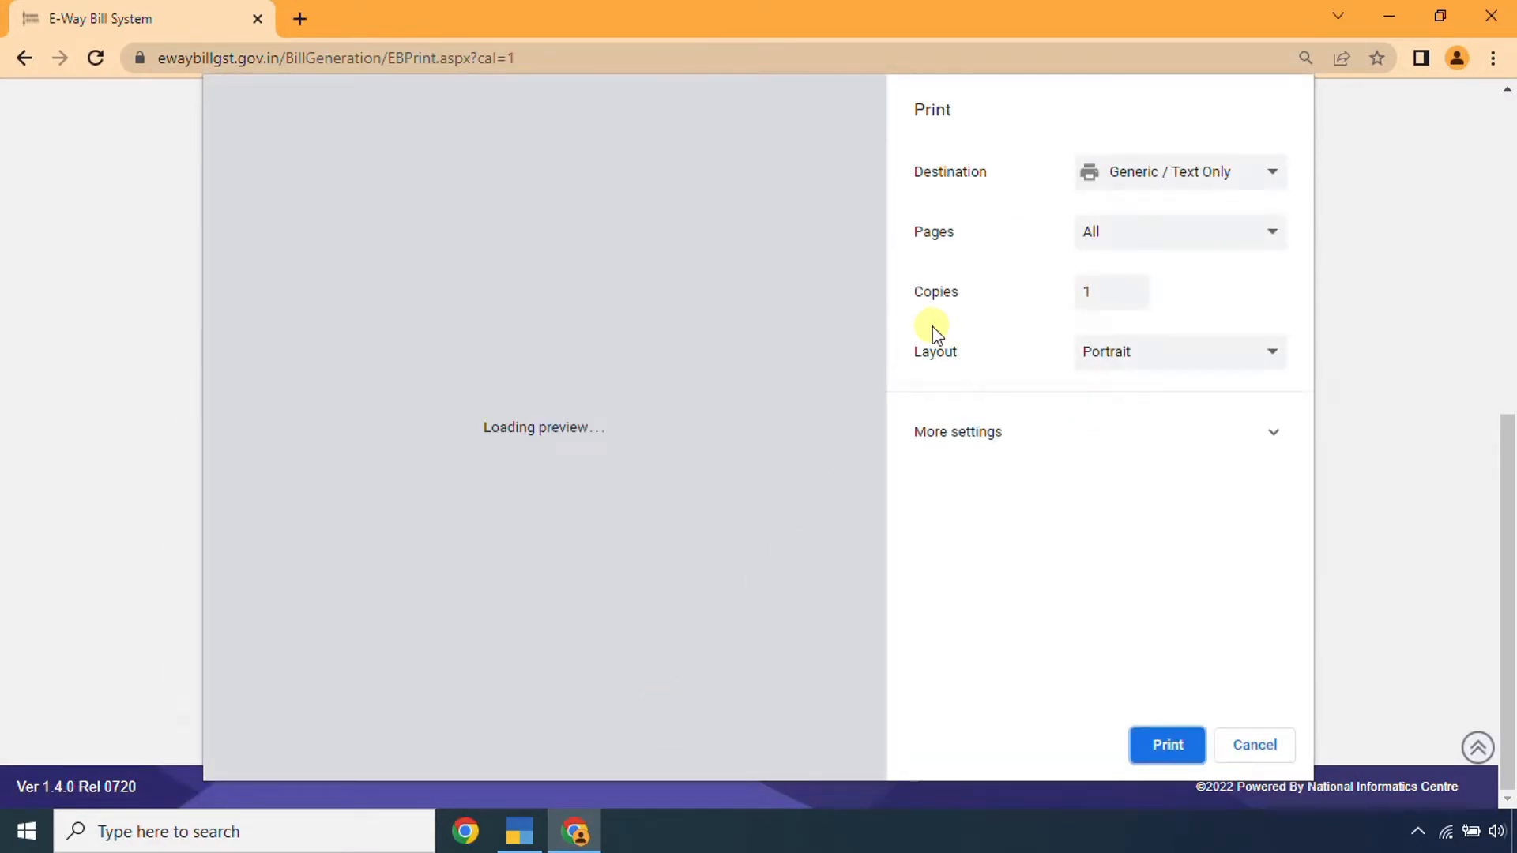
scroll(736, 403, down, 6)
scroll(736, 403, up, 6)
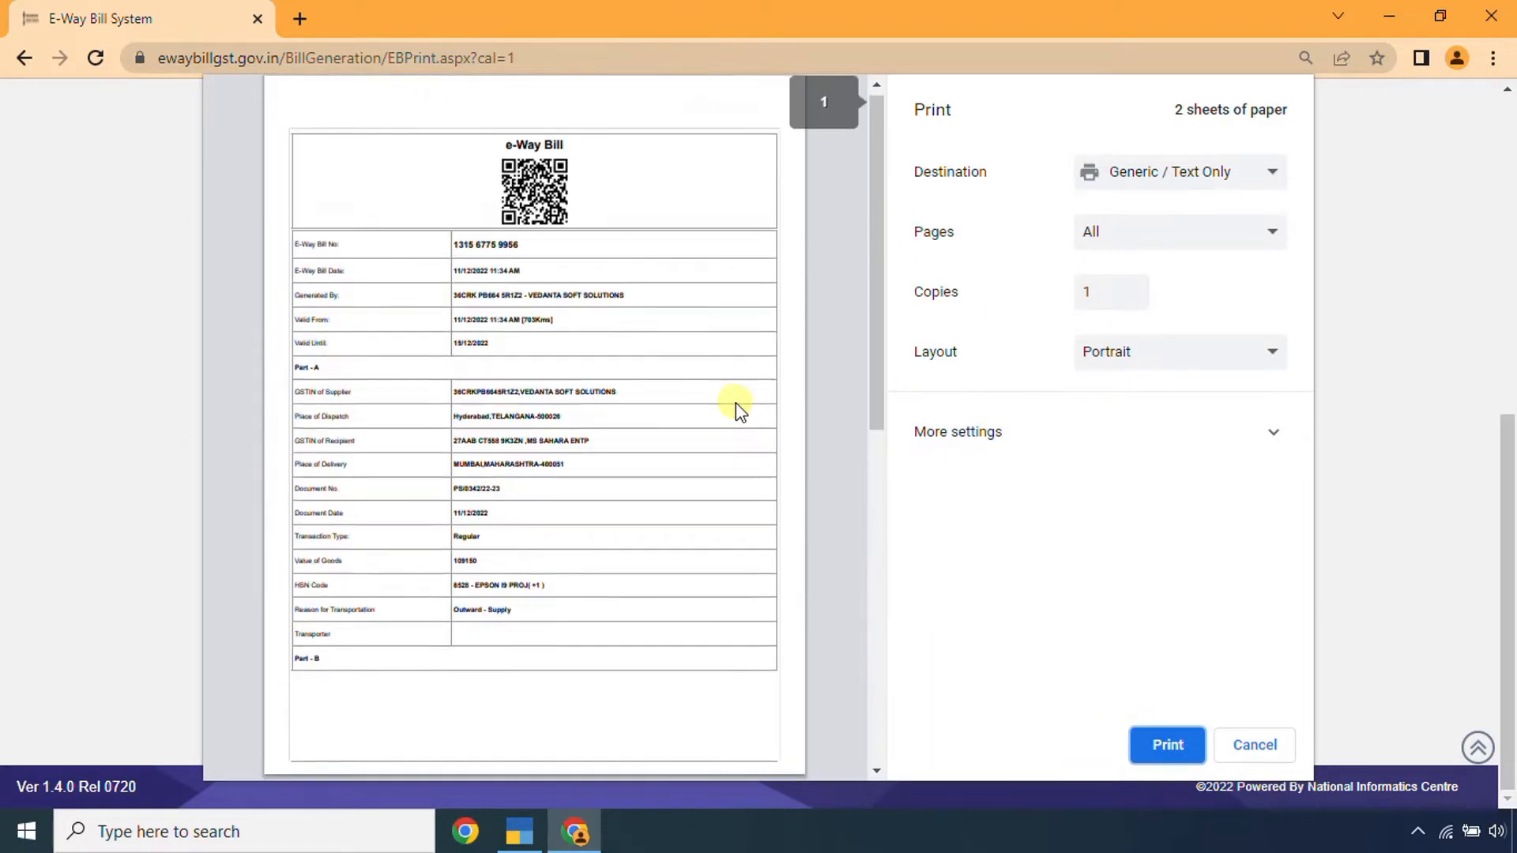
scroll(736, 405, down, 6)
click(1237, 741)
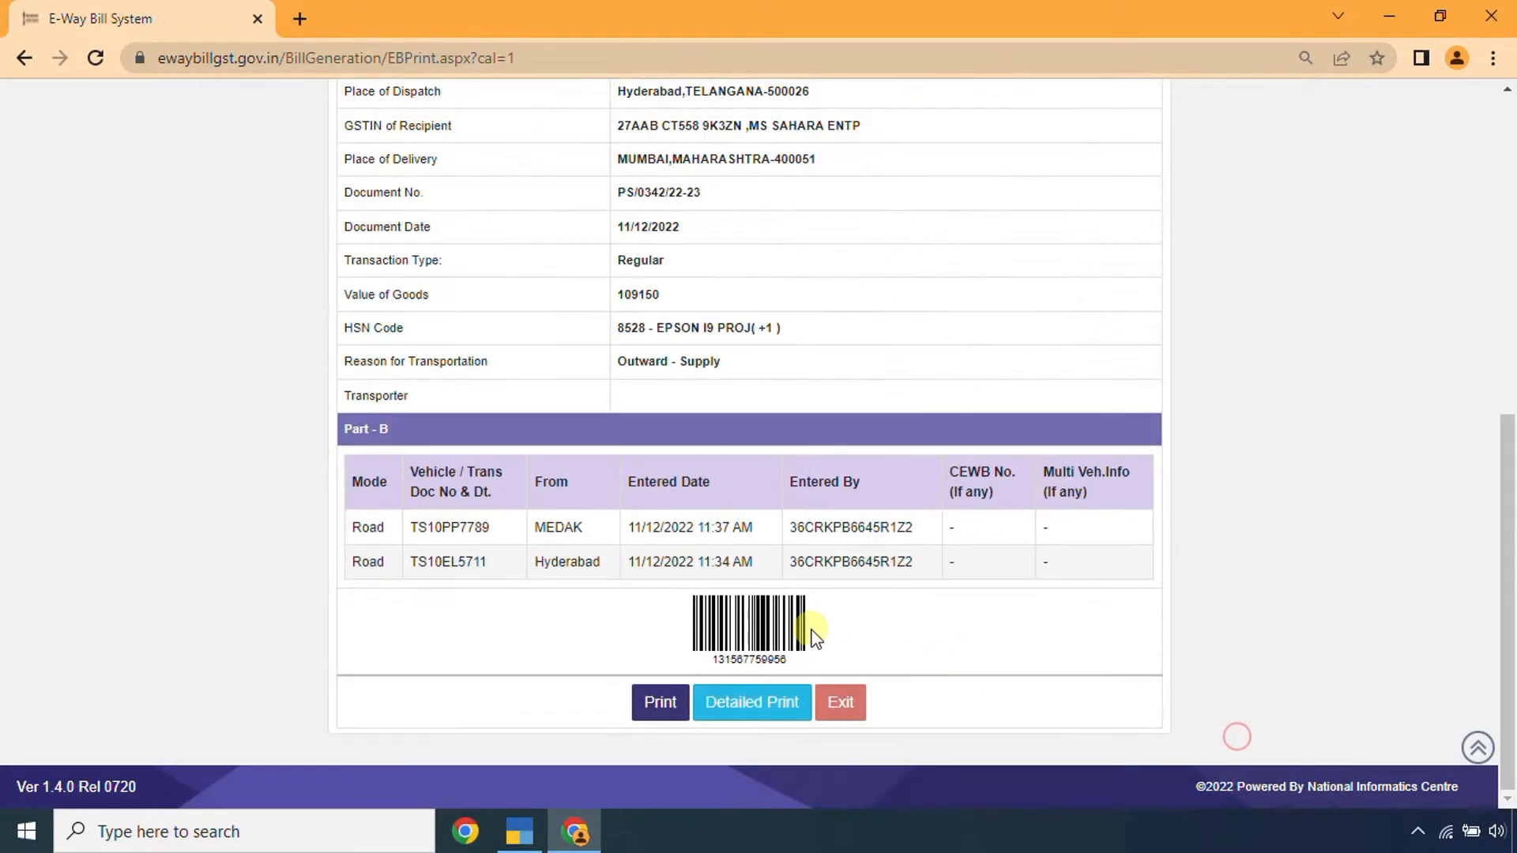
click(752, 705)
scroll(721, 596, down, 5)
scroll(784, 453, down, 5)
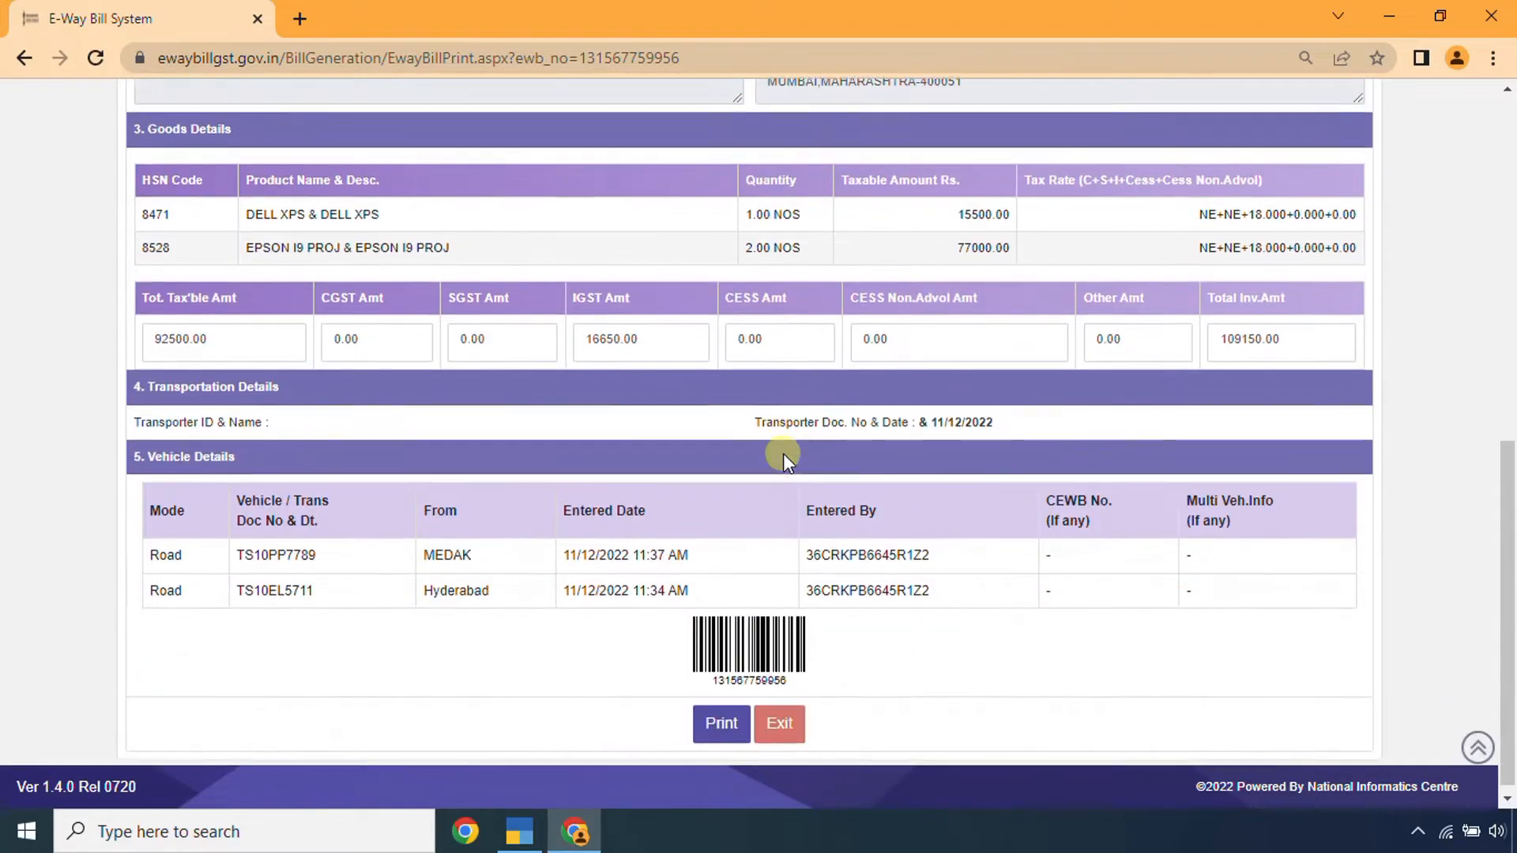
scroll(784, 454, up, 4)
scroll(750, 684, down, 4)
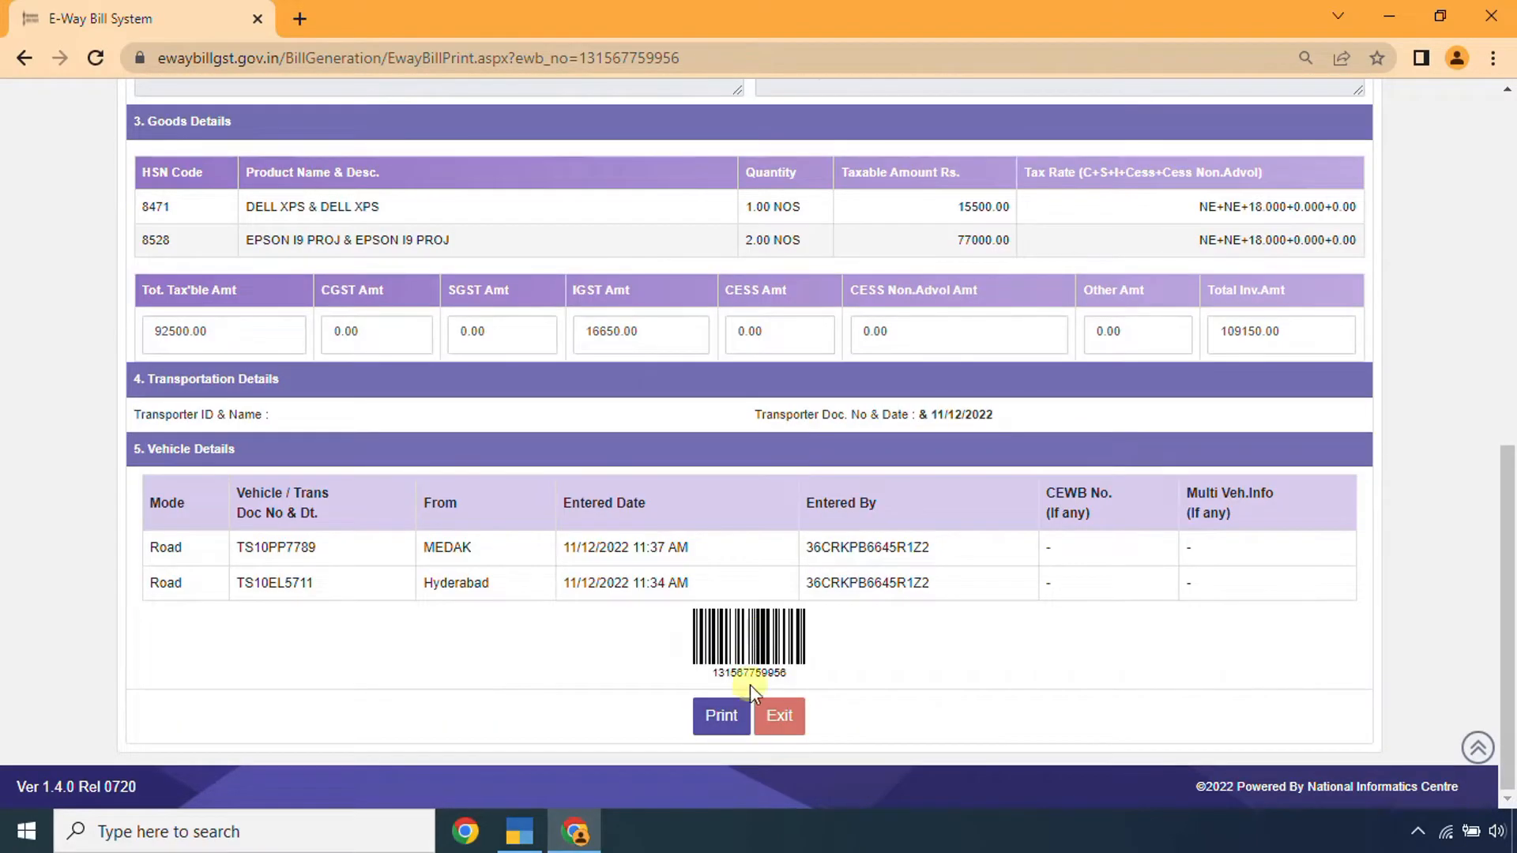
click(719, 715)
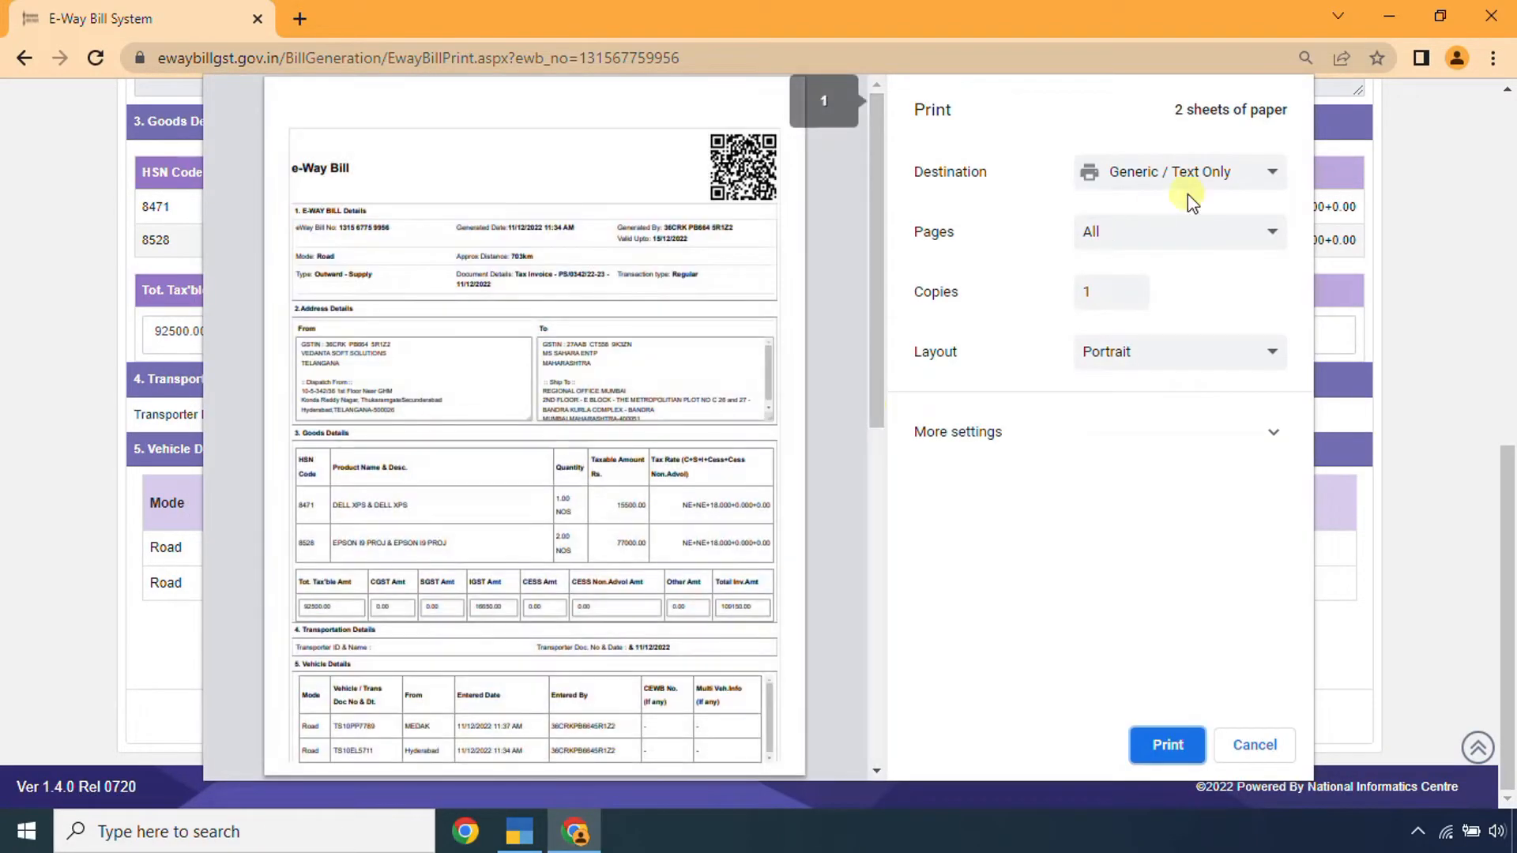
click(1255, 745)
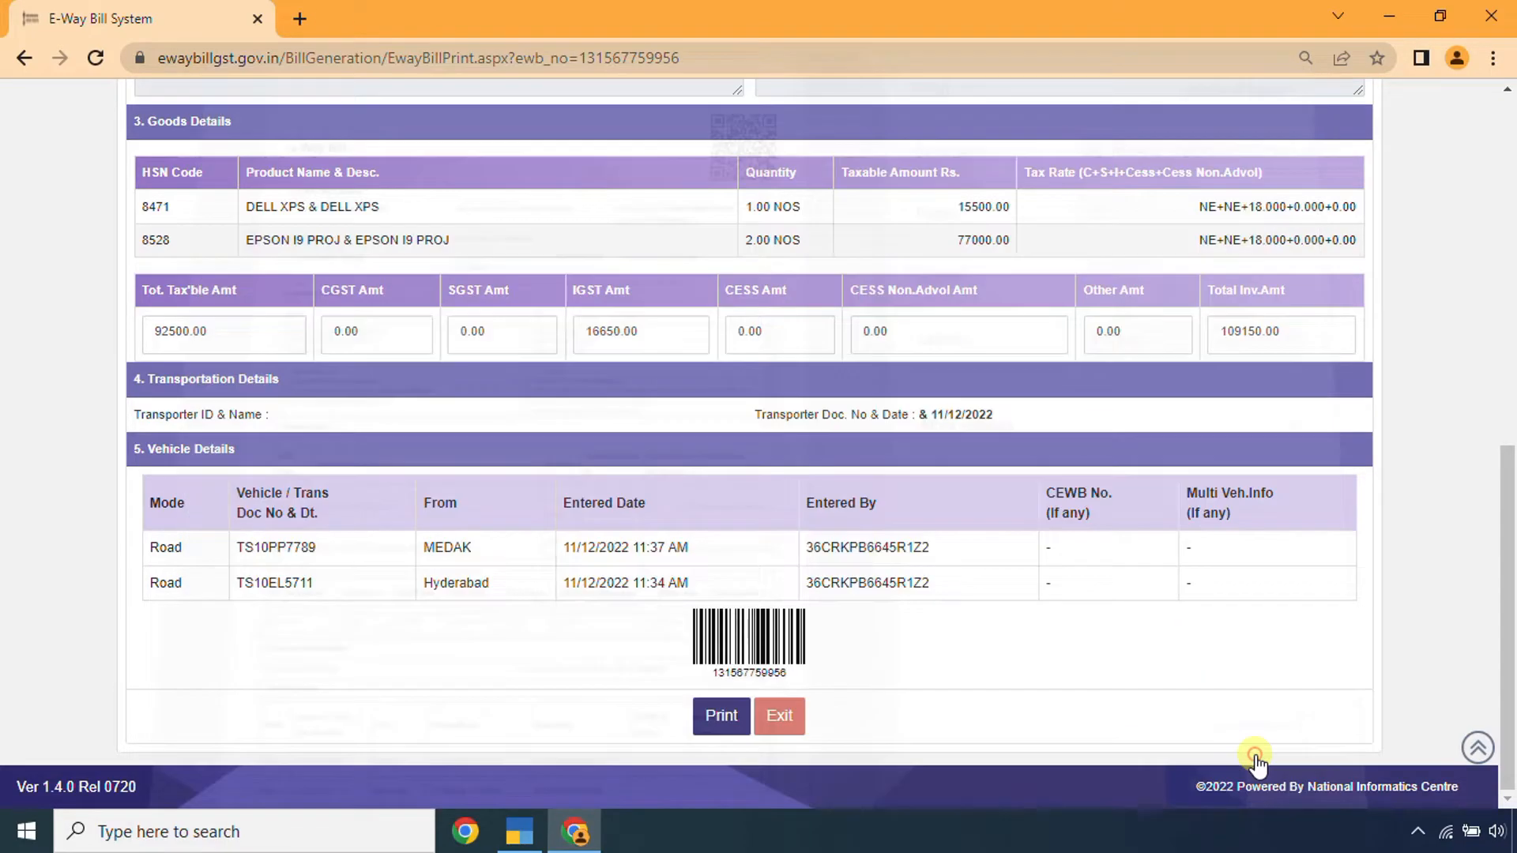
scroll(79, 158, up, 10)
click(26, 192)
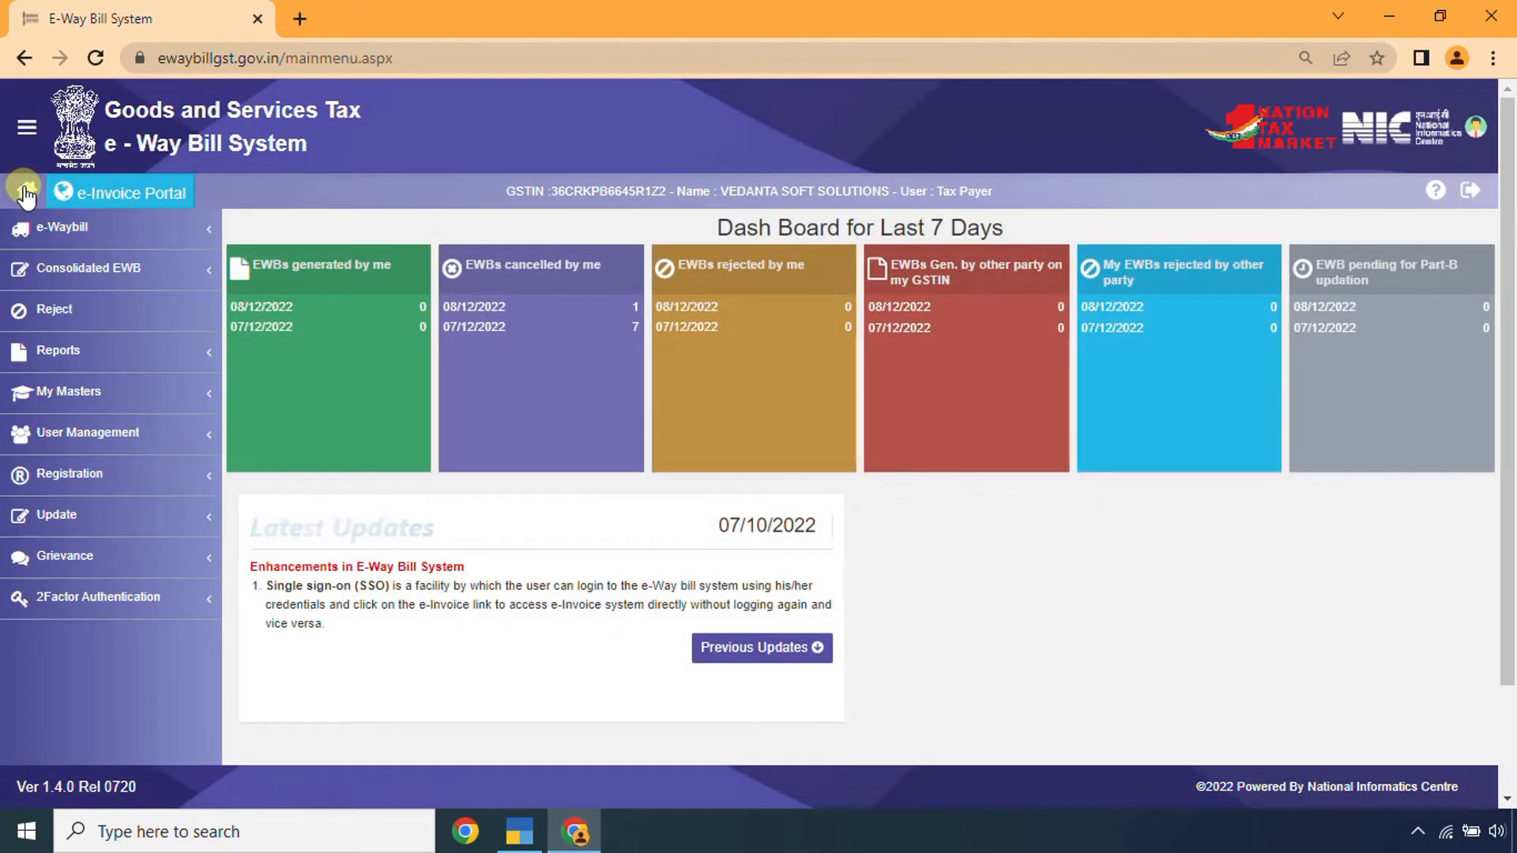
click(119, 360)
click(75, 395)
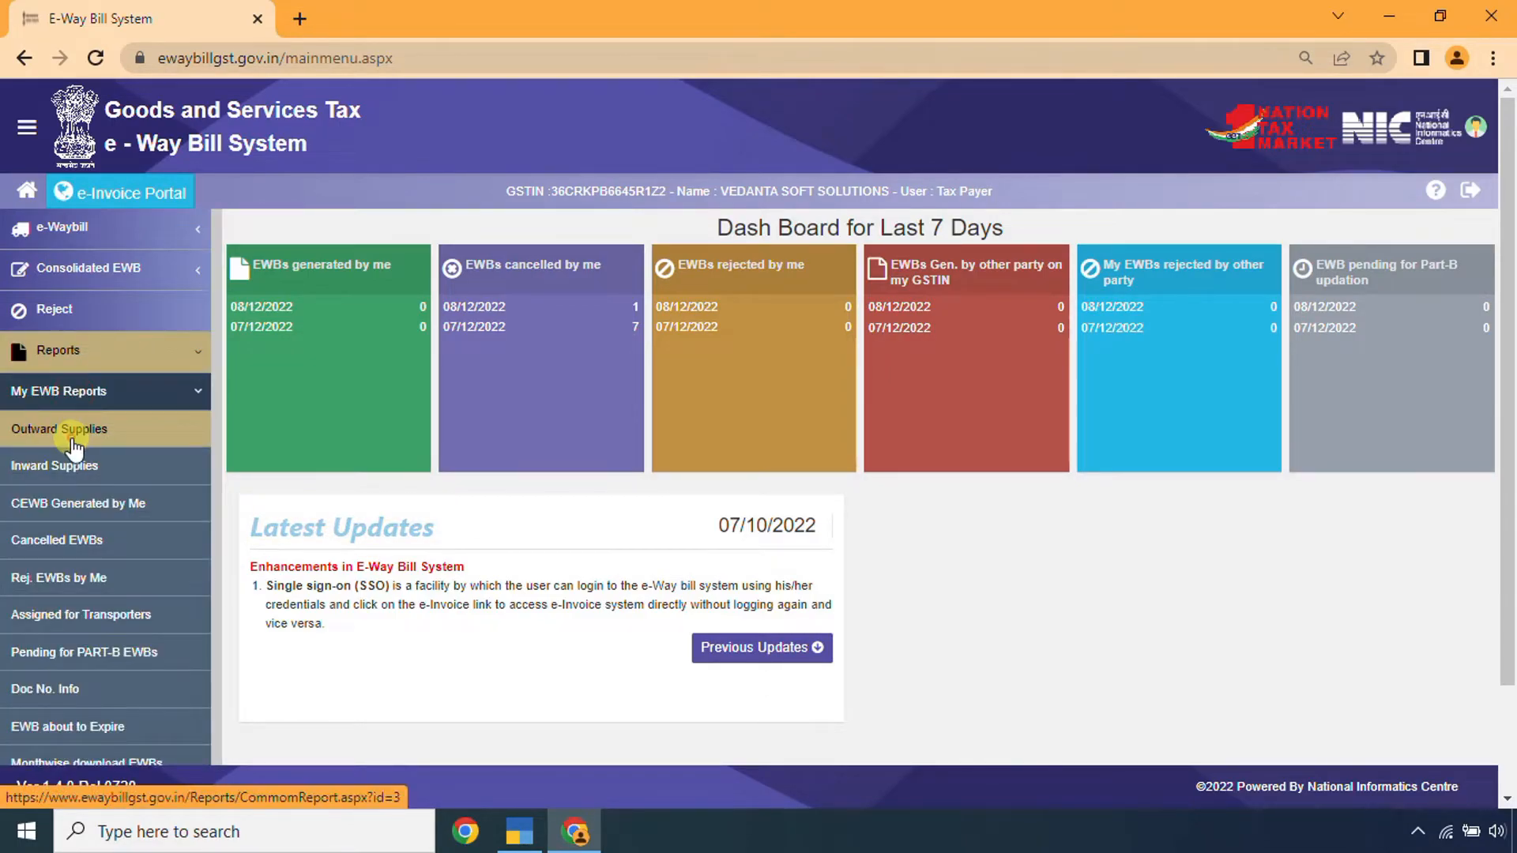
click(75, 428)
click(1068, 281)
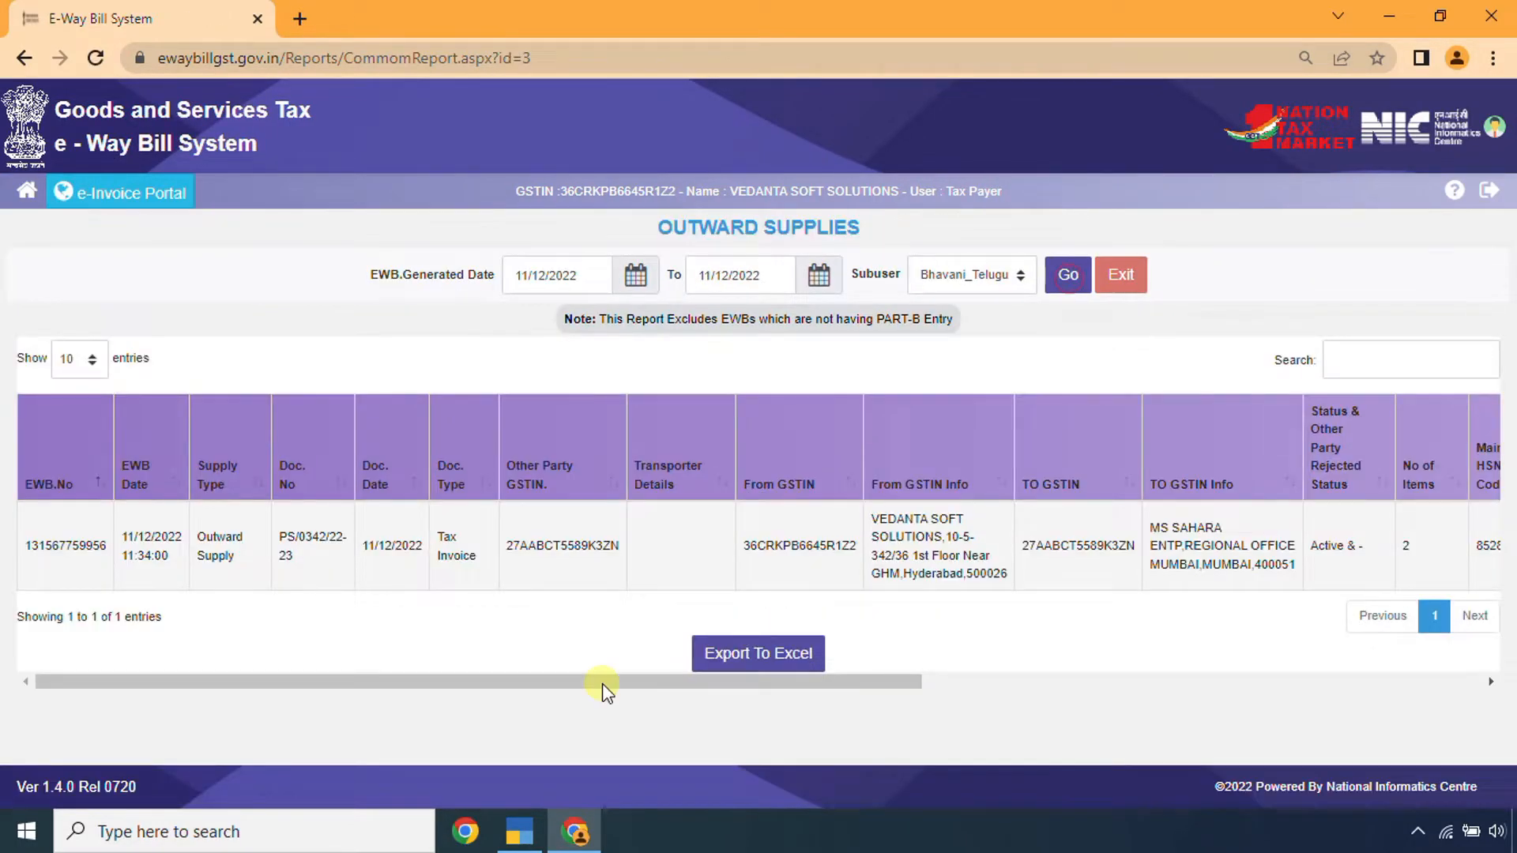
click(759, 661)
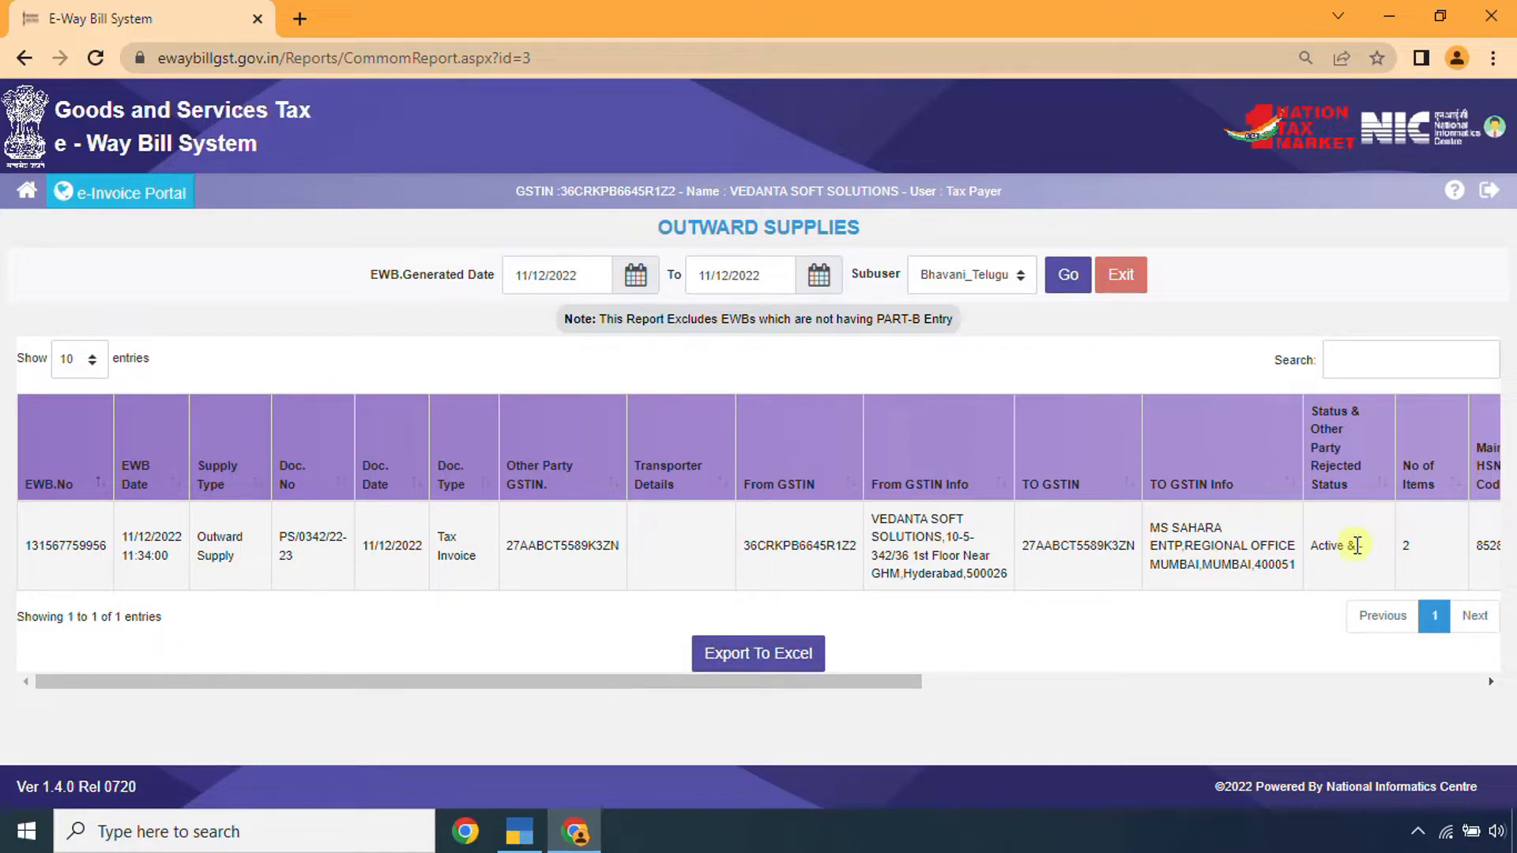
drag(1368, 560, 1312, 555)
click(1312, 555)
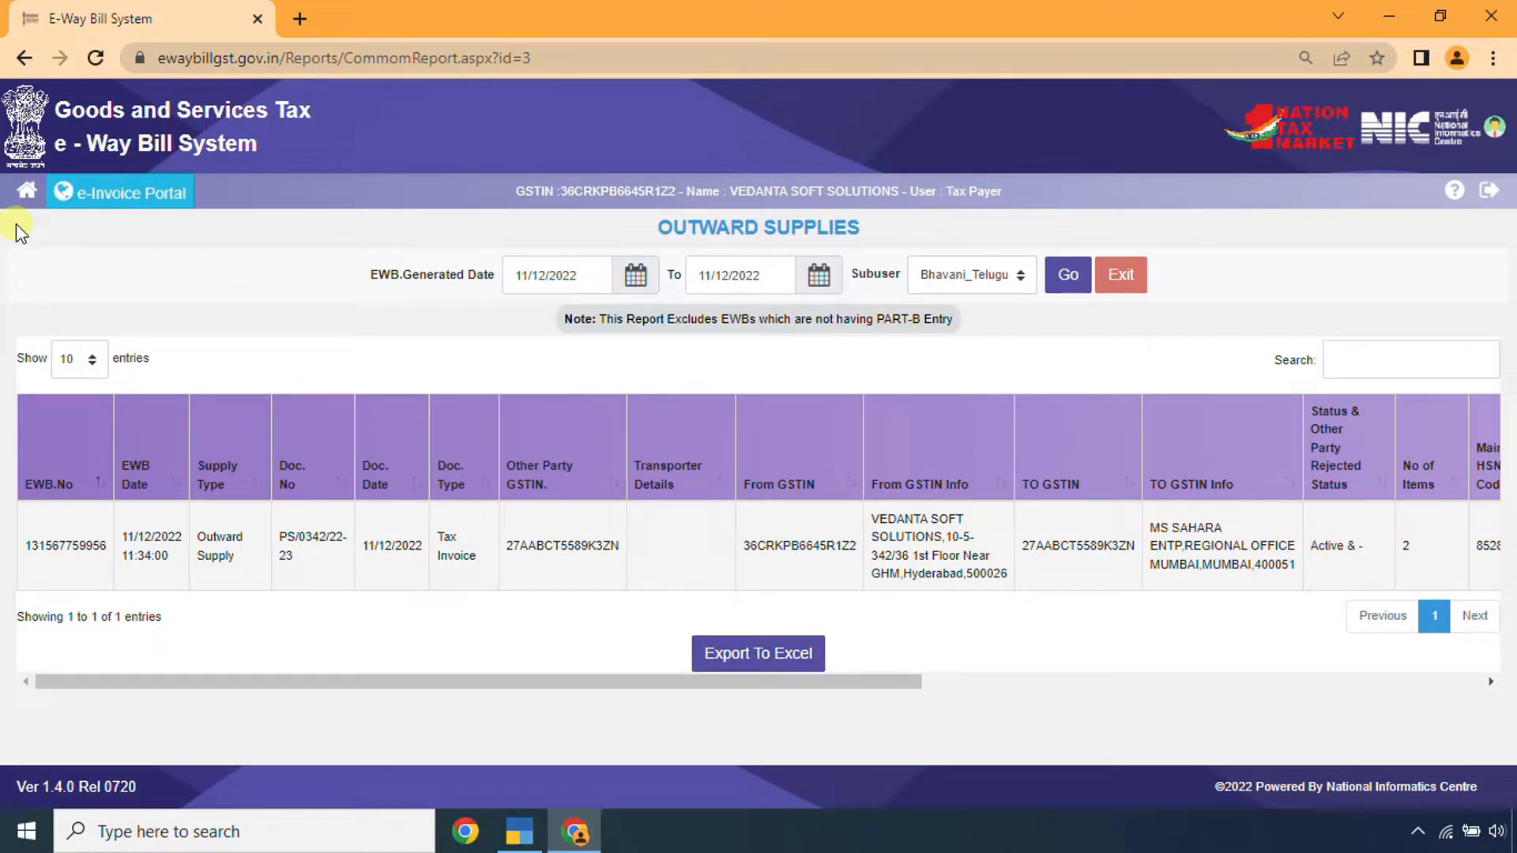
click(22, 196)
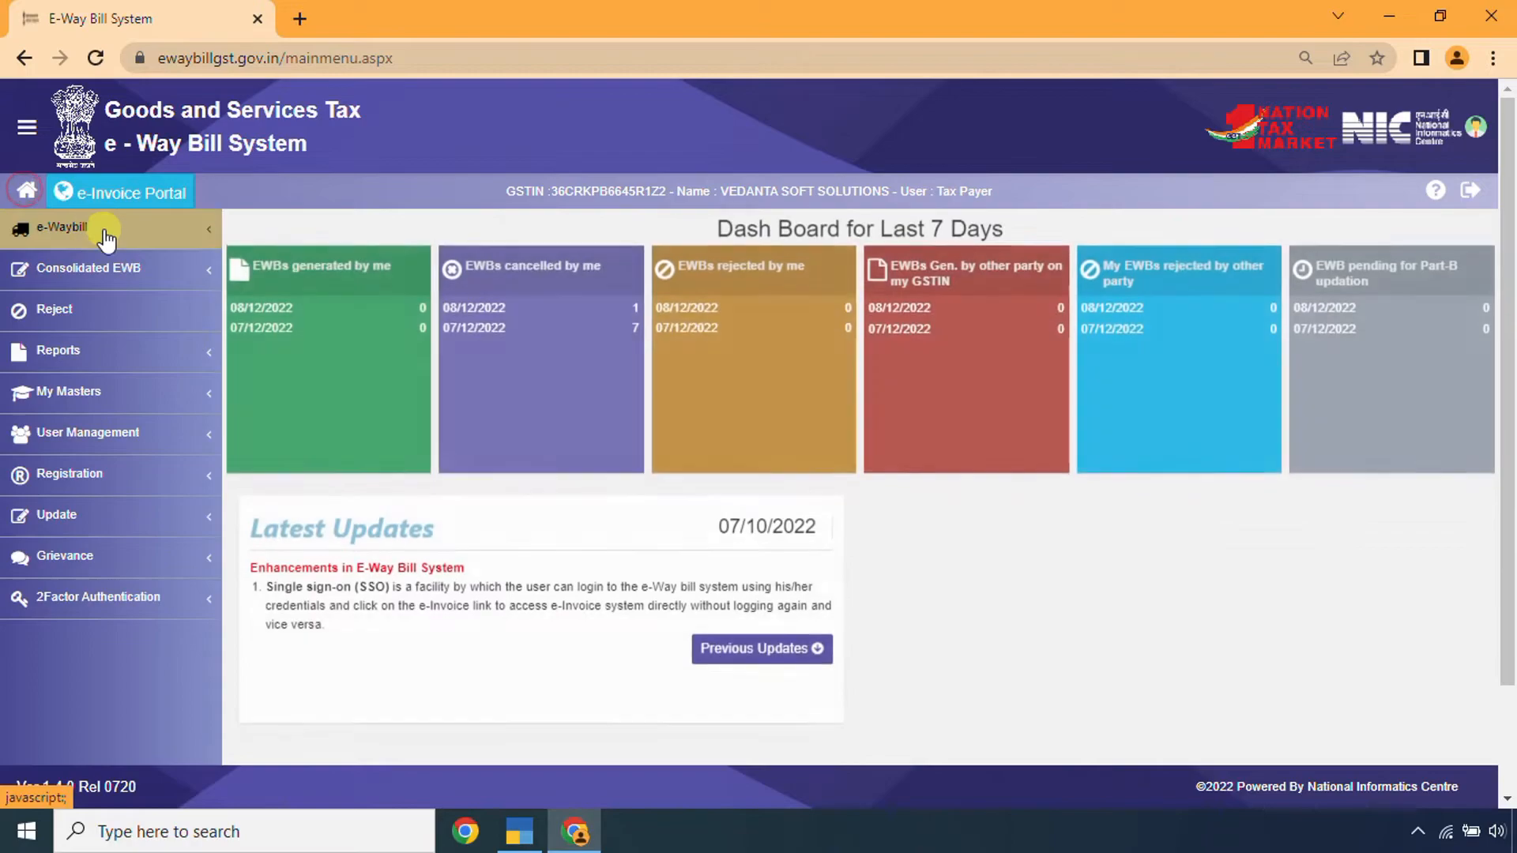
click(105, 230)
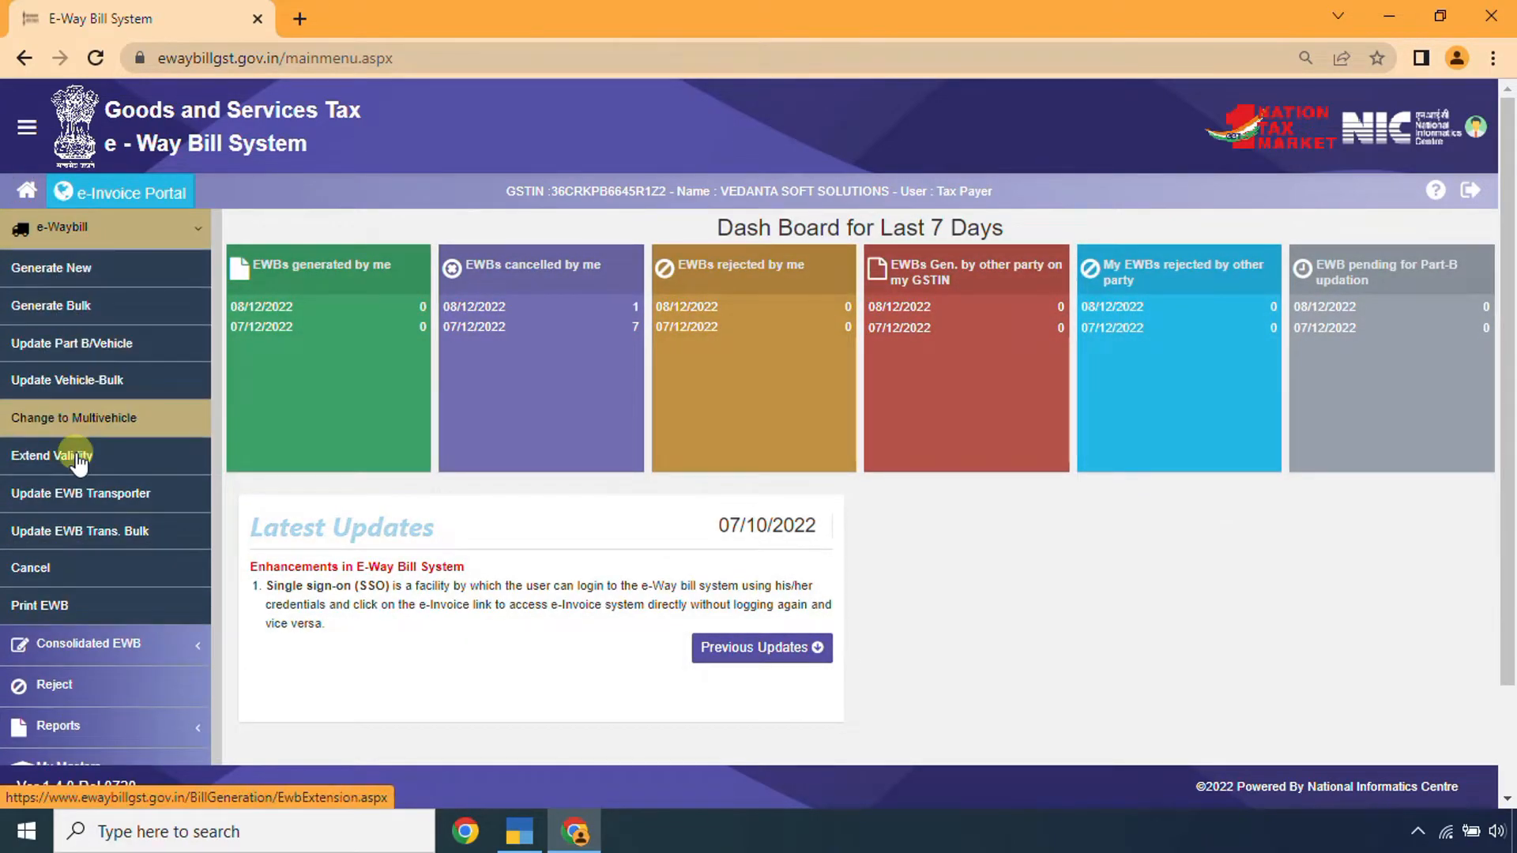
click(60, 569)
click(735, 278)
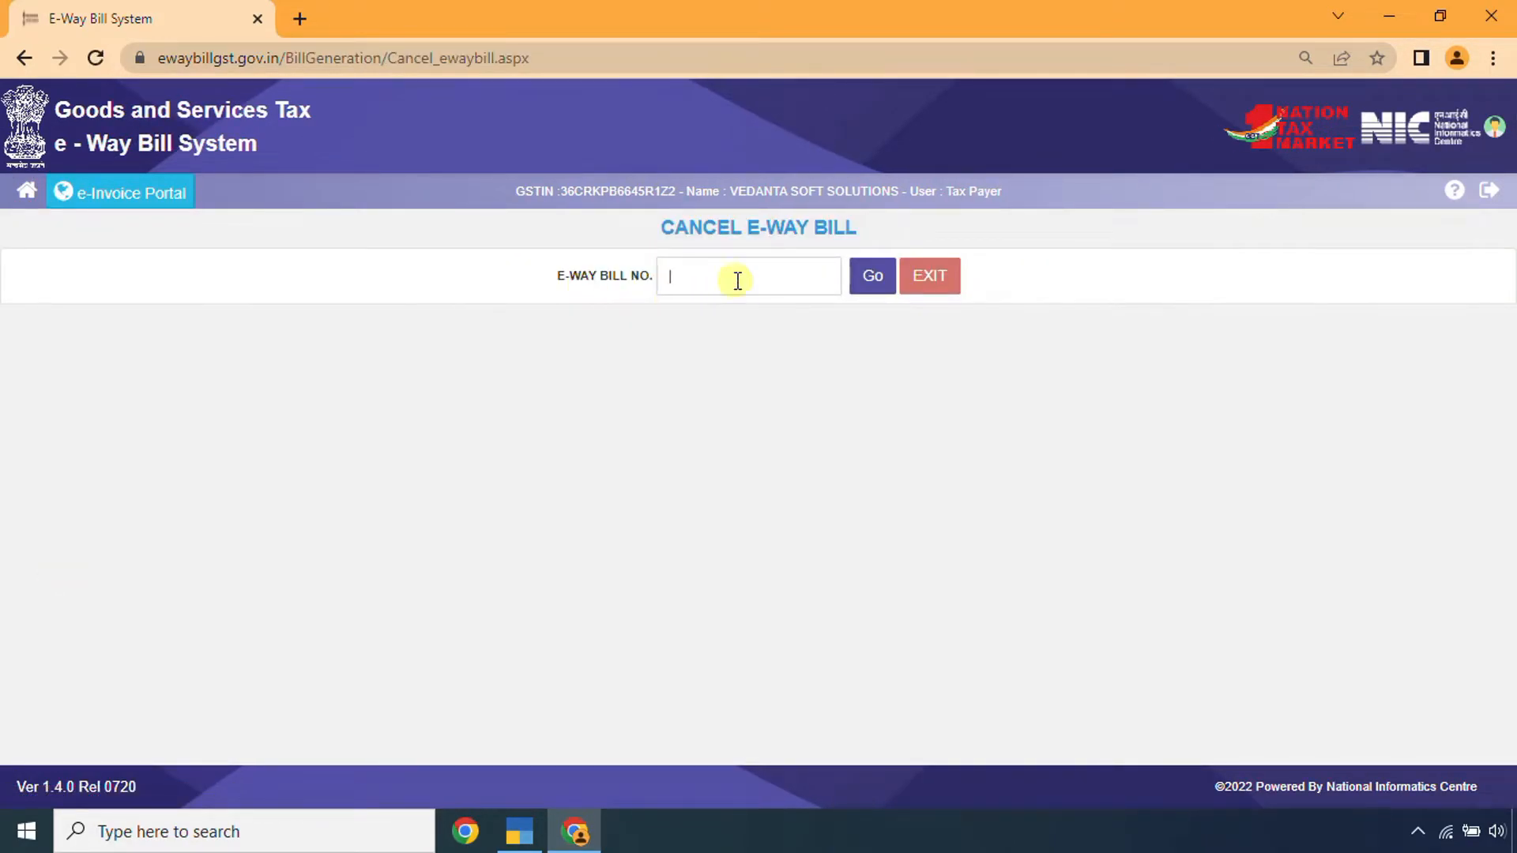
key(ctrl+v)
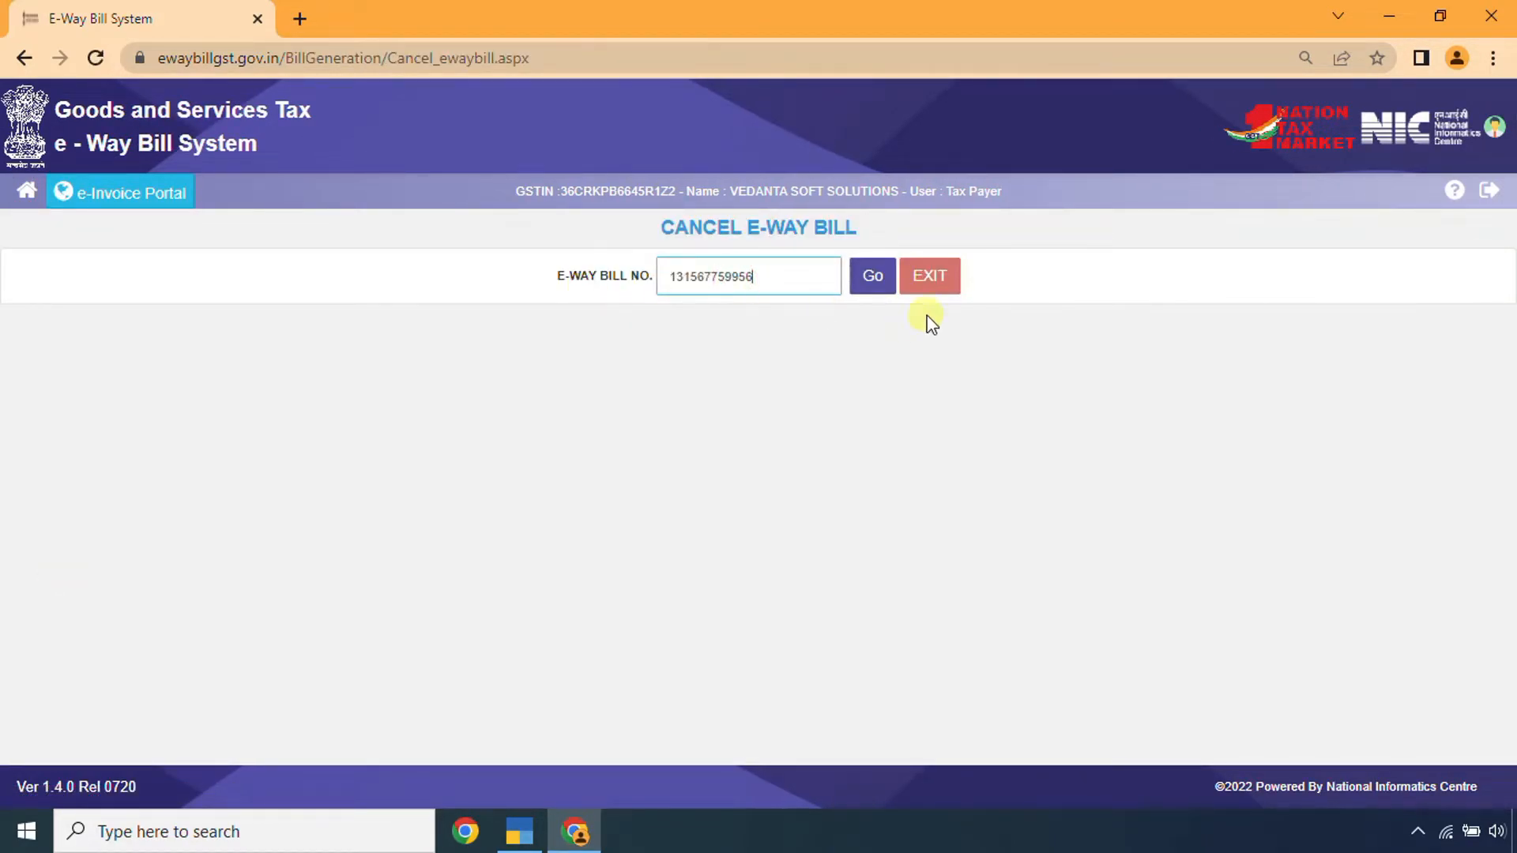
click(873, 281)
Cancel the bill with reason Order Cancelled, acknowledge the success message, and return to the dashboard
scroll(877, 288, down, 4)
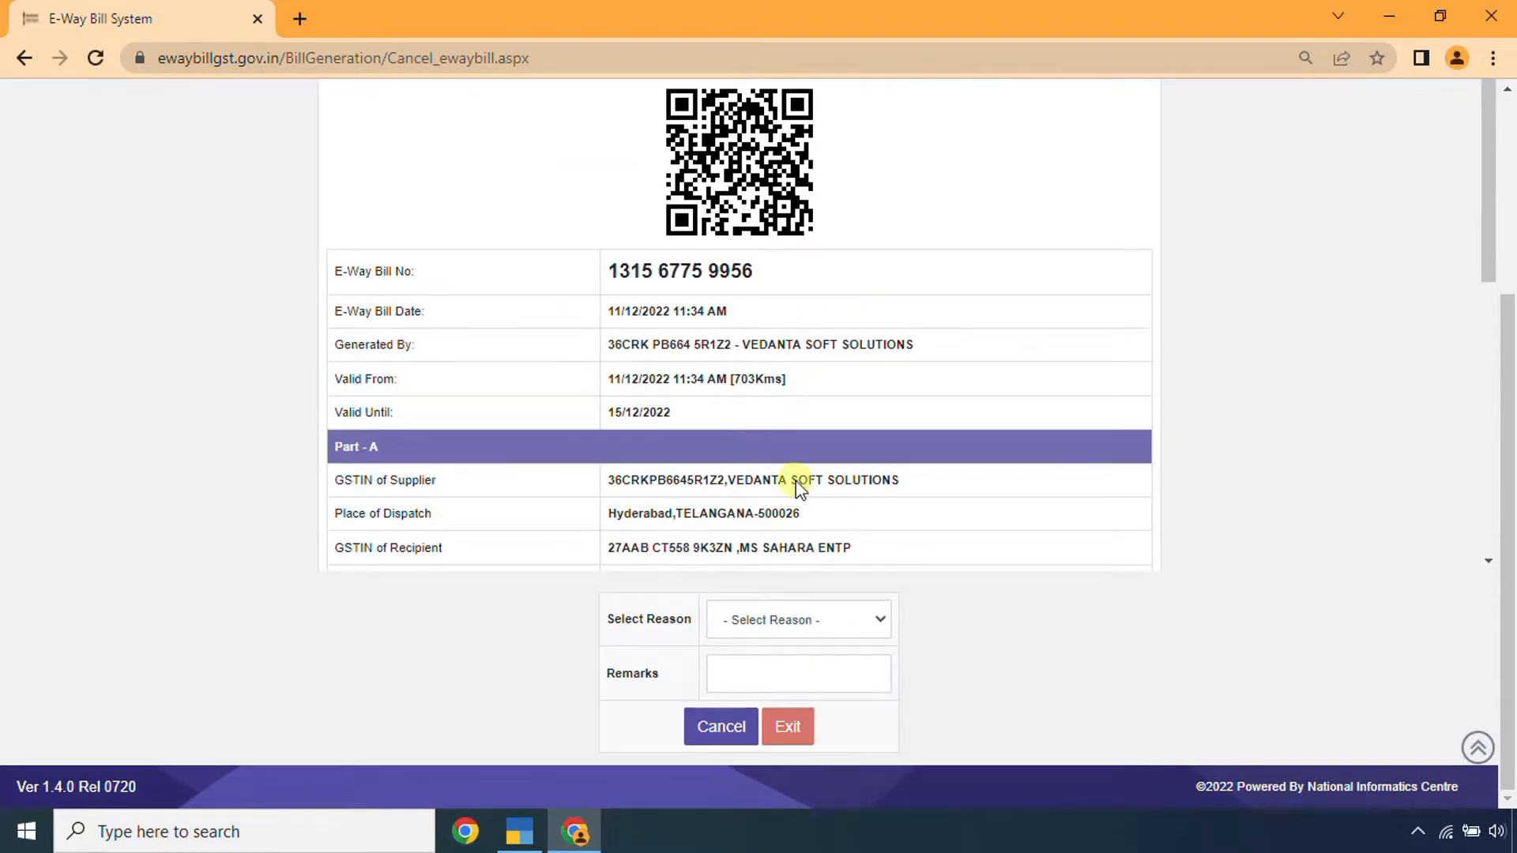
click(800, 621)
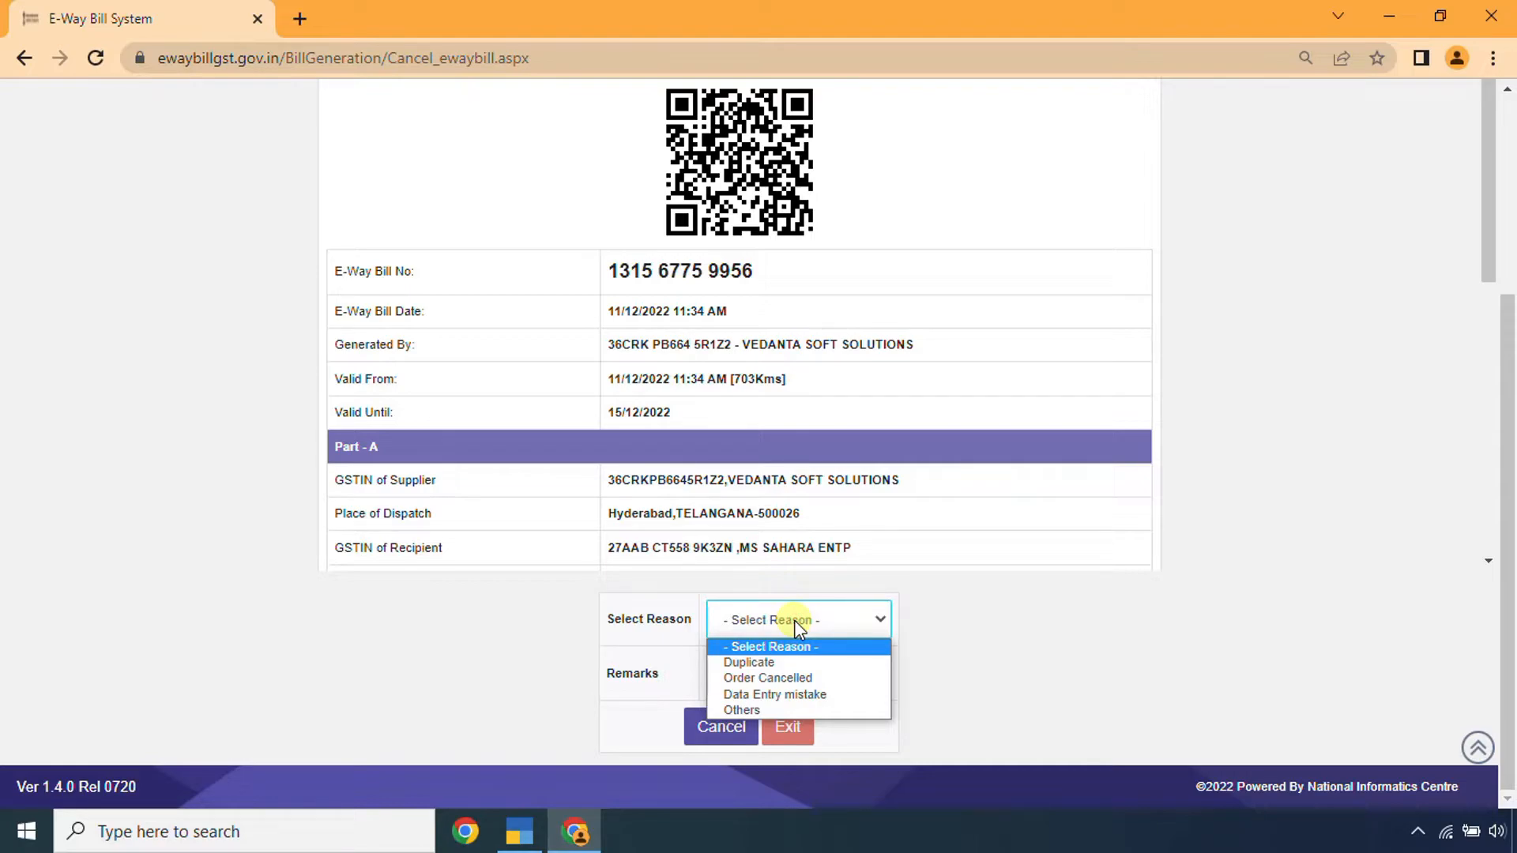
click(811, 678)
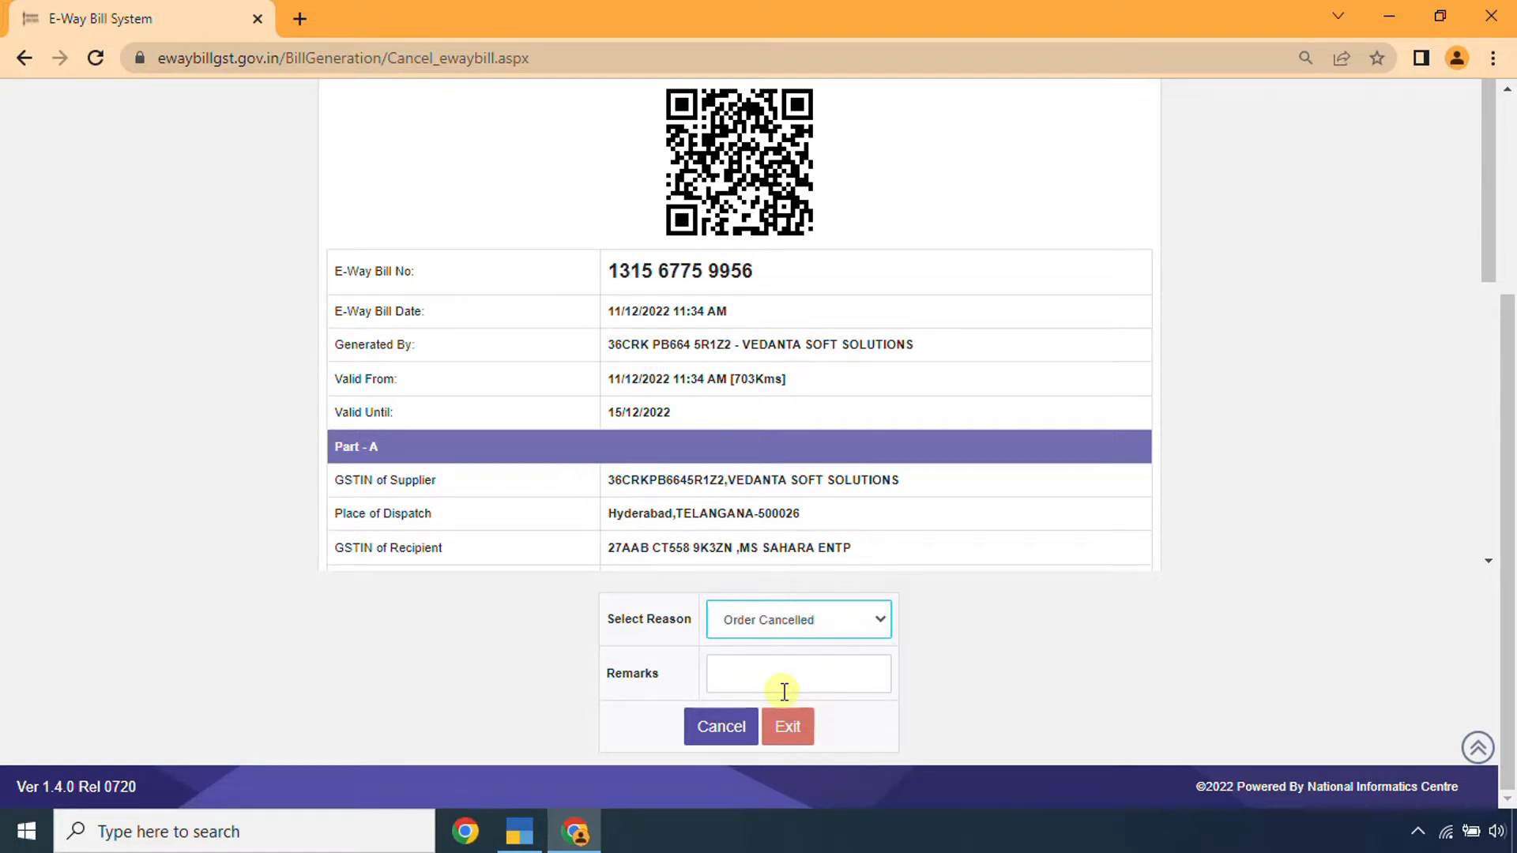
click(723, 729)
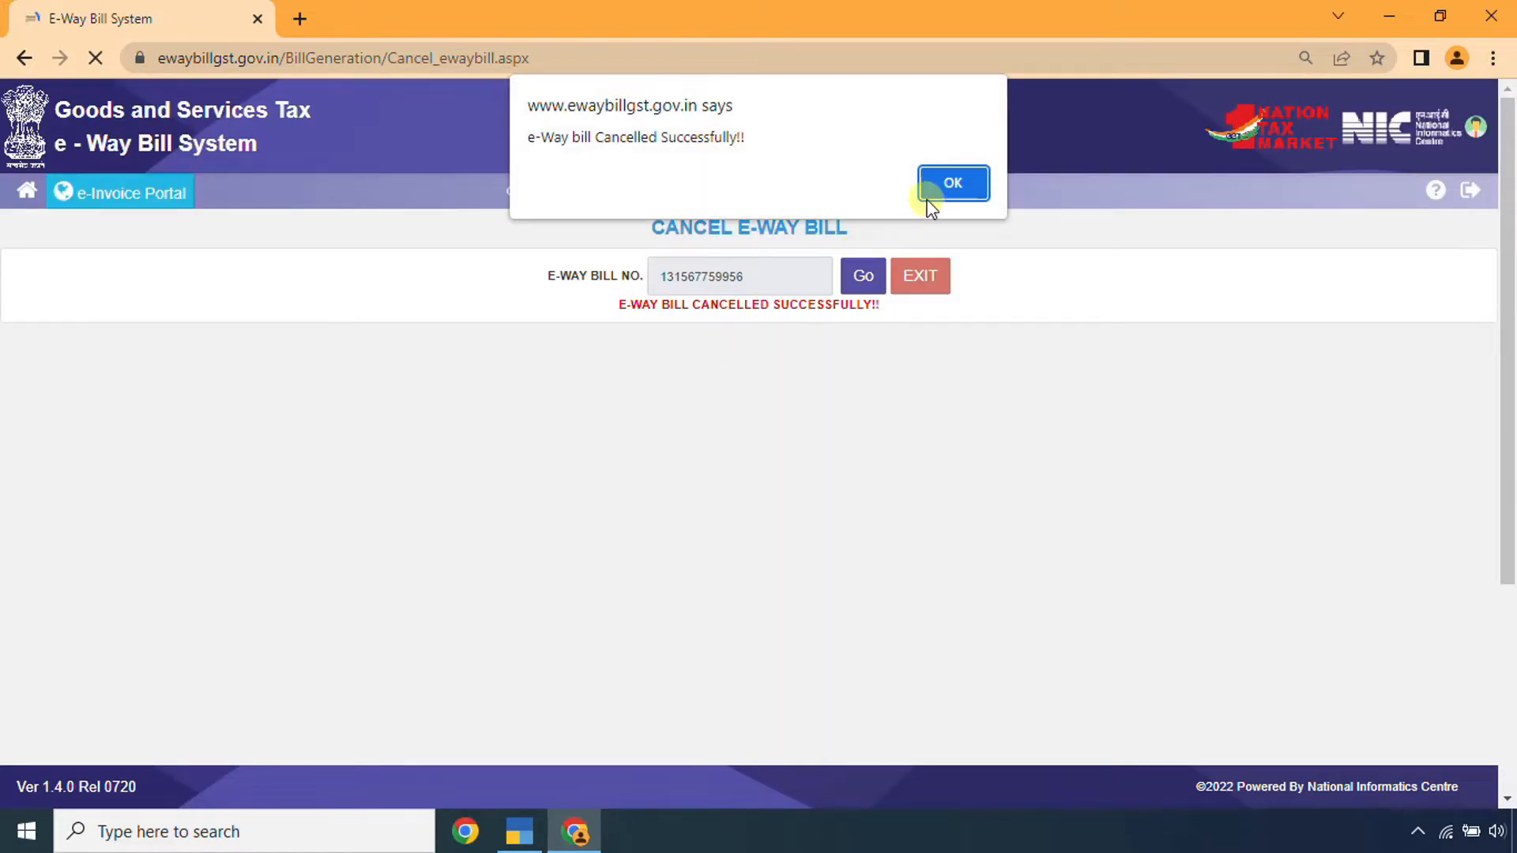
click(952, 183)
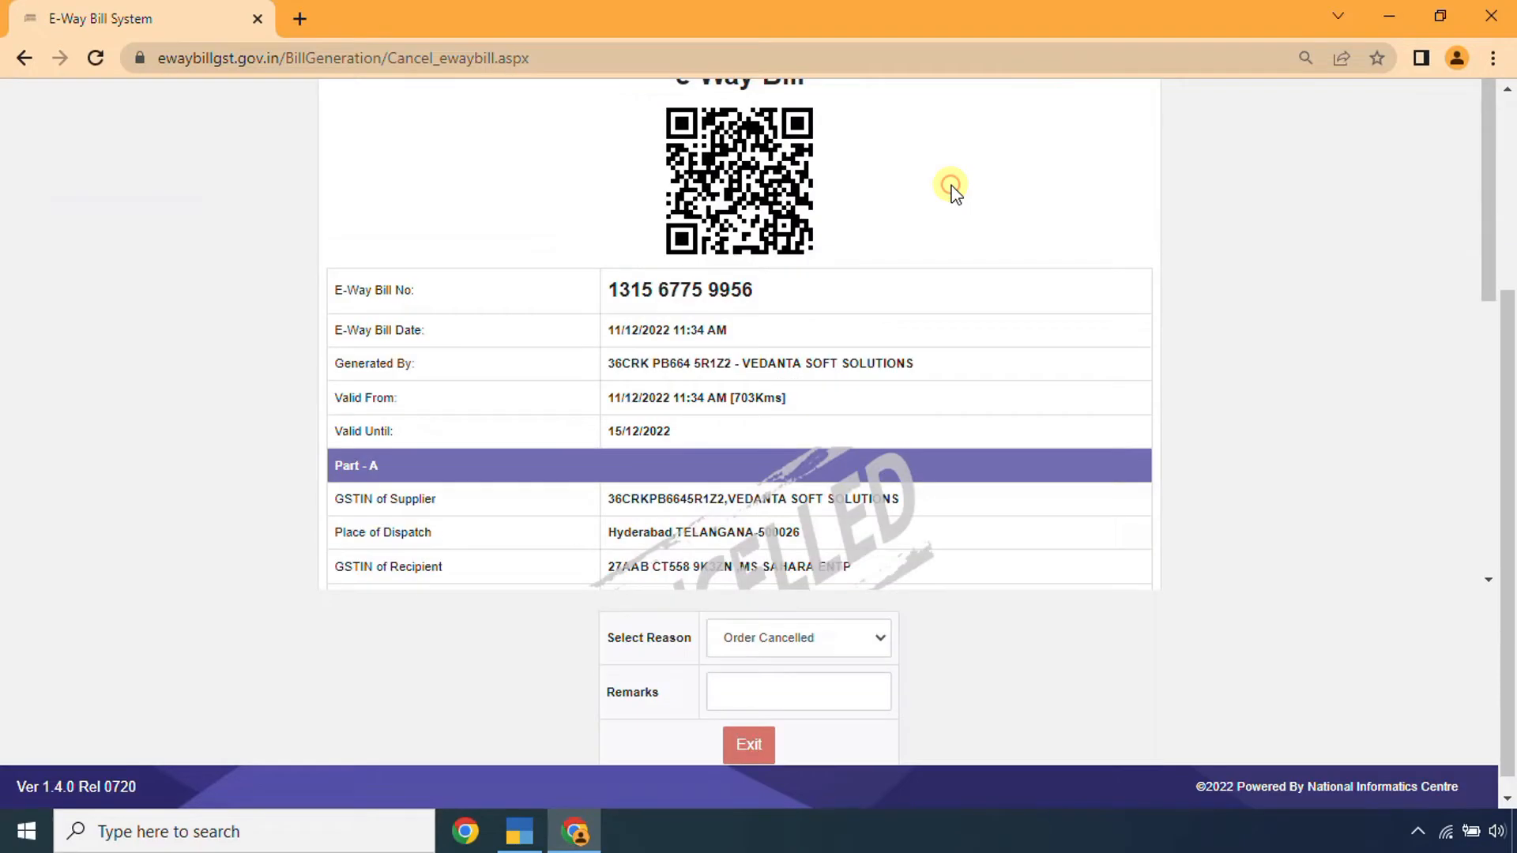
scroll(831, 392, down, 3)
scroll(831, 392, down, 3)
scroll(831, 397, up, 1)
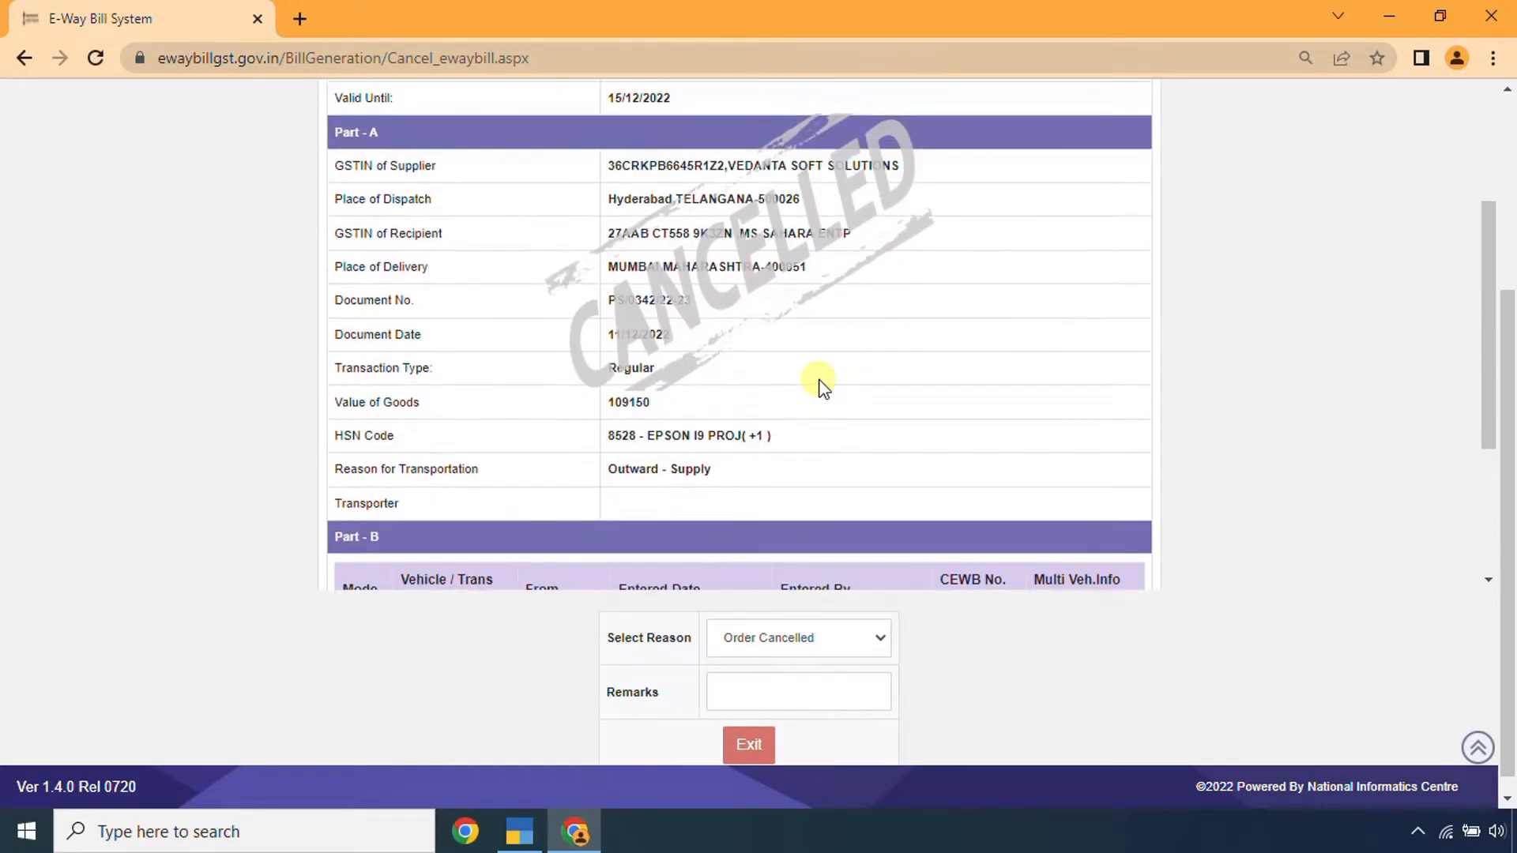
scroll(130, 136, up, 6)
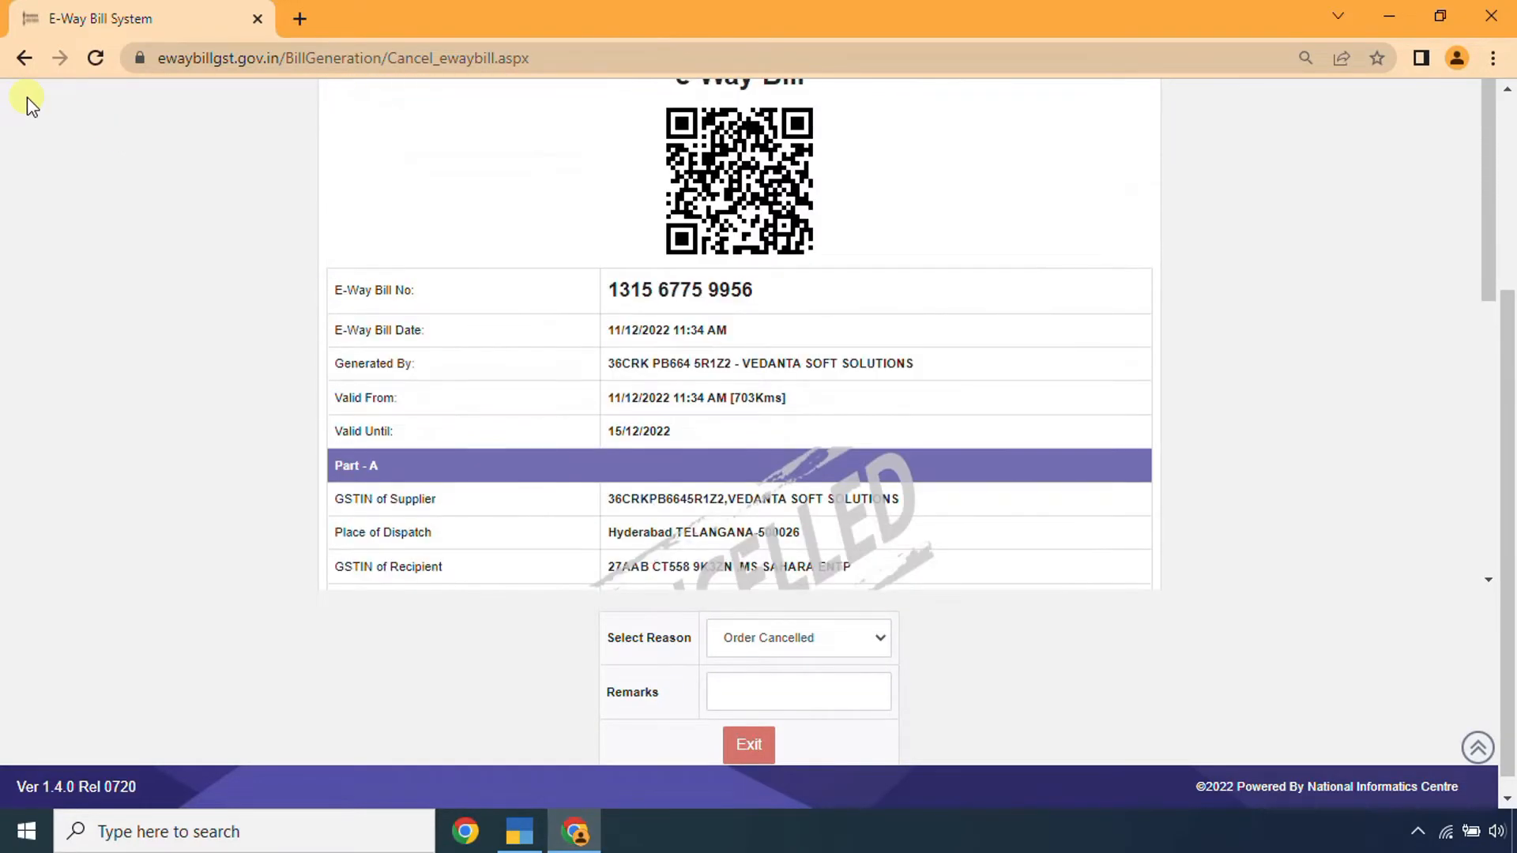
click(25, 185)
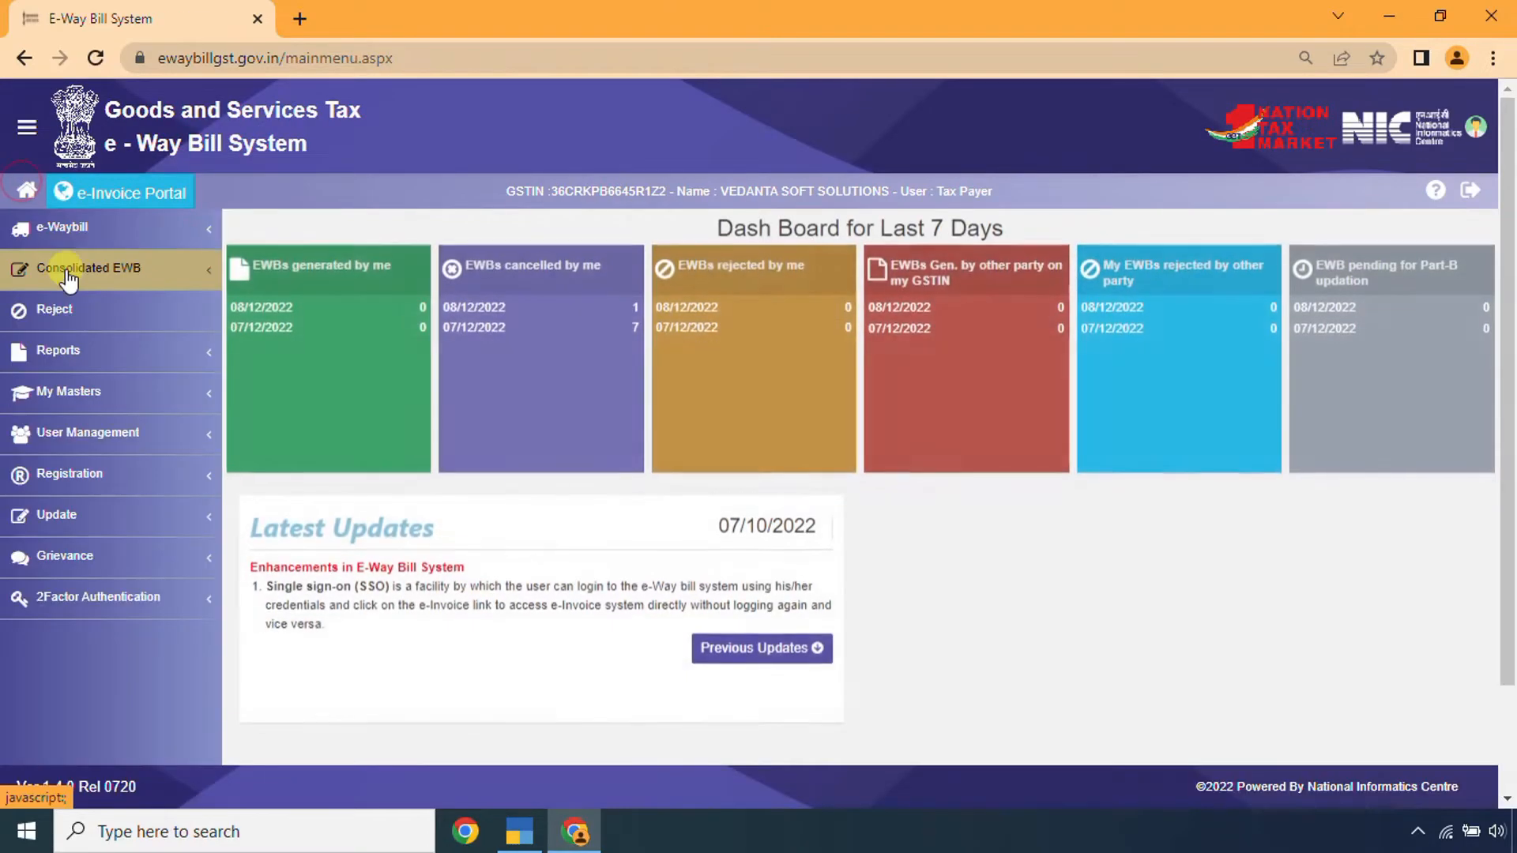
click(118, 231)
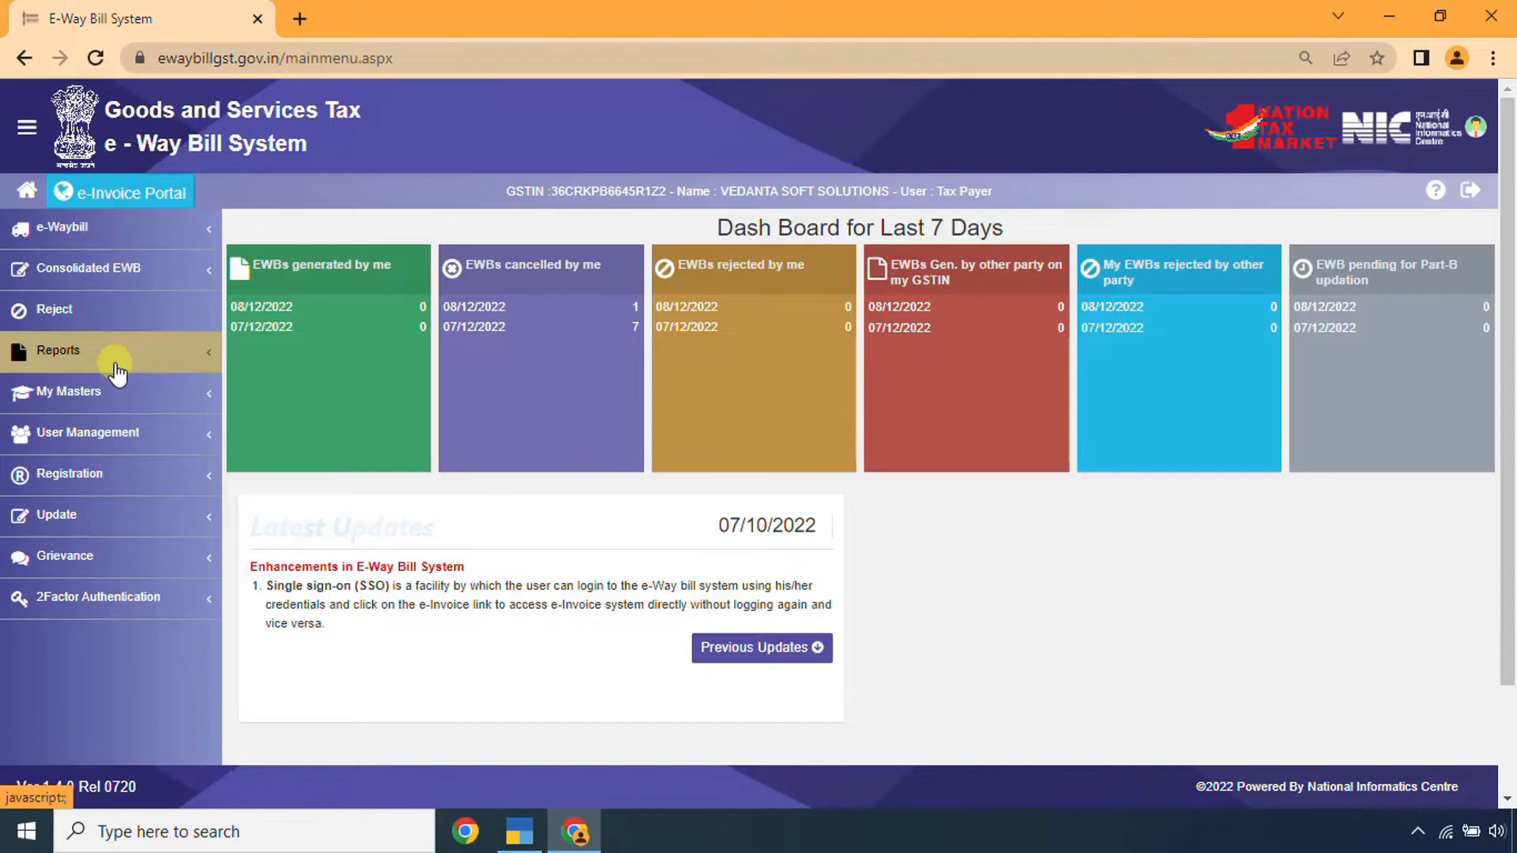
click(110, 350)
click(87, 405)
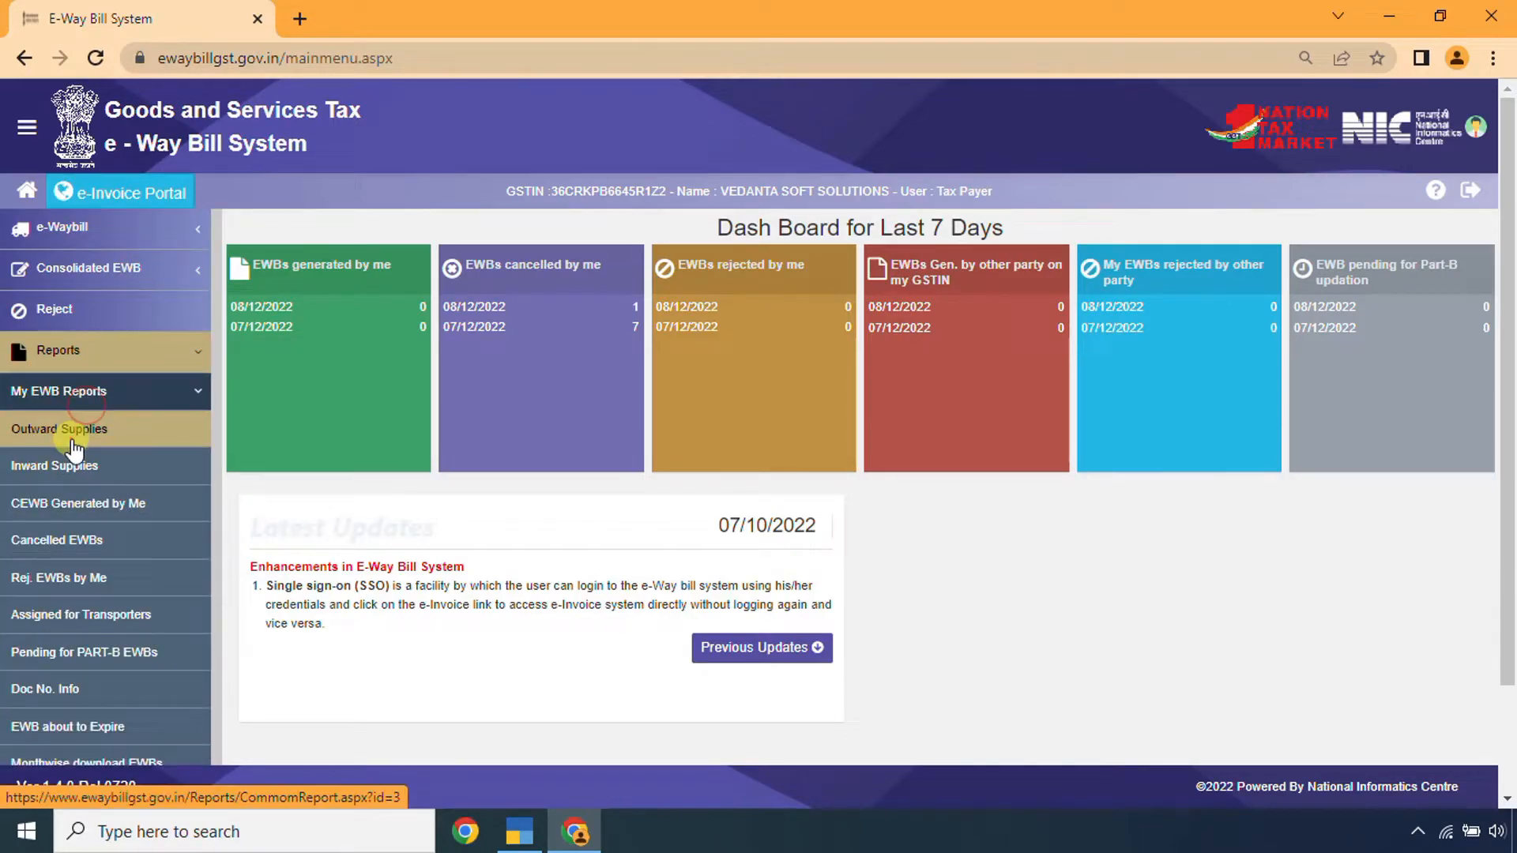
click(68, 430)
click(1060, 283)
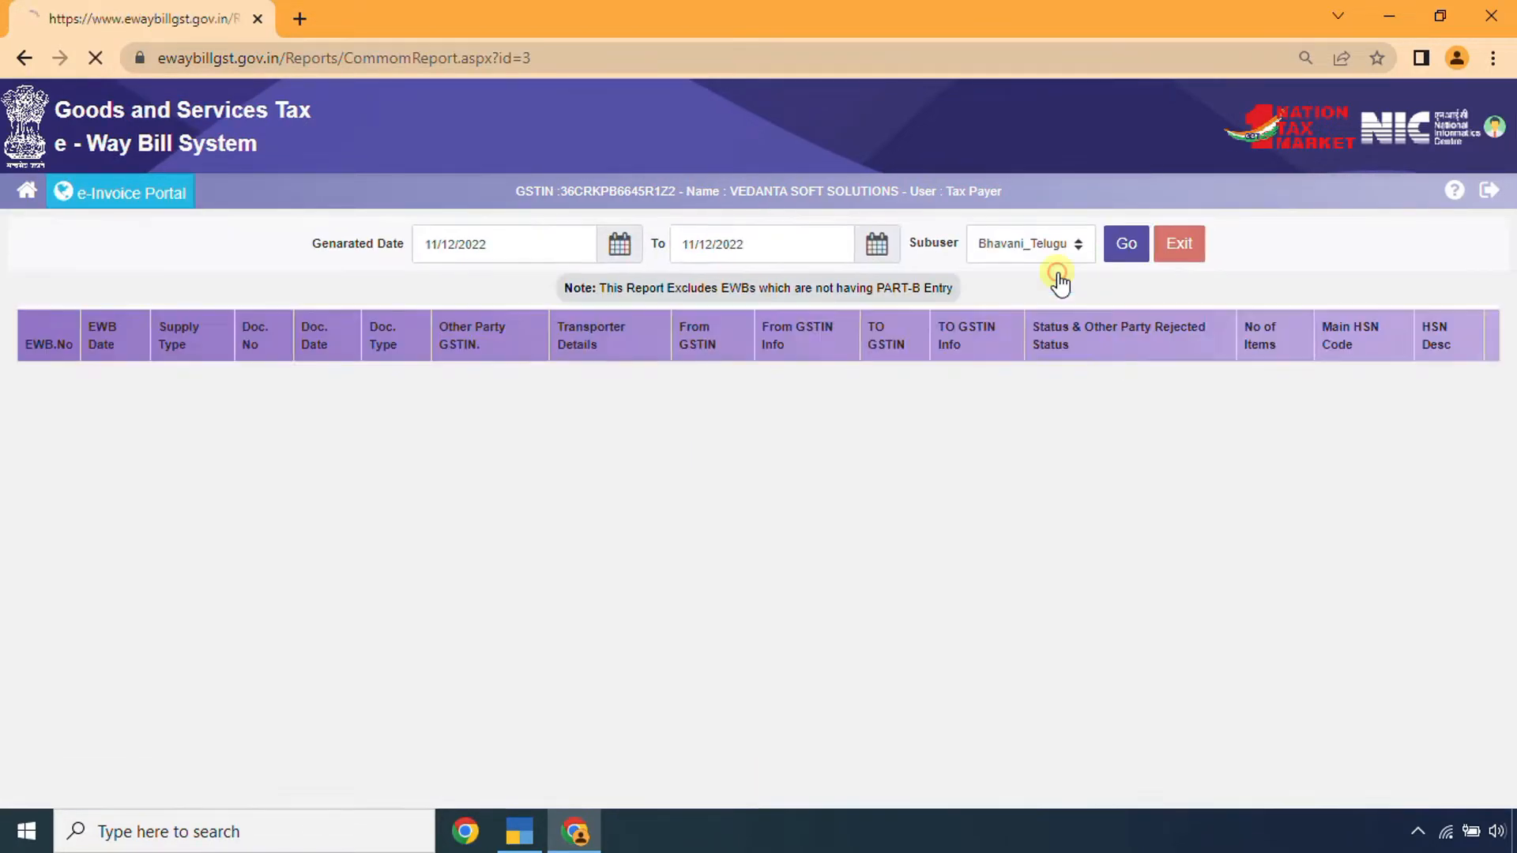
drag(1385, 543, 1312, 551)
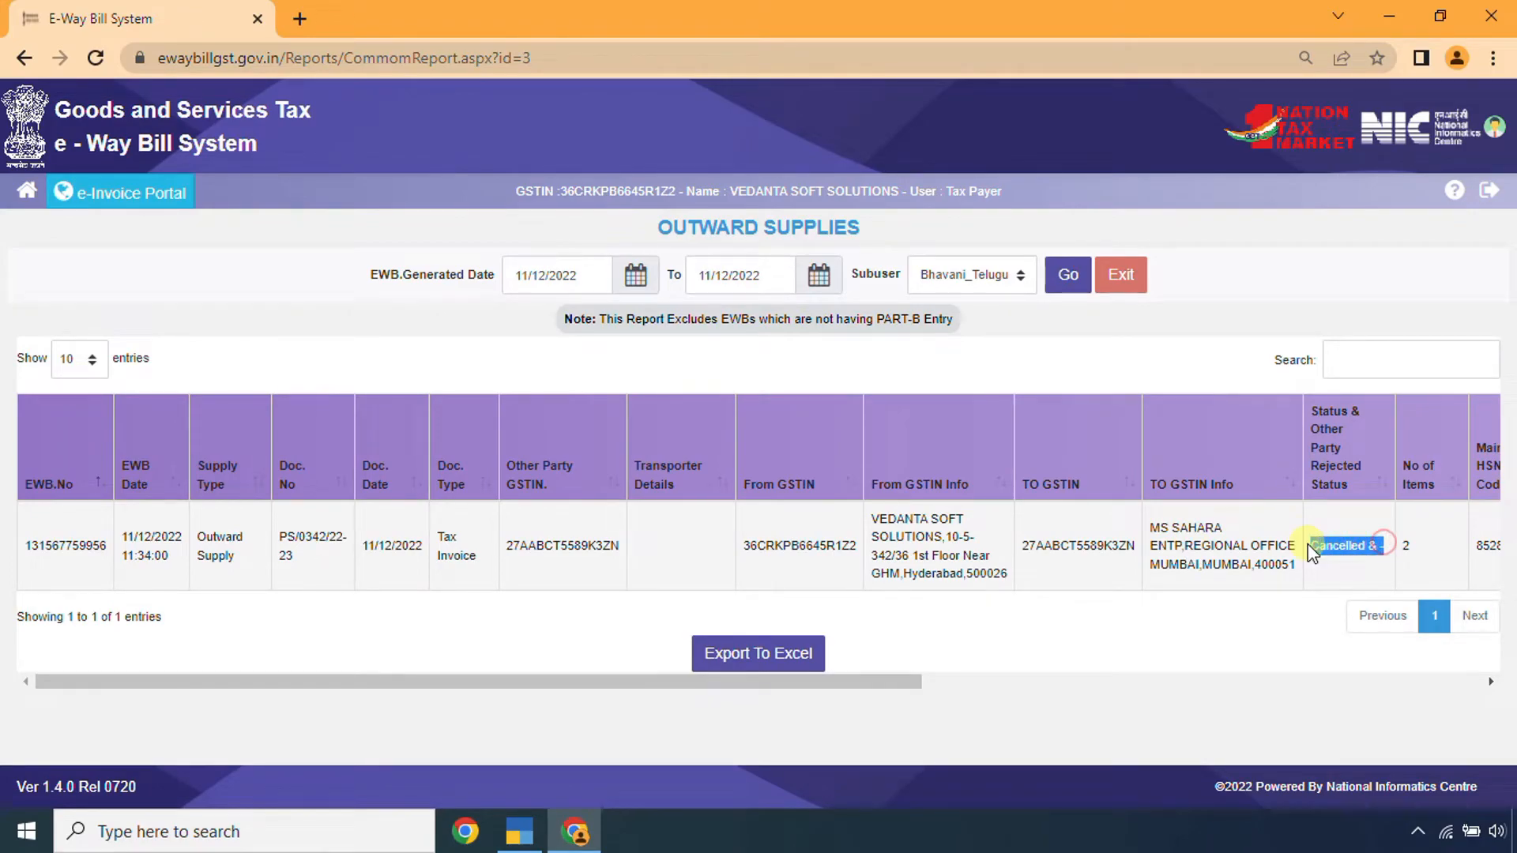
click(11, 207)
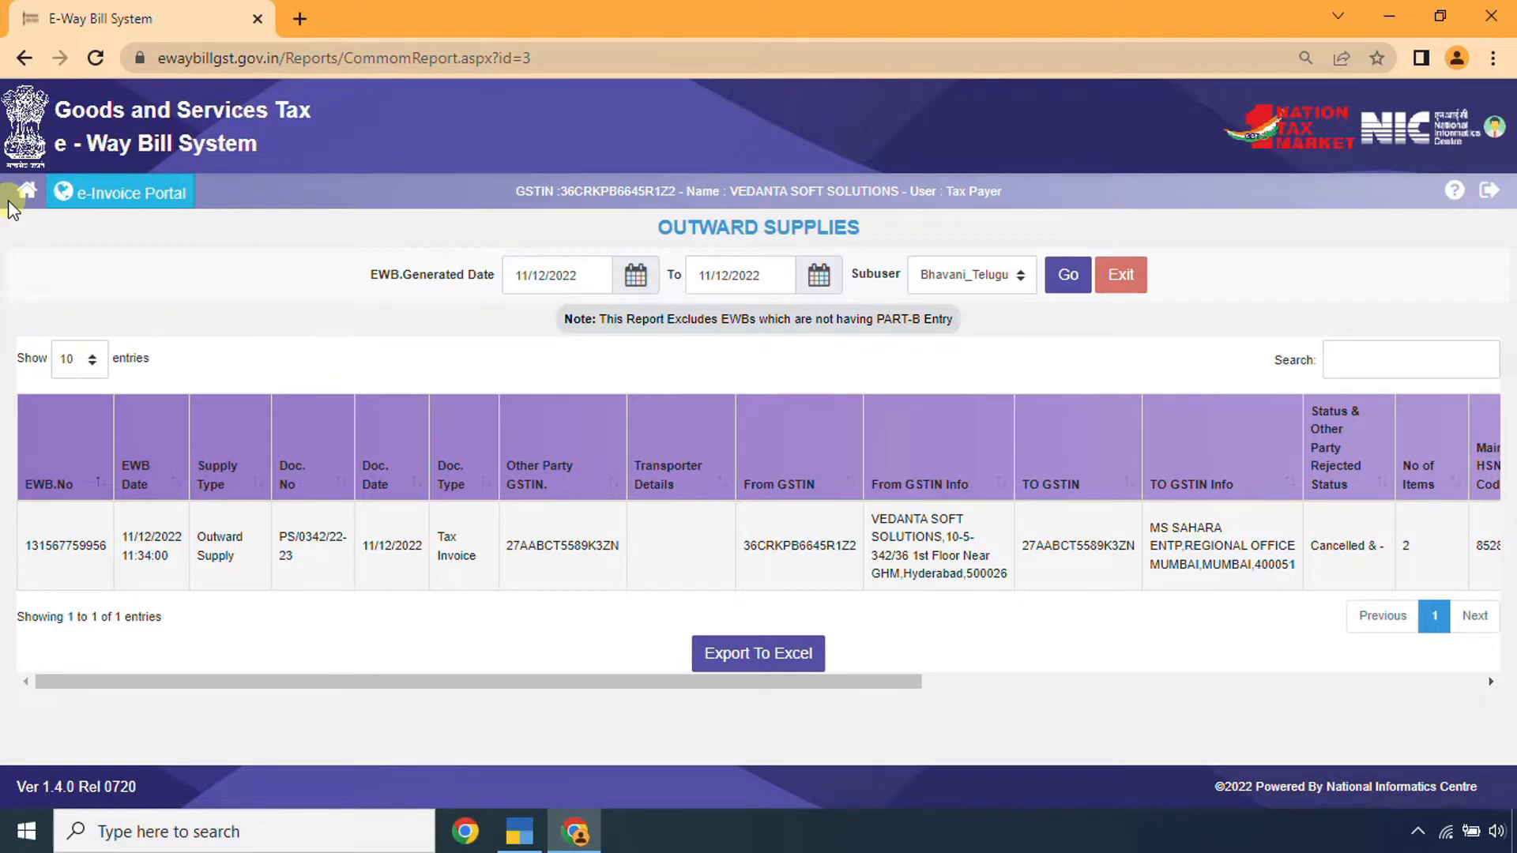
click(27, 195)
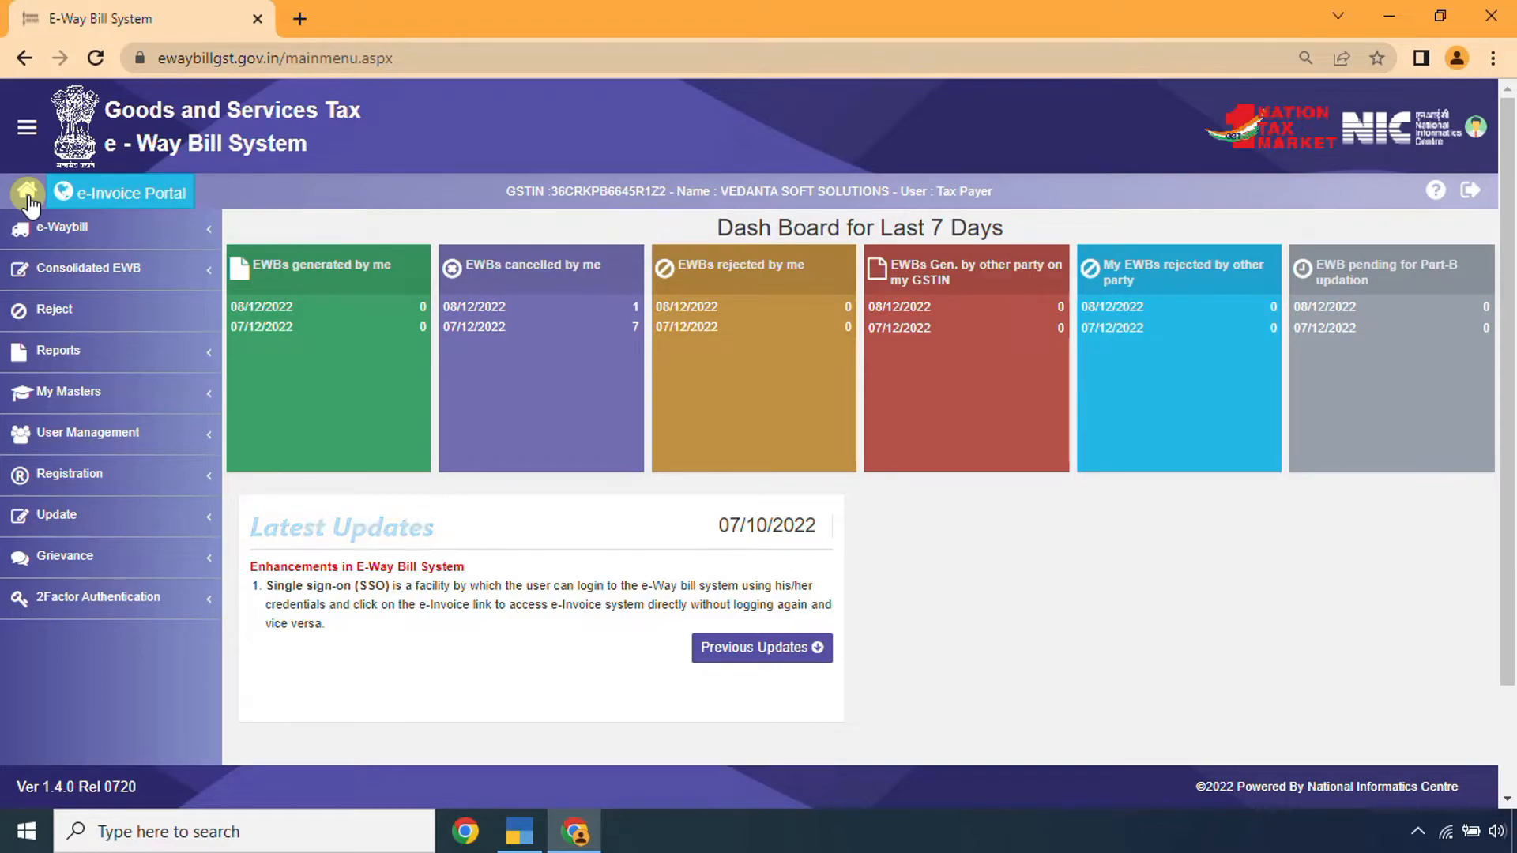
In the Products master, enter product DELL, unit NUMBERS and description 'DELL XPS LAPTOPS'
click(28, 196)
click(103, 393)
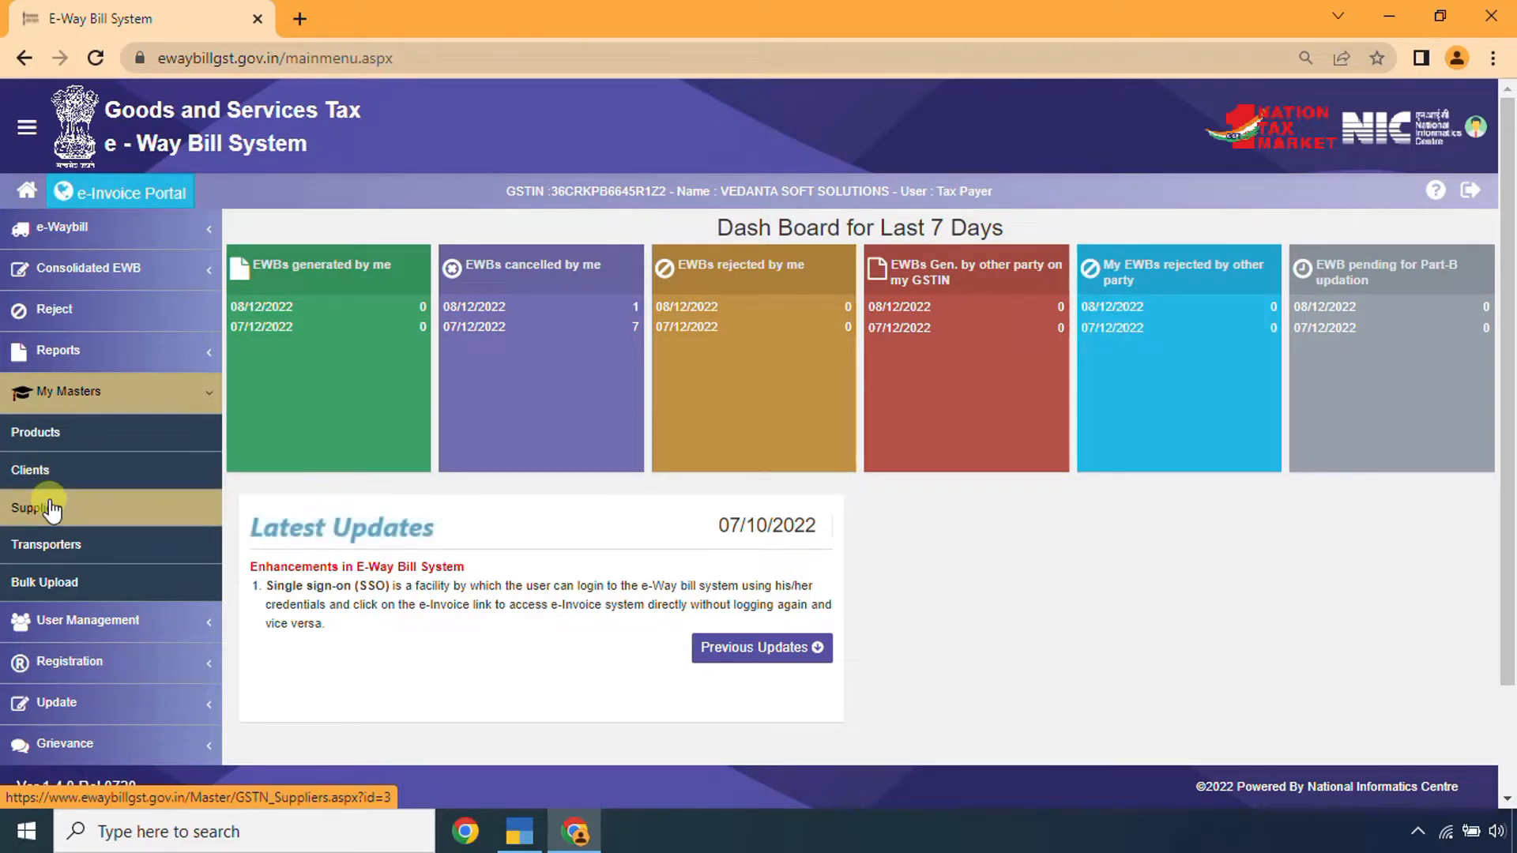
click(43, 430)
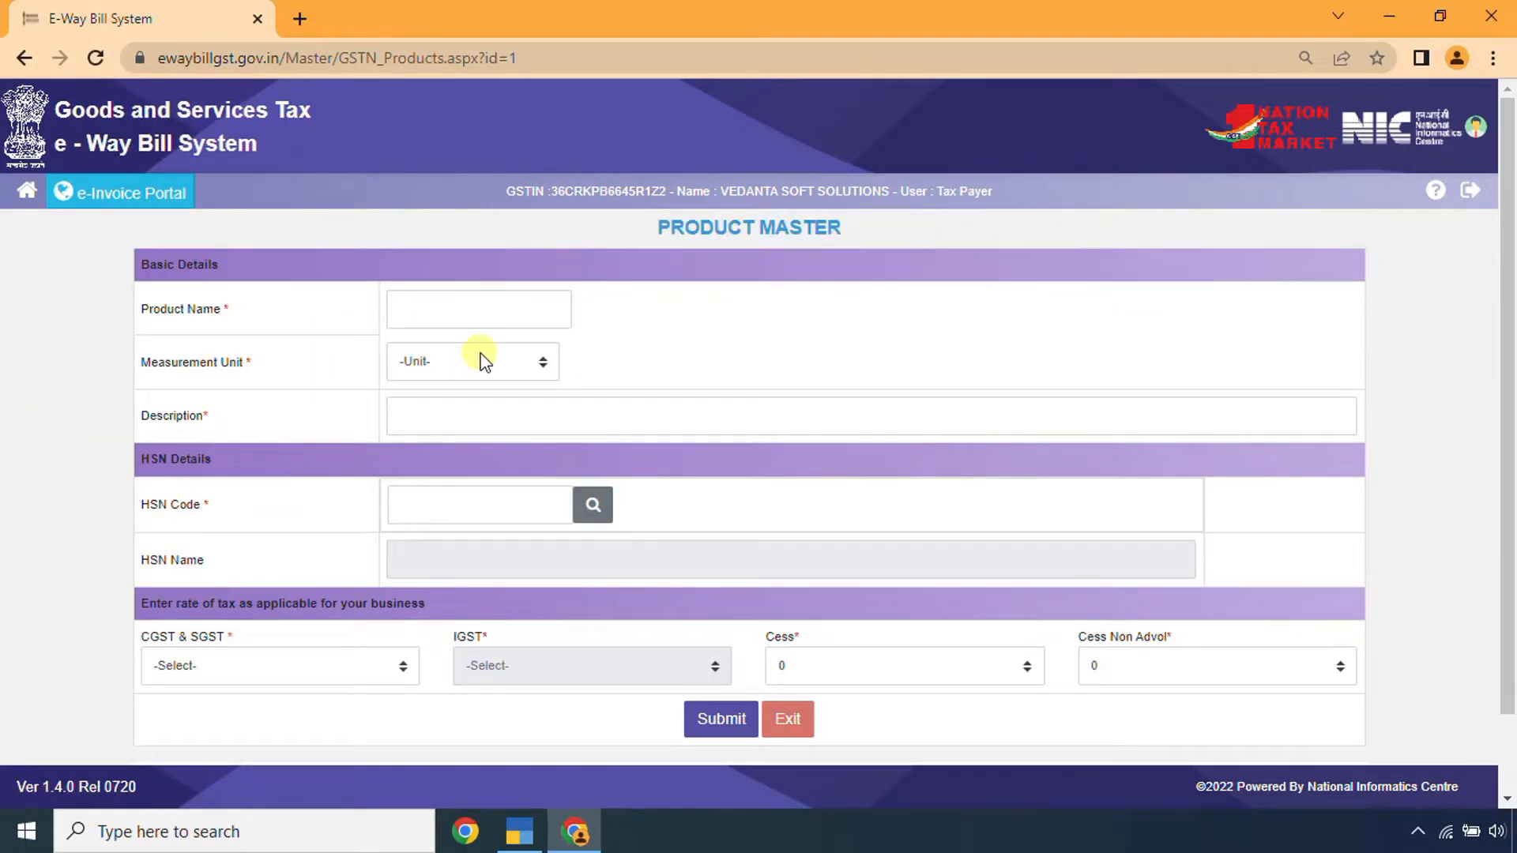
click(455, 316)
text(DELL XPS)
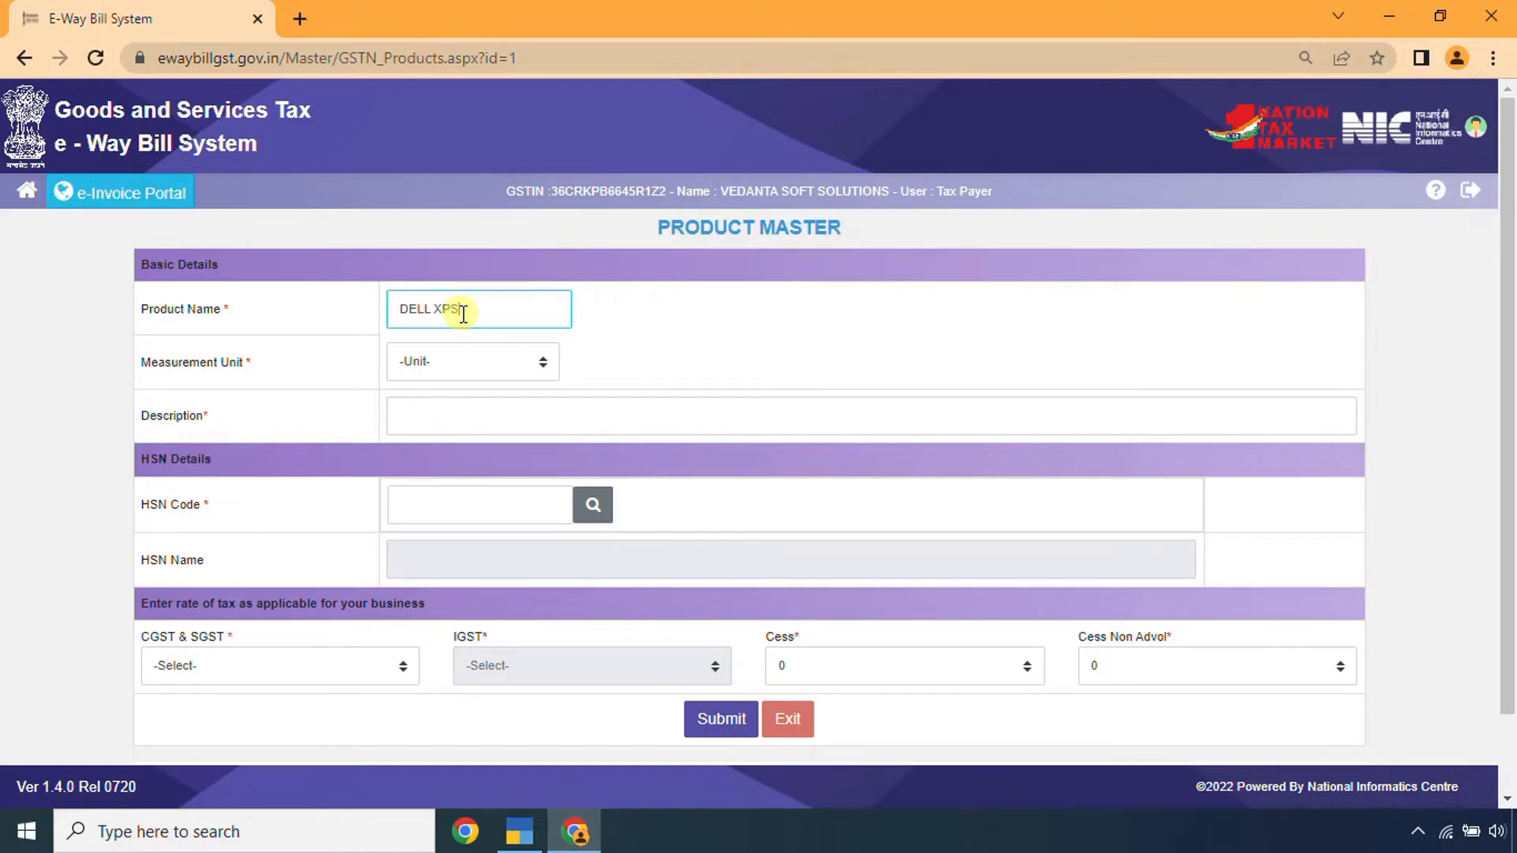
click(472, 362)
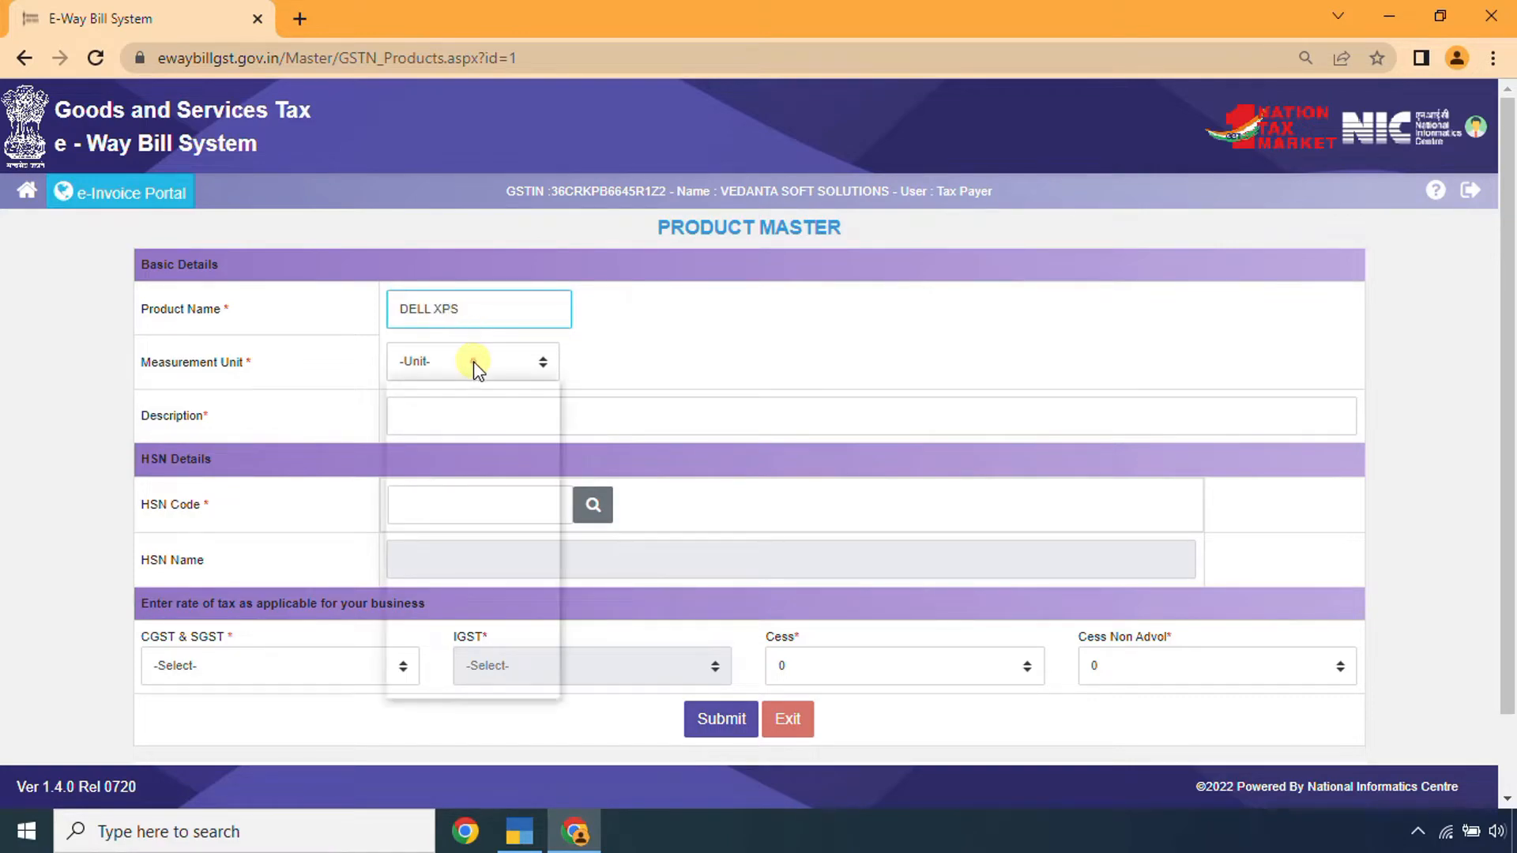
key(n)
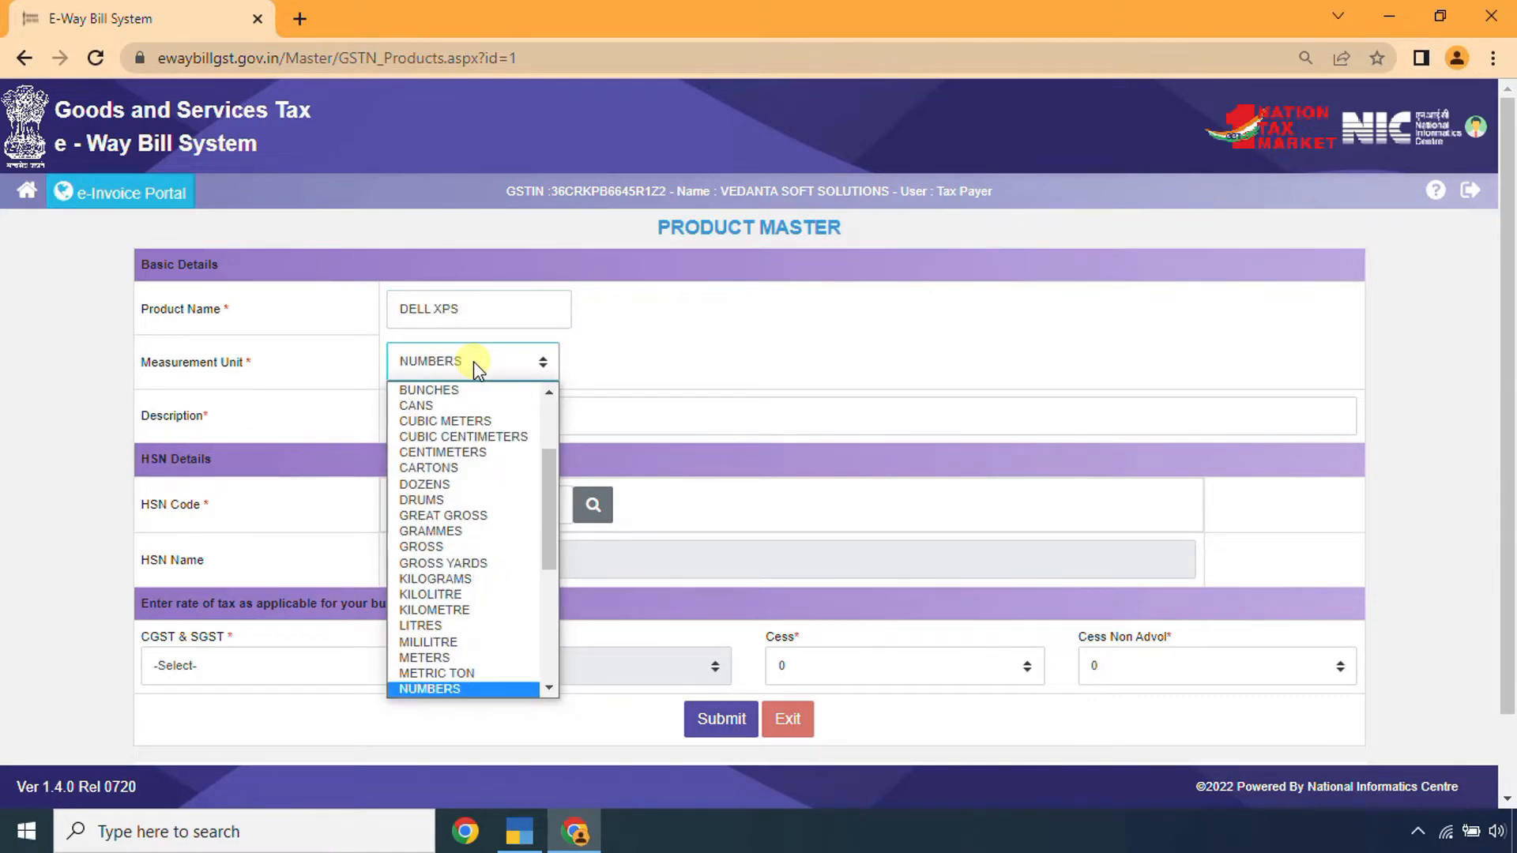
key(Return)
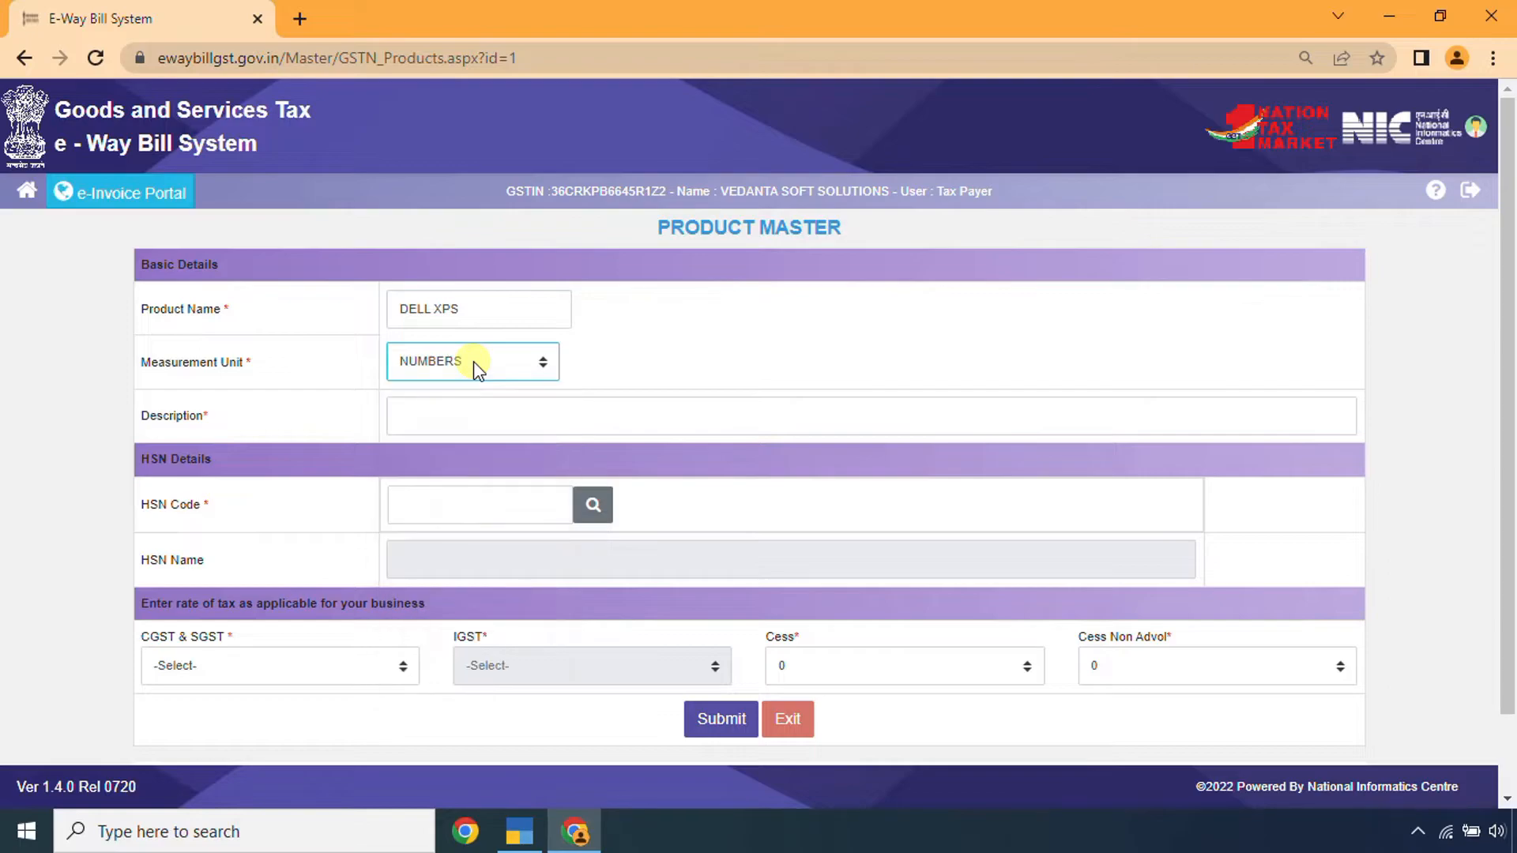
click(469, 413)
text(DELL XPS )
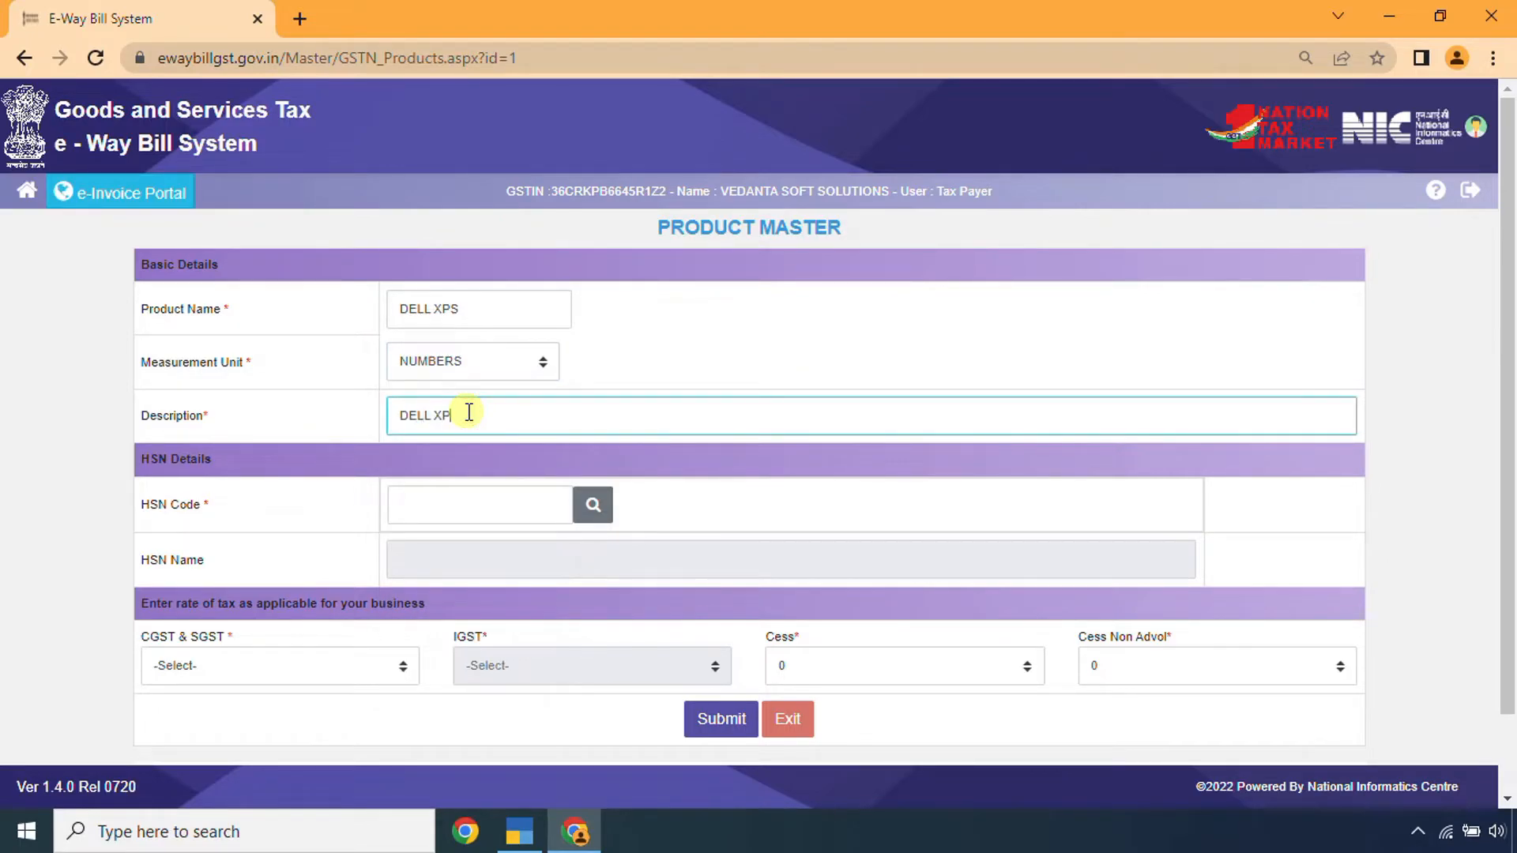
text(LAPTOPS)
Enter HSN 8471, set CGST & SGST to 9 + 9, and save the product
click(440, 515)
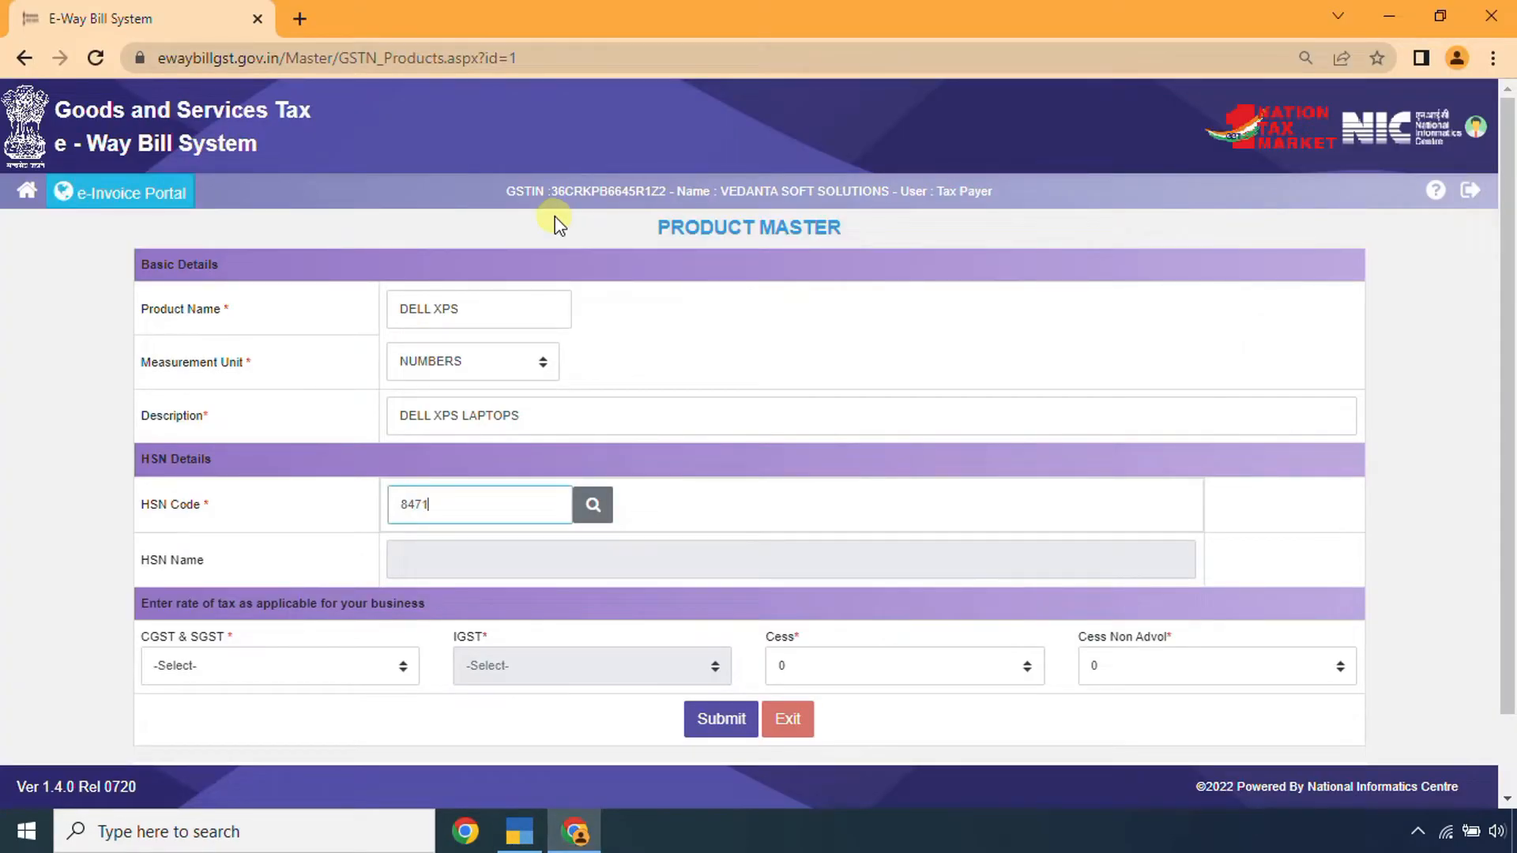
scroll(985, 300, down, 1)
click(226, 584)
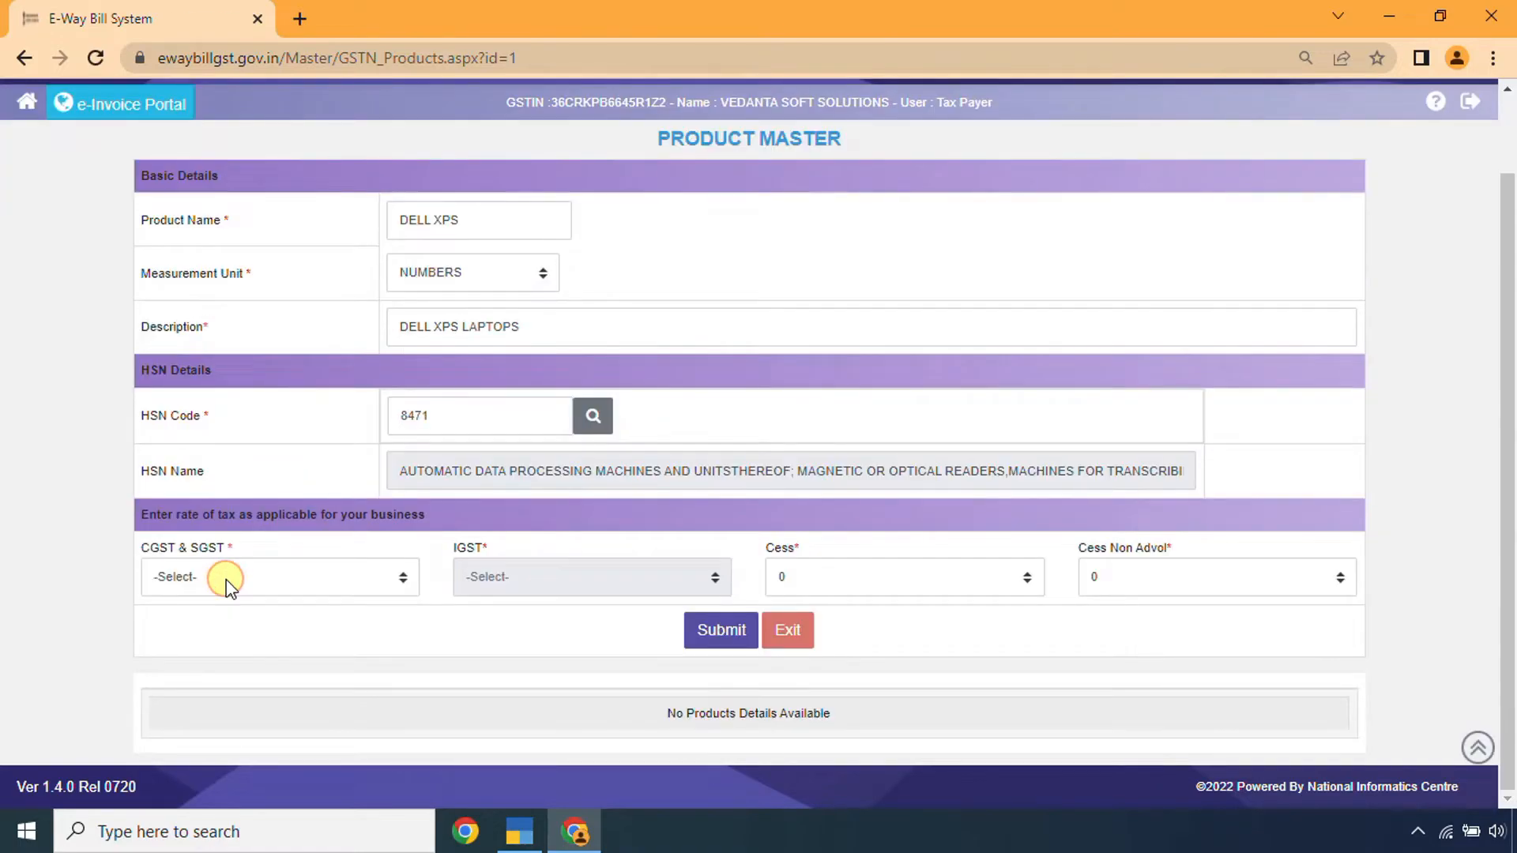
click(226, 577)
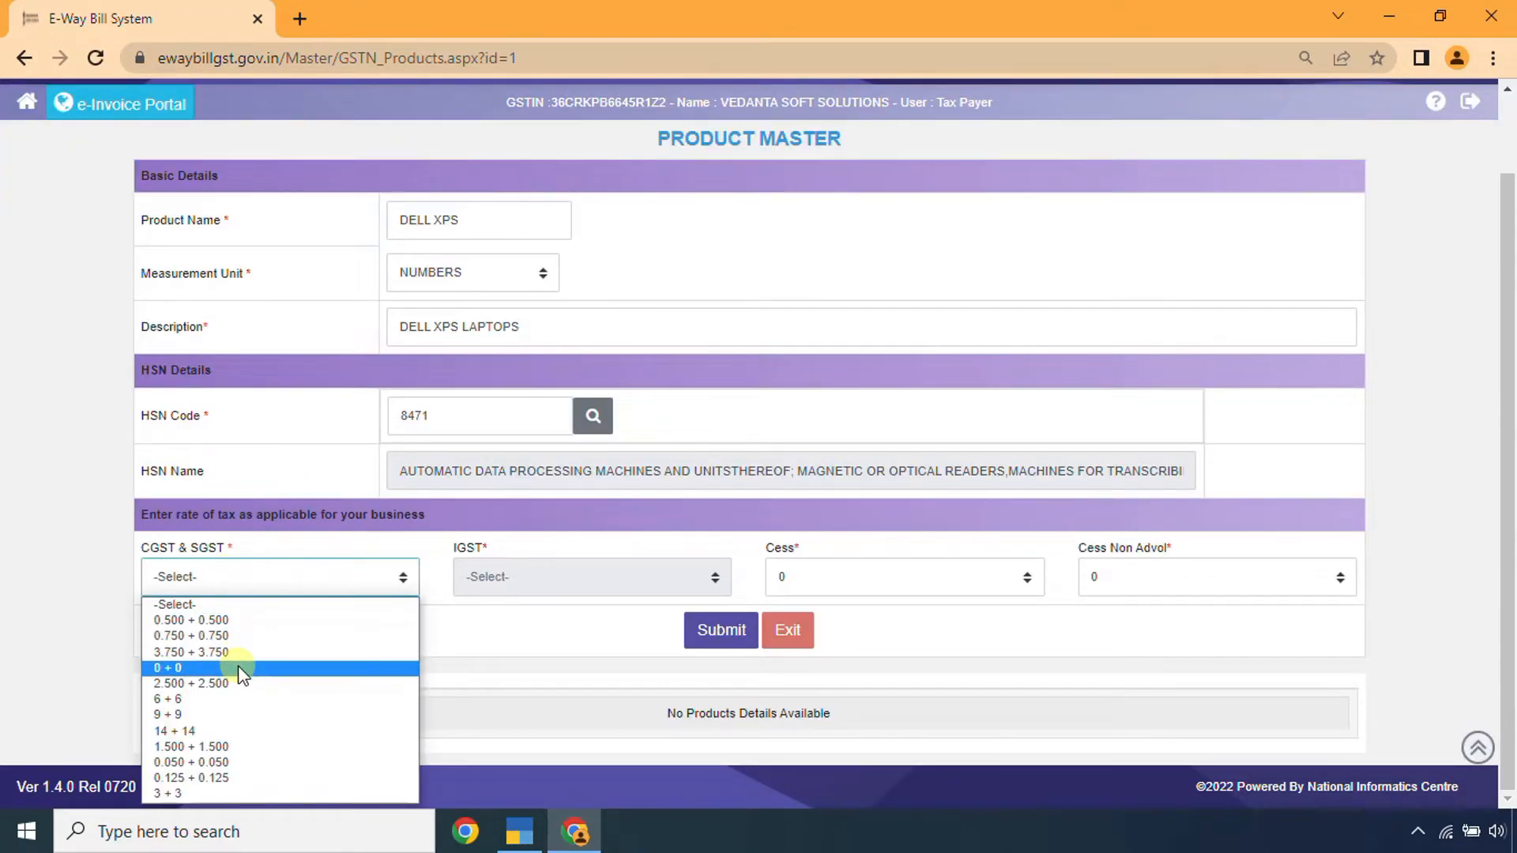
click(225, 714)
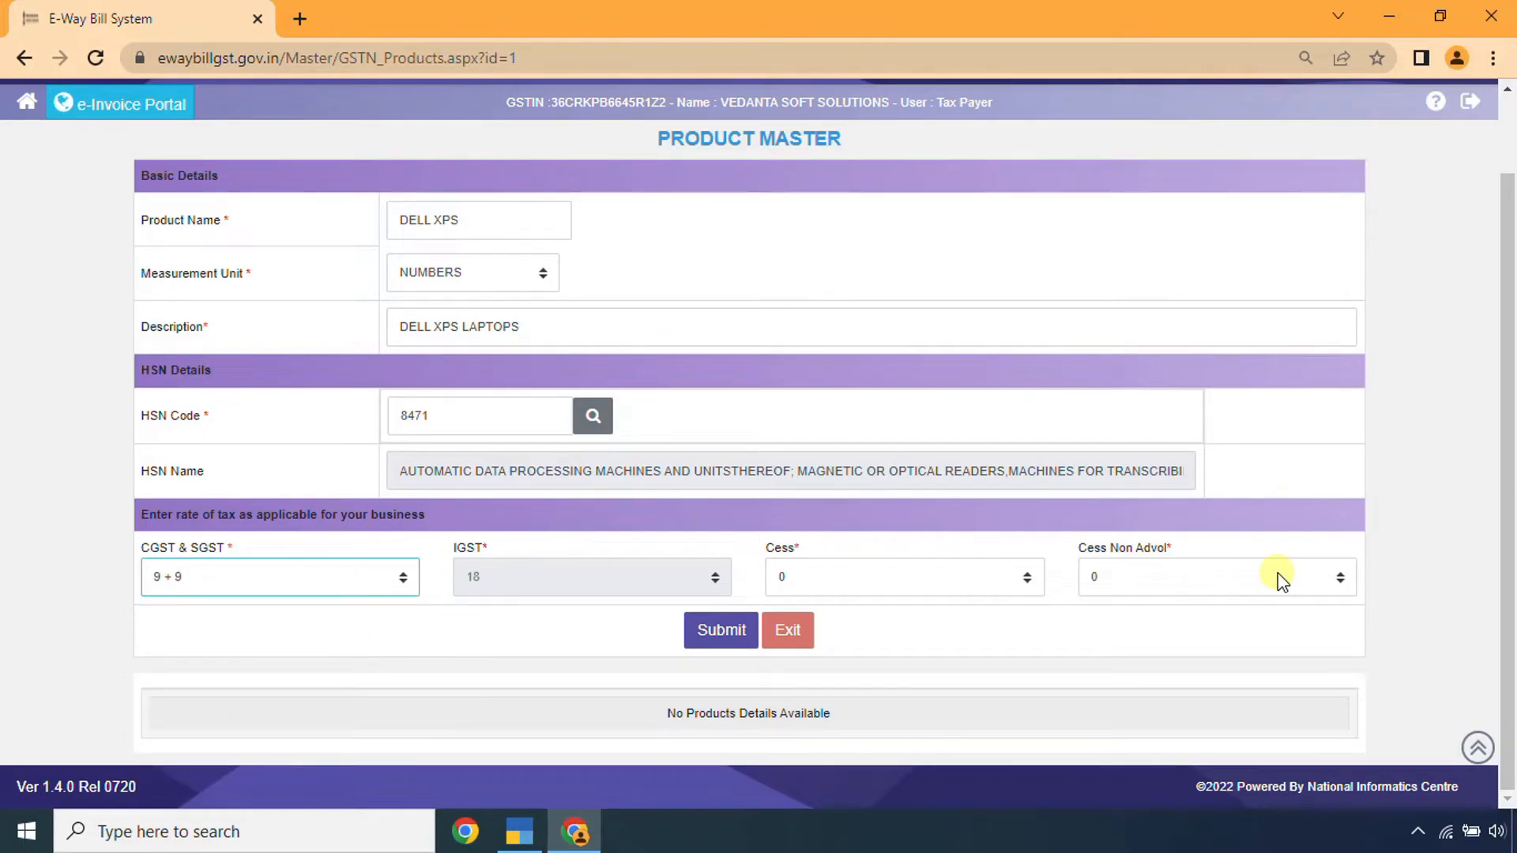
click(724, 630)
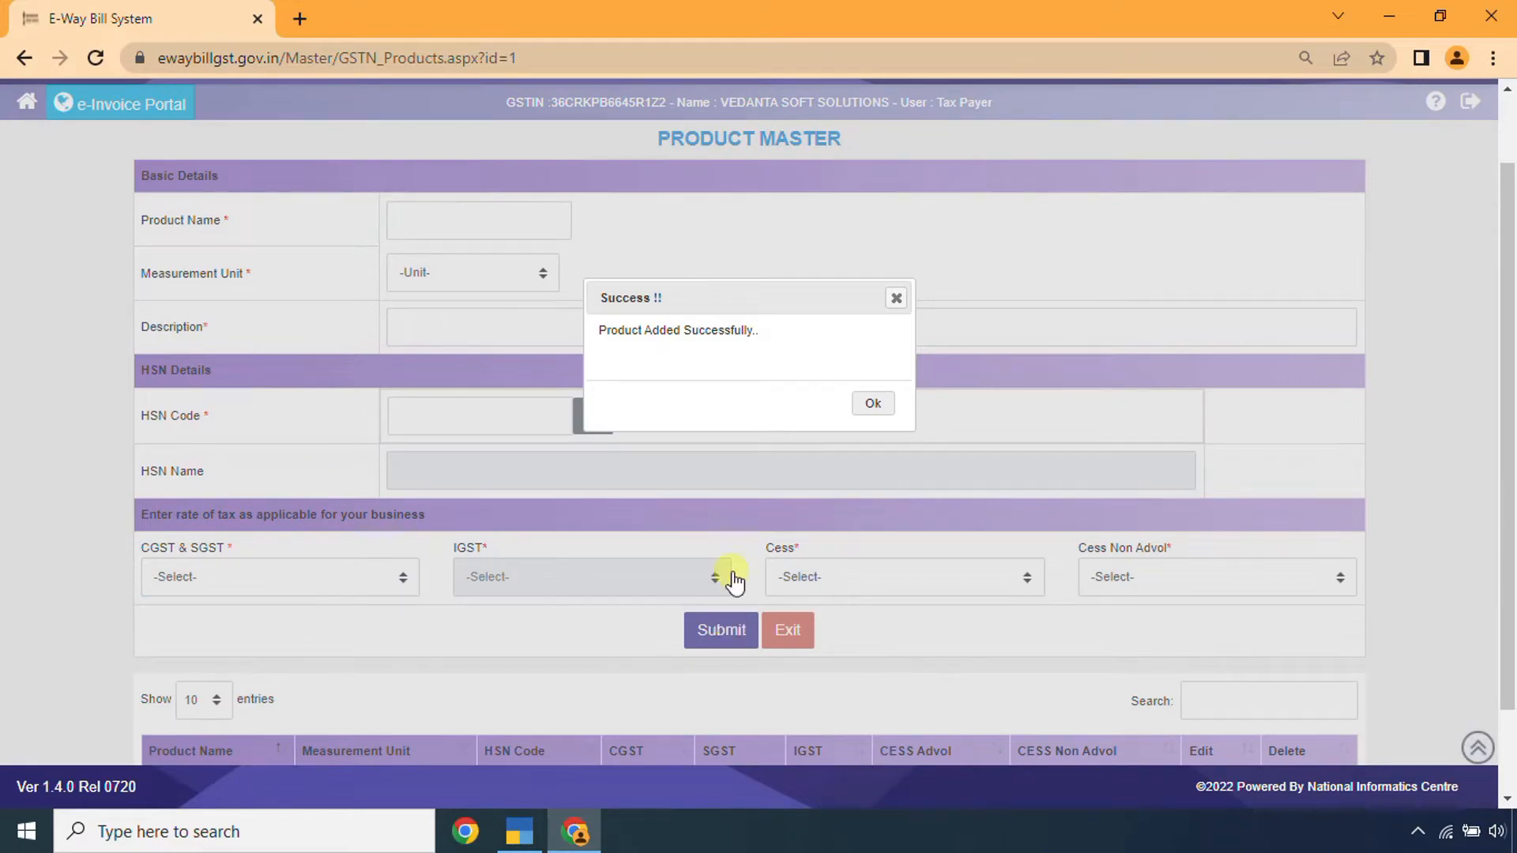
click(873, 404)
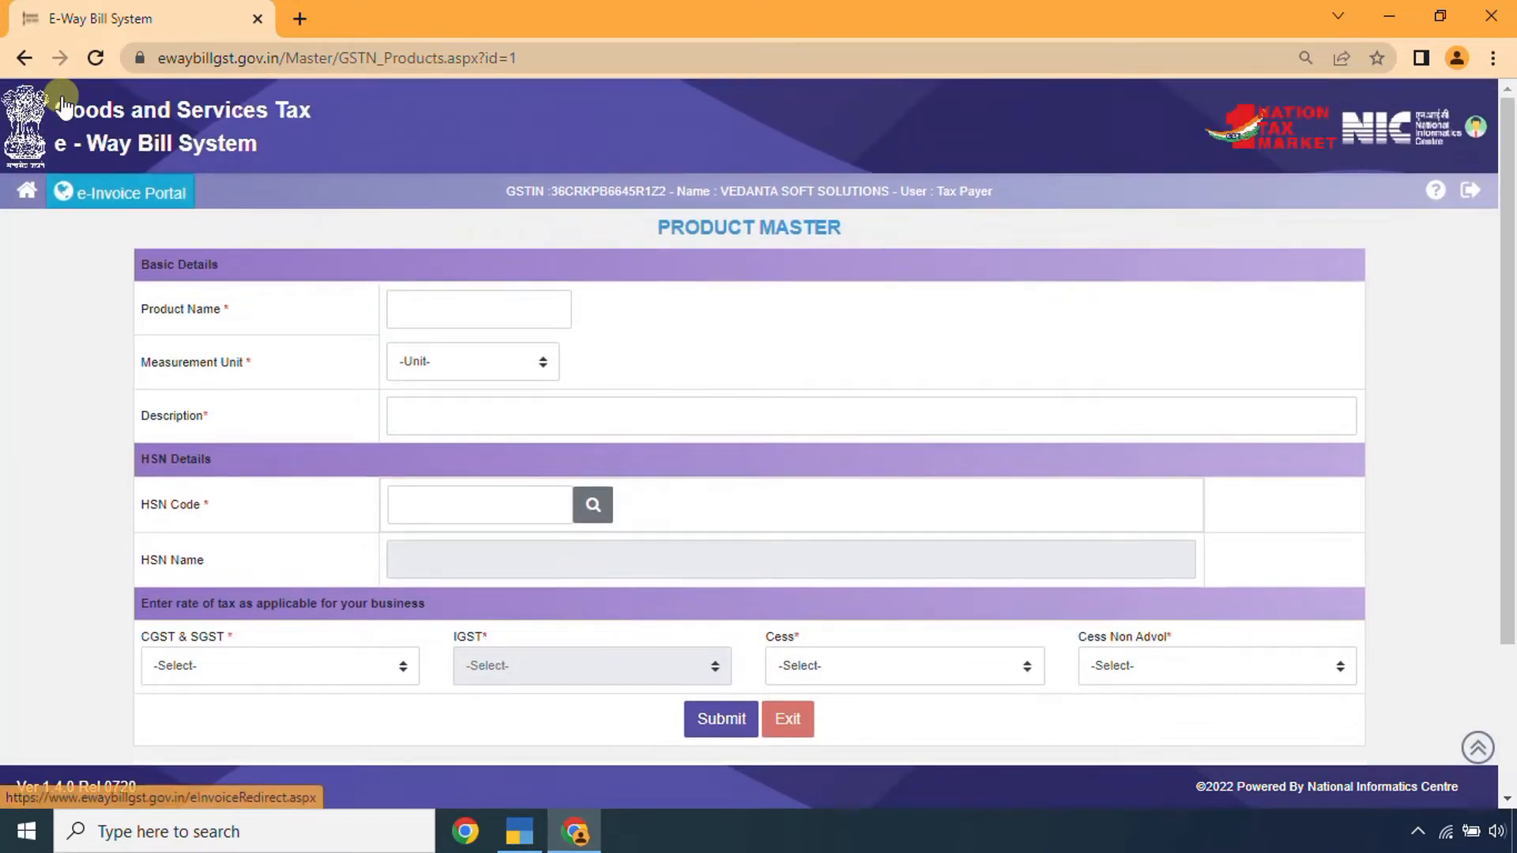
Start a new e-way bill and fill an item from saved DELL XPS (HSN 8471, NOS)
click(28, 194)
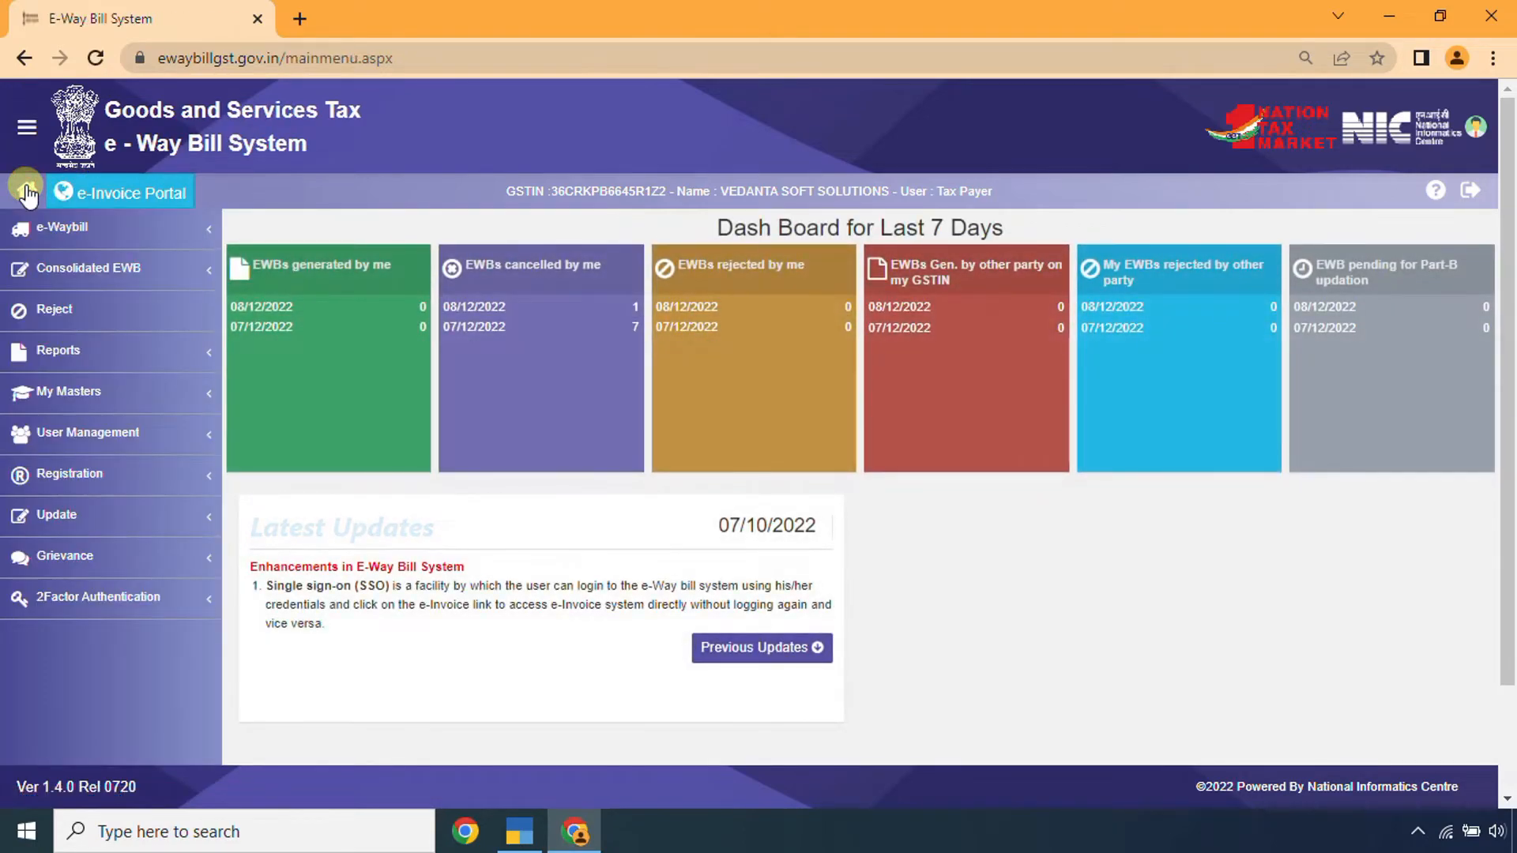
click(70, 229)
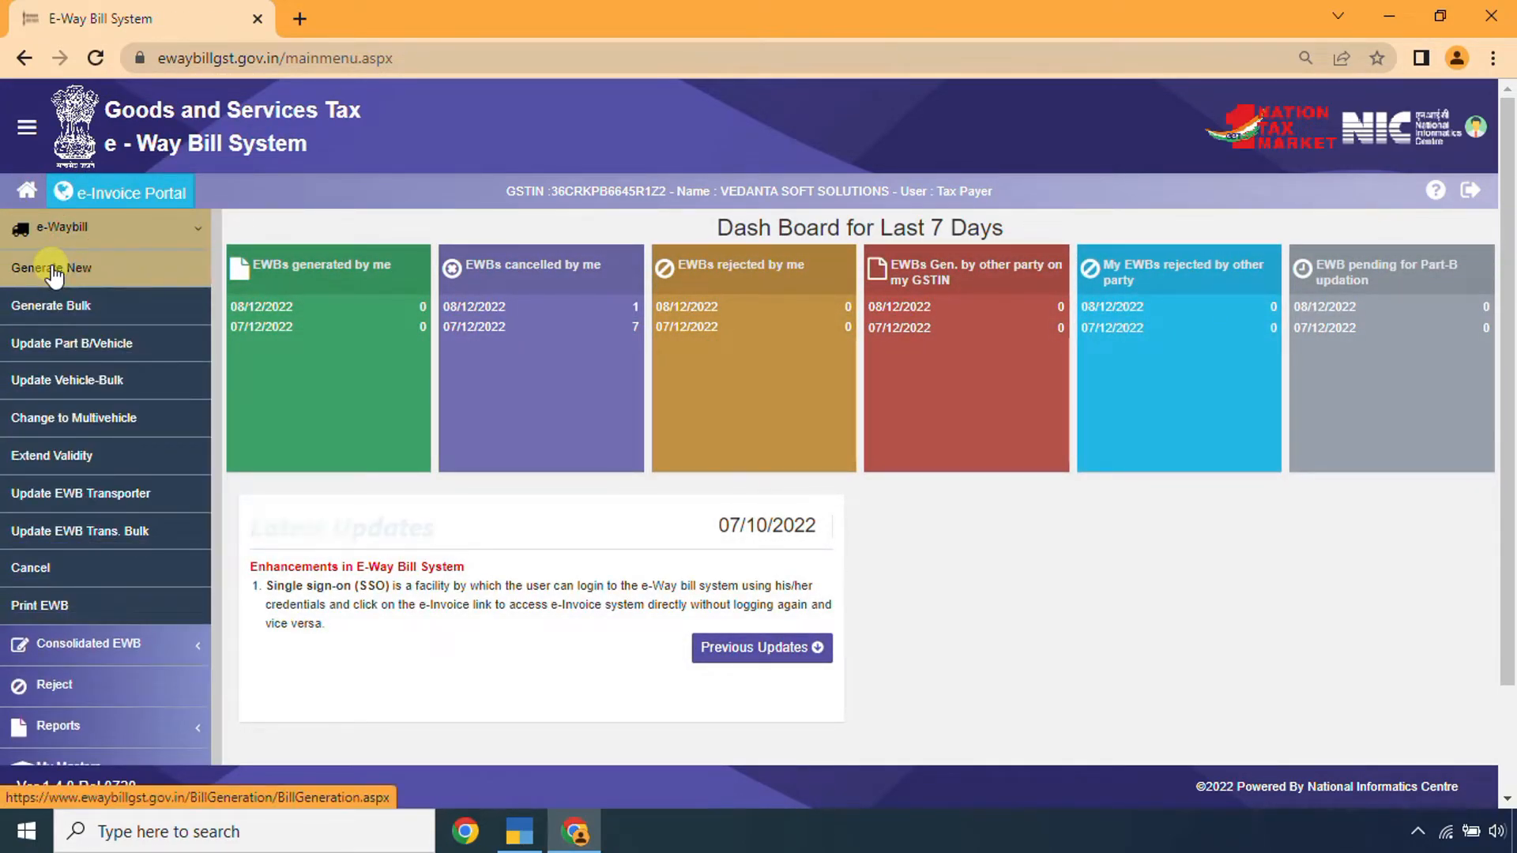
click(54, 273)
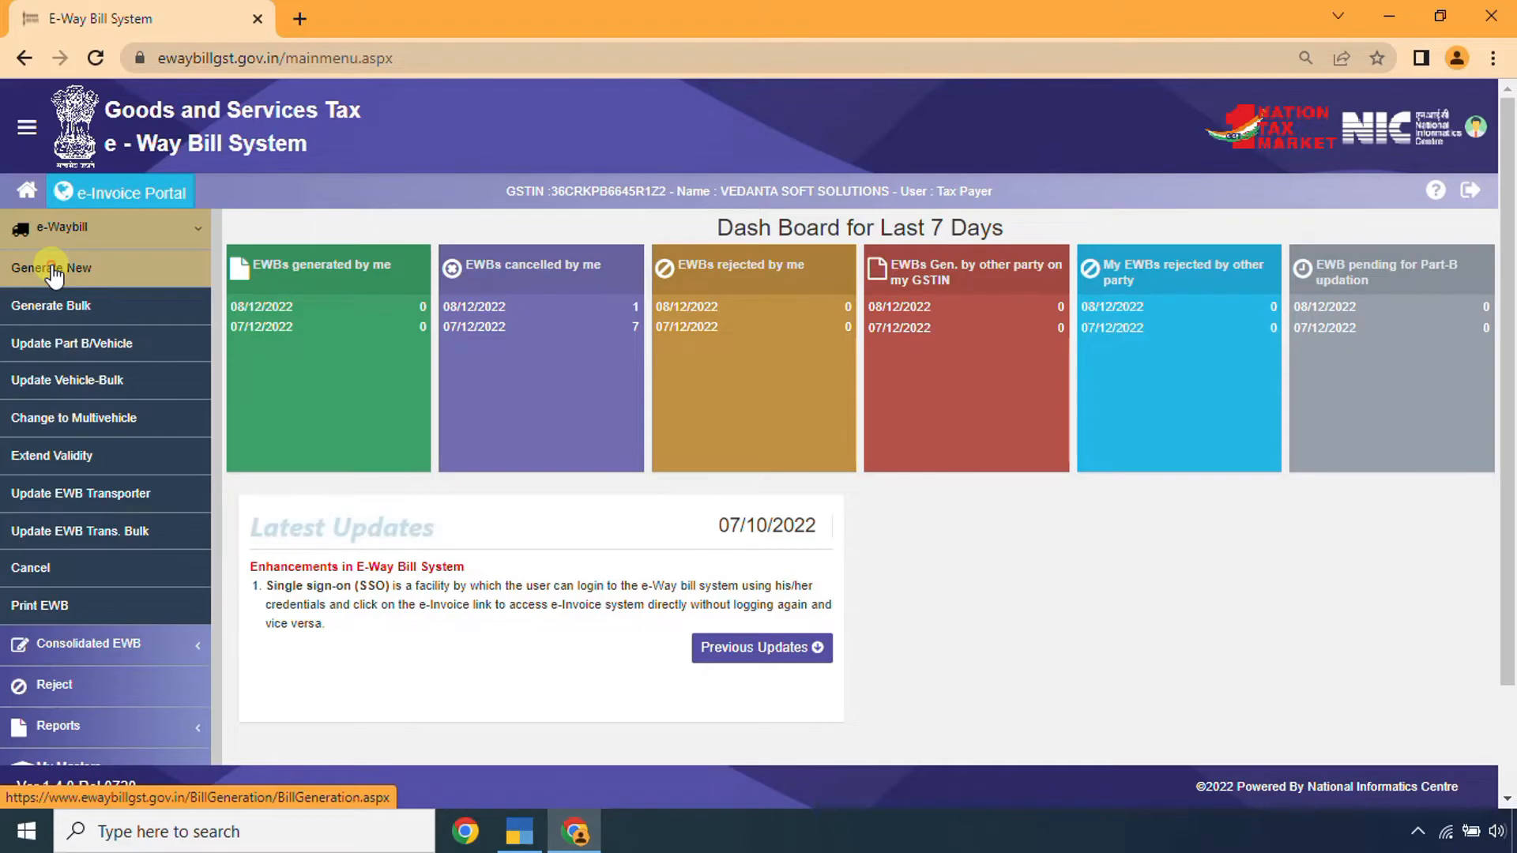
scroll(475, 354, down, 1)
scroll(475, 354, down, 3)
scroll(214, 466, down, 3)
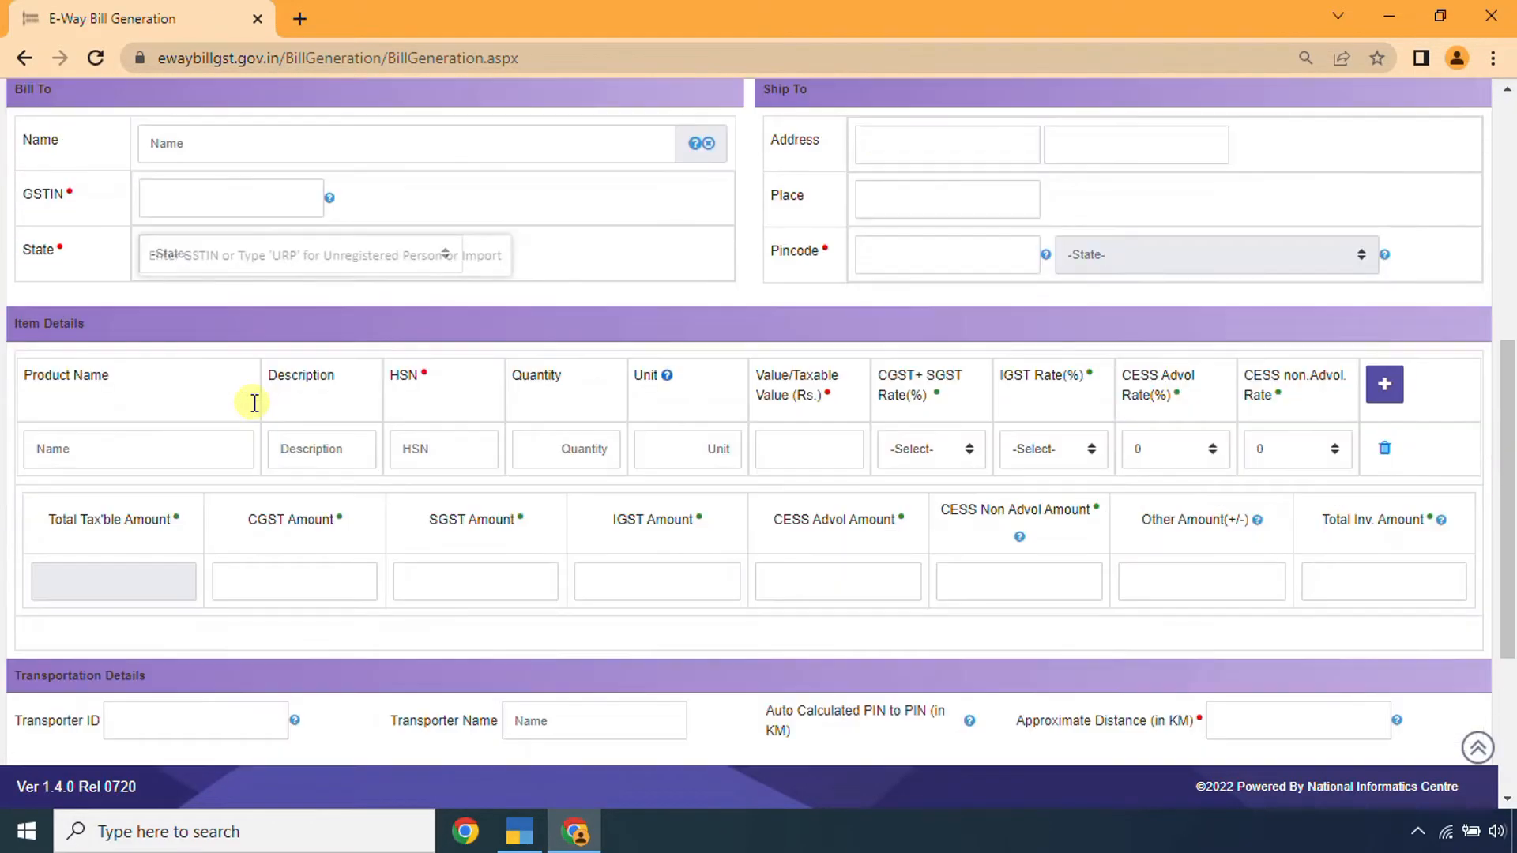
click(136, 453)
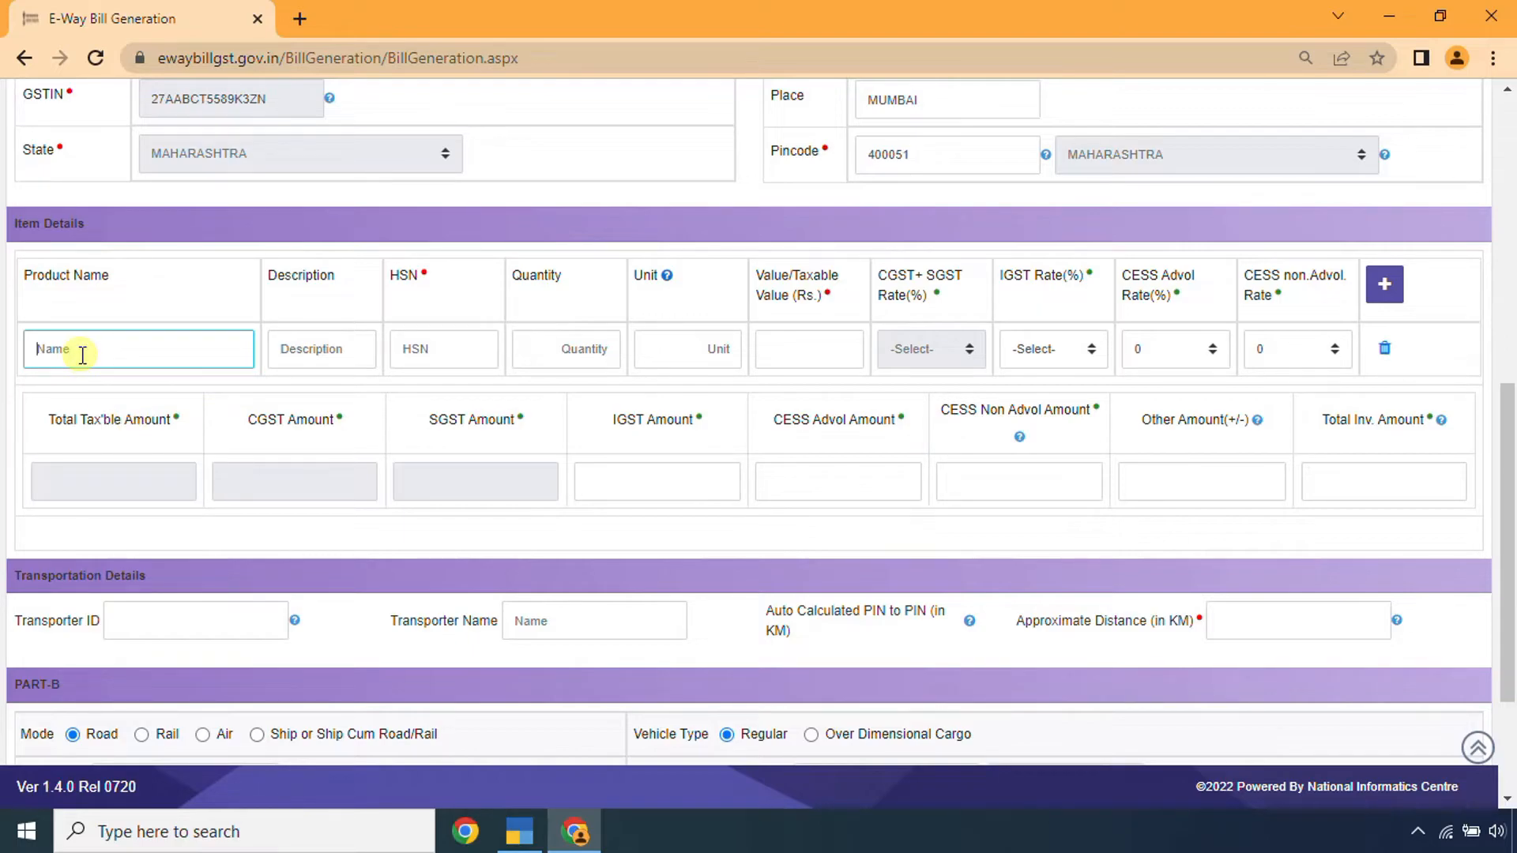
text(D)
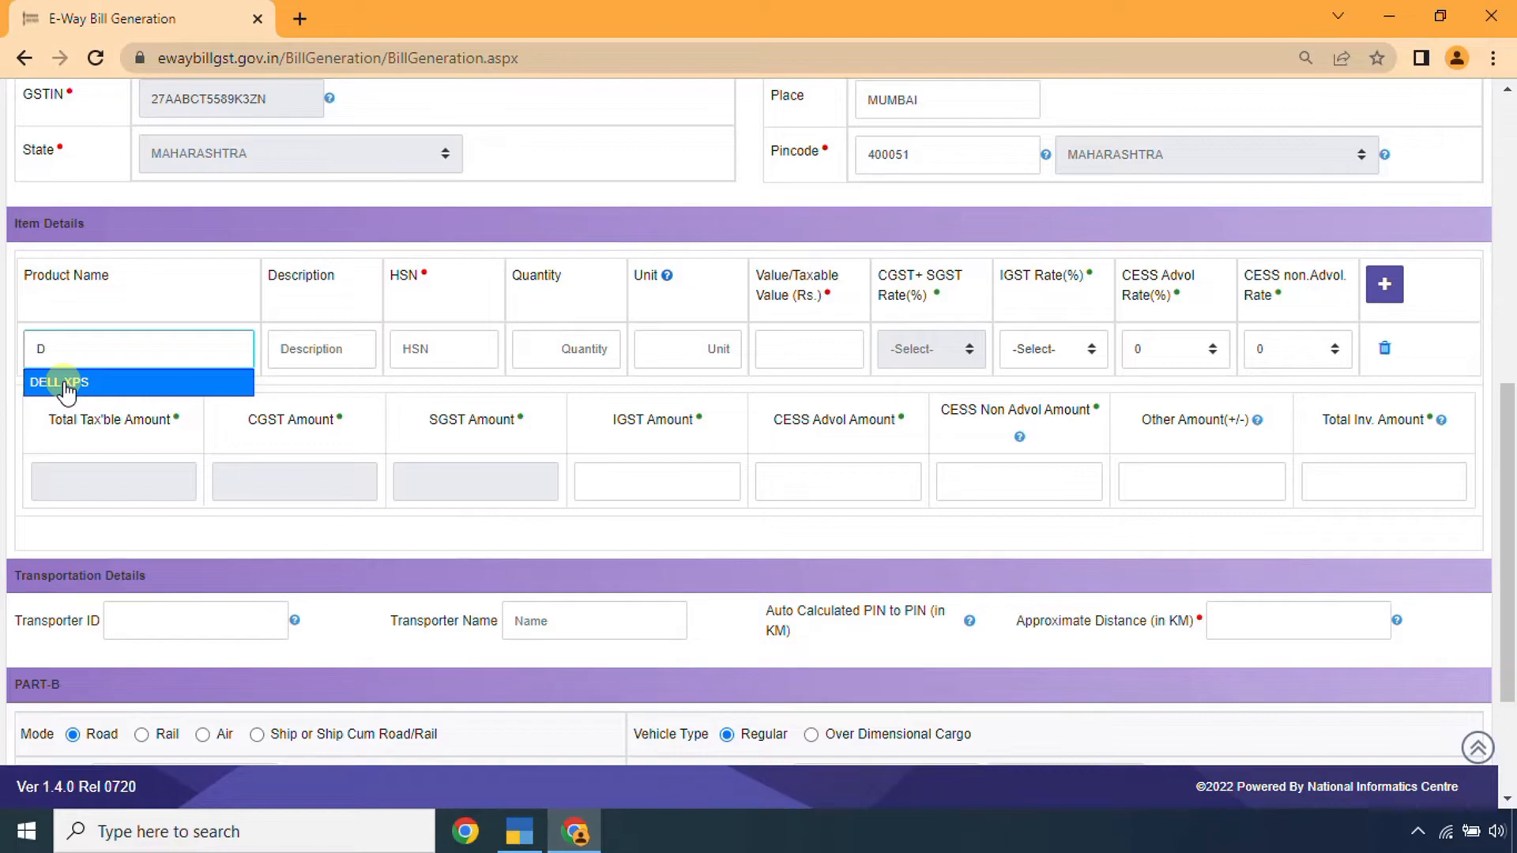
click(65, 383)
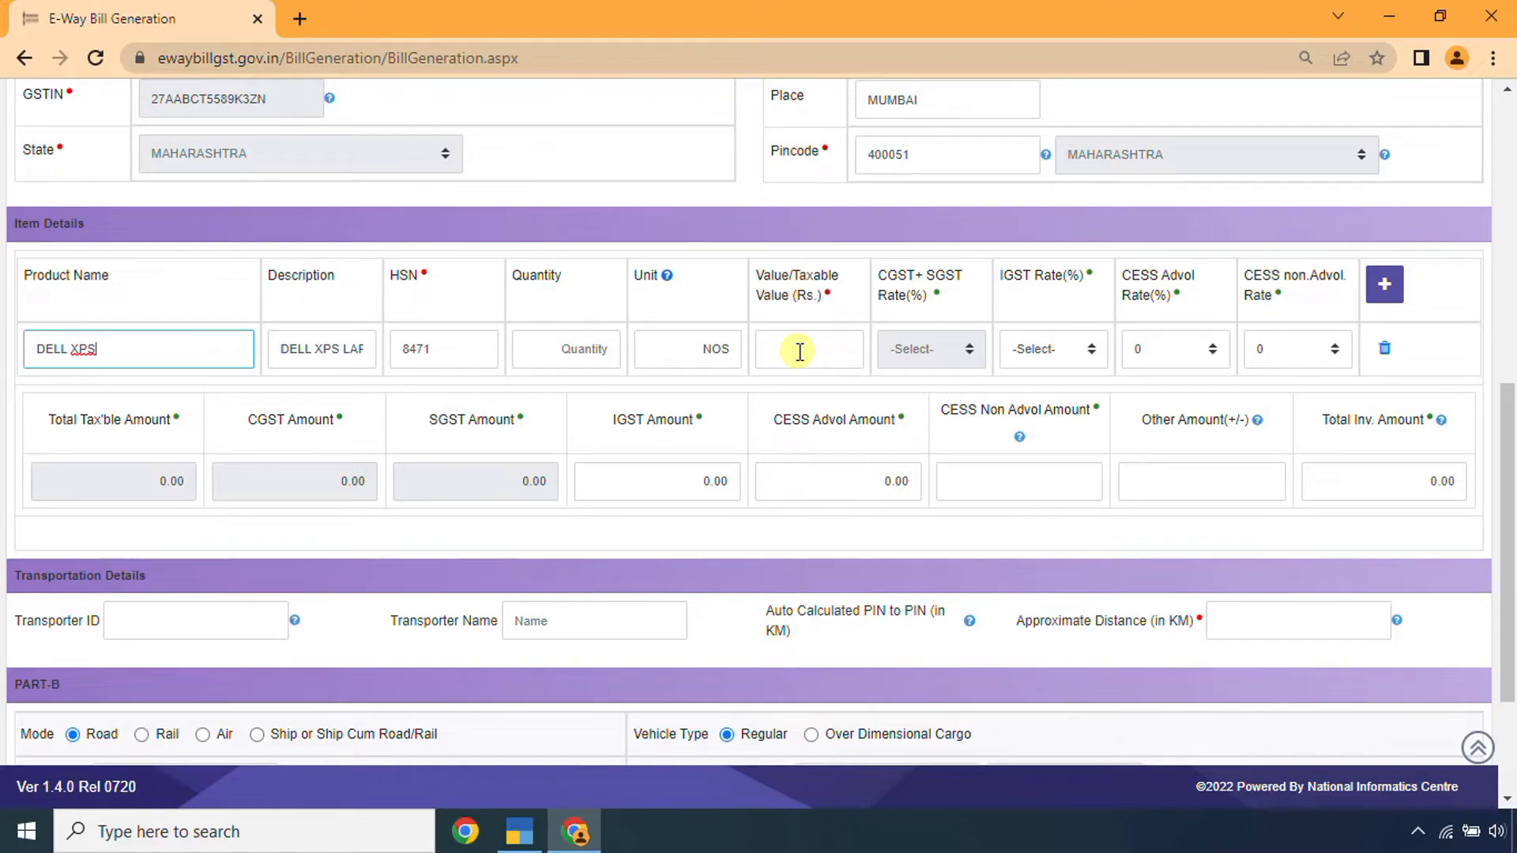
Leave the unfinished e-way bill form and go back to the dashboard
scroll(799, 352, up, 3)
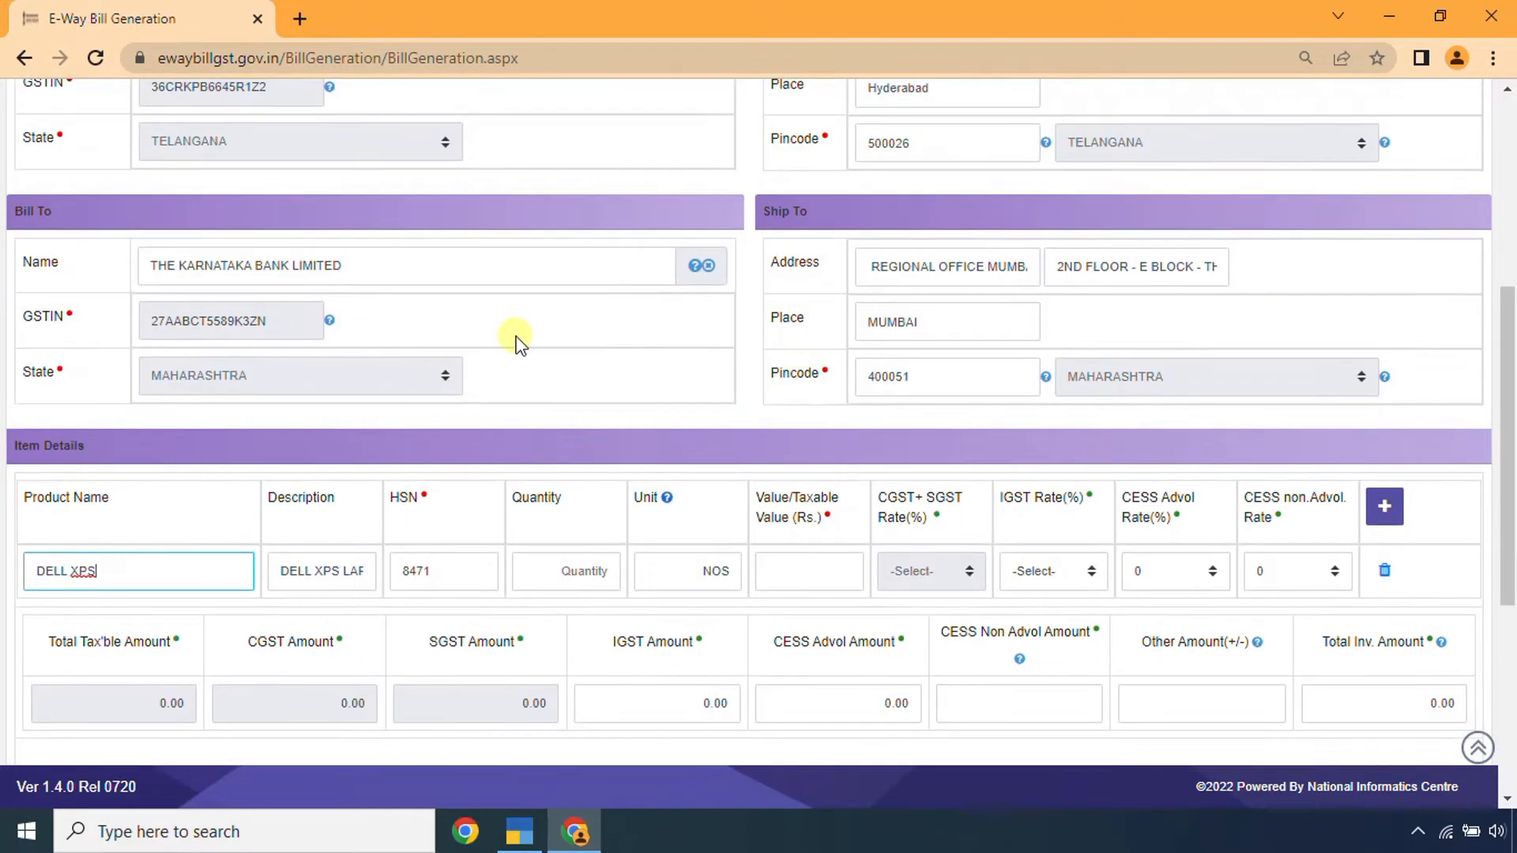
scroll(276, 340, up, 5)
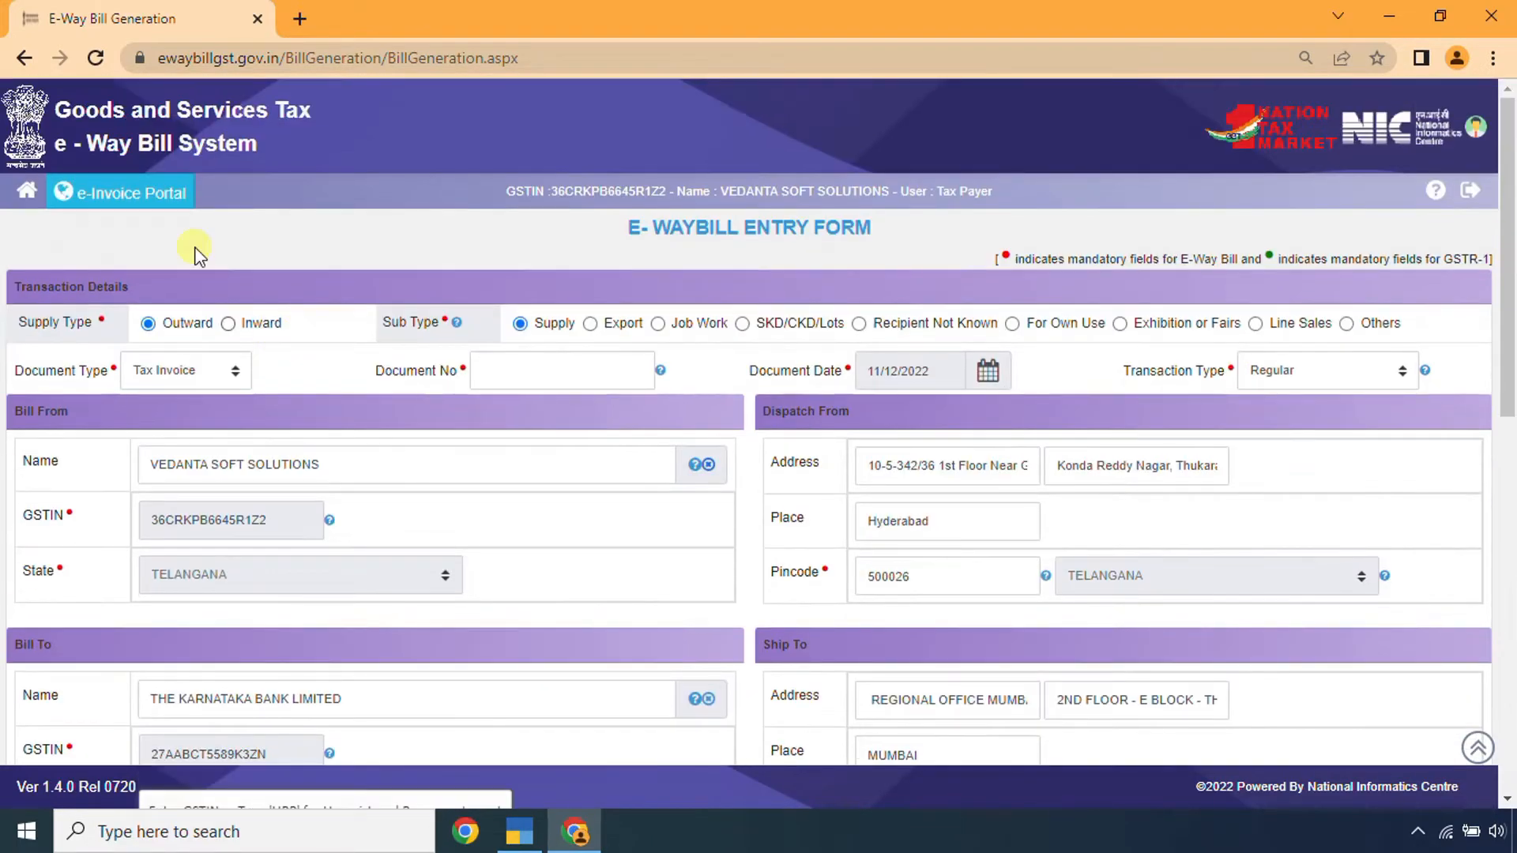
click(28, 197)
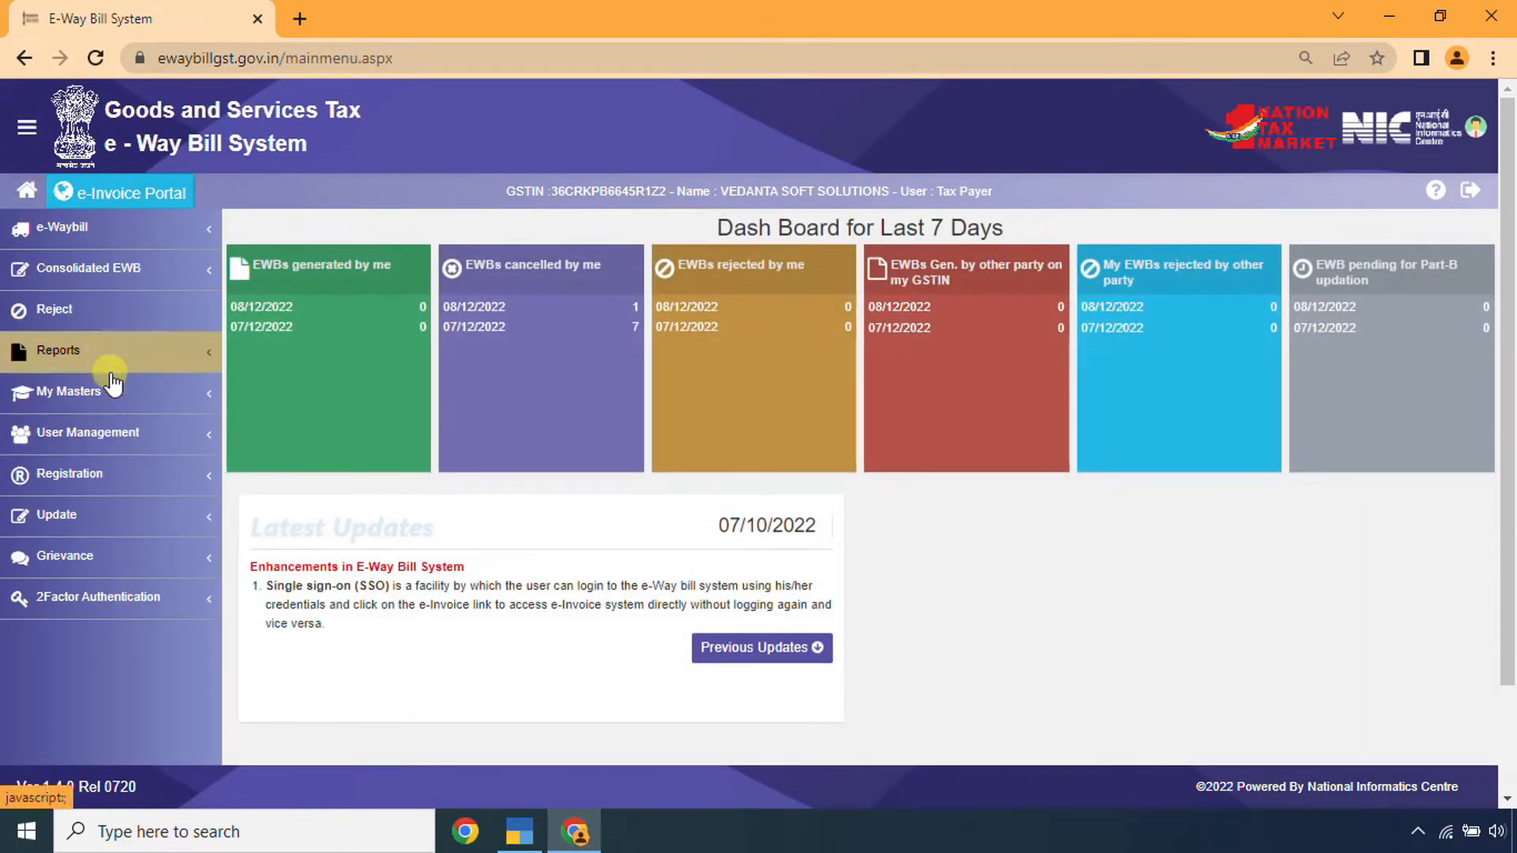
In the Clients master, paste the client's GSTIN and look up THE KARNATAKA BANK LIMITED
click(113, 391)
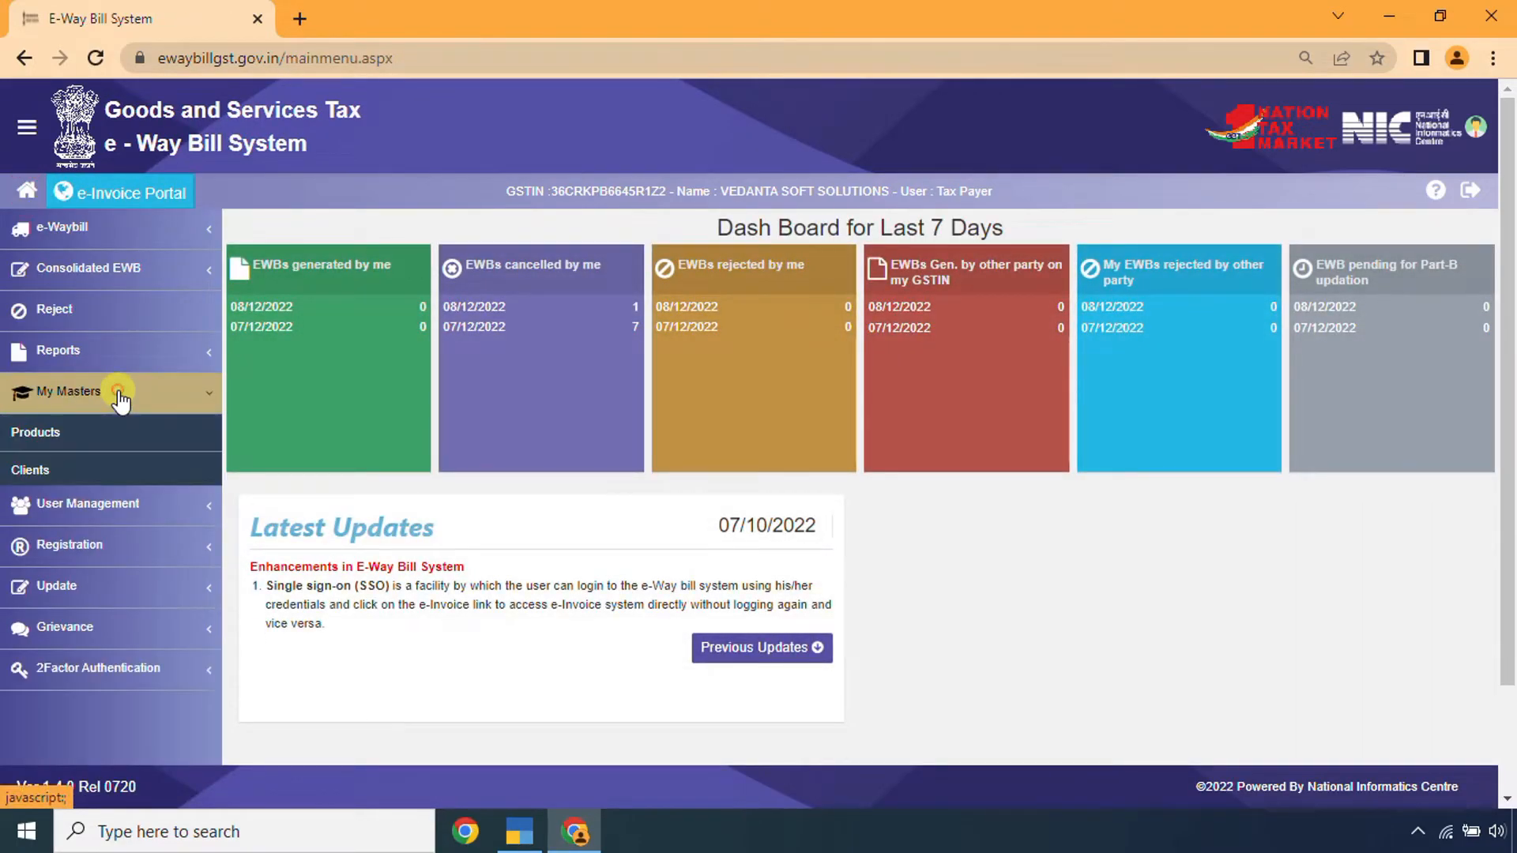
click(56, 460)
click(738, 316)
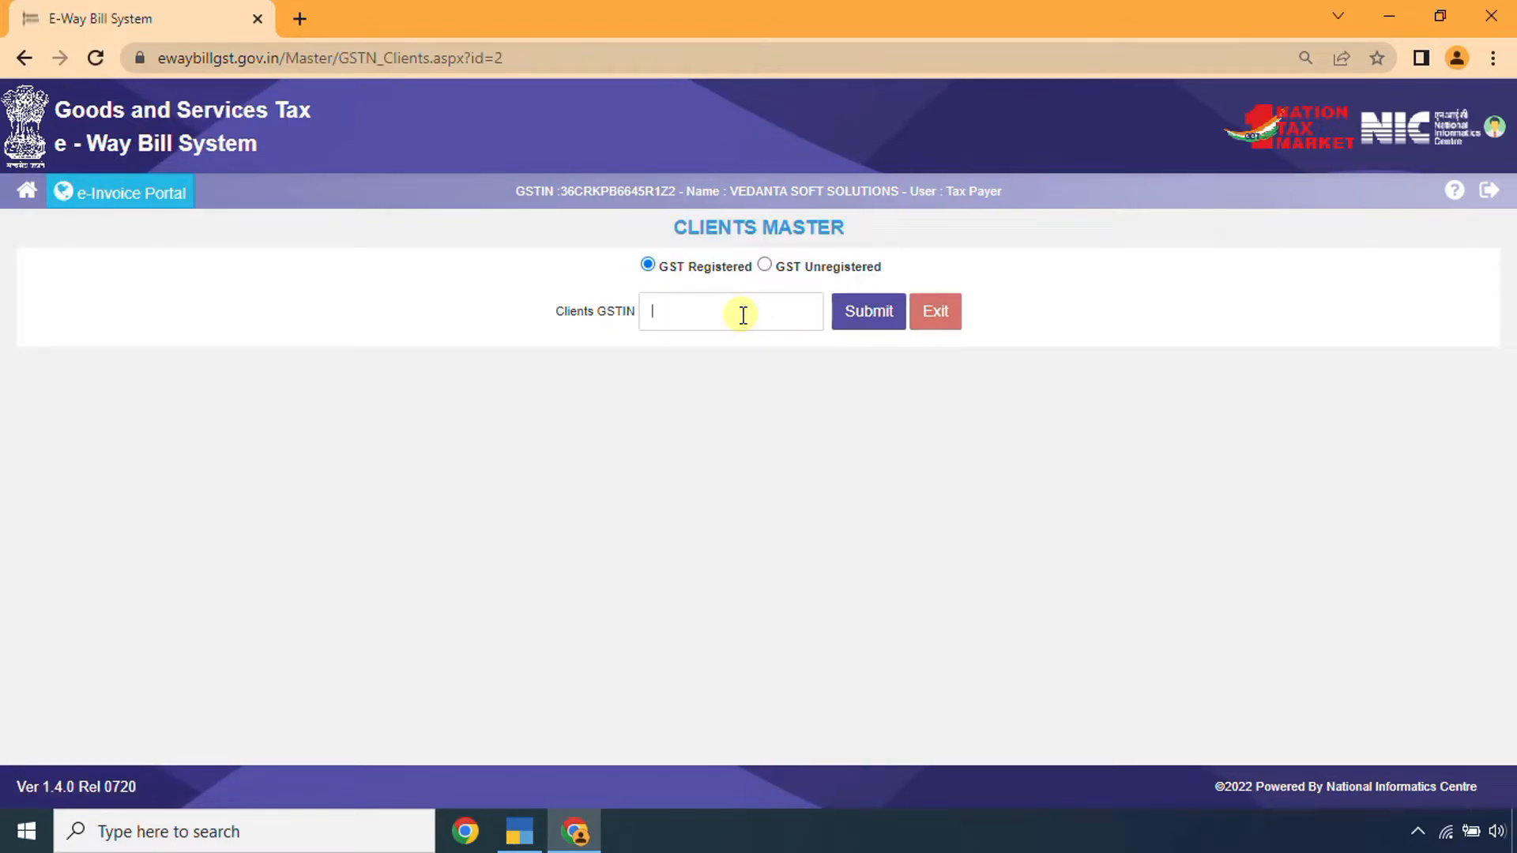
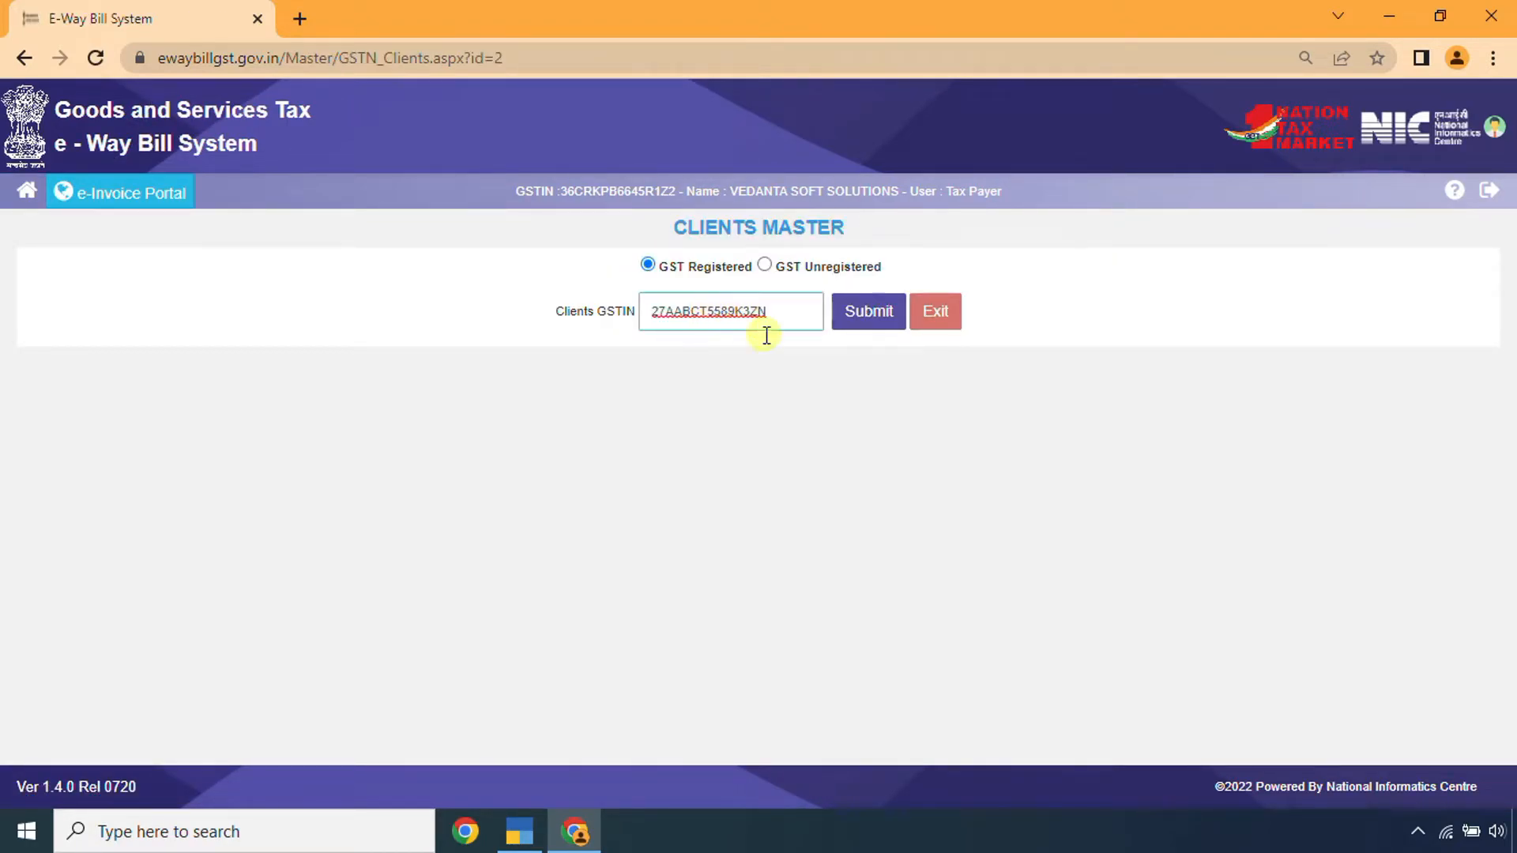
click(863, 313)
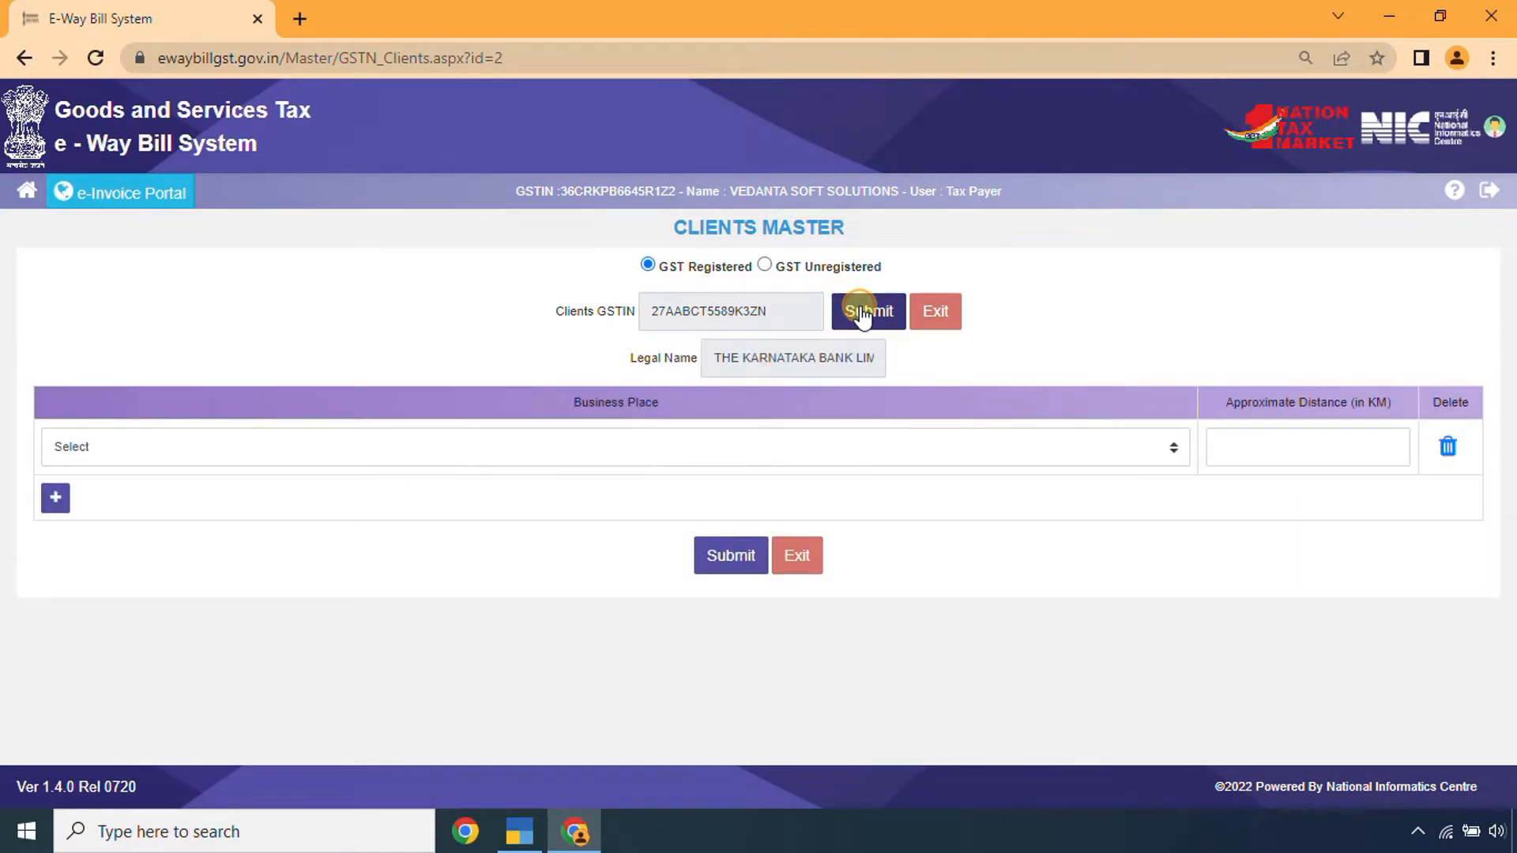
Choose the Mumbai regional office as principal place, enter 703 km distance, and save the client
click(352, 444)
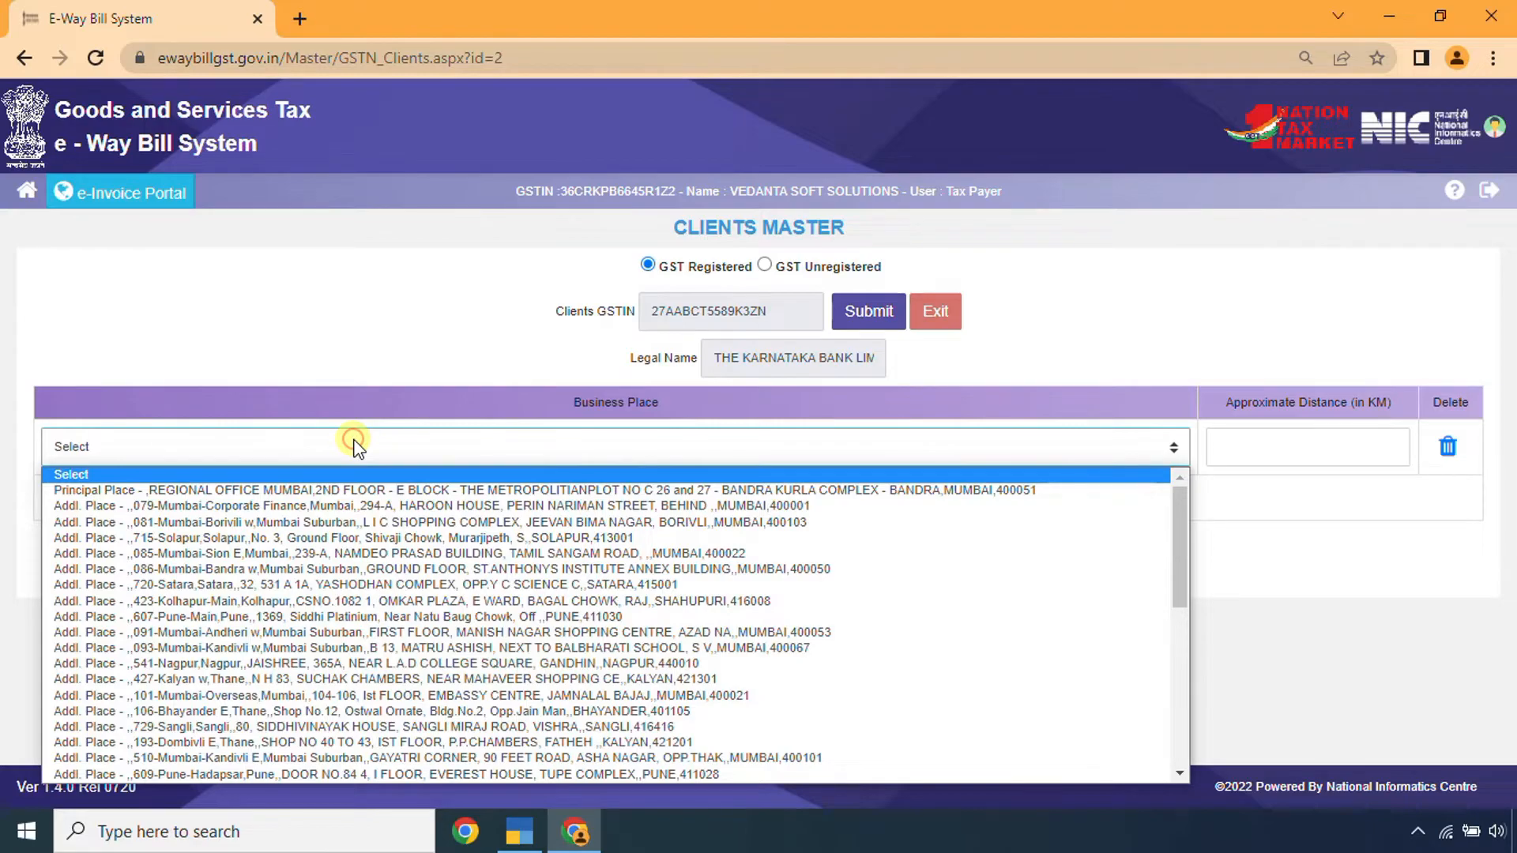
click(311, 489)
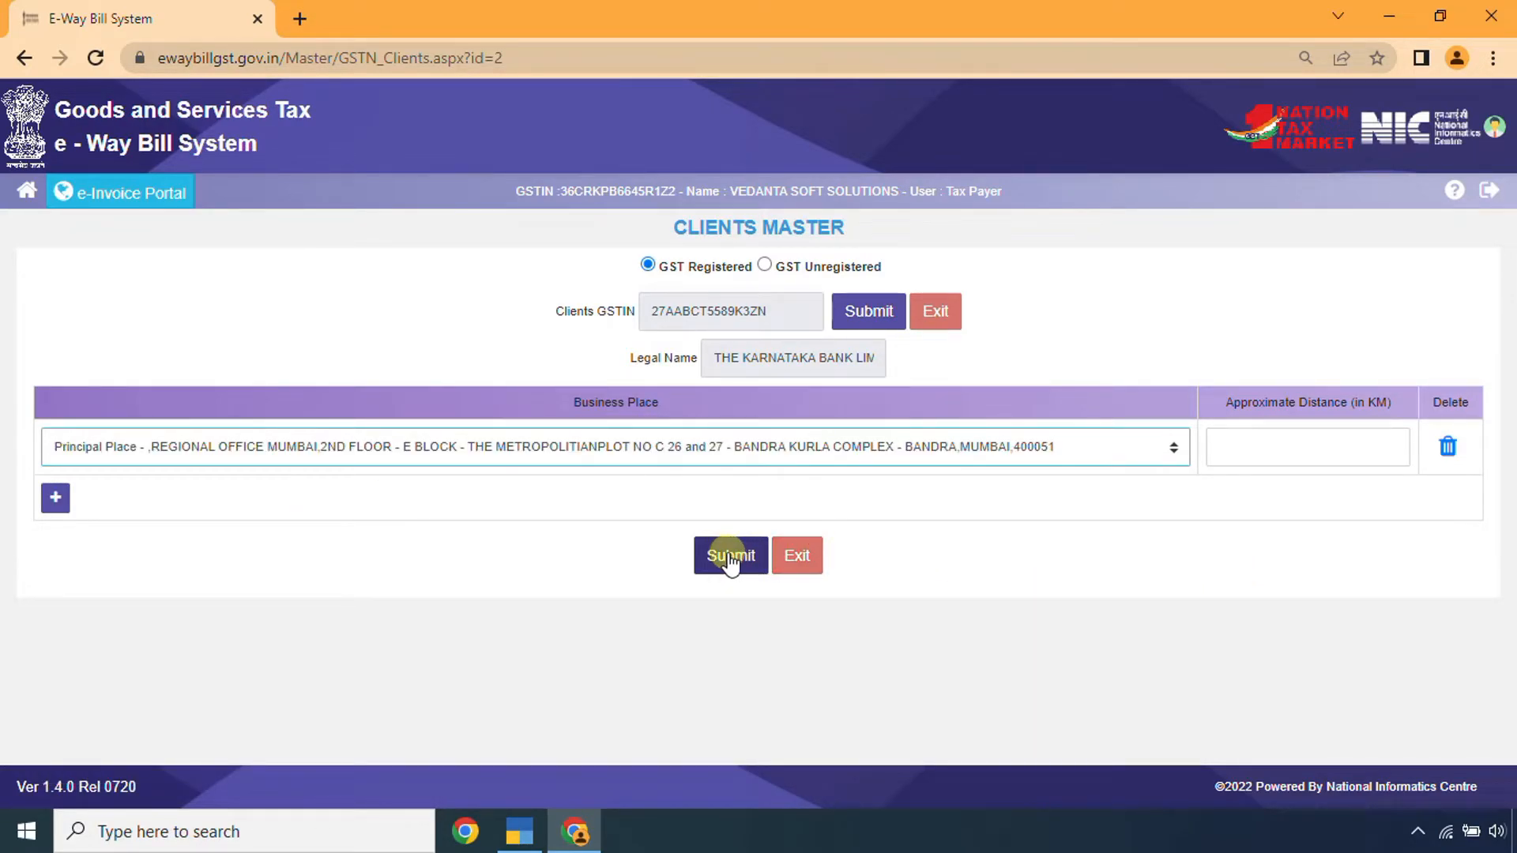
click(1297, 440)
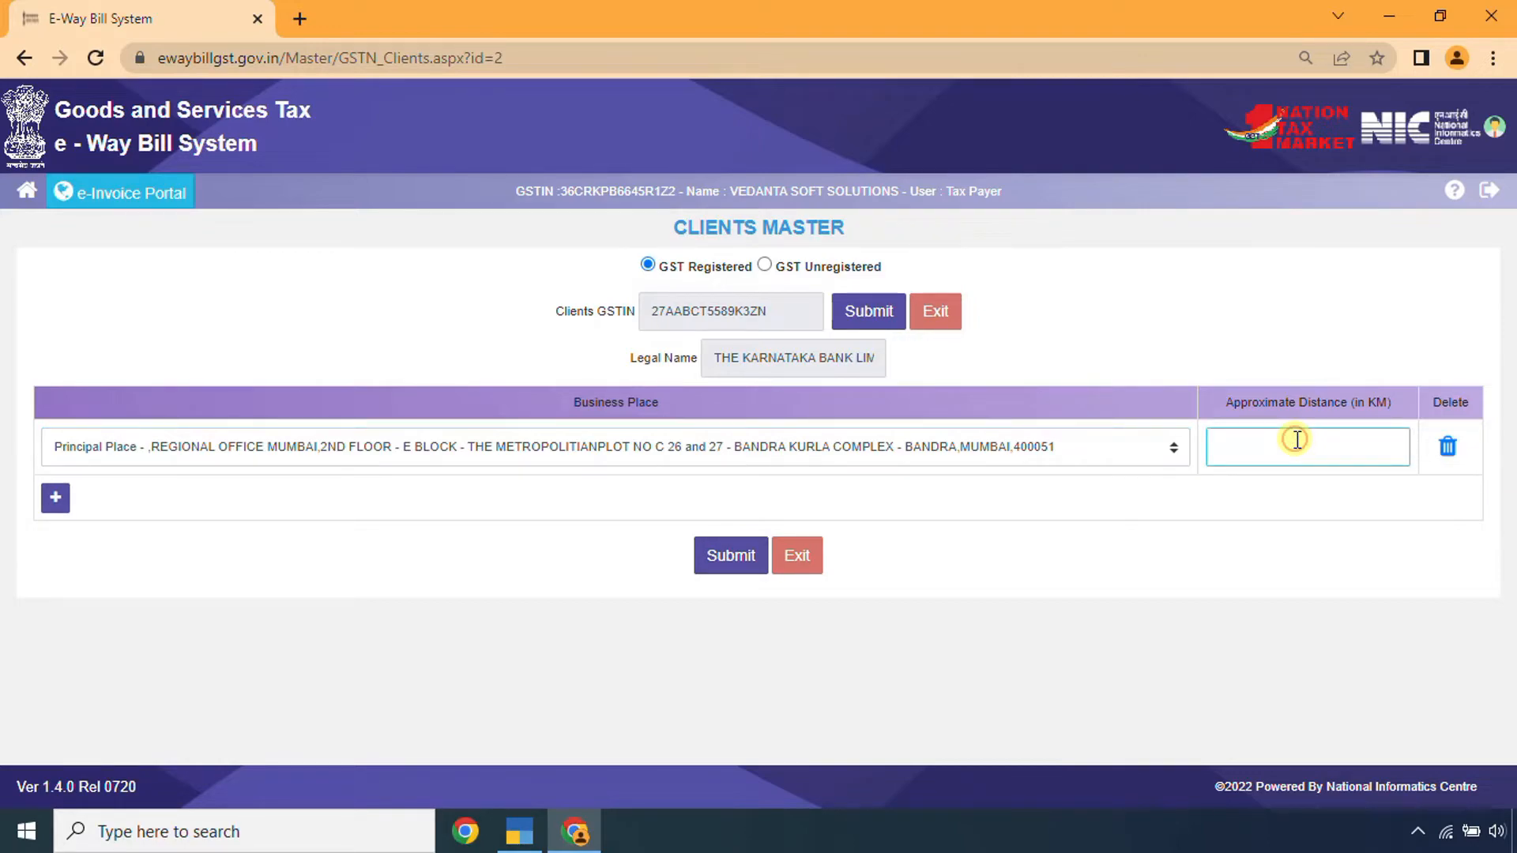
text(703)
click(1060, 553)
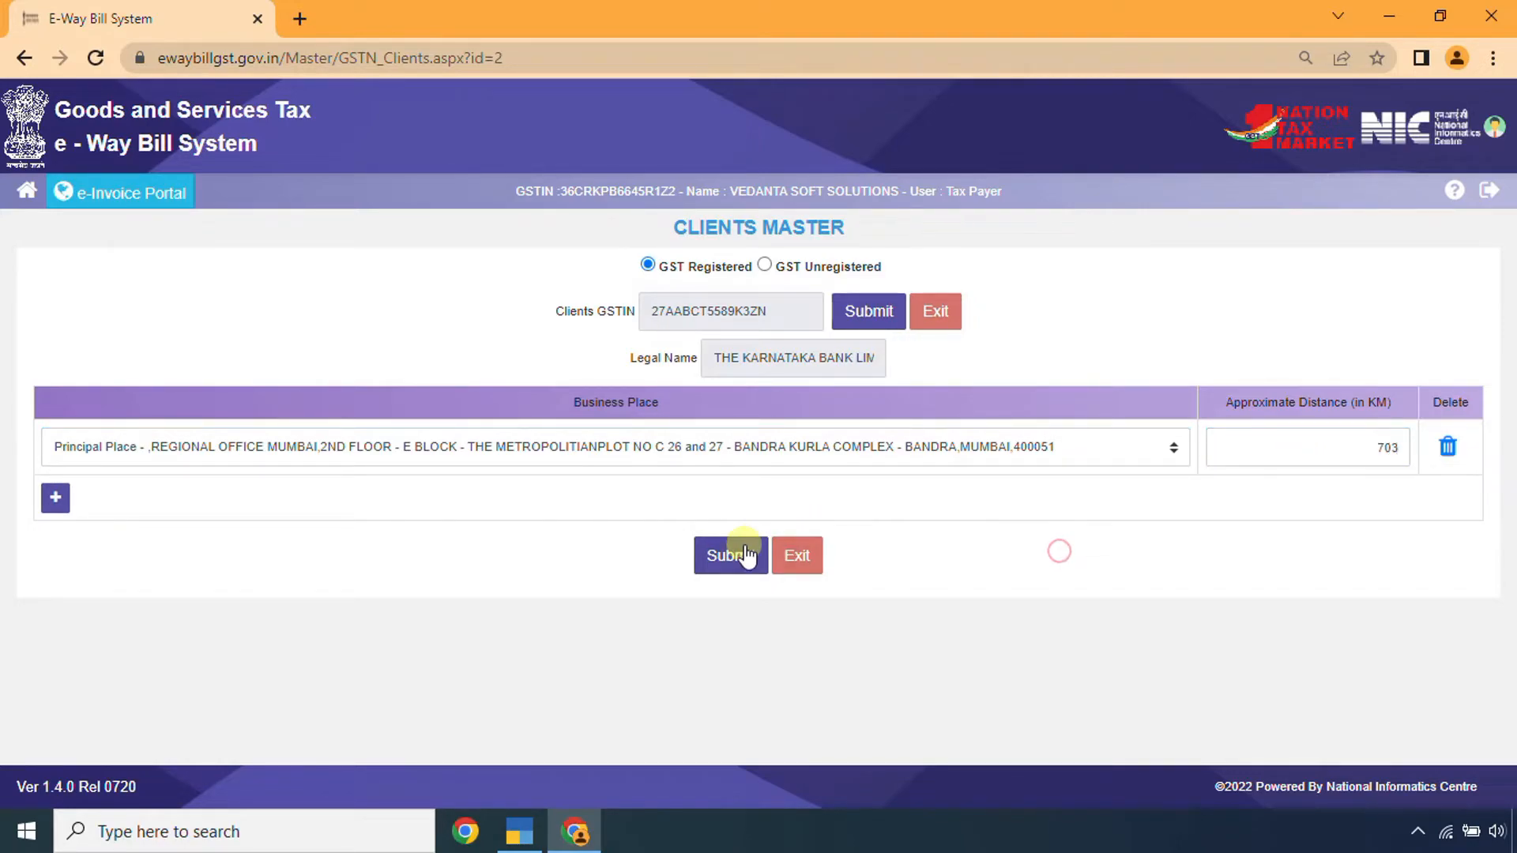
click(747, 555)
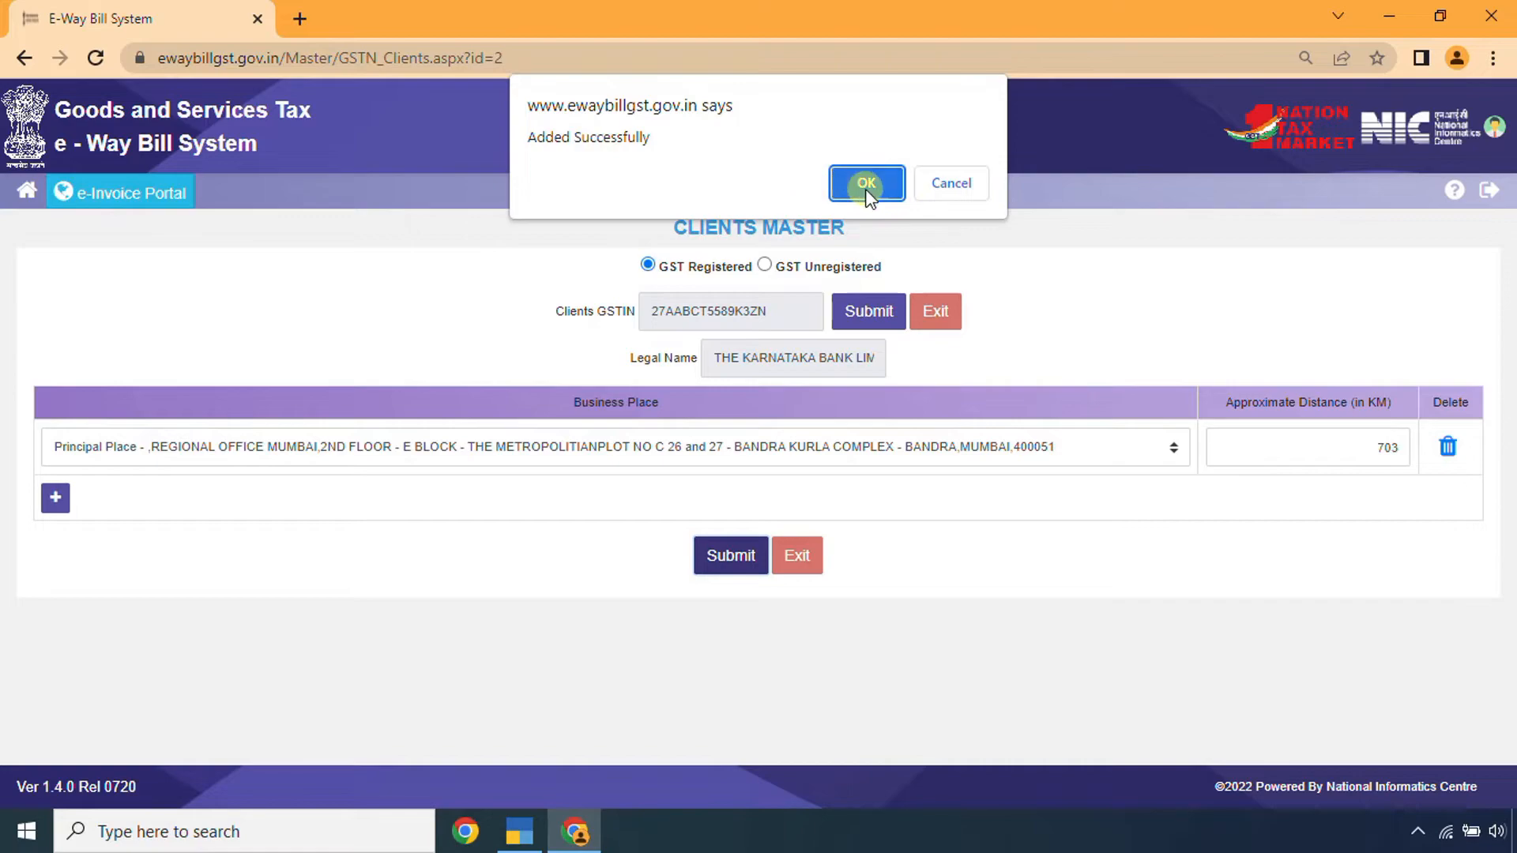
click(867, 184)
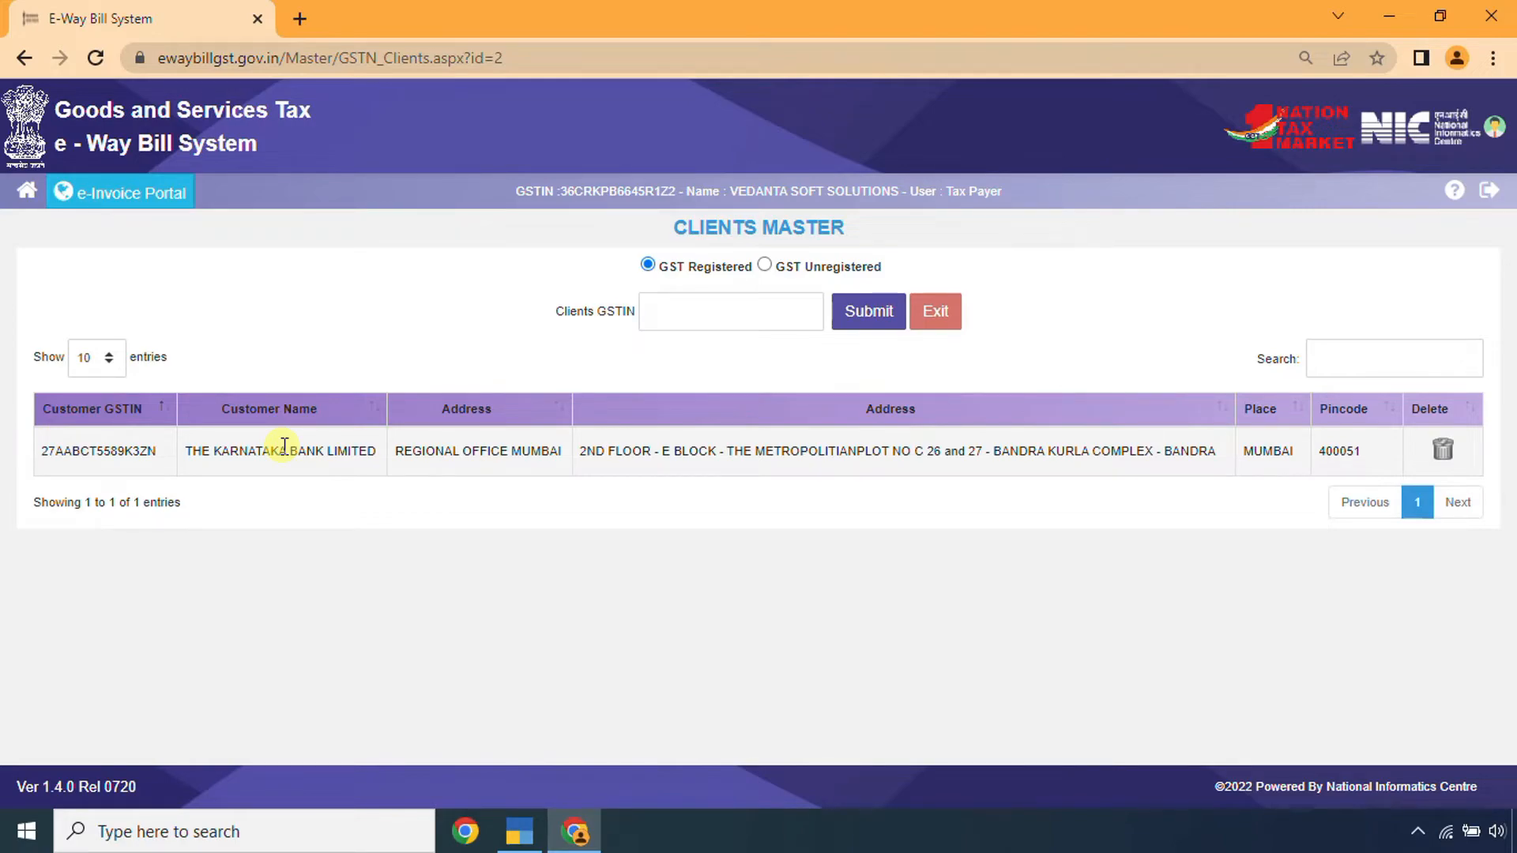
Go back to the dashboard and expand the User Management menu in the sidebar
click(25, 193)
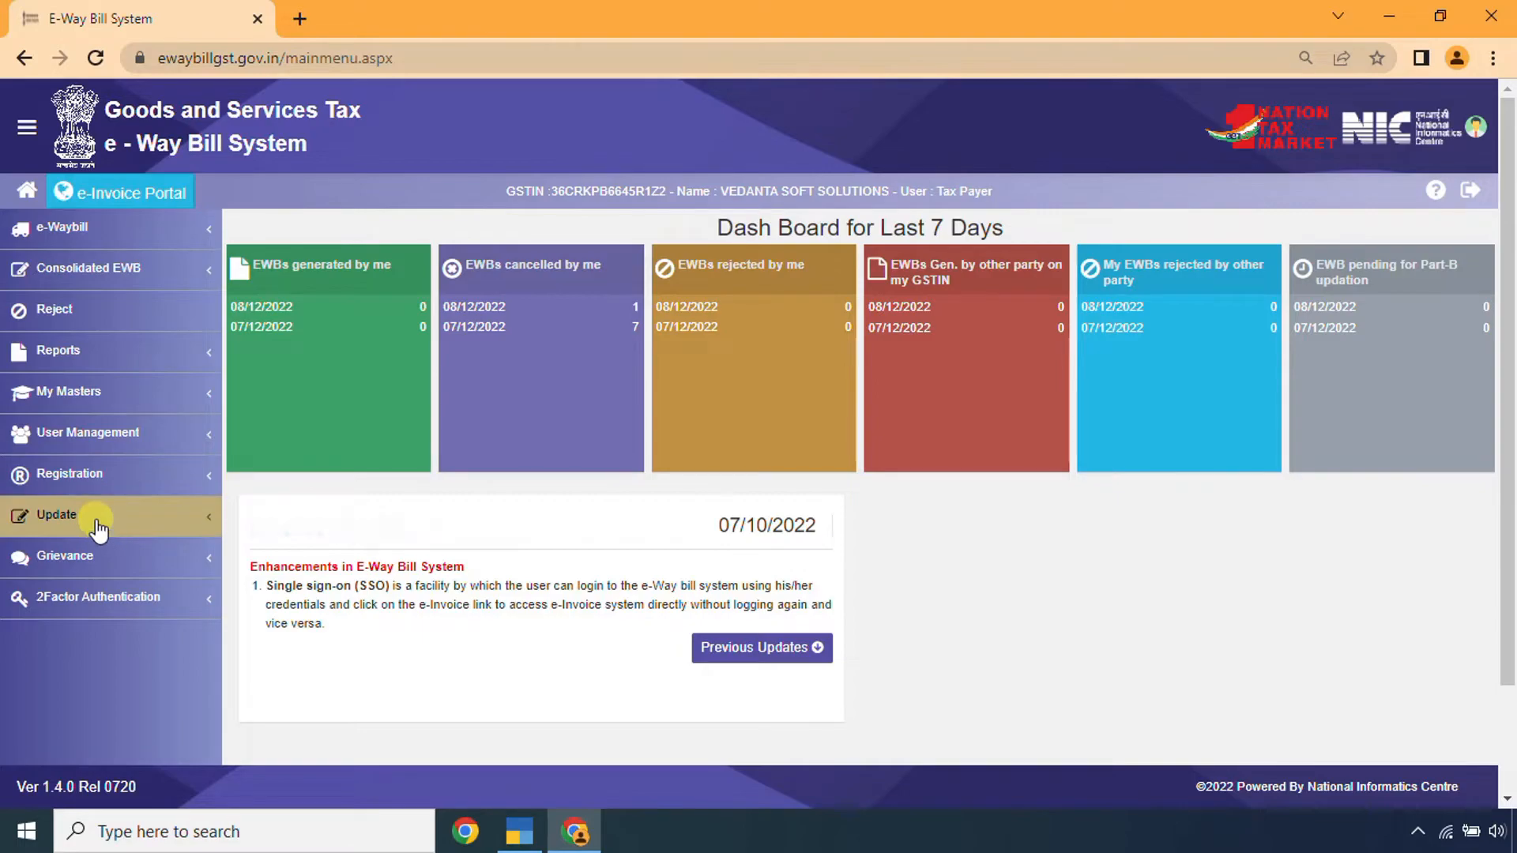
click(113, 490)
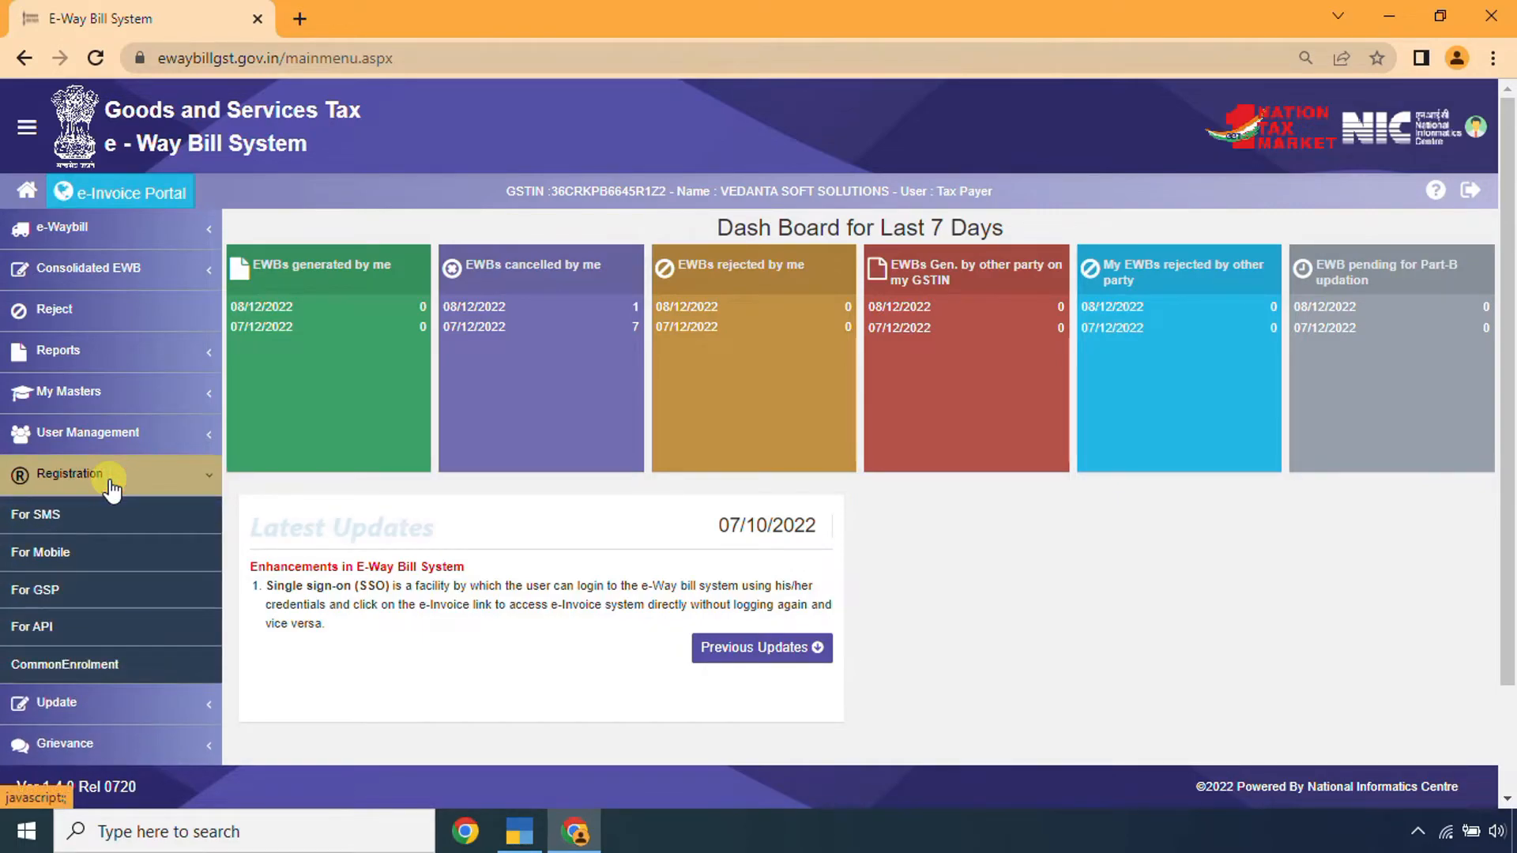
click(113, 490)
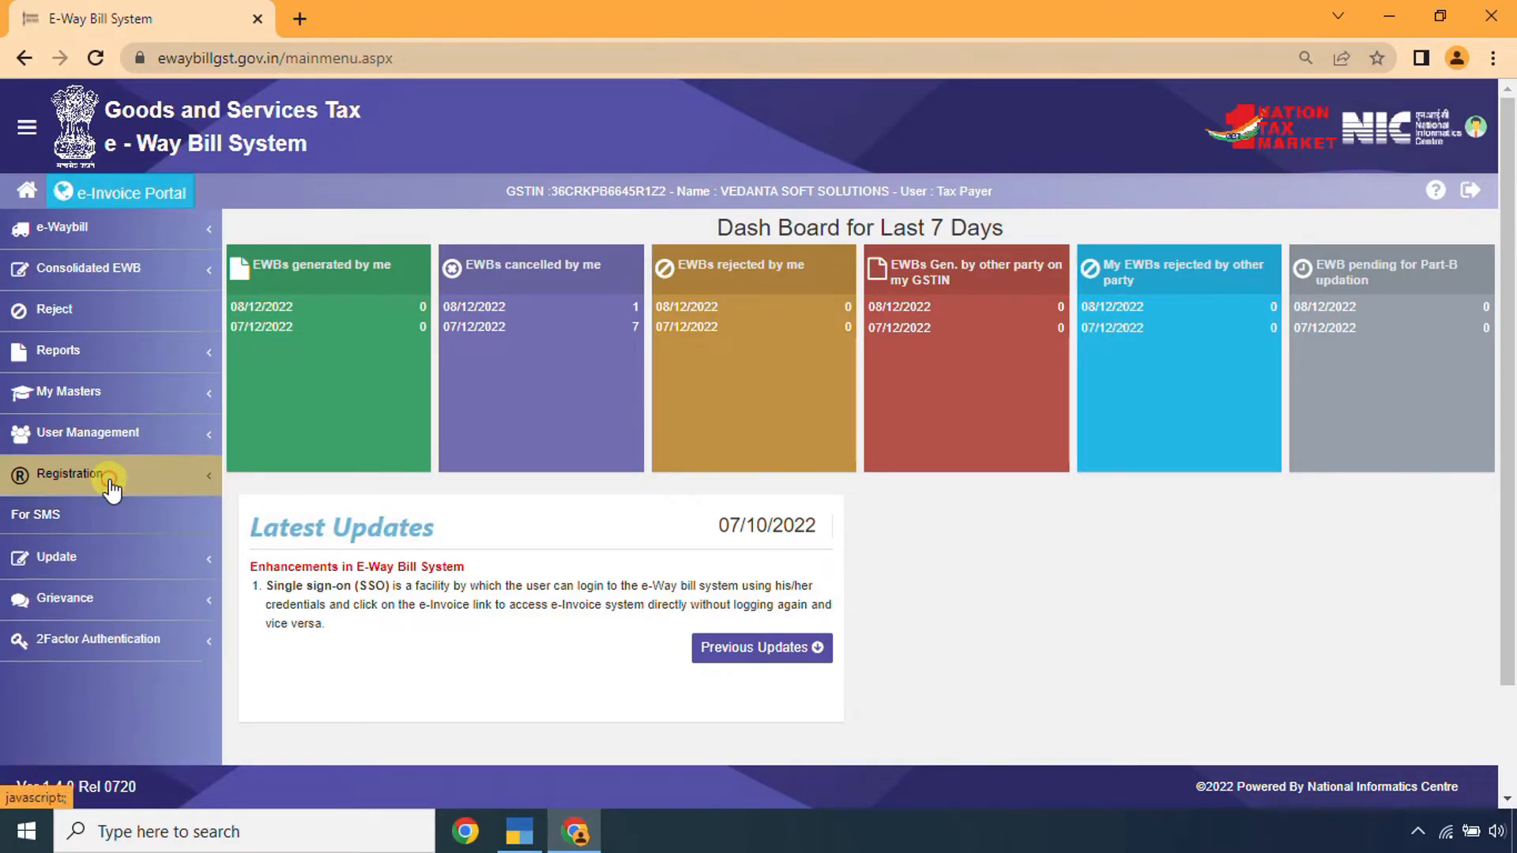
click(159, 433)
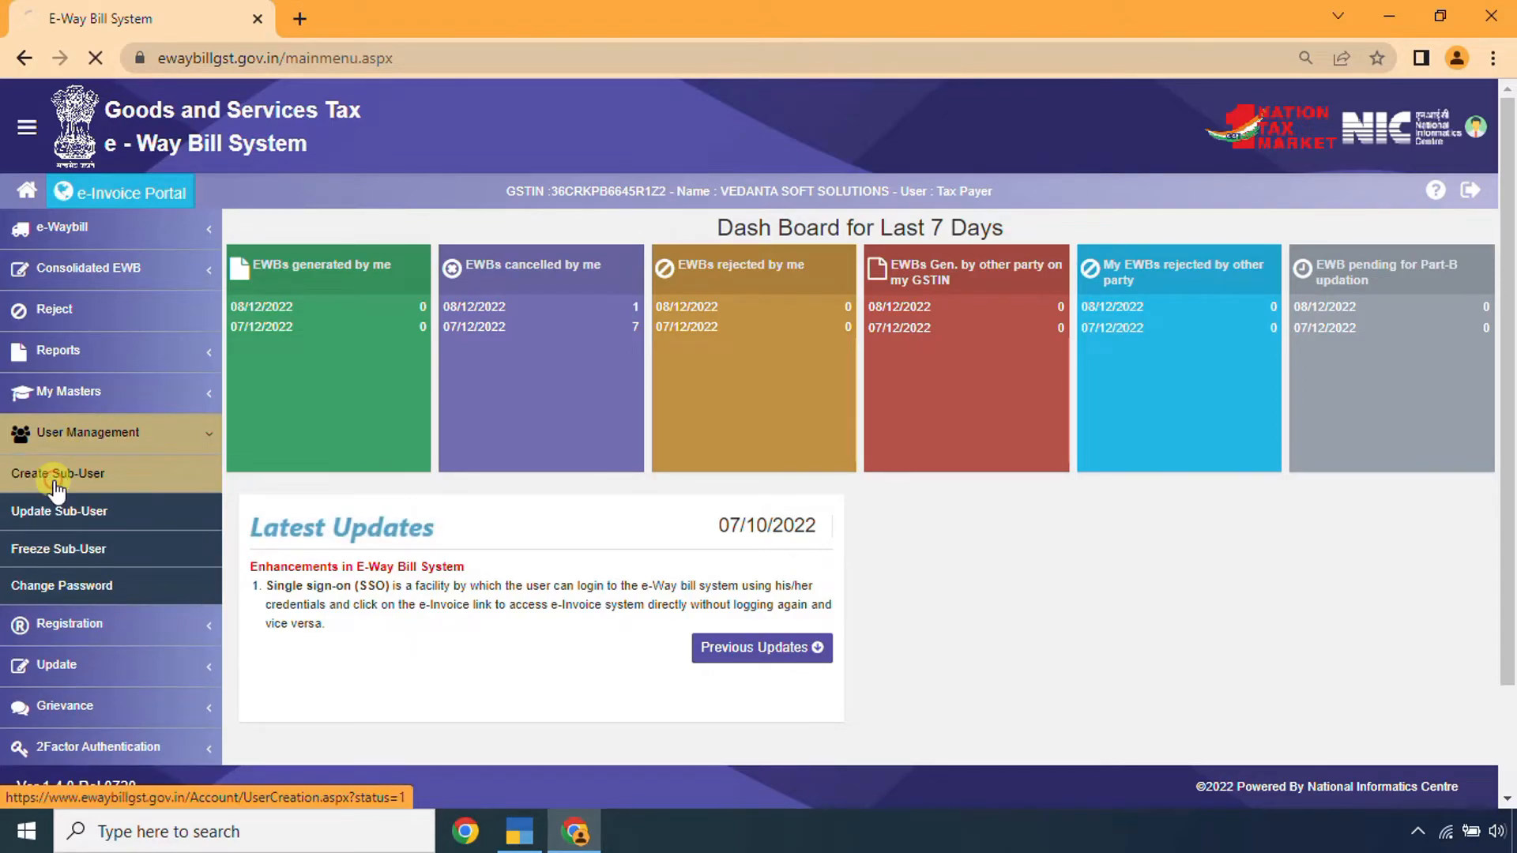
Open Create Sub-User and validate the received OTP, declining the browser's password save
click(55, 481)
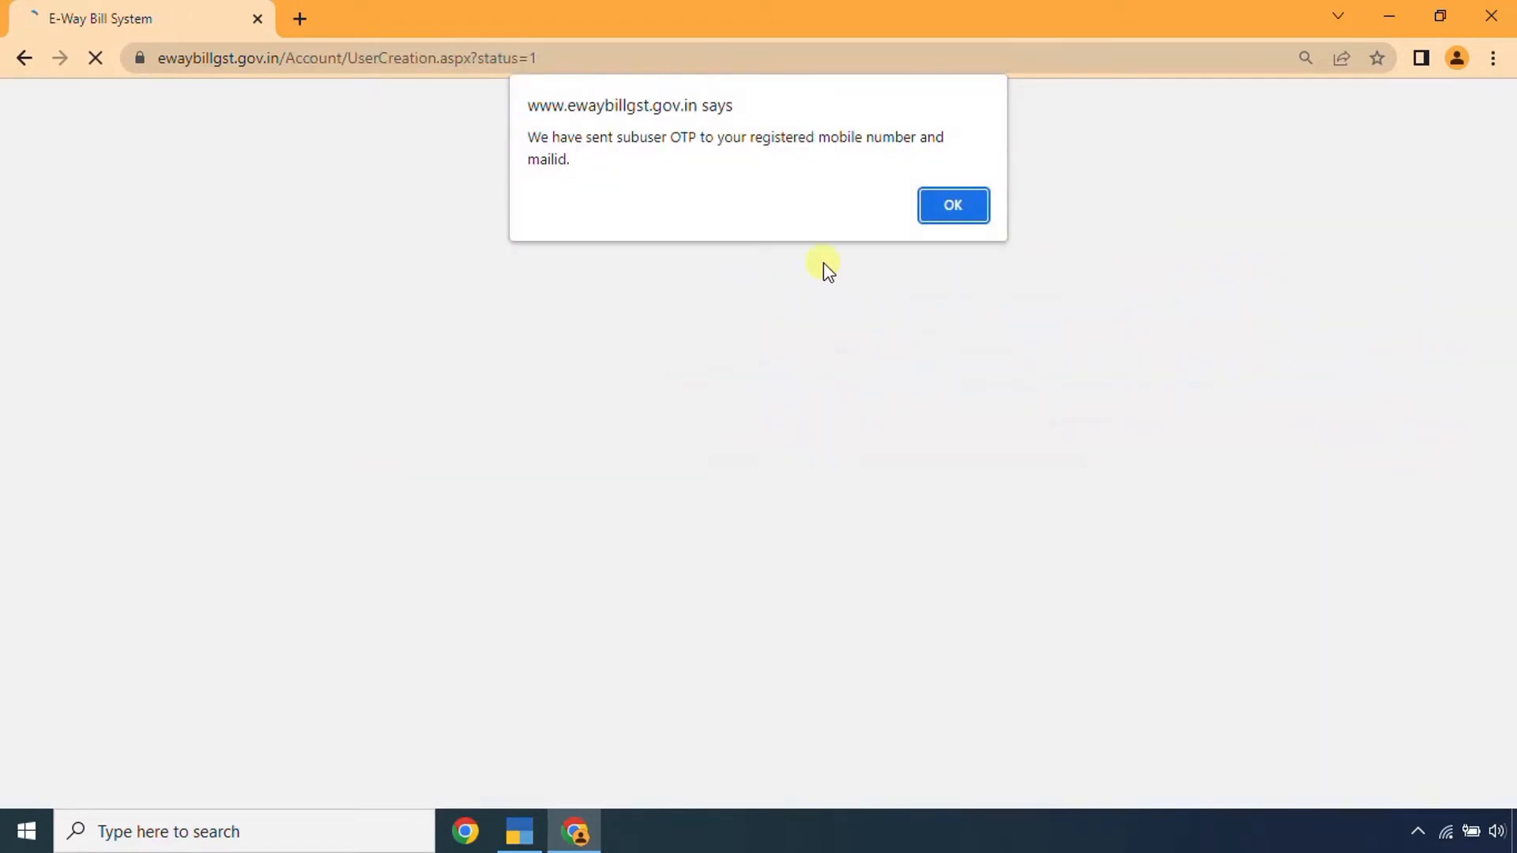
click(953, 205)
click(794, 289)
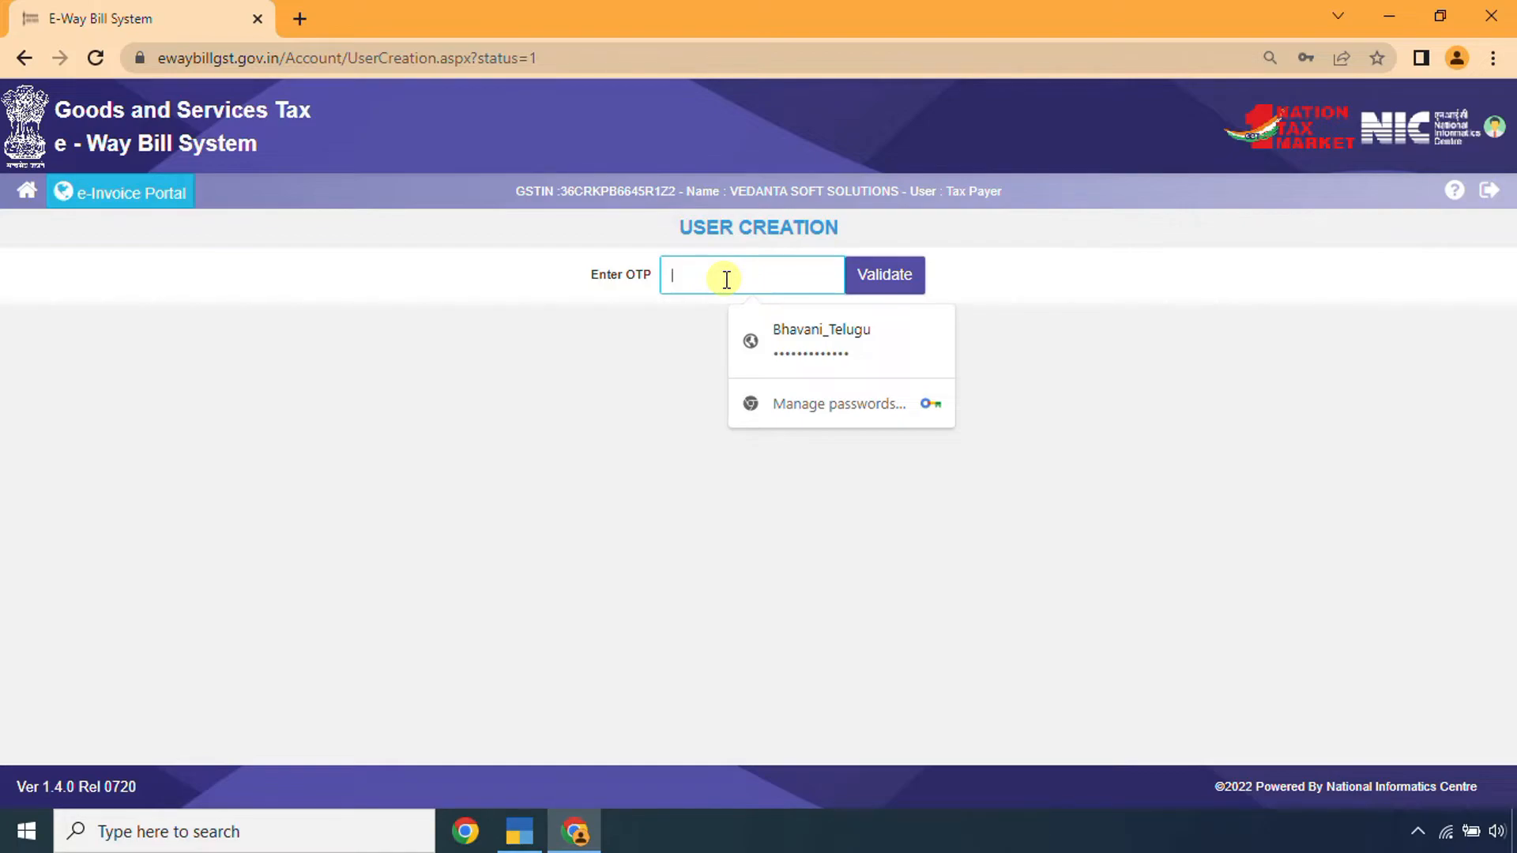
text(1)
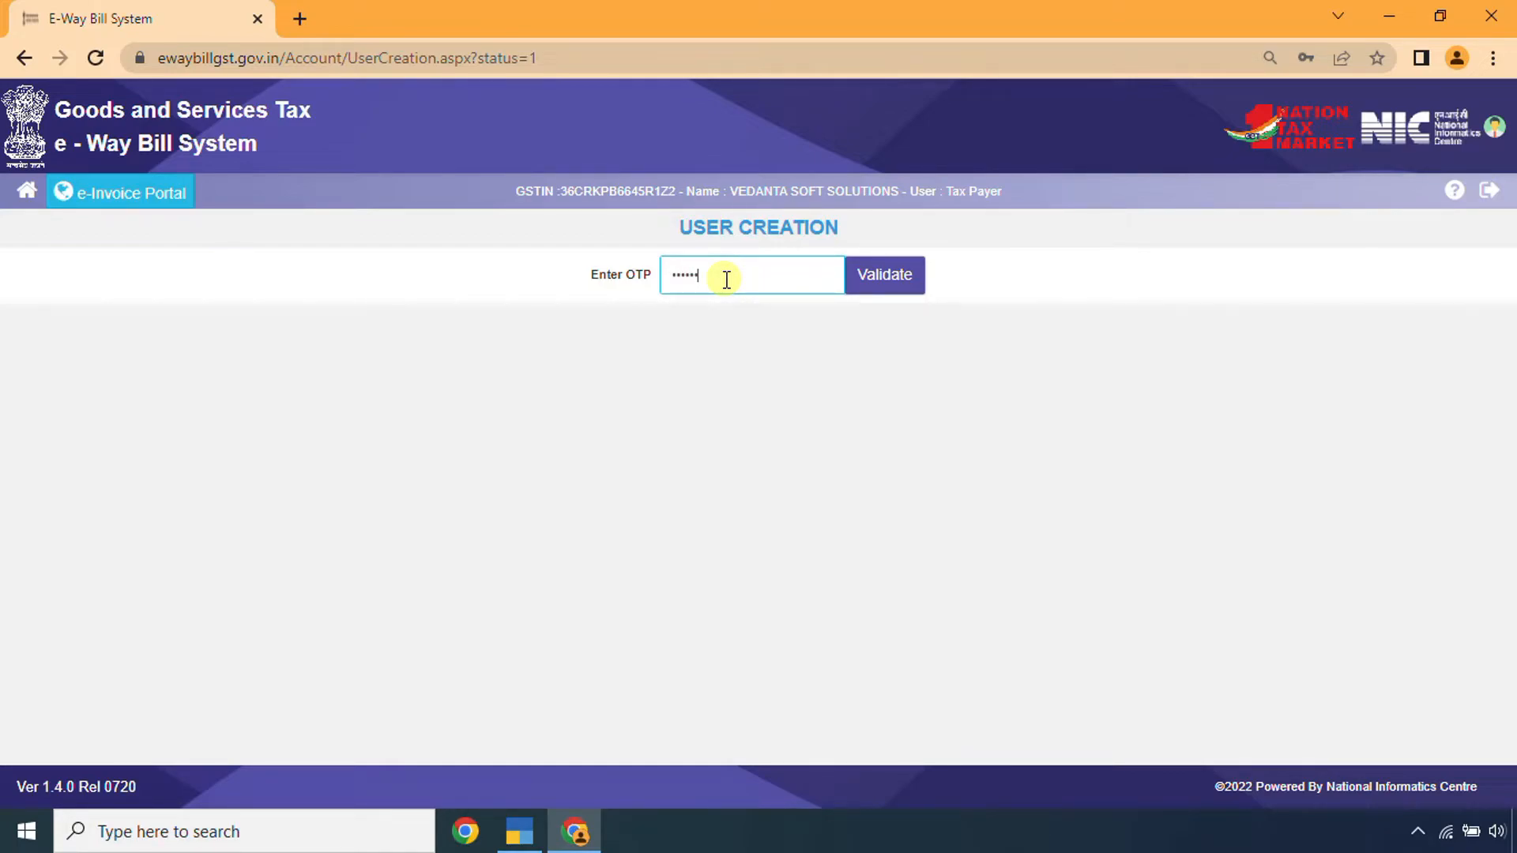
click(896, 287)
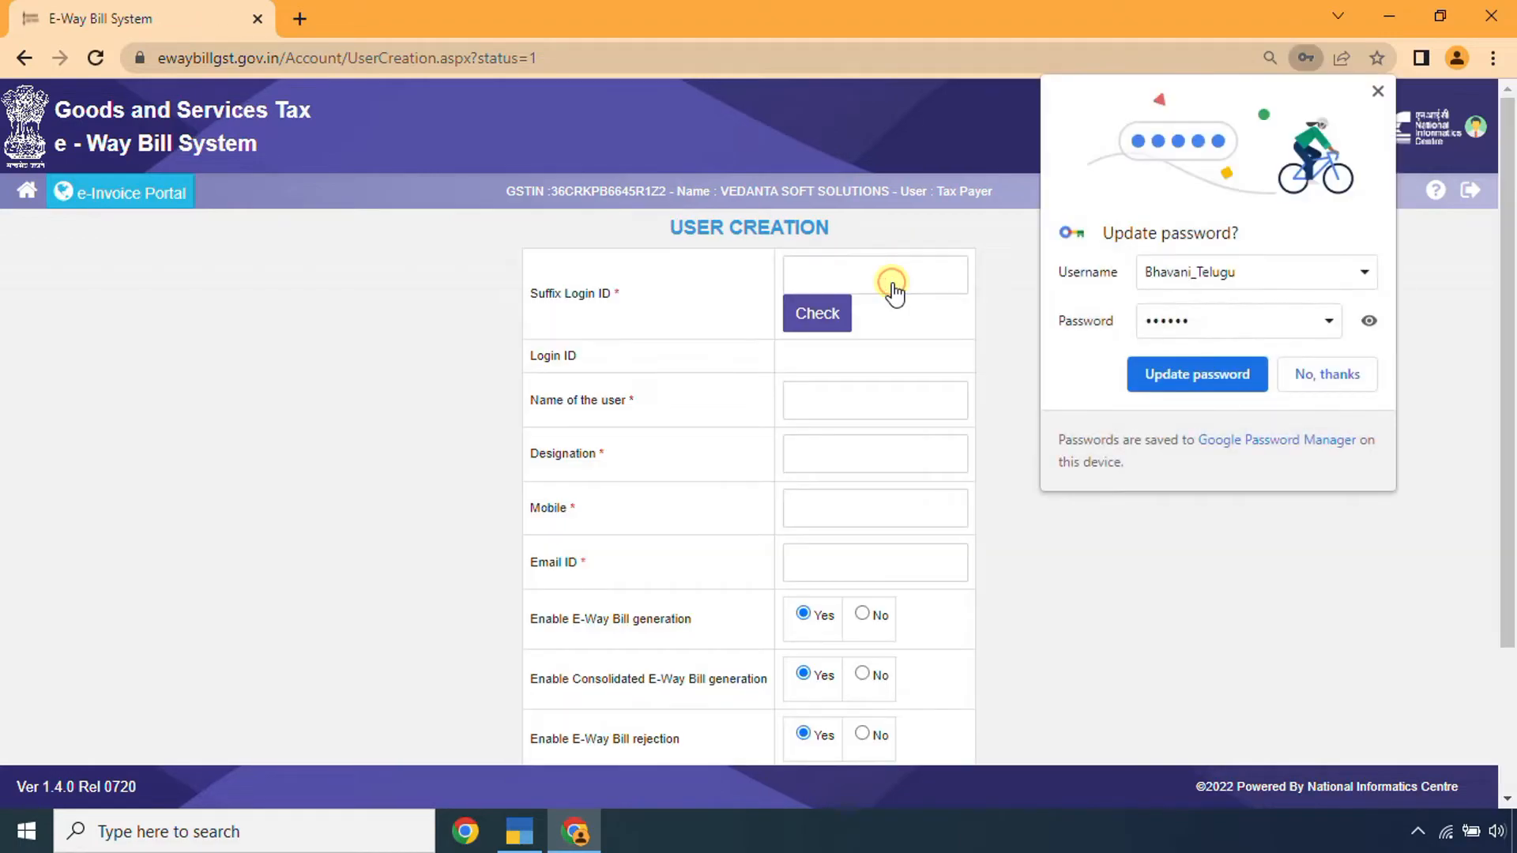
click(1345, 372)
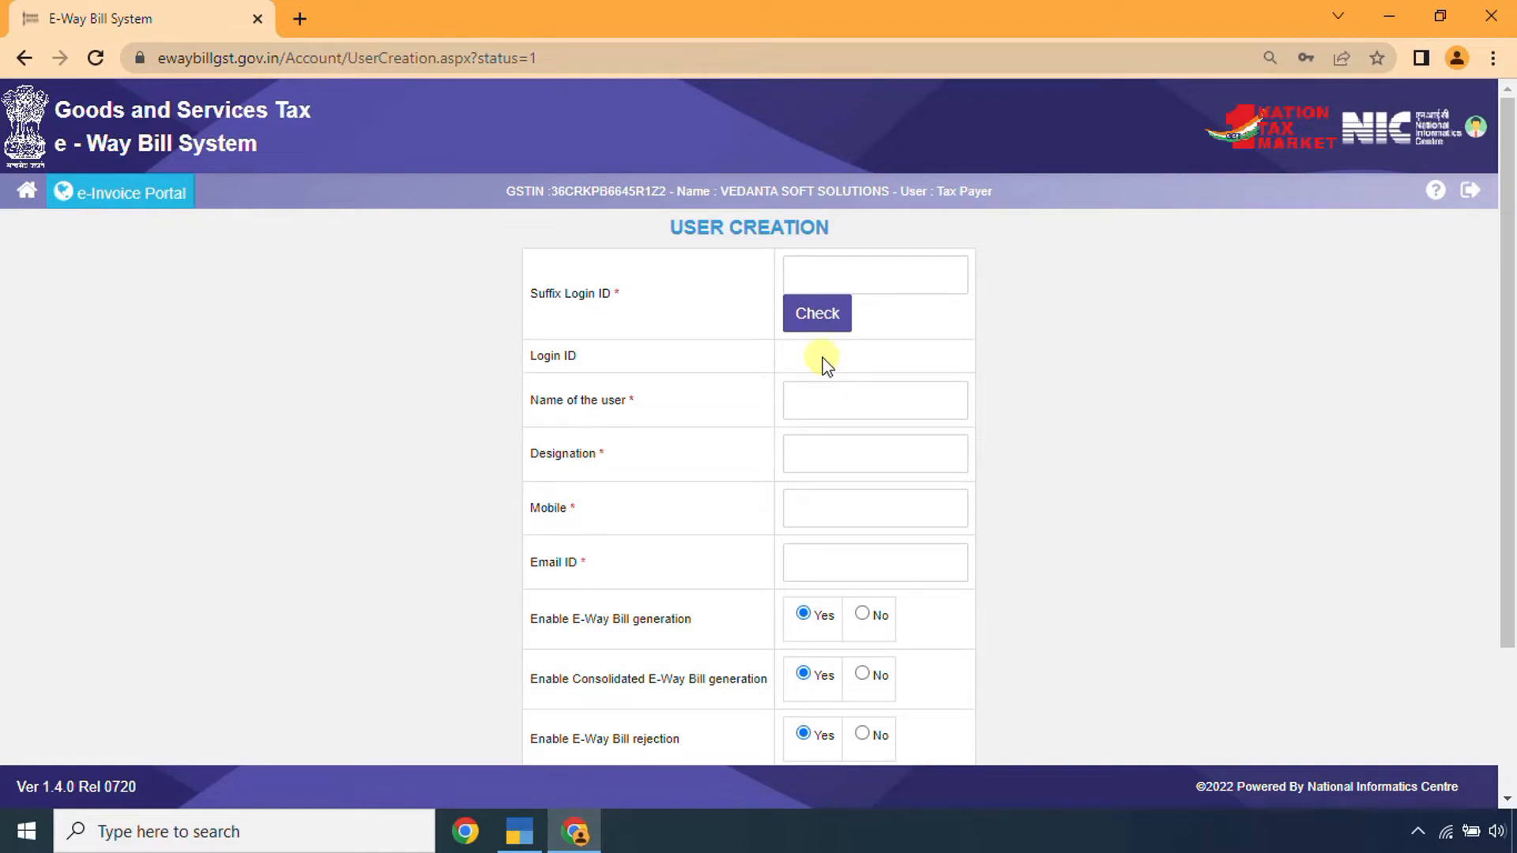
Confirm a login ID suffix is available, then fill in the user's name and designation aCCOUNTANT
click(854, 260)
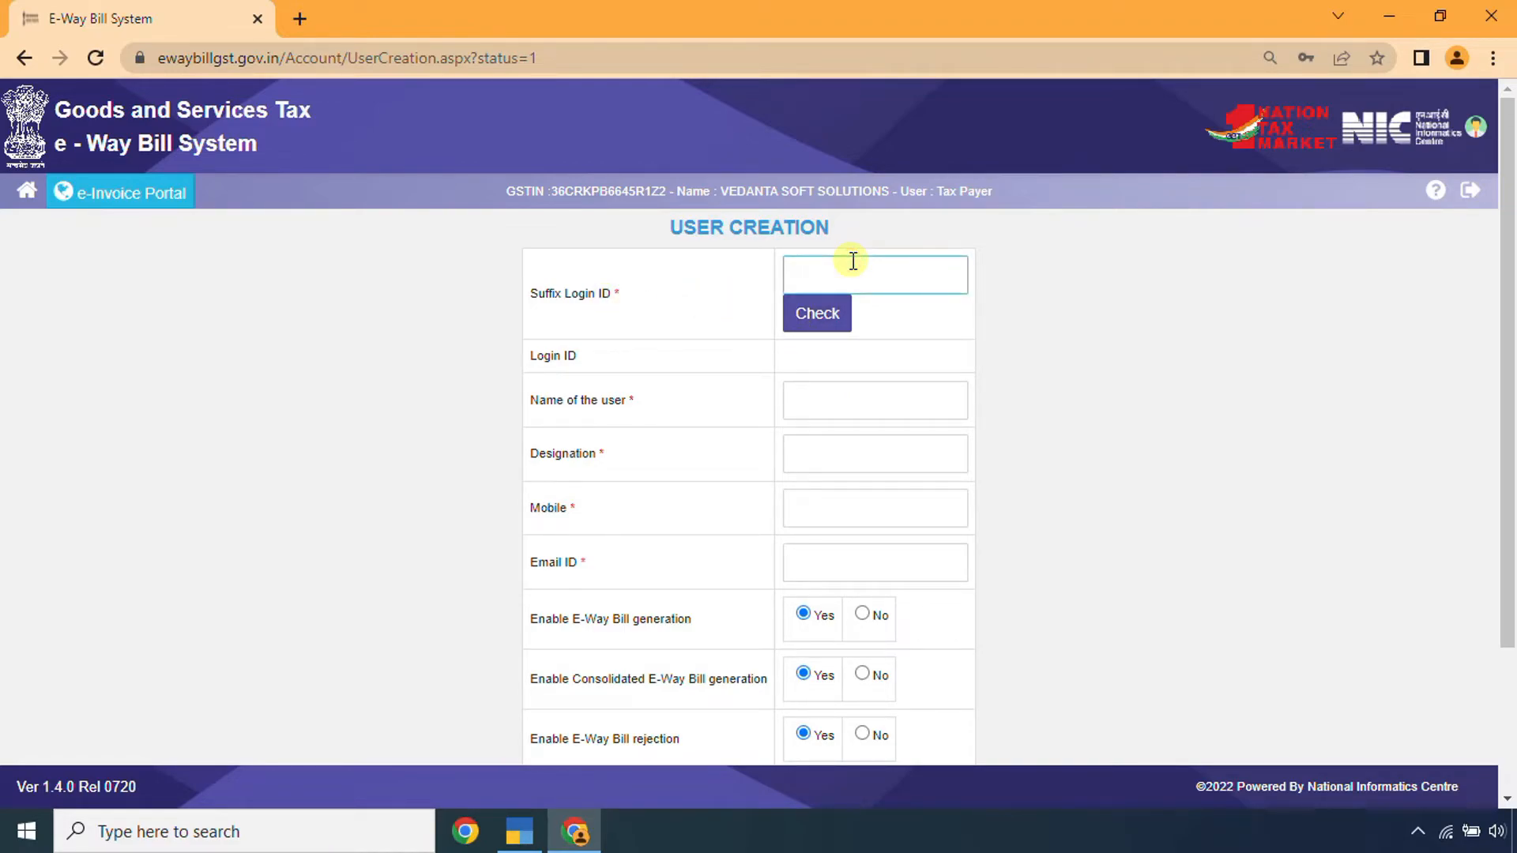
click(812, 323)
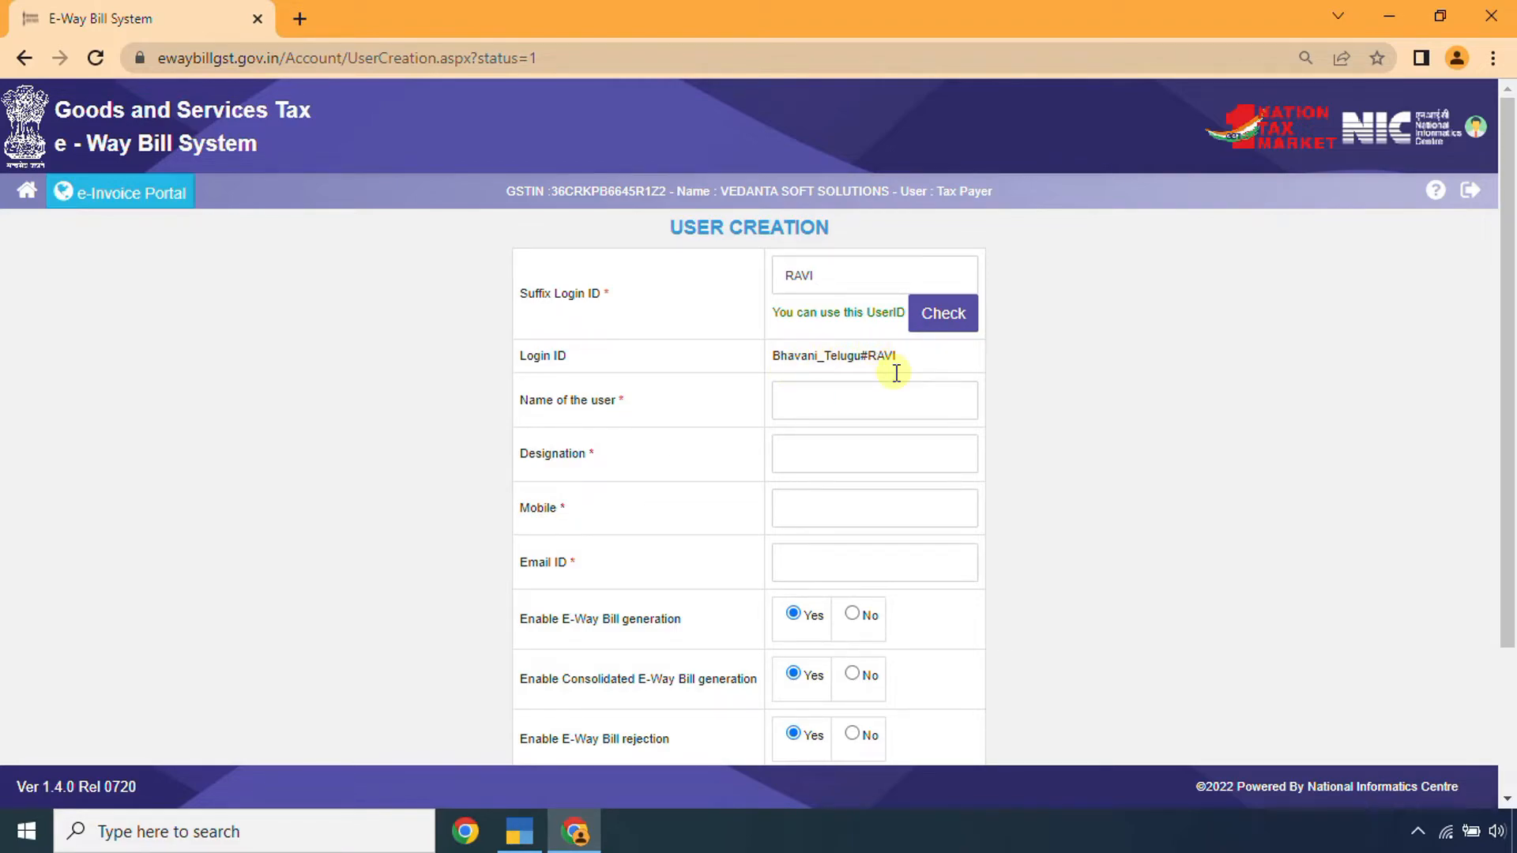
click(808, 417)
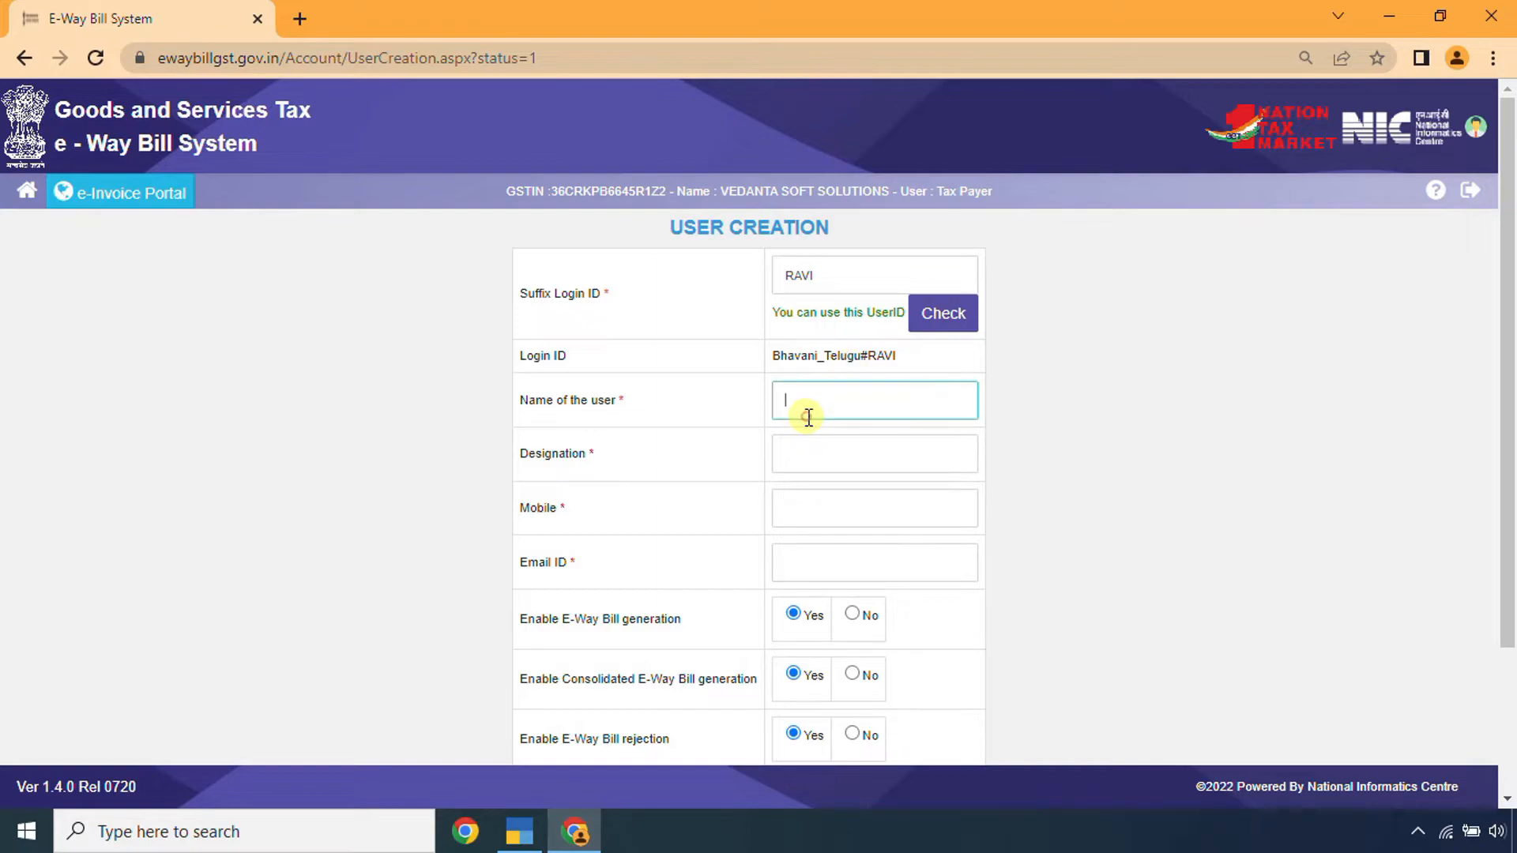
text(rAVI)
key(Tab)
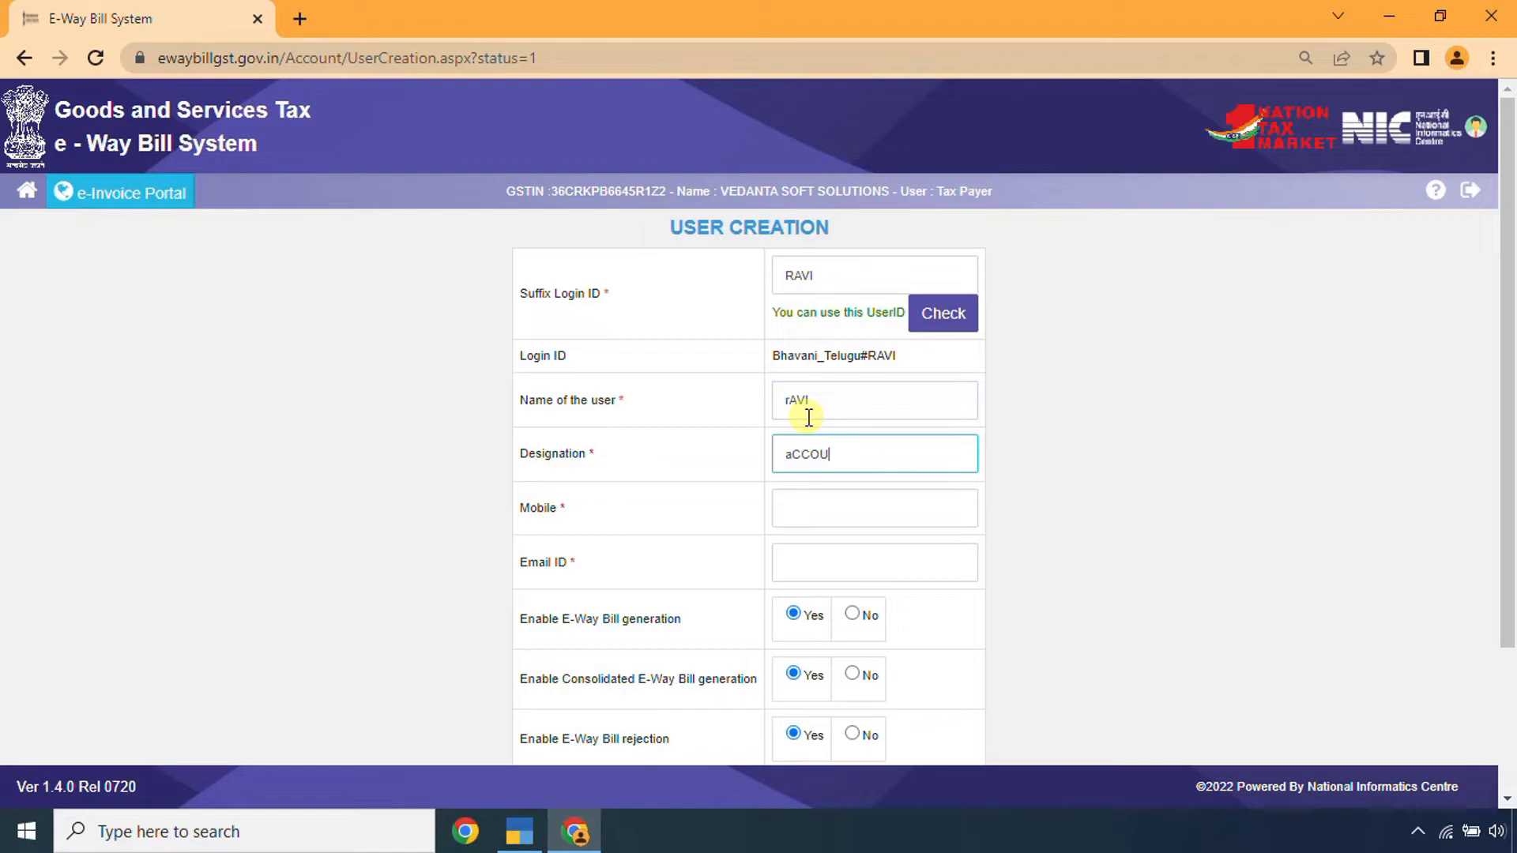
click(802, 520)
click(823, 566)
scroll(933, 506, down, 2)
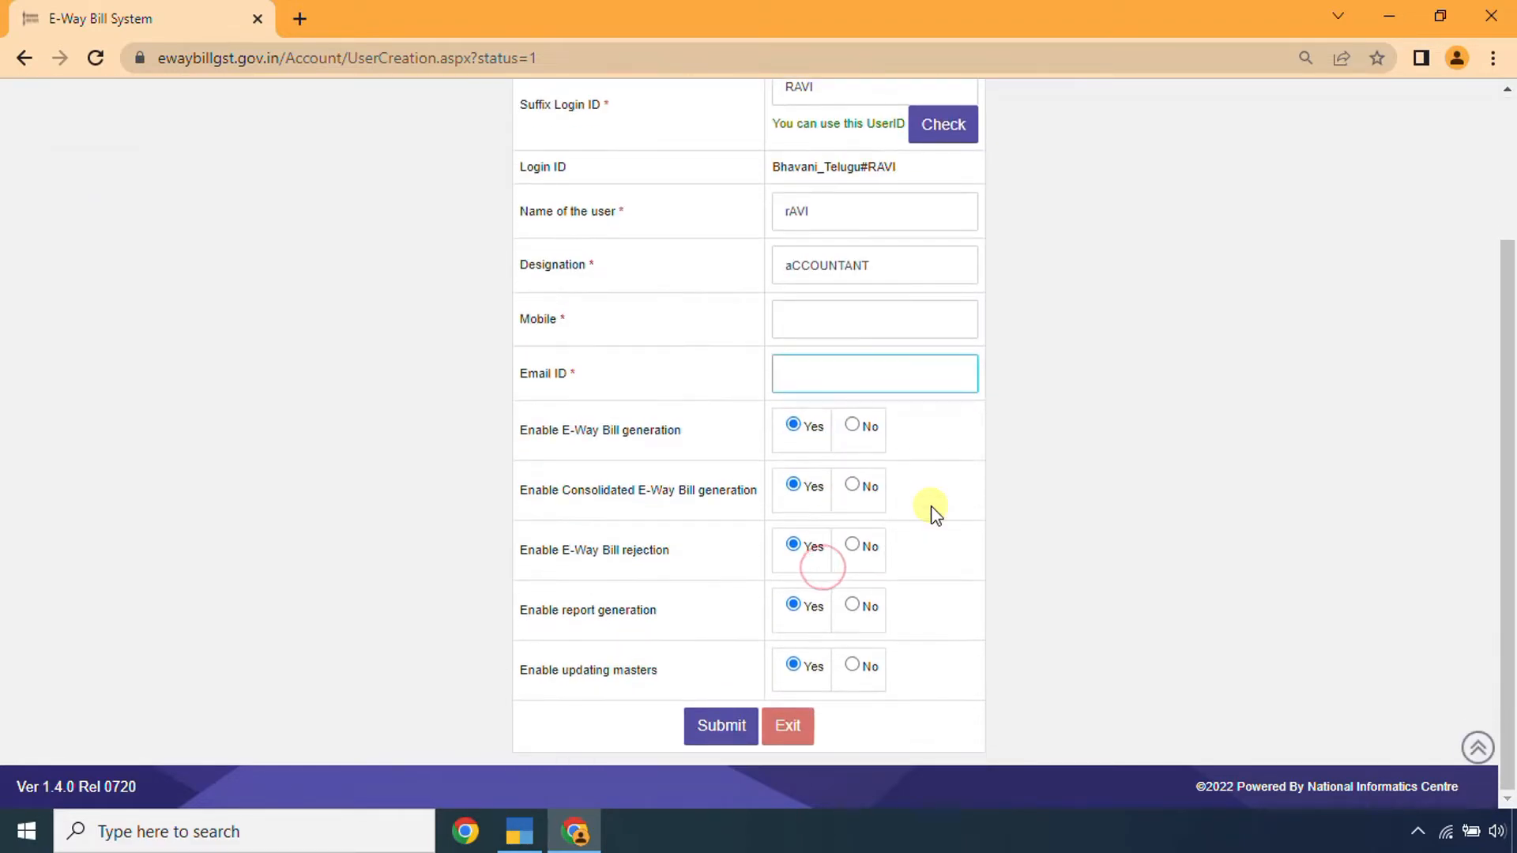
scroll(931, 508, up, 2)
click(812, 518)
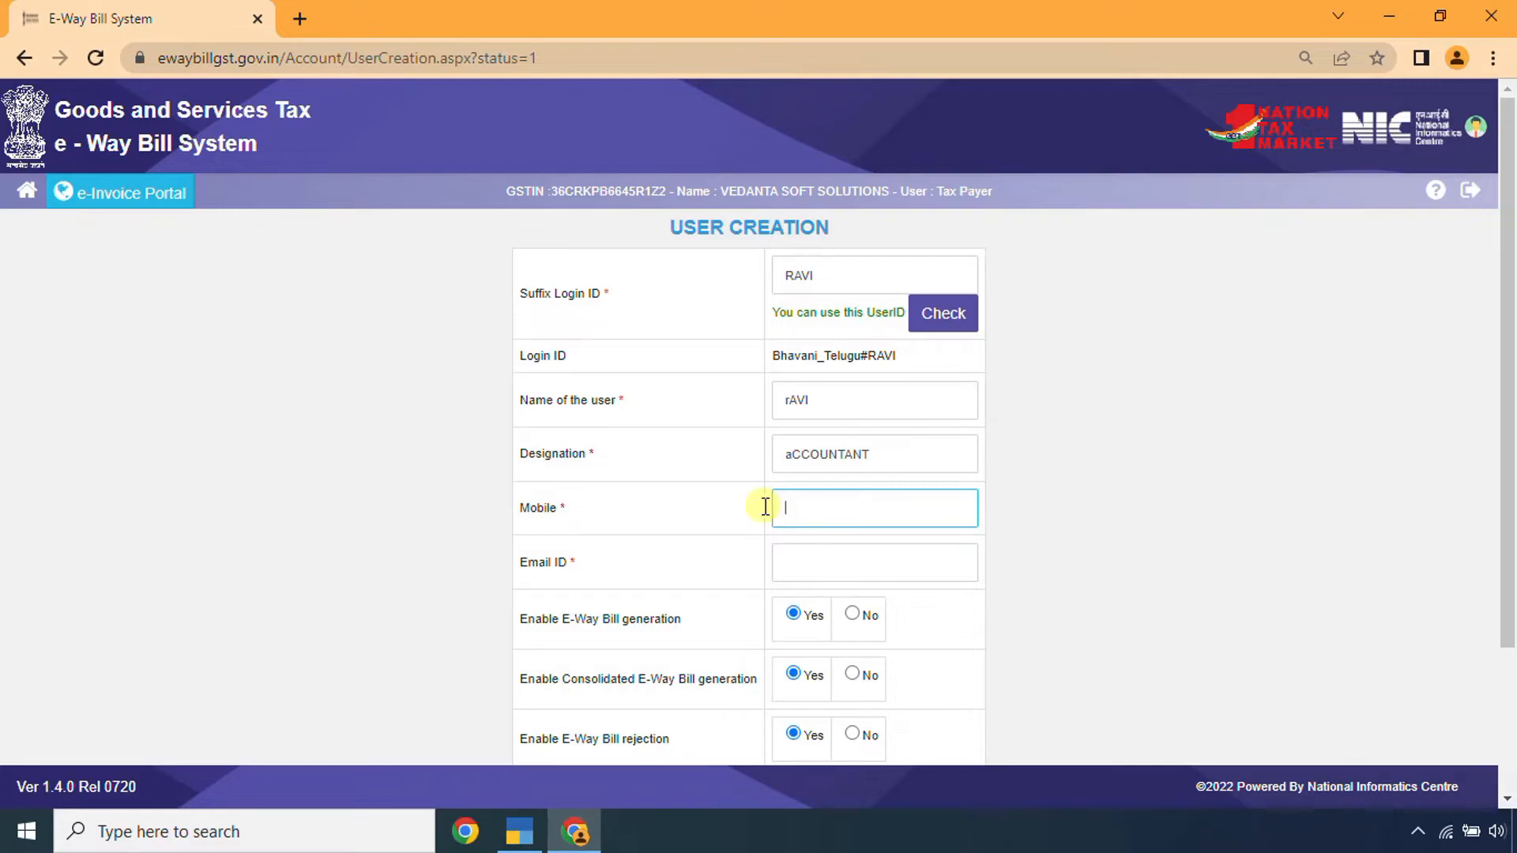
Drop the sub-user form, return to the dashboard, and show User Management options
click(28, 192)
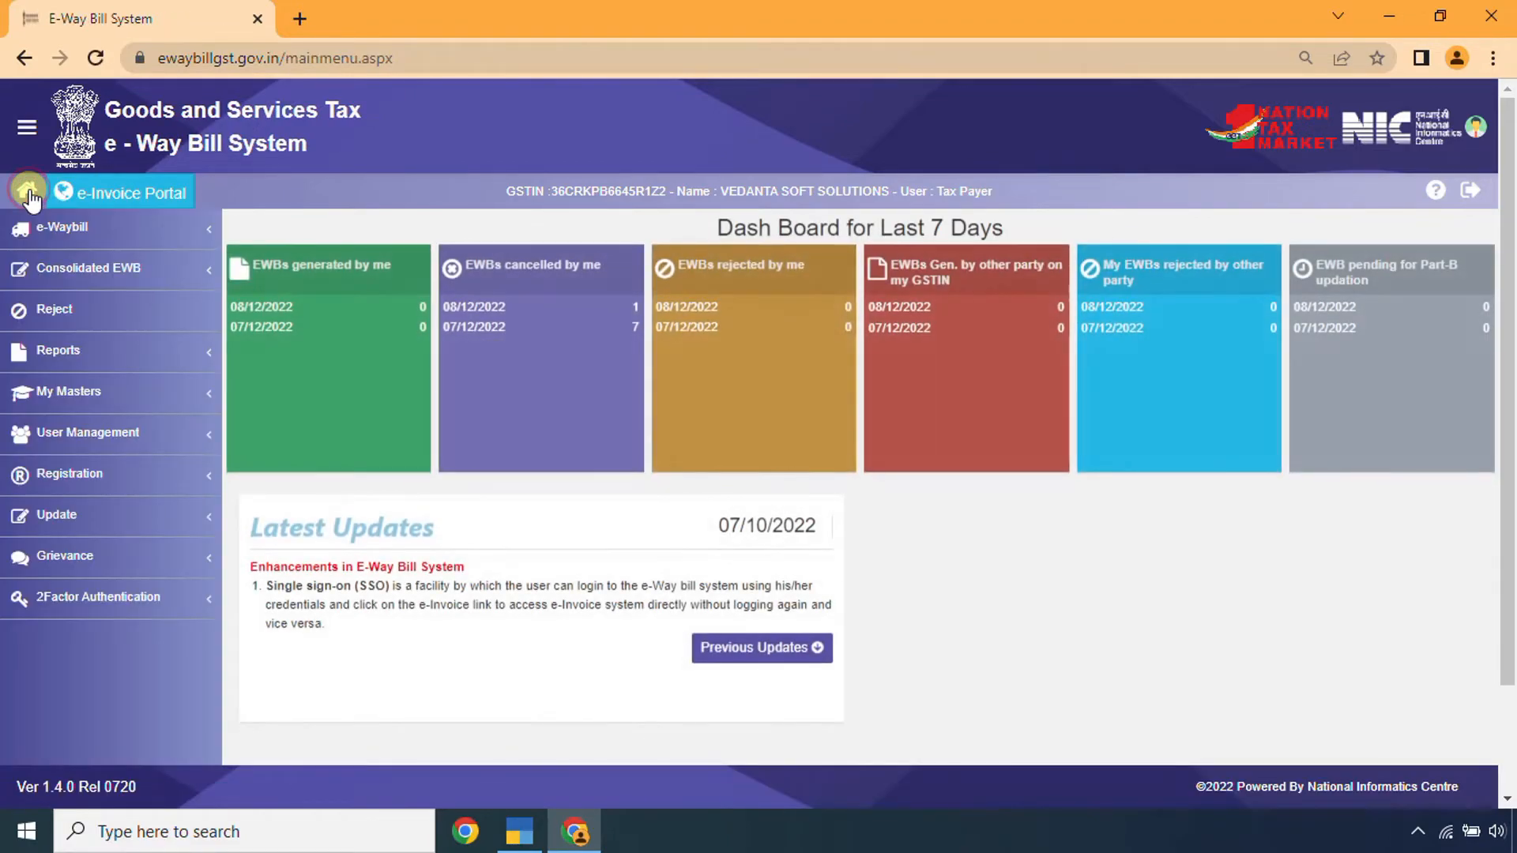
click(160, 434)
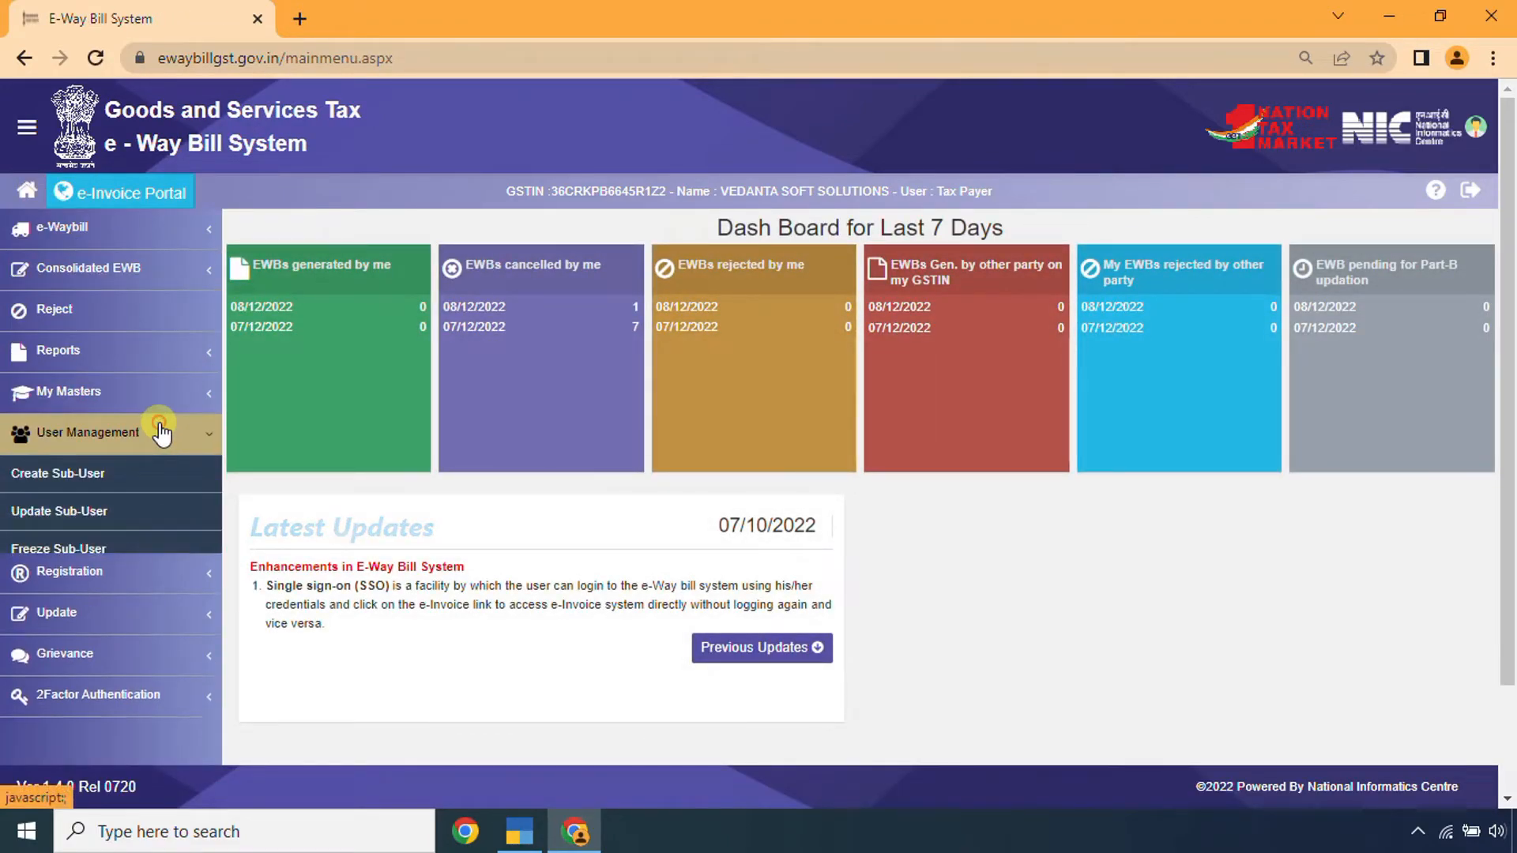
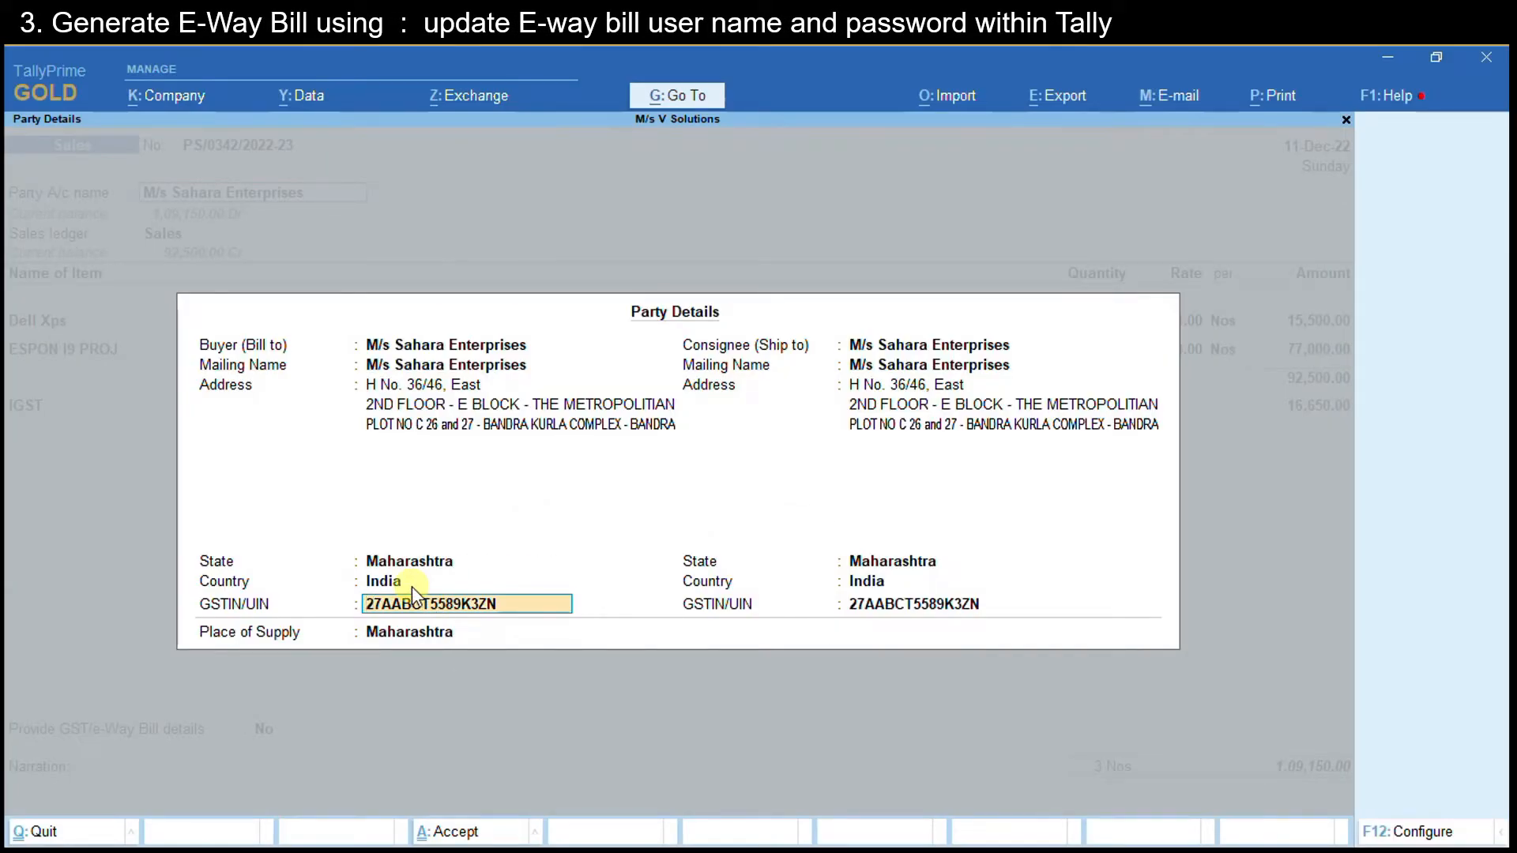
Quit the Party Details screen without changes and return to sales voucher PS/0342/2022-23
key(BackSpace)
key(Escape)
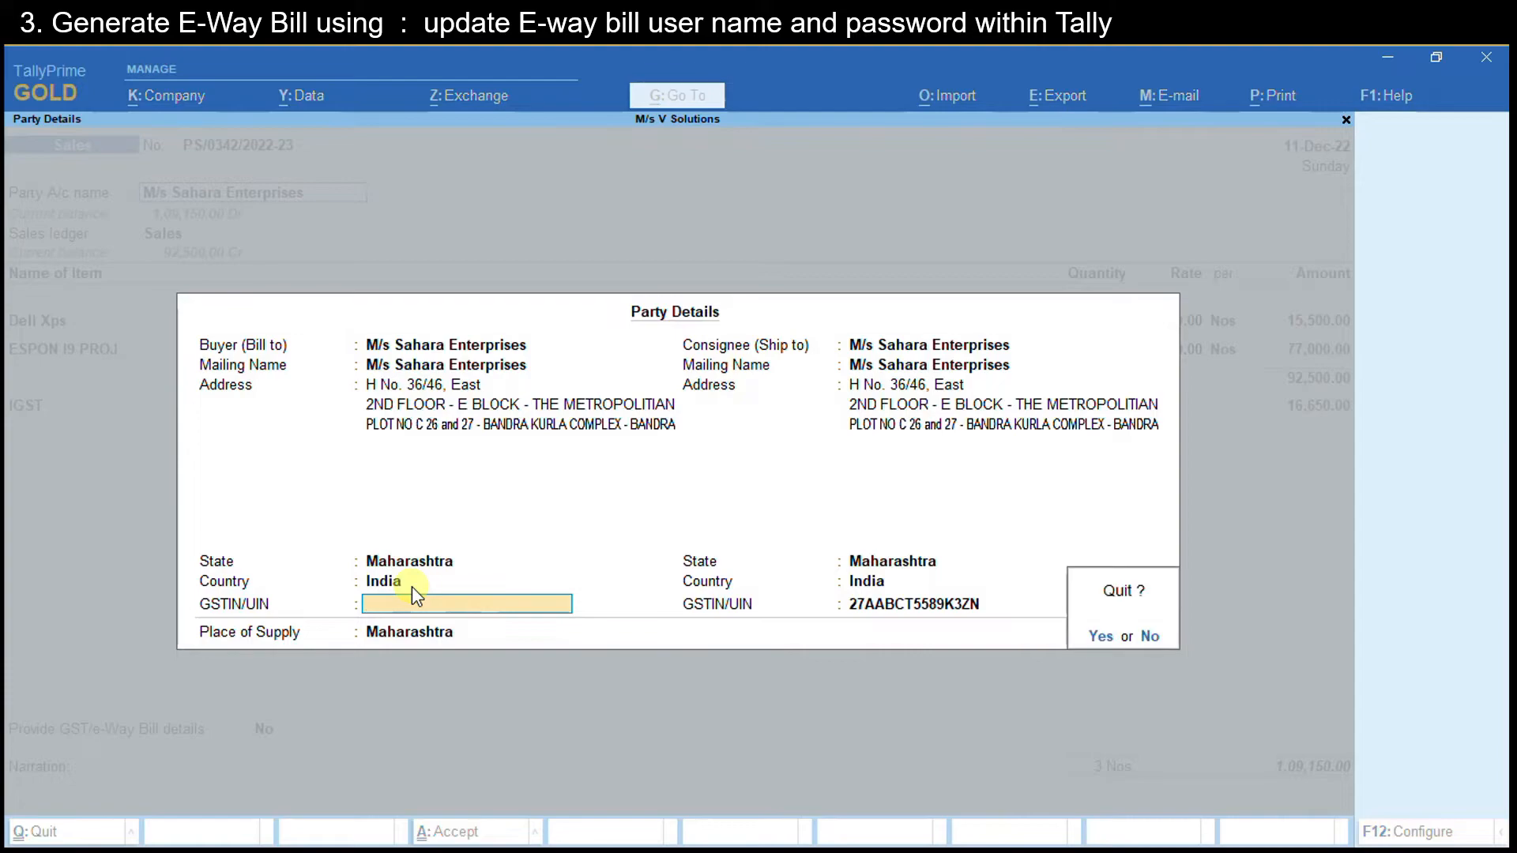
key(y)
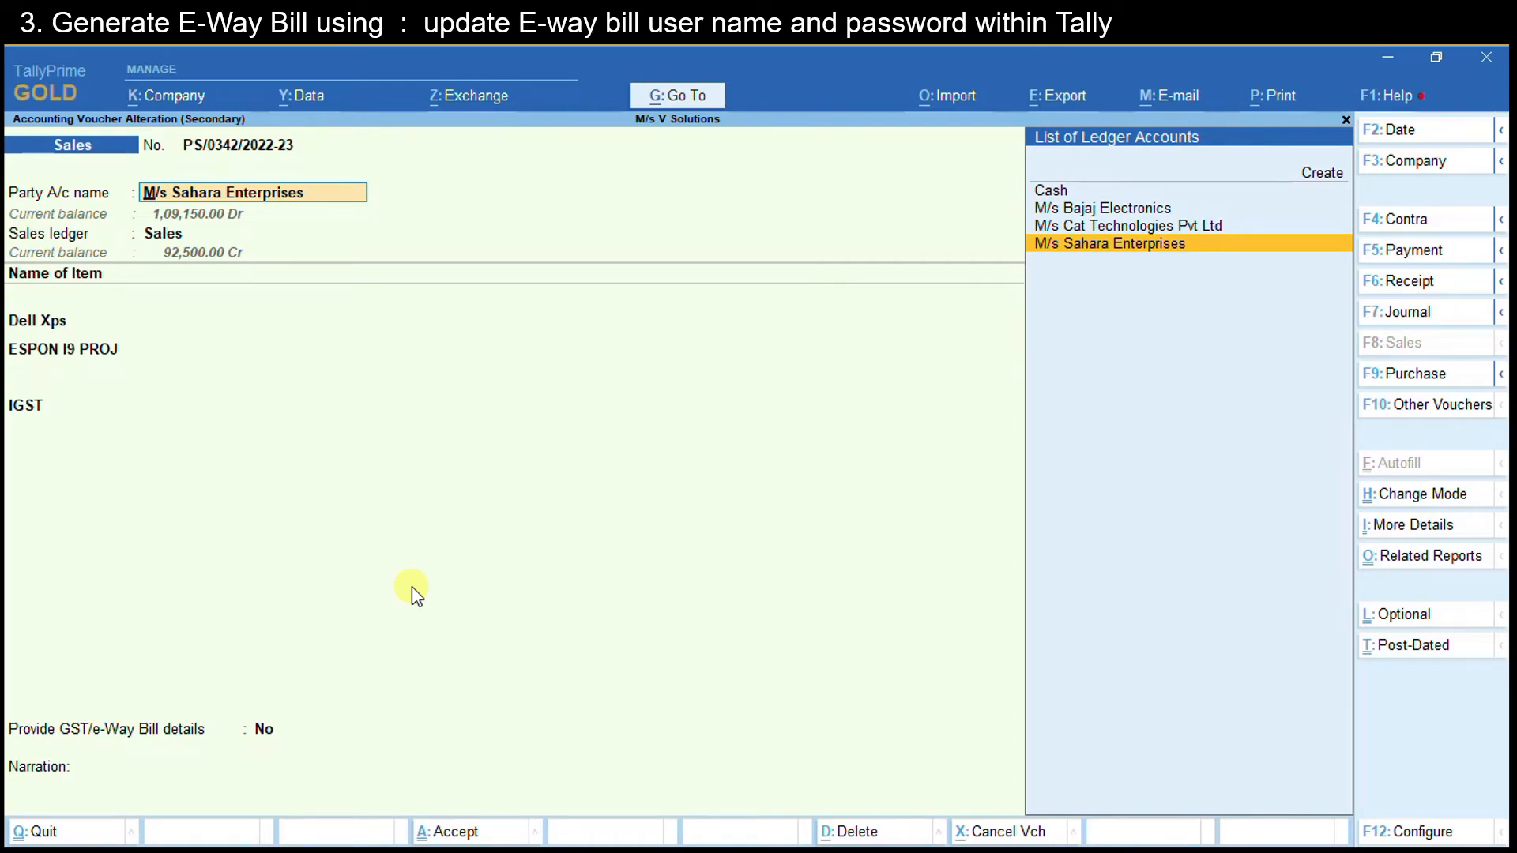
Step through dispatch and party details, the Dell Xps and ESPON I9 PROJ lines, and IGST to the e-Way Bill question
key(Return)
key(Return)
key(Return)
key(Return)
key(Return)
key(Return)
key(Return)
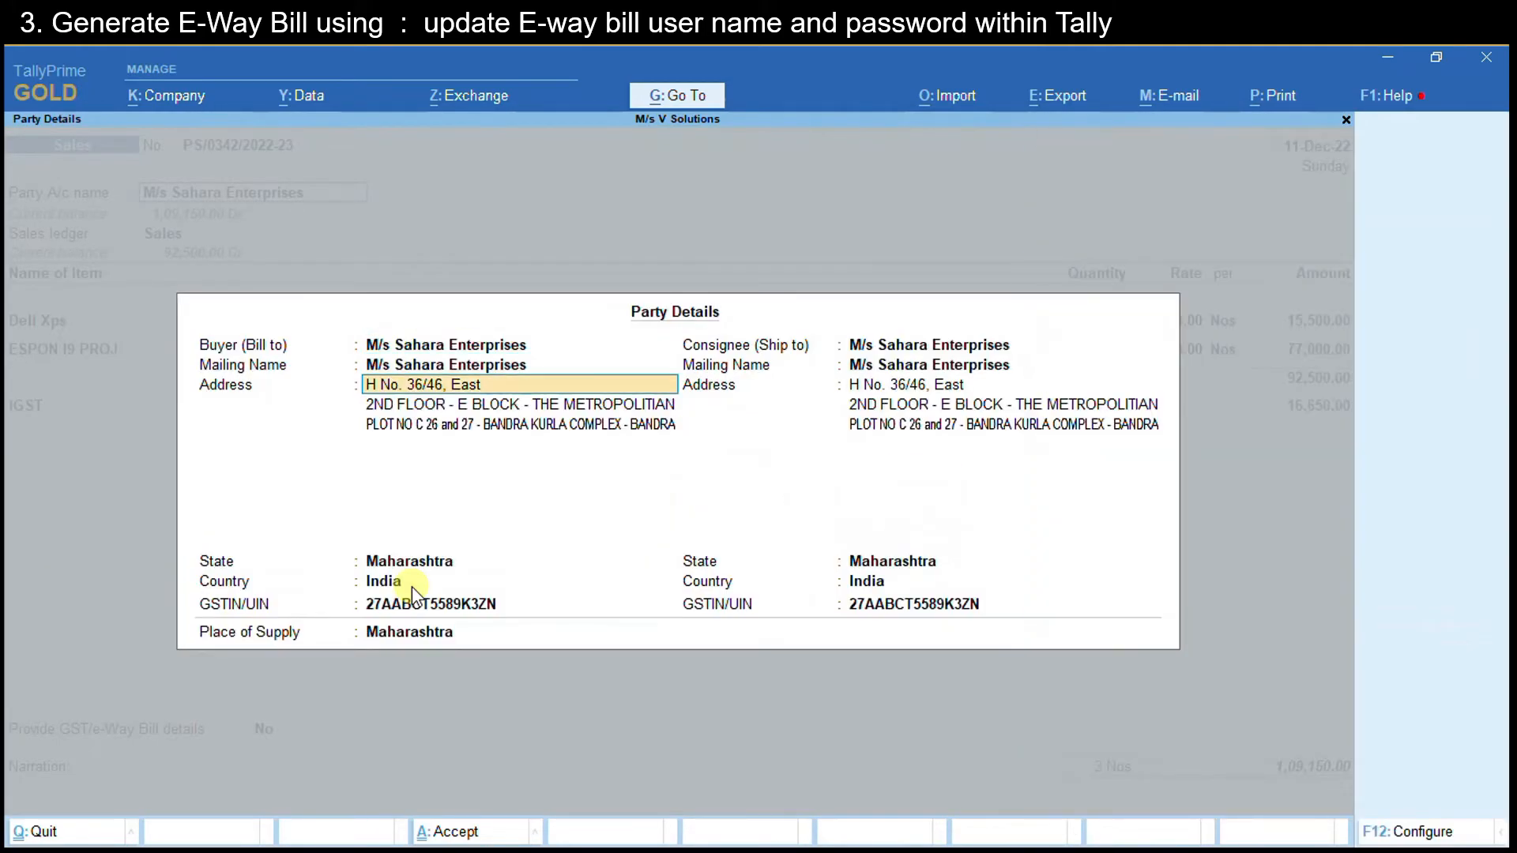
key(Return)
key(Return)
key(Return)
key(Return)
key(Return)
key(Return)
key(Return)
key(Return)
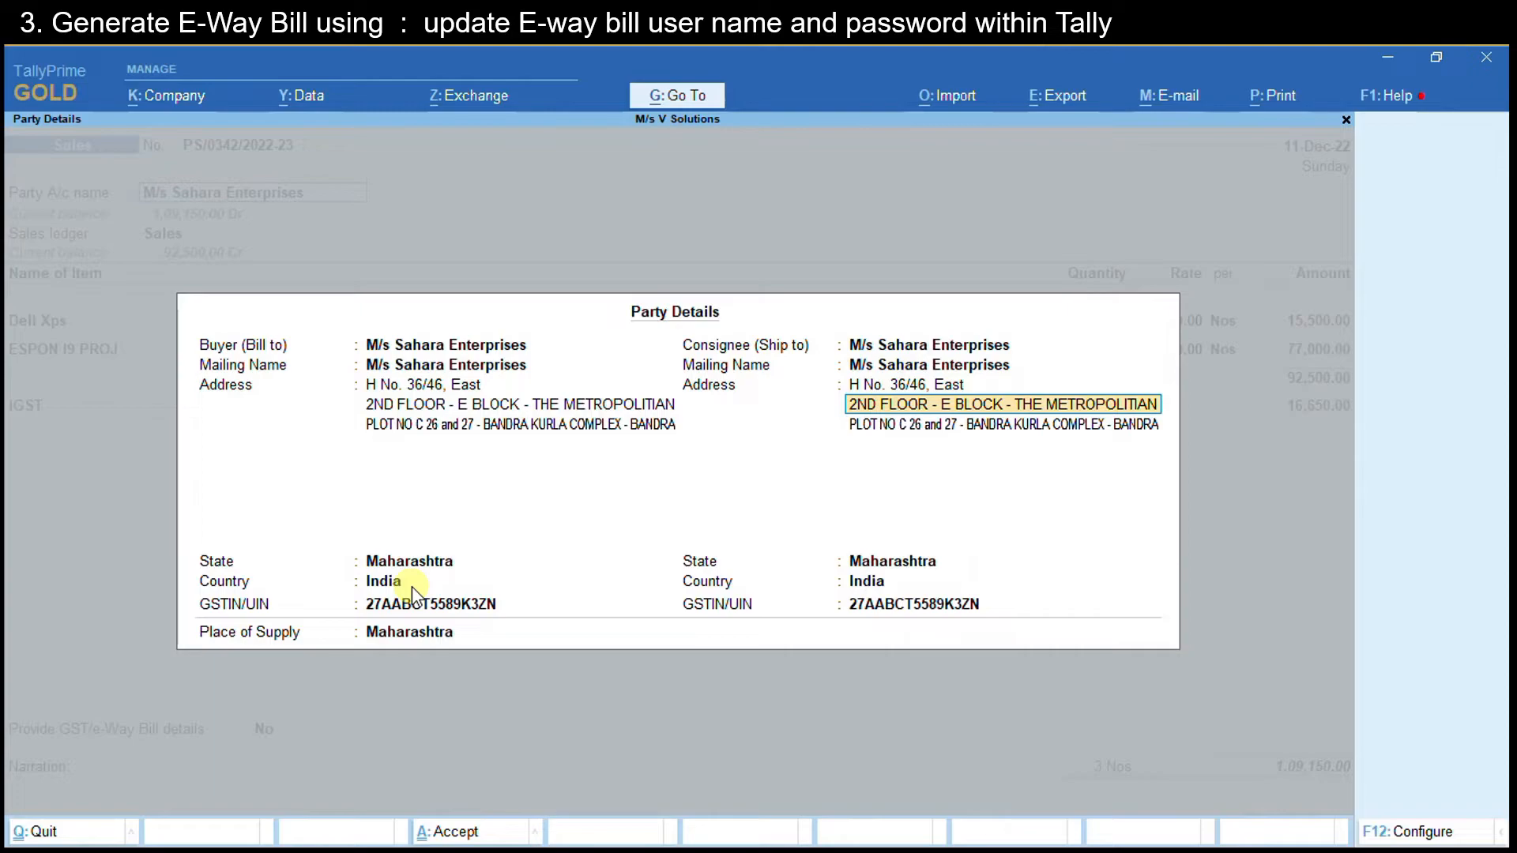
key(Return)
key(Return)
key(Return)
key(Return)
key(Return)
key(Return)
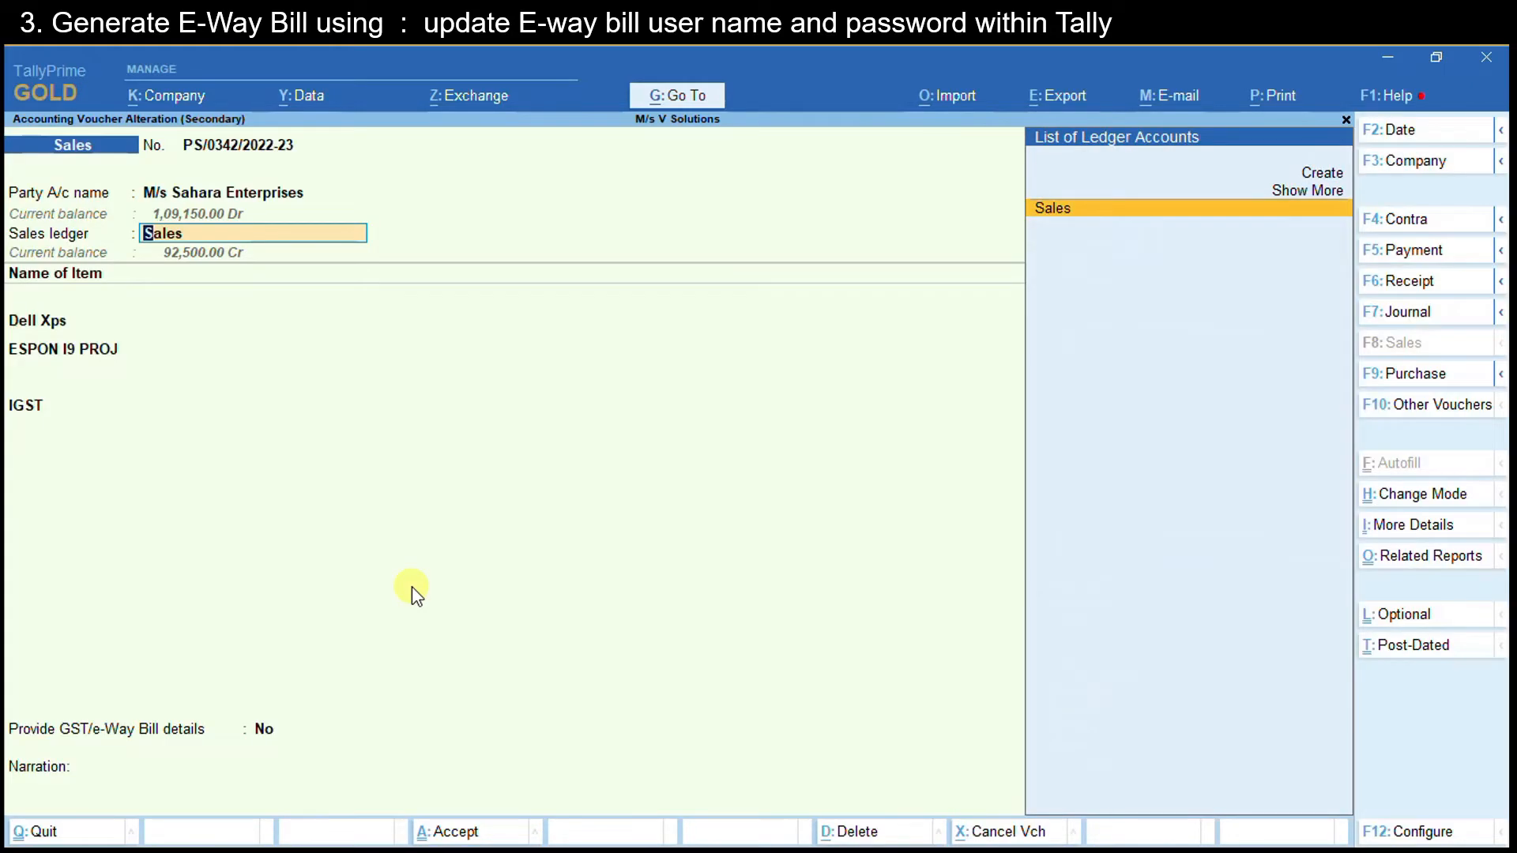
key(Return)
key(Return)
key(Return)
key(Return)
key(Return)
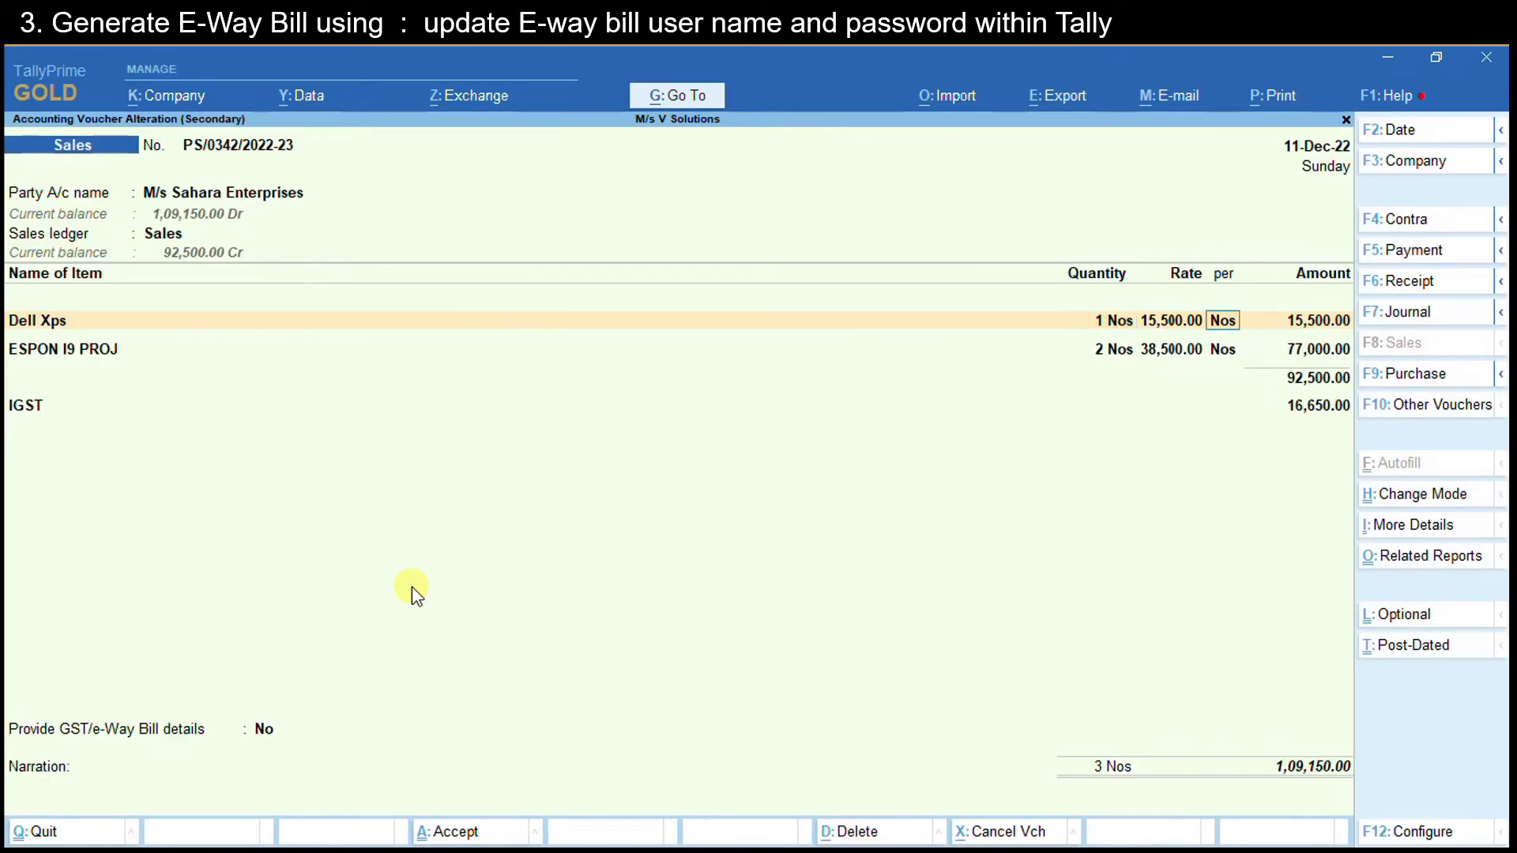
key(Return)
key(Return)
key(Return)
key(Return)
key(Return)
key(Return)
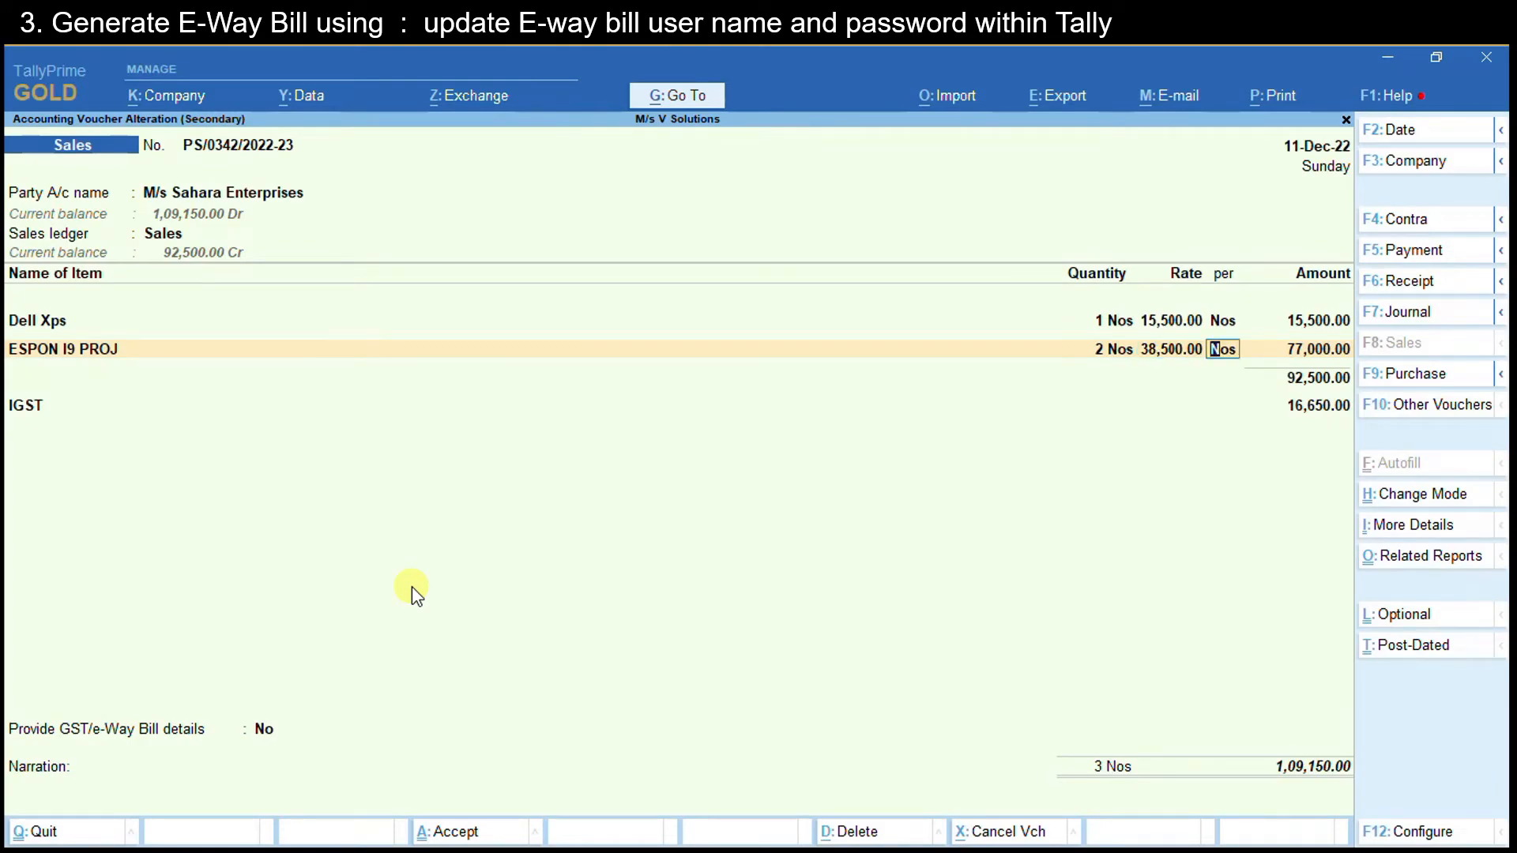
key(Return)
key(Return)
key(Return)
key(Return)
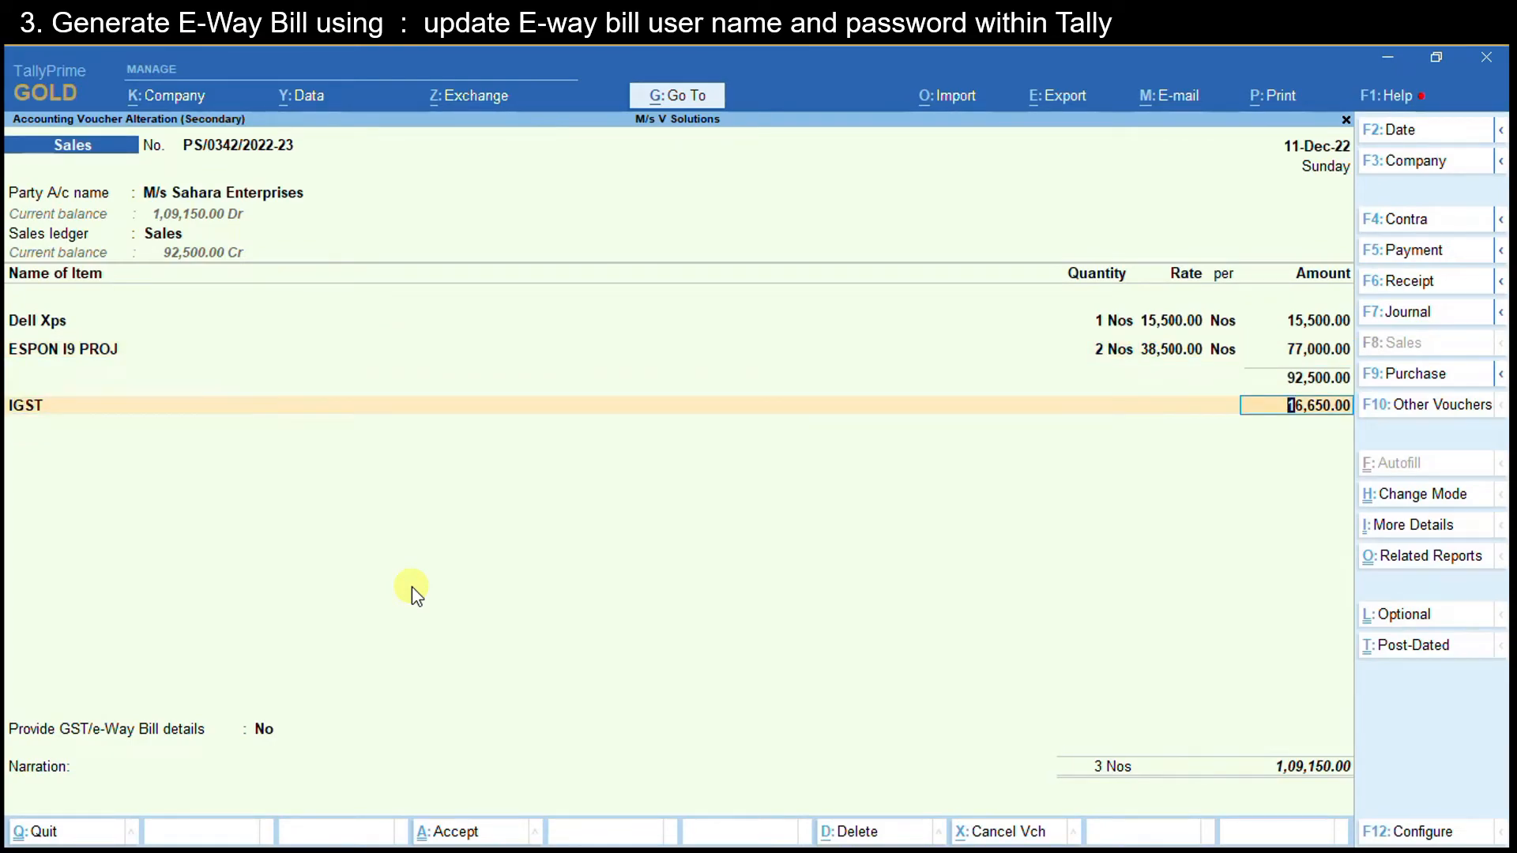
key(Return)
key(Return)
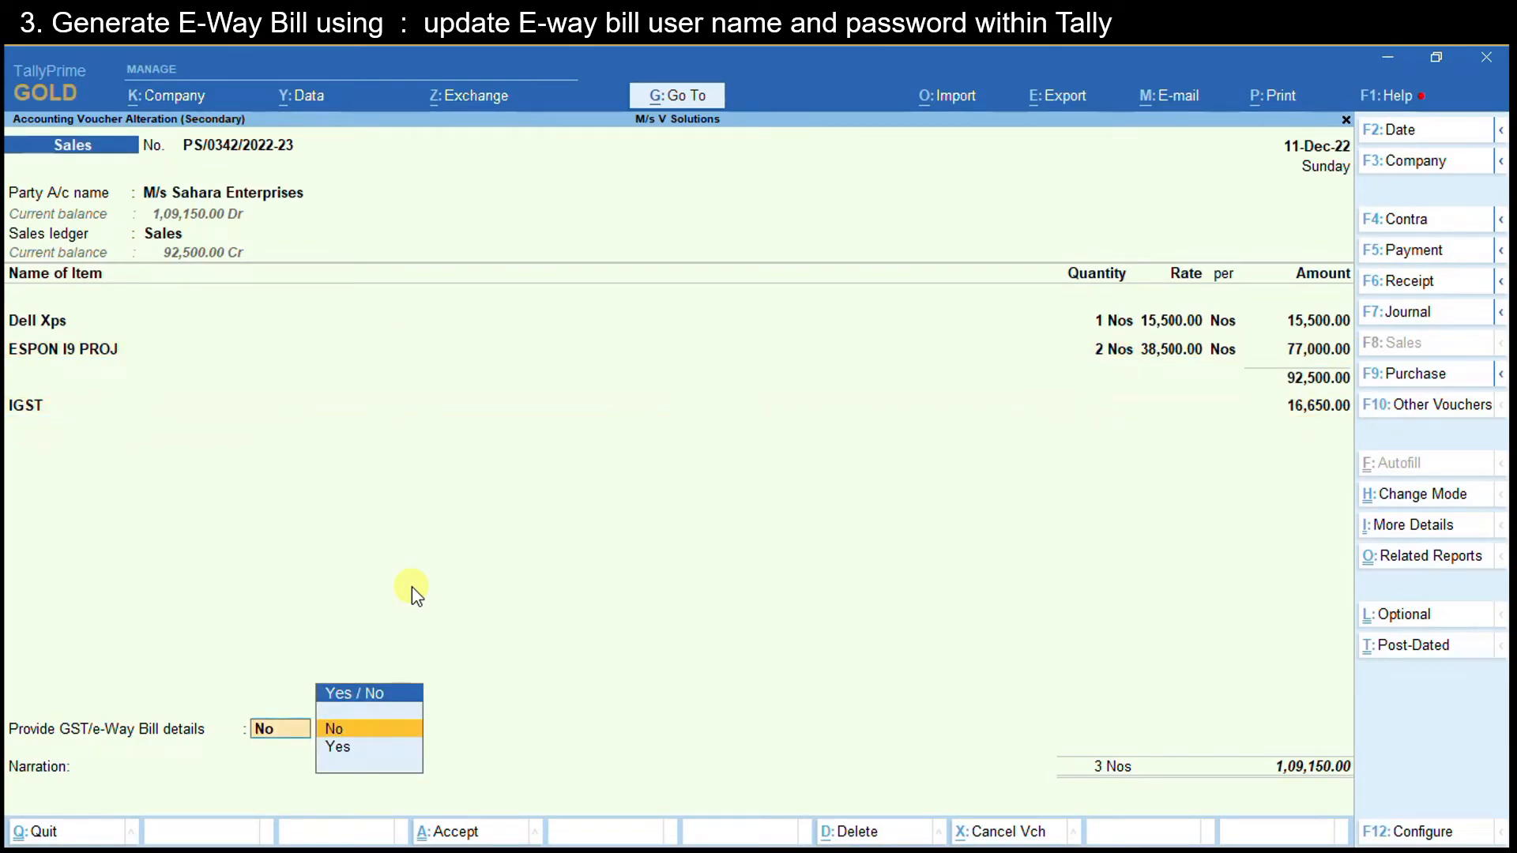
key(Down)
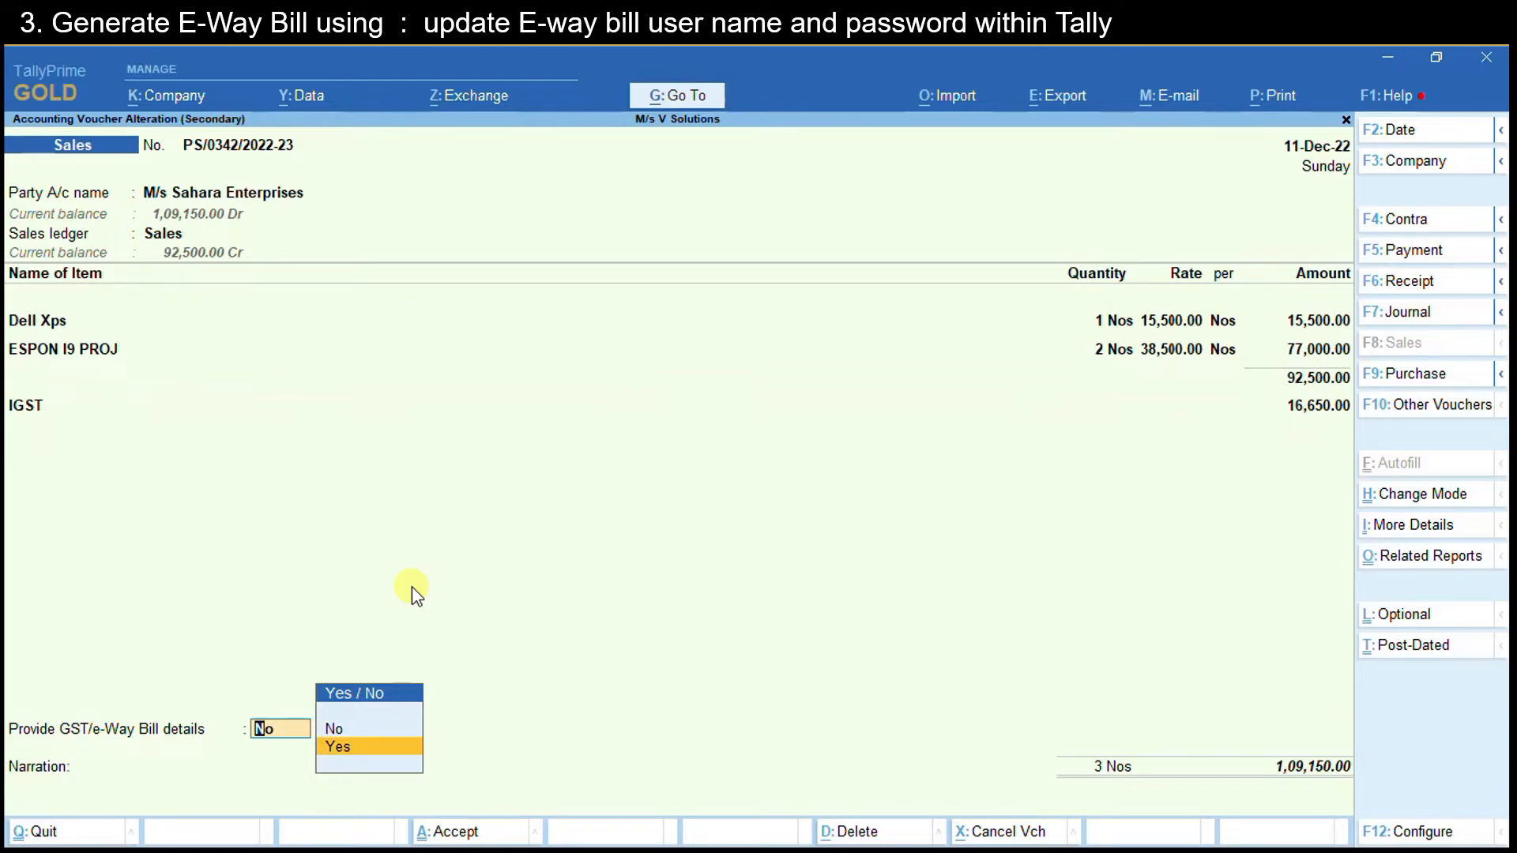
key(Return)
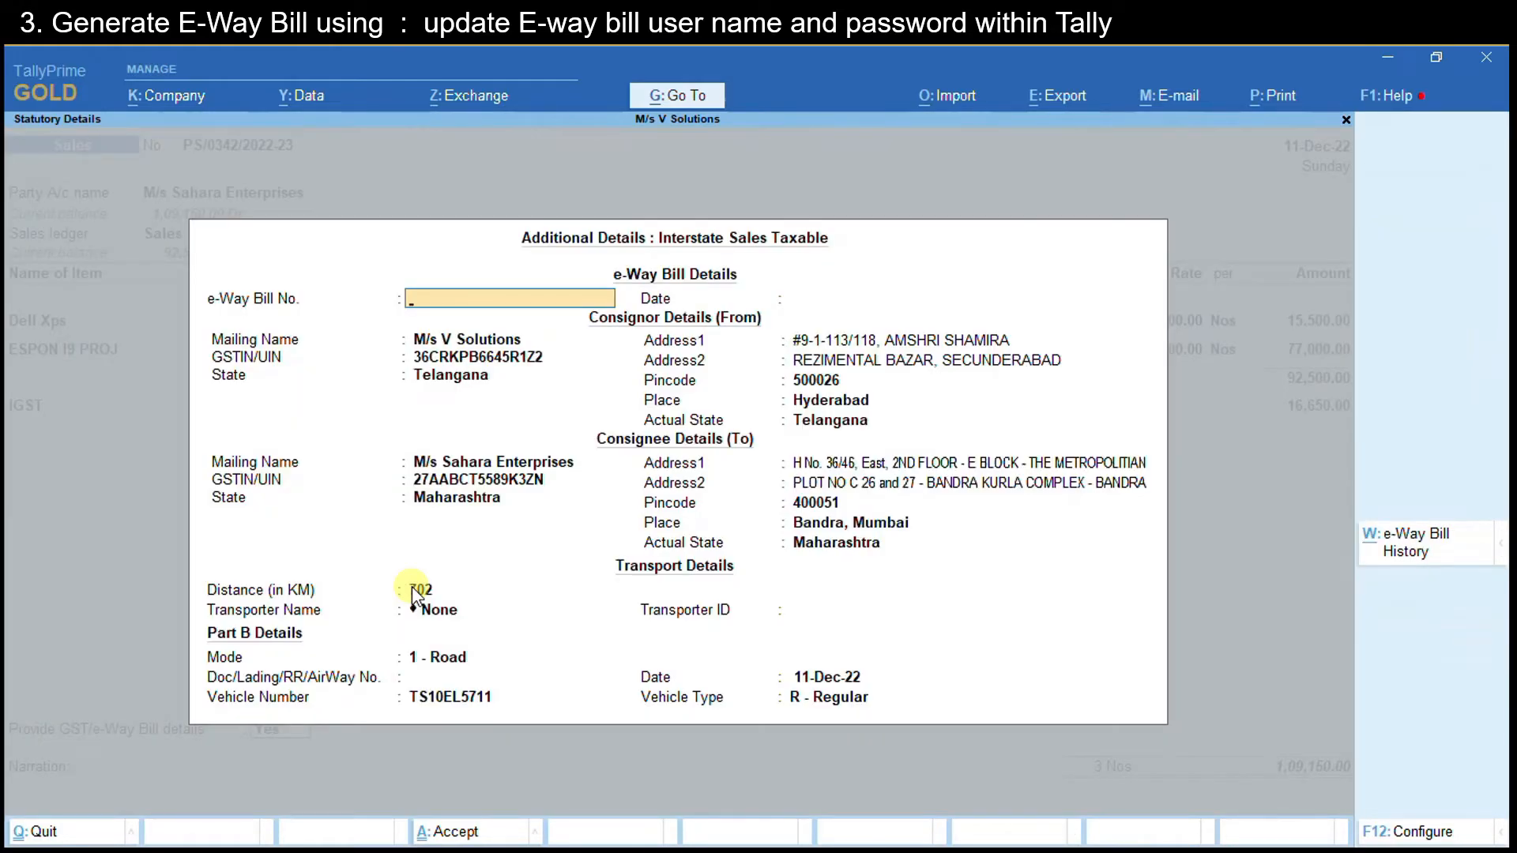
key(Return)
key(Return)
key(Return)
key(Return)
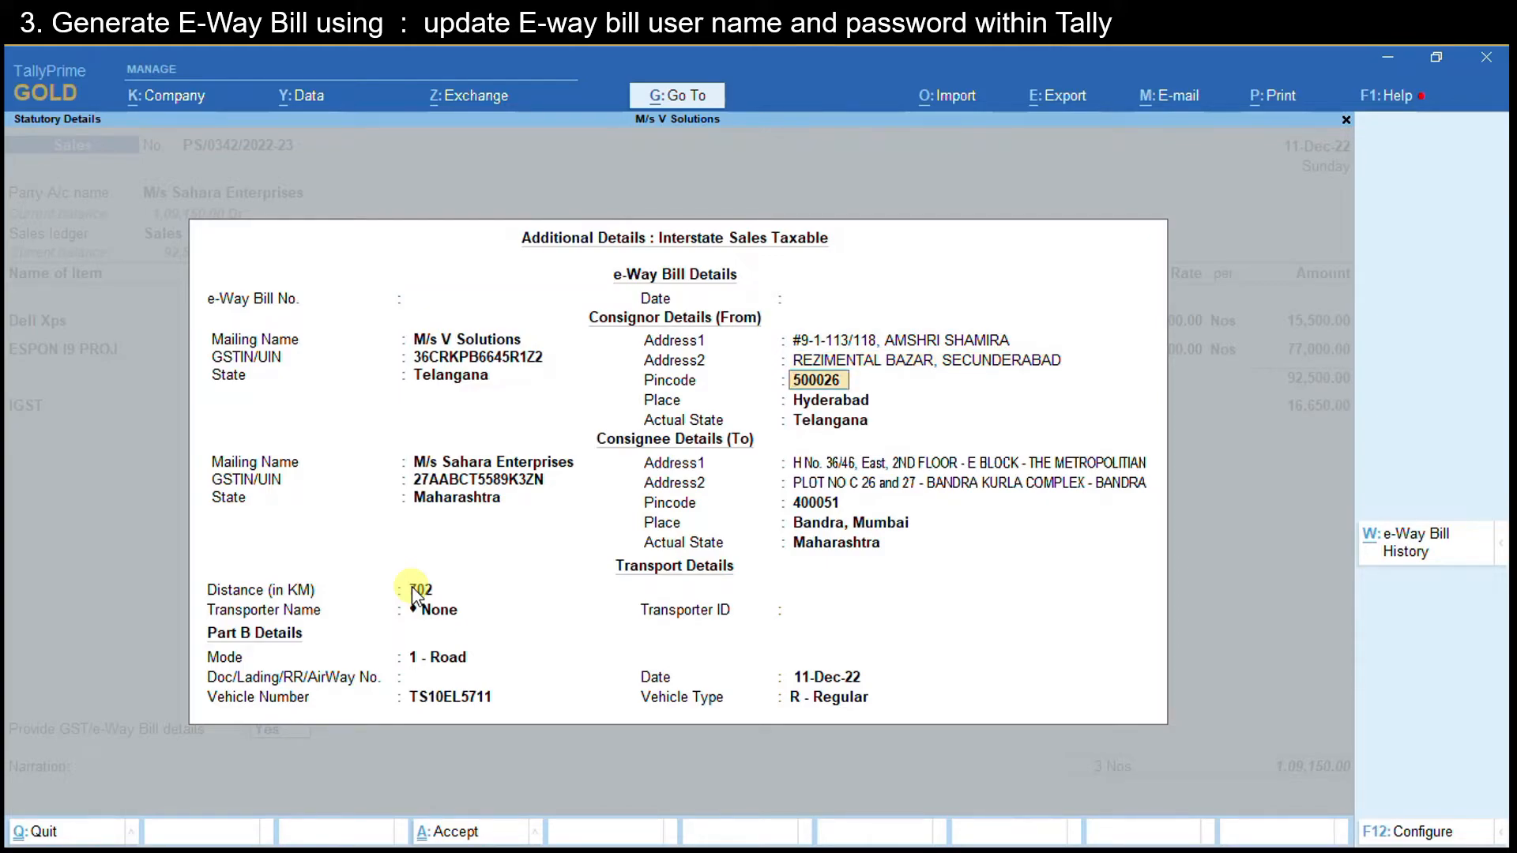
key(Return)
key(Return)
key(Return)
key(Return)
key(Return)
key(Return)
key(Return)
key(Return)
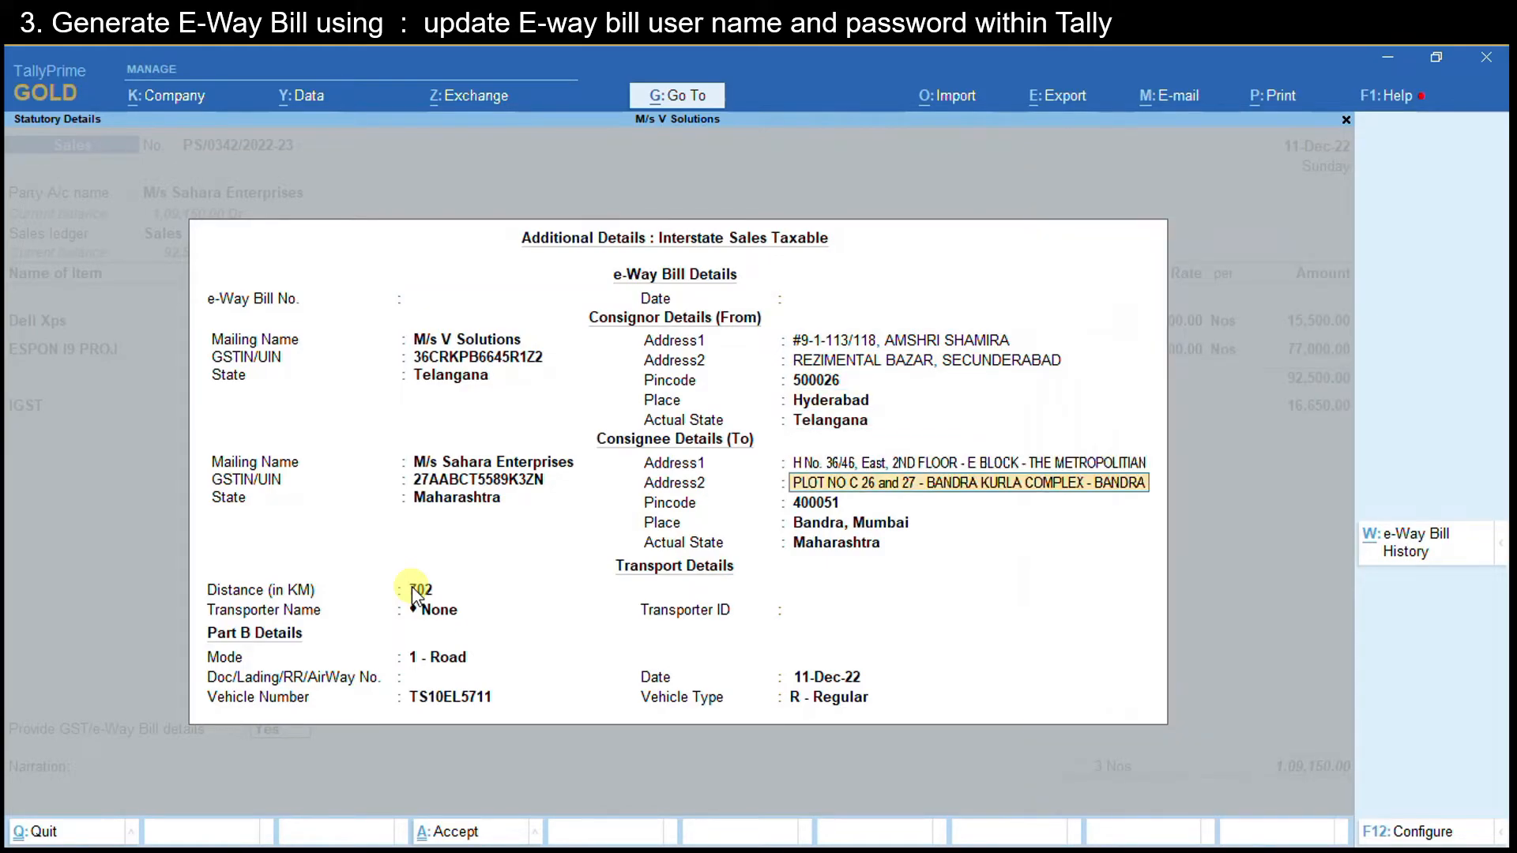
key(Return)
key(Return)
key(Return)
key(Return)
key(Return)
key(Return)
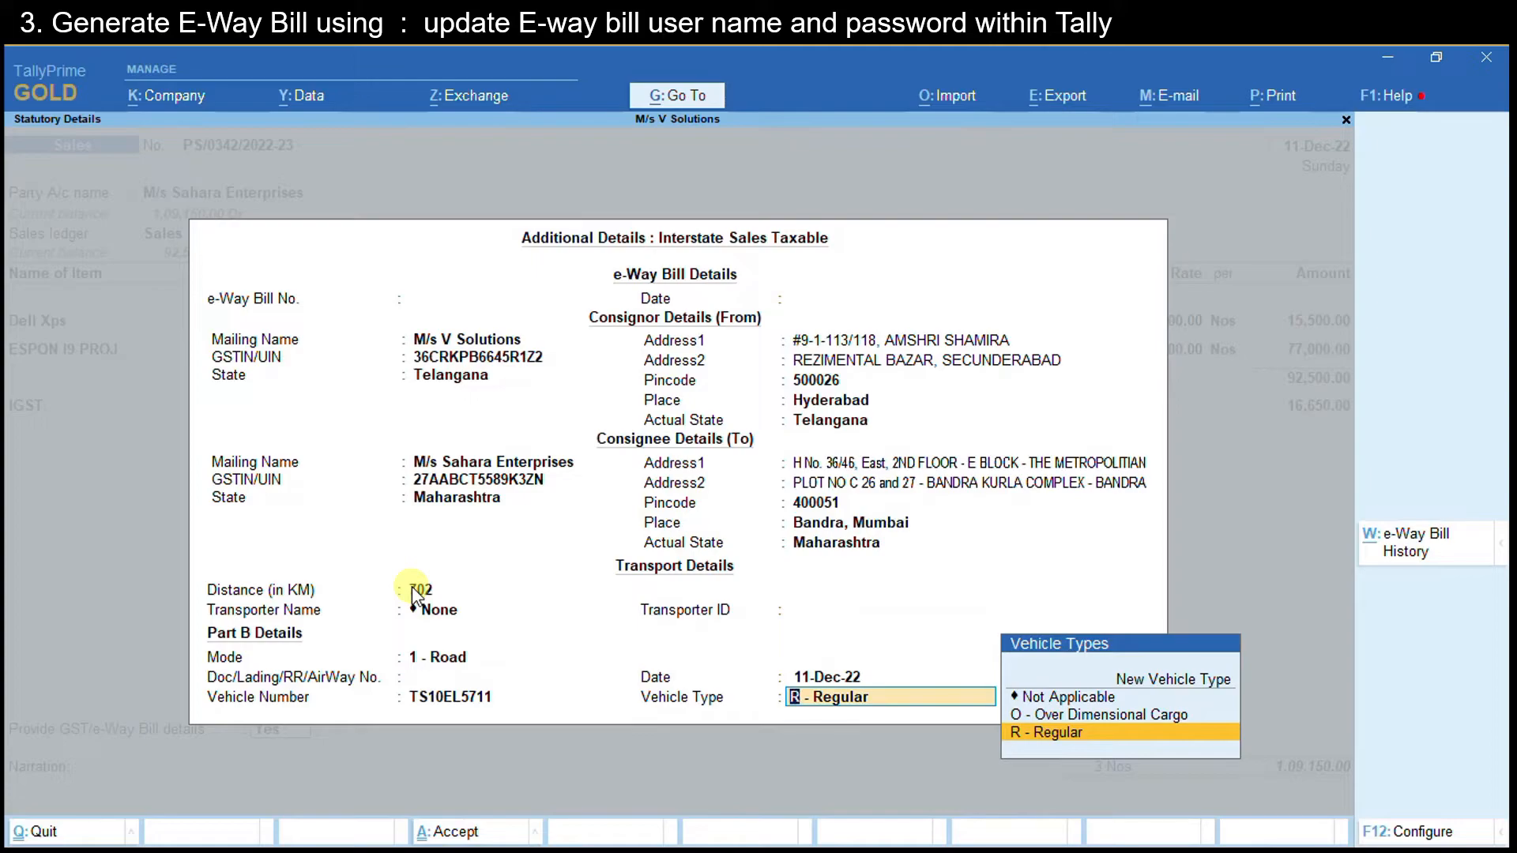
key(Return)
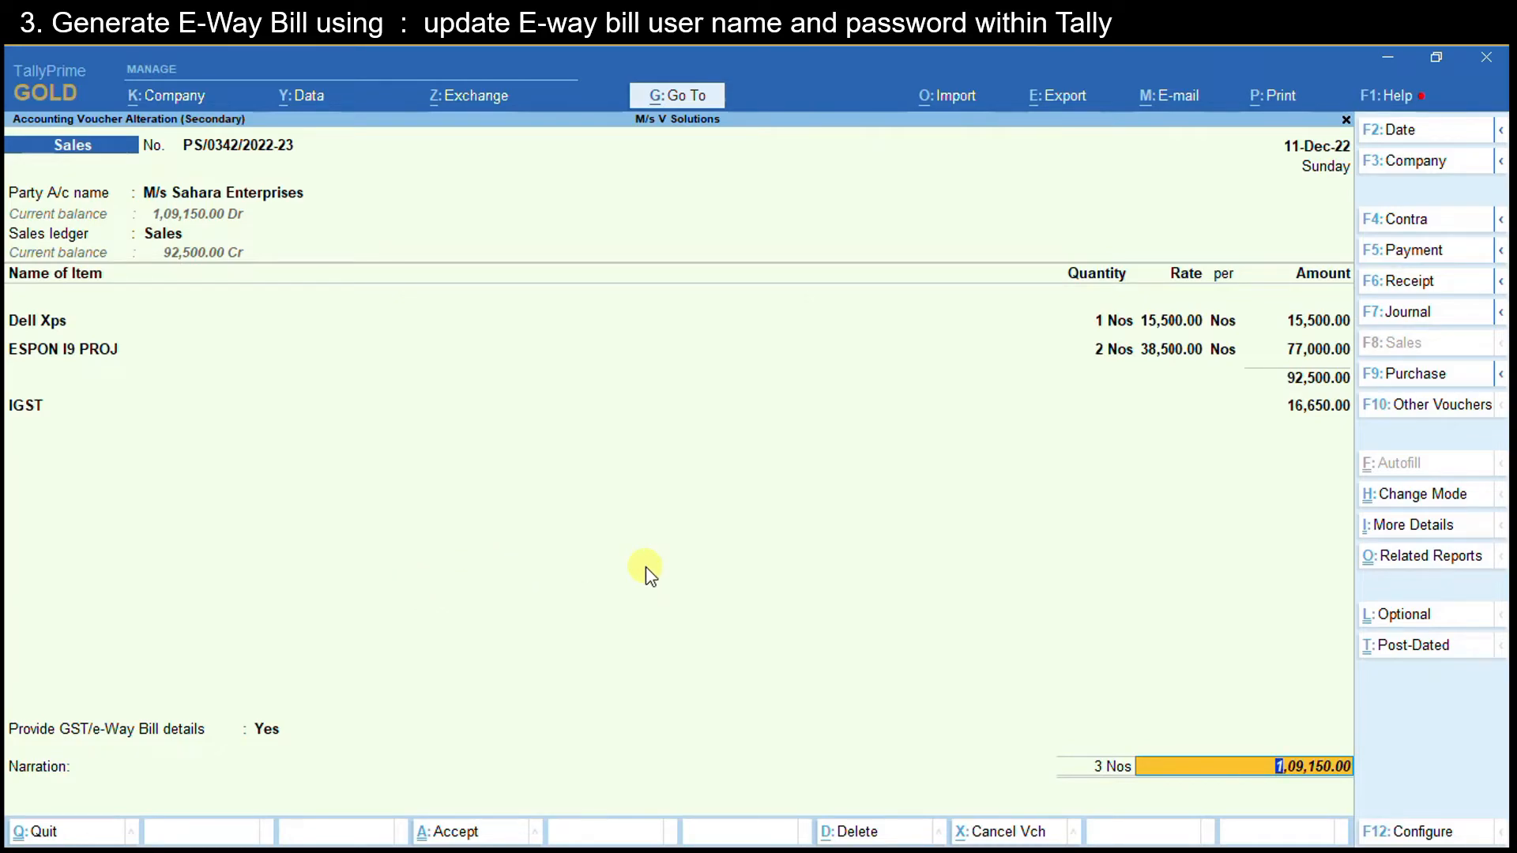
Accept the voucher and agree to send its details for e-Way Bill generation
key(ctrl)
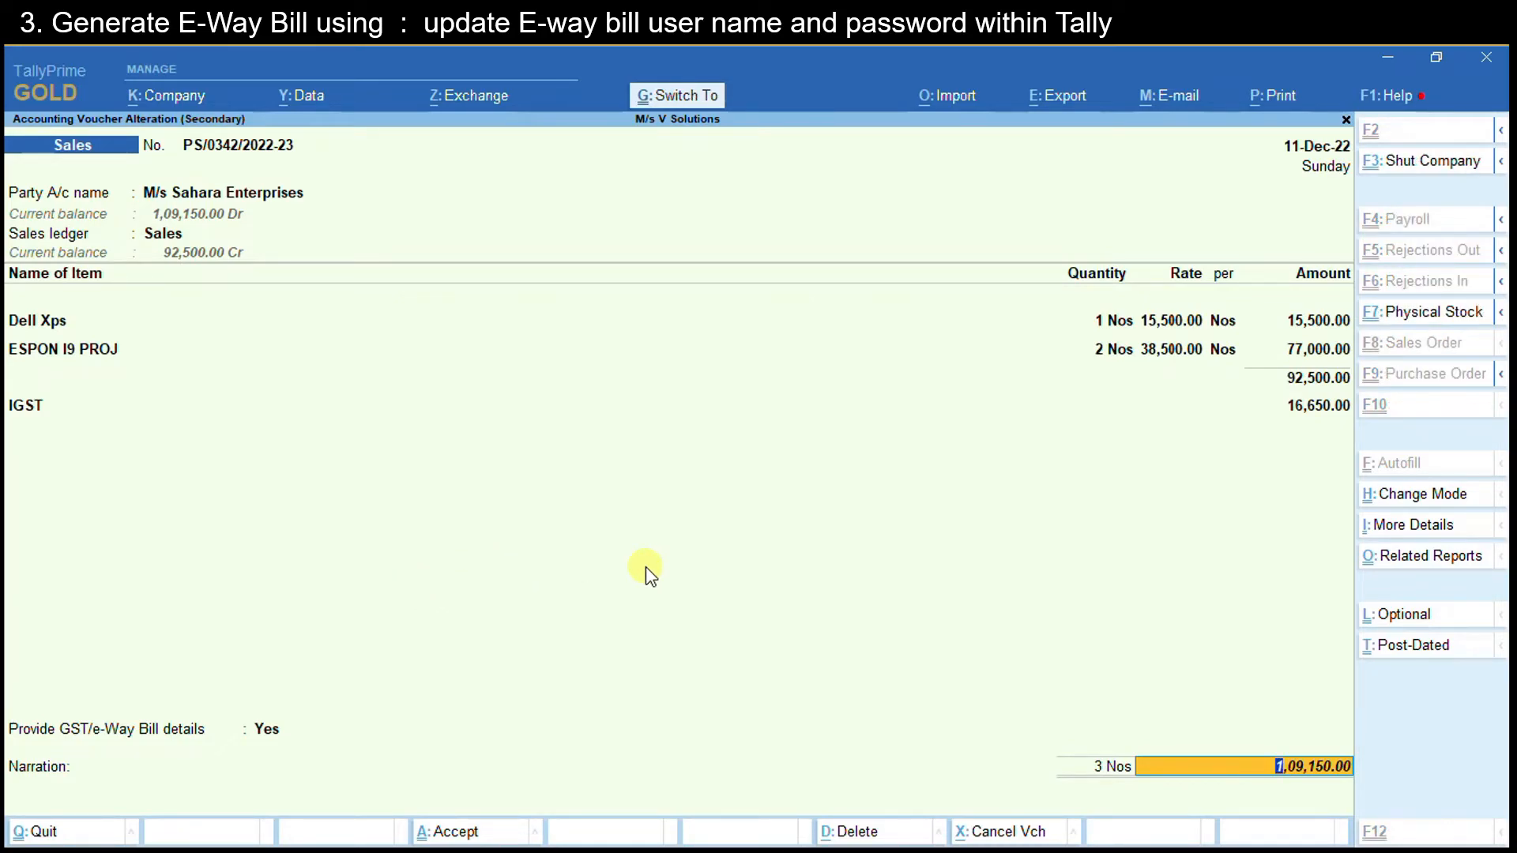
key(Up)
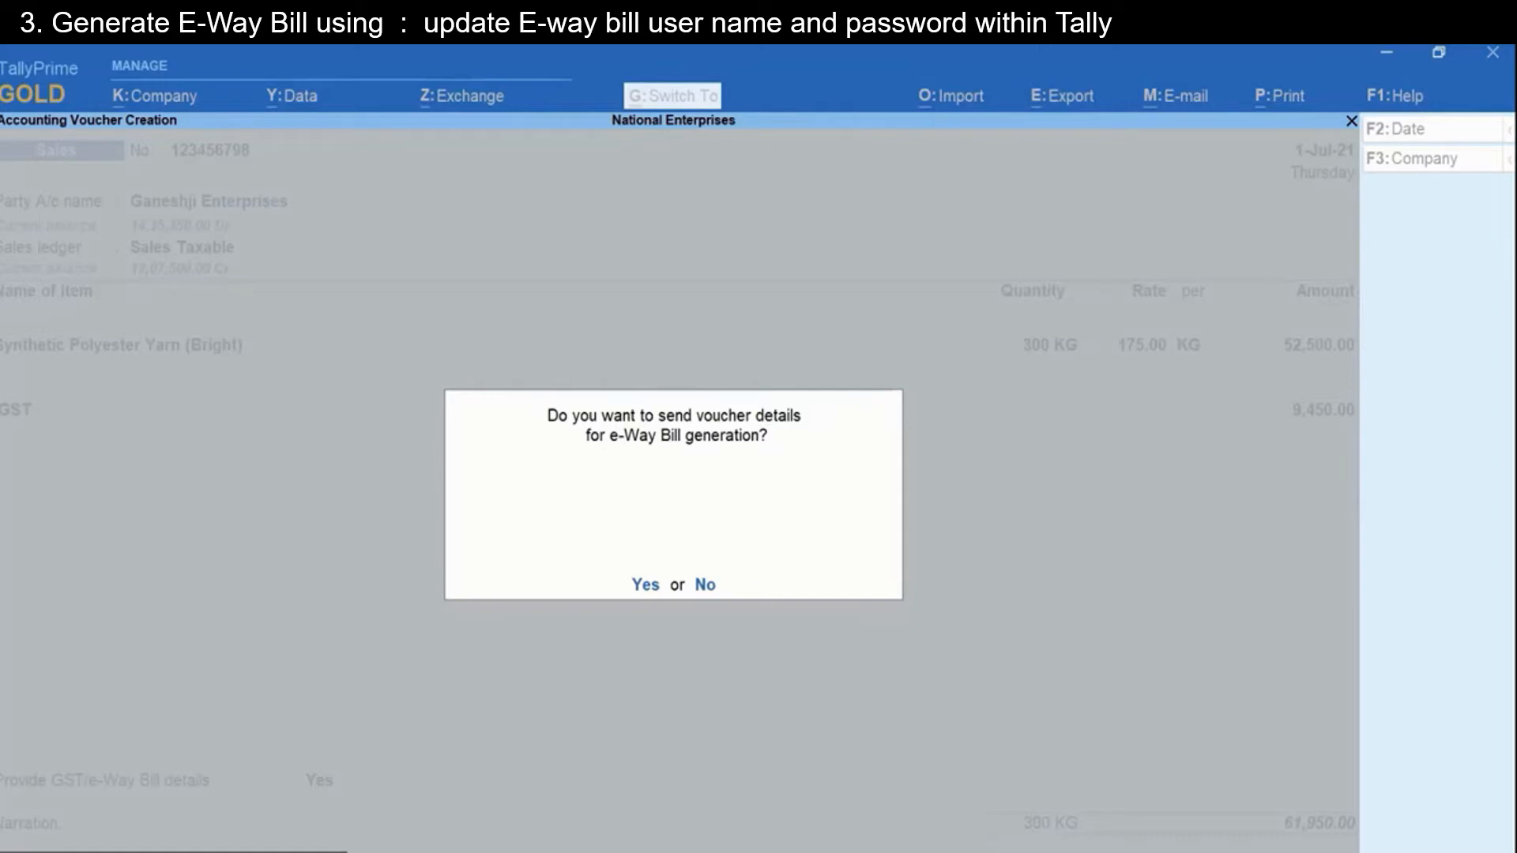
key(y)
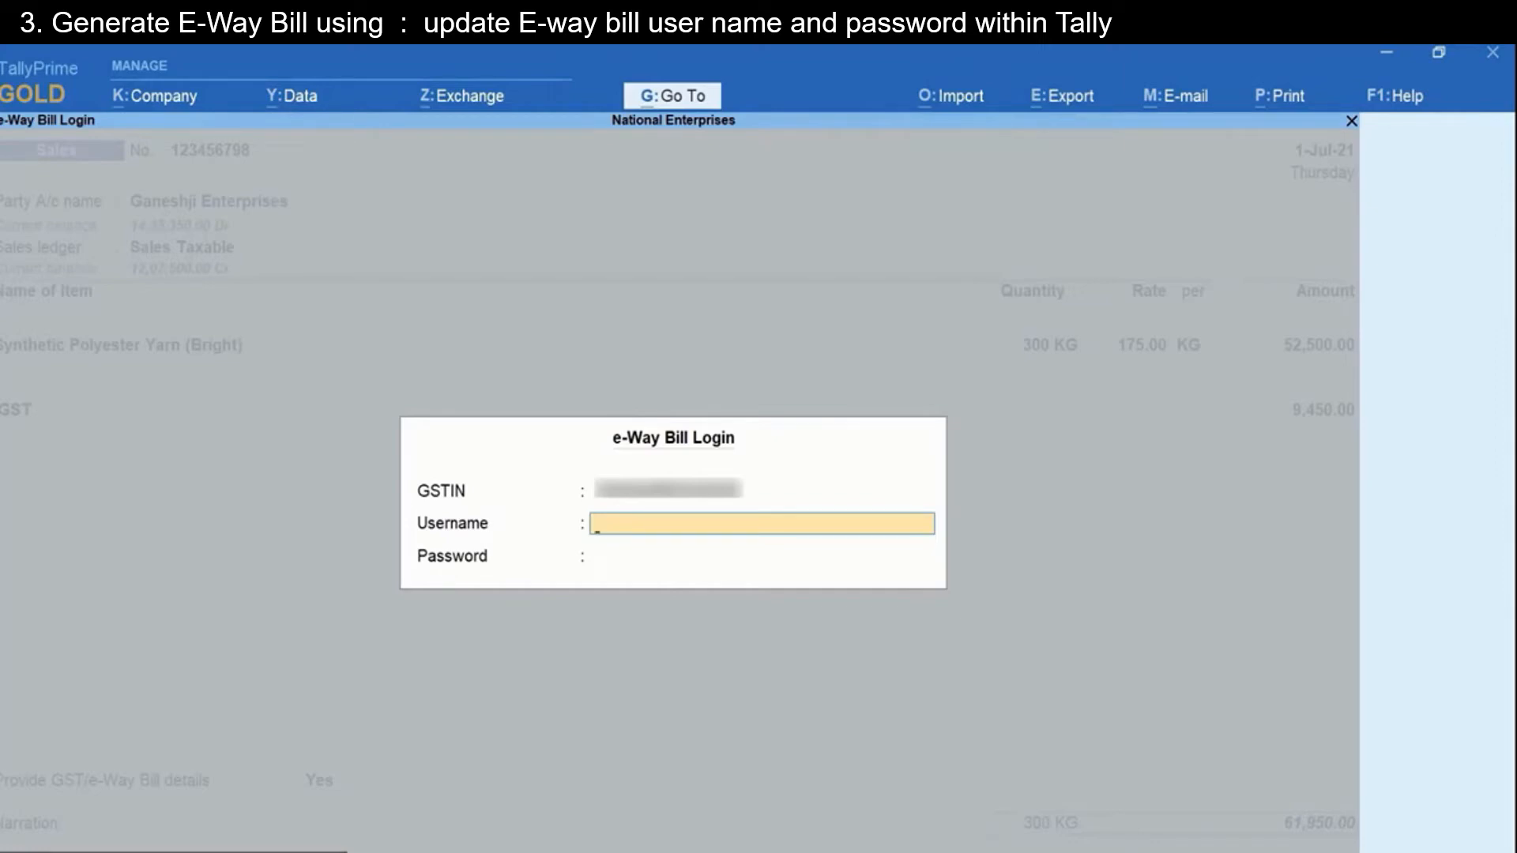
Log in to the e-Way Bill system with the account username and password
text(**********)
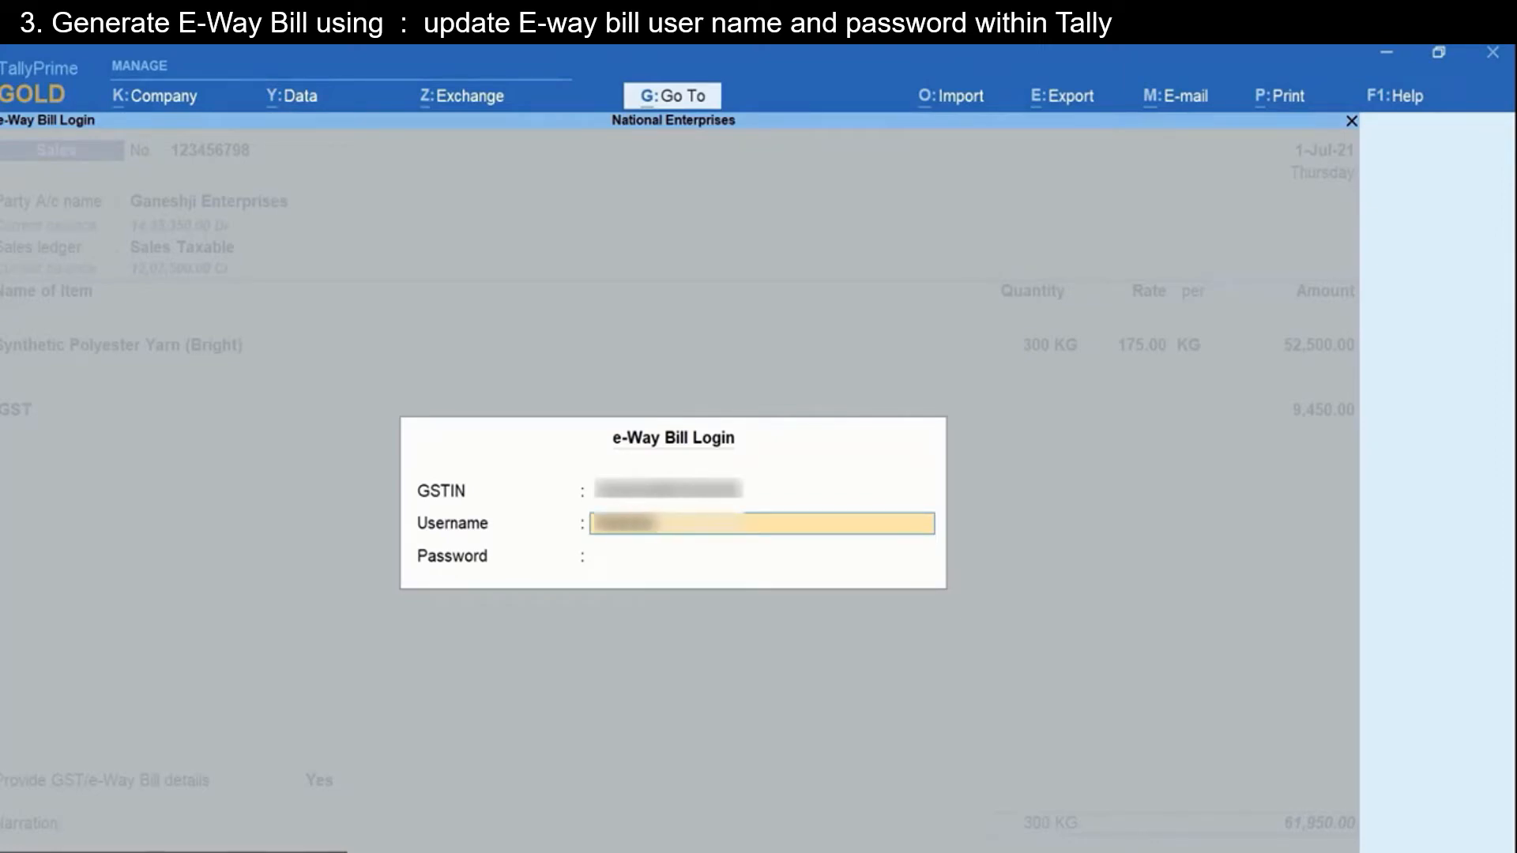
text(*******)
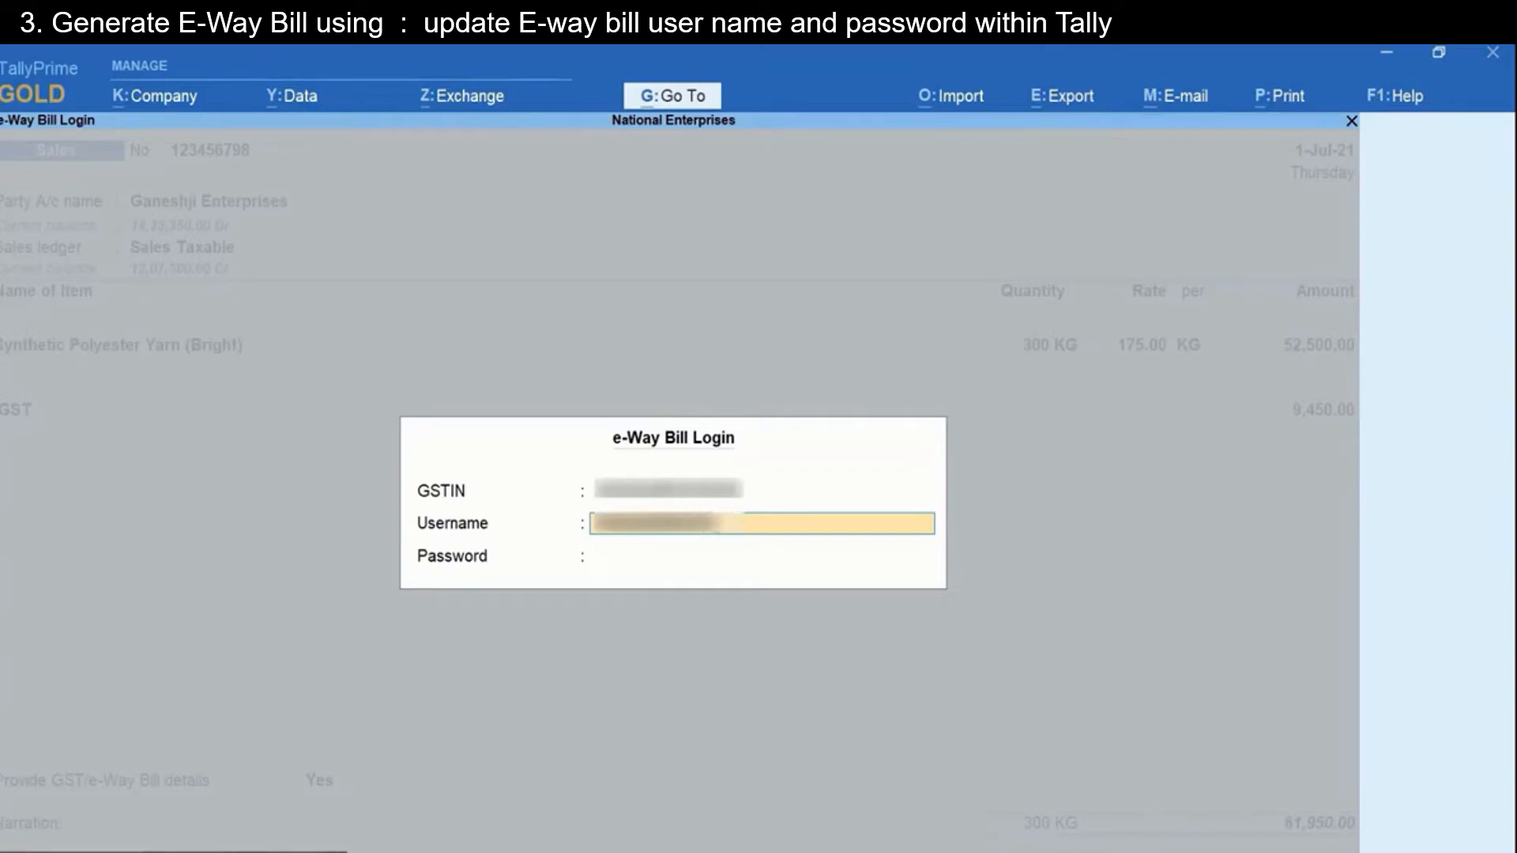
key(Return)
text(*********)
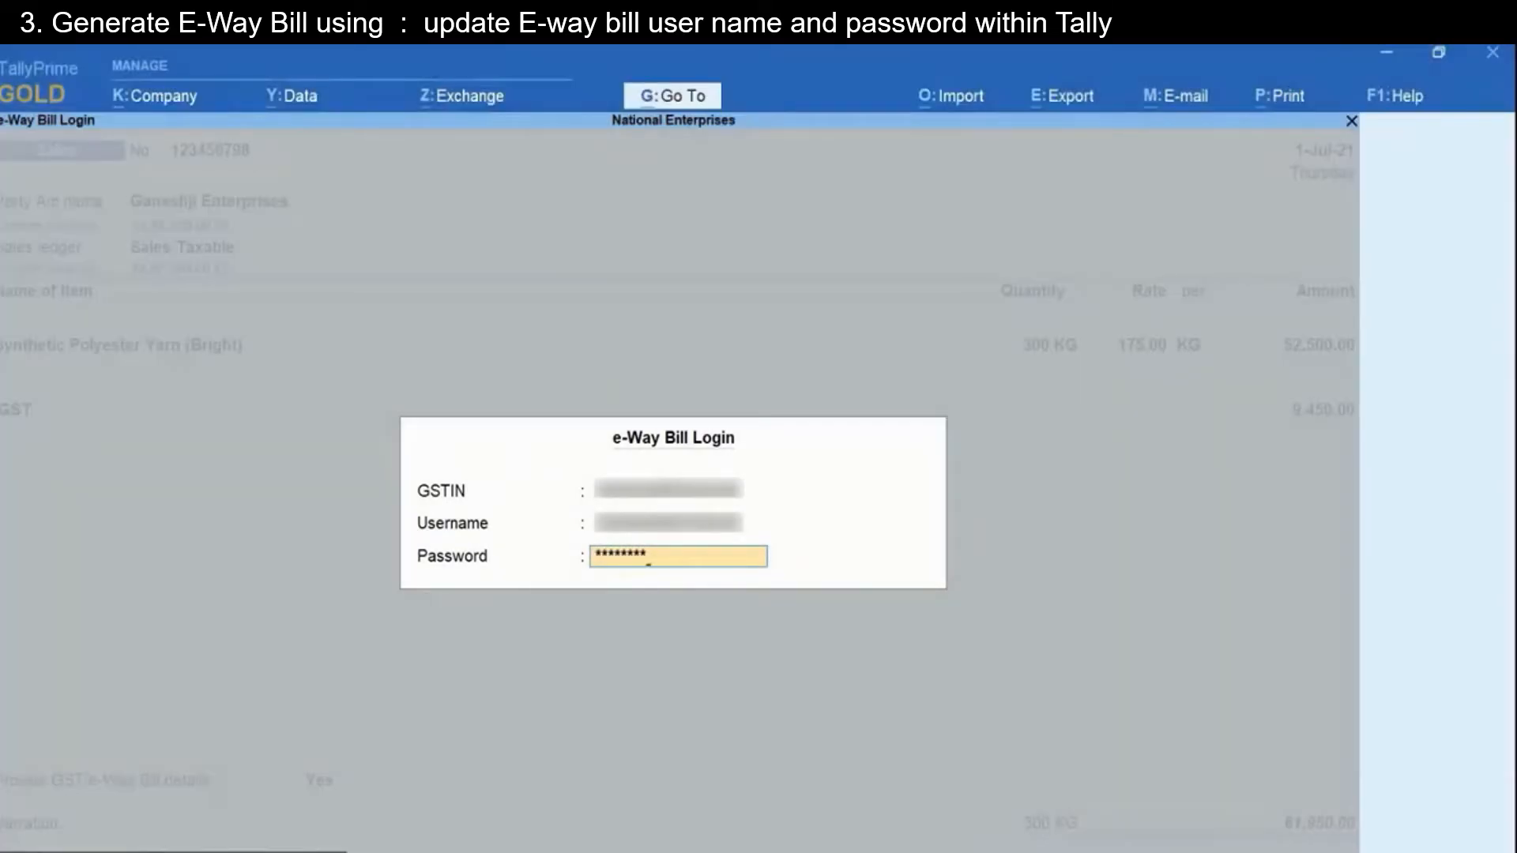
key(Return)
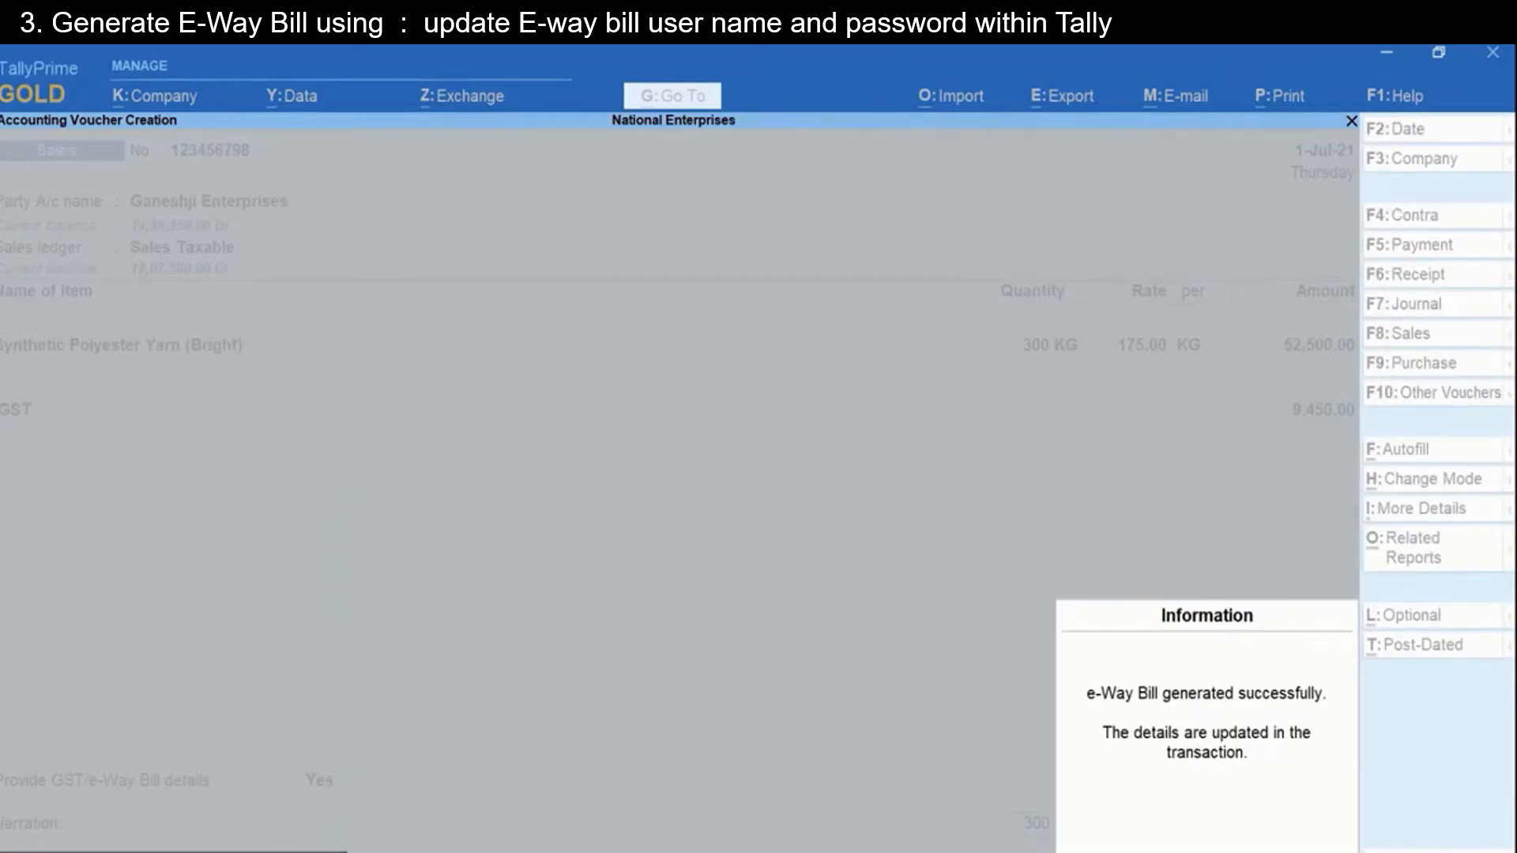
Dismiss the success message and view the invoice's e-Way Bill page in full-width preview
key(Return)
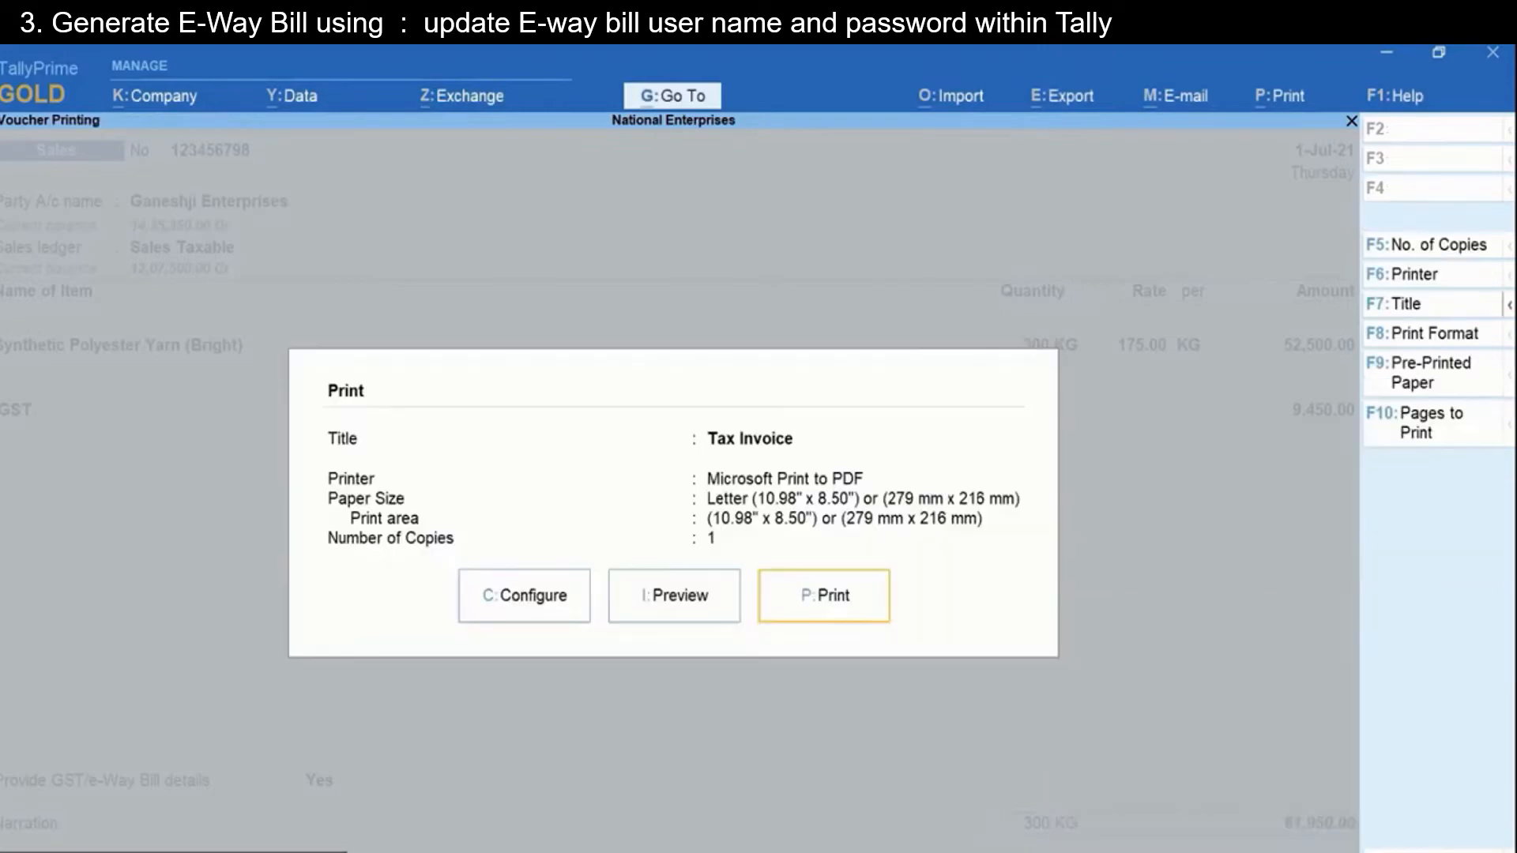
click(678, 598)
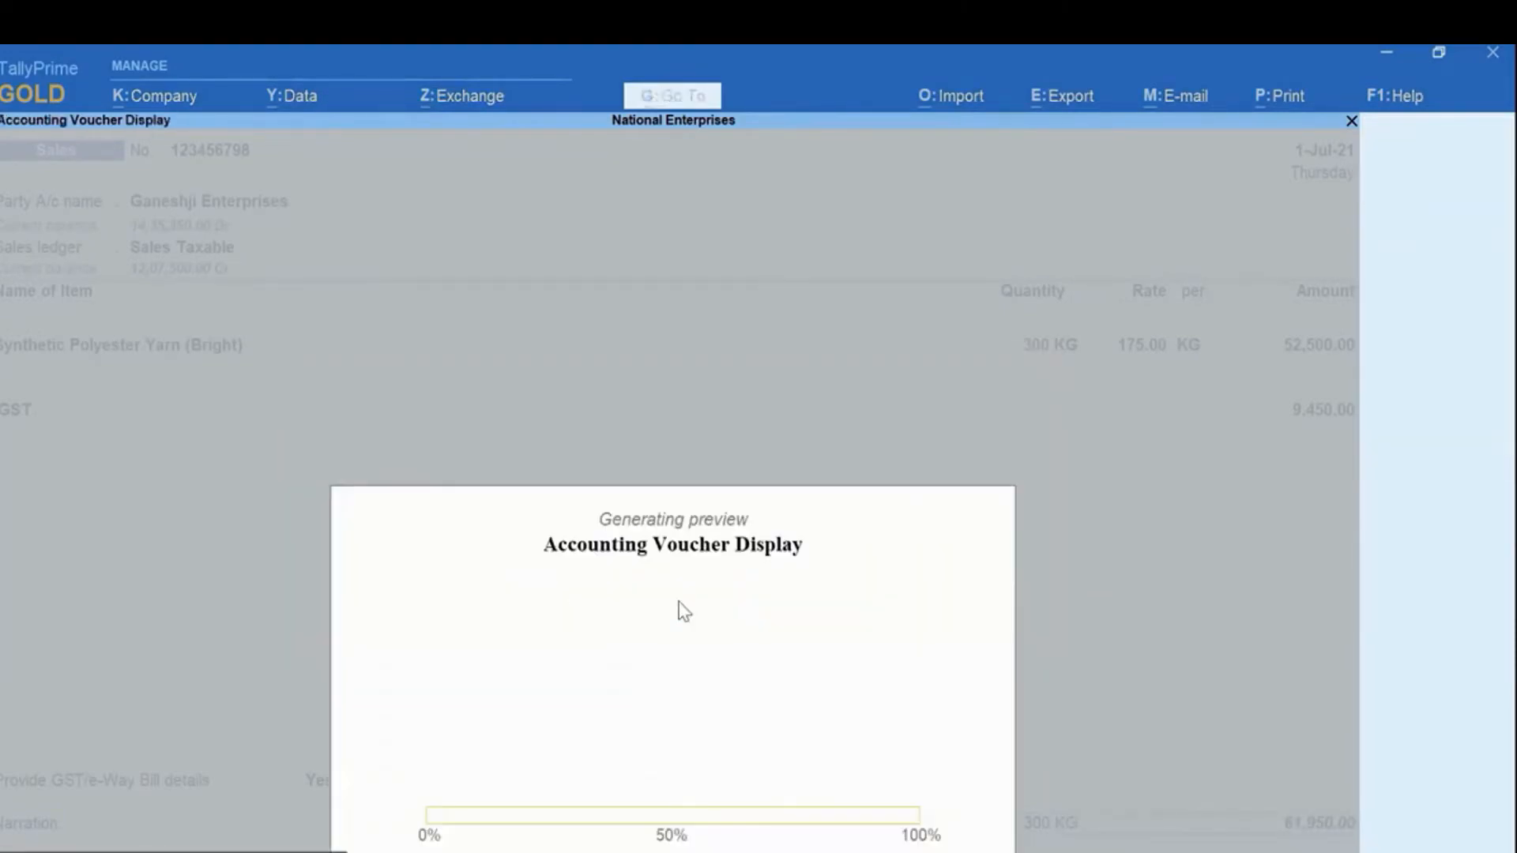
key(Page_Down)
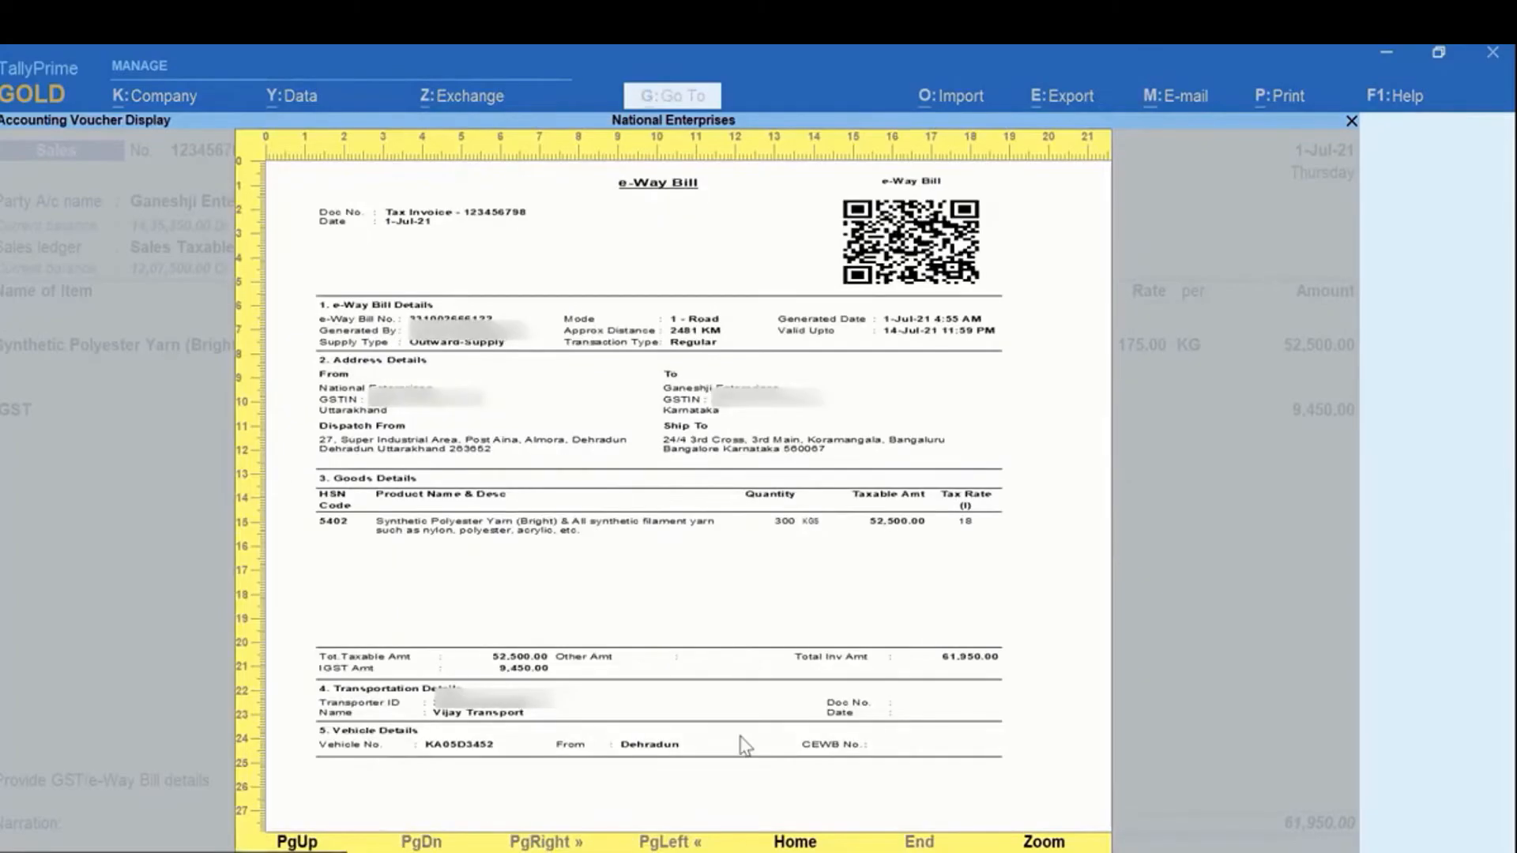
key(alt+z)
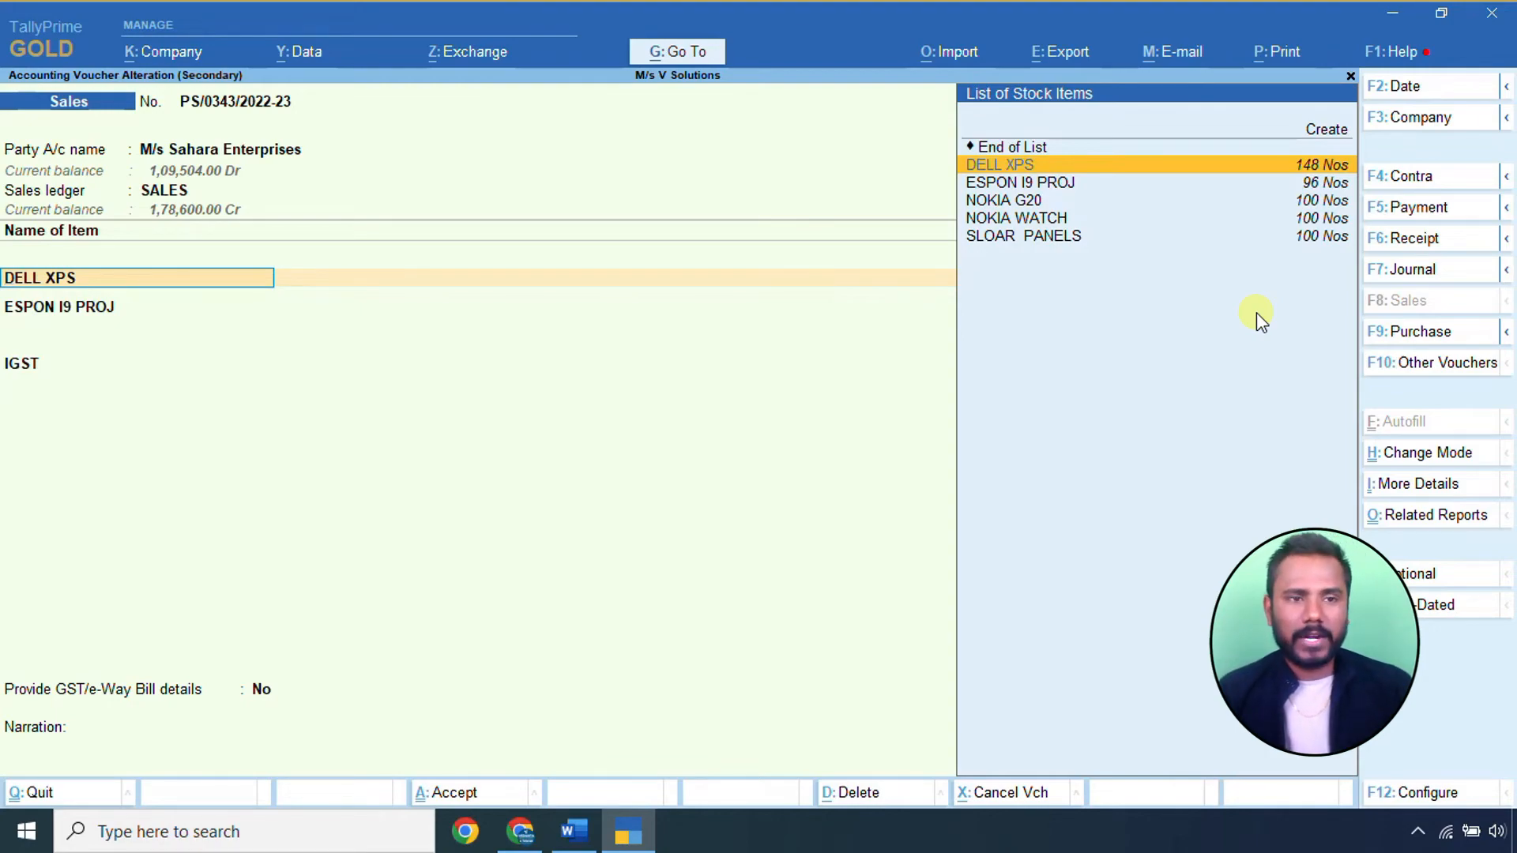
Step through PS/0343's dispatch details and buyer and consignee party details back to the item lines
key(BackSpace)
key(BackSpace)
key(Return)
key(Return)
key(Return)
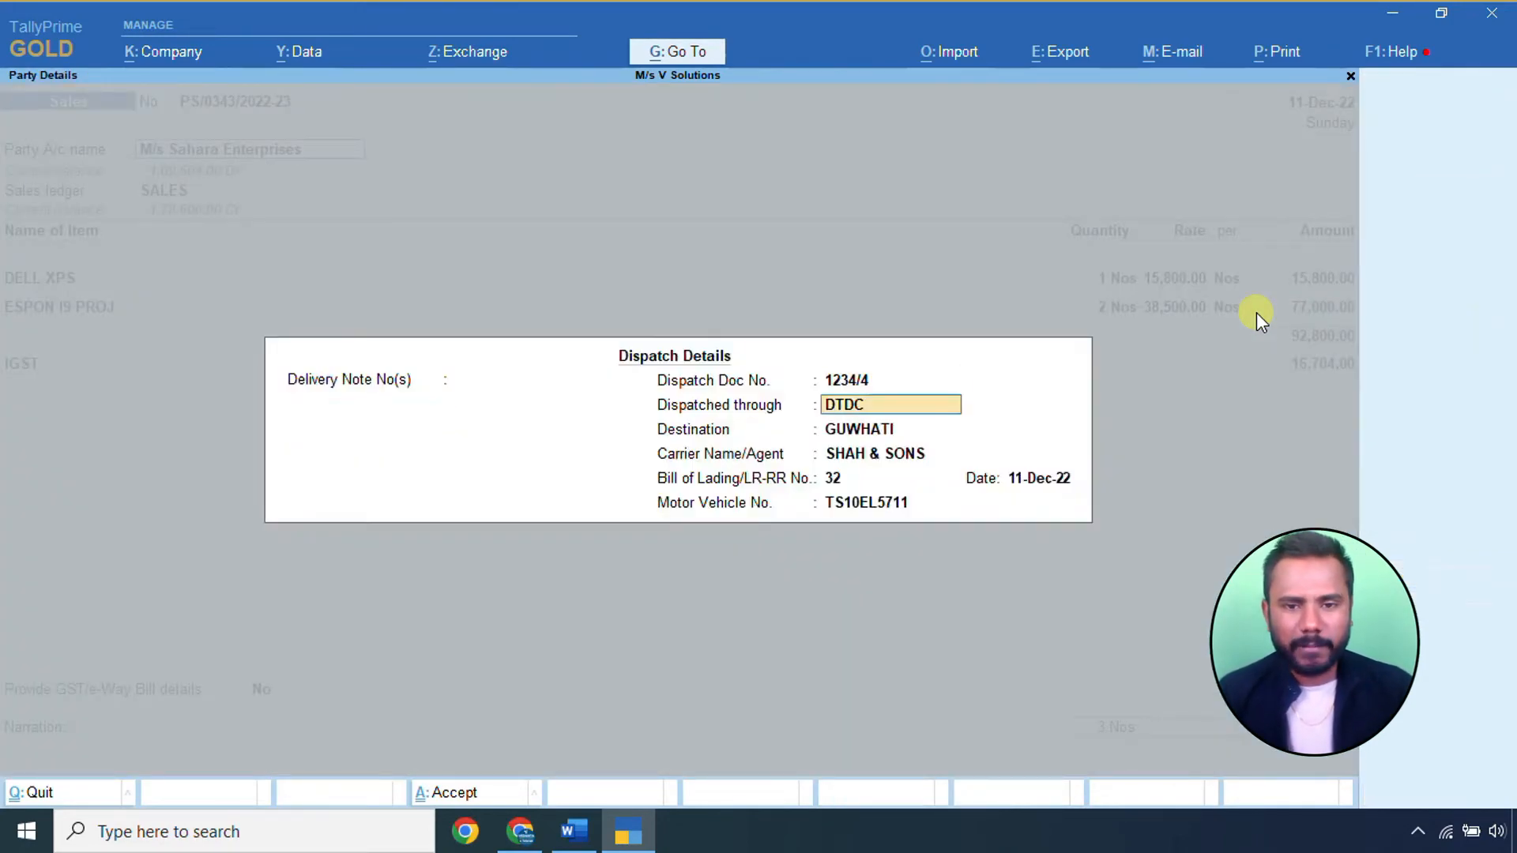
key(Return)
key(Return)
key(Return)
key(Return)
key(Return)
key(Return)
key(Return)
key(Return)
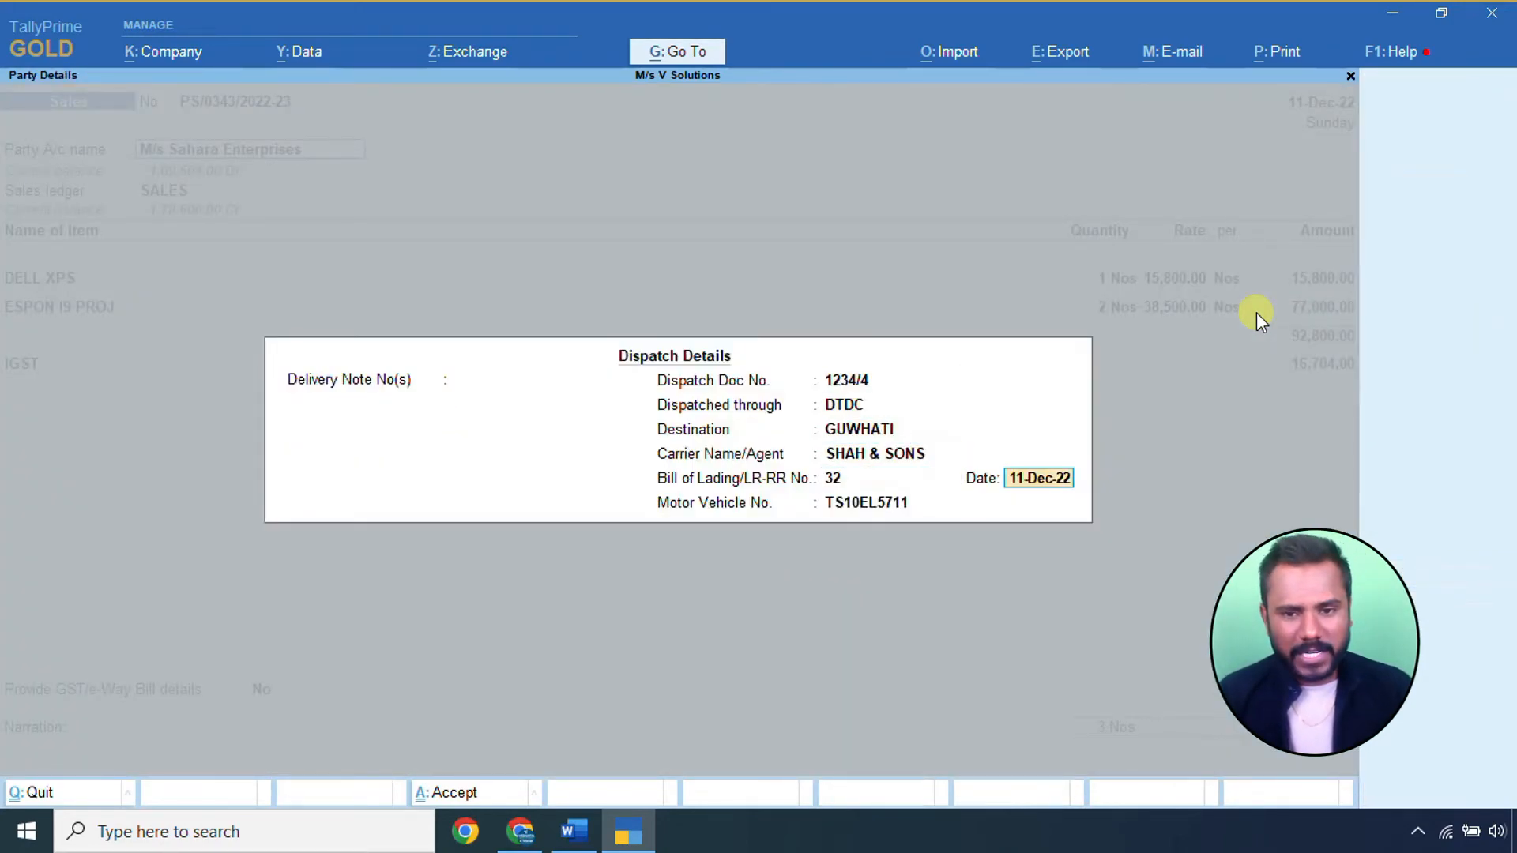
key(Return)
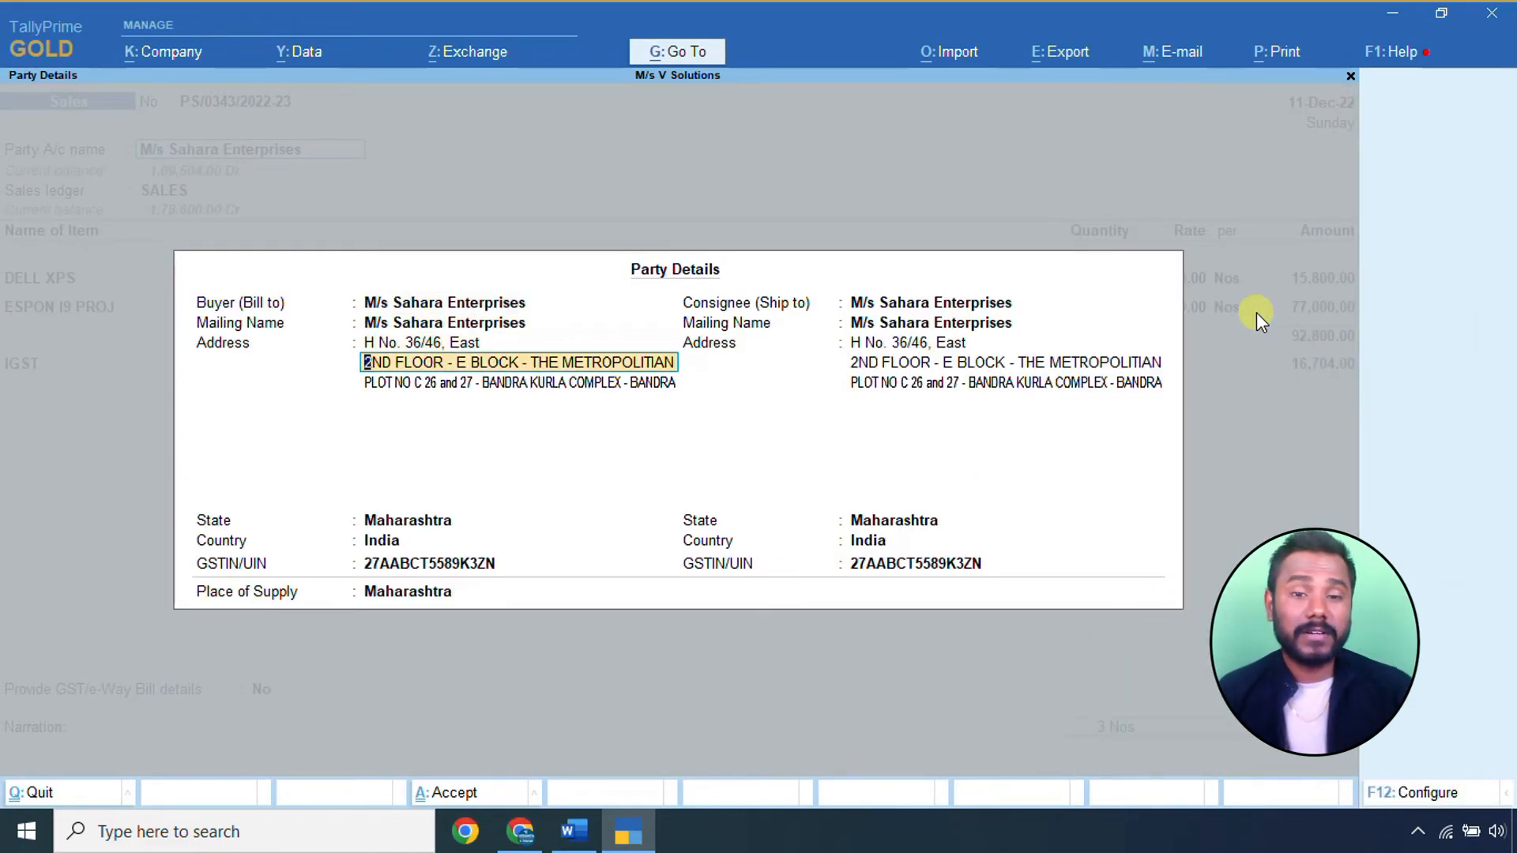
key(Return)
key(Return)
key(Return)
key(Return)
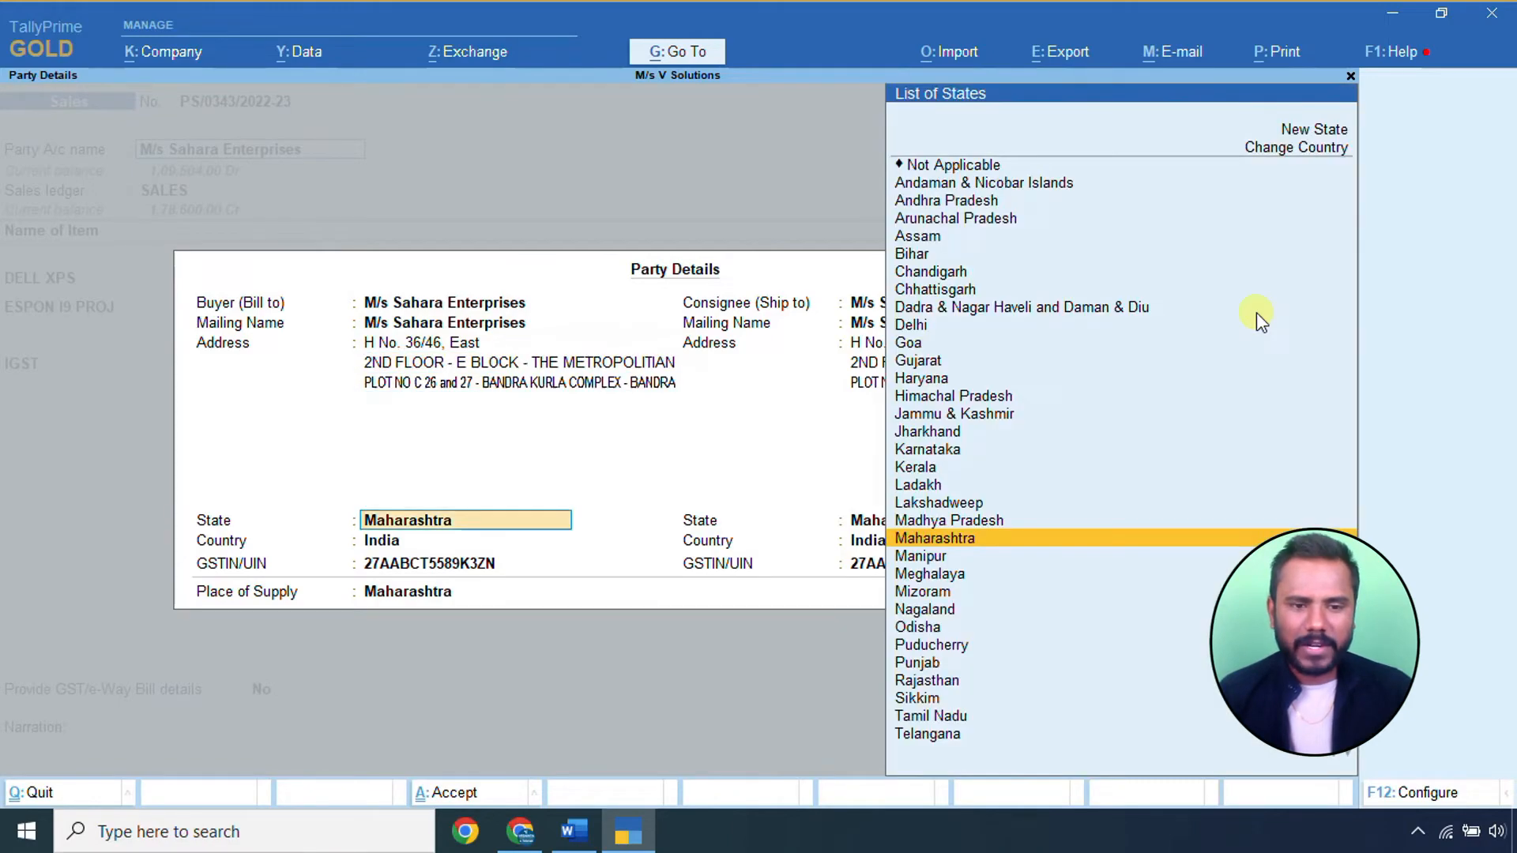
key(Return)
key(Return)
key(Return)
key(Return)
key(Return)
key(Return)
key(Return)
key(Return)
key(Return)
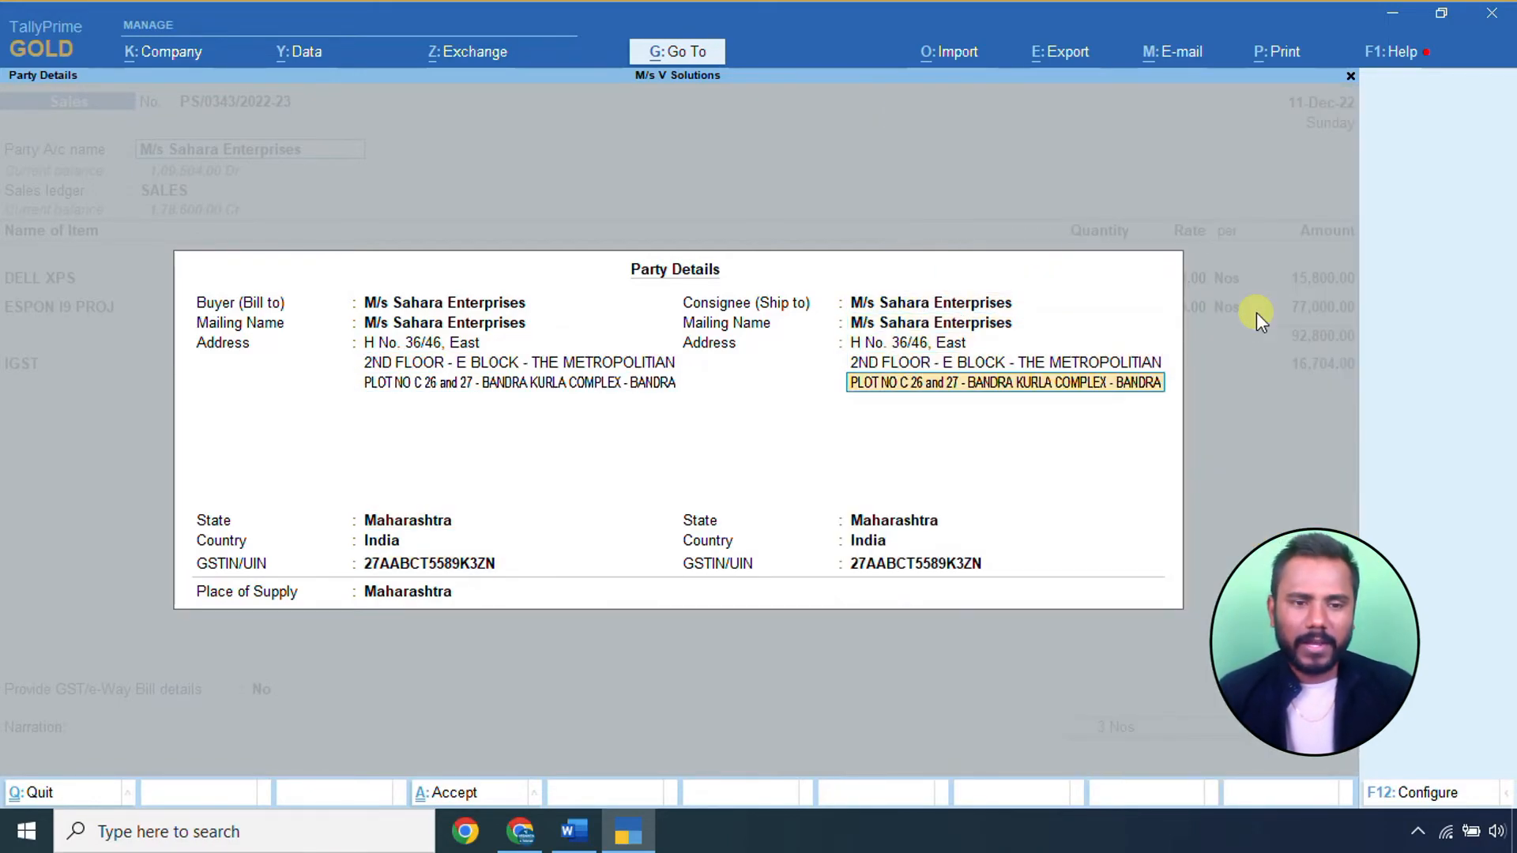
key(Return)
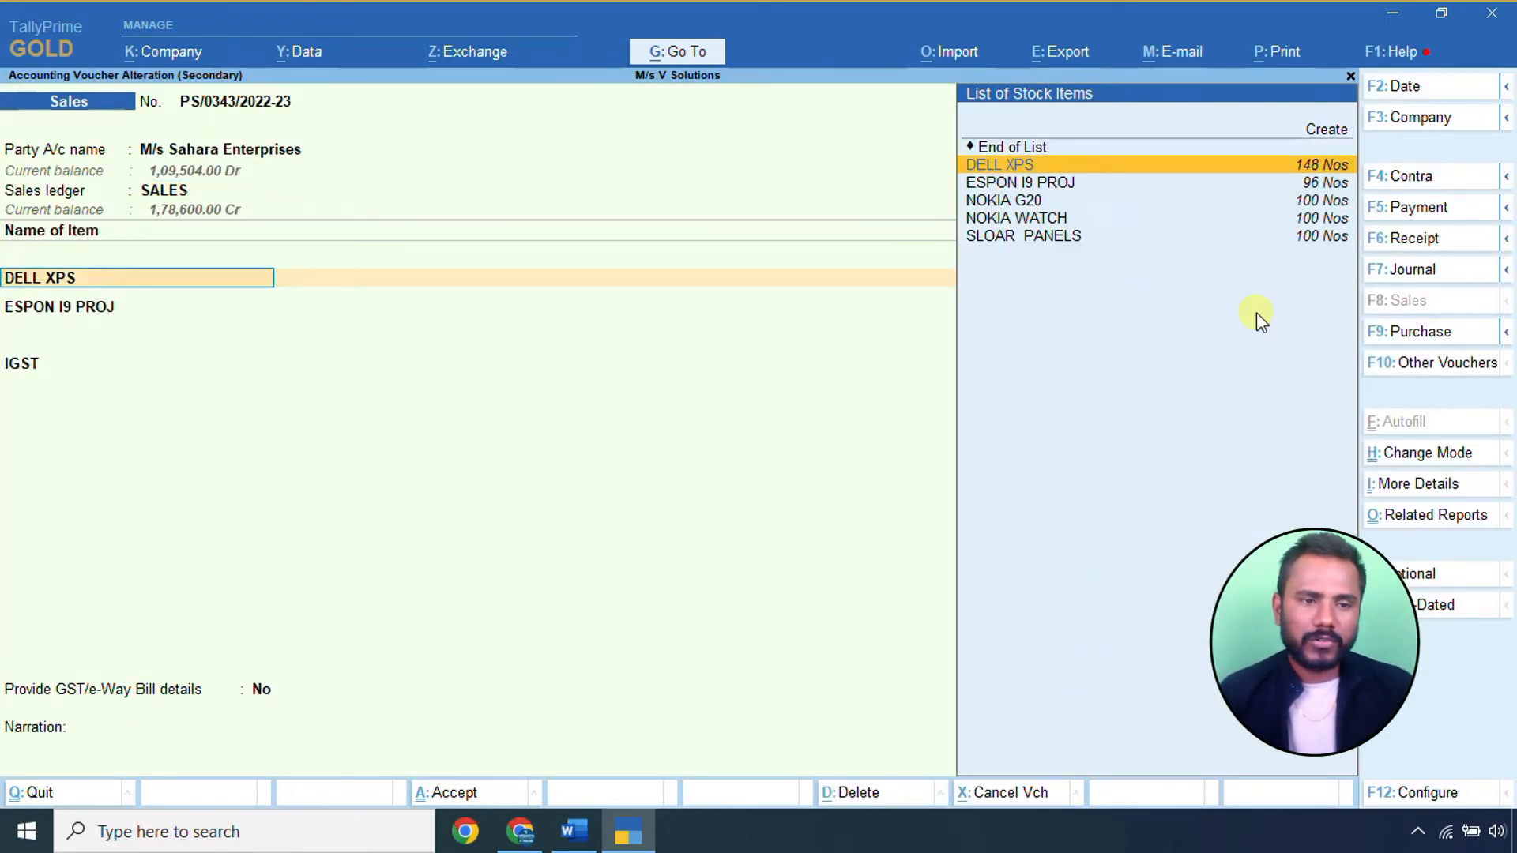
key(Return)
Move past the DELL XPS row and set GST/e-Way Bill details to Yes
key(Return)
key(Return)
key(Return)
key(Return)
key(Return)
key(Return)
key(Return)
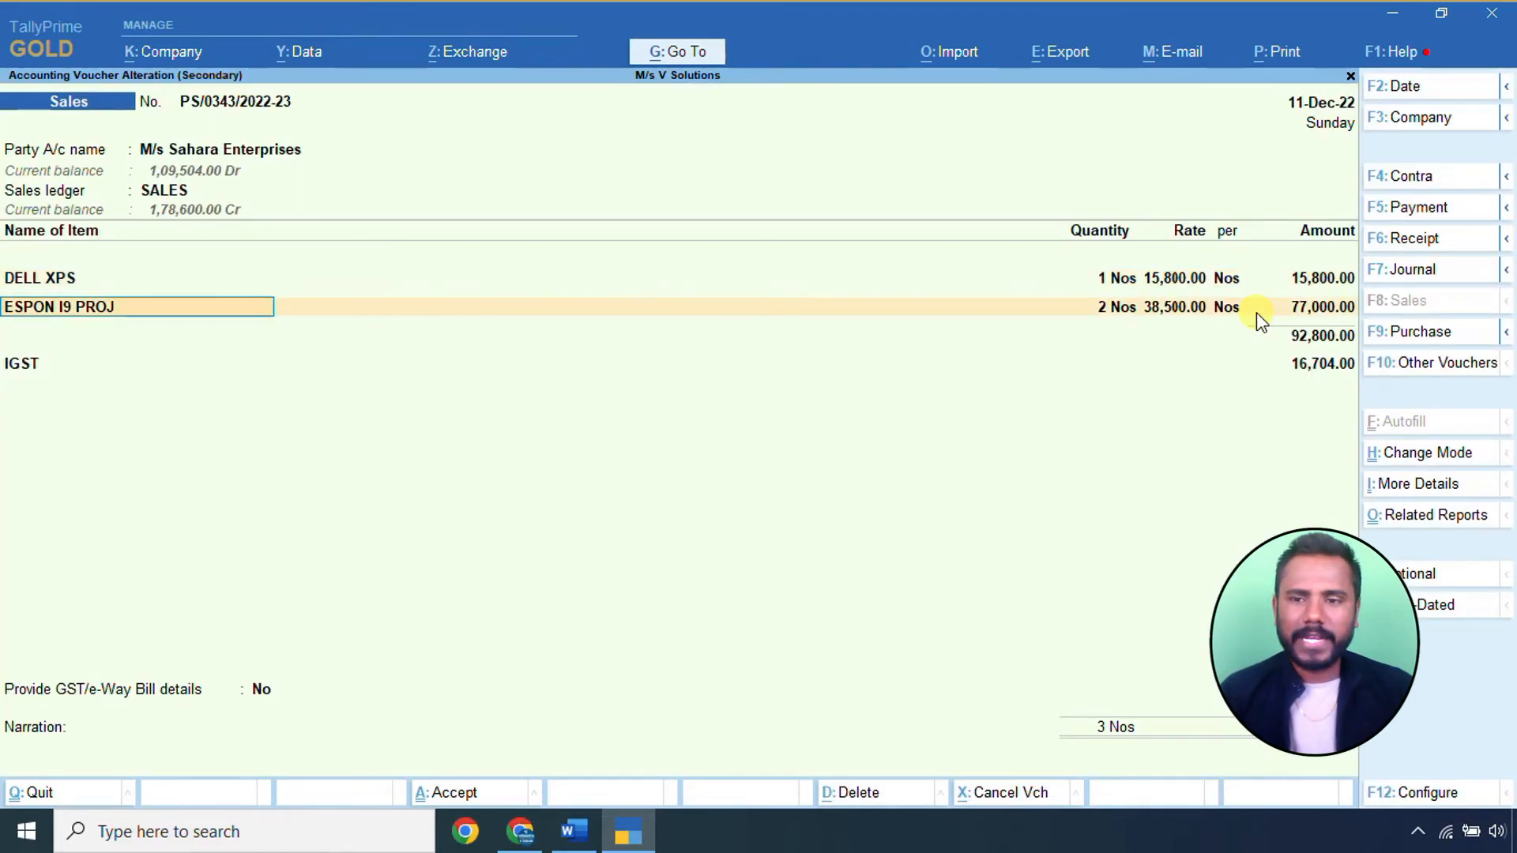
key(Return)
key(Return)
key(Return)
key(Return)
key(Return)
key(Return)
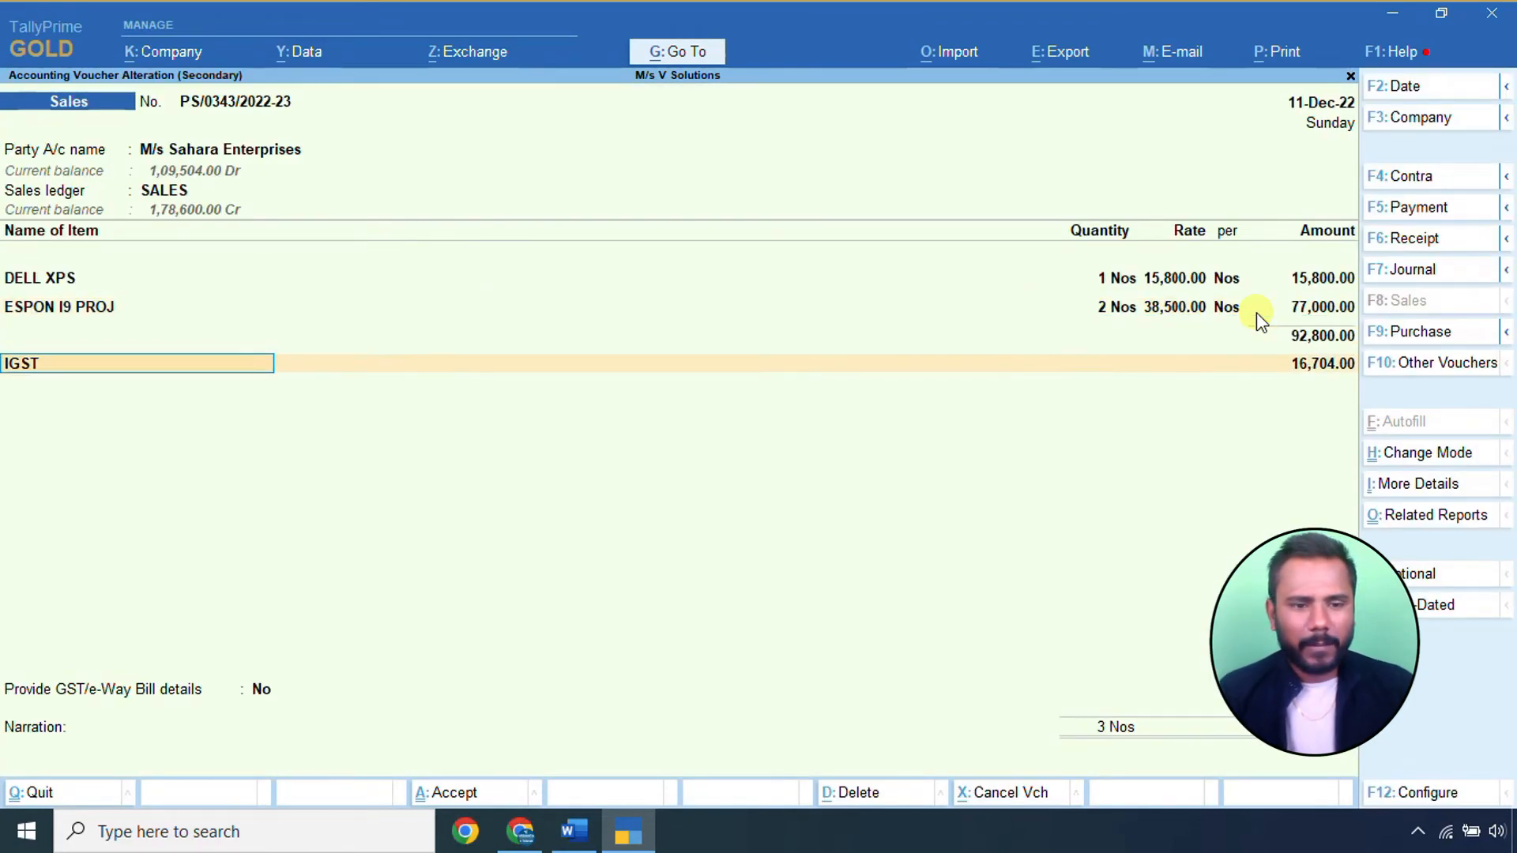
key(BackSpace)
key(BackSpace)
key(Down)
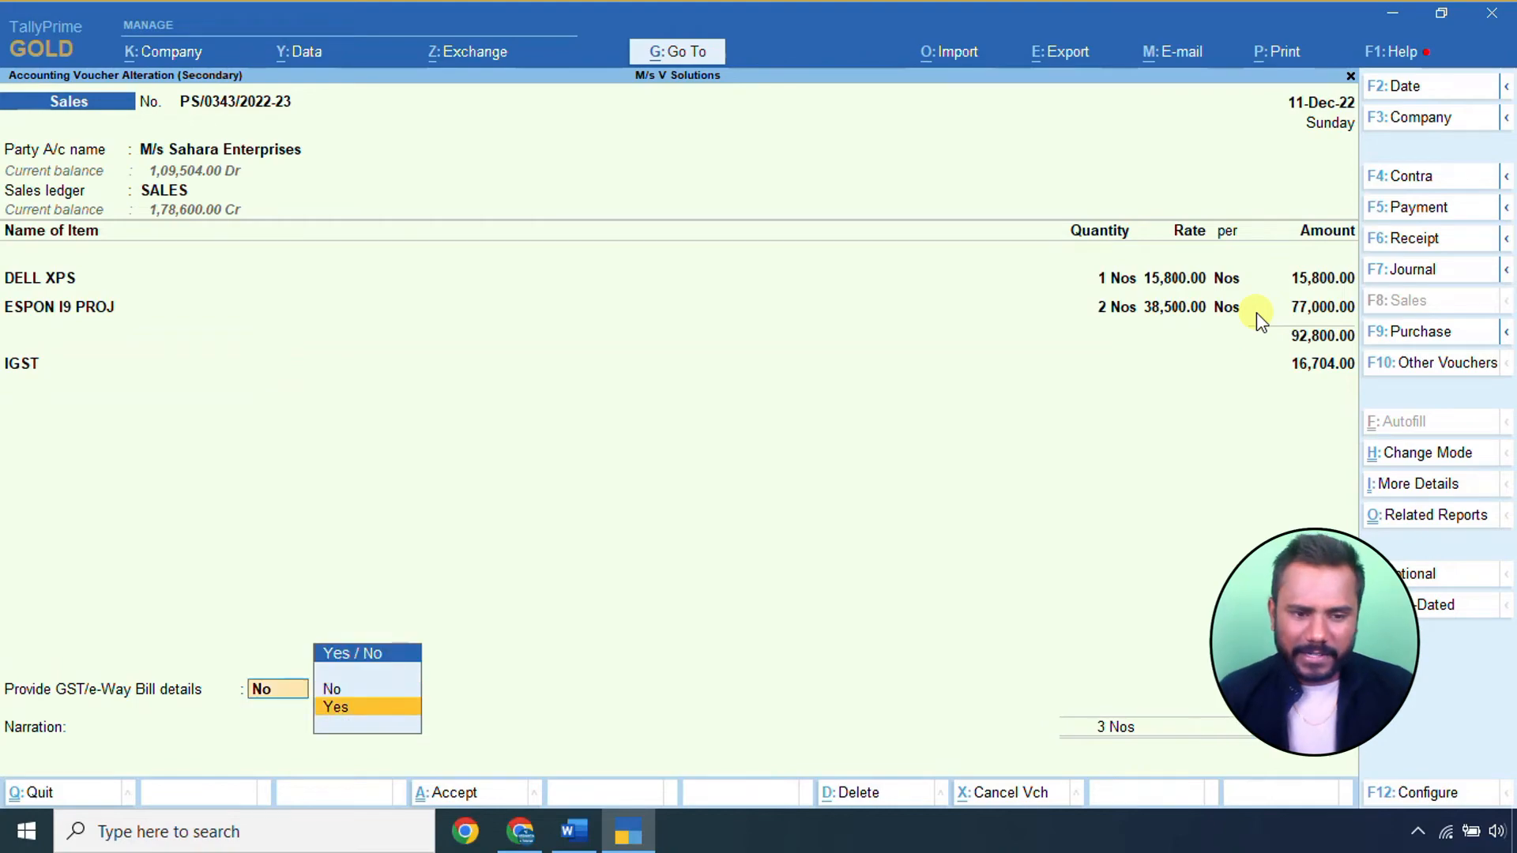
key(Return)
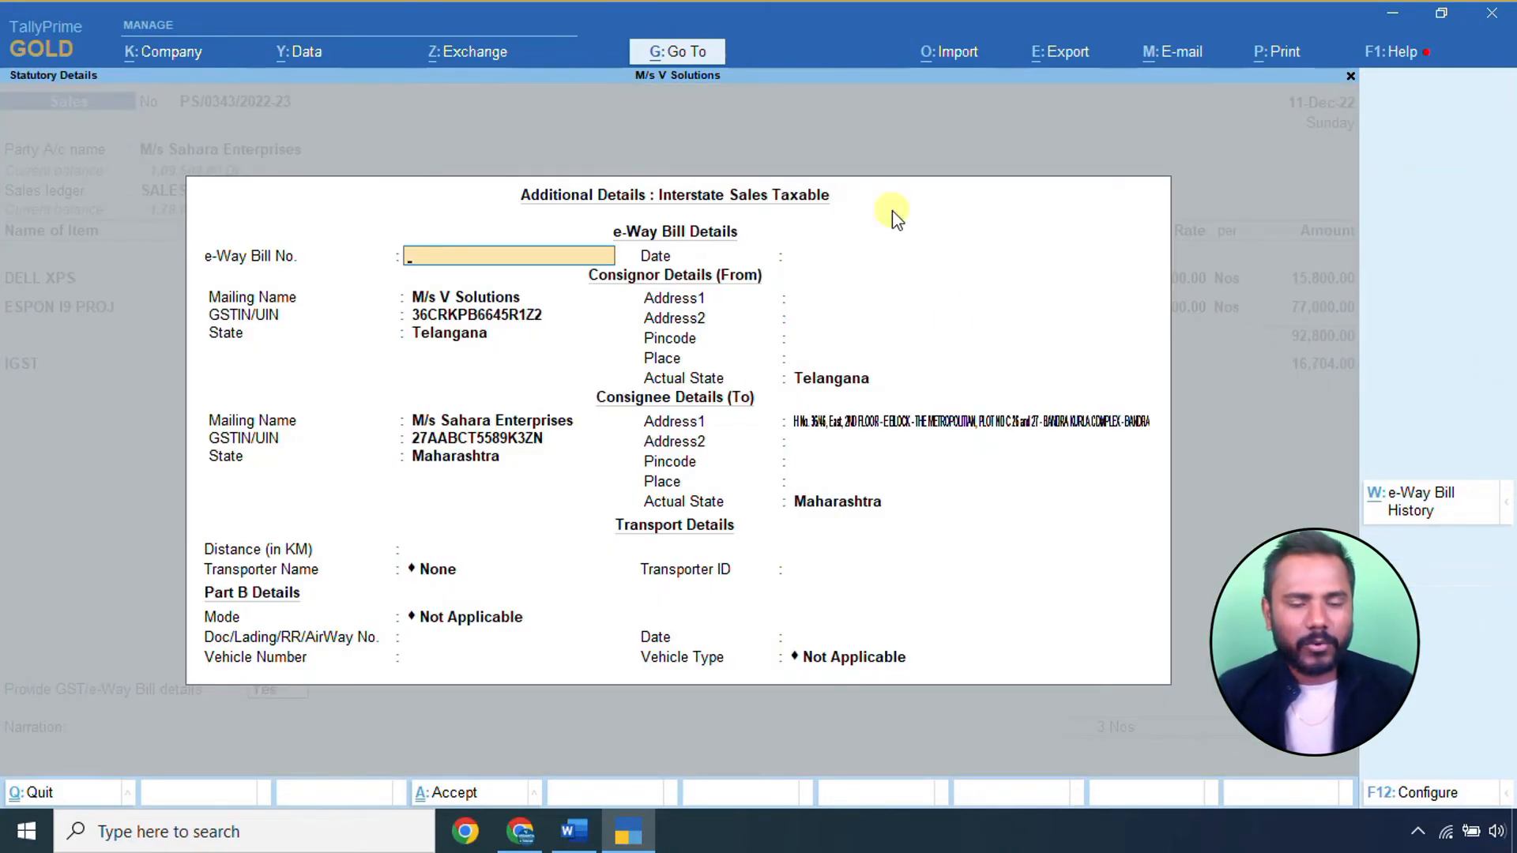
key(Return)
key(Return)
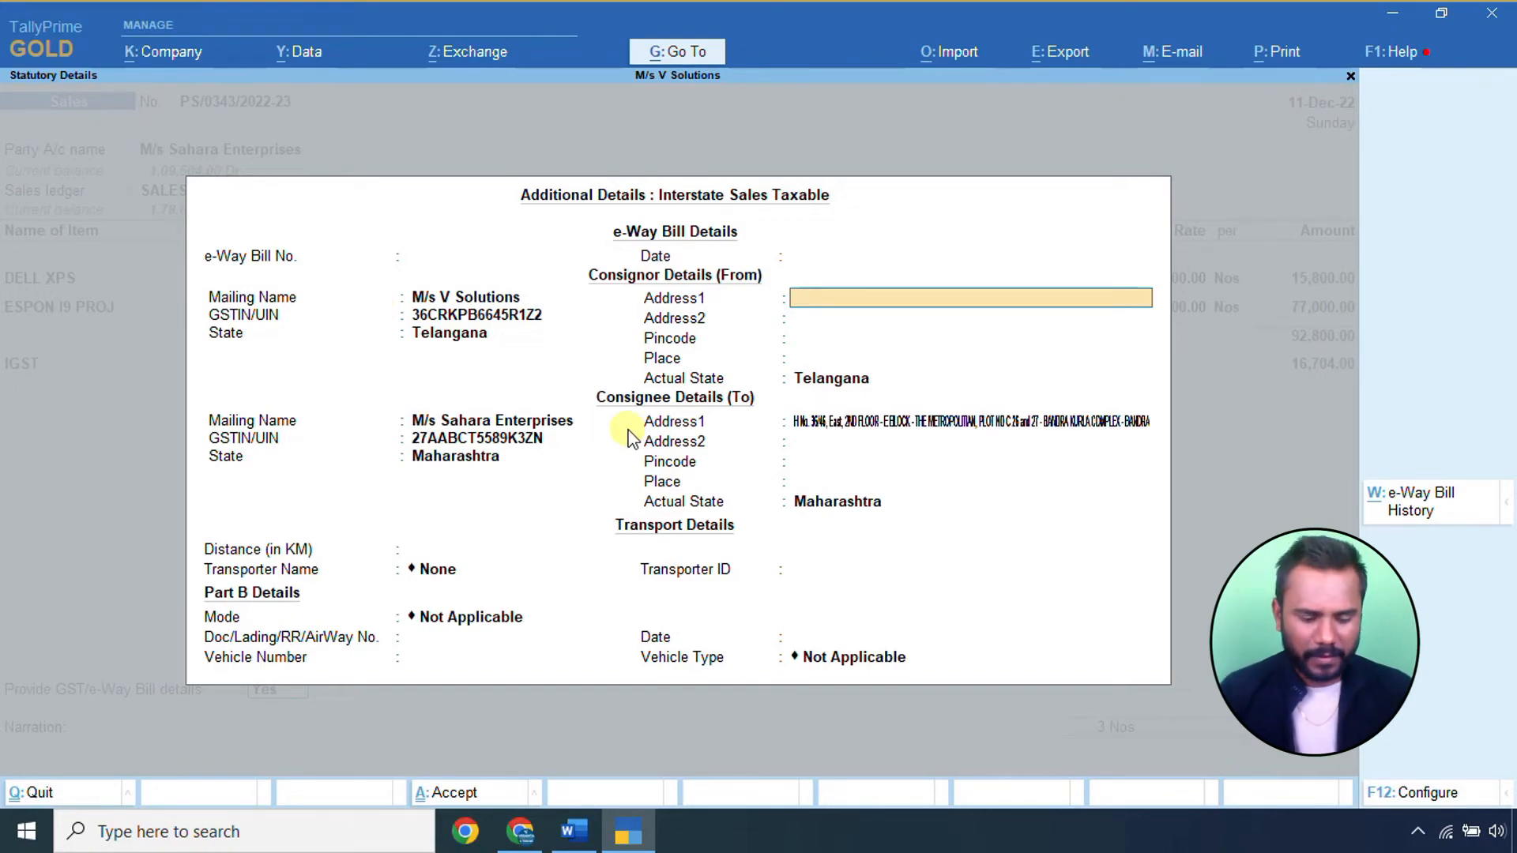
key(Return)
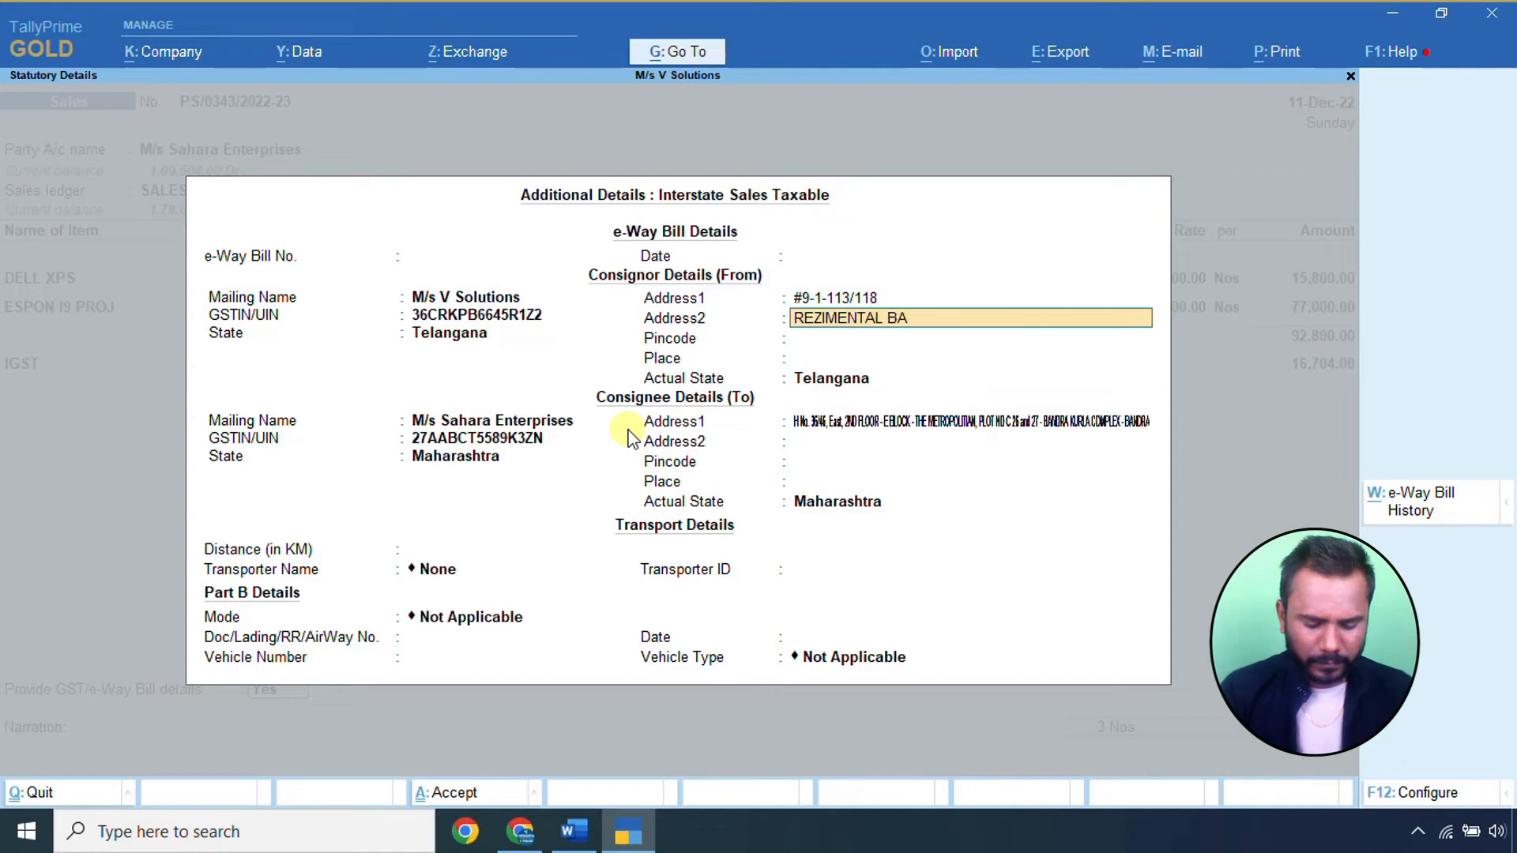
key(Return)
text(500026)
key(Return)
text(Hyderabad)
key(Return)
key(Return)
key(Return)
key(Return)
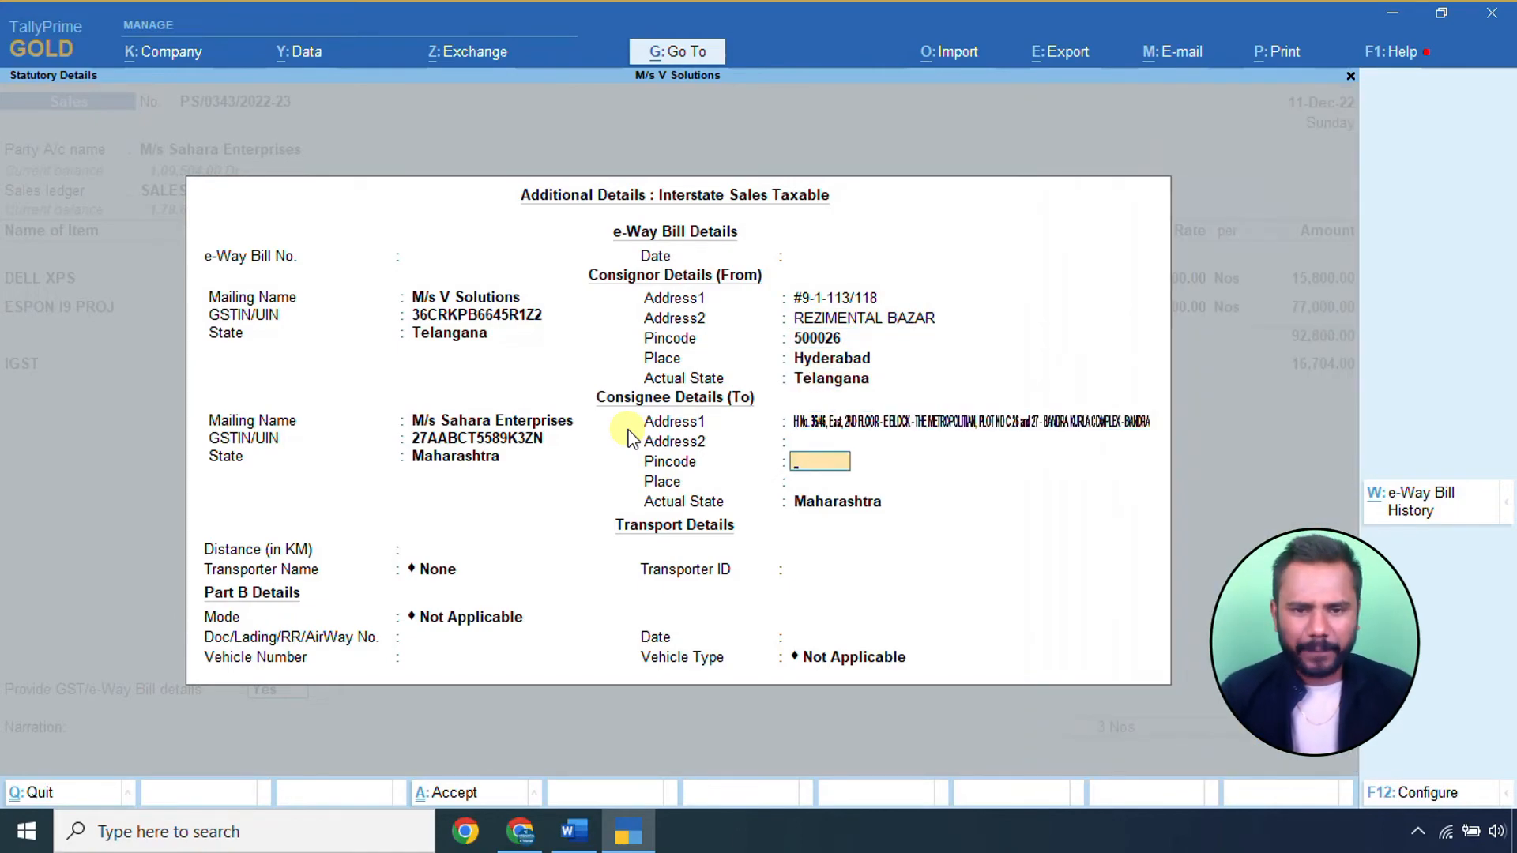
text(400051)
key(Return)
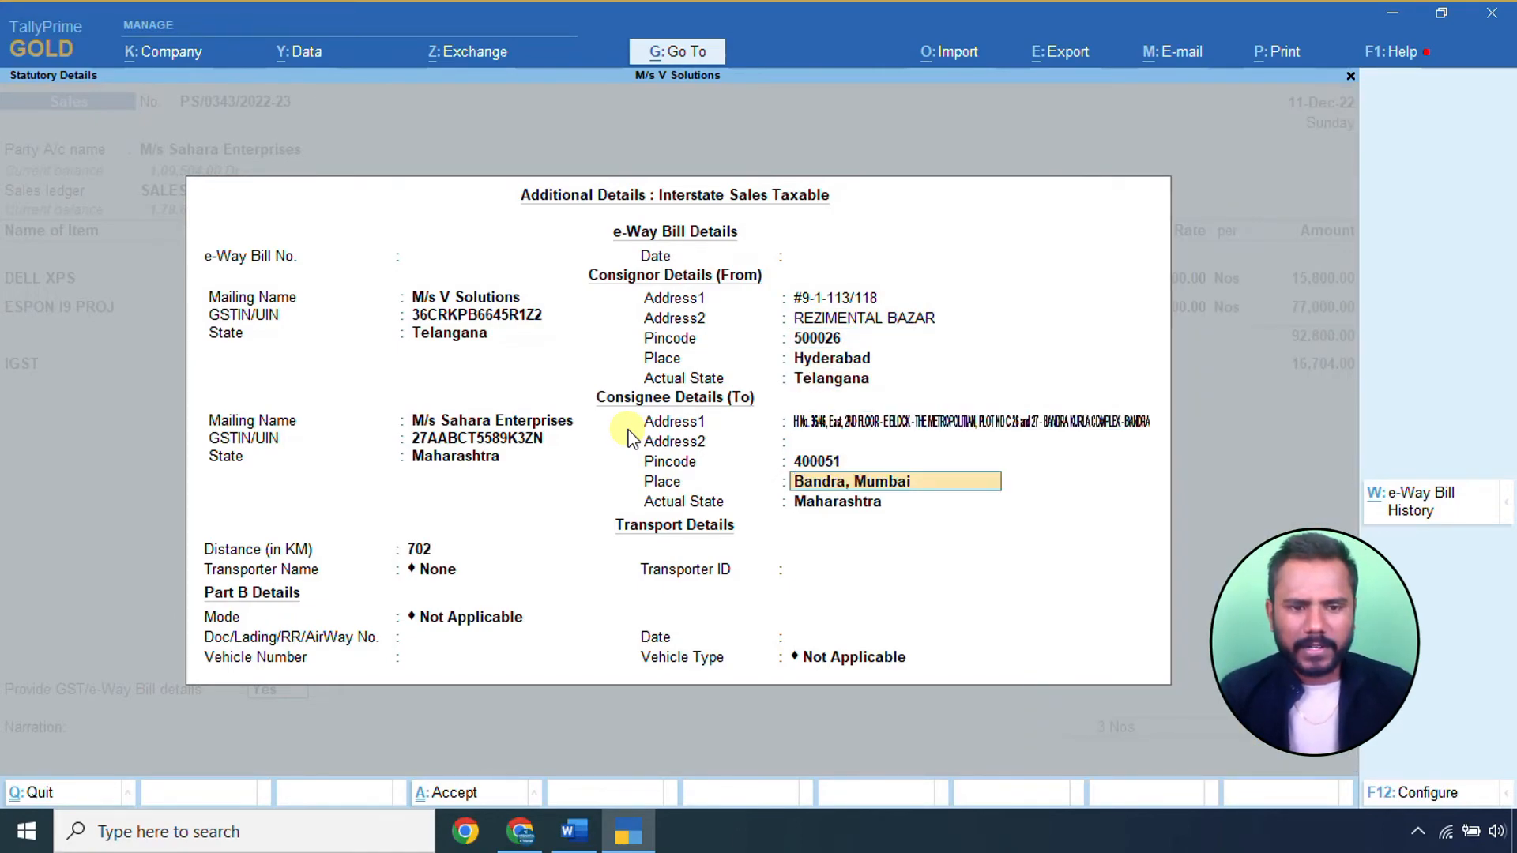
key(Return)
key(Return)
key(Return)
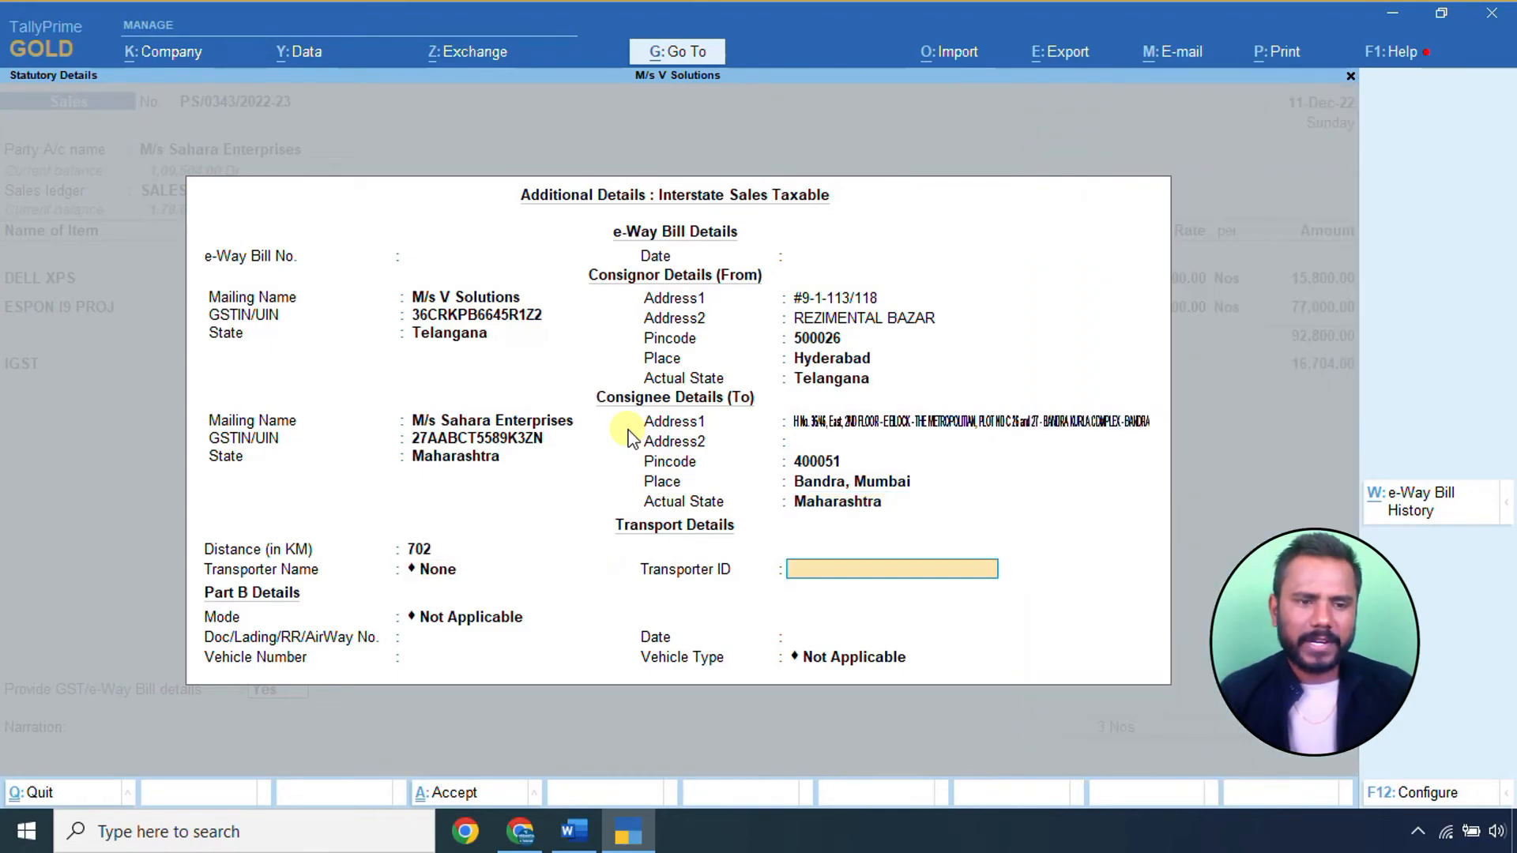
Keep 702 km with no transporter, choose Road mode and Regular vehicle type, and accept
key(BackSpace)
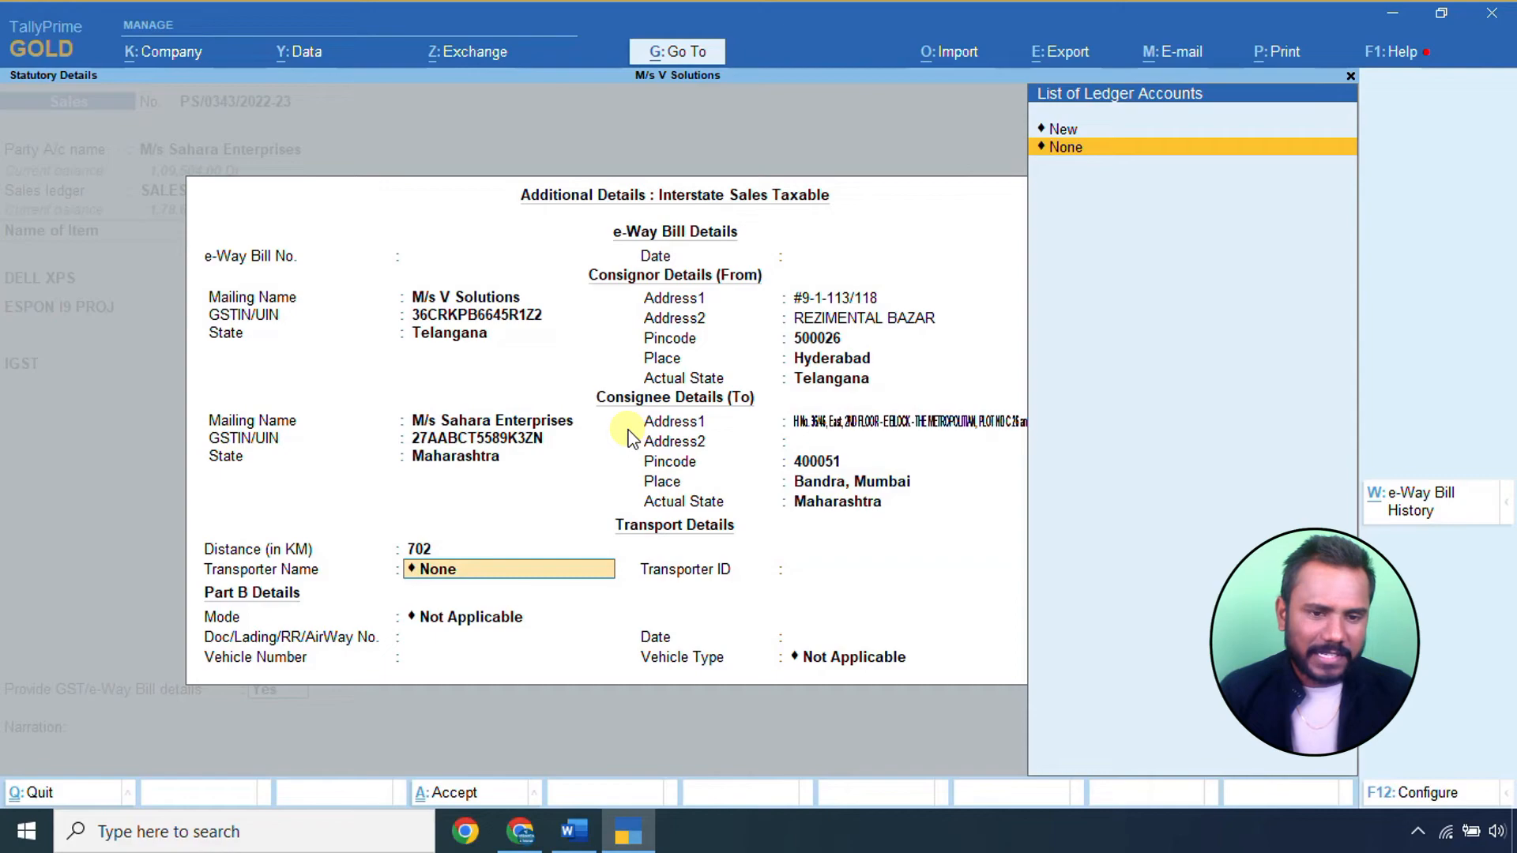
key(BackSpace)
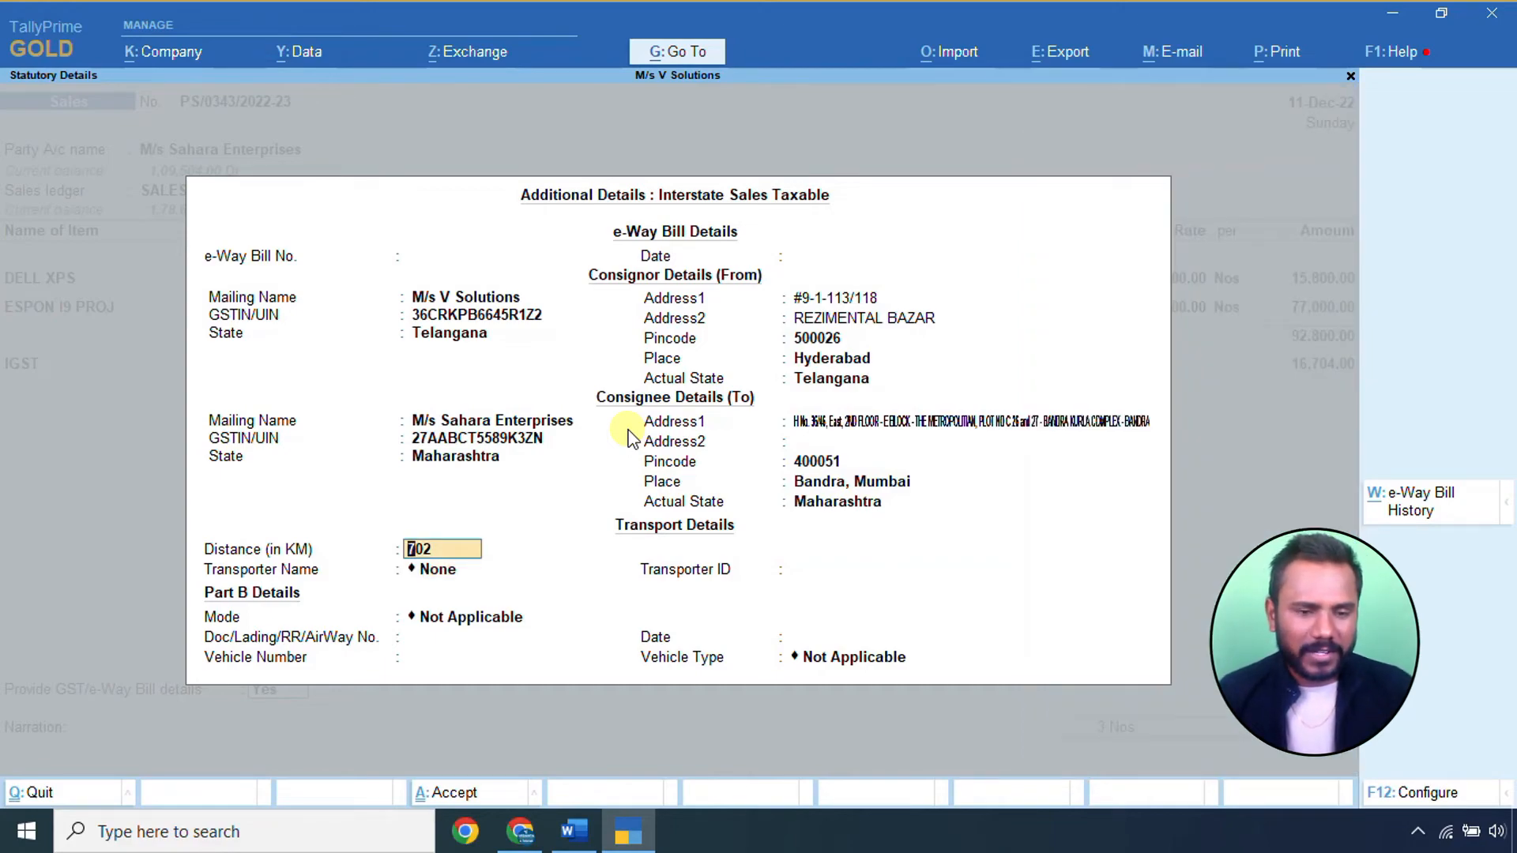
key(Return)
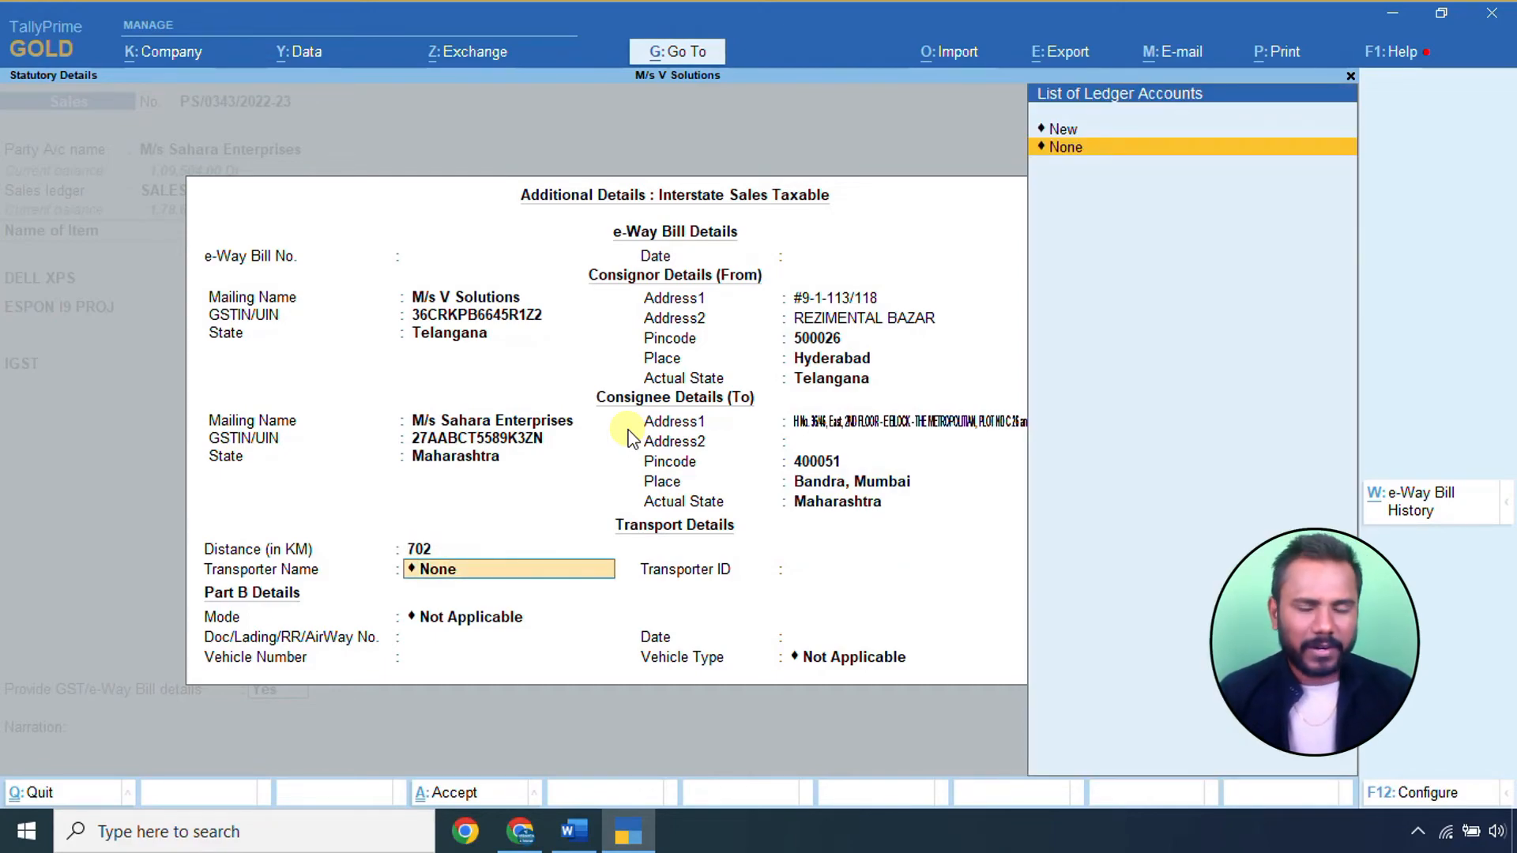
key(Return)
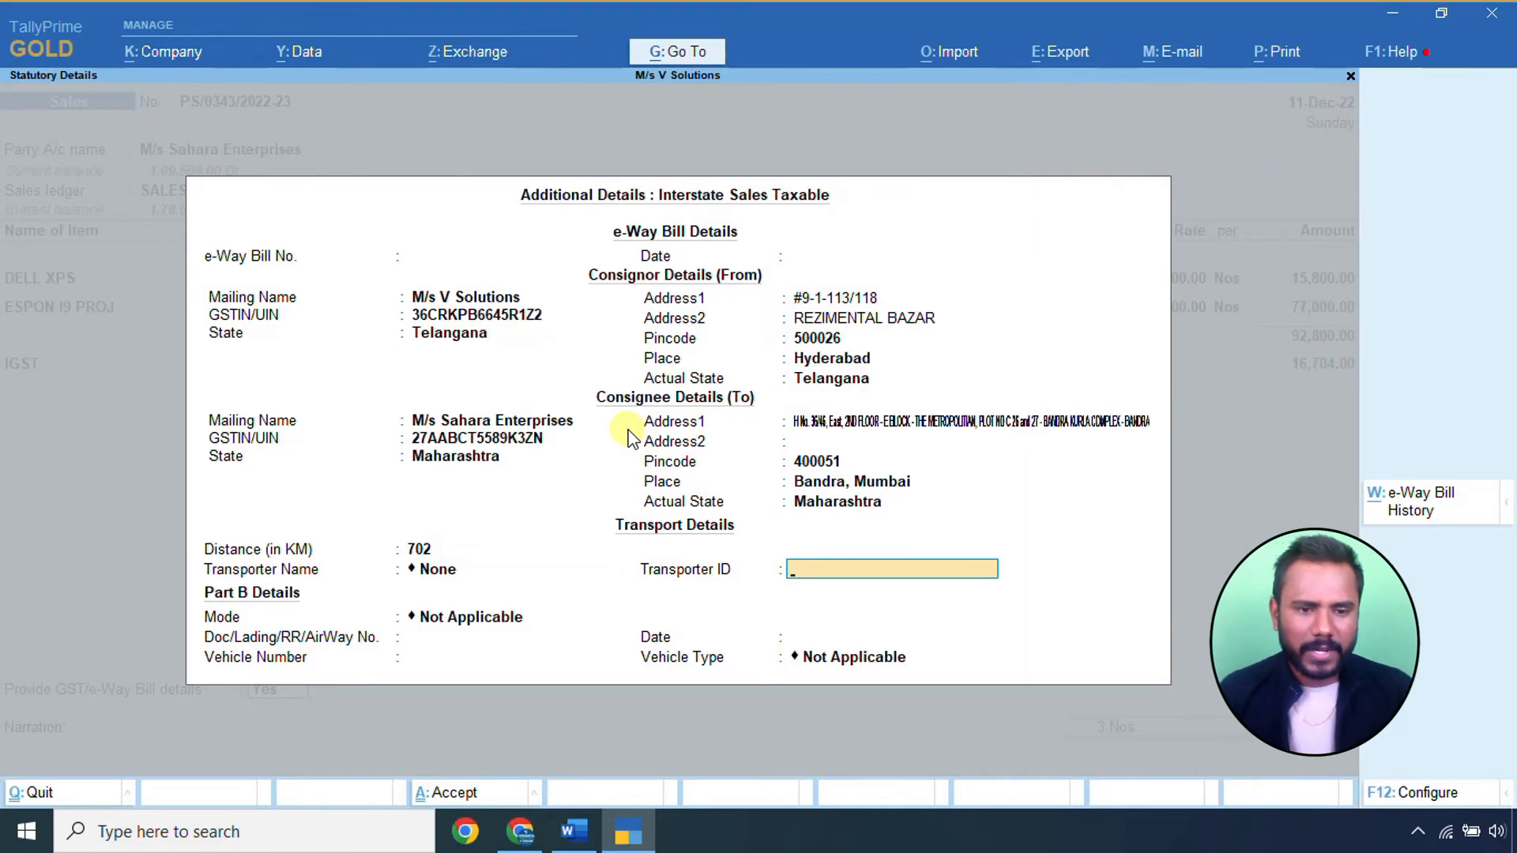
key(Return)
key(Down)
key(Down)
key(Up)
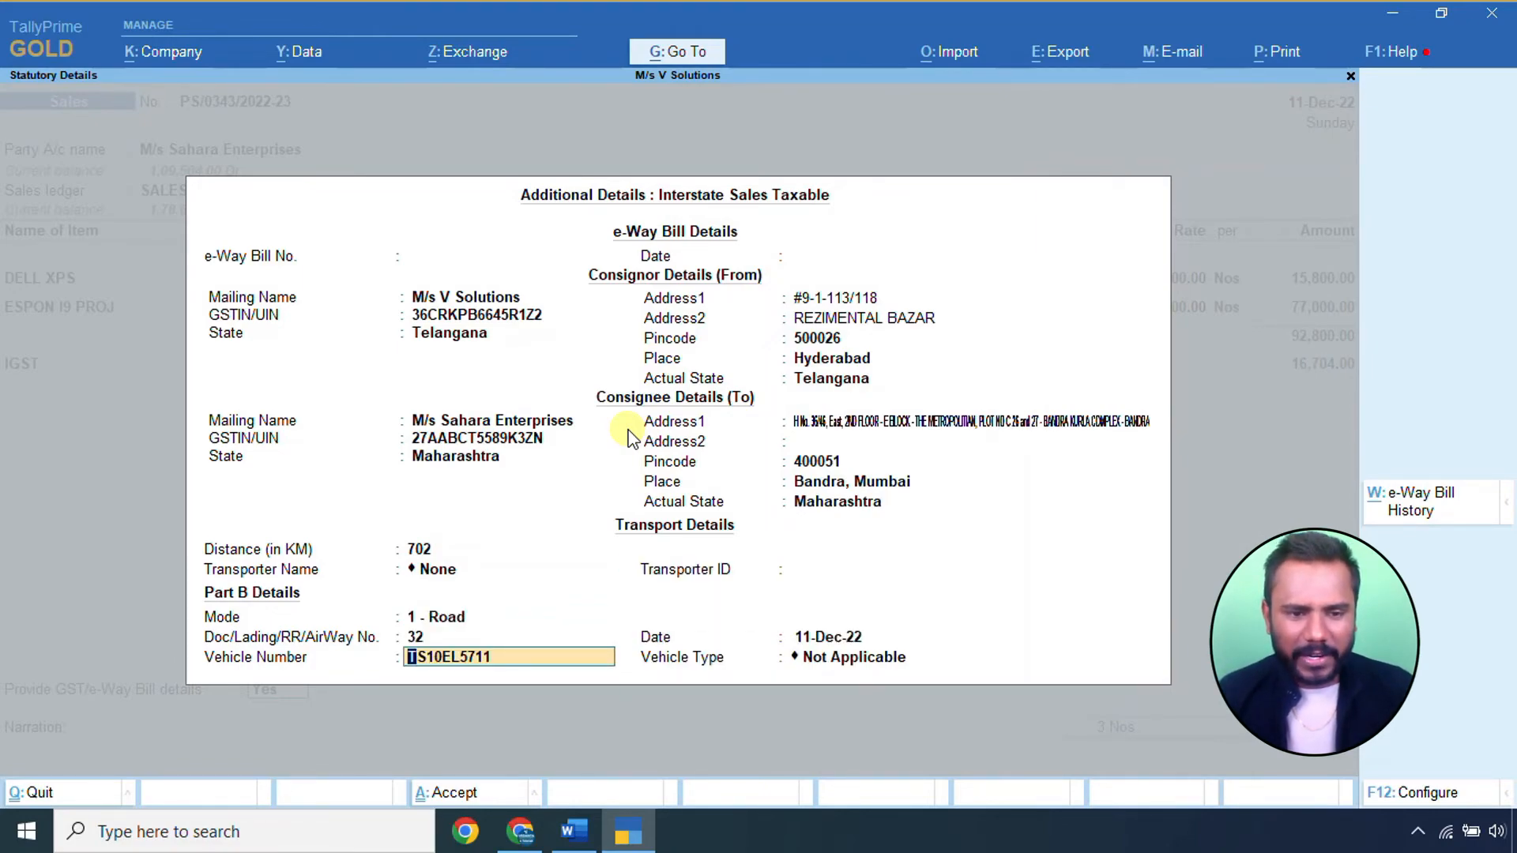
key(Return)
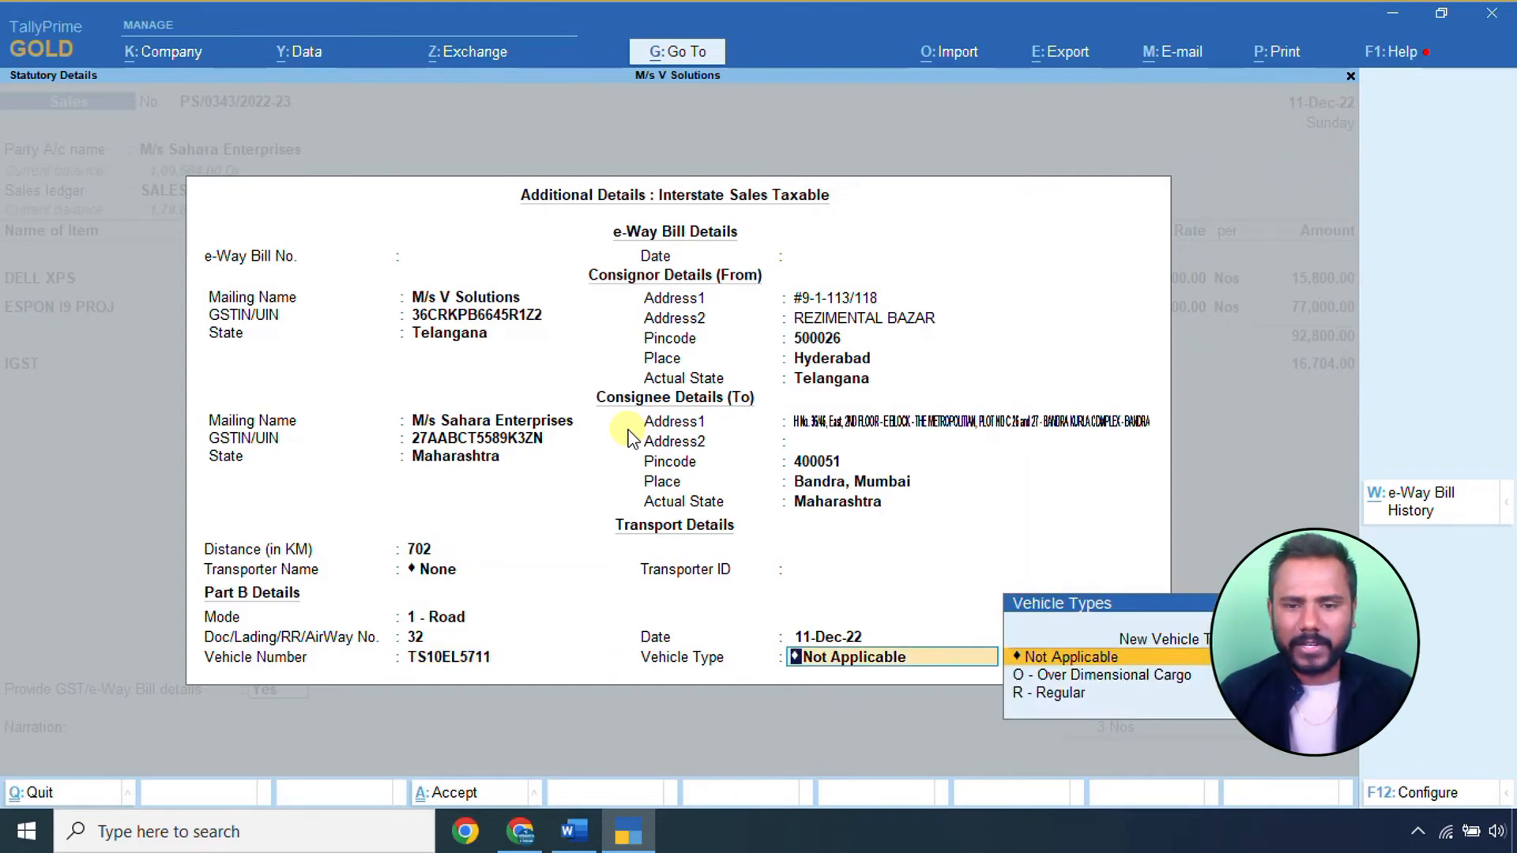
key(Down)
key(Down)
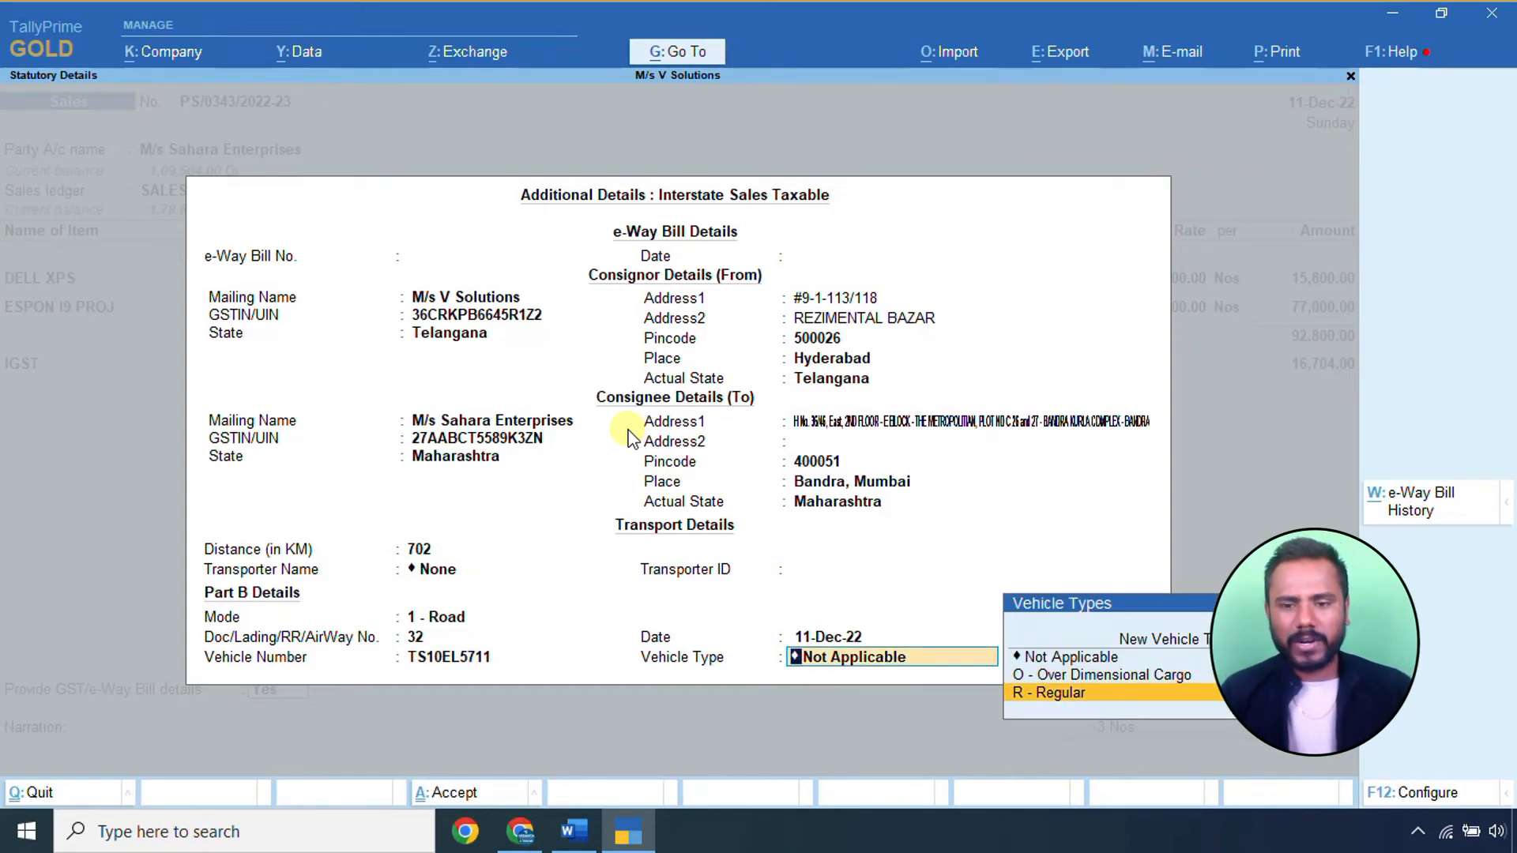
key(Return)
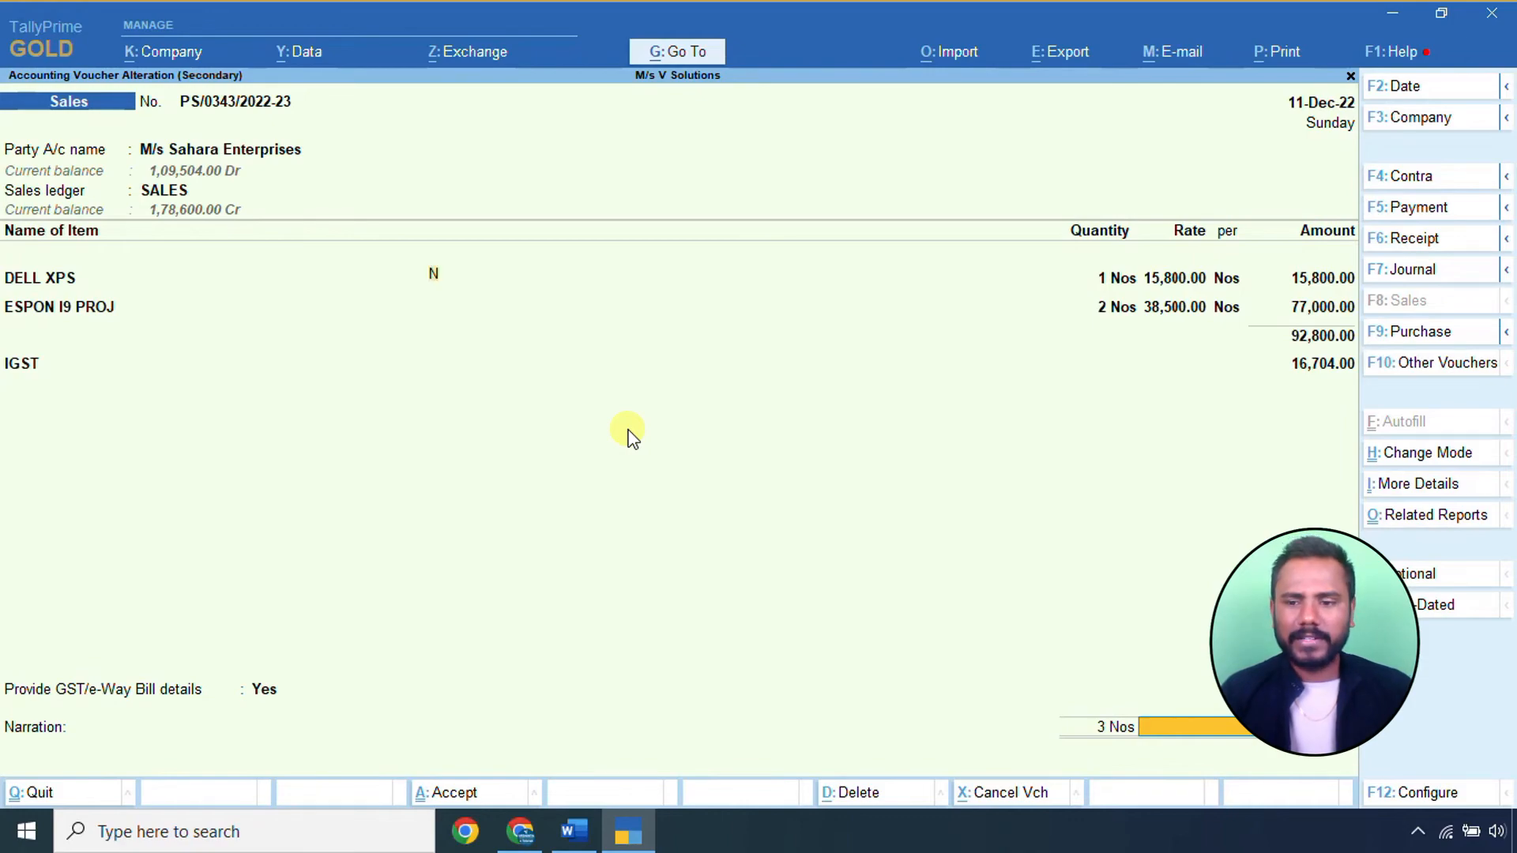
Save altered voucher PS/0343/2022-23 at 1,09,504.00 and close the Day Book
key(Return)
key(Return)
key(Return)
key(Return)
key(Return)
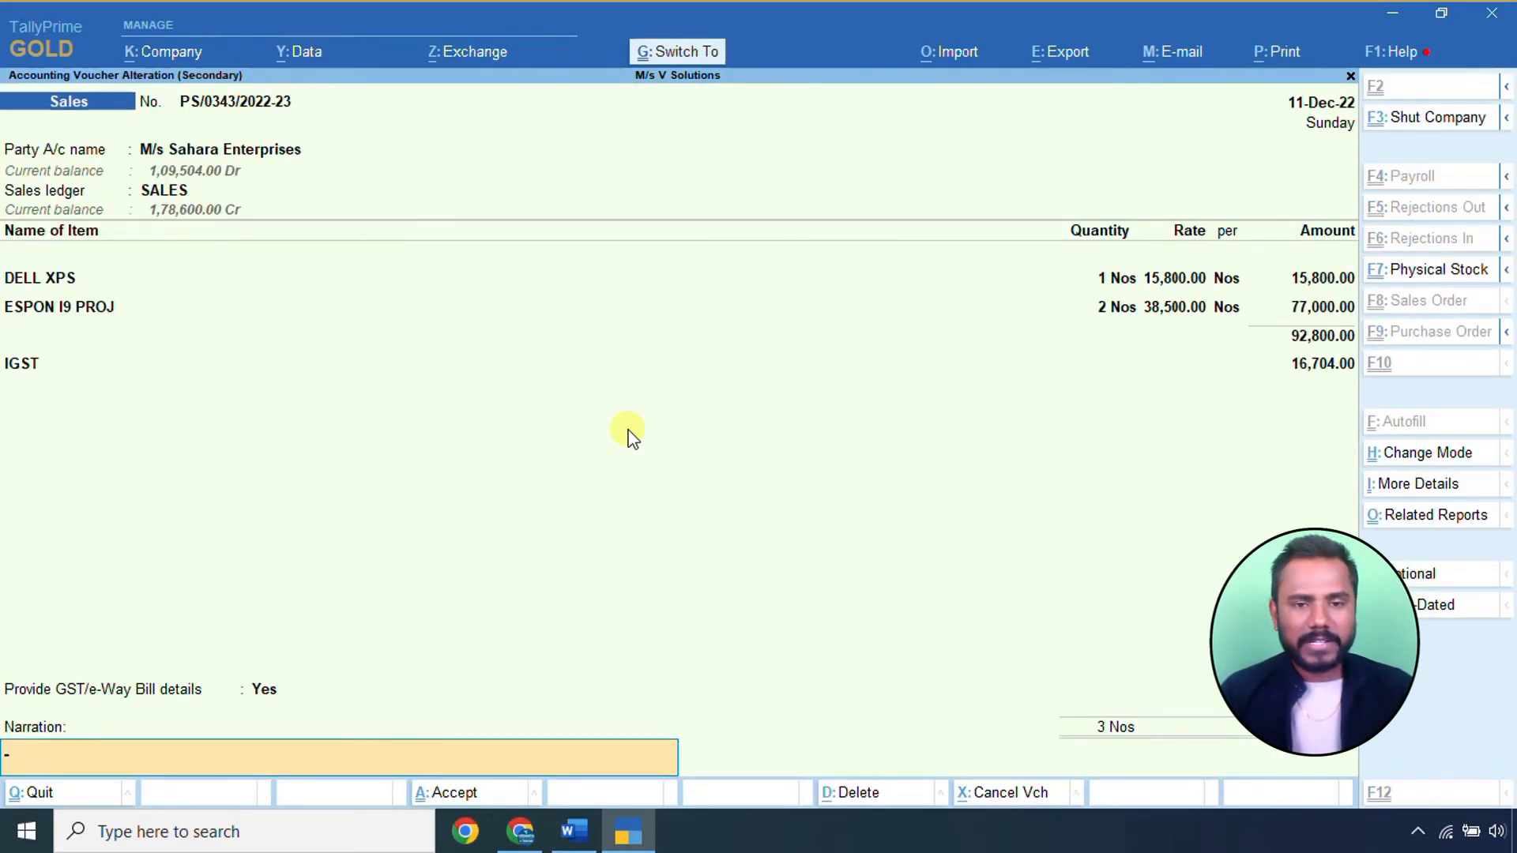
key(ctrl+a)
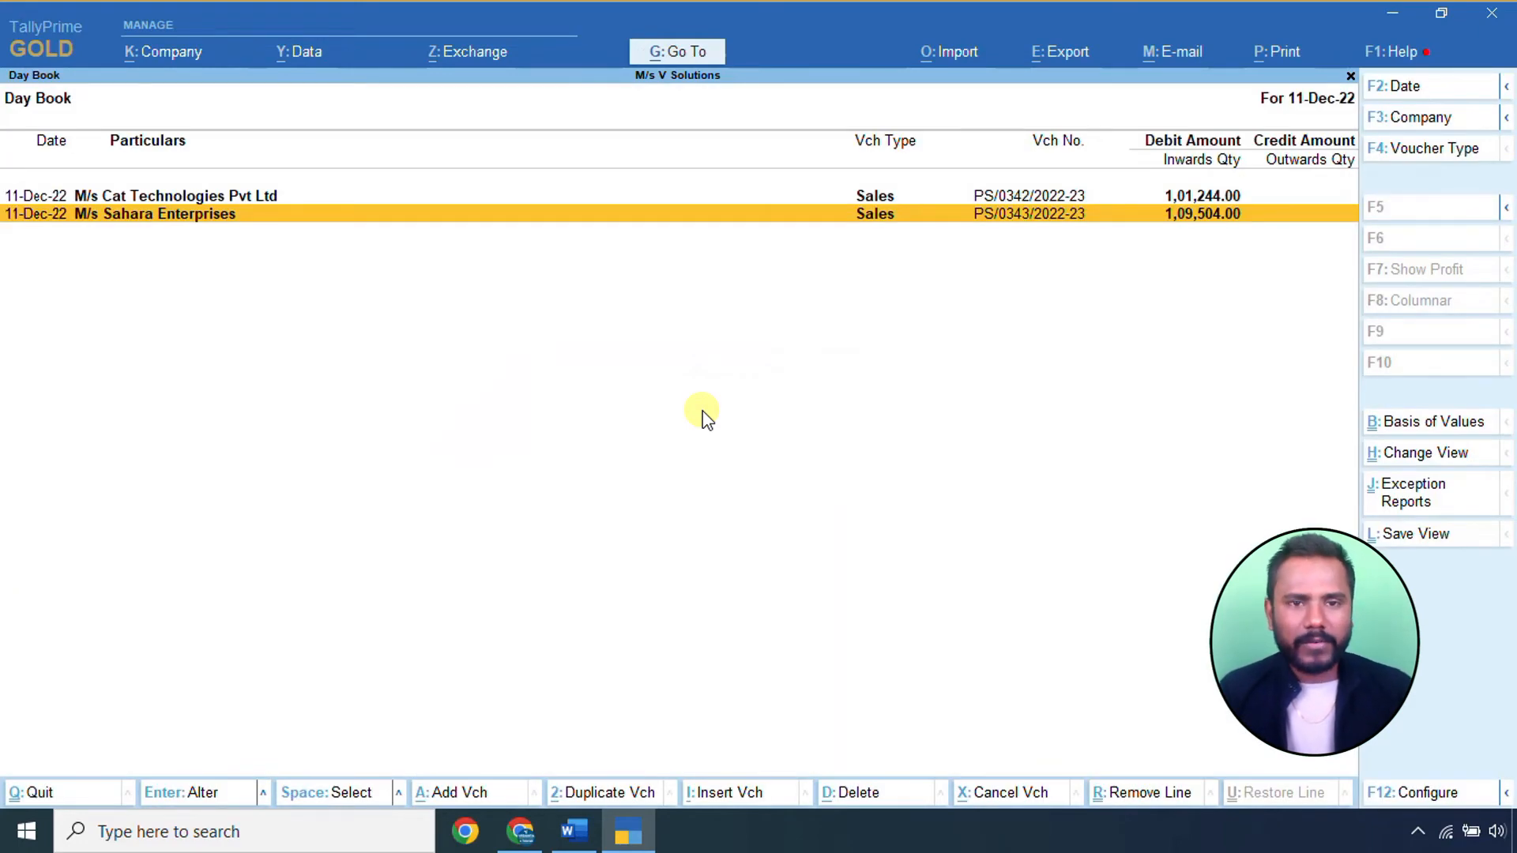
key(Escape)
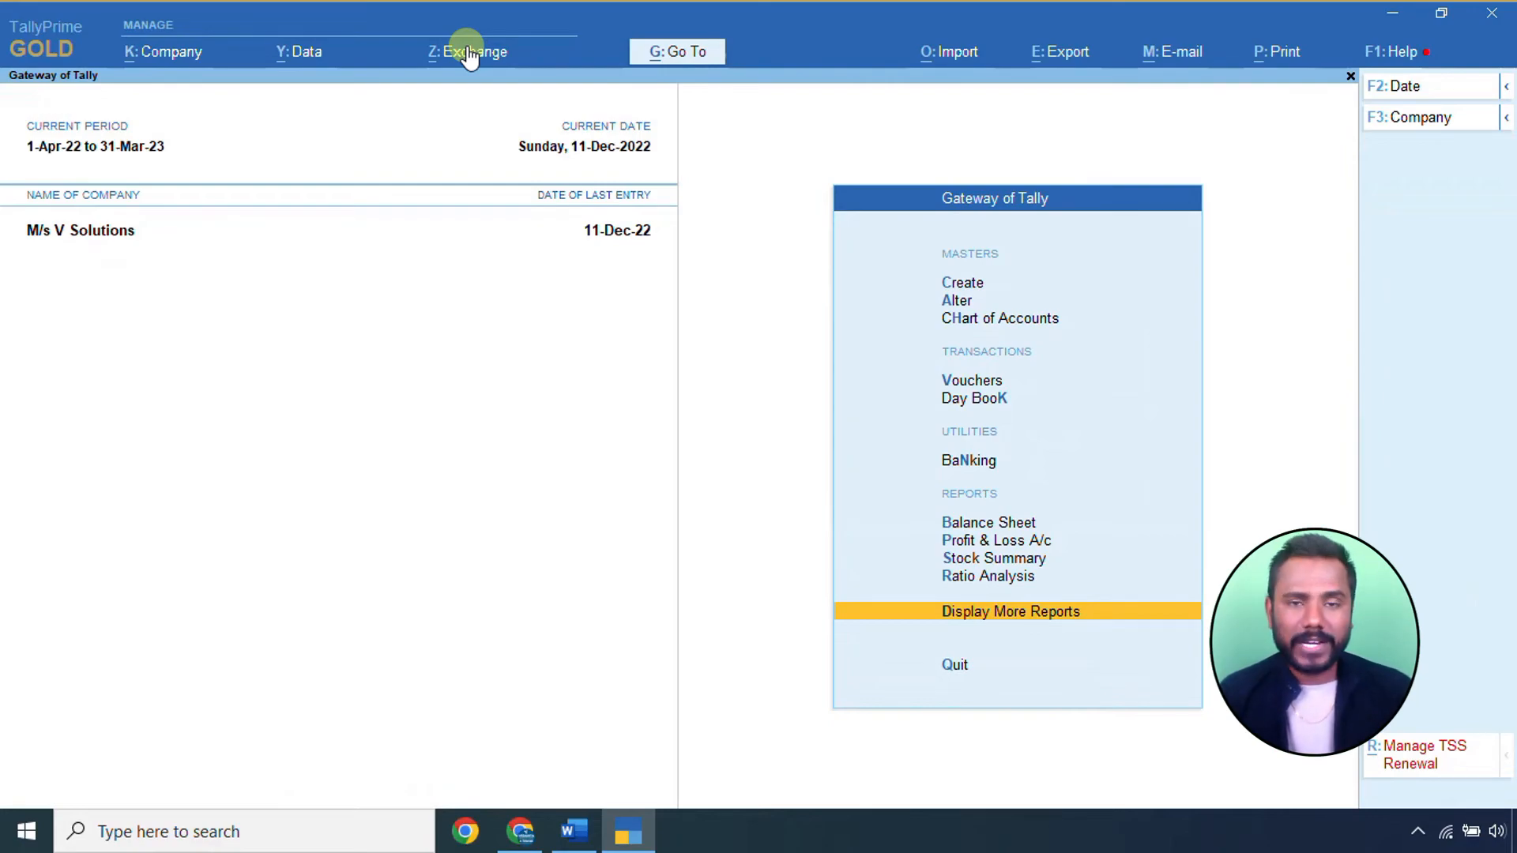
Open the GST e-Way Bill report and list the voucher missing e-Way Bill information
key(Return)
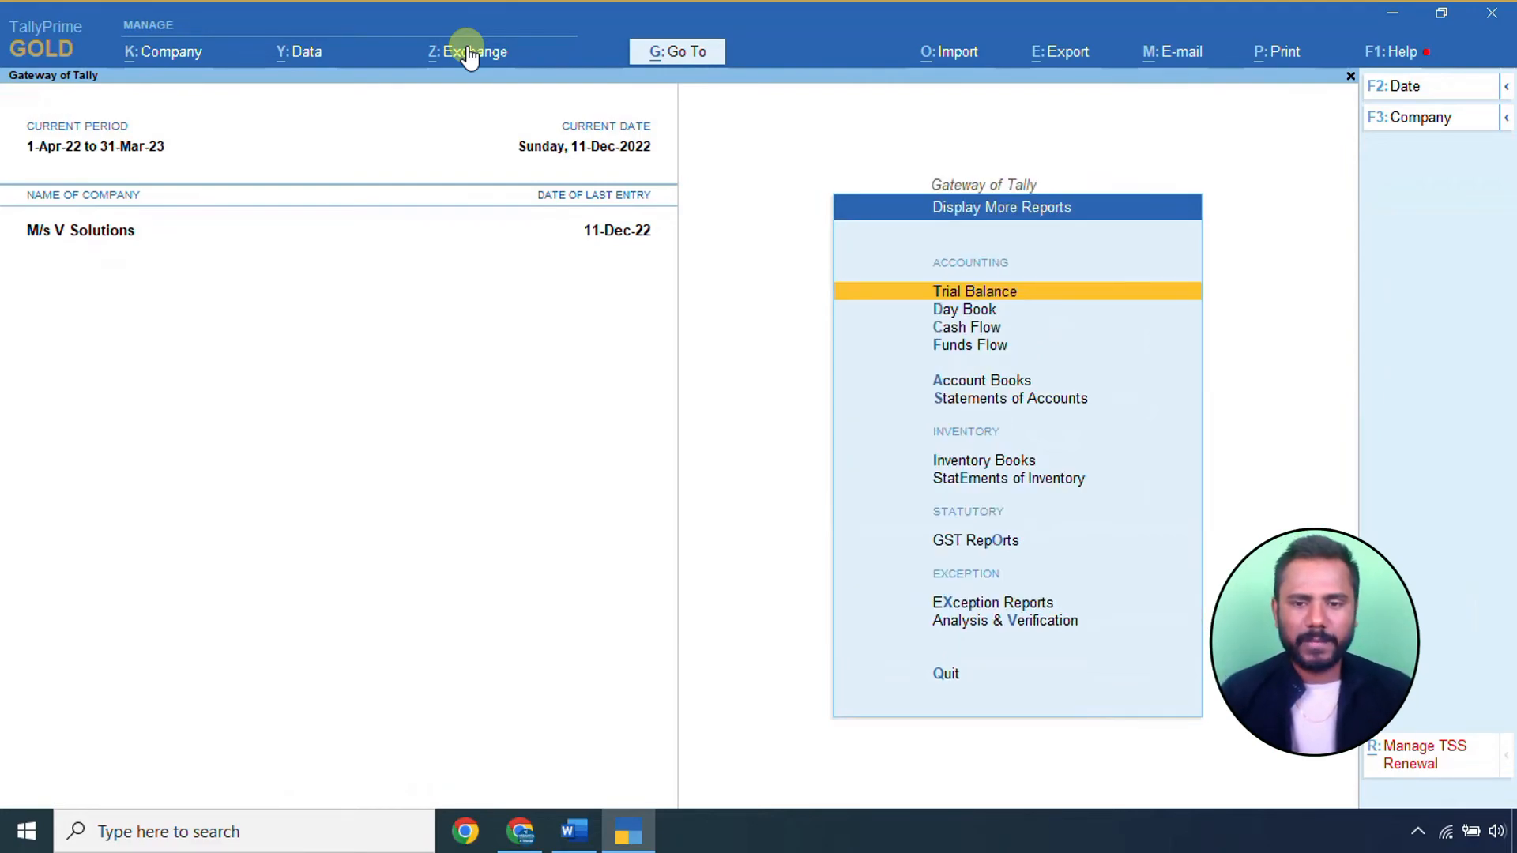
key(Down)
key(Down)
key(Down)
key(Down)
key(Down)
key(Down)
key(Down)
key(Down)
key(Return)
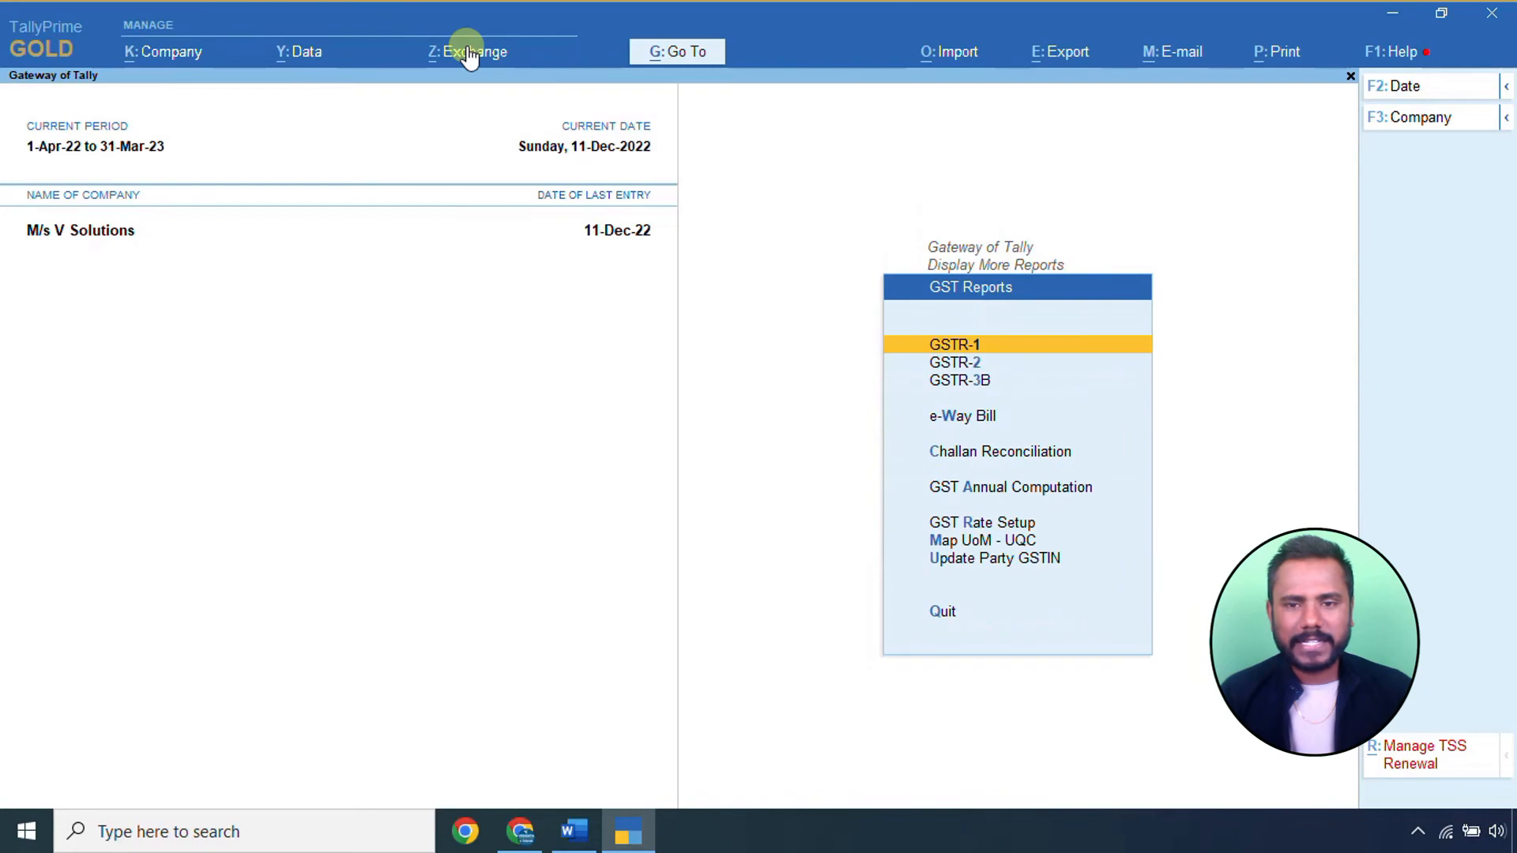
key(Down)
key(Down)
key(Down)
key(Return)
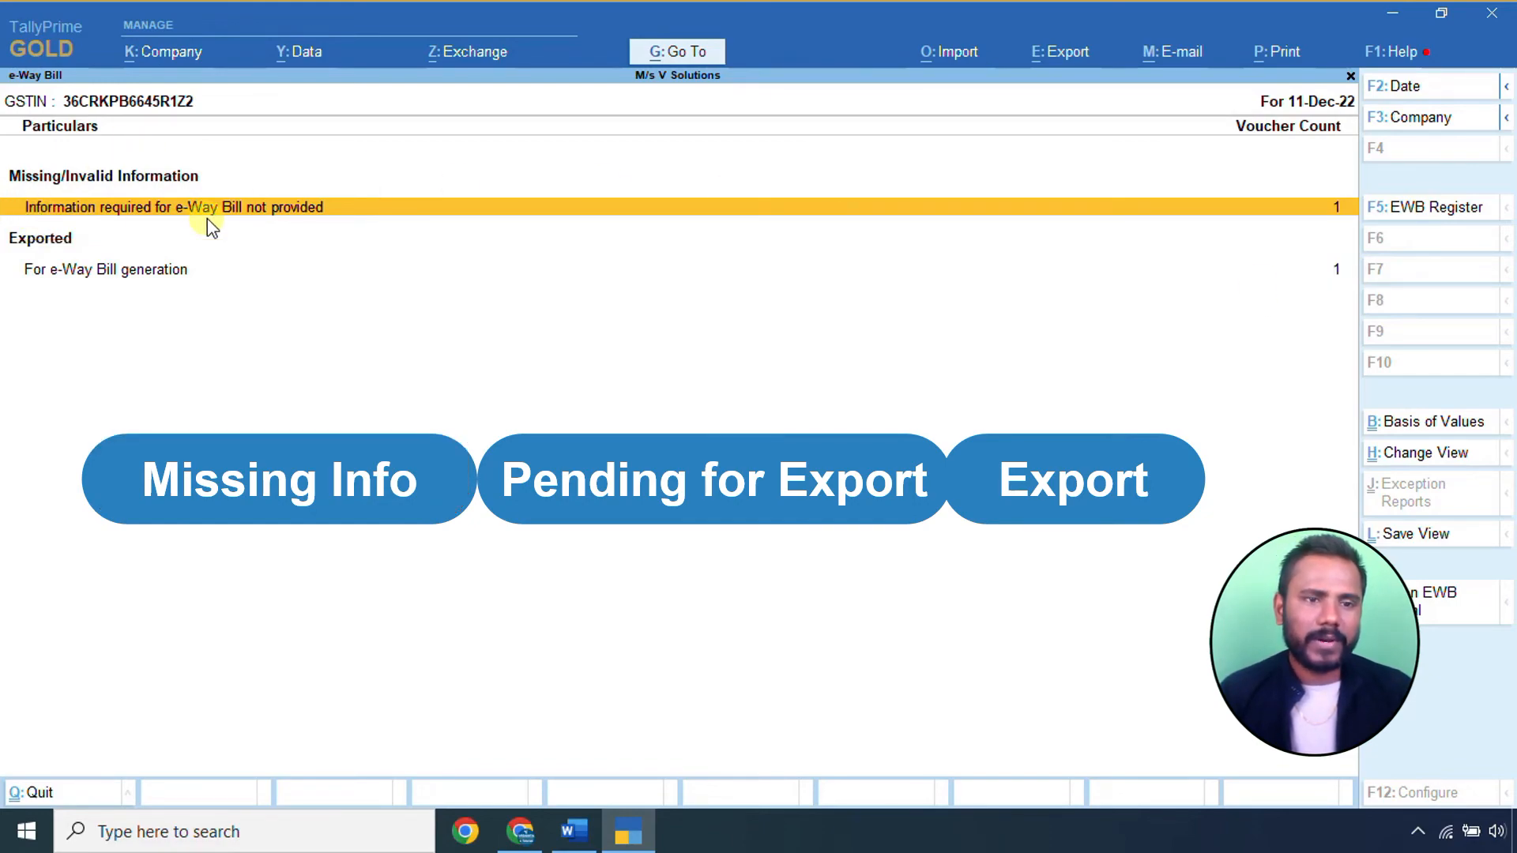
key(Return)
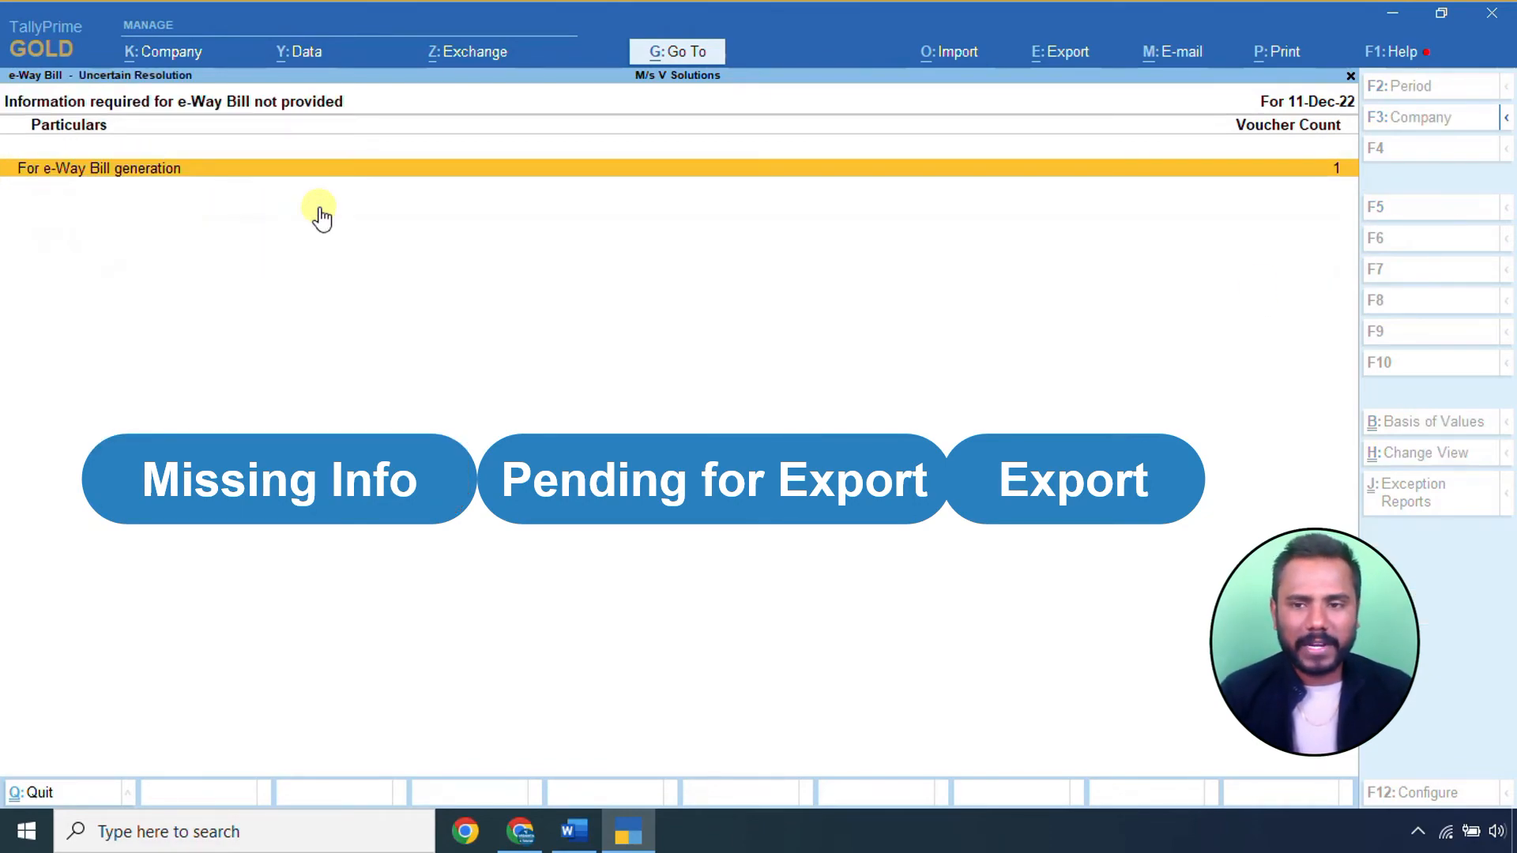
key(Return)
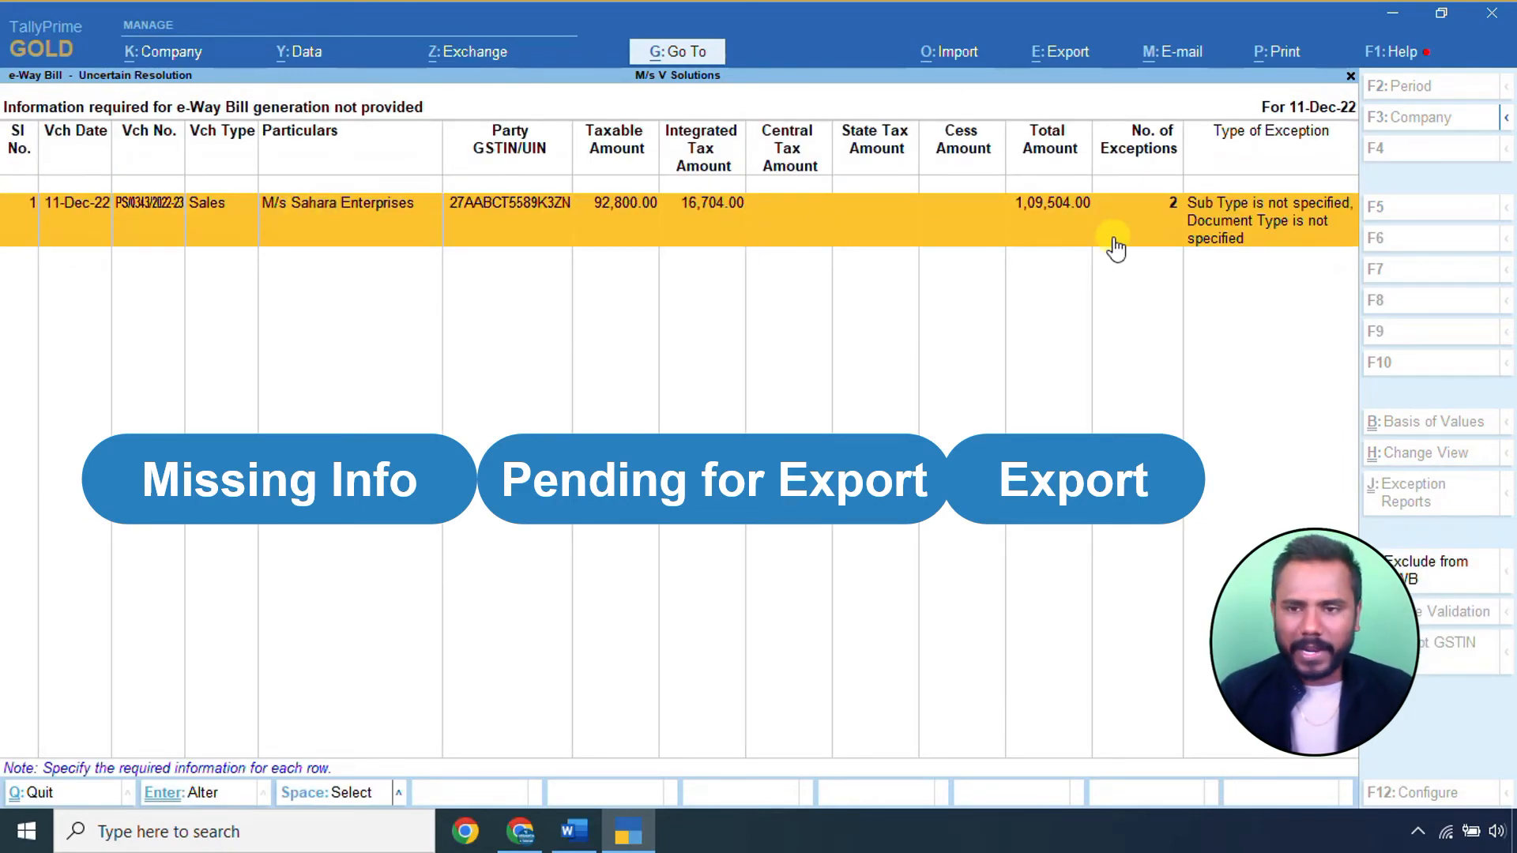
Resolve the missing details with Sub Type Supply and Document Type Tax Invoice
click(1244, 213)
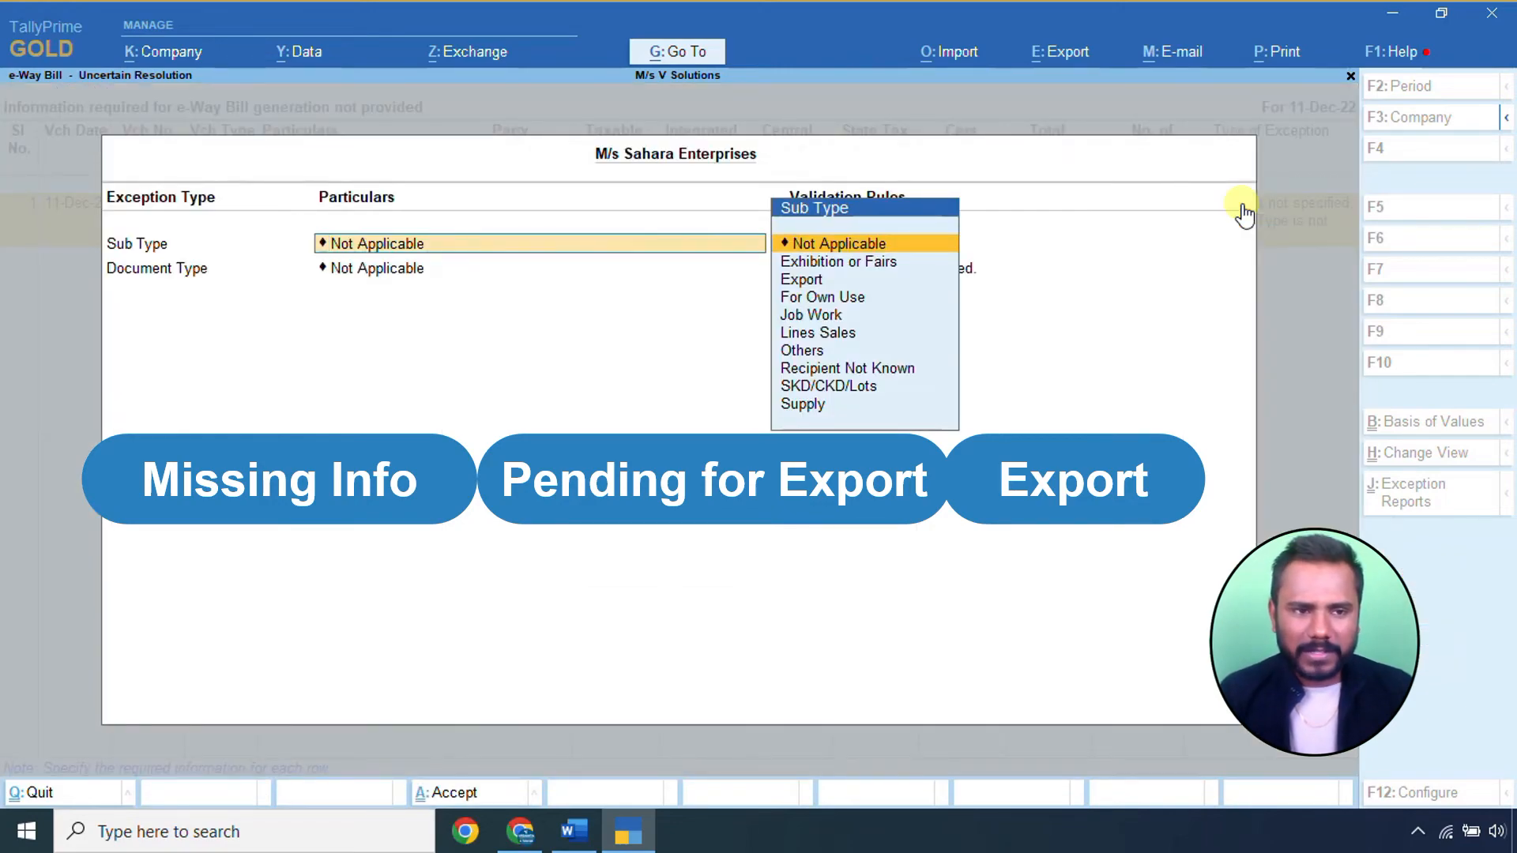
key(Down)
key(Down)
key(Down)
key(Down)
key(Down)
key(Down)
key(Down)
key(Down)
key(Down)
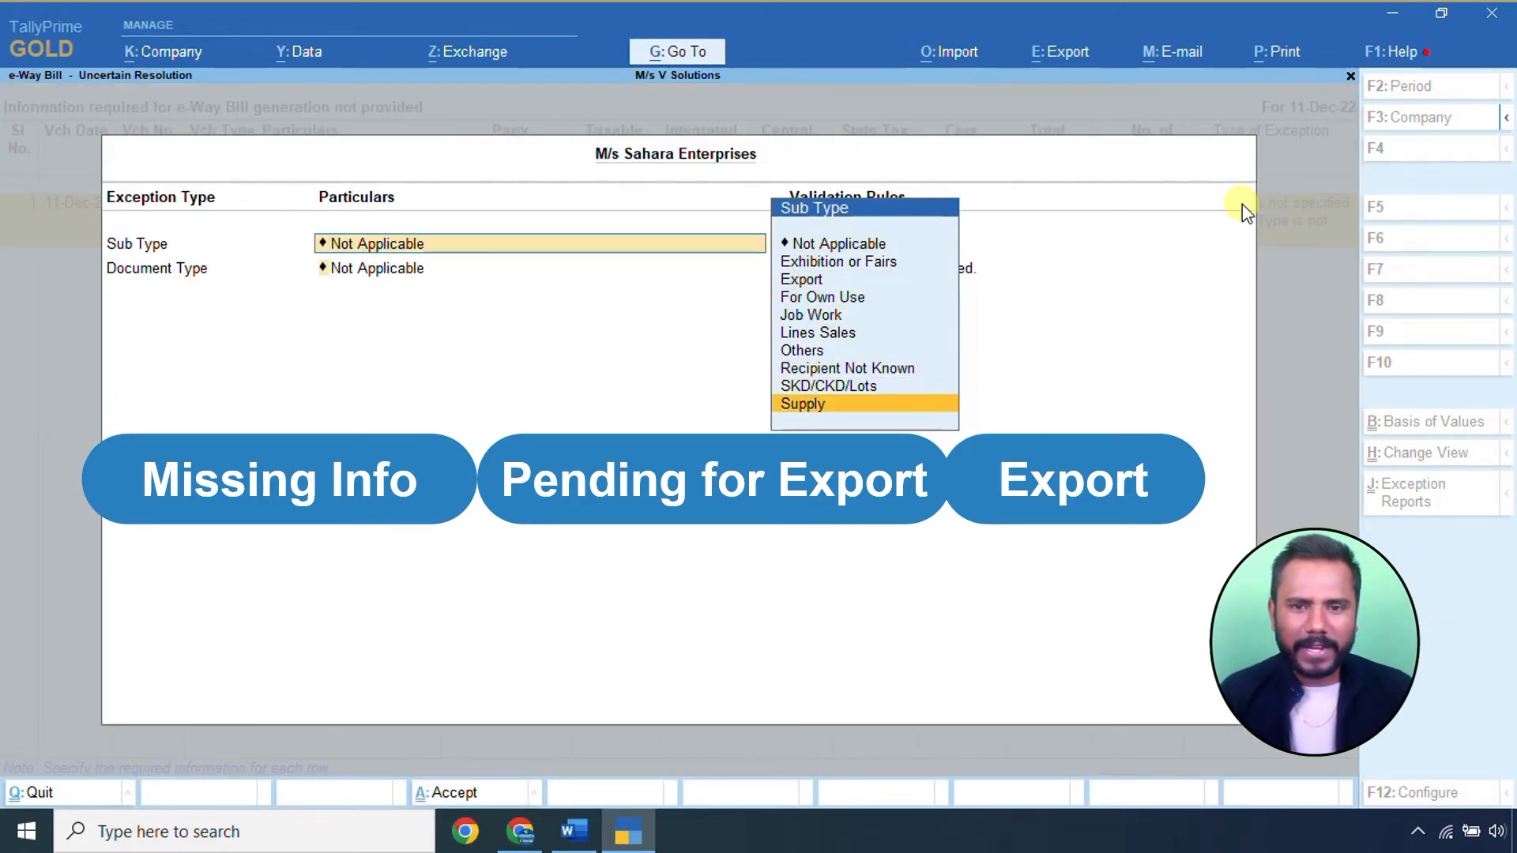
key(Return)
key(Down)
key(Down)
key(Down)
key(Down)
key(Down)
key(Return)
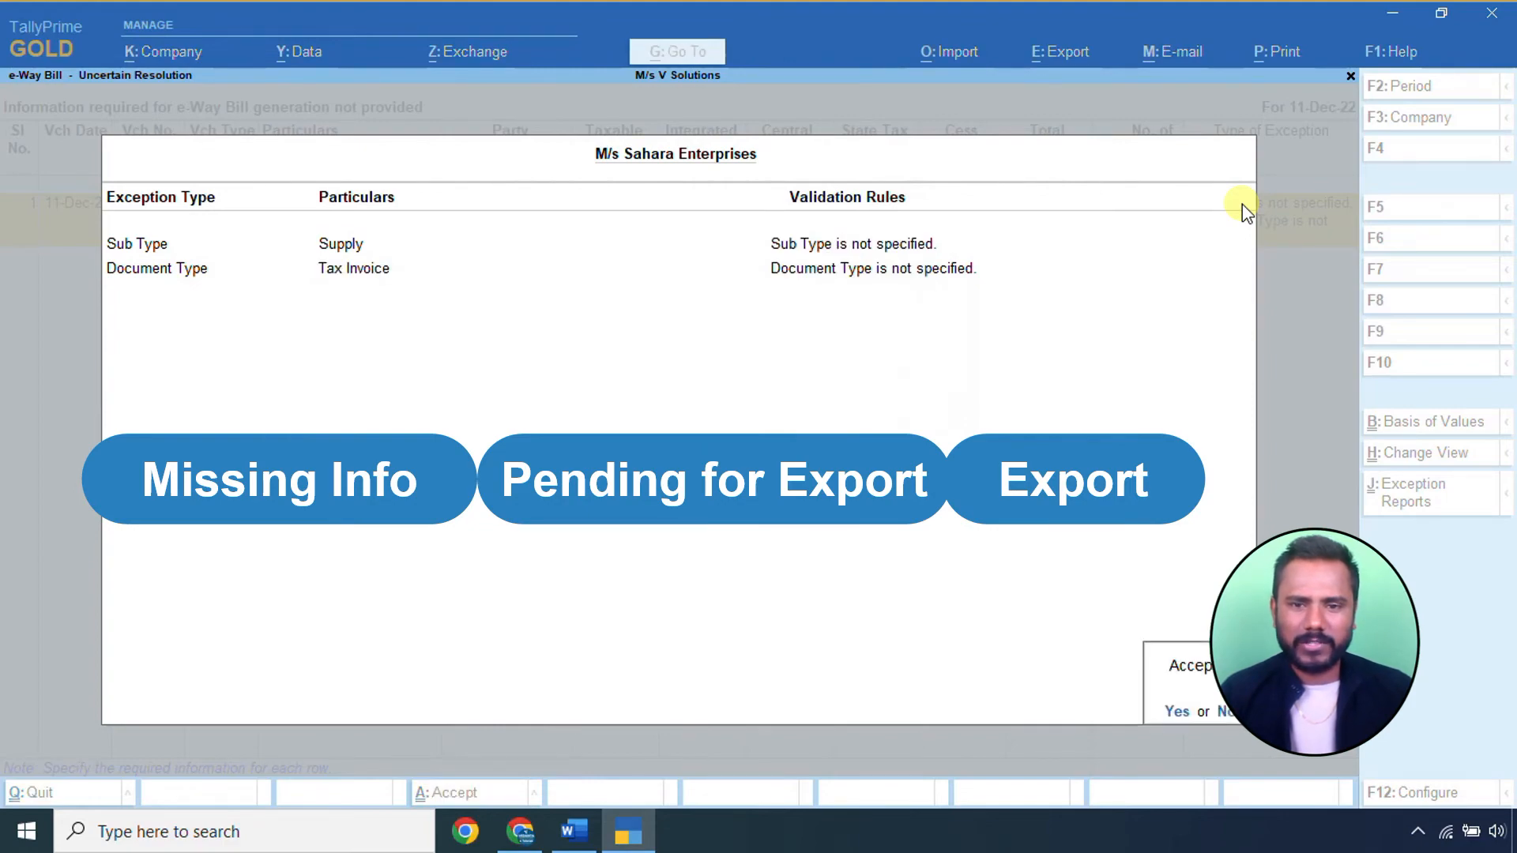
key(Return)
Reopen the e-Way Bill report, list vouchers pending generation, and bring up Send for e-Way Bill
key(Escape)
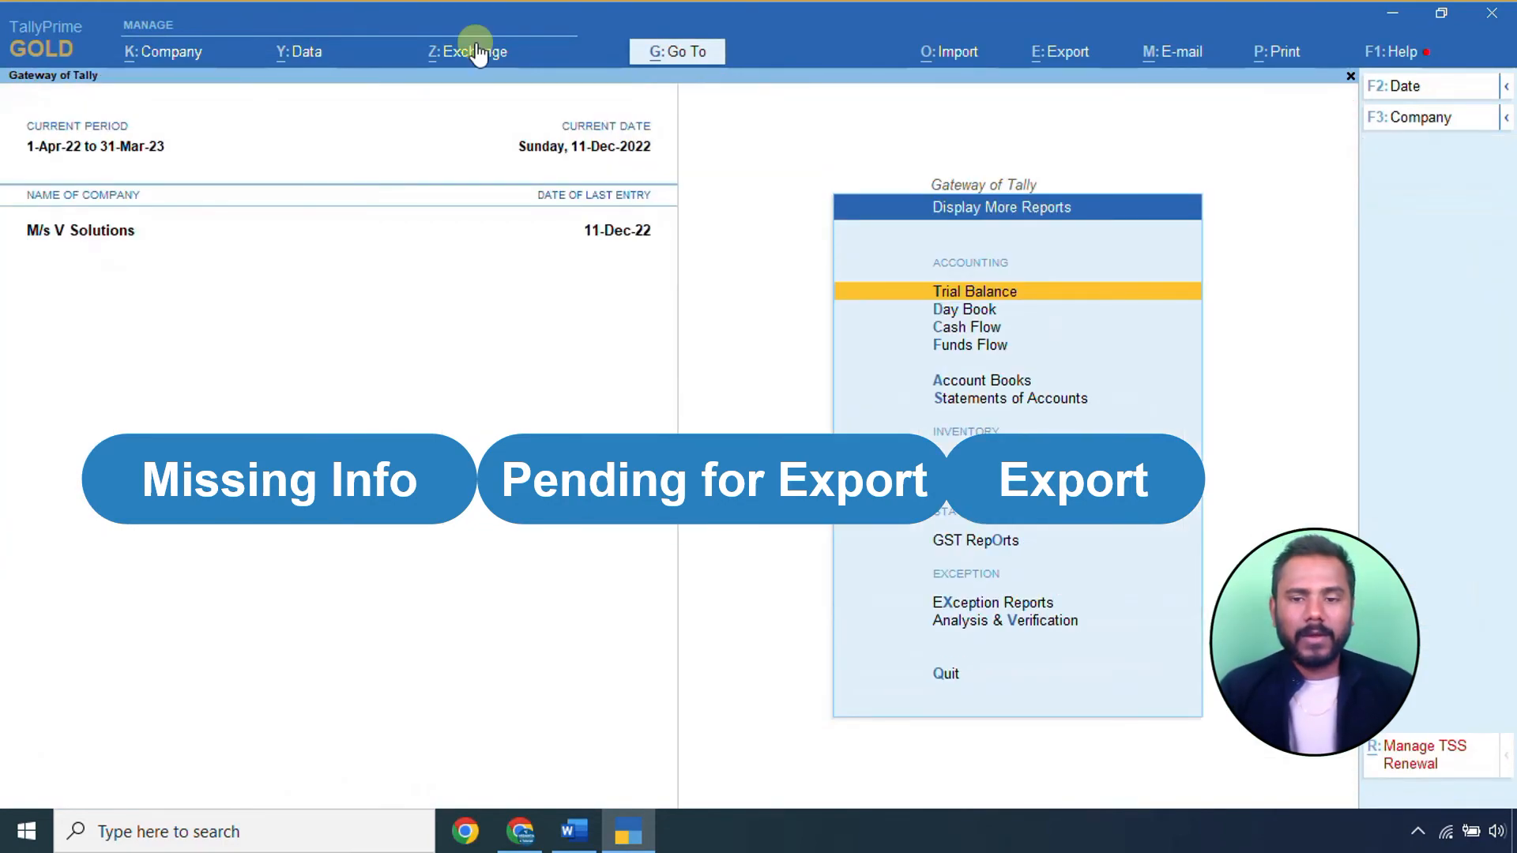
key(Down)
key(Down)
key(Down)
key(Down)
key(Down)
key(Down)
key(Down)
key(Down)
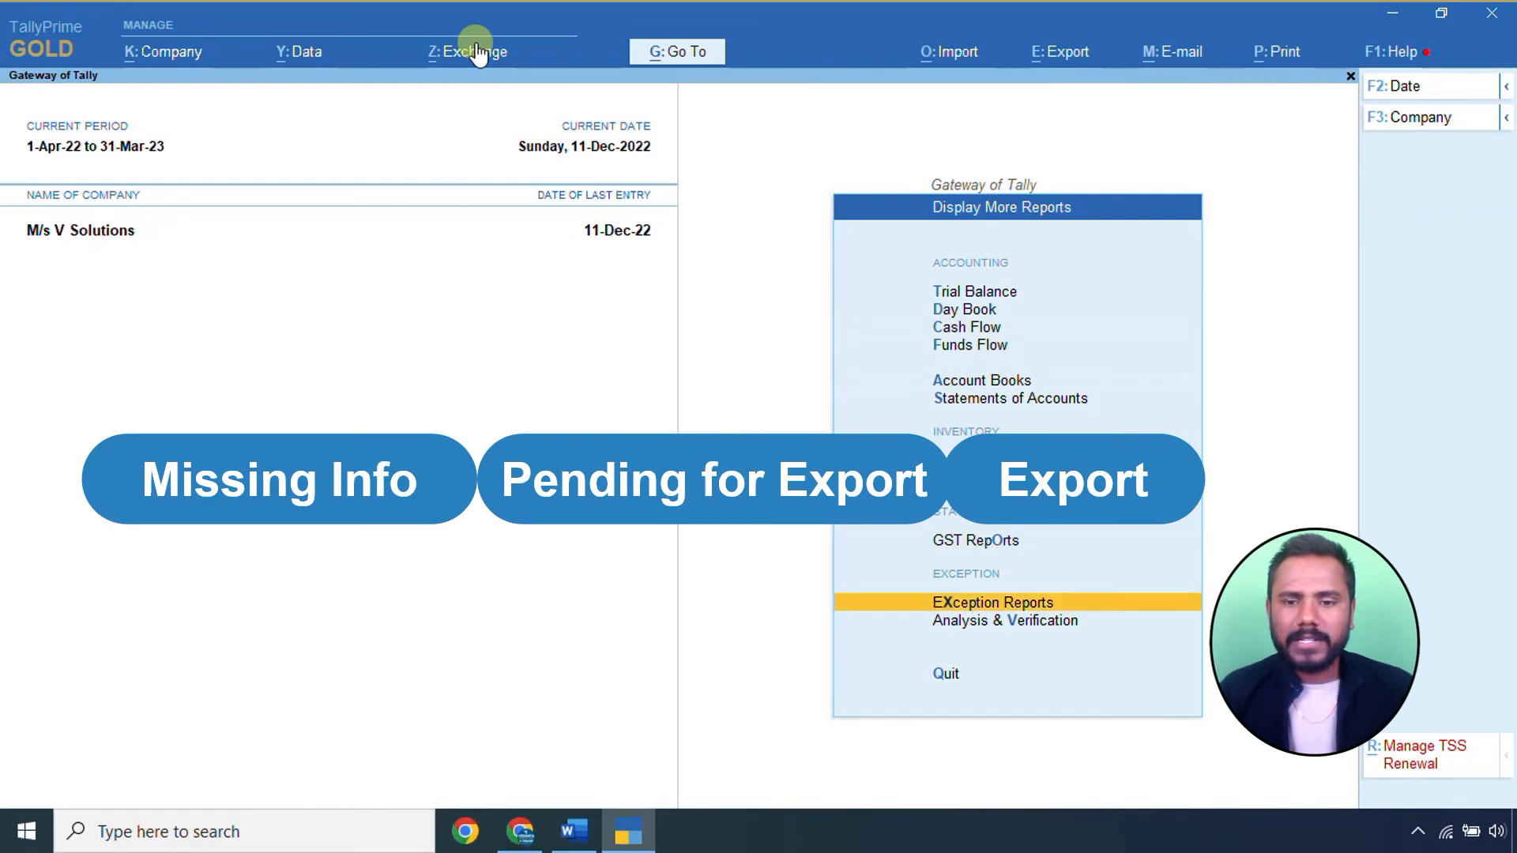
key(o)
key(Down)
key(Down)
key(Down)
key(Return)
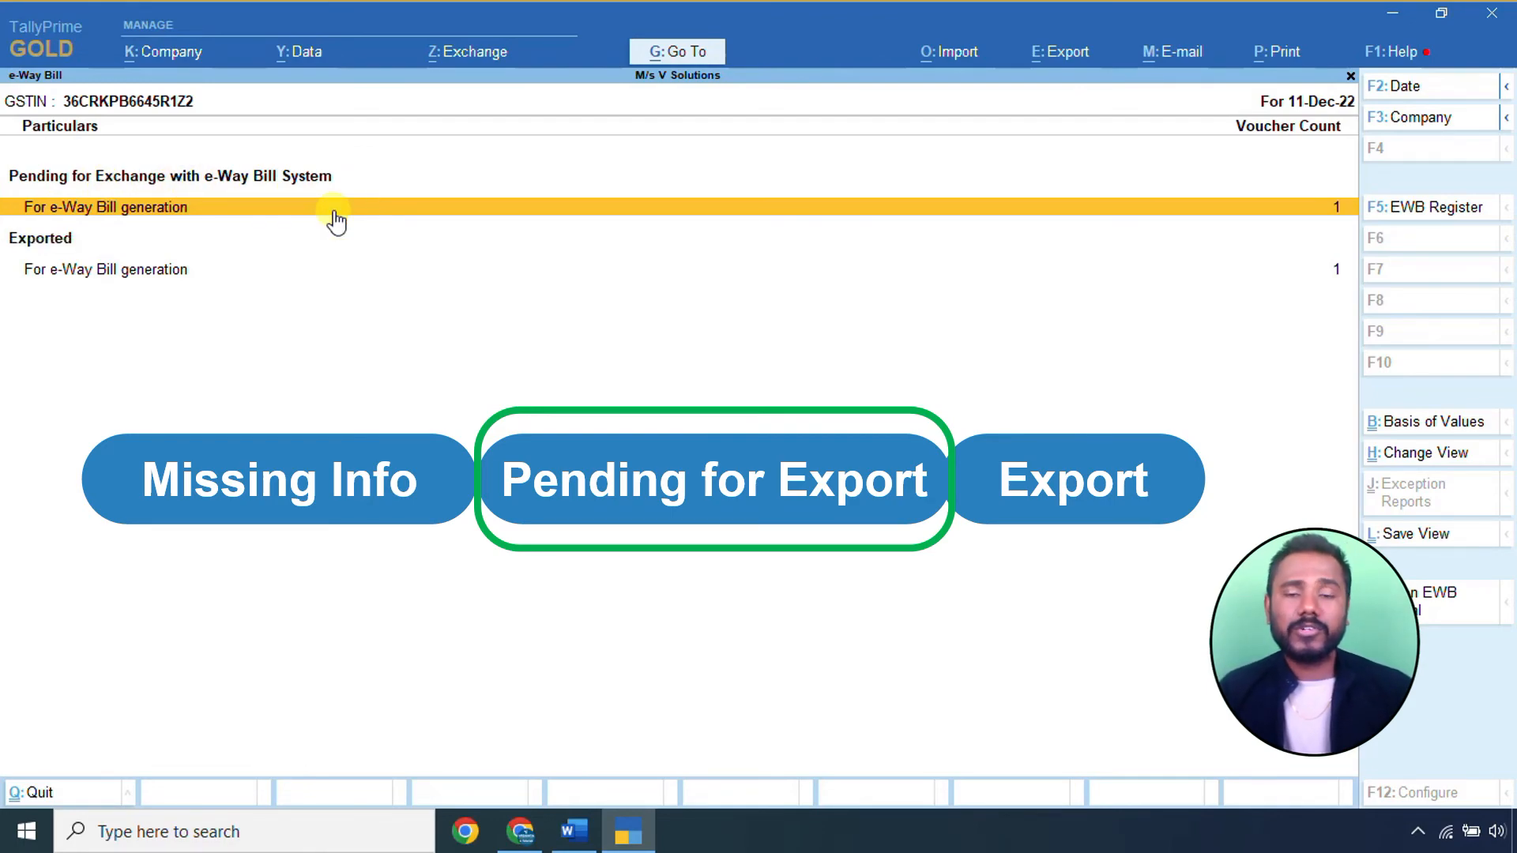
click(166, 210)
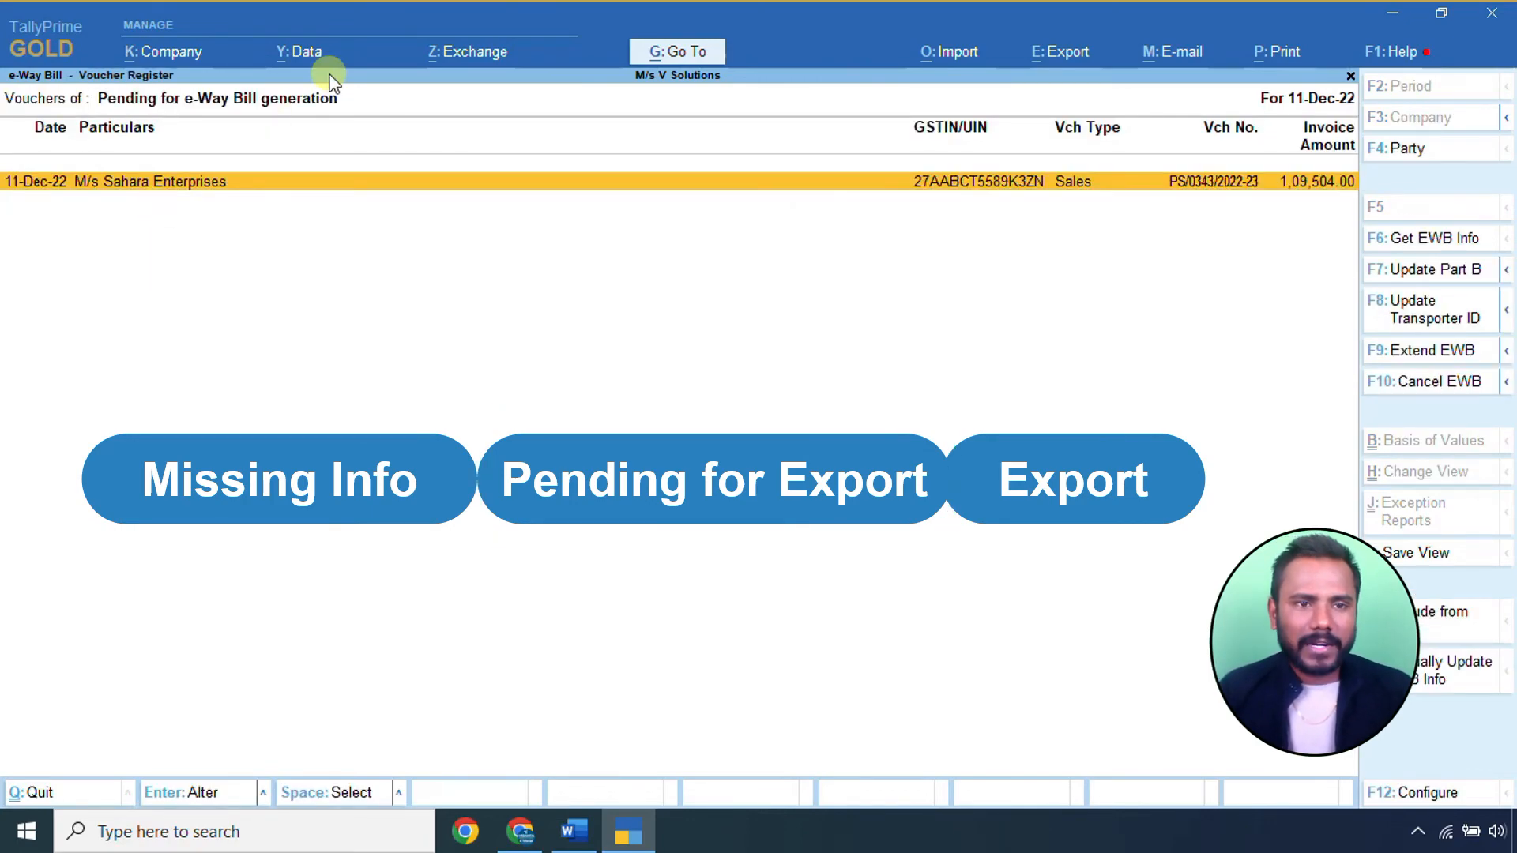
click(475, 52)
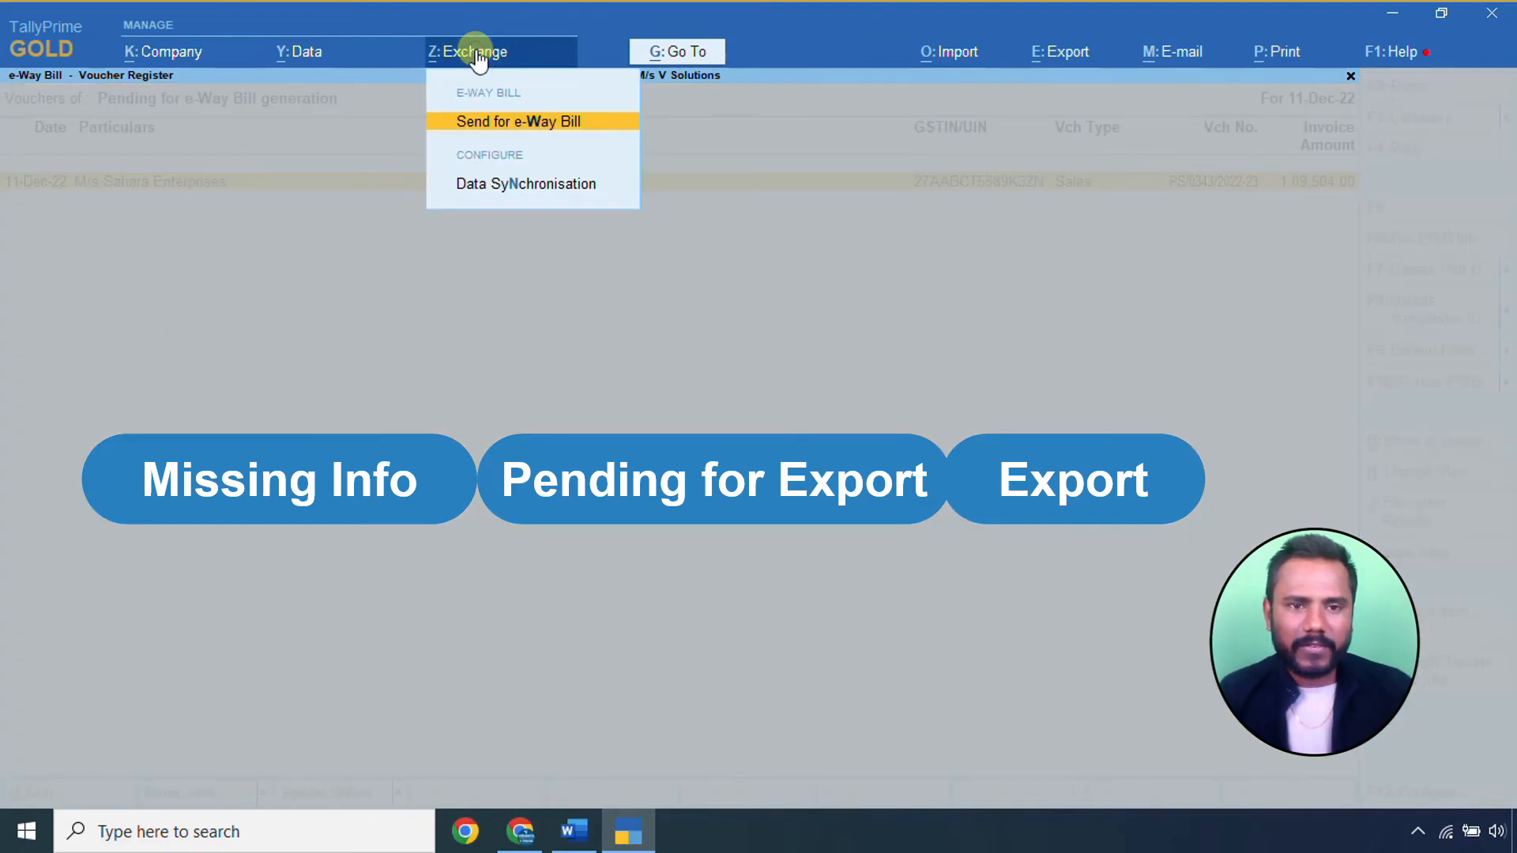
click(488, 121)
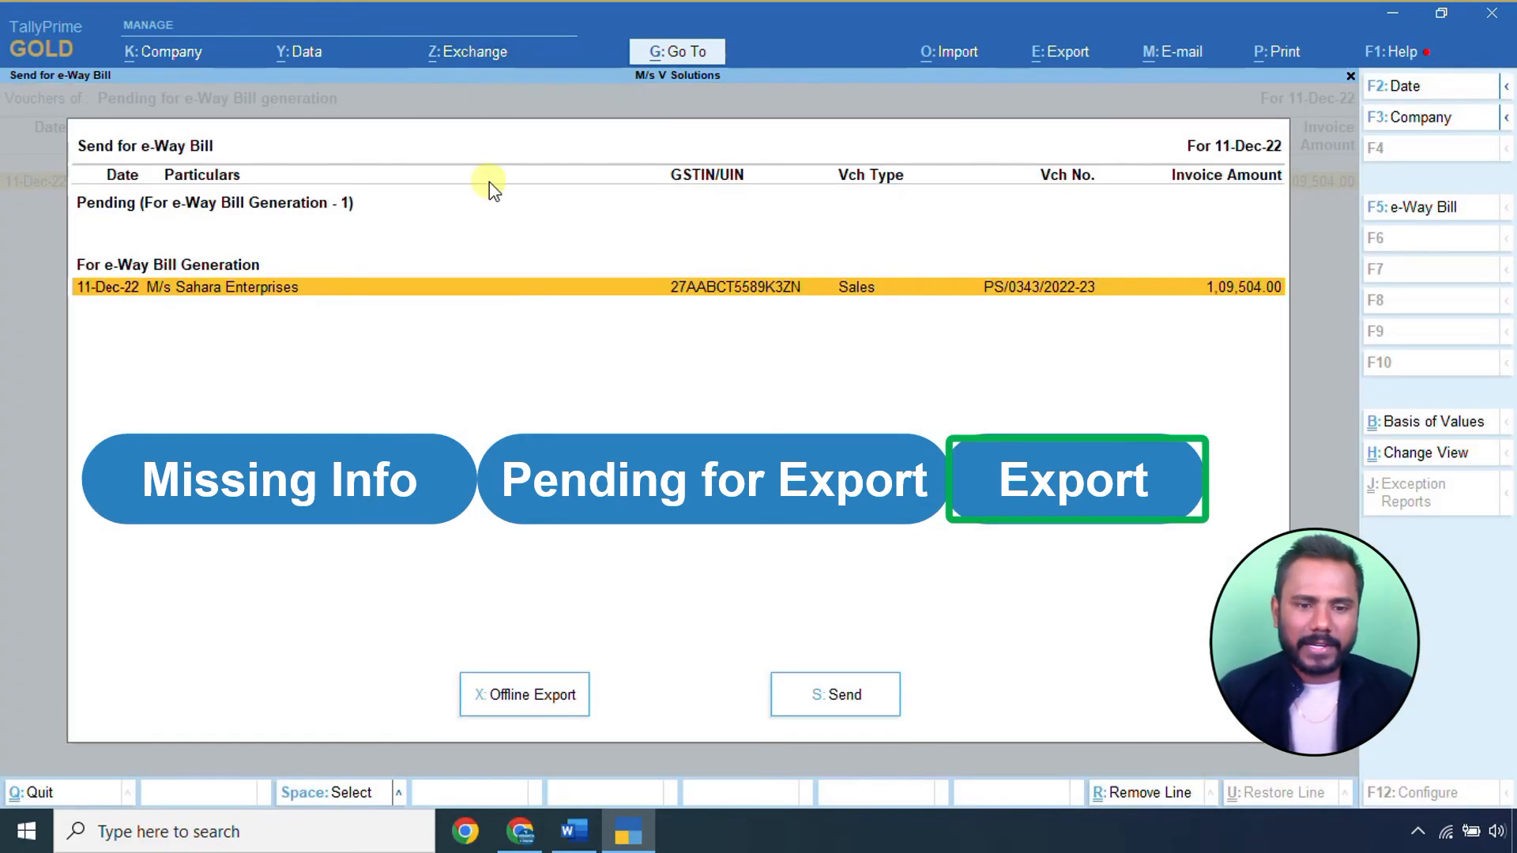
Start the offline JSON export of the pending voucher and bring up its export configuration
click(518, 699)
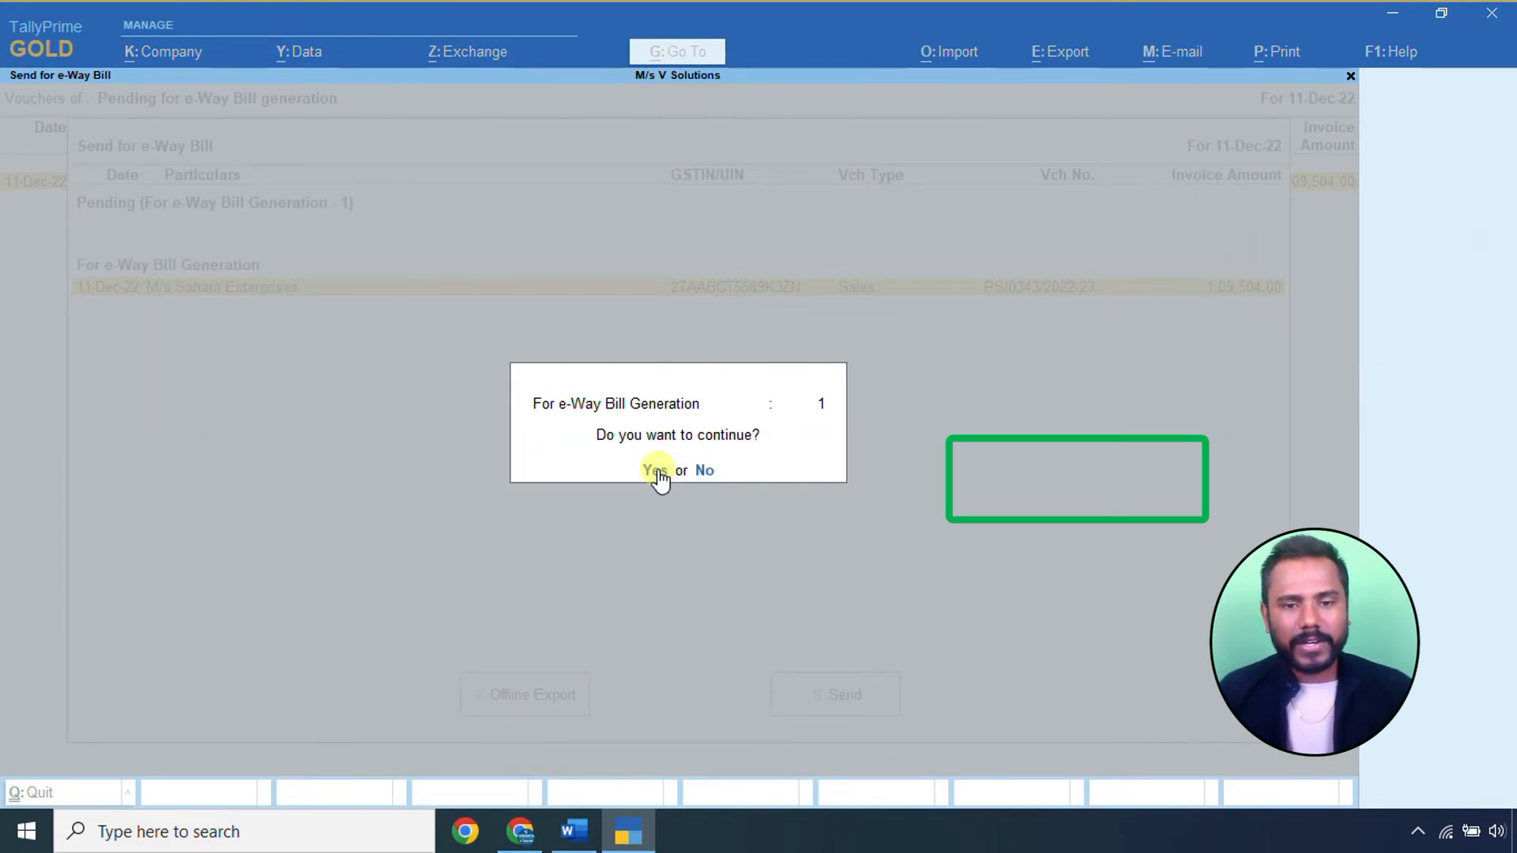
click(656, 472)
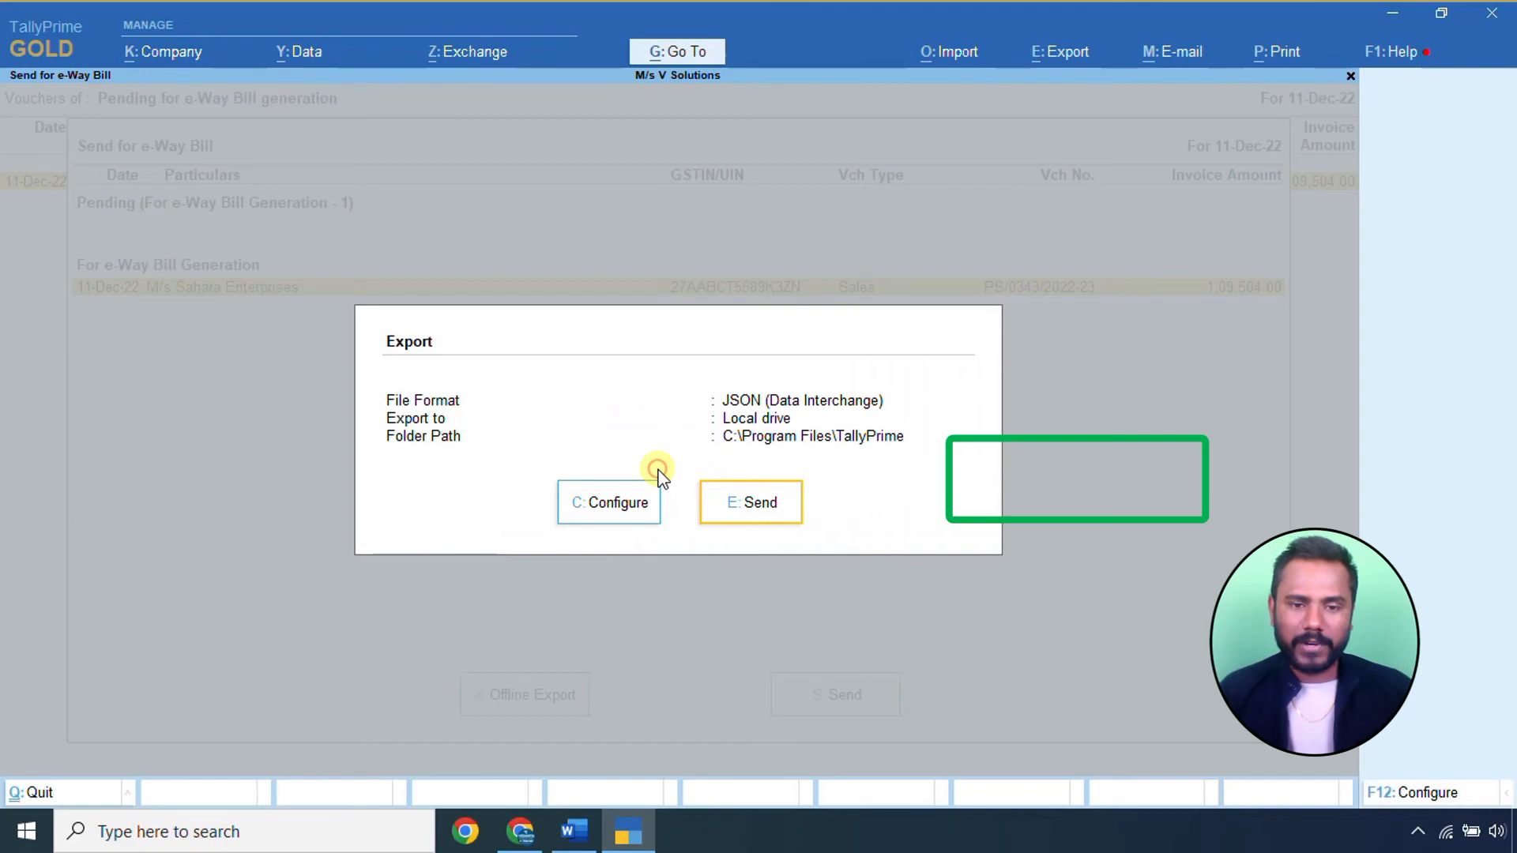
click(633, 507)
key(Up)
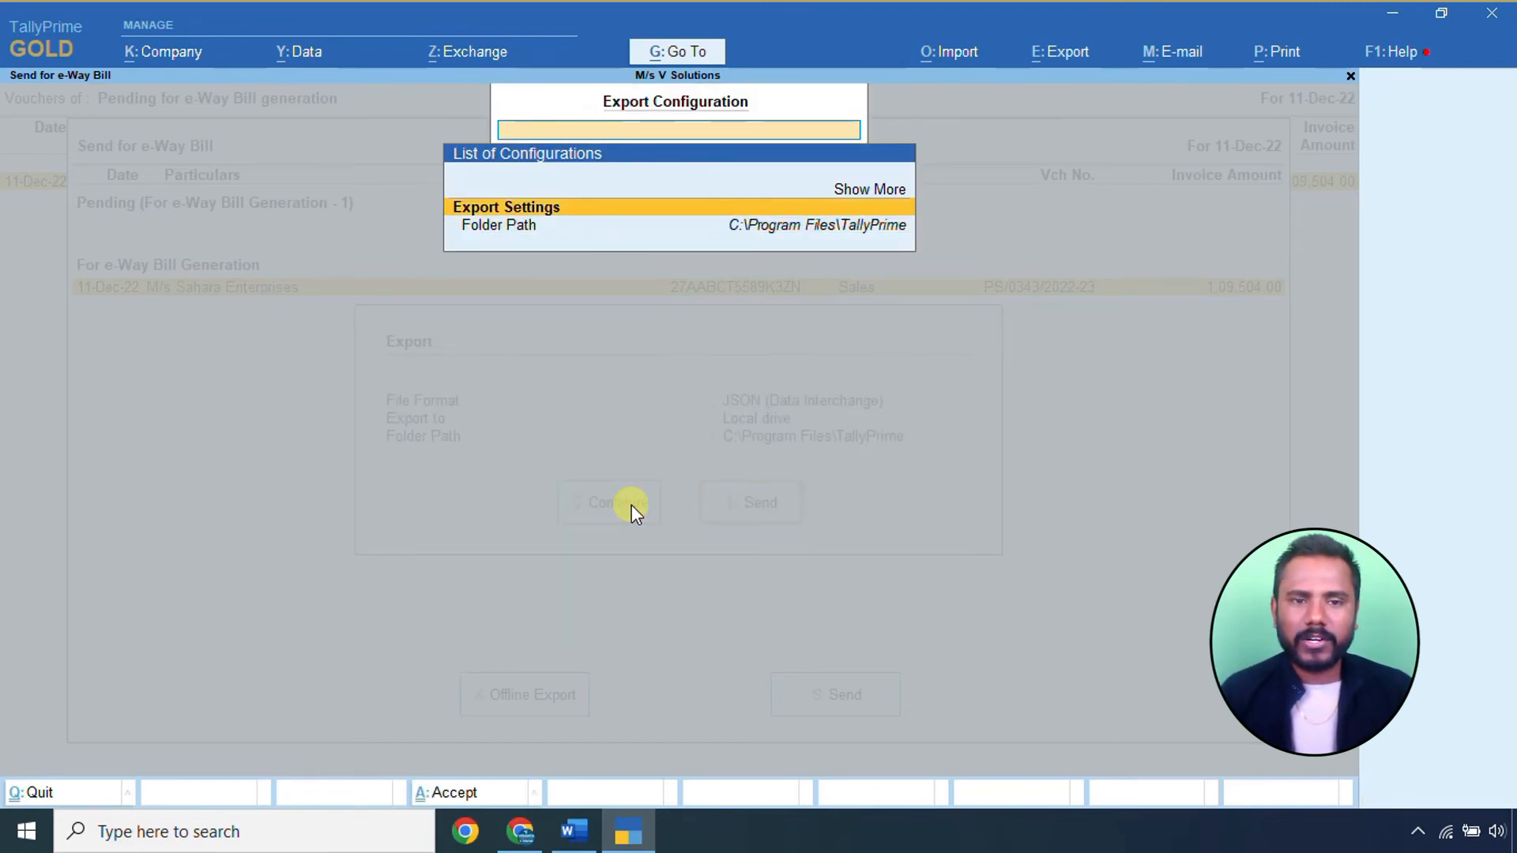
key(Down)
key(Up)
Set the export folder to the Desktop and export the voucher's JSON for e-Way Bill
key(Up)
key(Return)
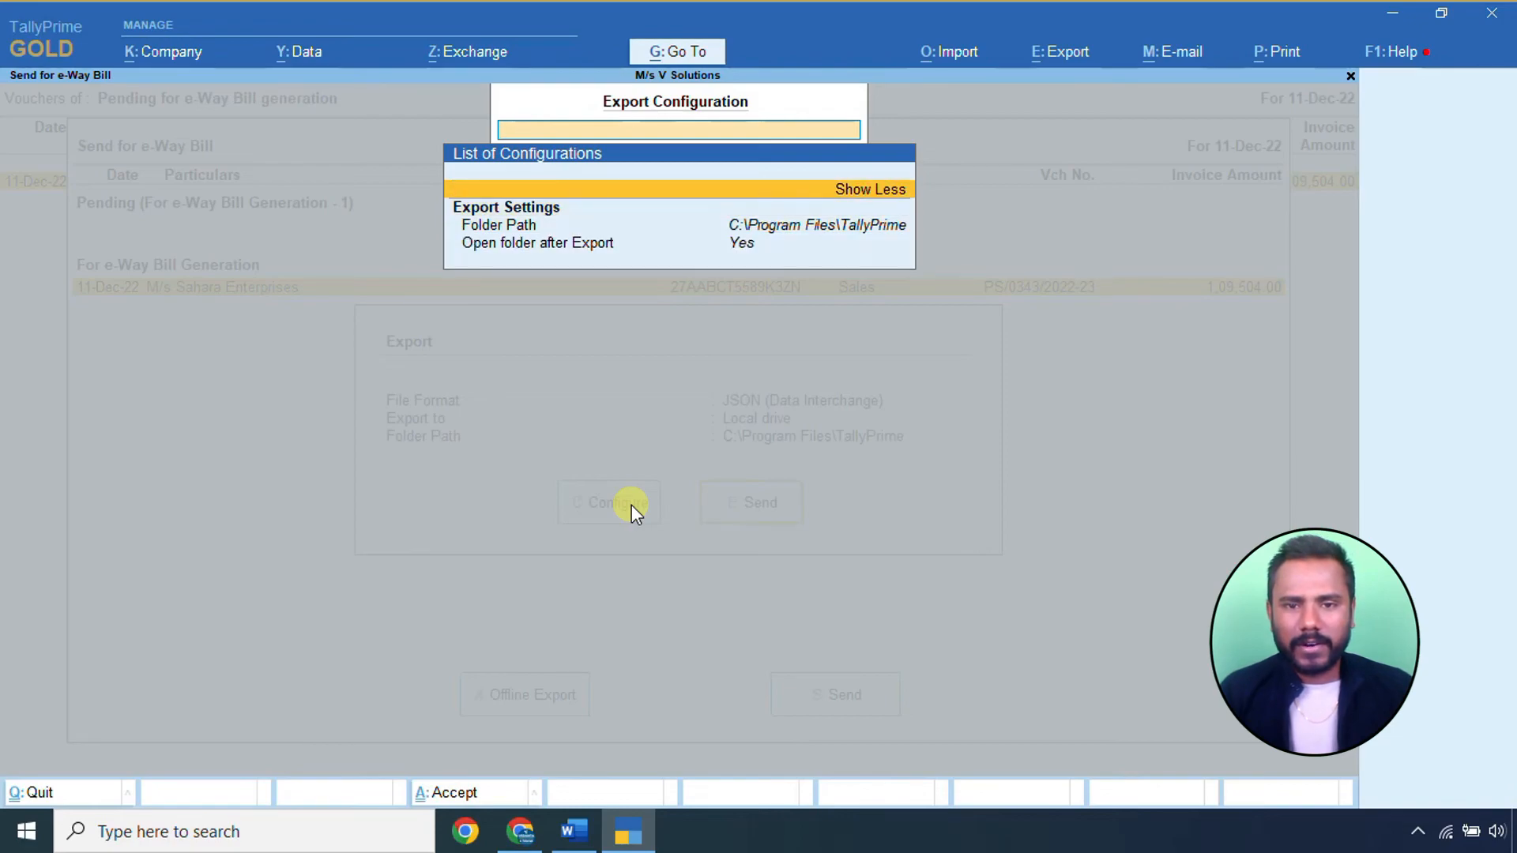
key(Down)
key(Down)
key(Return)
key(Up)
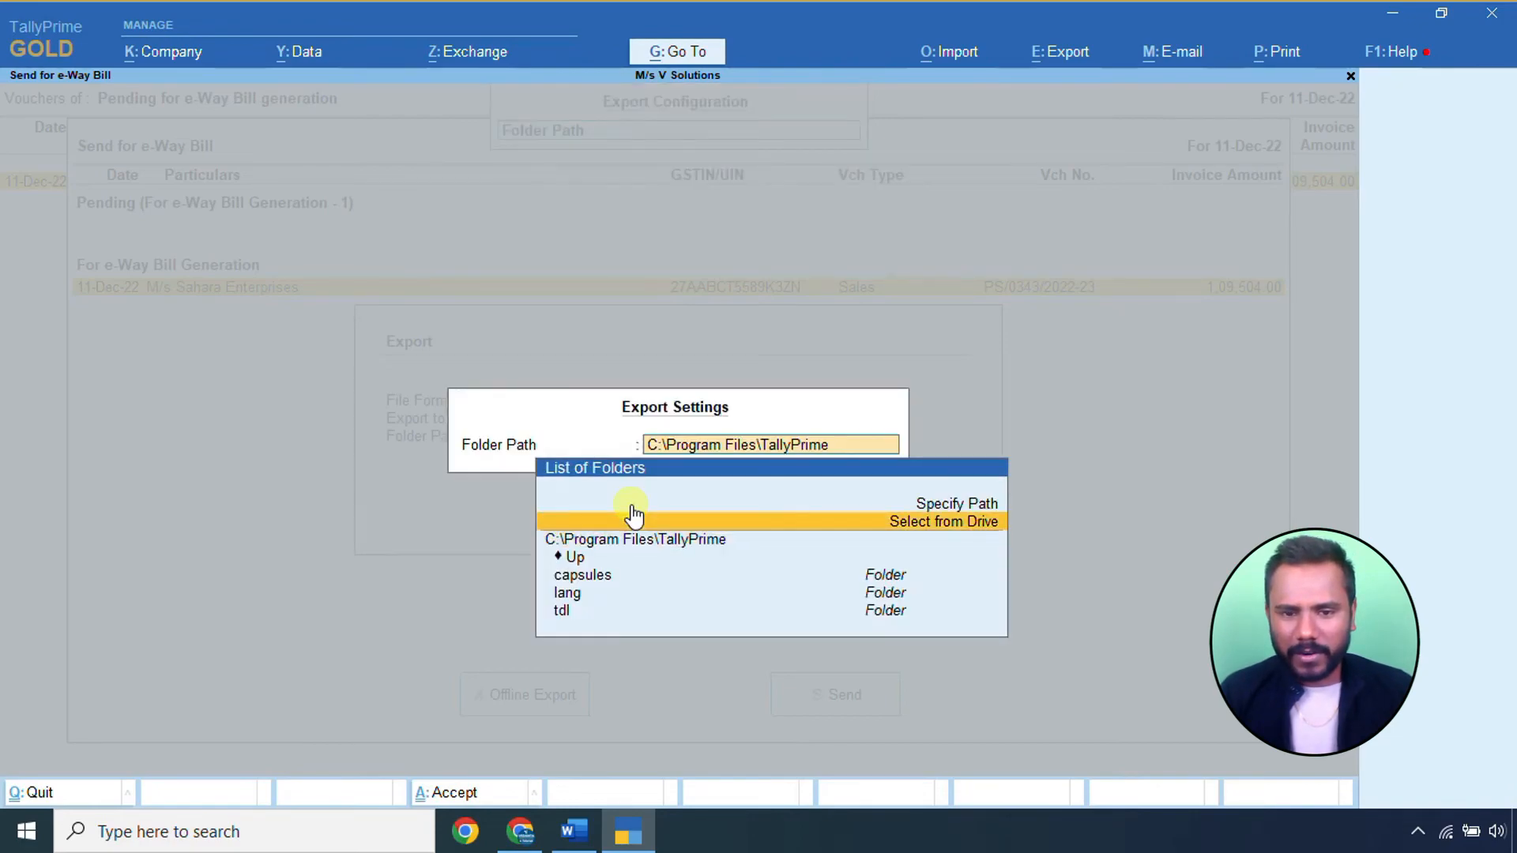
key(Return)
key(Down)
key(Down)
key(Down)
key(Up)
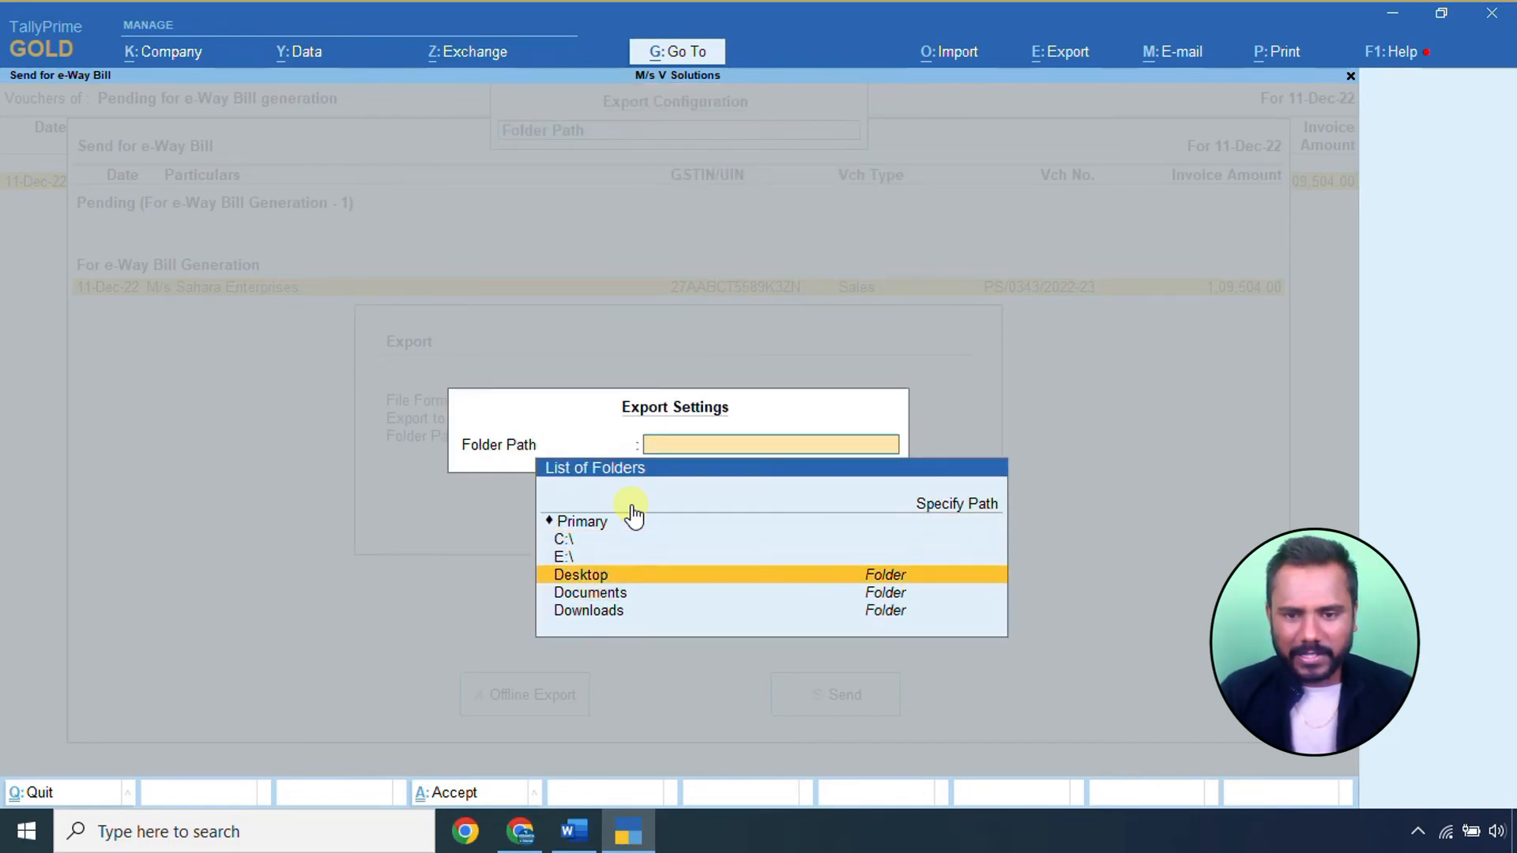
key(Return)
key(Return)
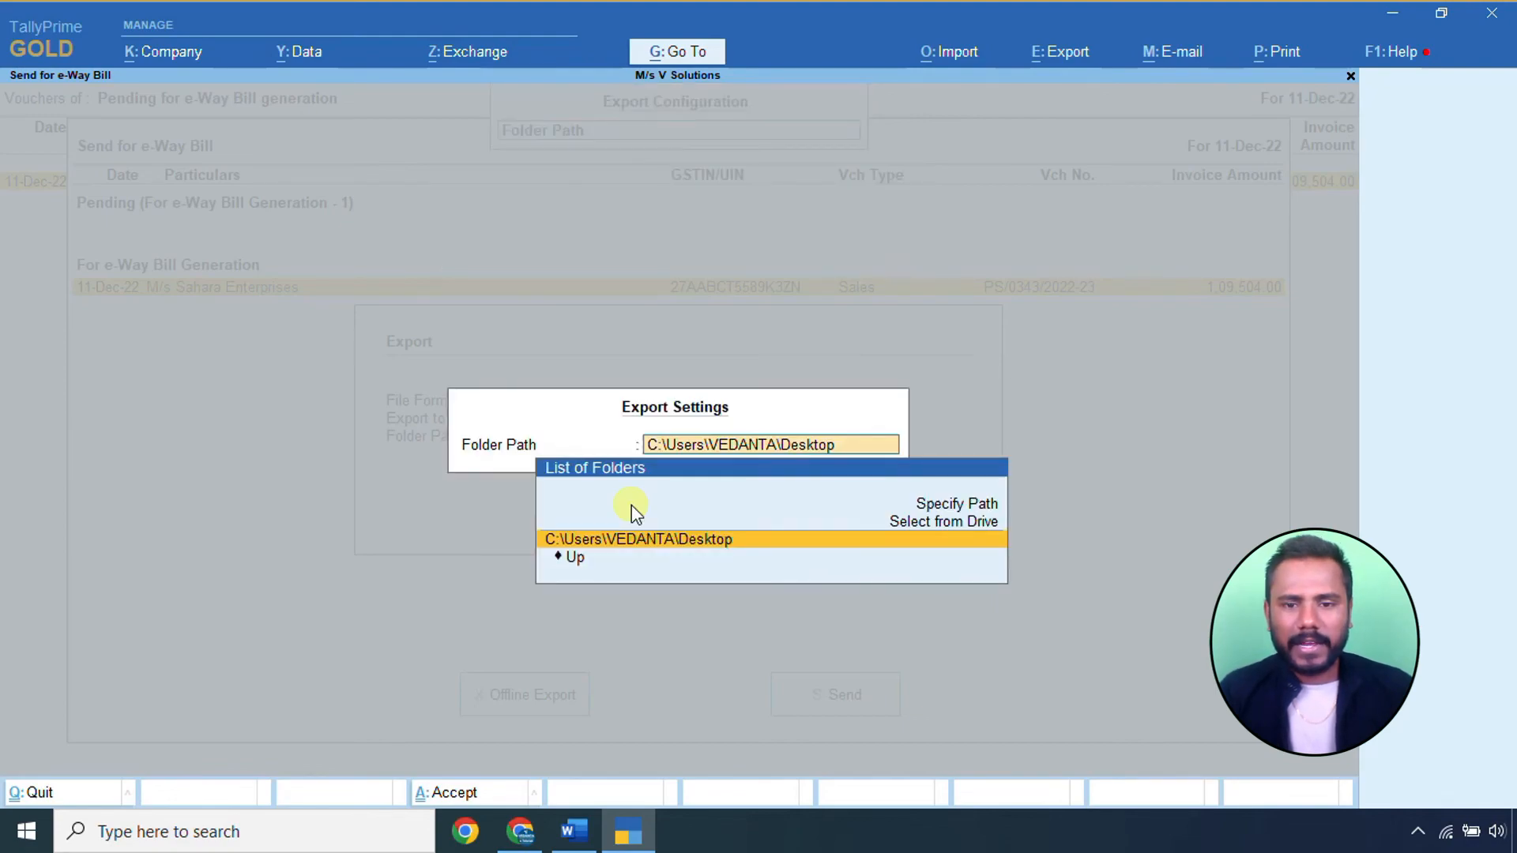
key(ctrl+a)
key(ctrl+a)
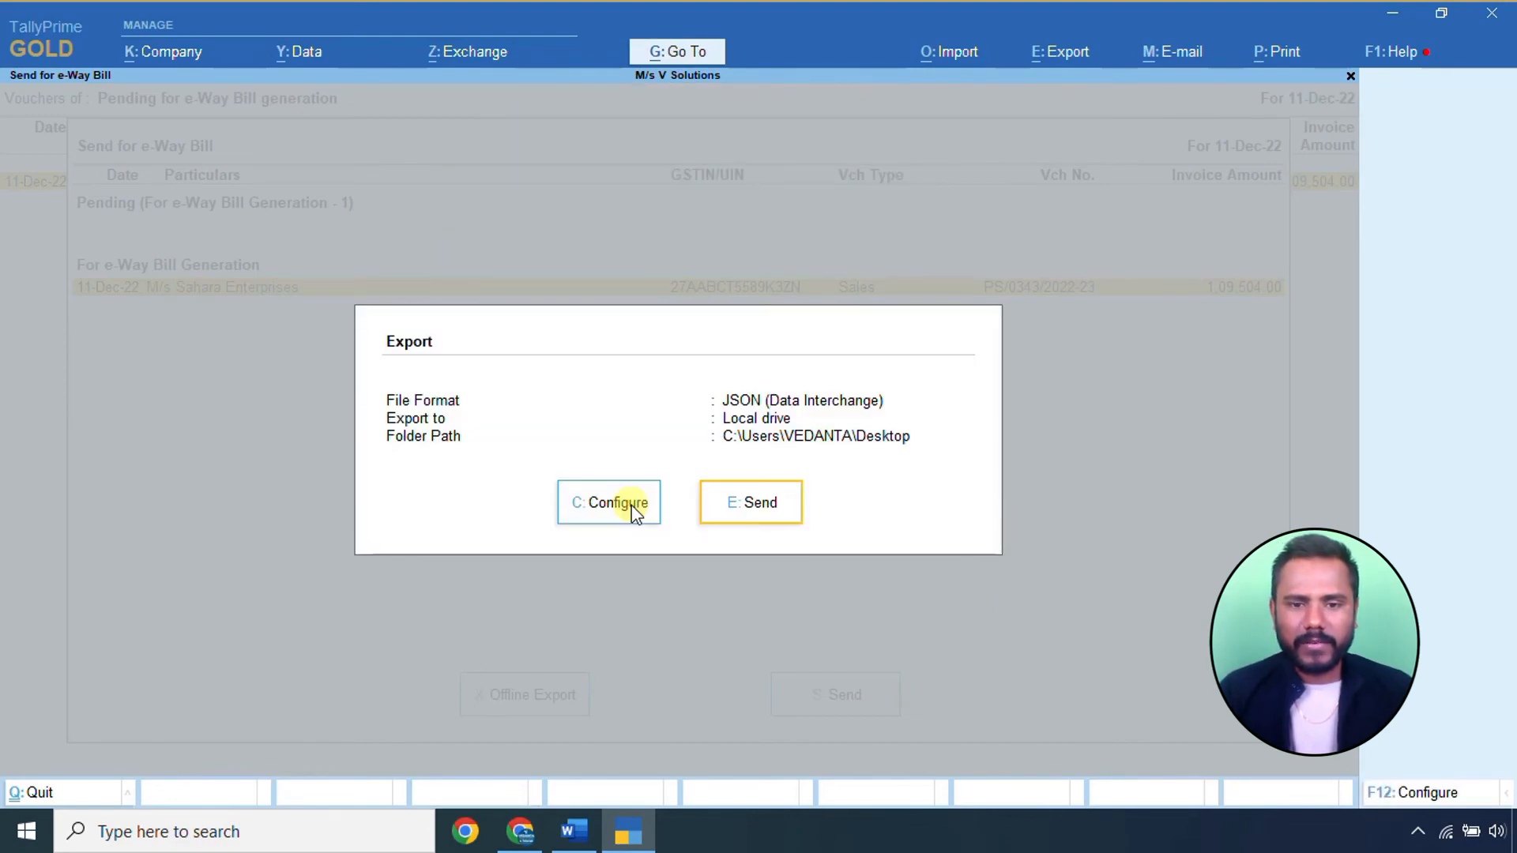
click(727, 504)
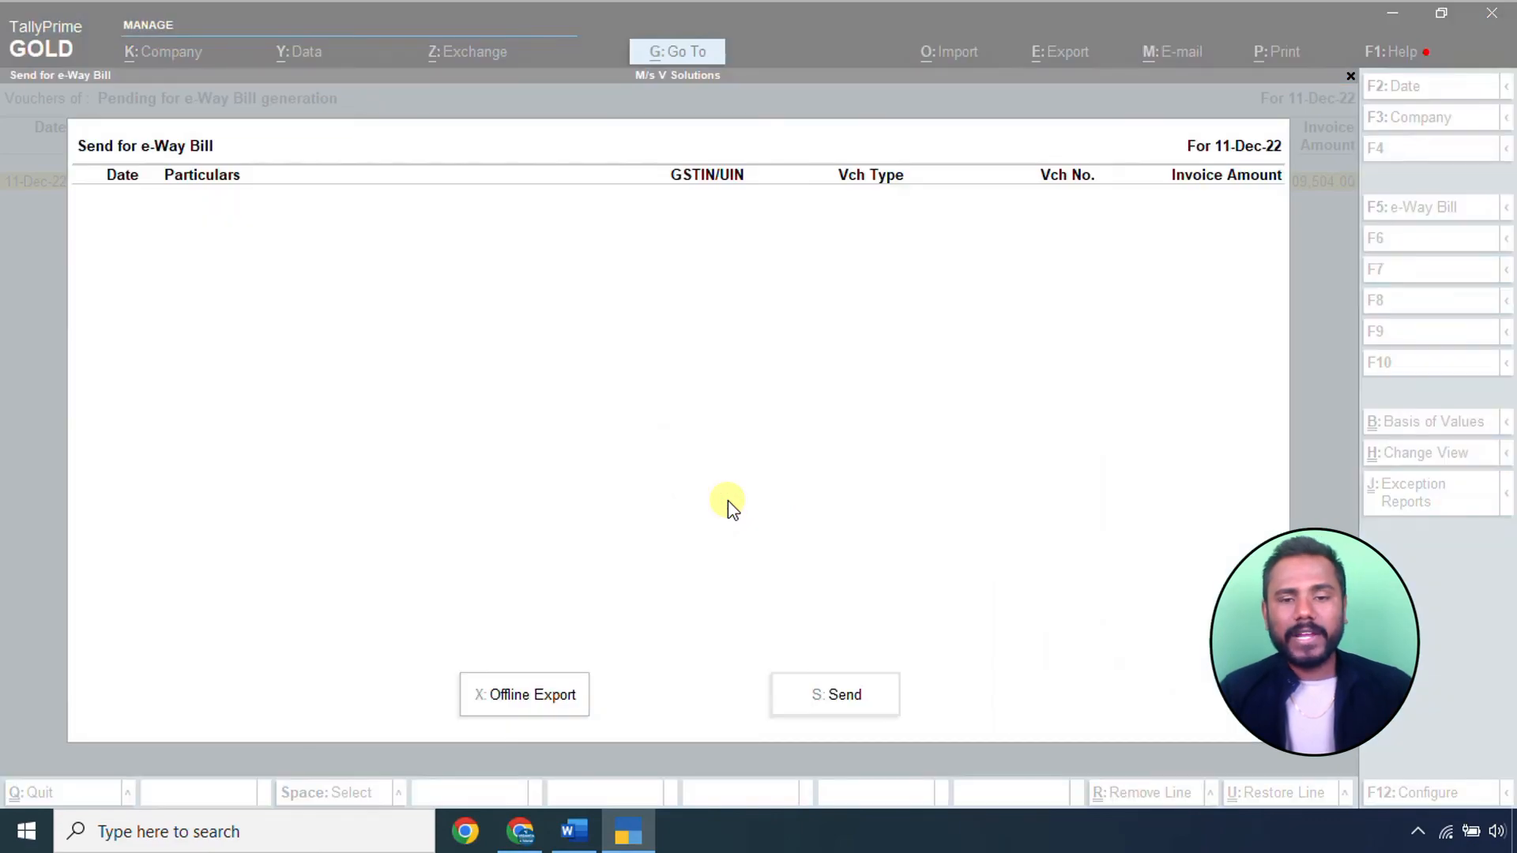
Check the exported EWB JSON file on the desktop, then bring back the e-Way Bill portal in Chrome
key(super+d)
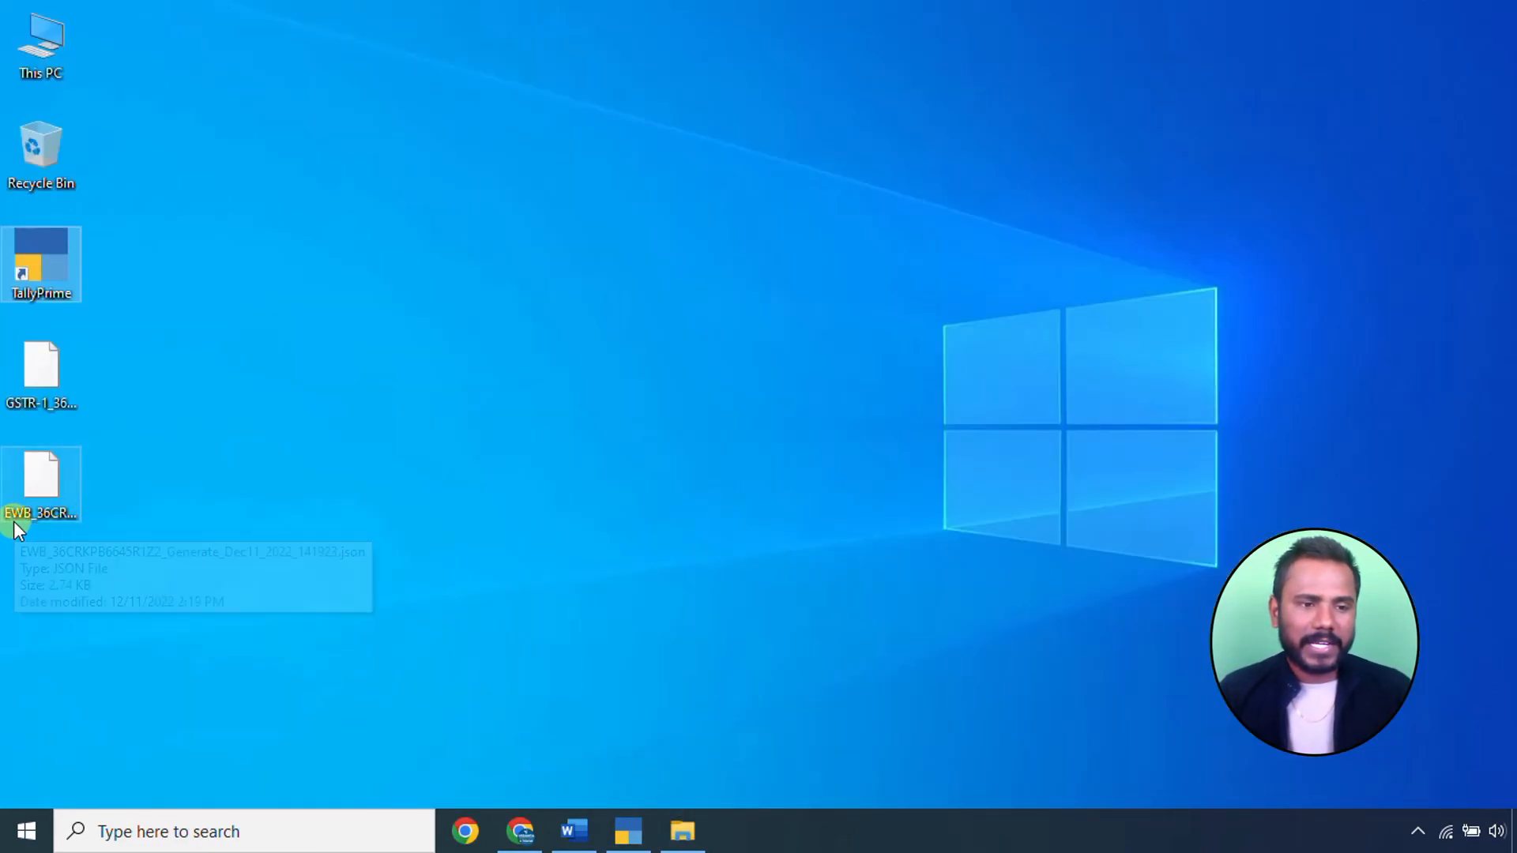
click(51, 480)
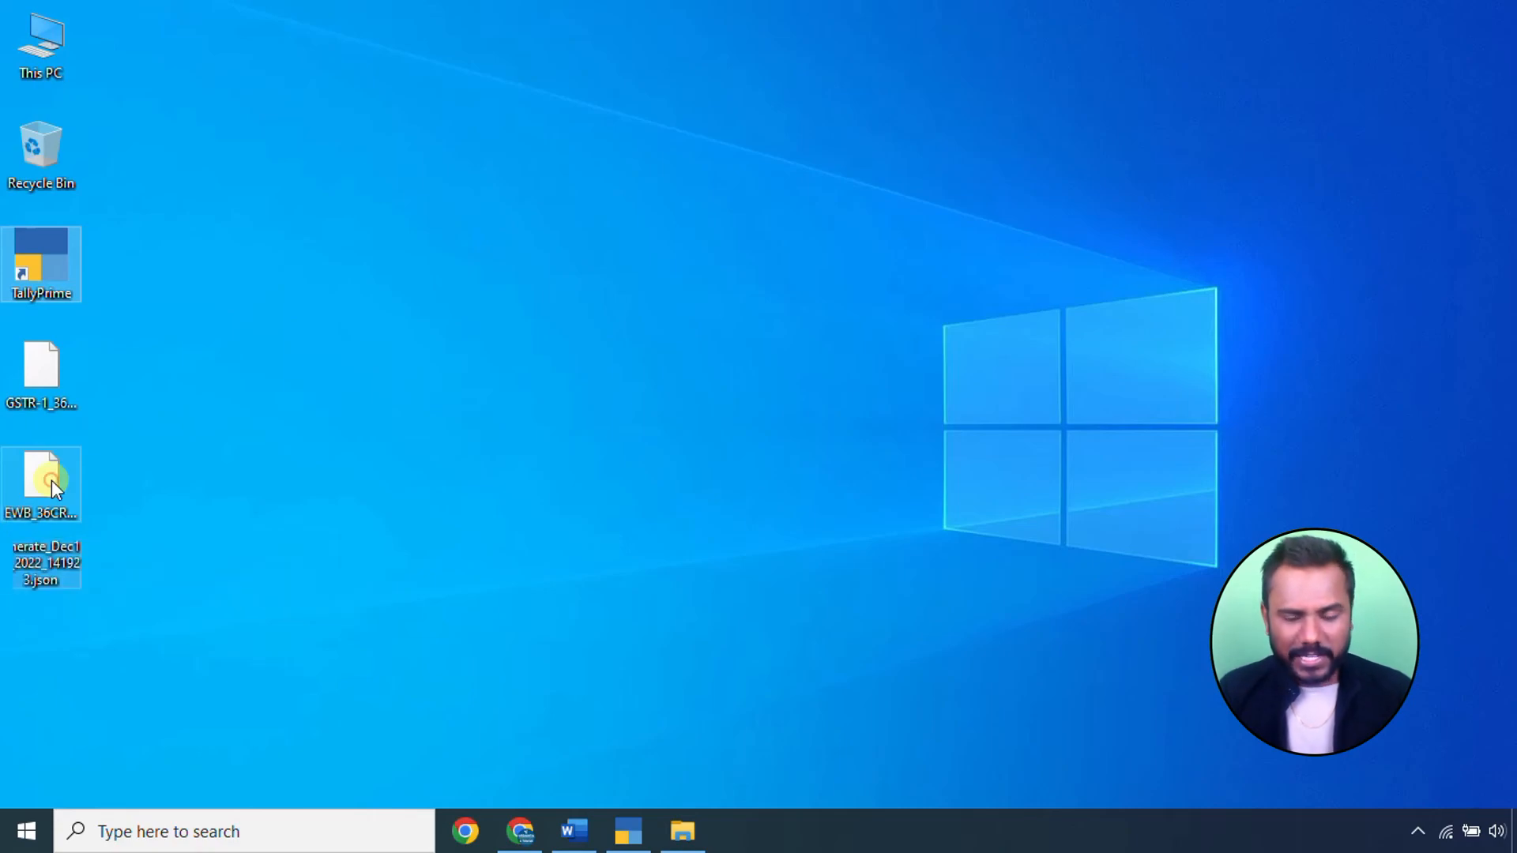
click(517, 831)
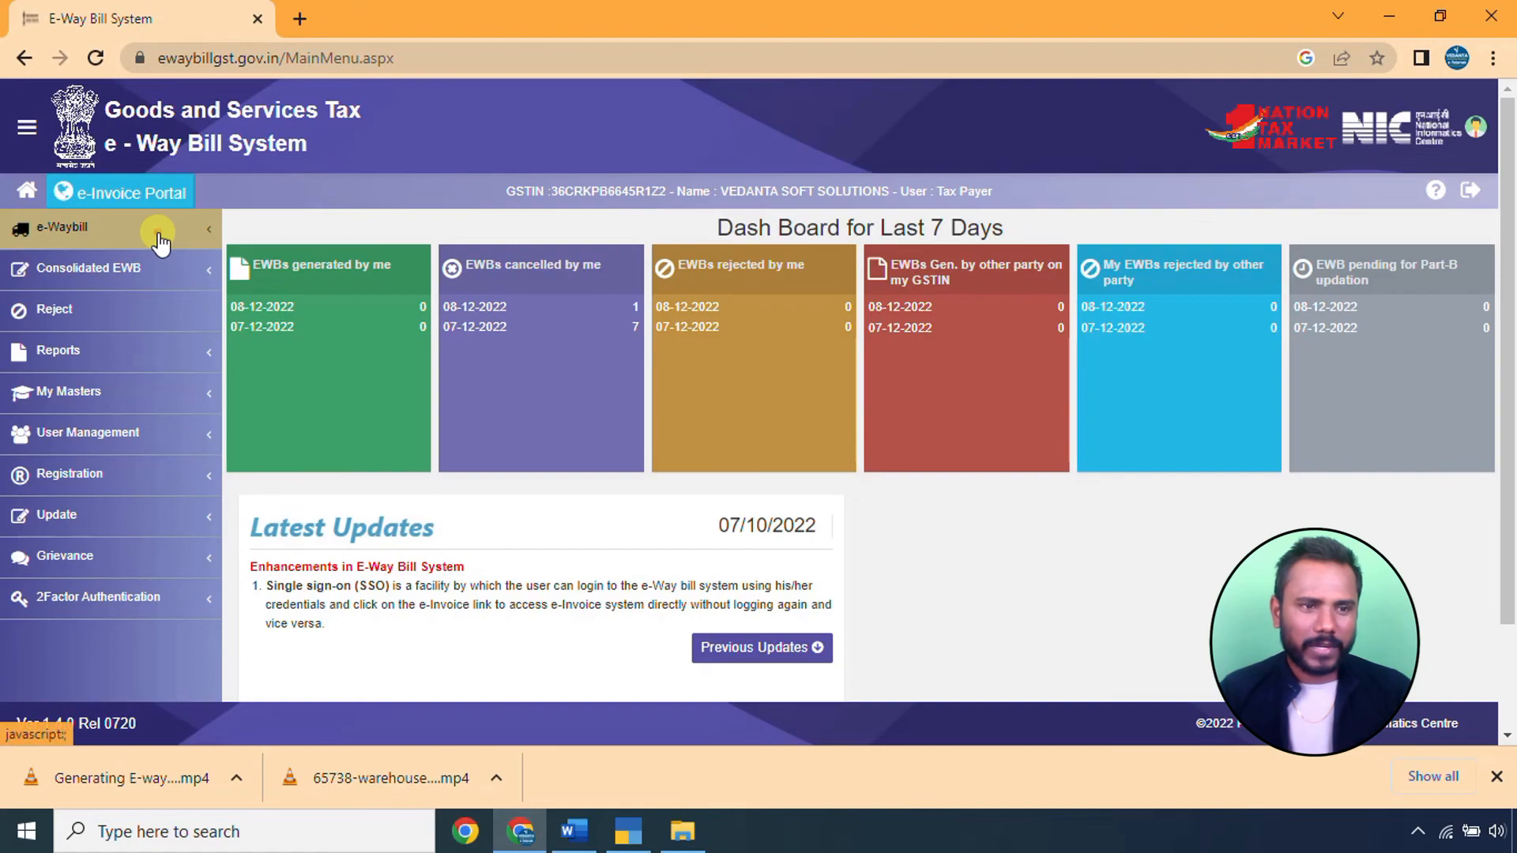
Open the e-Waybill > Generate Bulk page in the e-Way Bill portal
click(102, 230)
click(91, 281)
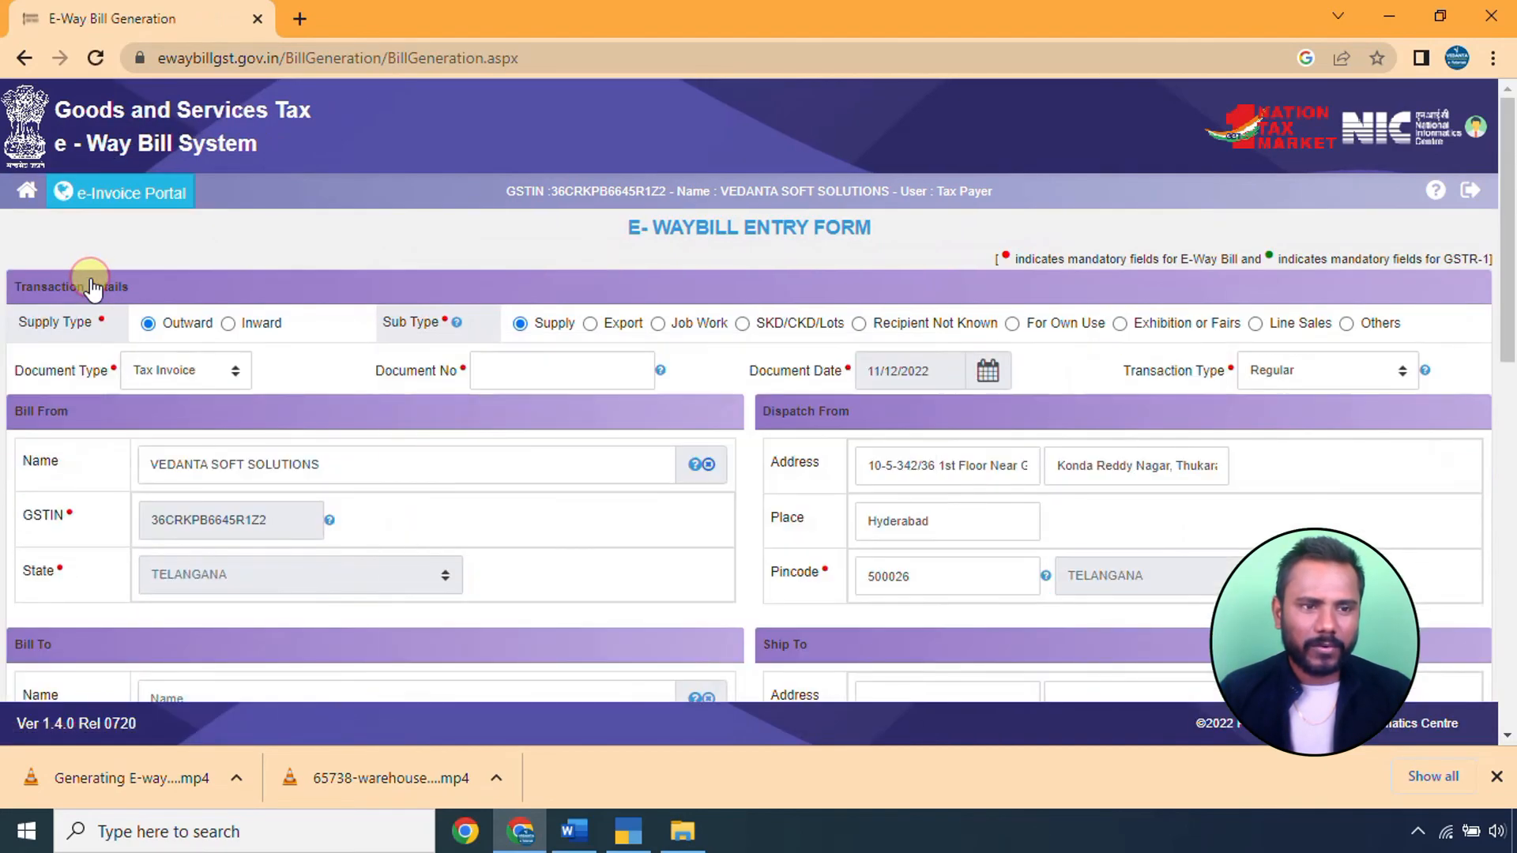
click(32, 191)
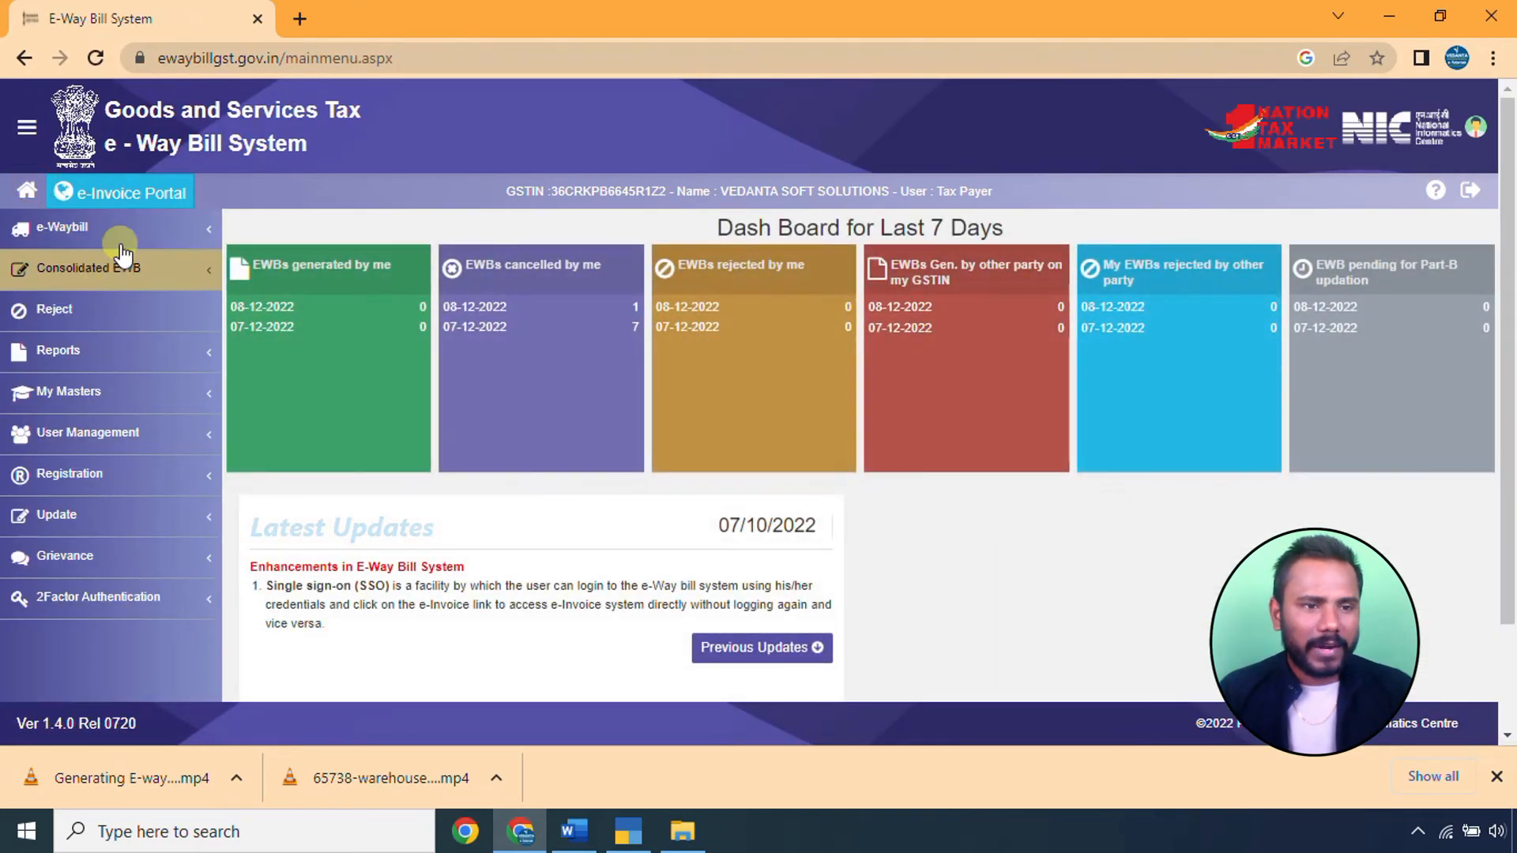
click(111, 228)
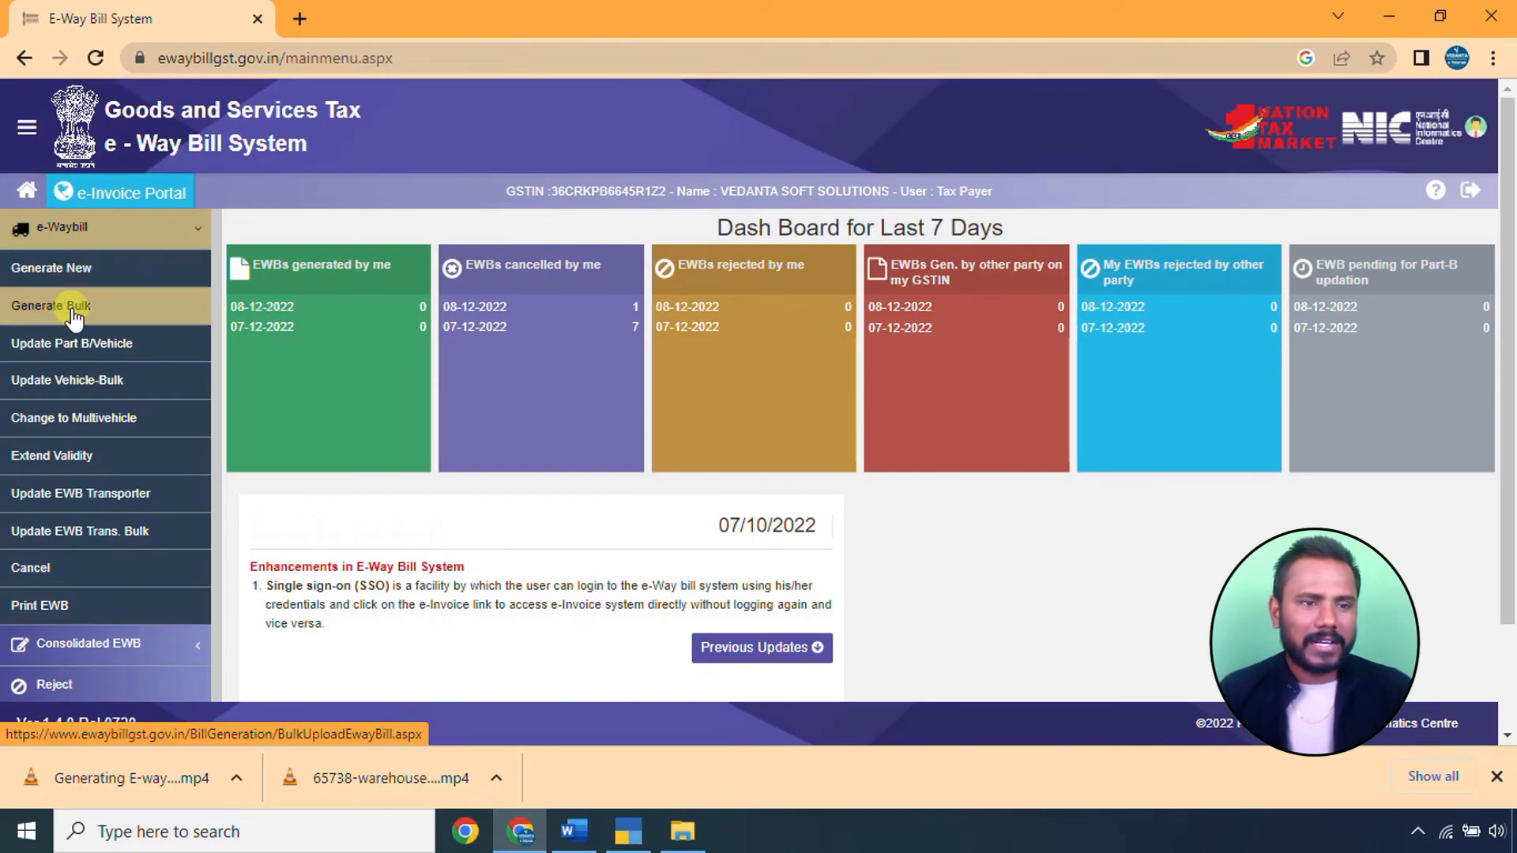
click(60, 306)
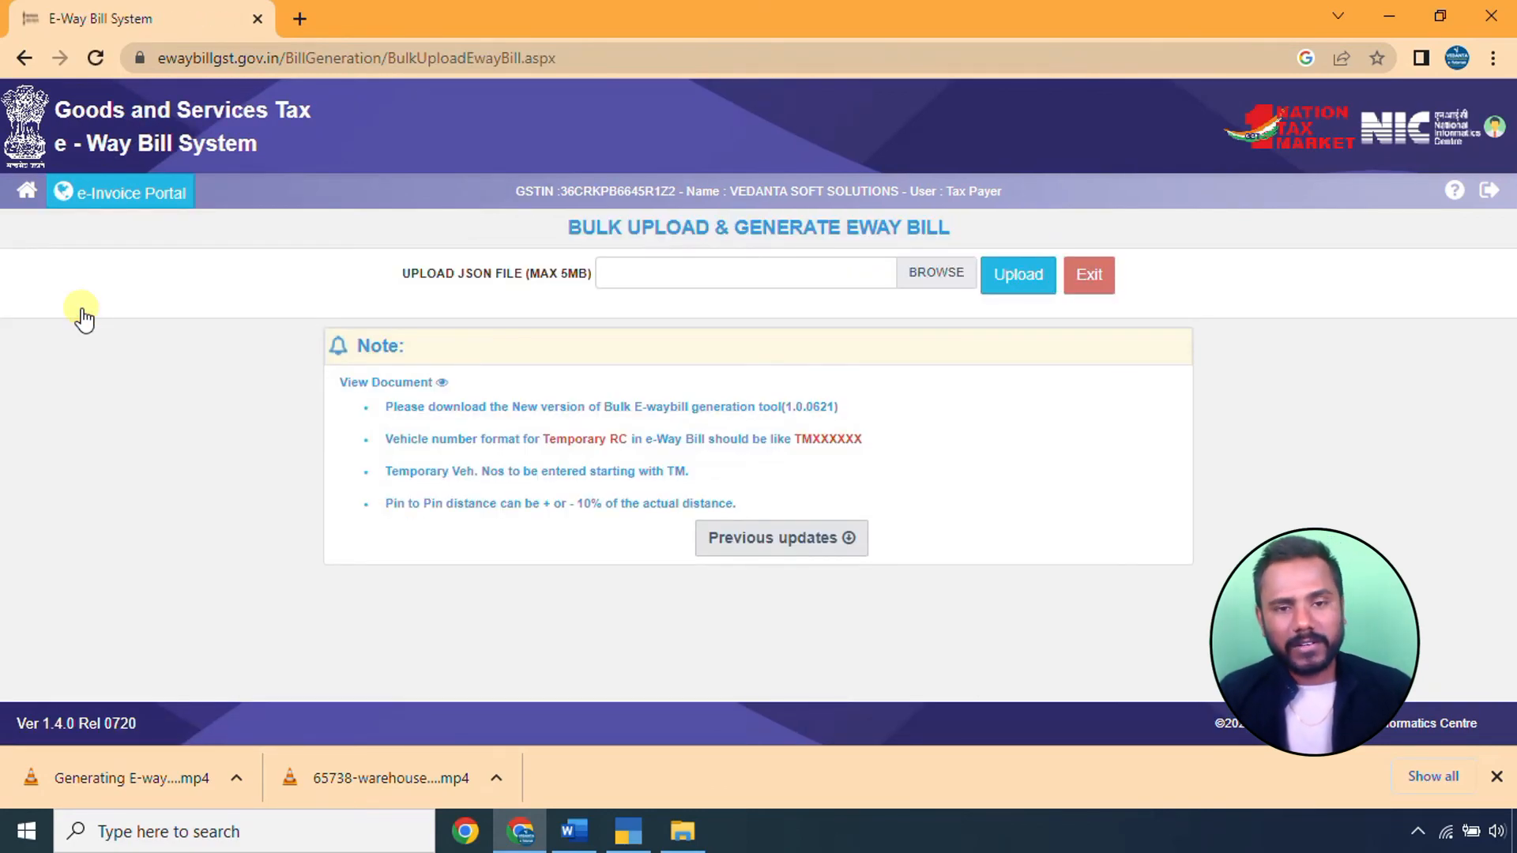
Browse to the exported EWB_…141923.json file and upload it
click(1018, 273)
click(937, 276)
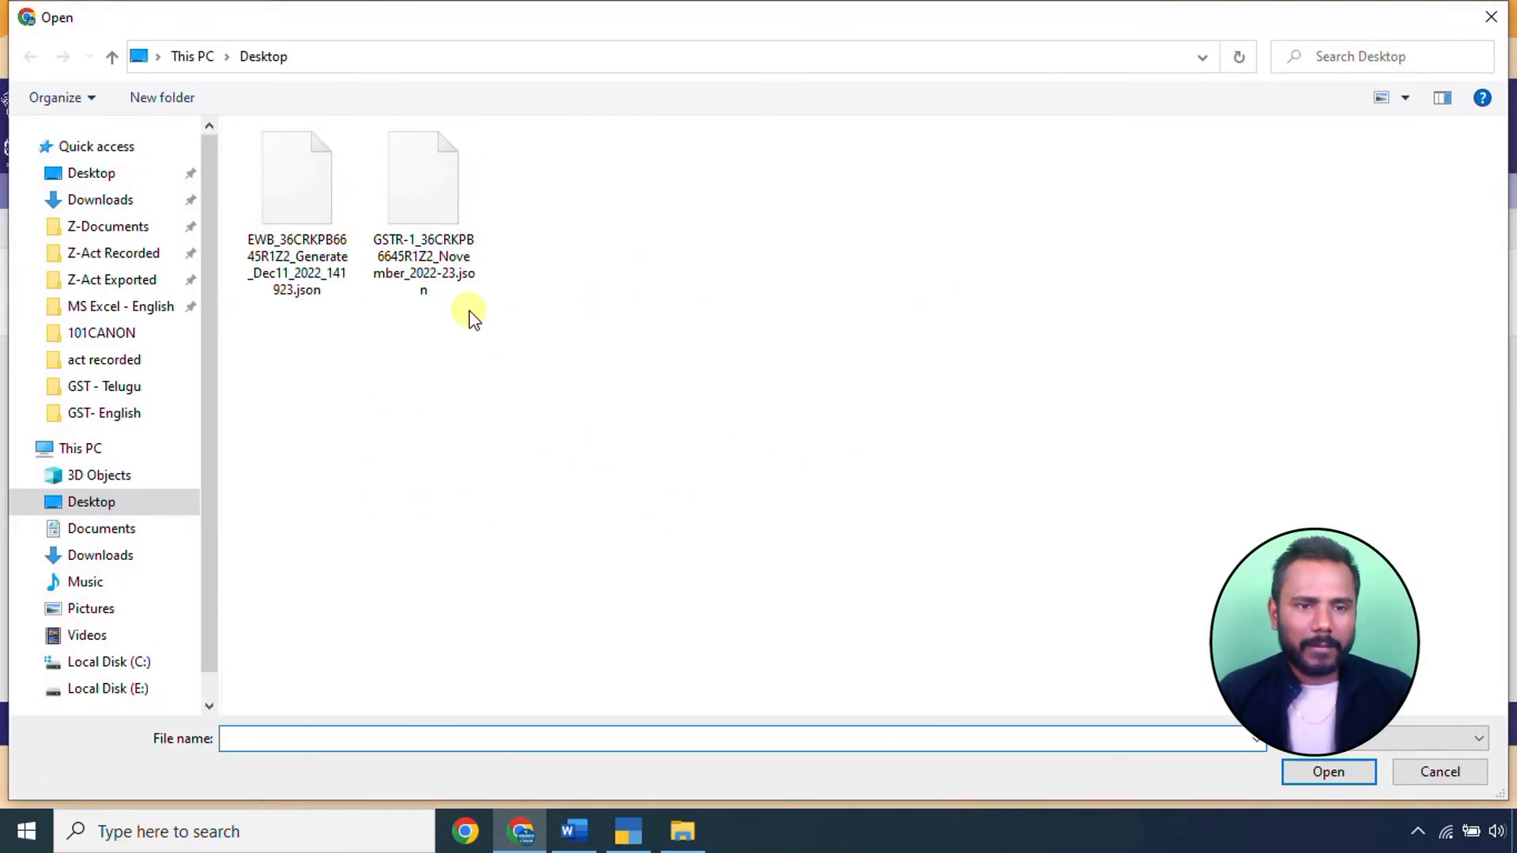
click(298, 257)
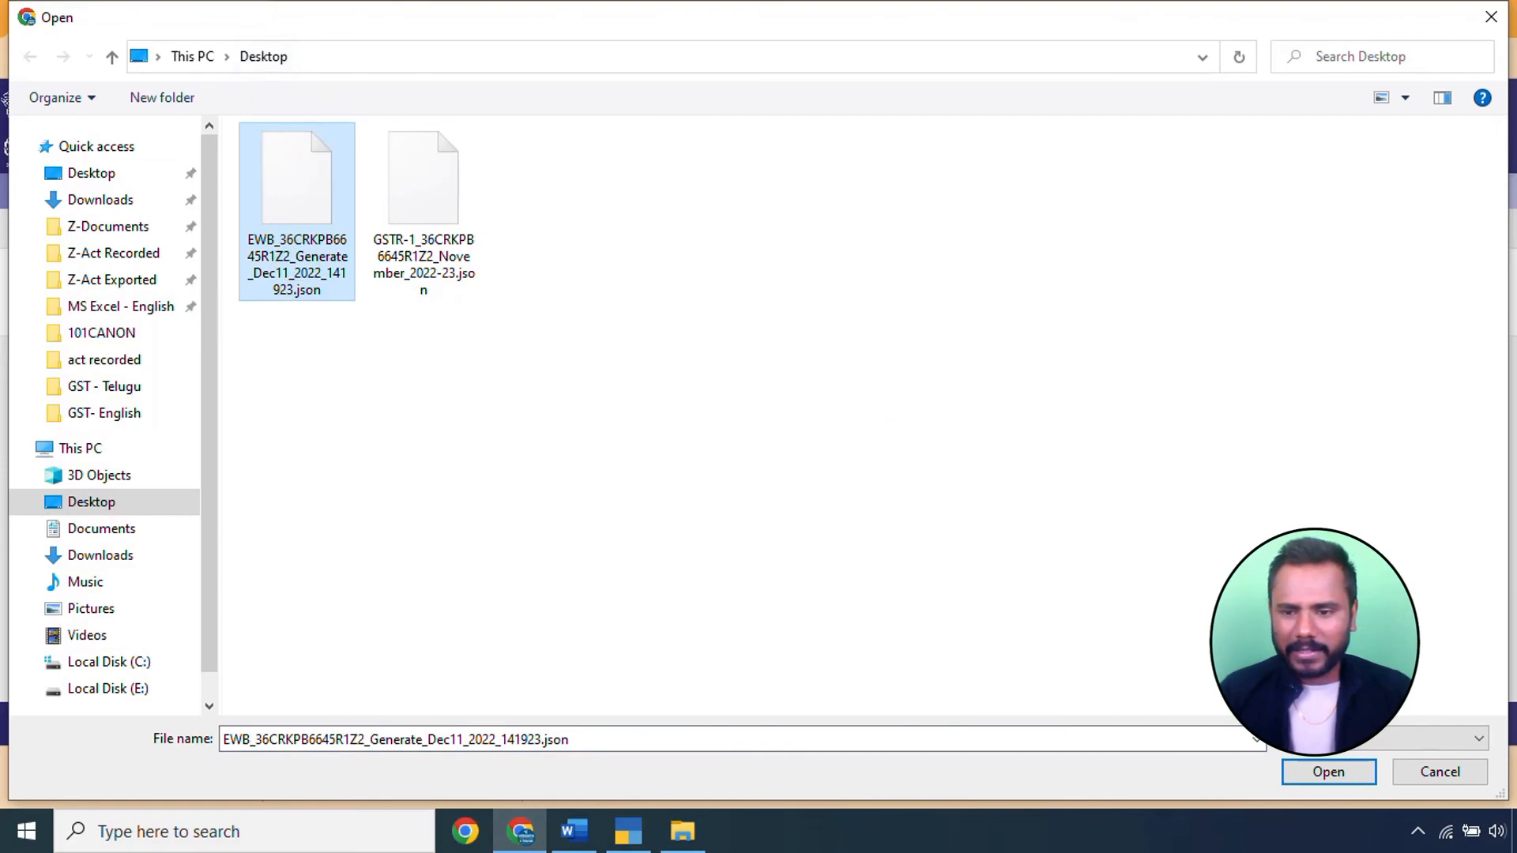
click(1304, 775)
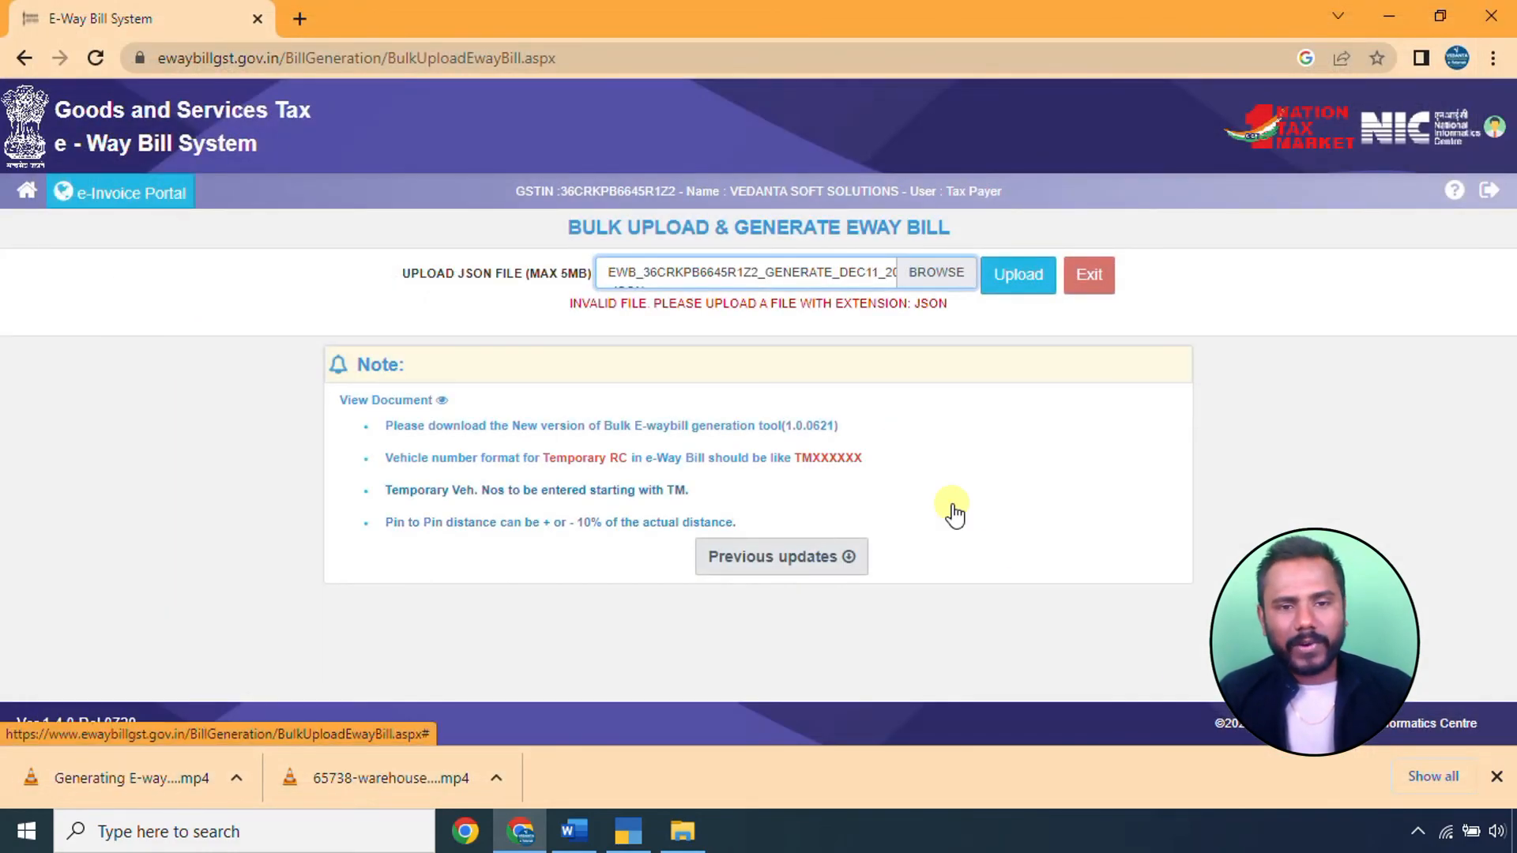
click(1016, 279)
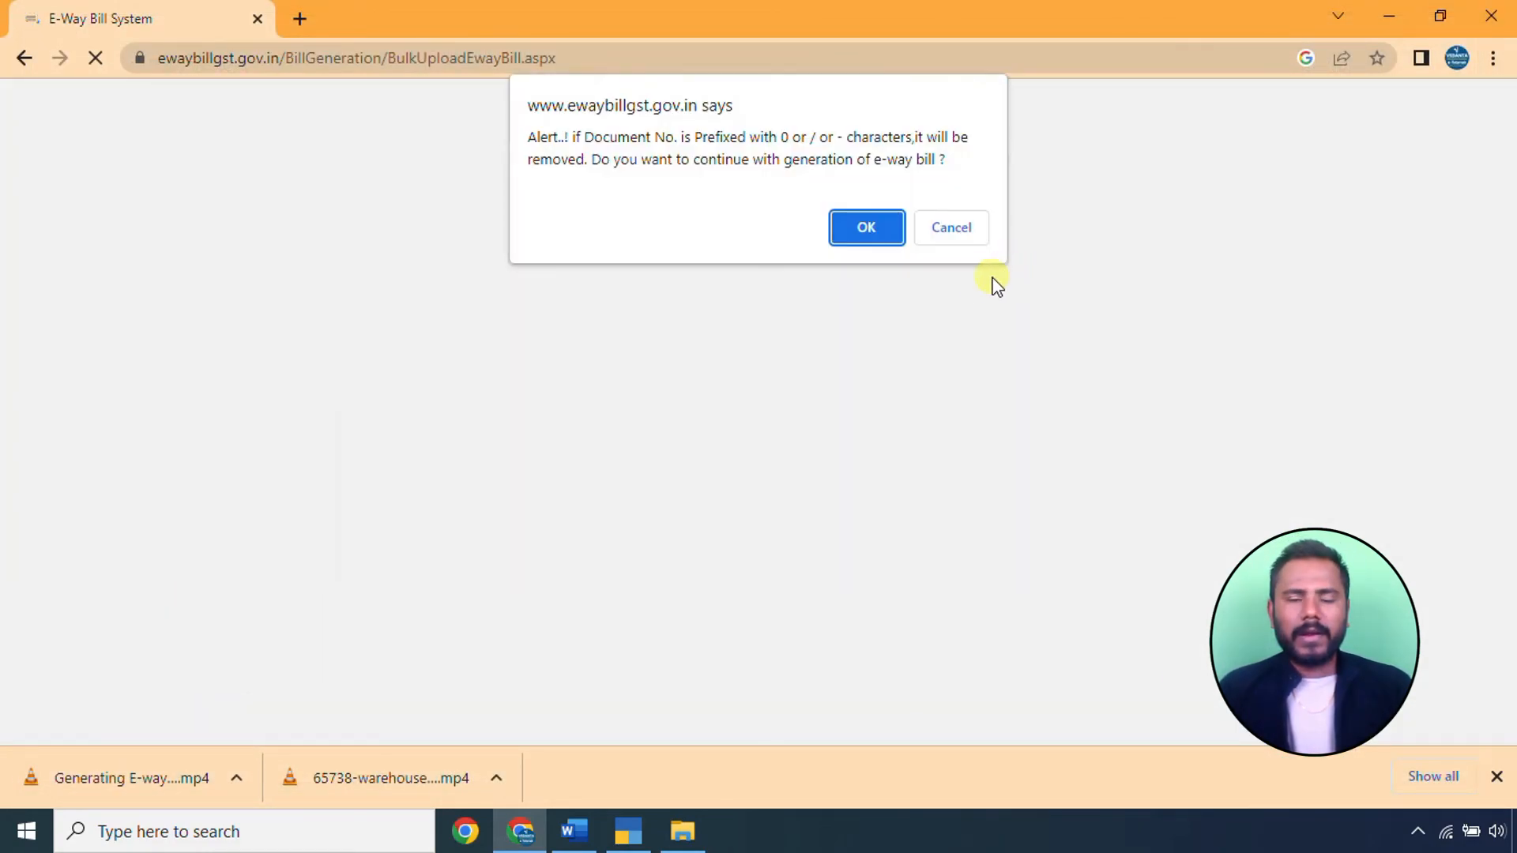
Accept the document-number alert, generate the e-way bill (valid until 15-12-2022), select its EWB number, and return to TallyPrime
click(868, 229)
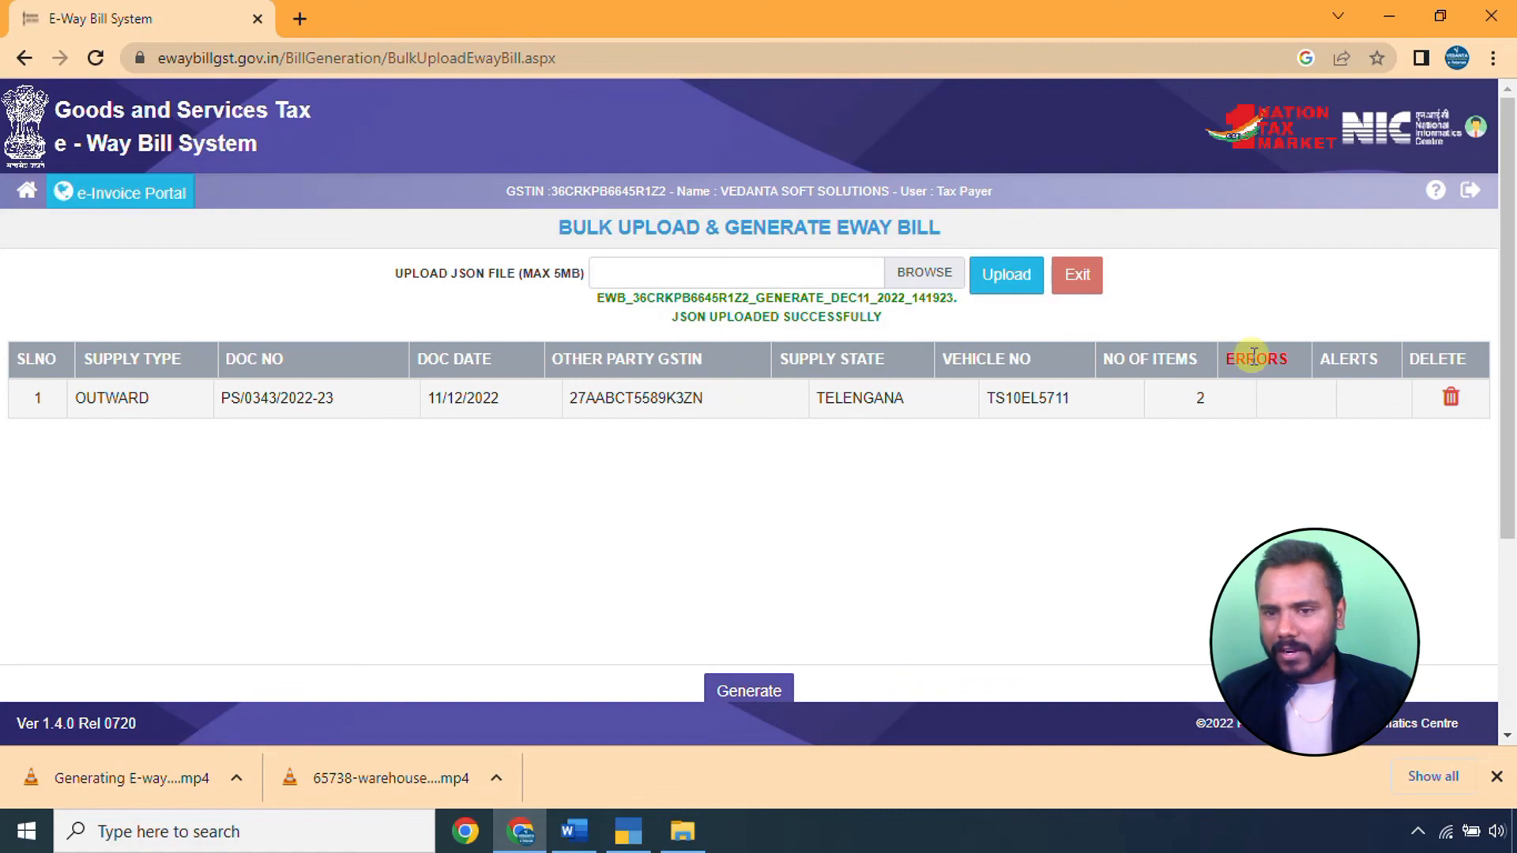
click(767, 689)
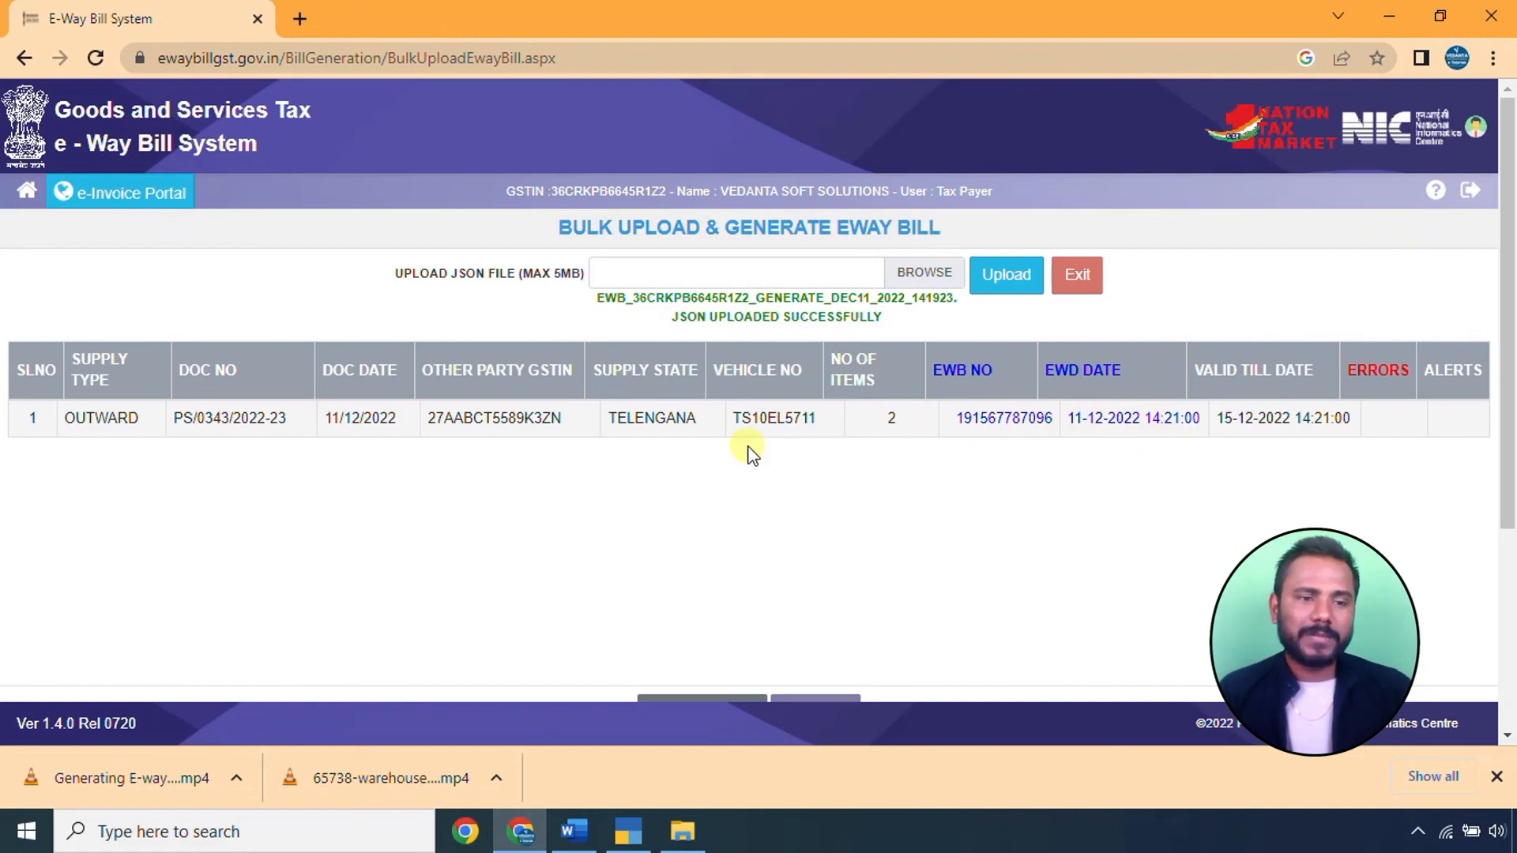
drag(952, 417, 1070, 416)
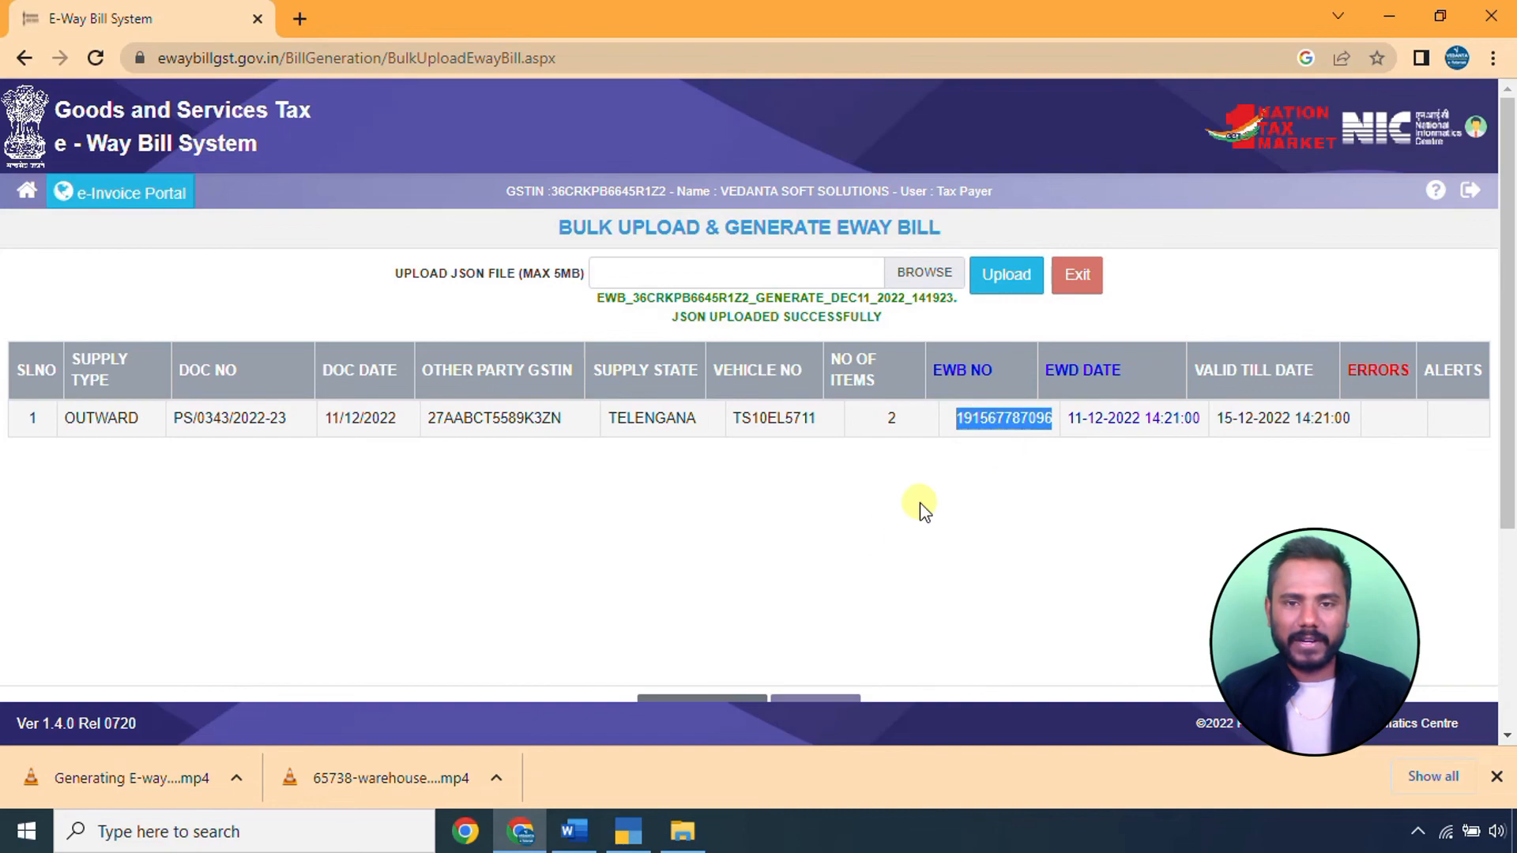
click(627, 830)
Recheck the Exchange > Send for e-Way Bill list, now empty
key(Escape)
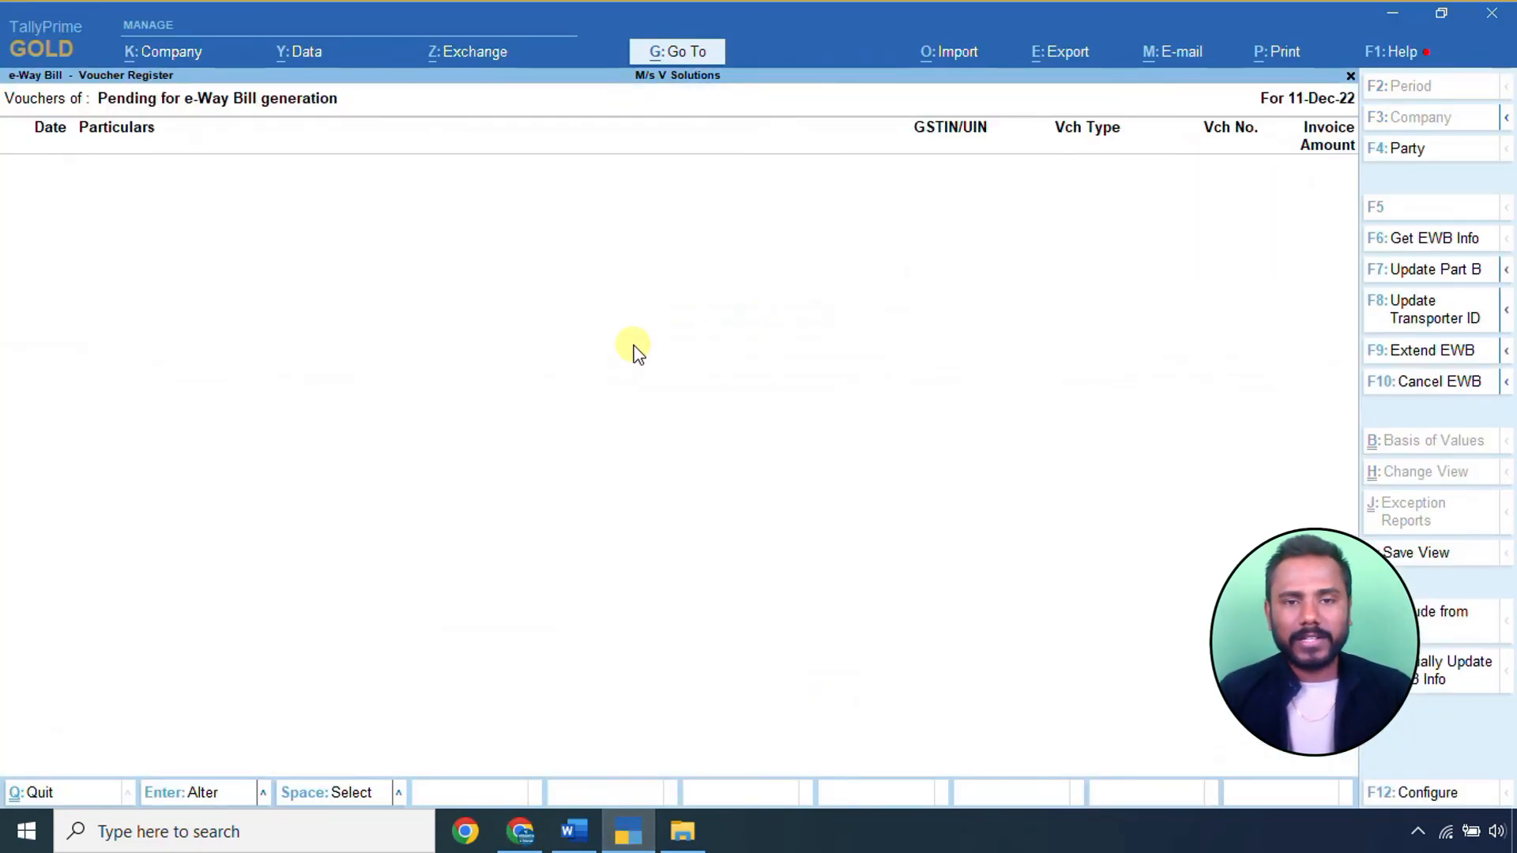
click(471, 60)
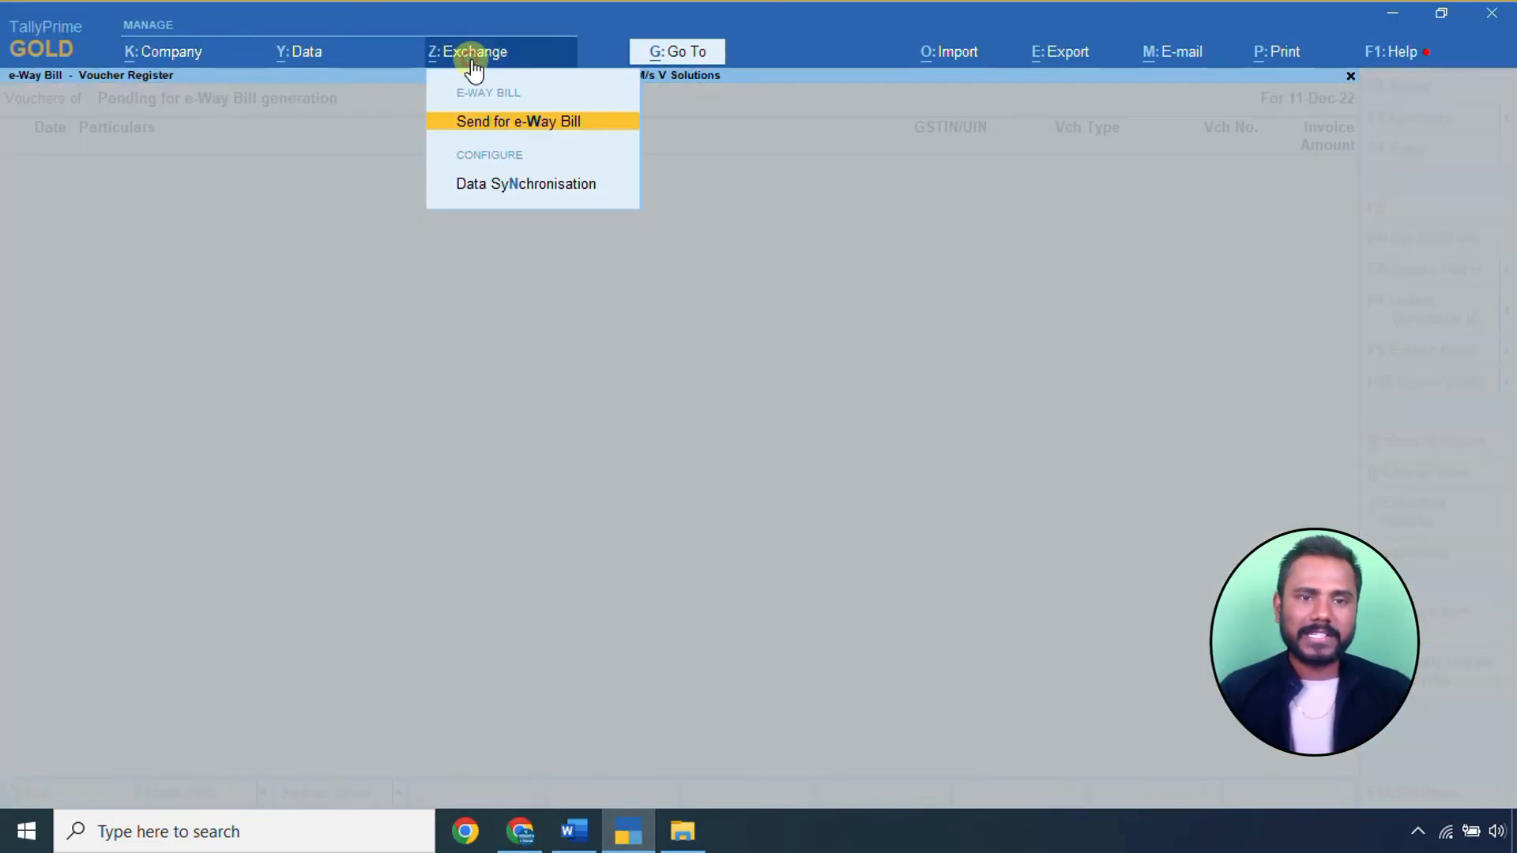
key(Return)
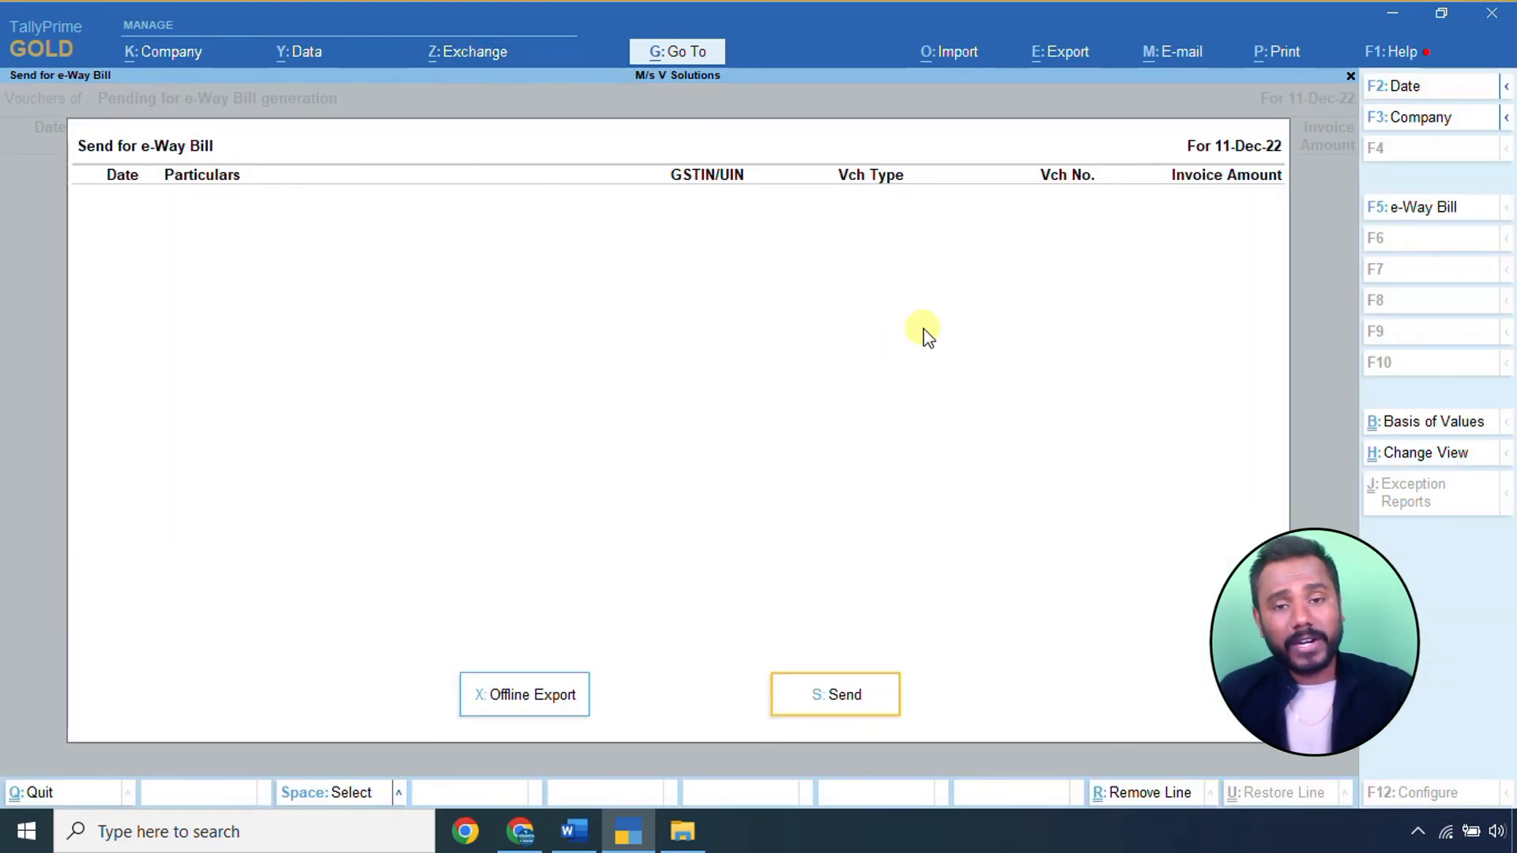
Open the GST e-Way Bill report and view the 2 vouchers listed as exported
key(Escape)
key(Escape)
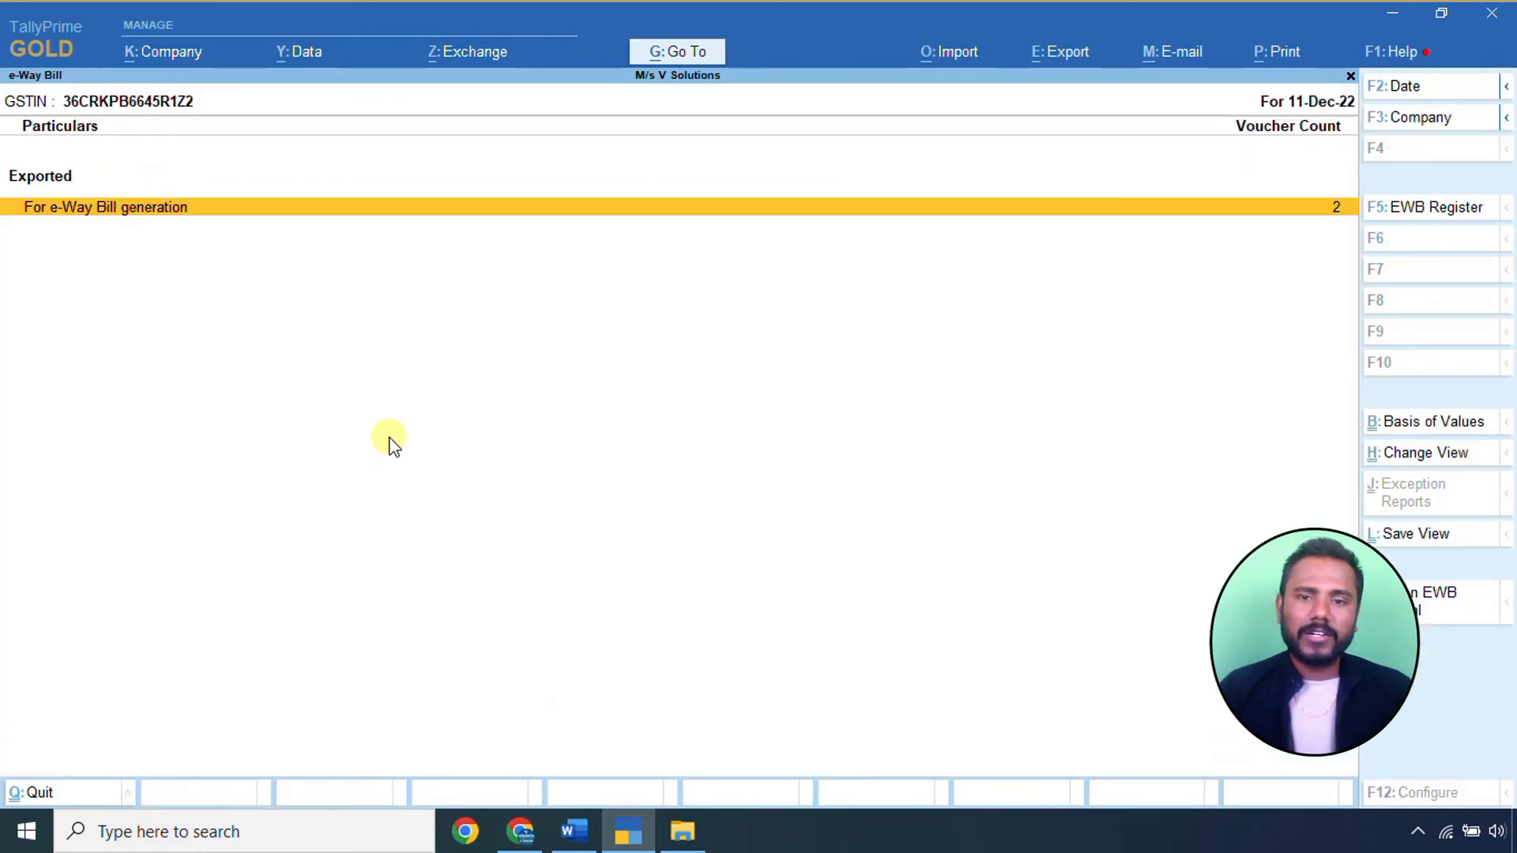
key(Escape)
key(Escape)
key(Return)
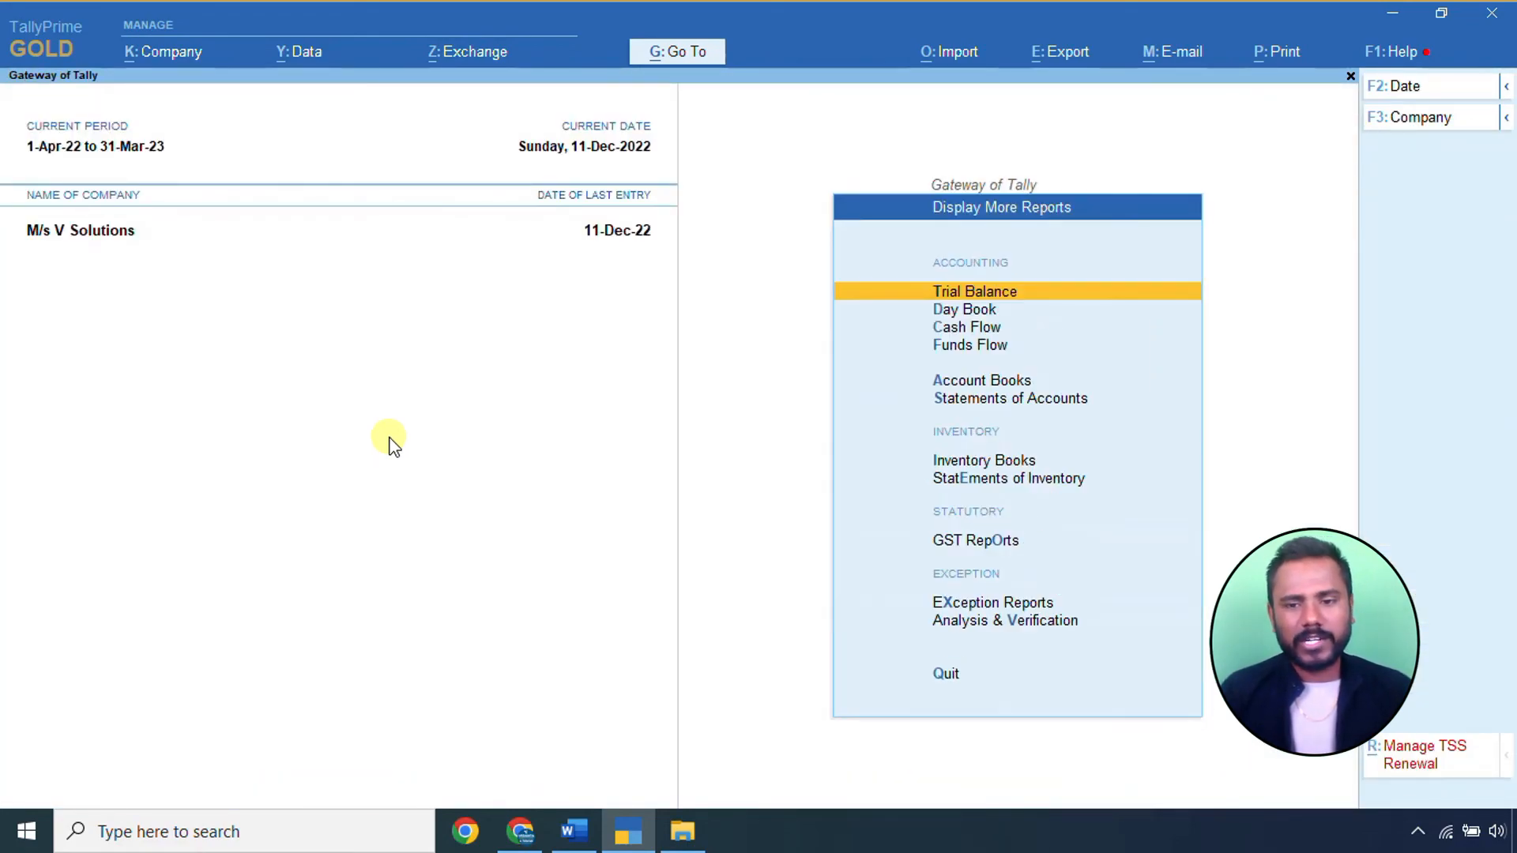
key(Down)
key(Down)
key(Down)
key(Down)
key(Down)
key(Down)
key(Down)
key(Down)
key(Return)
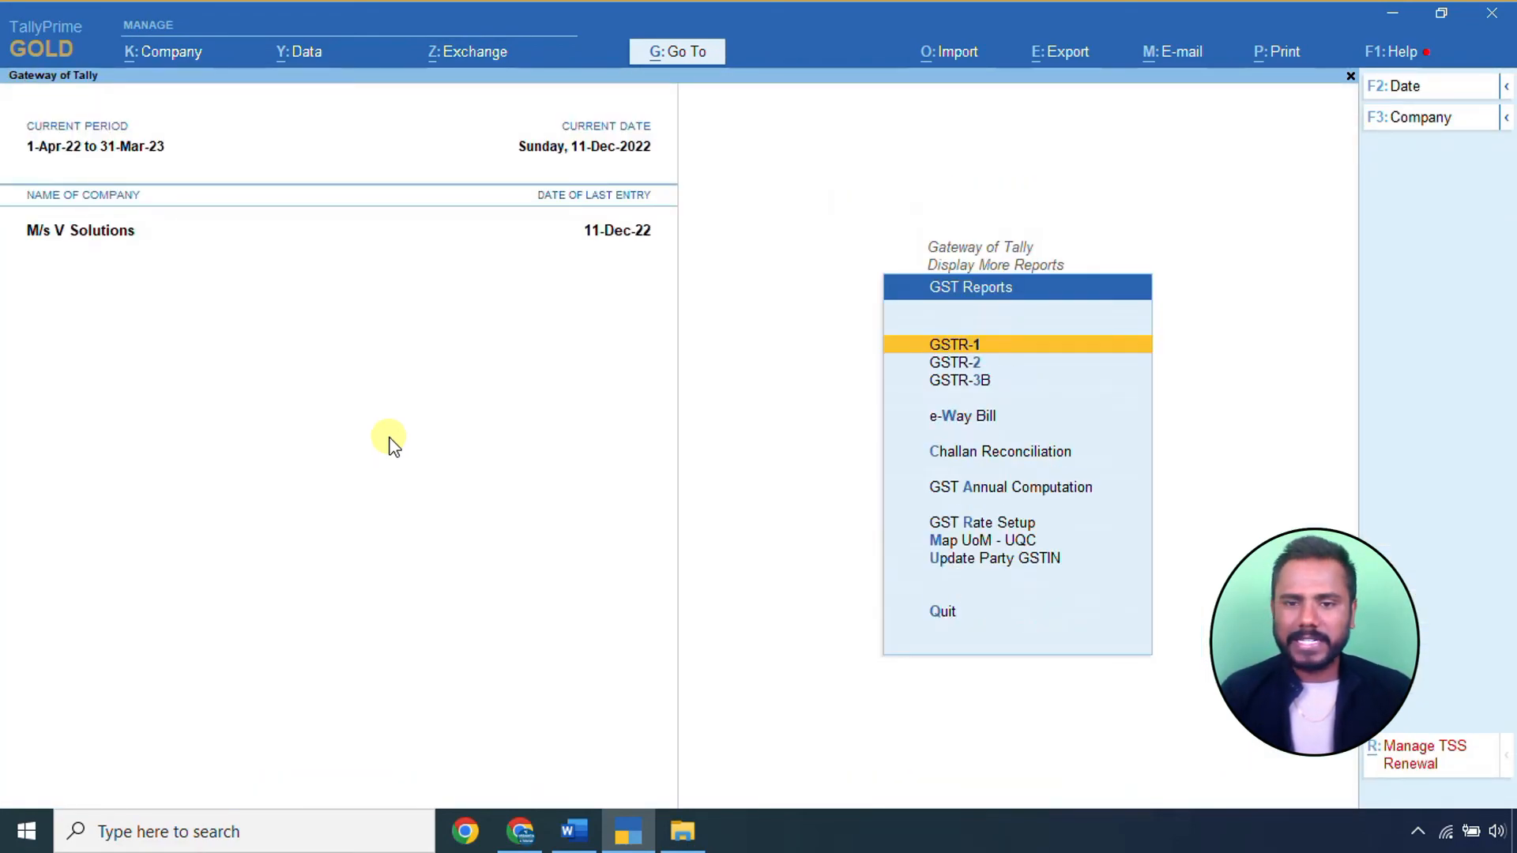
key(Down)
key(Down)
key(Down)
key(Return)
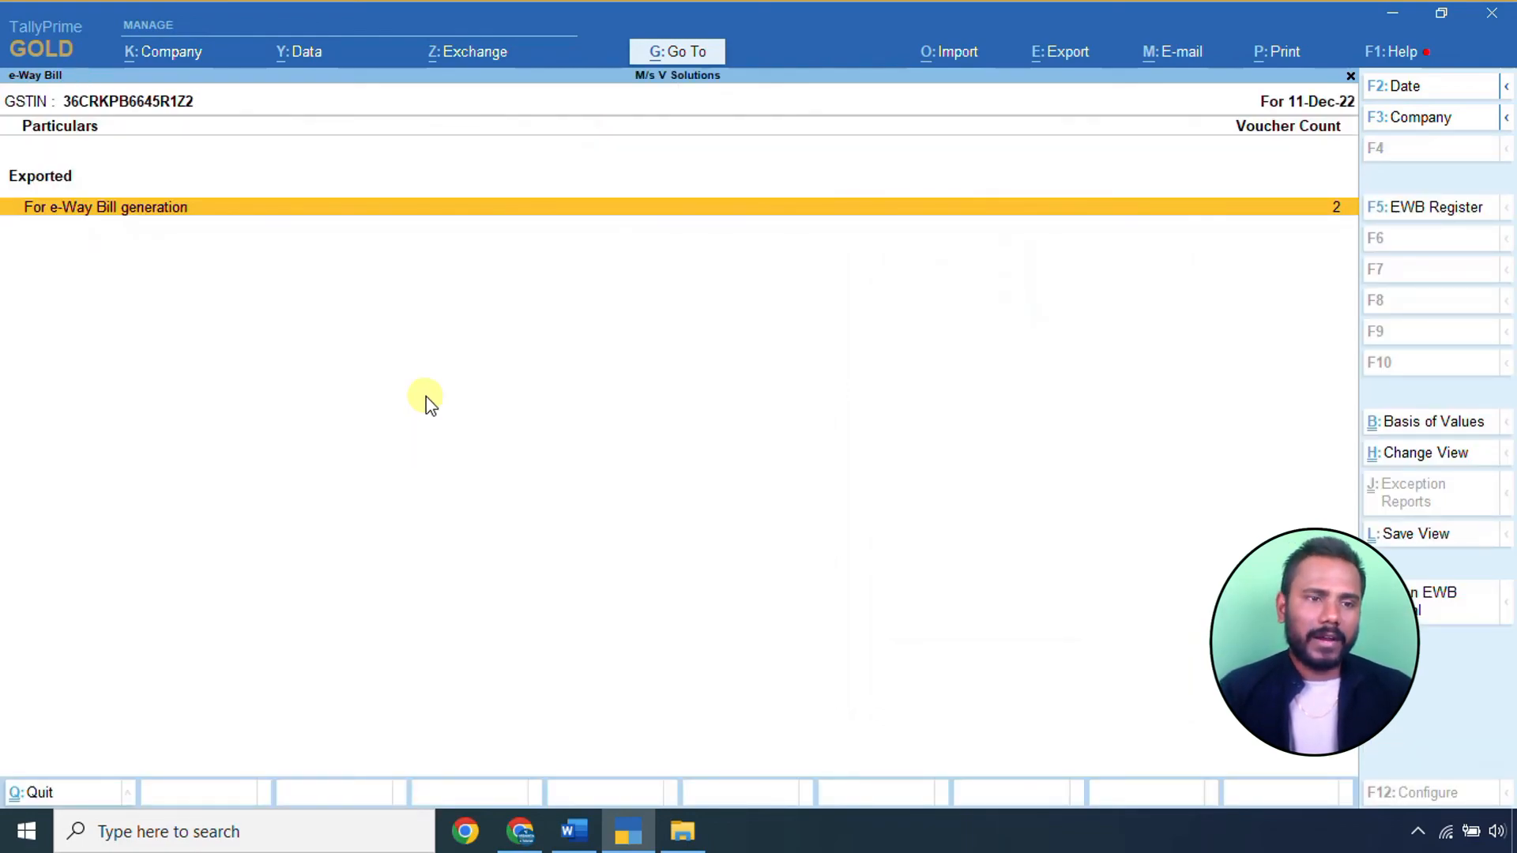
click(34, 204)
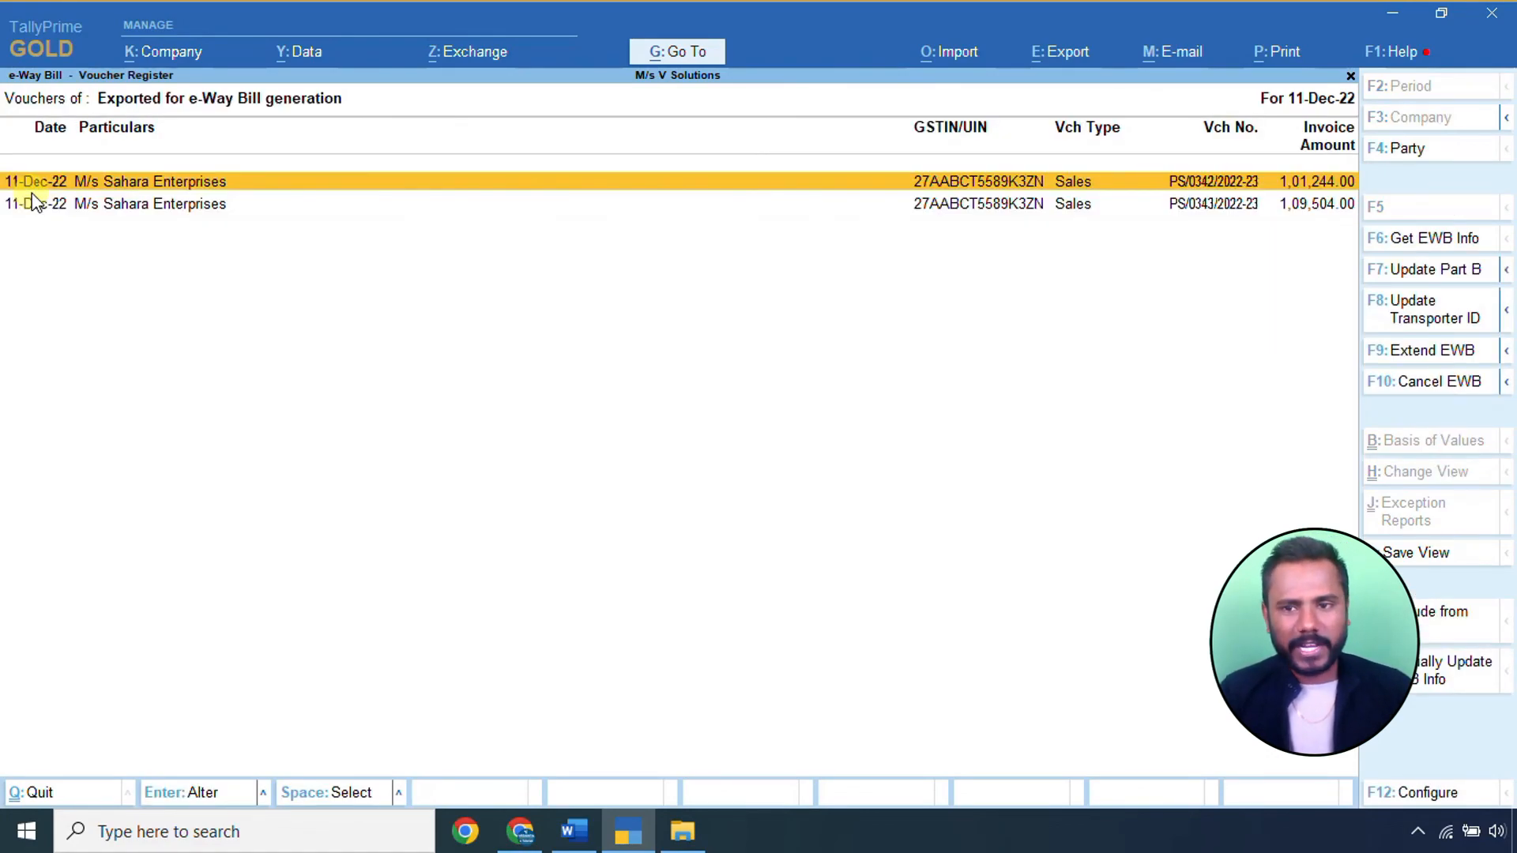
key(Escape)
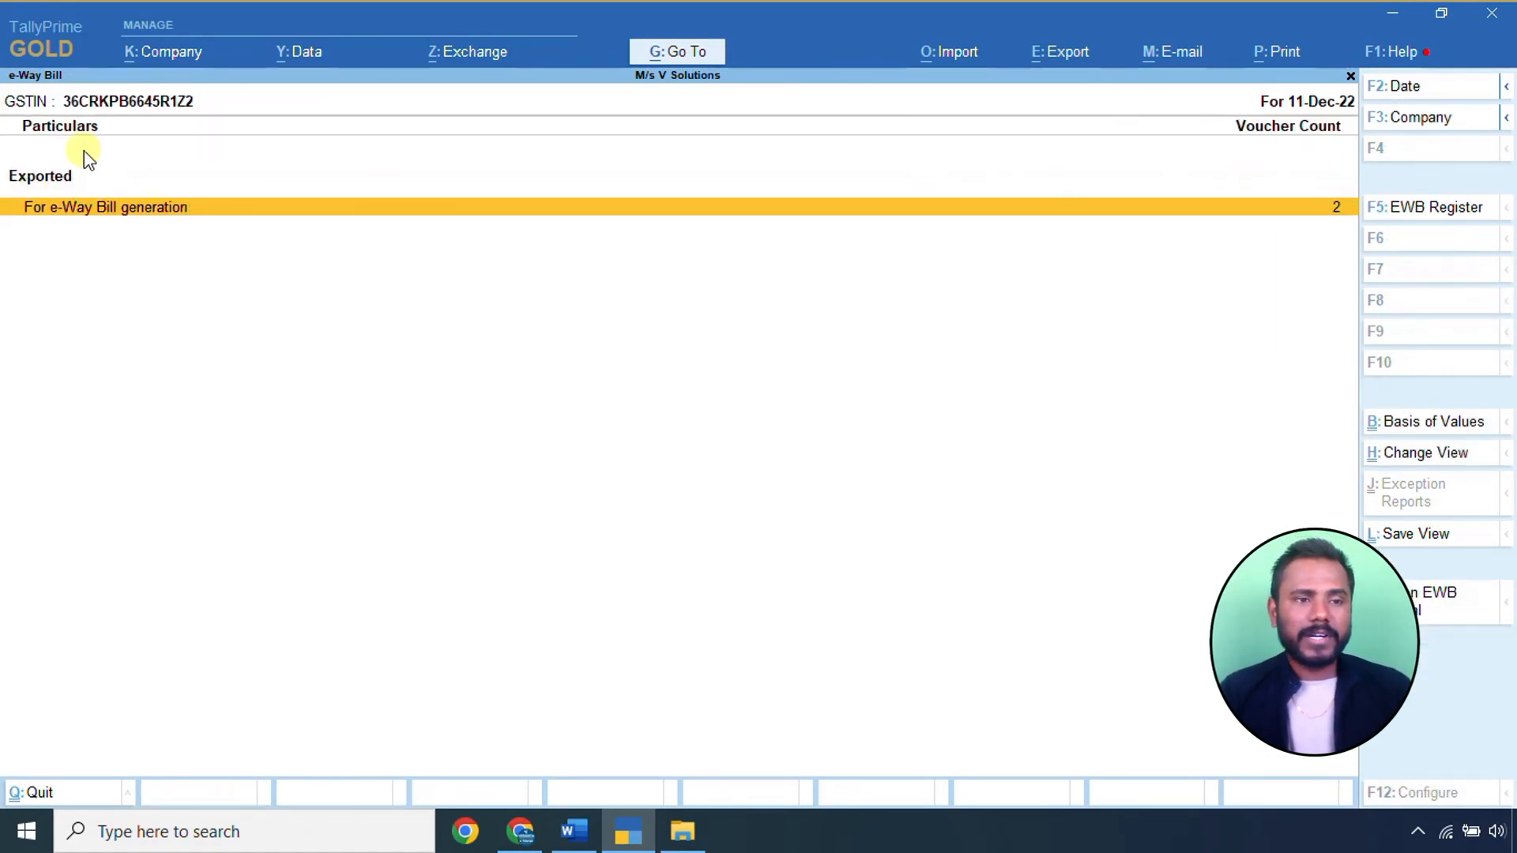